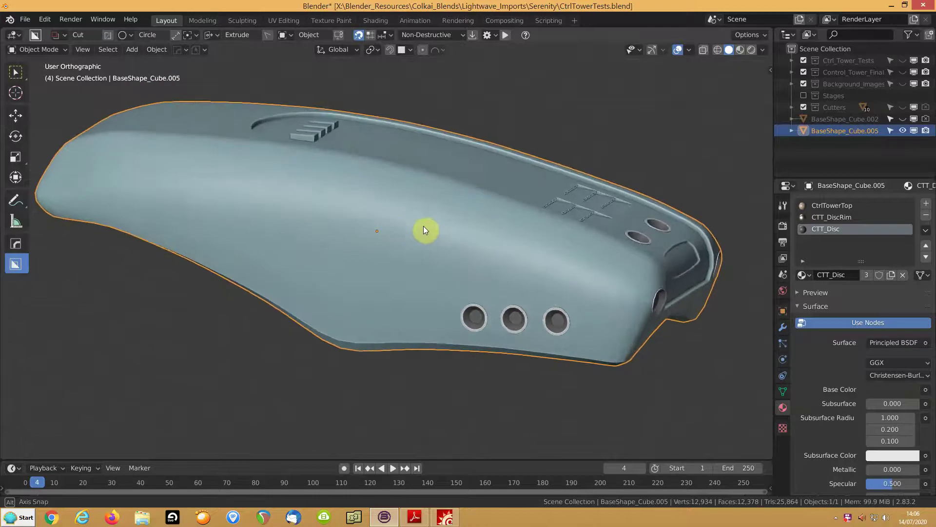
- Show the Background_Images collection and hide BaseShape_Cube.005 to reveal the ship reference drawings
left_click(902, 83)
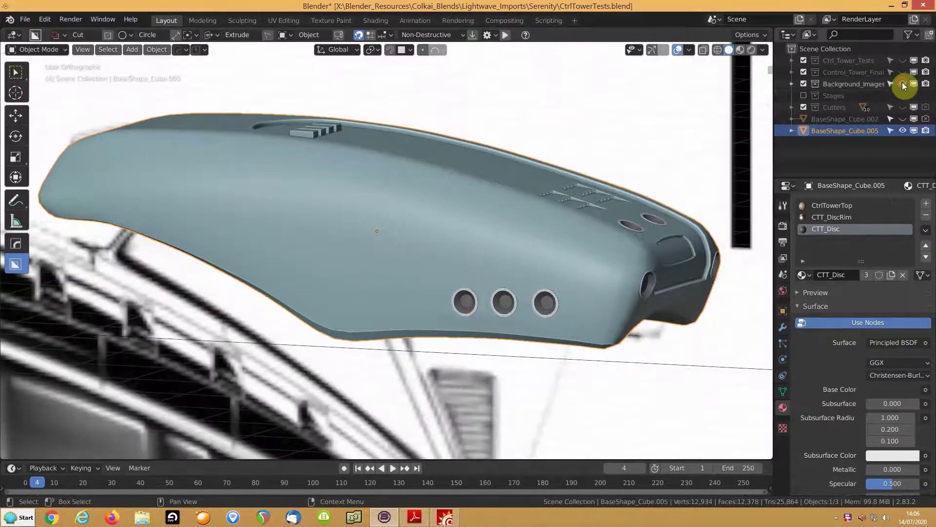
left_click(903, 130)
scroll(476, 226, "down", 3)
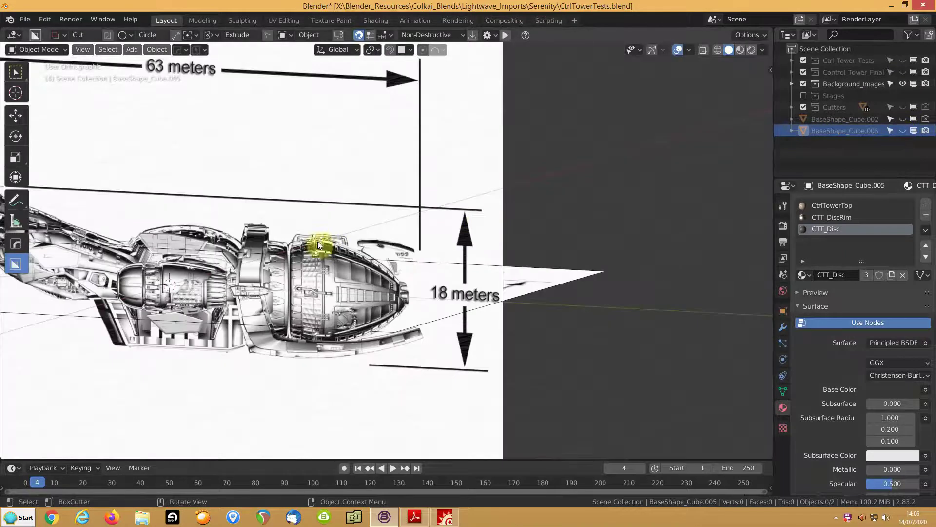
middle_click_drag(302, 242, 442, 230)
- Switch to Pt04_ReactorCntrlTower.pdf in Adobe Reader and examine the tutorial's introduction and the Serenity ship picture on page 1
left_click(409, 520)
left_click(704, 244)
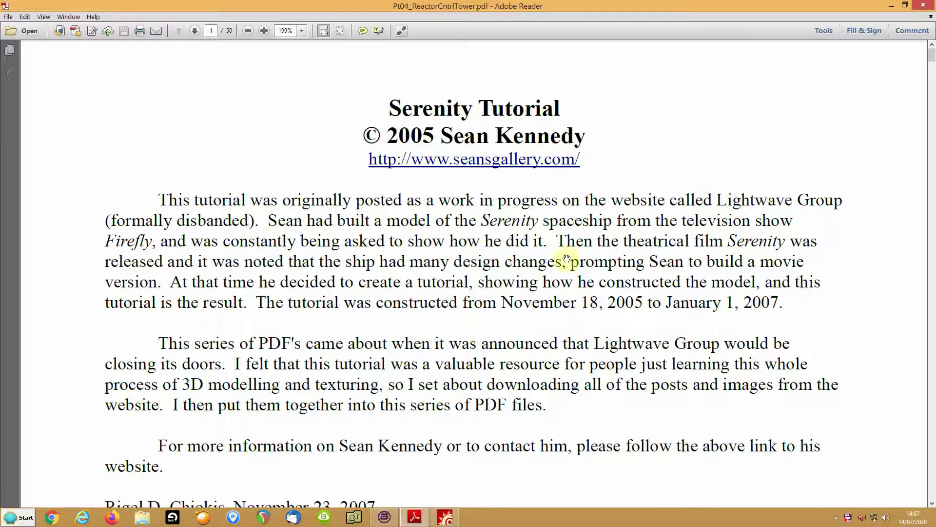
scroll(687, 269, "down", 10)
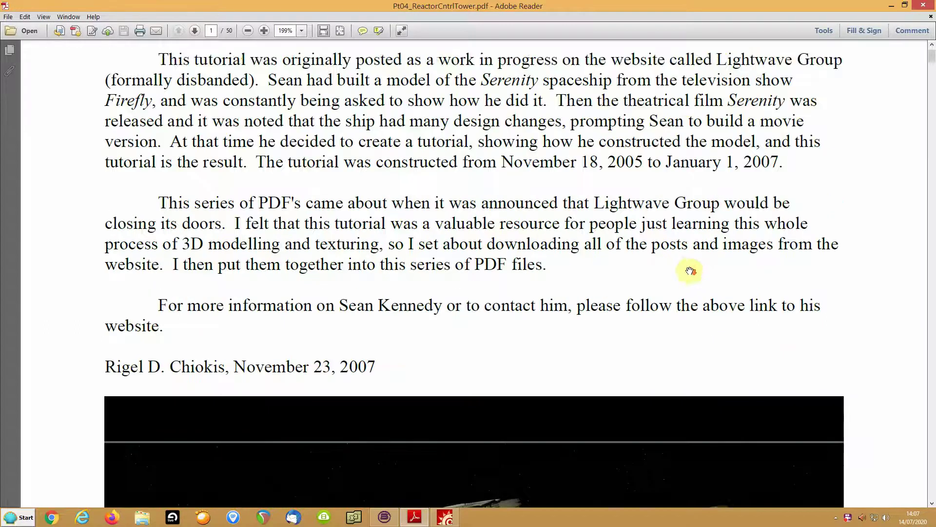
scroll(688, 271, "down", 5)
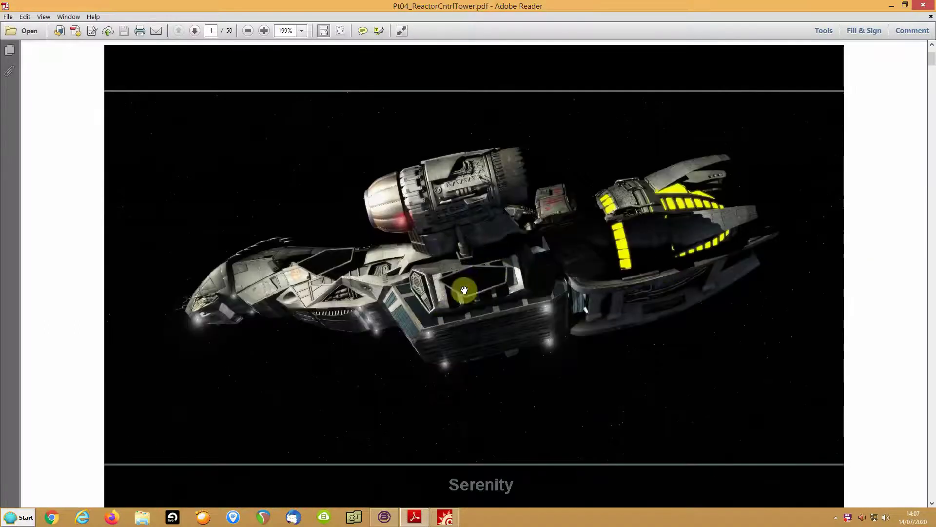
scroll(463, 267, "down", 1)
scroll(467, 266, "down", 1)
scroll(469, 267, "up", 1)
scroll(471, 267, "down", 1)
scroll(473, 267, "up", 1)
left_click_drag(473, 267, 473, 257)
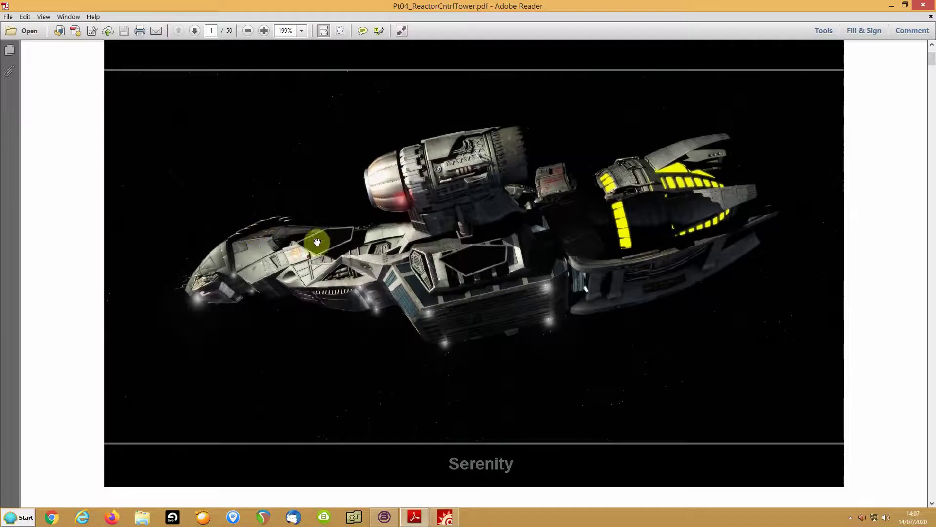
scroll(292, 273, "down", 1)
mouse_move(282, 287)
left_mouse_down()
mouse_move(288, 268)
mouse_move(291, 284)
left_mouse_up()
scroll(286, 272, "up", 2)
scroll(293, 274, "down", 6)
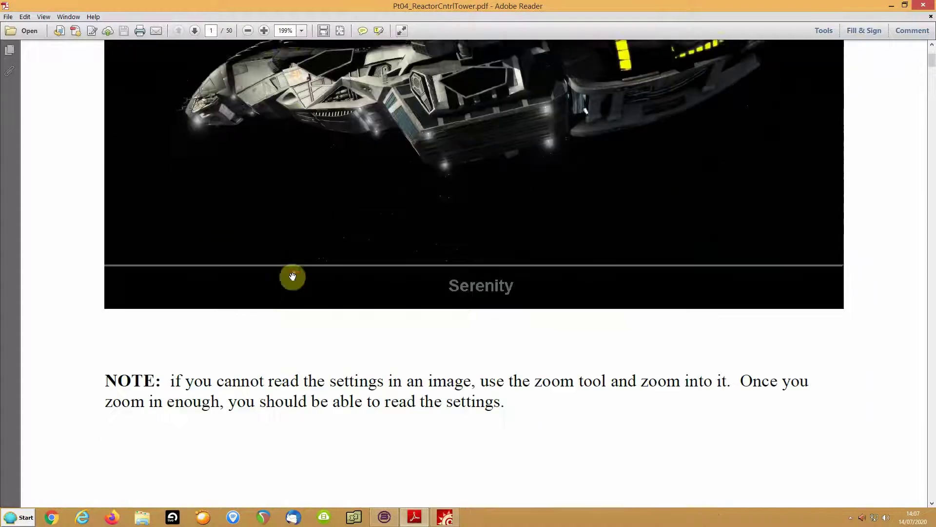
scroll(292, 276, "up", 4)
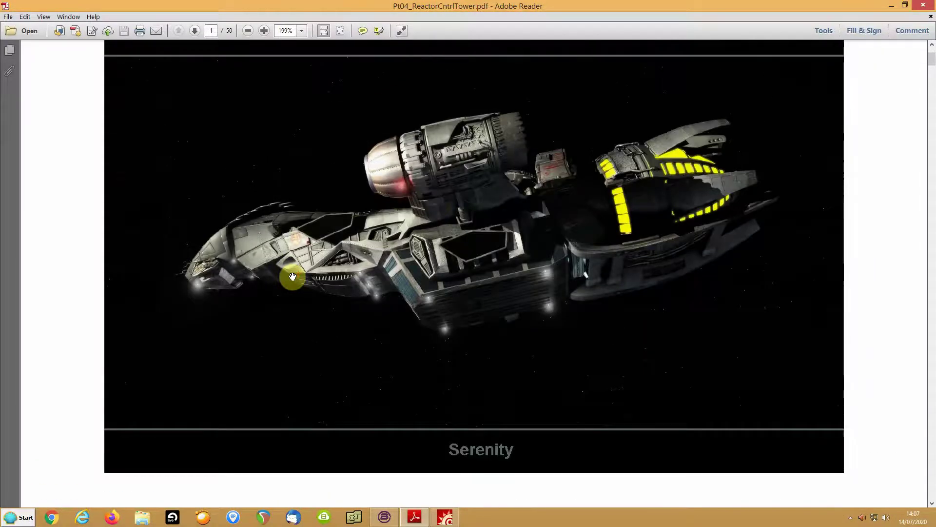
scroll(423, 226, "up", 3)
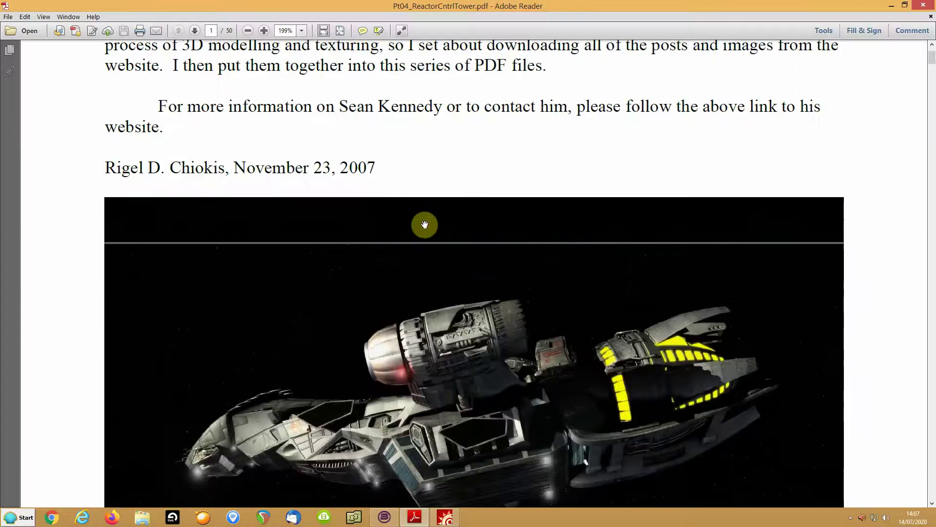
scroll(425, 225, "up", 4)
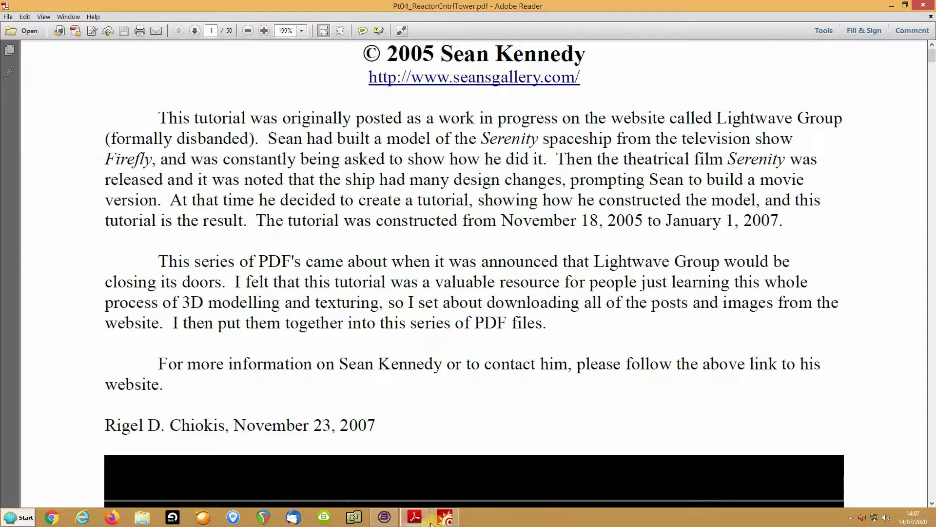
- Switch to LightWave Layout, examine the Serenity launch animation and the ship in Perspective view, and close the program
left_click(444, 519)
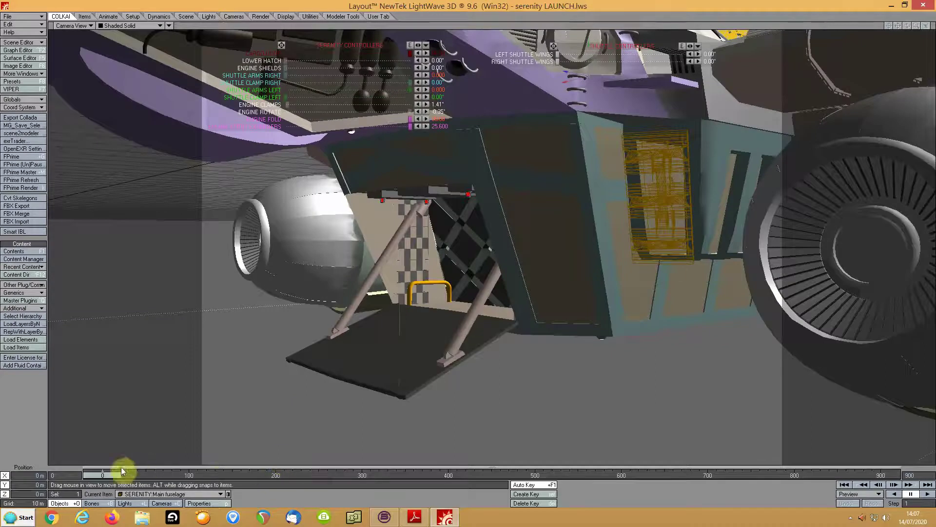
left_click_drag(103, 474, 120, 474)
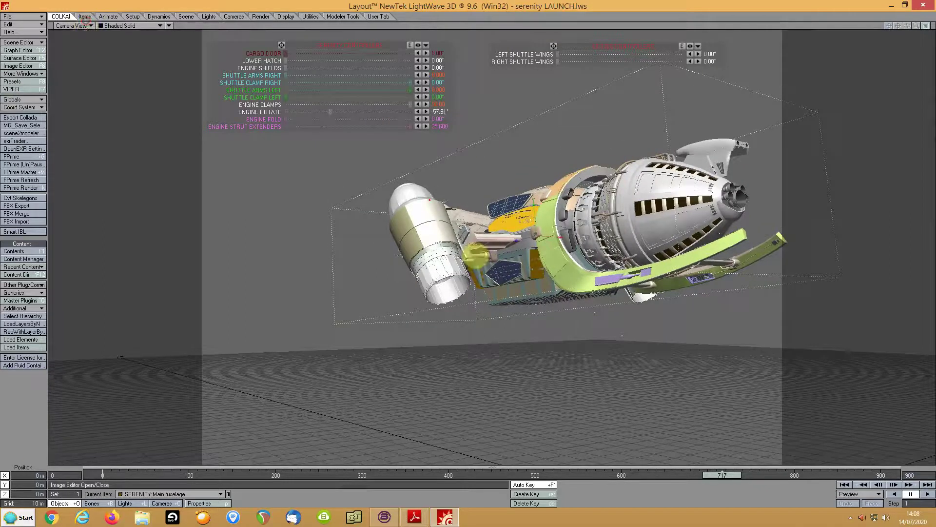
left_click(86, 24)
left_click(82, 10)
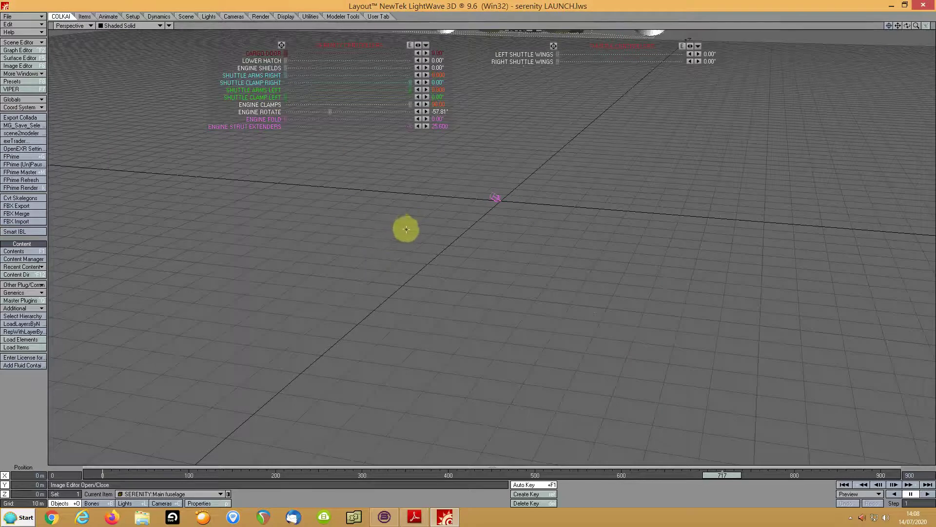
left_click_drag(474, 255, 498, 196, "alt")
left_click(496, 189)
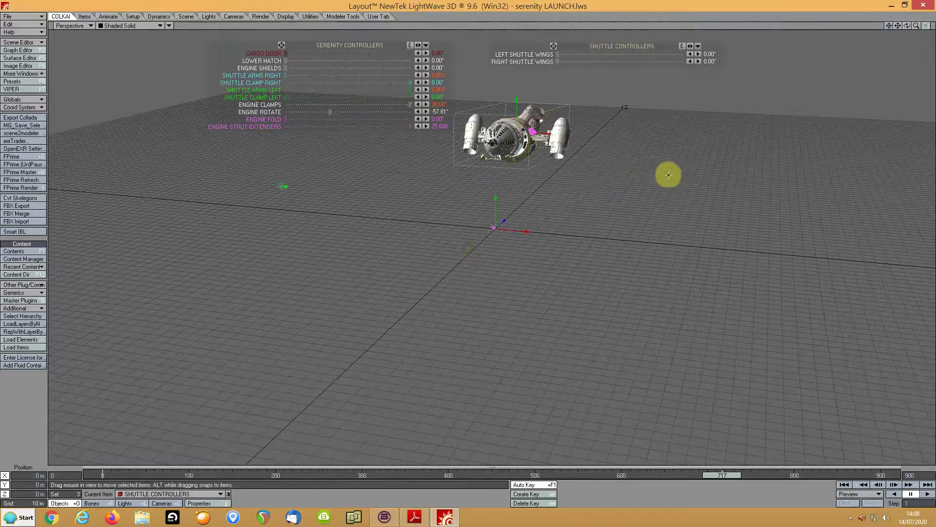
left_click_drag(449, 259, 475, 256, "alt")
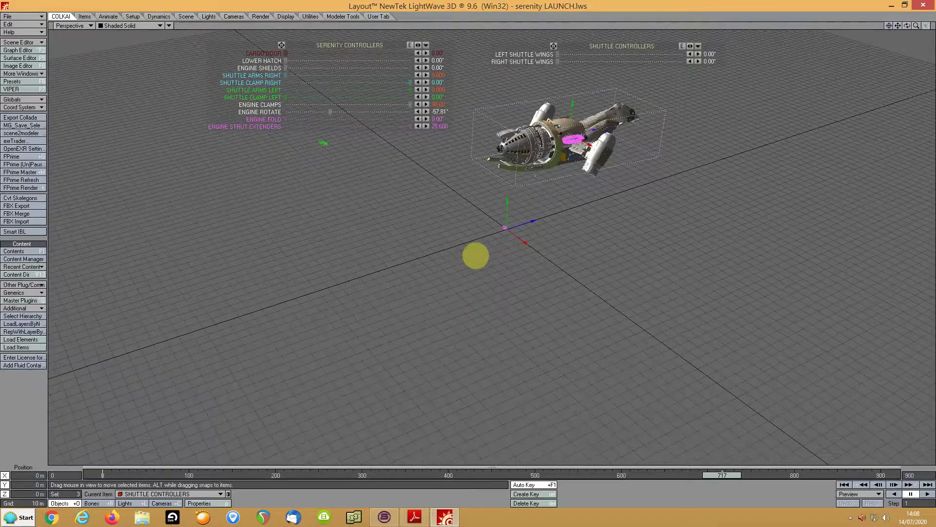
left_click(925, 6)
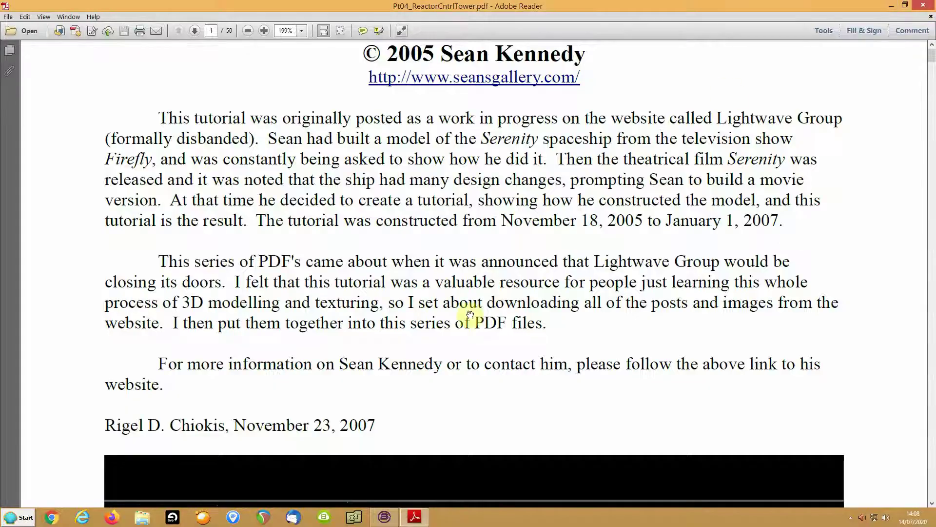
- Examine the control tower reference pictures on pages 2 and 3 of the PDF, and compare them with the background drawings in Blender
scroll(480, 312, "down", 15)
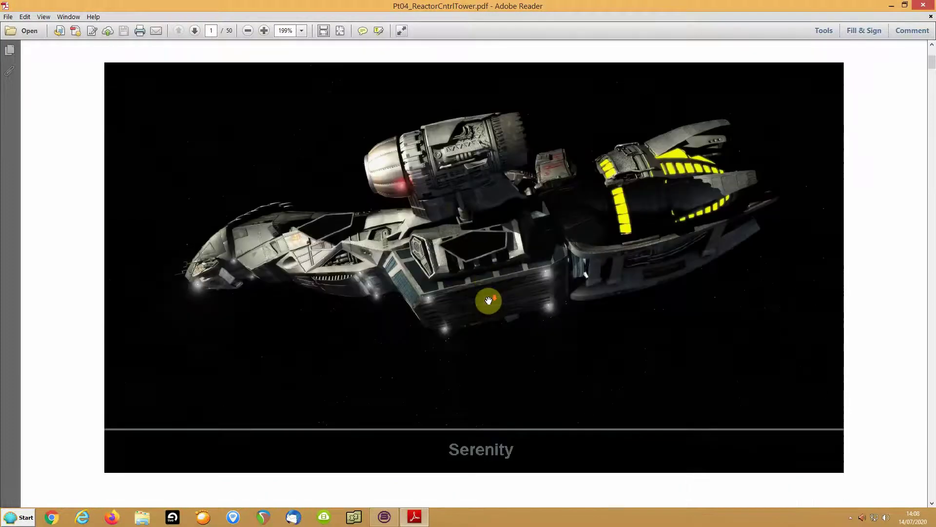
scroll(488, 299, "down", 10)
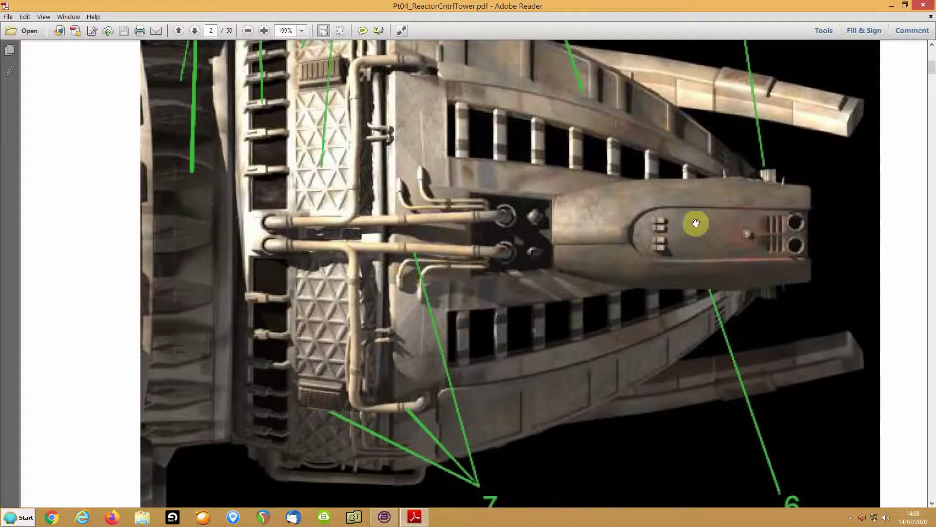
scroll(696, 223, "down", 3)
scroll(697, 220, "down", 1)
scroll(698, 217, "up", 3)
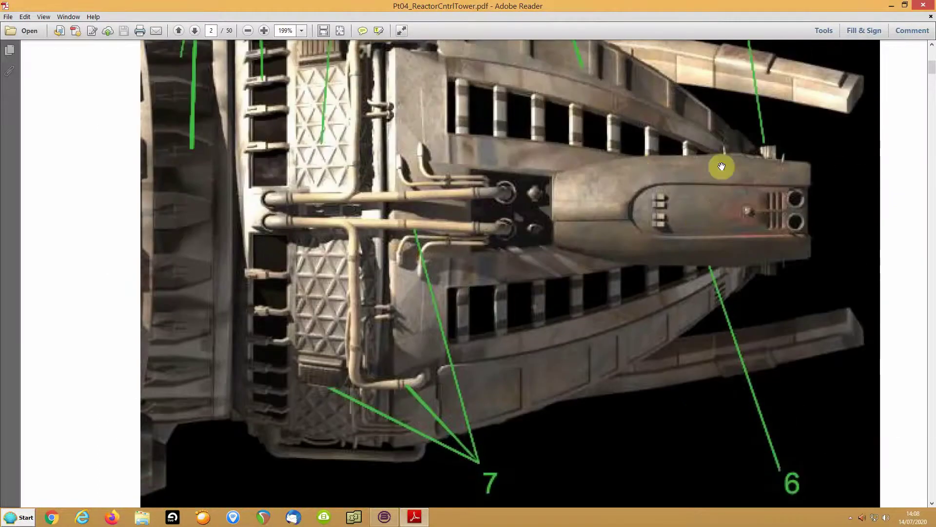
scroll(652, 253, "down", 13)
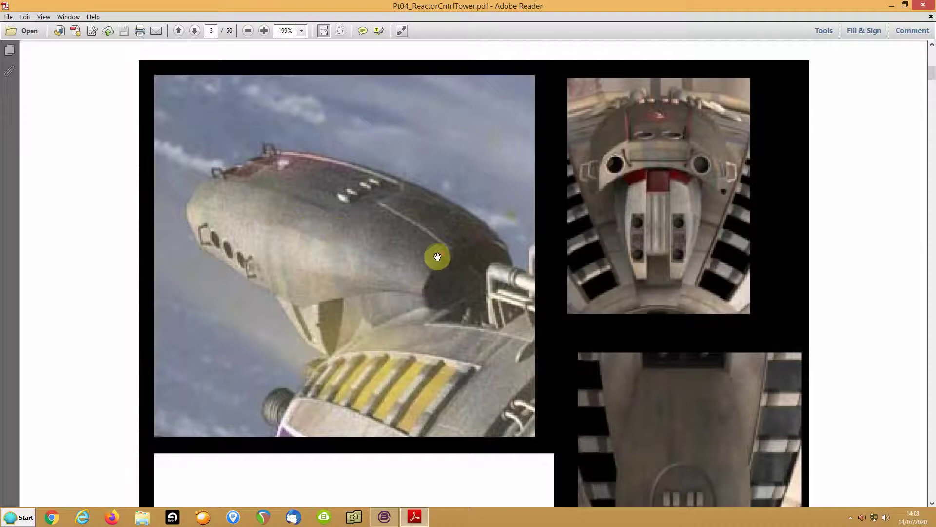
scroll(442, 253, "down", 10)
scroll(441, 253, "down", 5)
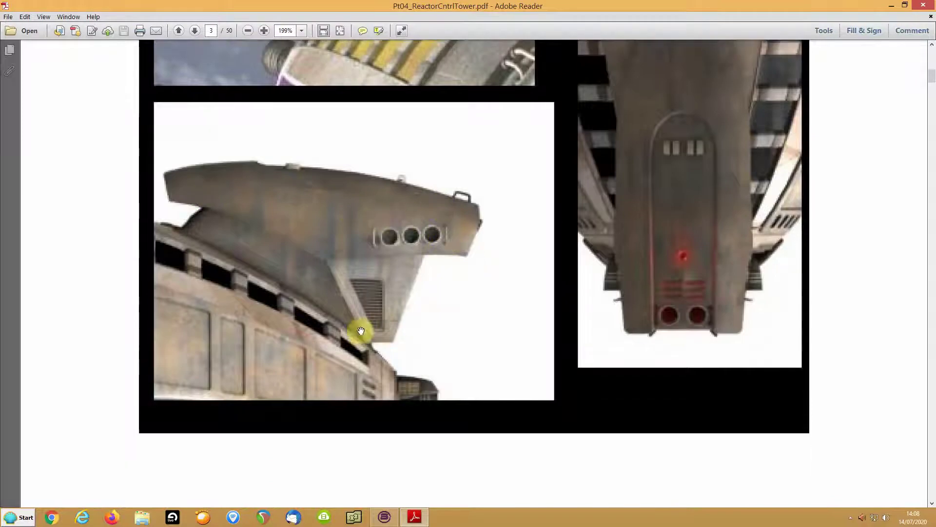
left_click(383, 516)
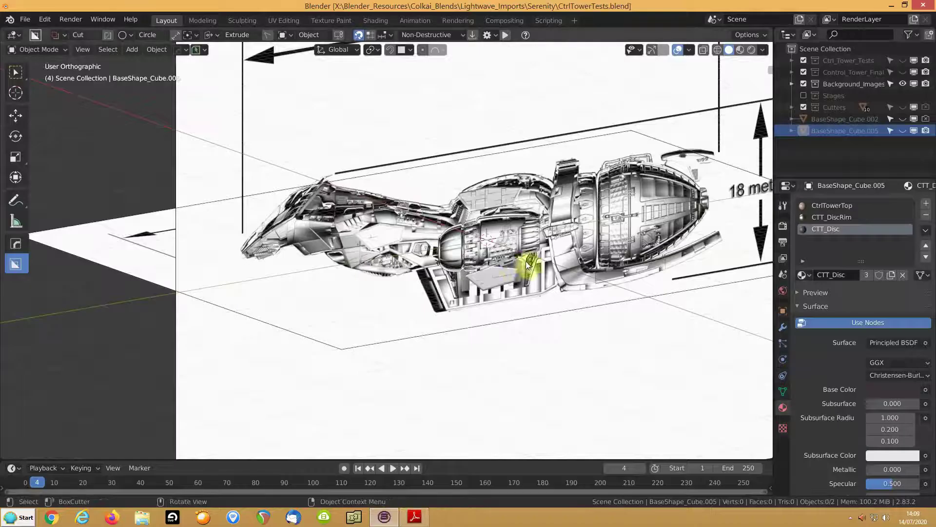
middle_click_drag(568, 247, 504, 243)
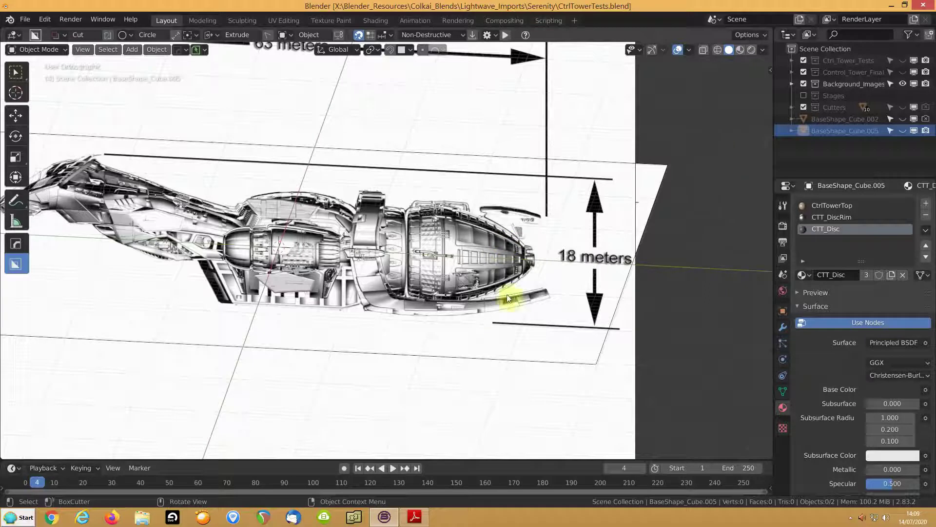
- Return to the PDF in Adobe Reader and examine the Box Tool dimensions on page 22 and the shaped tower mesh on page 23
left_click(415, 517)
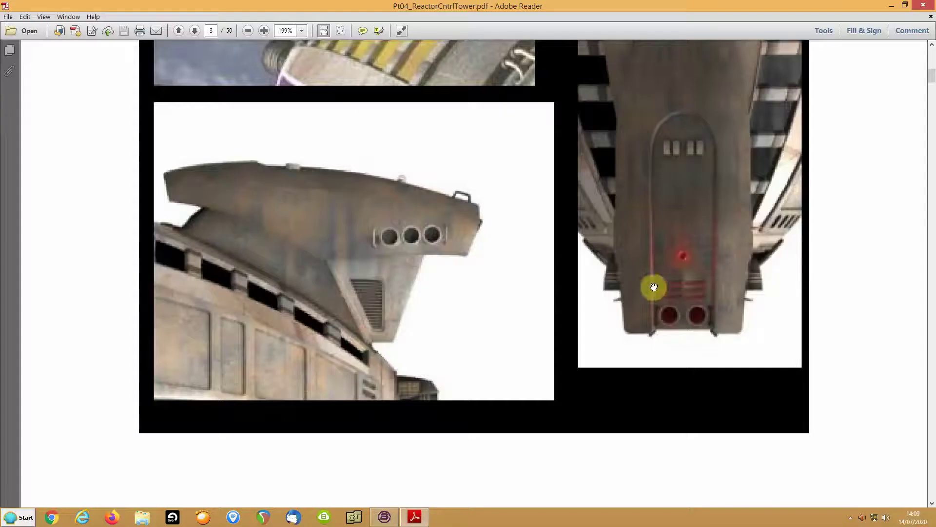
left_click_drag(931, 79, 931, 251)
scroll(739, 161, "up", 1)
scroll(739, 160, "up", 10)
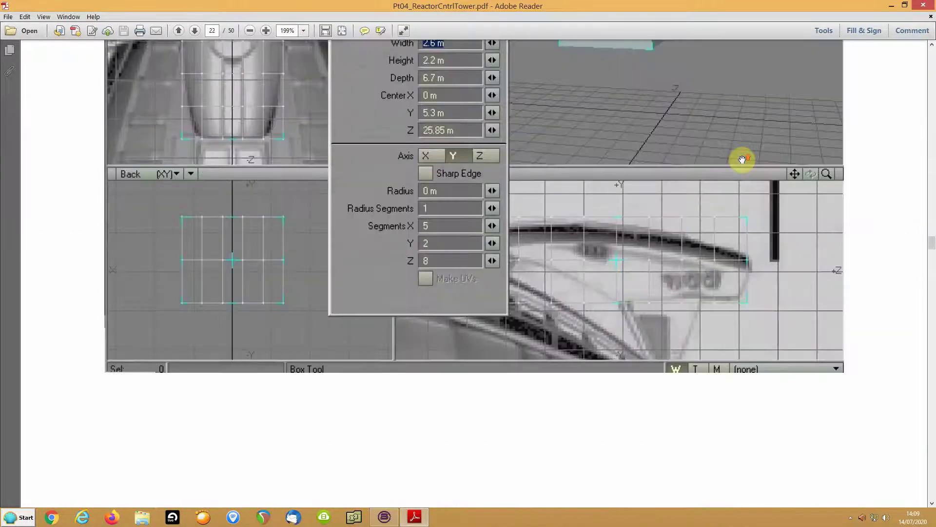
scroll(741, 160, "up", 8)
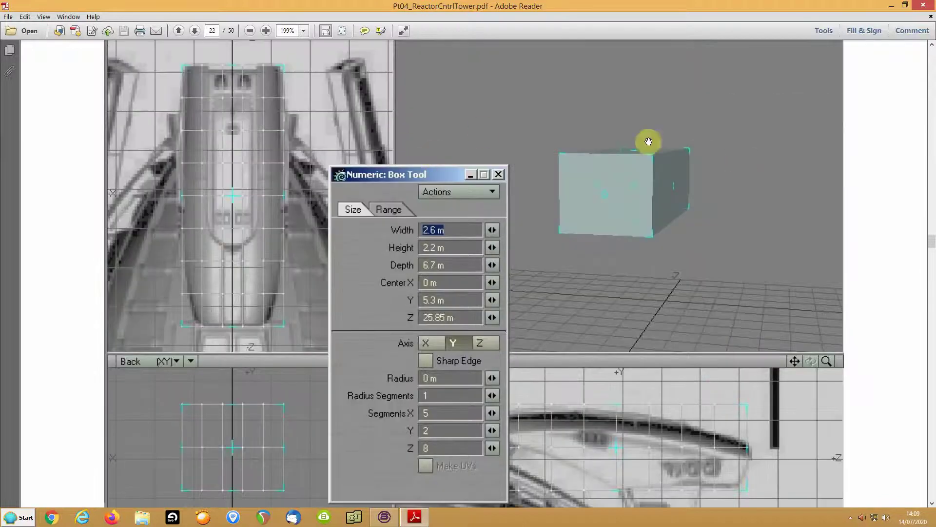
scroll(796, 196, "down", 2)
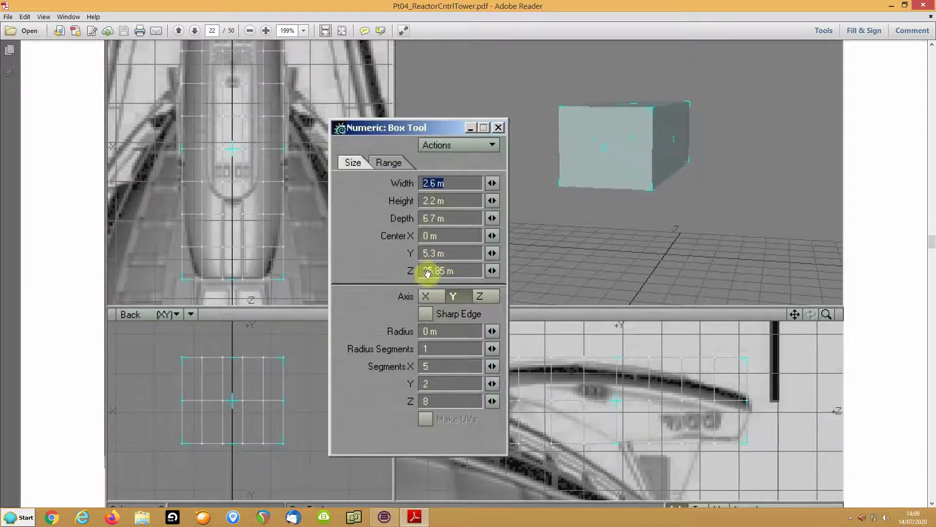
scroll(713, 245, "down", 3)
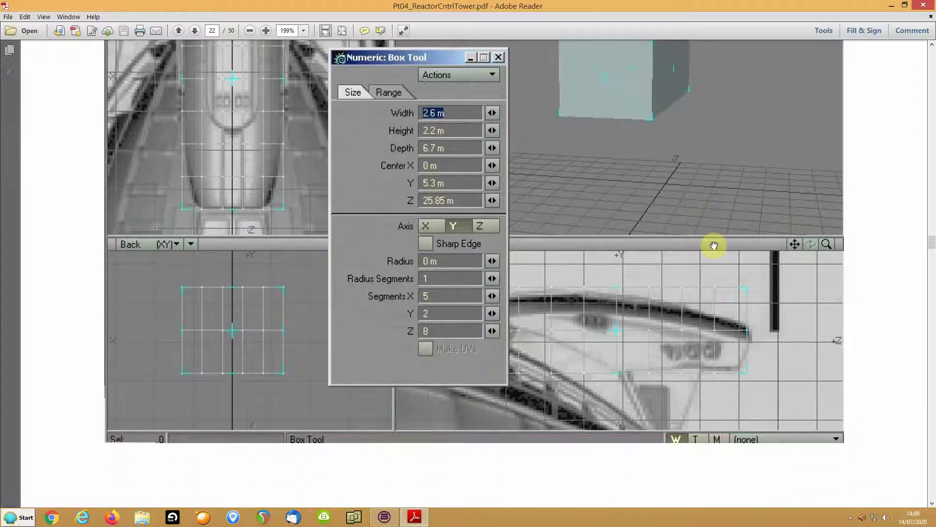
scroll(713, 245, "down", 20)
scroll(719, 240, "down", 8)
scroll(720, 240, "down", 2)
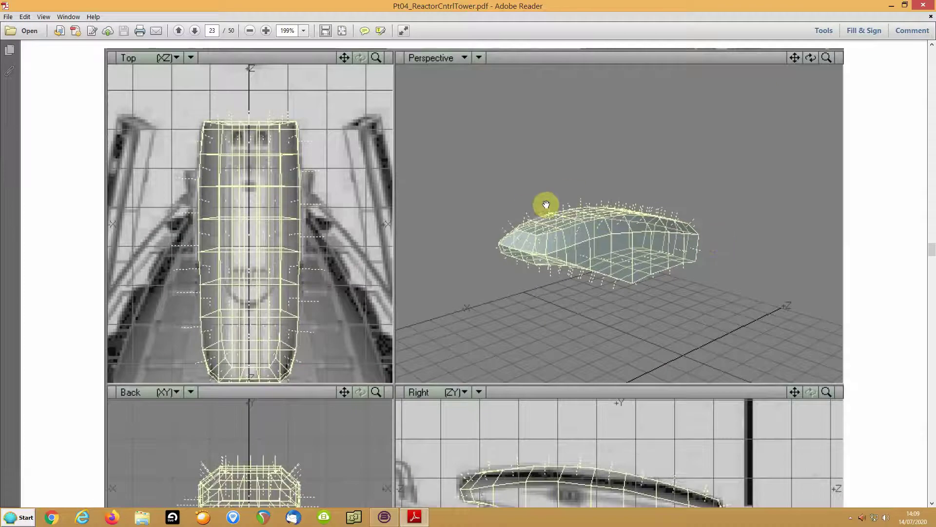
- Switch to Blender, show the Ctrl_Tower_Tests collection and hide Background_Images to inspect the control tower test models
left_click(384, 517)
left_click(807, 132)
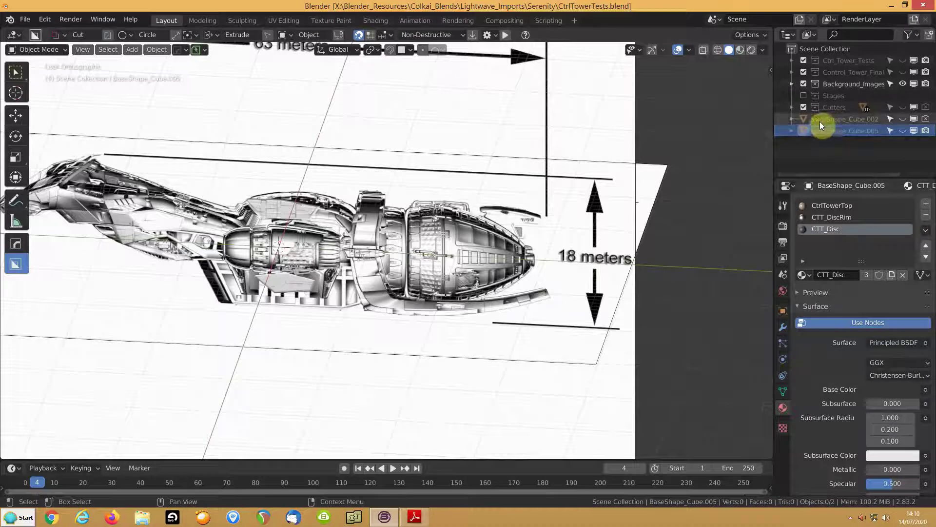
left_click(902, 61)
middle_click_drag(514, 229, 441, 273)
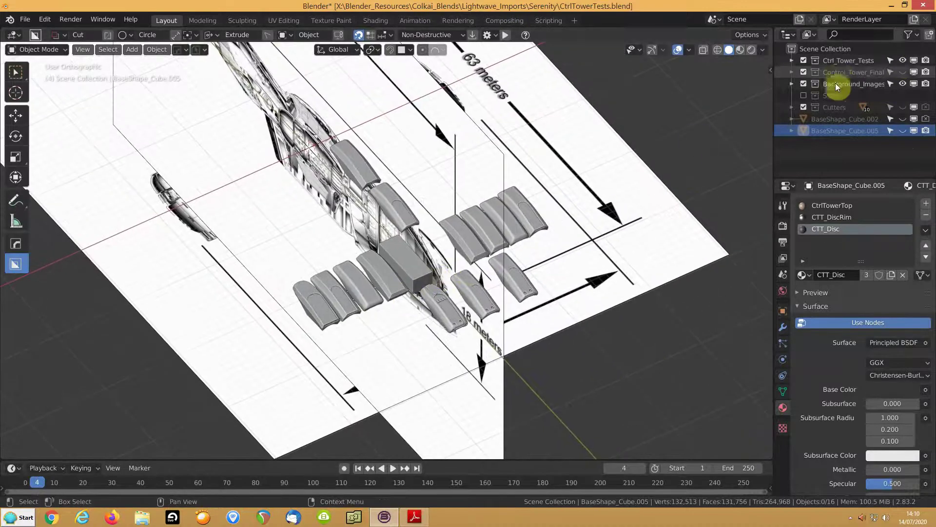
scroll(387, 265, "up", 4)
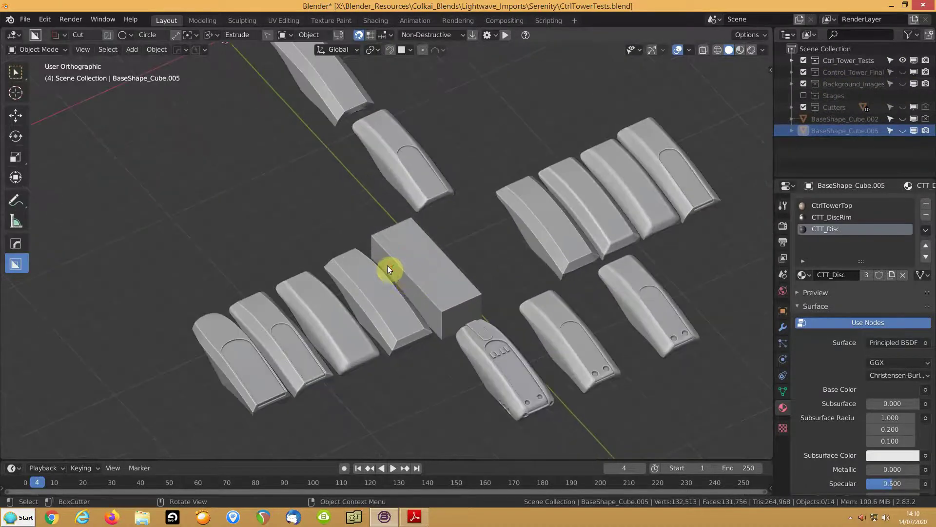
left_click(484, 376)
middle_click_drag(486, 374, 450, 374)
- Duplicate the base box in place, move the copy to the Scene Collection and hide the Ctrl_Tower_Tests collection
left_click(436, 287)
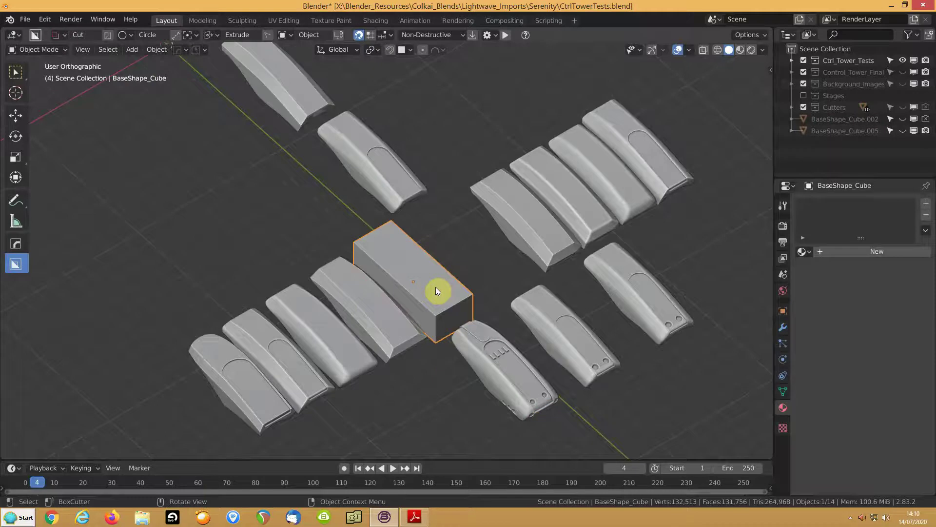
key("shift+d")
right_click(362, 302)
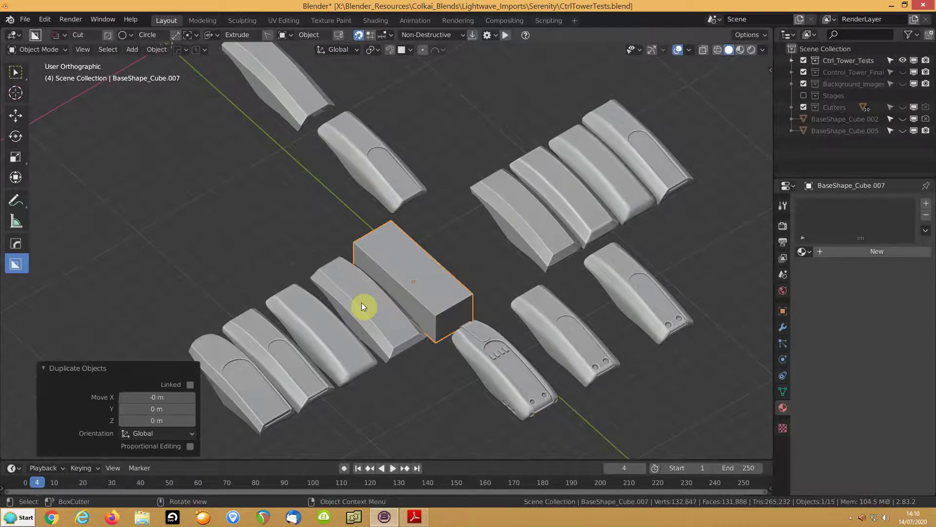
key("m")
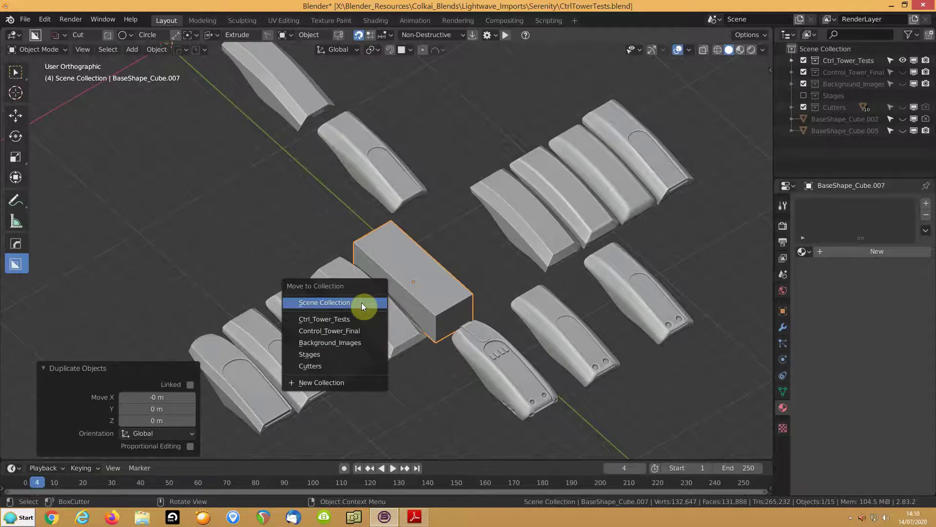
left_click(362, 302)
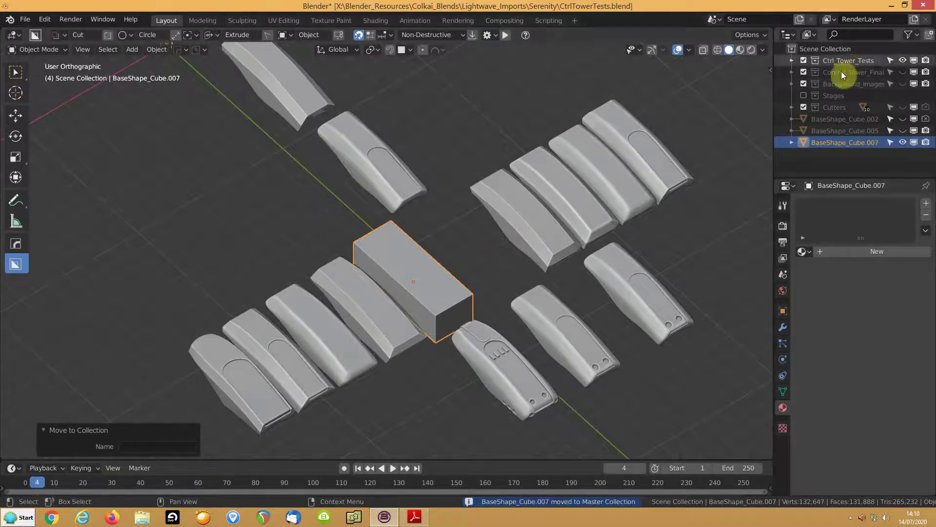
left_click(903, 60)
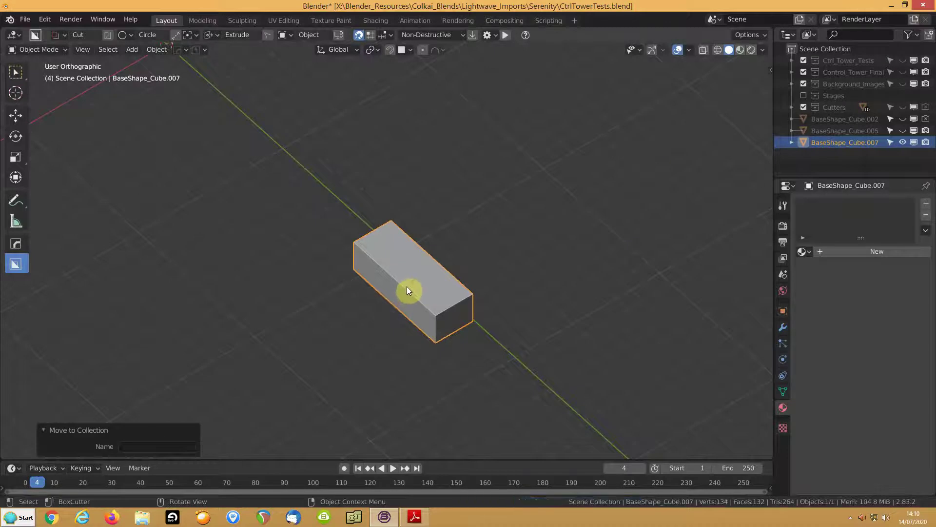
- Centre the box copy on the Y axis by scaling only its location to 0 in X about the 3D Cursor
left_click(763, 34)
key("period")
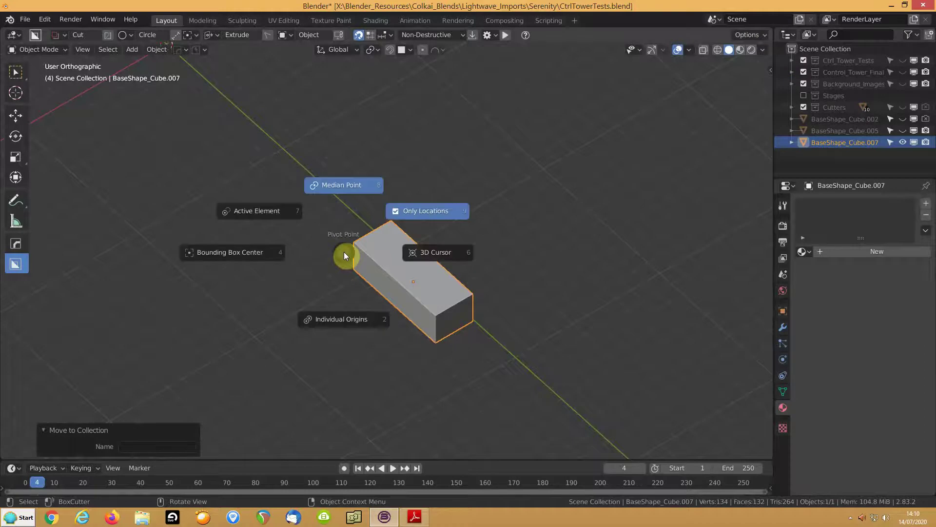
left_click(408, 254)
key("s")
key("x")
key("0")
left_click(406, 253)
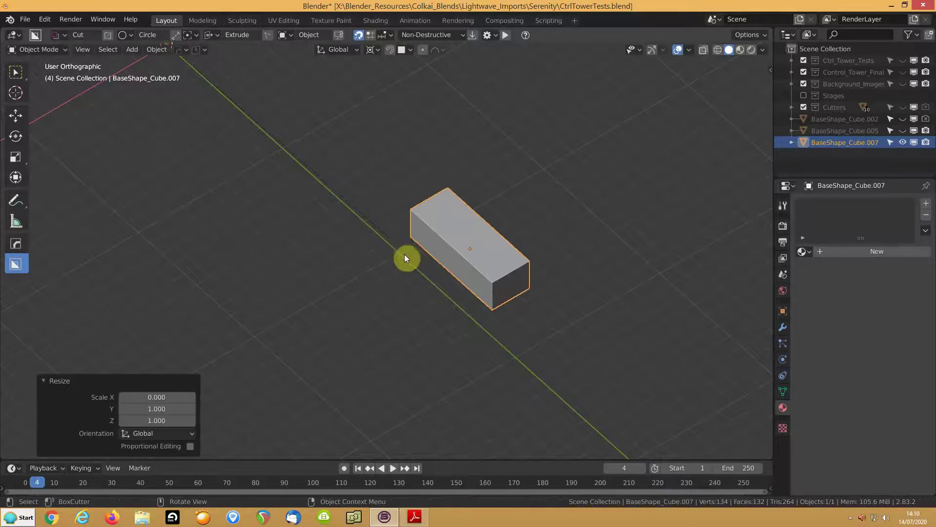
key("KP_7")
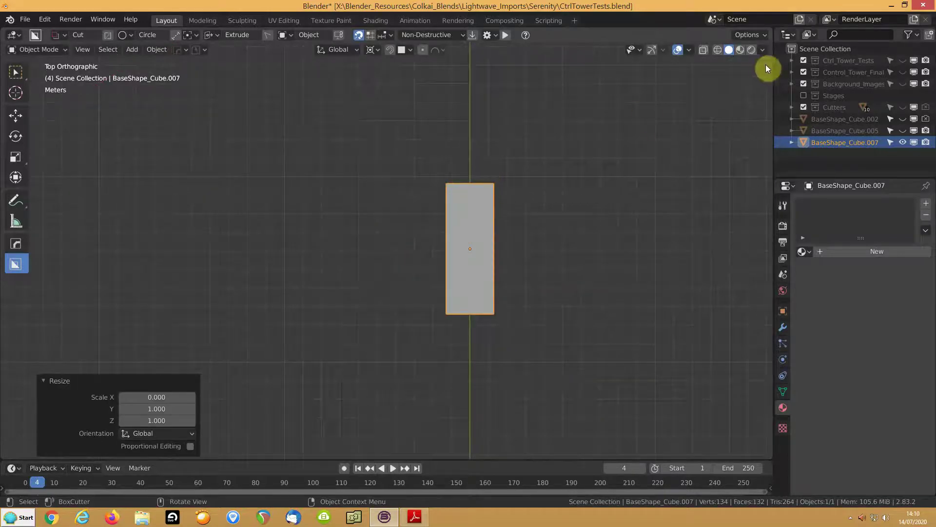
left_click(765, 33)
- Set the Screencast Keys font size to 21
key("n")
left_click(767, 365)
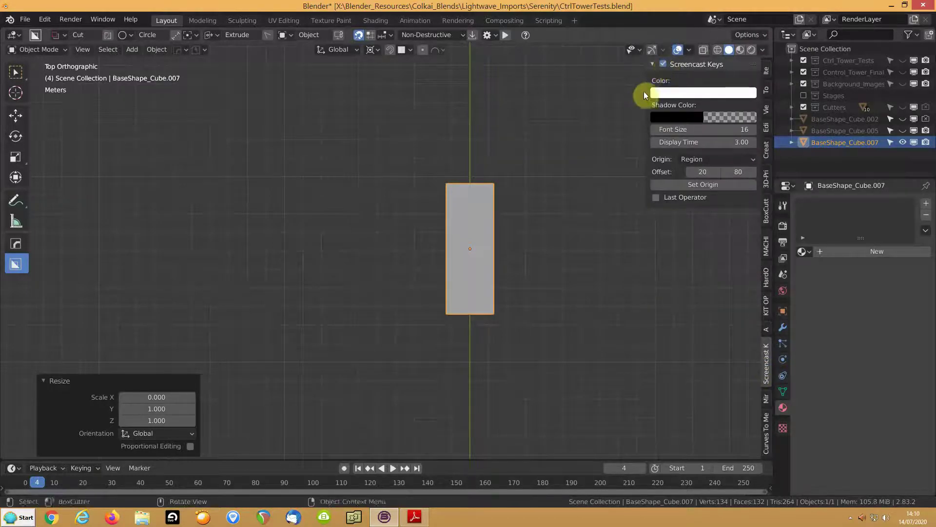
left_click(653, 65)
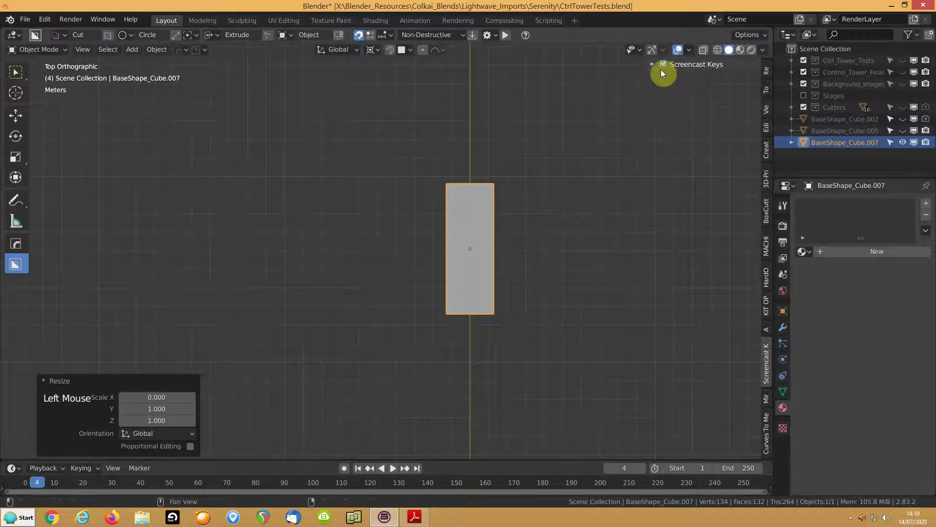
left_click(653, 64)
left_click_drag(702, 129, 722, 129)
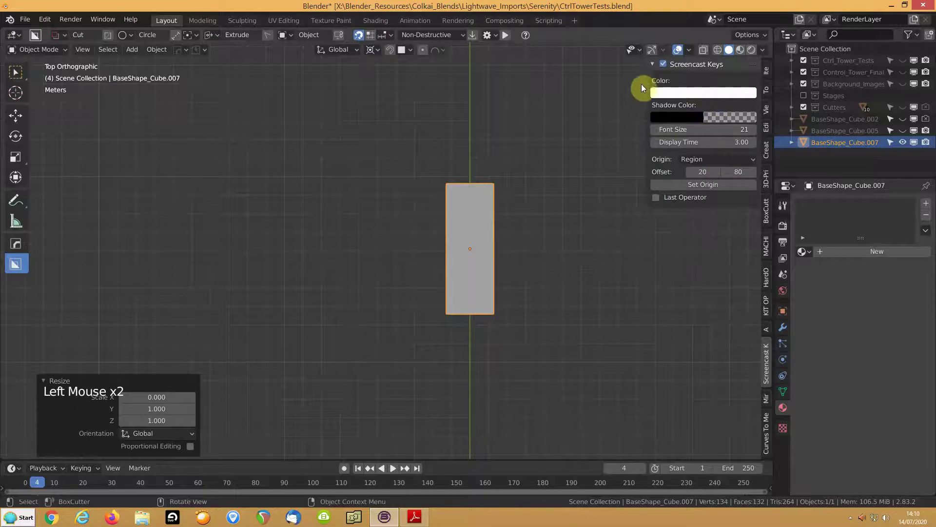
left_click(652, 64)
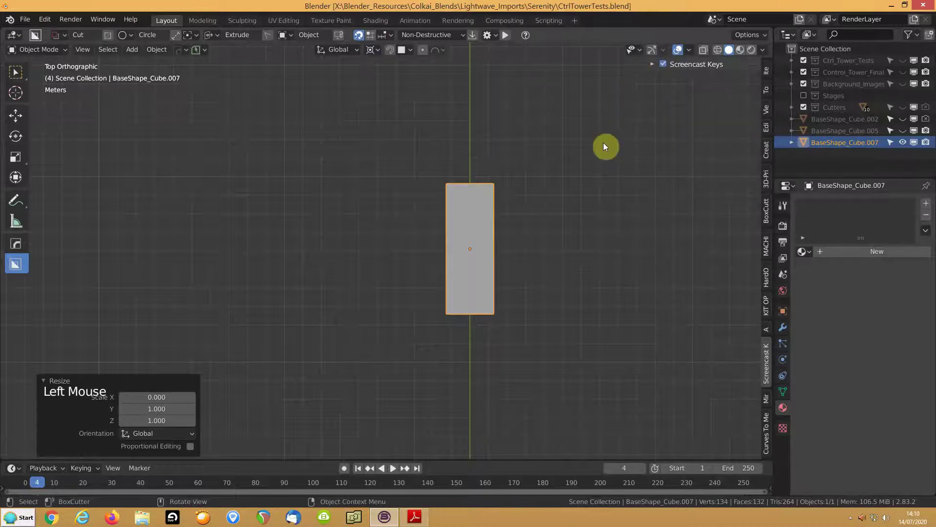
key("n")
- Show the Background_Images collection and view the box against the ship drawing from the right side
middle_click_drag(443, 265, 445, 237)
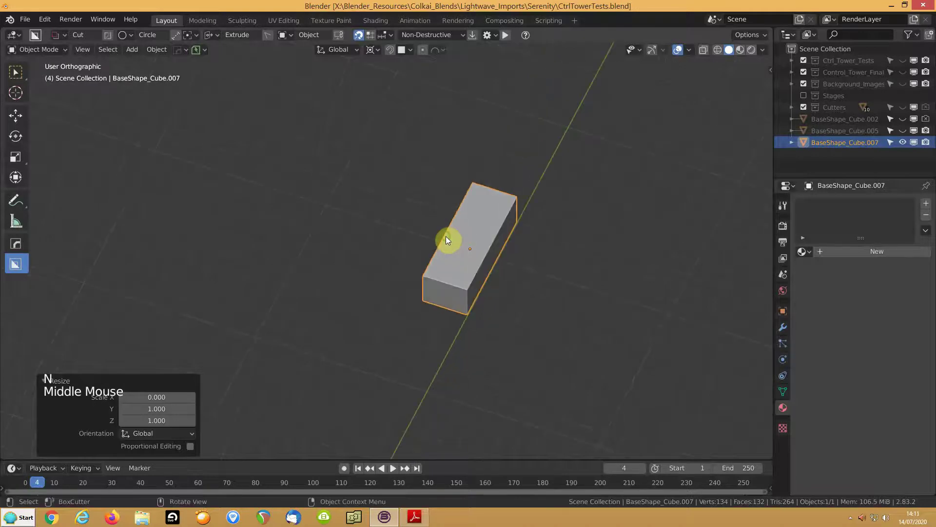
left_click(902, 84)
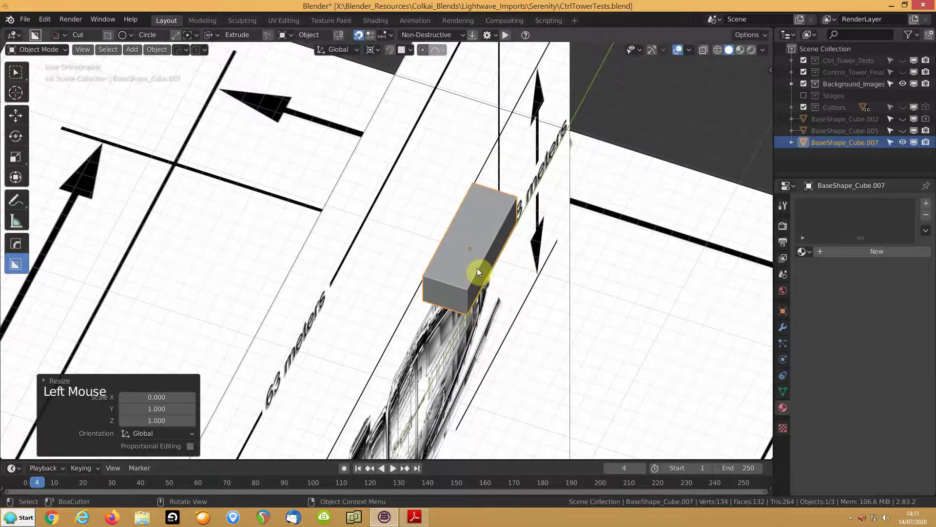
key("KP_3")
scroll(477, 272, "up", 2)
scroll(476, 267, "up", 1)
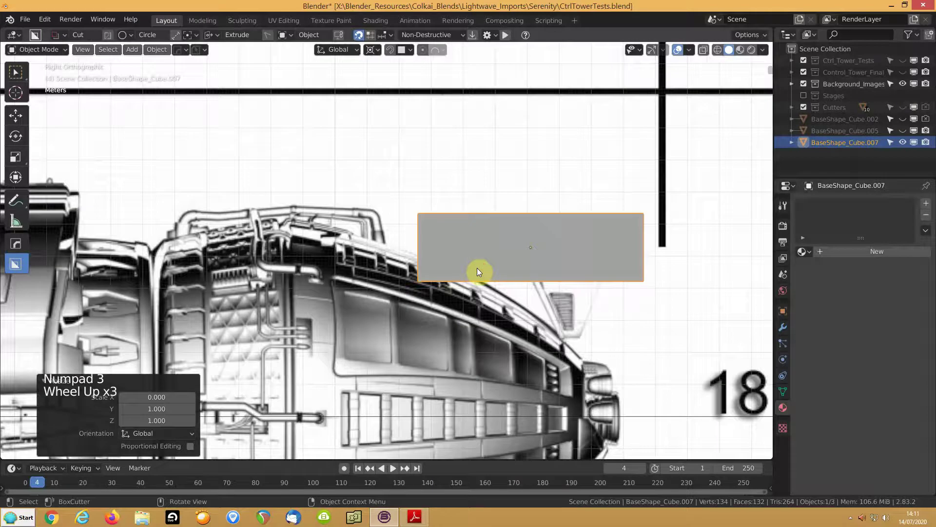
- Put the box in Edit Mode with wireframe shading and vertex selection, and deselect all of its vertices
key("Tab")
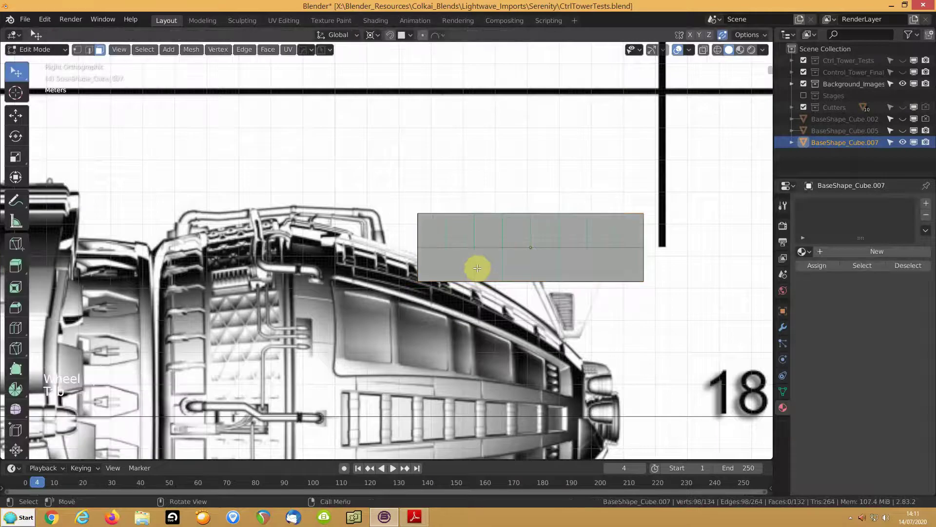
key("shift+z")
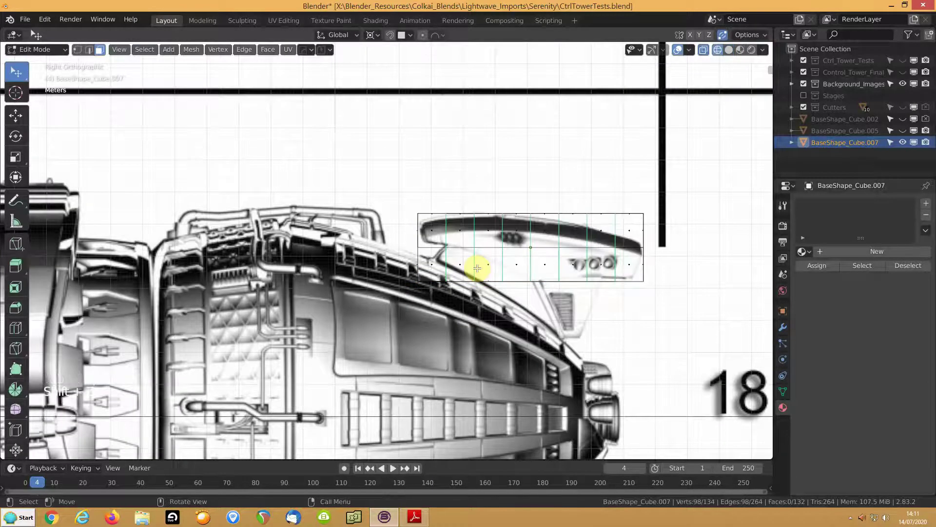
key("shift+1")
key("alt+a")
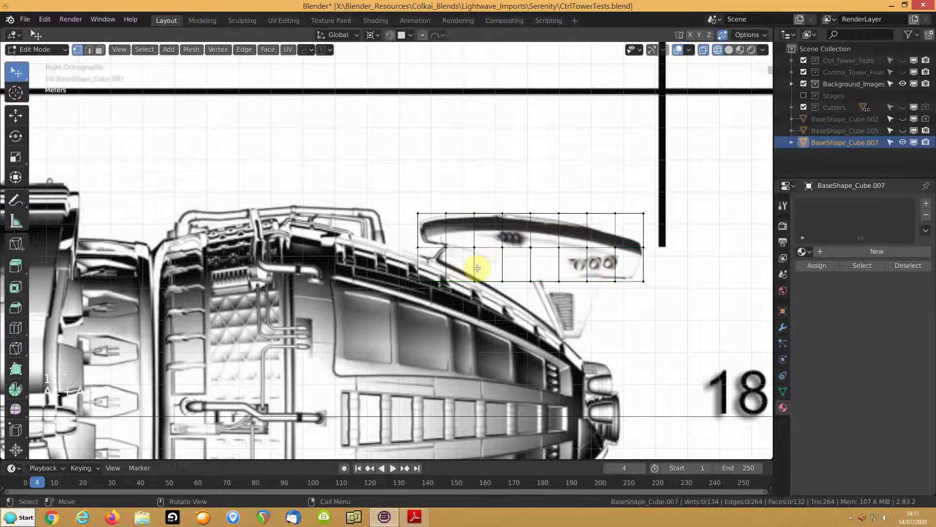
middle_click_drag(591, 259, 585, 264, "shift")
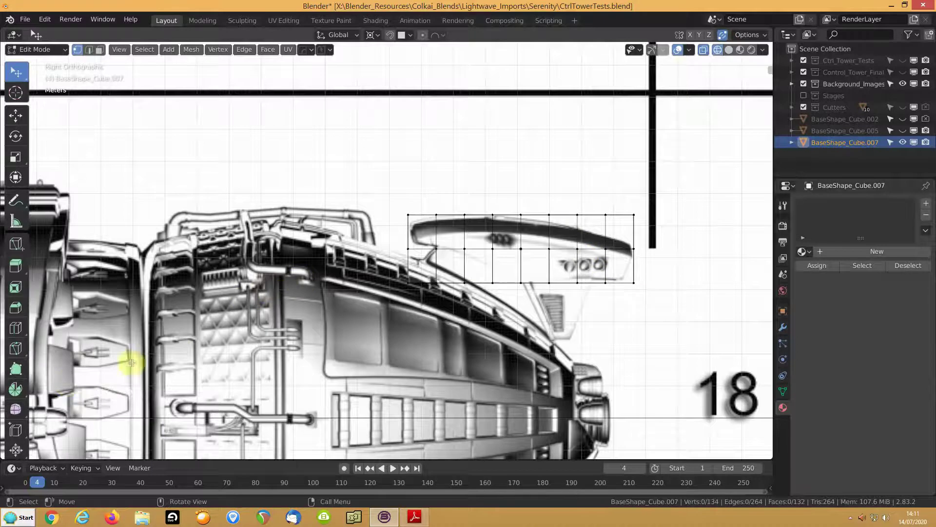
scroll(306, 288, "up", 1)
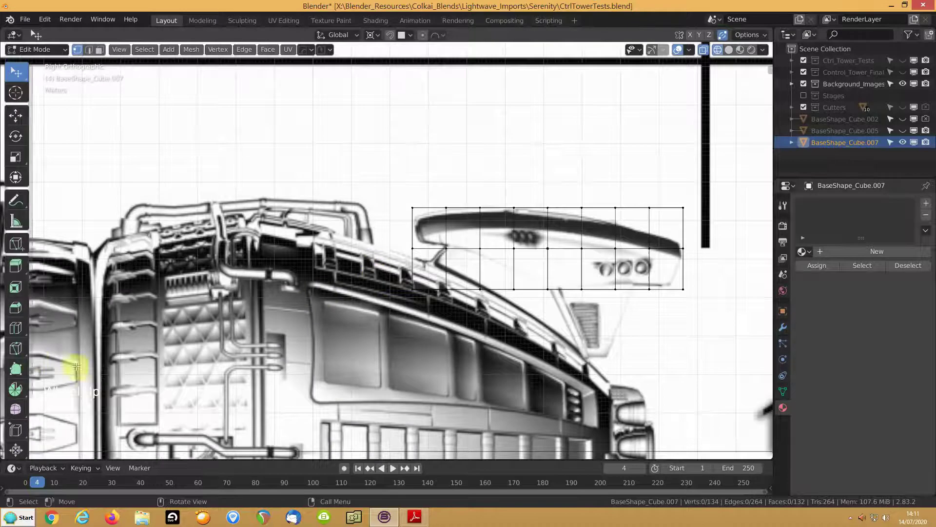
- Make the Screencast Keys shadow opaque black and set the text color to blue-violet with hue 0.717 and saturation 1.000
key("n")
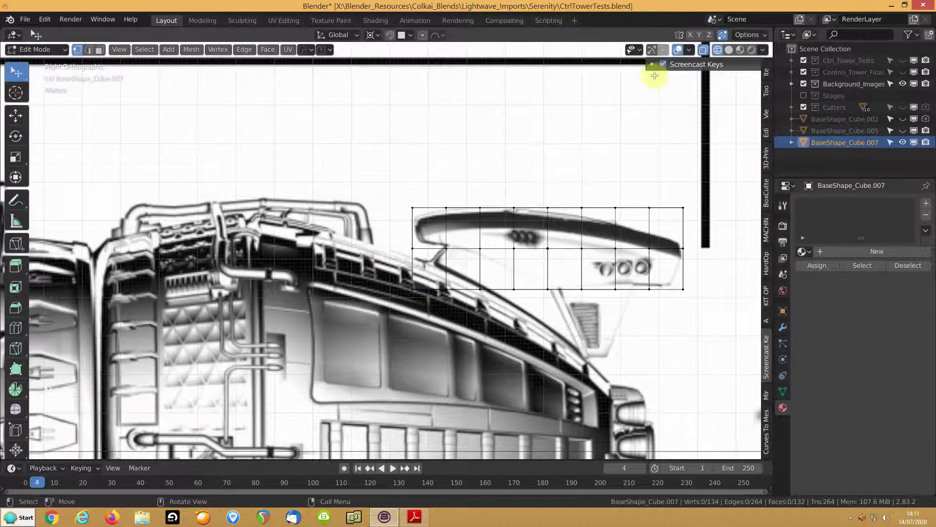
left_click(652, 65)
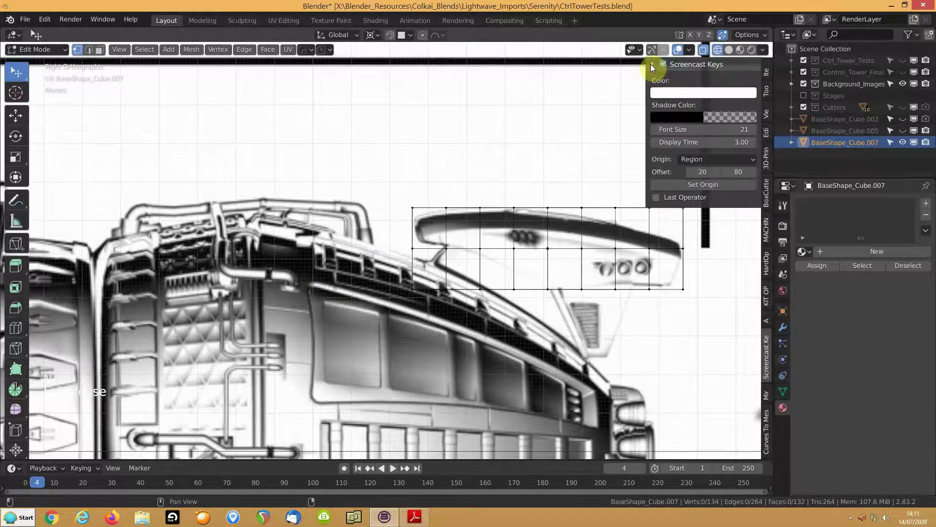
left_click(709, 117)
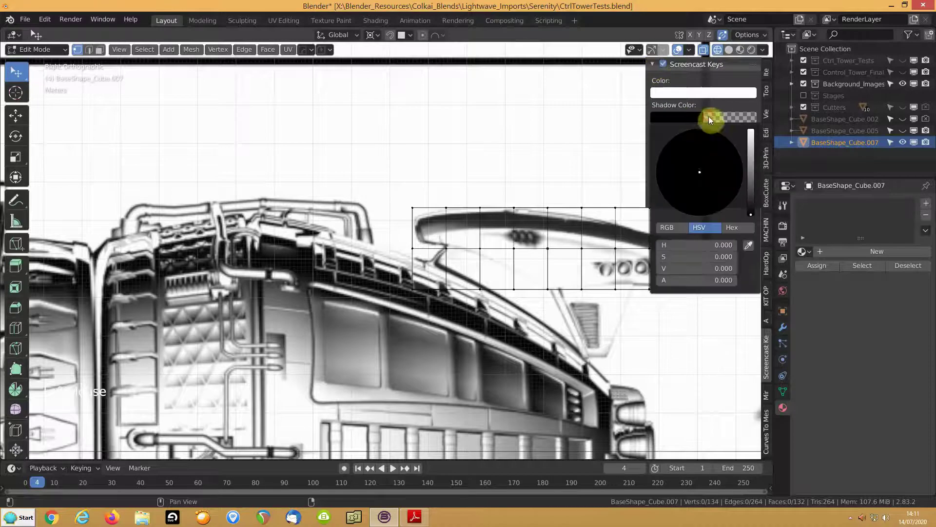
left_click_drag(671, 280, 739, 280)
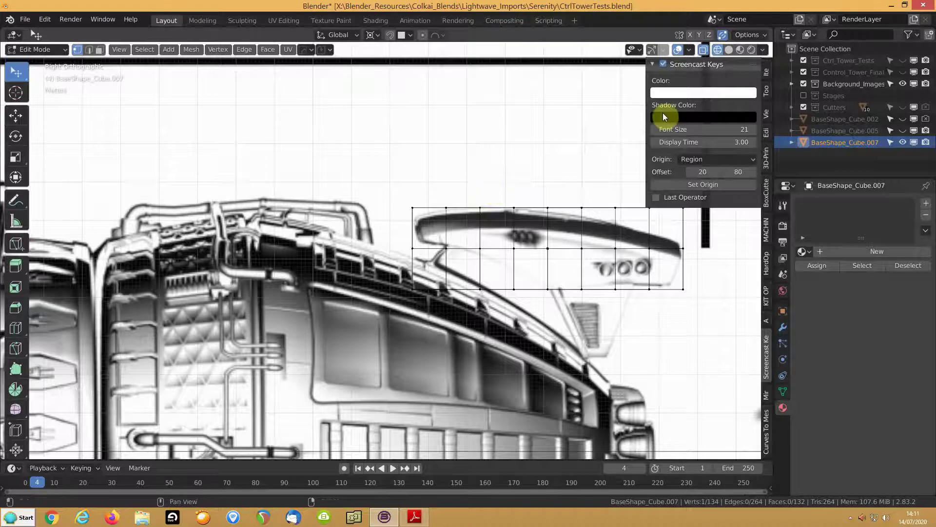
left_click(678, 93)
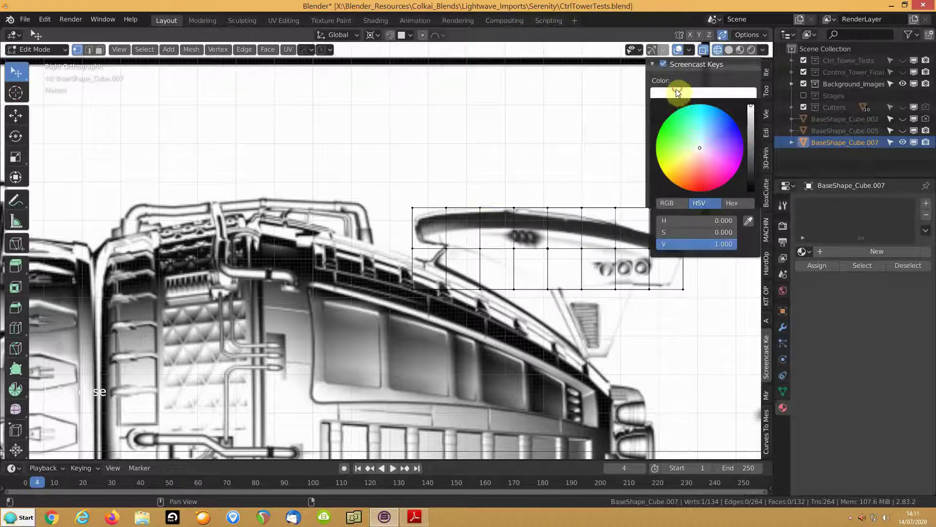
mouse_move(720, 122)
left_mouse_down()
mouse_move(730, 132)
mouse_move(658, 139)
mouse_move(729, 127)
left_mouse_up()
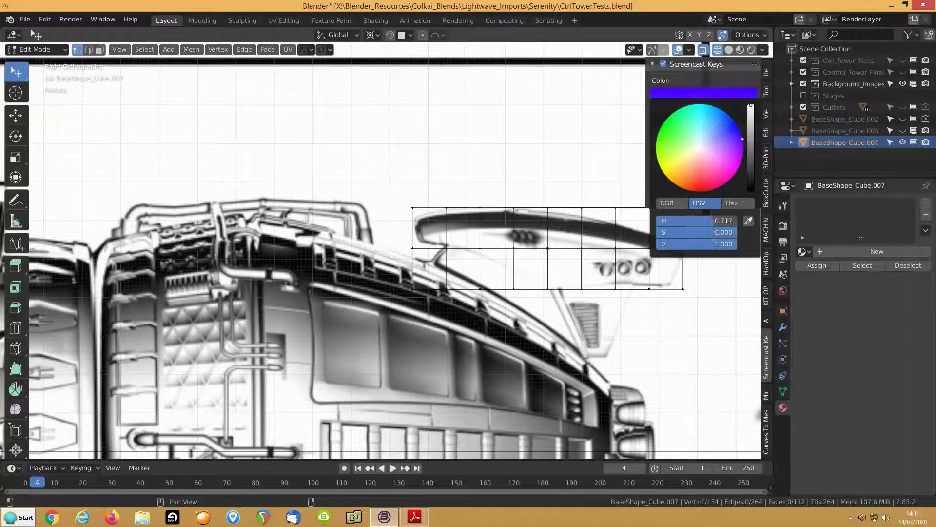
mouse_move(382, 232)
middle_mouse_down()
mouse_move(372, 230)
mouse_move(389, 232)
middle_mouse_up()
key("n")
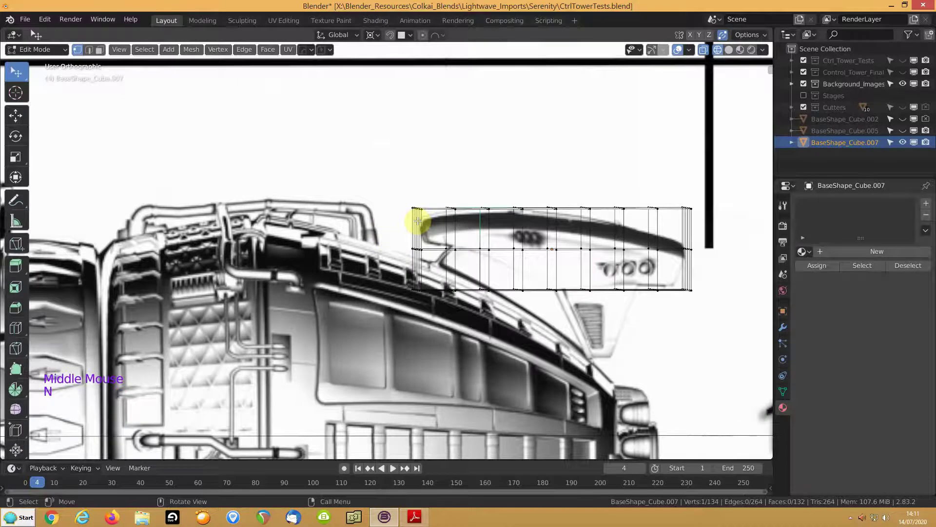
- Try moving the box's upper left corner vertex onto the tower outline in right view, undo it and turn on proportional editing
key("KP_3")
middle_click_drag(481, 218, 417, 226, "shift")
scroll(463, 225, "up", 1)
scroll(463, 225, "up", 1)
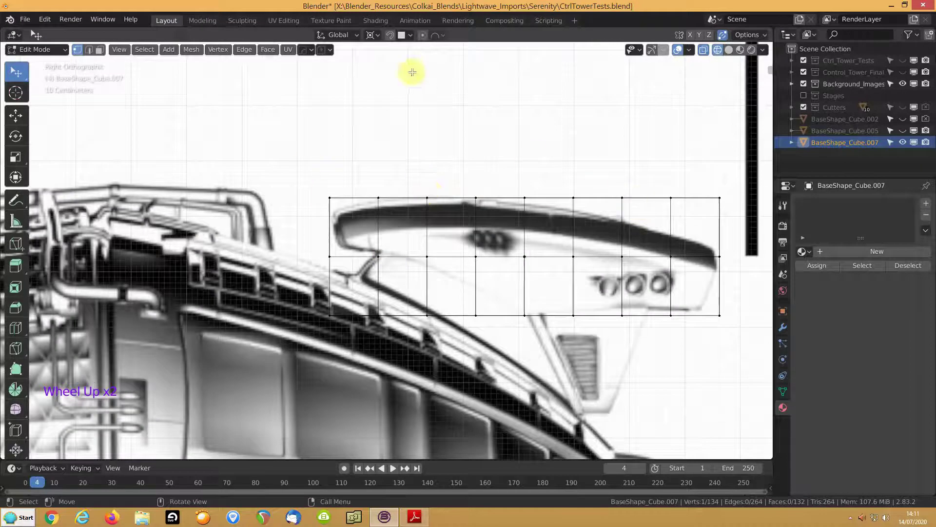
left_click(443, 36)
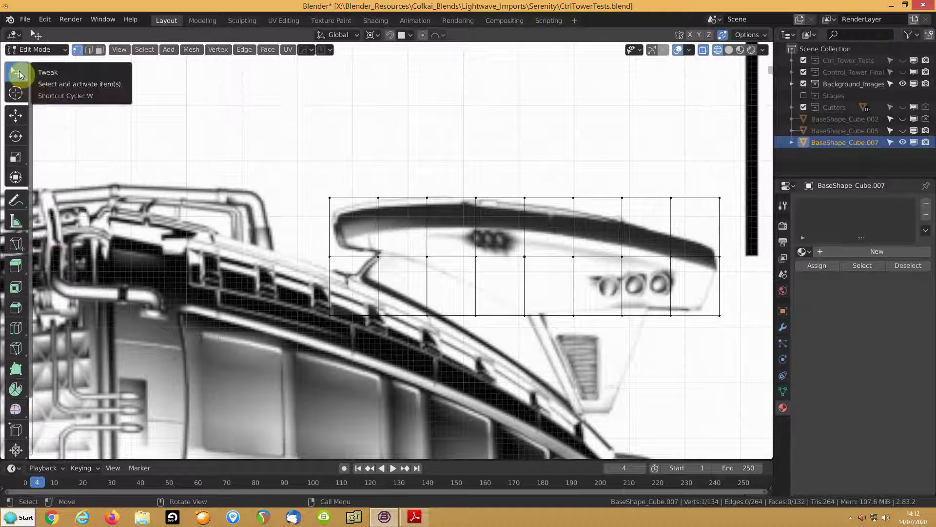
left_click_drag(329, 195, 333, 204)
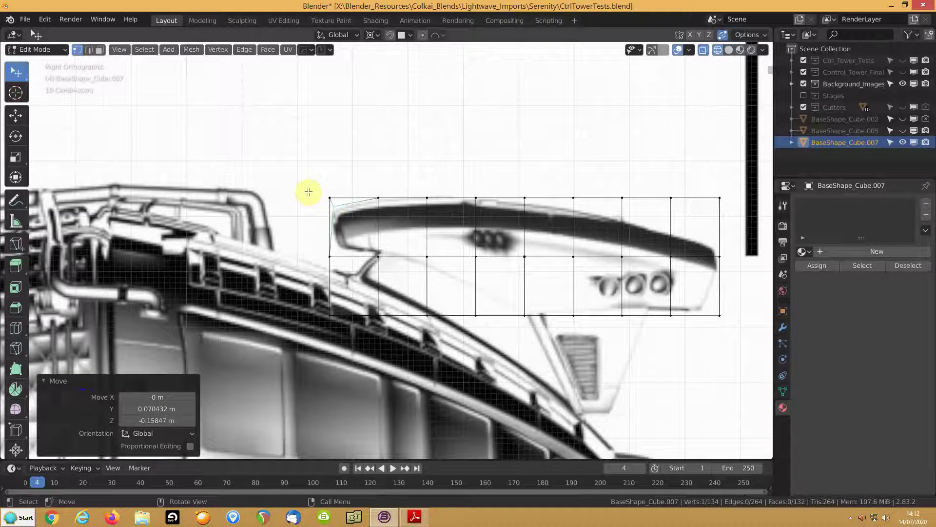
key("ctrl+z")
left_click(423, 35)
- Move the box's top row of vertices onto the curved upper outline of the tower drawing with proportional editing
left_click_drag(328, 197, 333, 211)
left_click_drag(721, 197, 713, 246)
left_click_drag(673, 197, 674, 236)
left_click_drag(622, 197, 619, 222)
left_click_drag(573, 197, 525, 204)
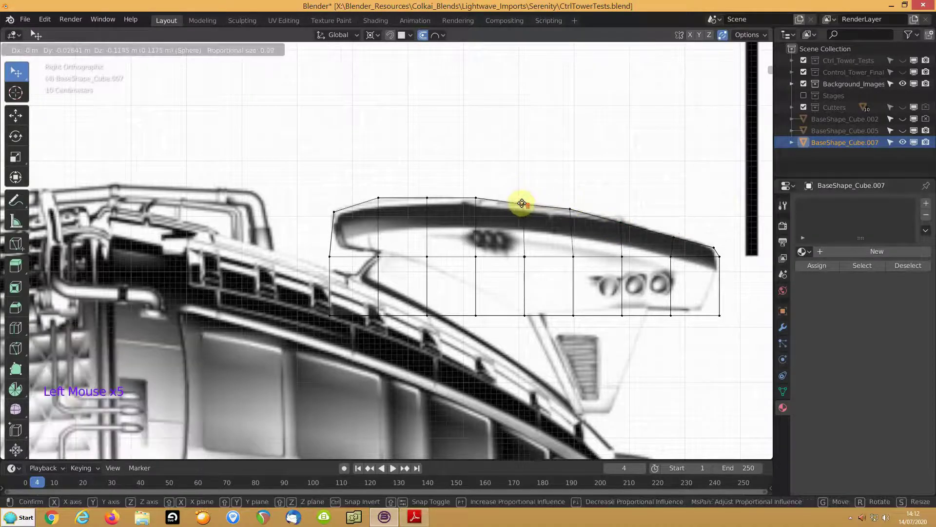
left_click_drag(521, 203, 522, 203)
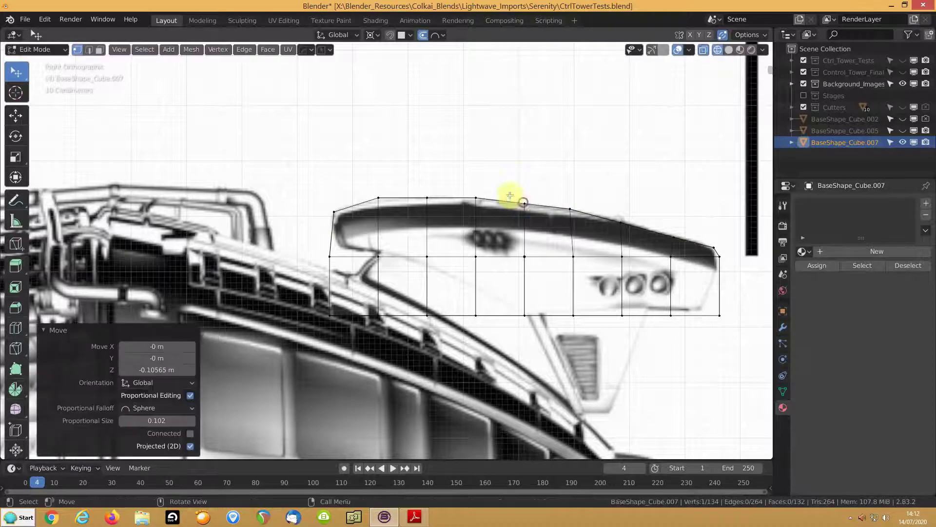
left_click_drag(331, 210, 335, 215)
- Move the box's middle row of vertices onto the lower edge of the dark band in the tower drawing
left_click_drag(715, 249, 524, 232)
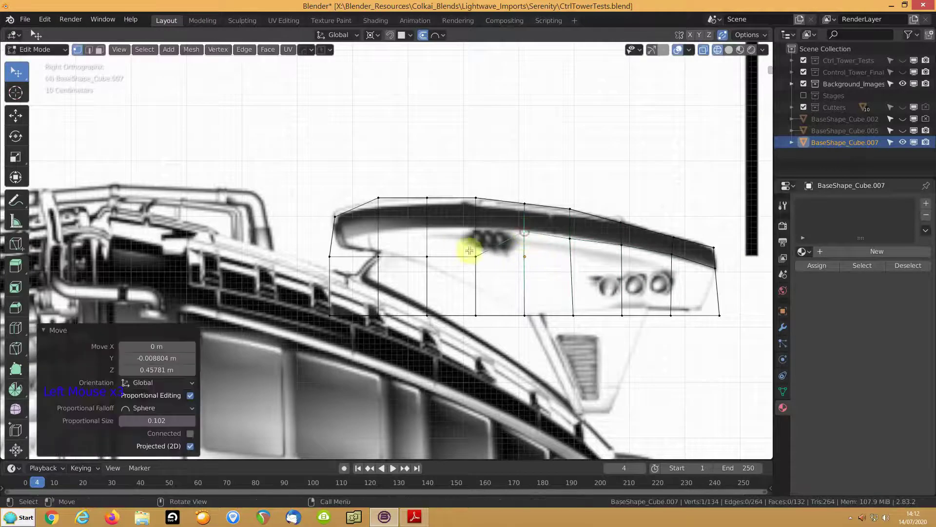
left_click_drag(474, 255, 475, 227)
left_click_drag(570, 237, 570, 235)
left_click_drag(428, 255, 425, 228)
left_click_drag(379, 256, 381, 232)
left_click_drag(330, 255, 337, 239)
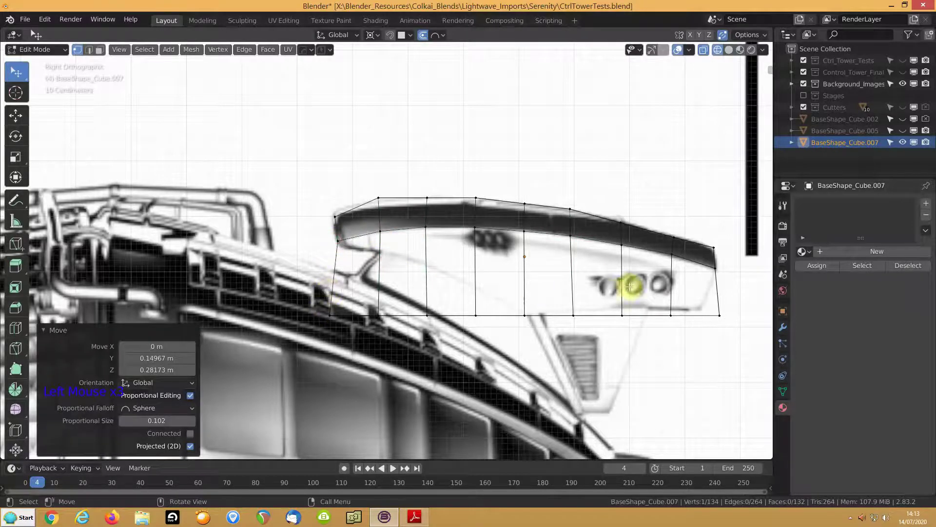
- Move the first bottom-row vertices, from the right end to the middle, onto the lower outline of the tower drawing
left_click_drag(719, 316, 622, 305)
scroll(615, 312, "up", 4)
middle_click_drag(610, 318, 418, 246, "shift")
left_click_drag(471, 295, 468, 287)
left_click_drag(263, 294, 262, 237)
middle_click_drag(265, 265, 419, 294, "shift")
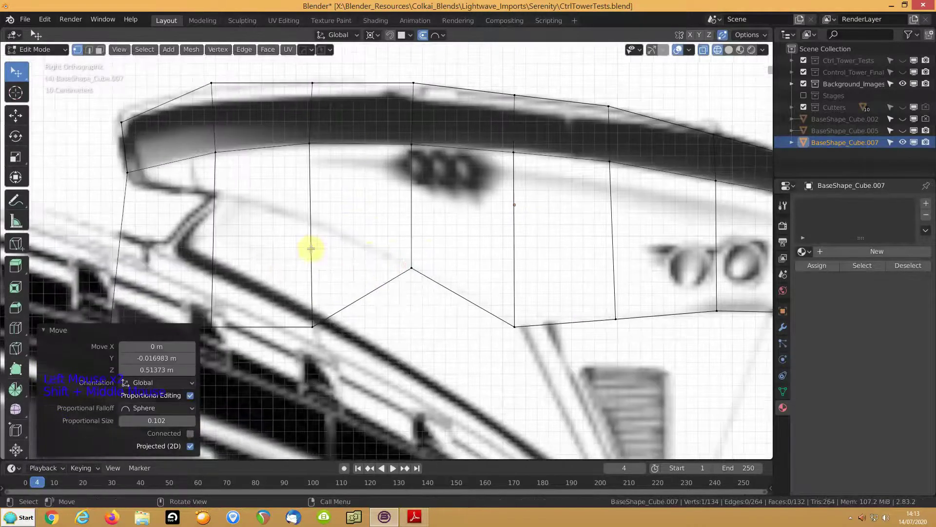
- Move the remaining bottom-row vertices and the left end vertex of the middle row onto the tower drawing's outline
left_click_drag(313, 328, 309, 224)
middle_click_drag(273, 282, 427, 278, "shift")
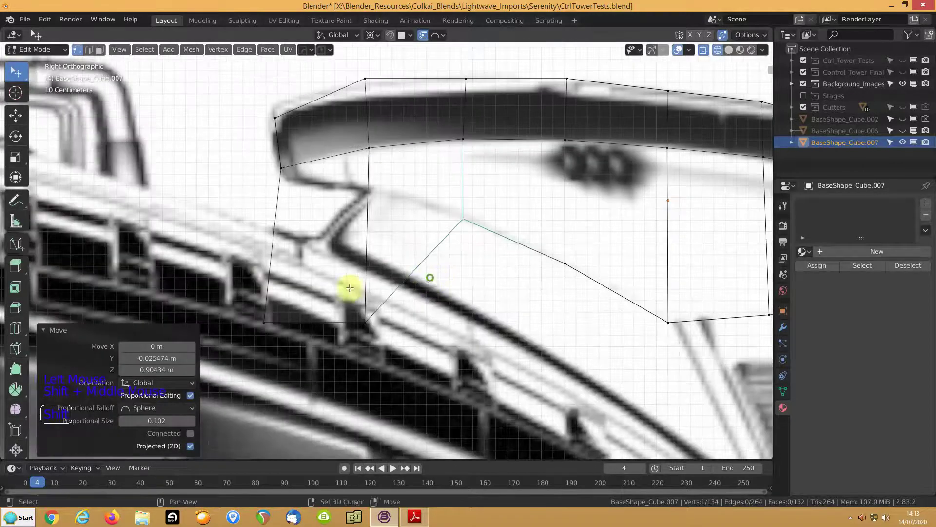
left_click_drag(360, 317, 373, 189)
left_click_drag(265, 319, 296, 186)
mouse_move(283, 169)
left_mouse_down()
mouse_move(278, 162)
mouse_move(294, 162)
left_mouse_up()
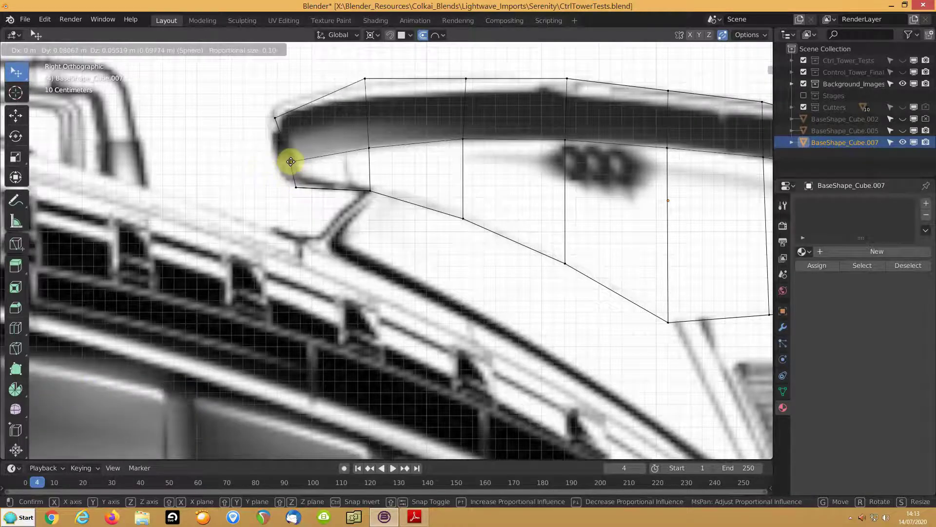
left_click_drag(290, 161, 289, 161)
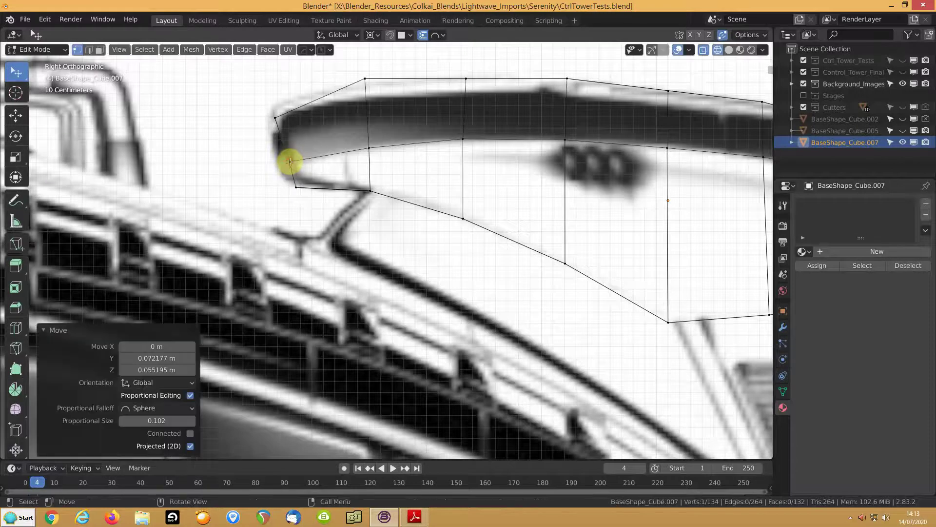
- In top view, scale the box's two upper vertex rows to 0.992 along X without proportional editing, and set the pivot to Median Point
scroll(278, 188, "down", 7)
middle_click_drag(278, 188, 360, 196)
key("KP_7")
middle_click_drag(341, 151, 344, 254, "shift")
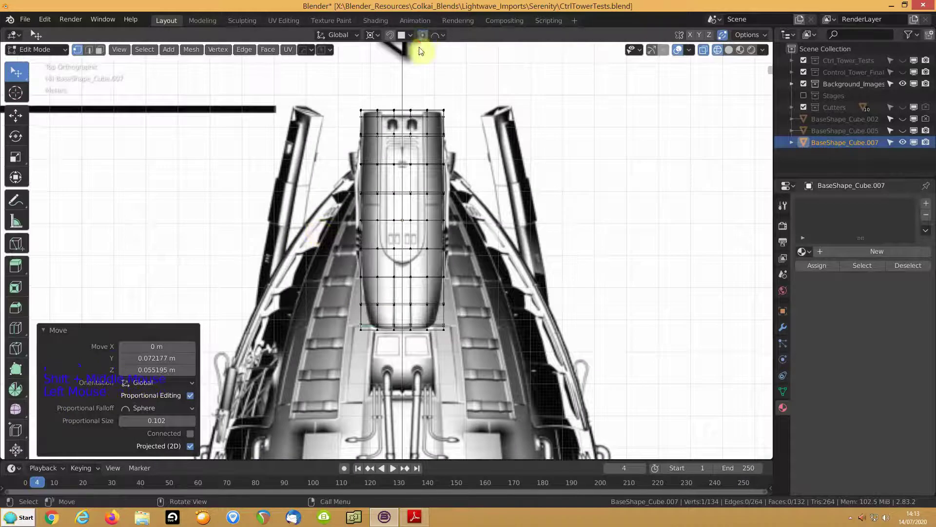
key("b")
left_click_drag(297, 84, 467, 150)
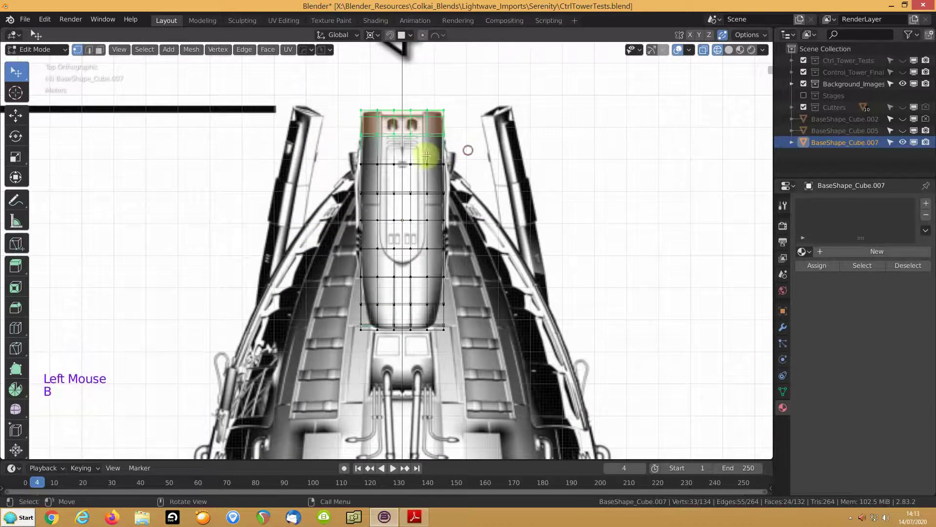
key("s")
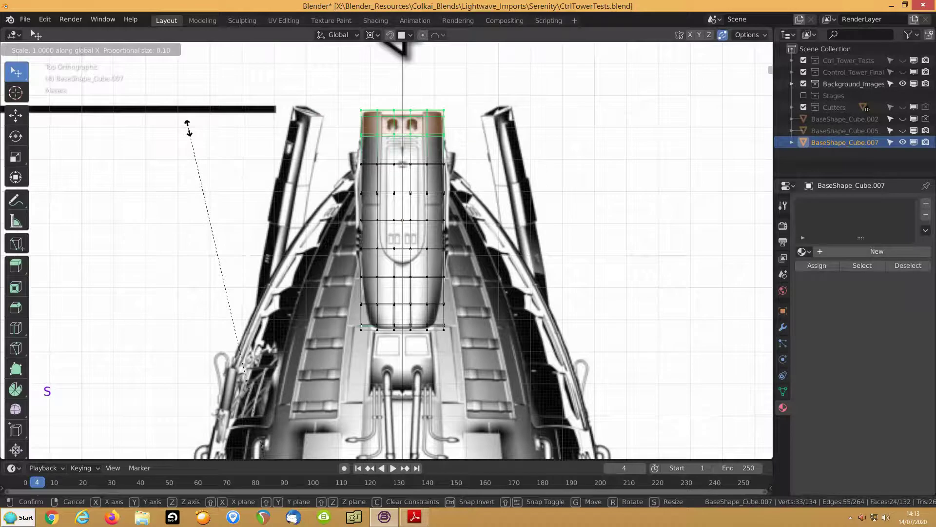
left_click(192, 134)
key("period")
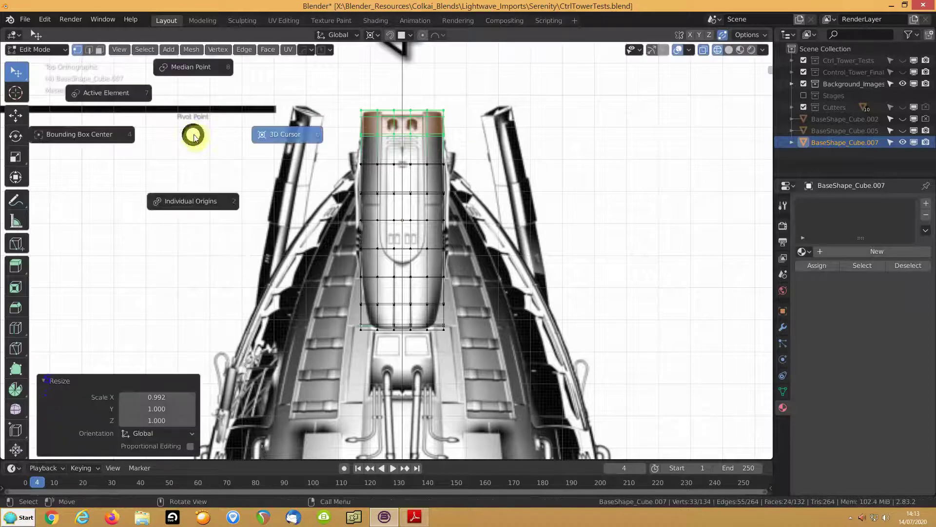
left_click(176, 65)
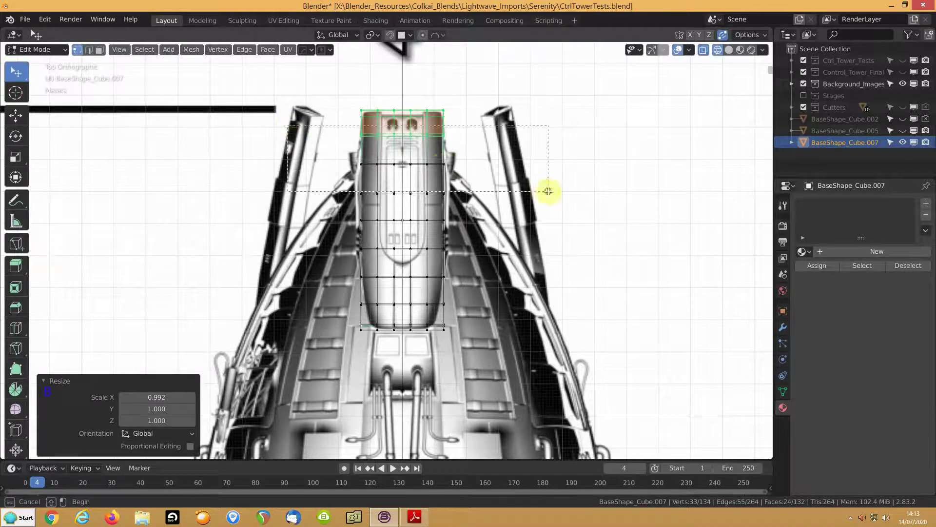
- Scale only the vertex row at the very upper end of the box to 0.976 along X and clear the selection
key("b")
middle_click_drag(543, 188, 260, 106)
key("s")
key("x")
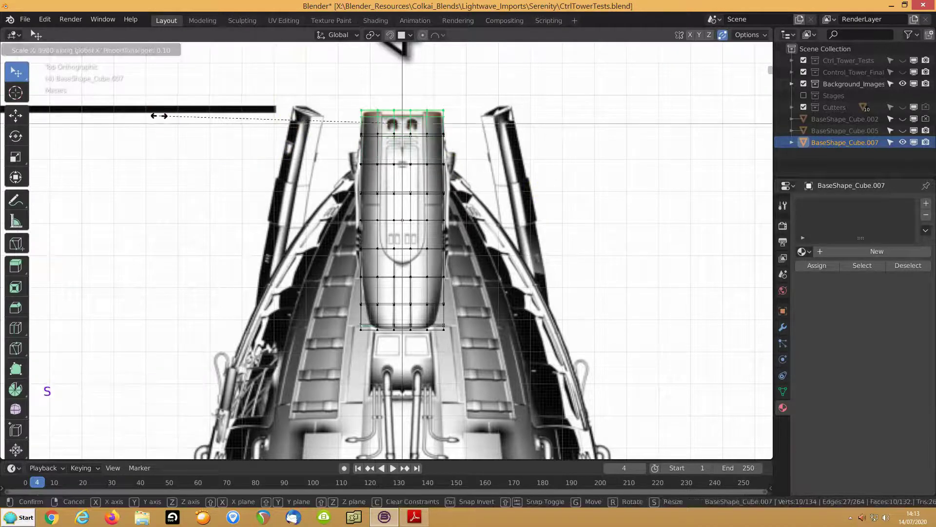
left_click(375, 256)
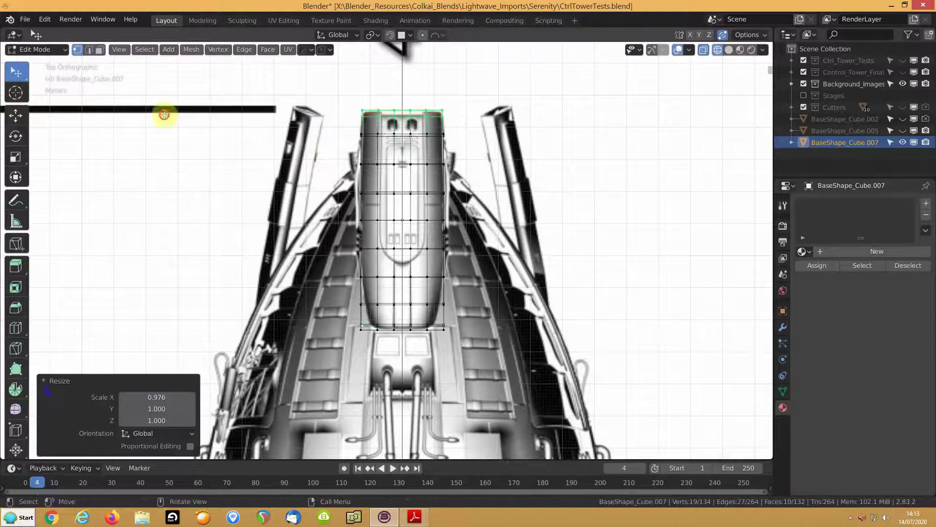
key("alt+a")
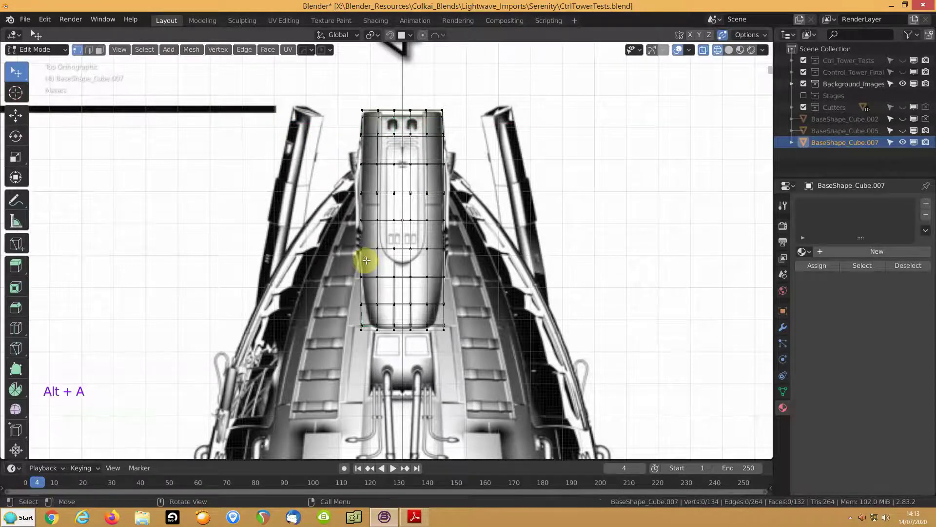
- Narrow the two lowest vertex rows in top view along X to match the tower's tapered end
key("b")
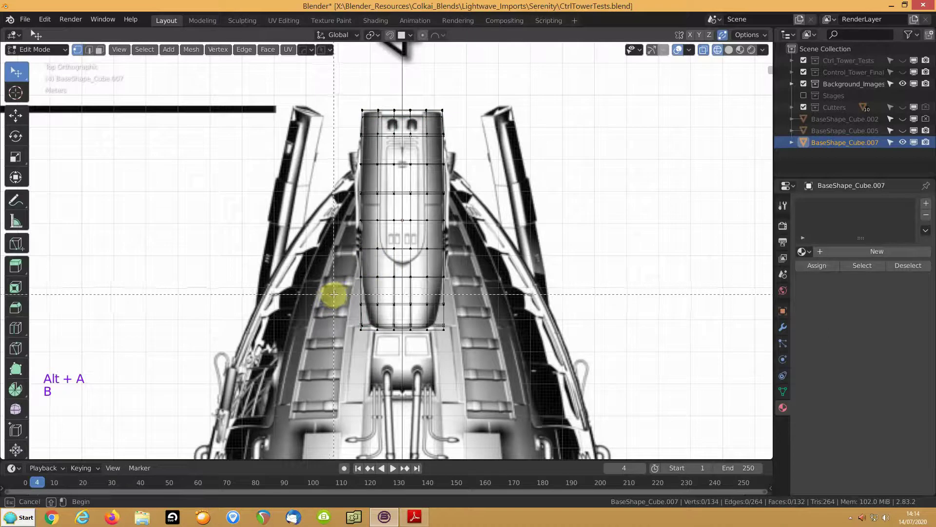
left_click_drag(329, 293, 537, 387)
key("s")
key("x")
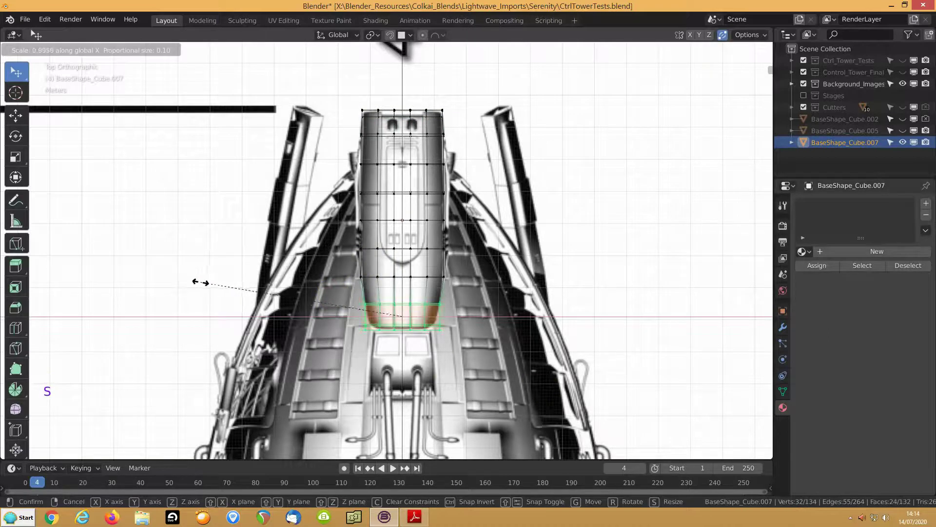
left_click(207, 282)
- Scale the vertex row just above the tapered end to 0.990 along X
key("b")
middle_click_drag(309, 289, 521, 382)
key("b")
left_click_drag(330, 267, 512, 297)
key("s")
key("x")
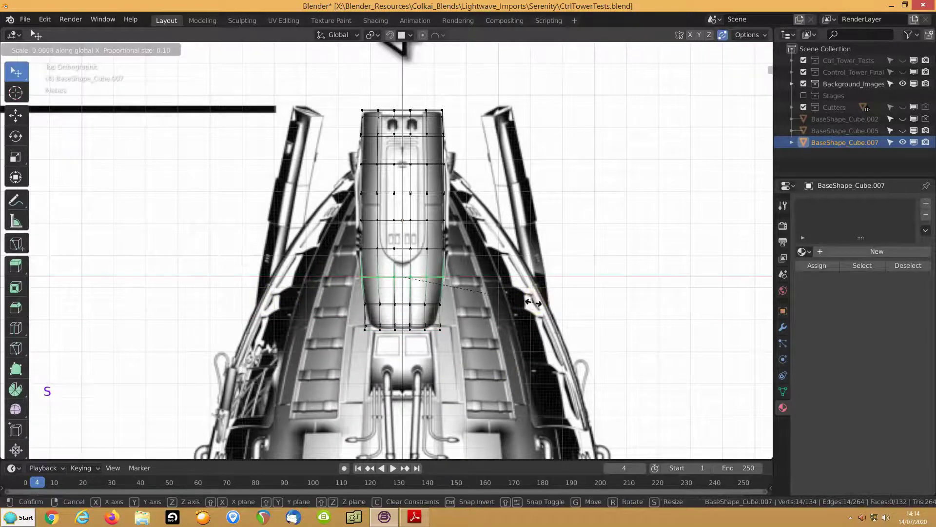
left_click(533, 303)
- Scale the last vertex row at the tapered end to 0.792 along X to fit the tower drawing
key("b")
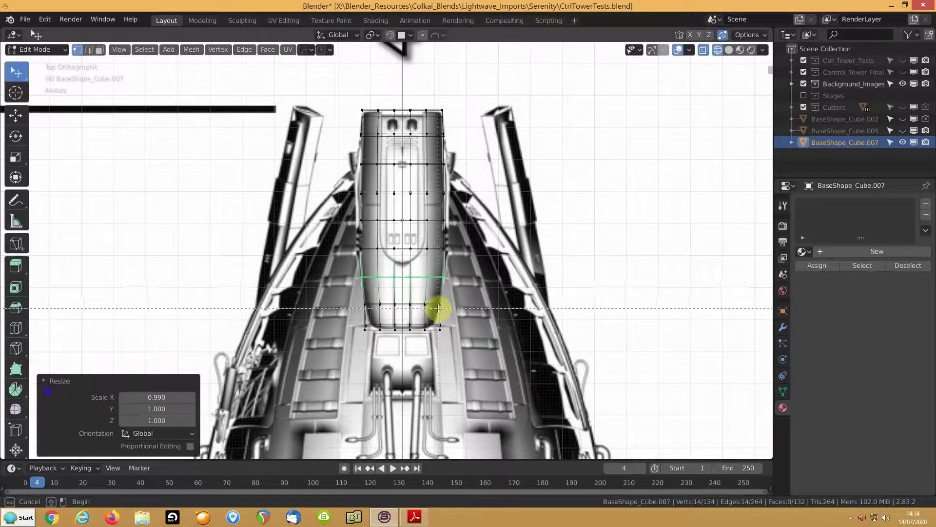
left_click_drag(314, 245, 477, 317)
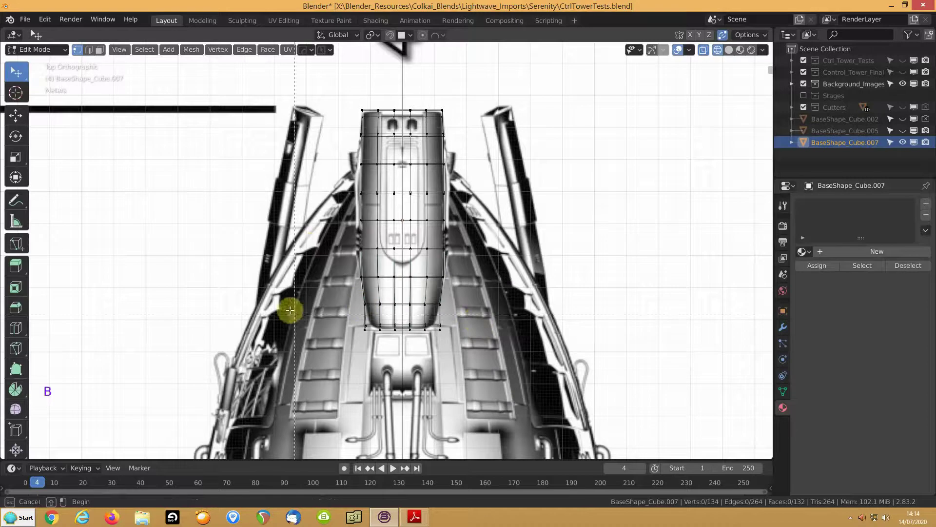
key("b")
left_click_drag(320, 322, 506, 367)
key("s")
key("x")
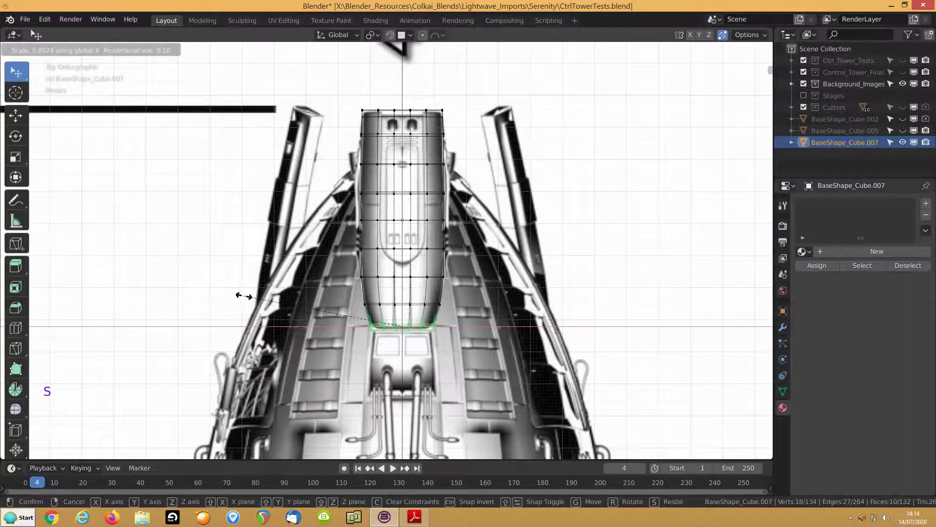
left_click(245, 296)
- Select the outermost row of edges across the tapered end and scale it to 0.979 along X
scroll(362, 323, "up", 6)
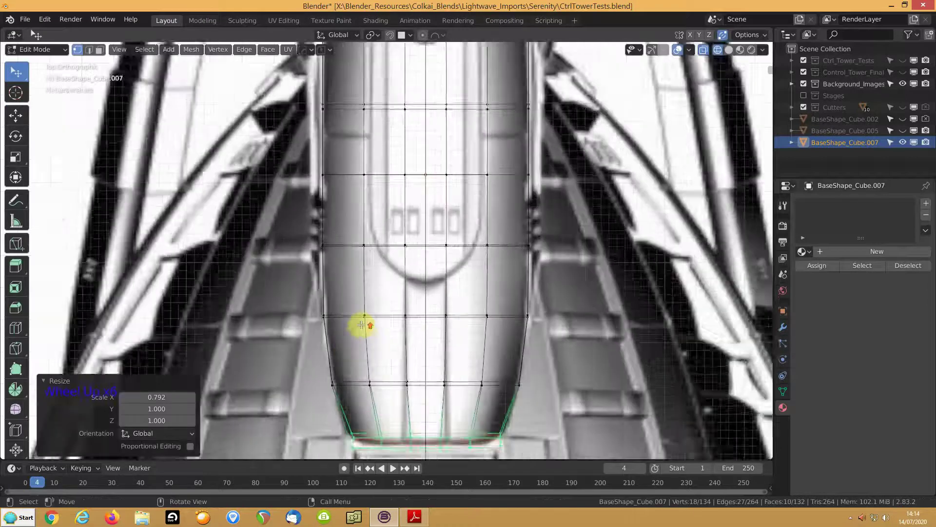
key("KP_Decimal")
scroll(268, 281, "down", 1)
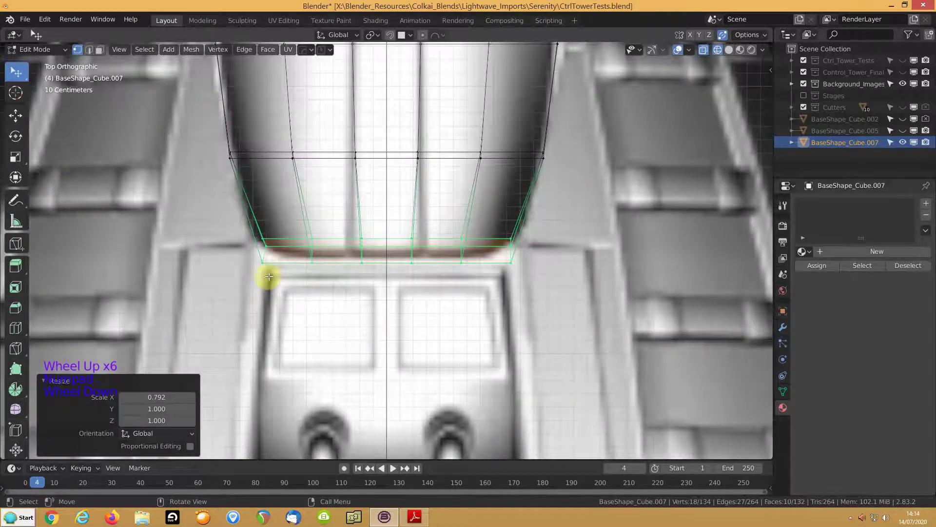
key("2")
left_click(277, 270)
left_click(487, 267, "ctrl")
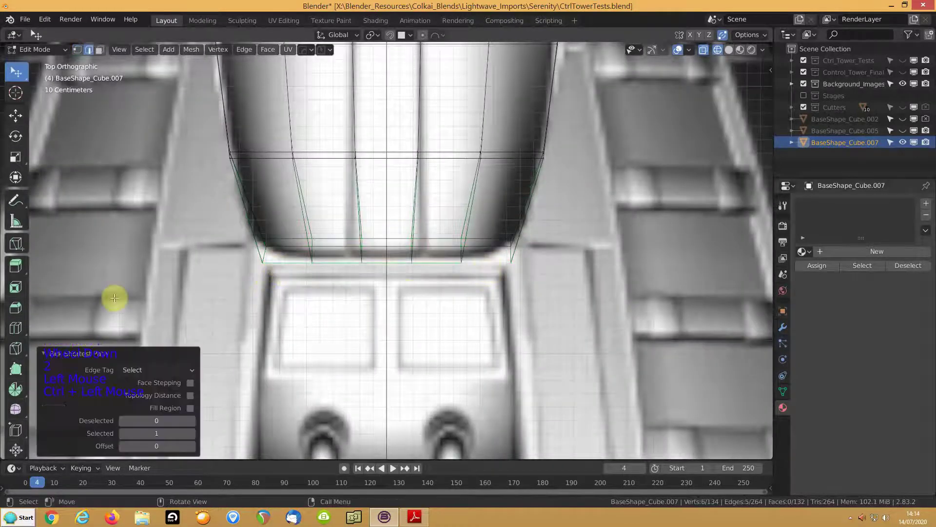
key("s")
key("x")
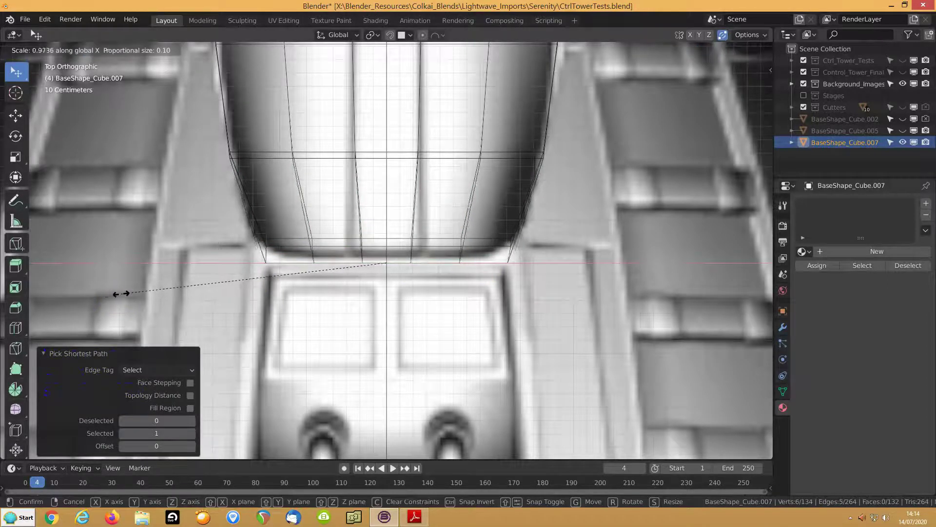
left_click(120, 293)
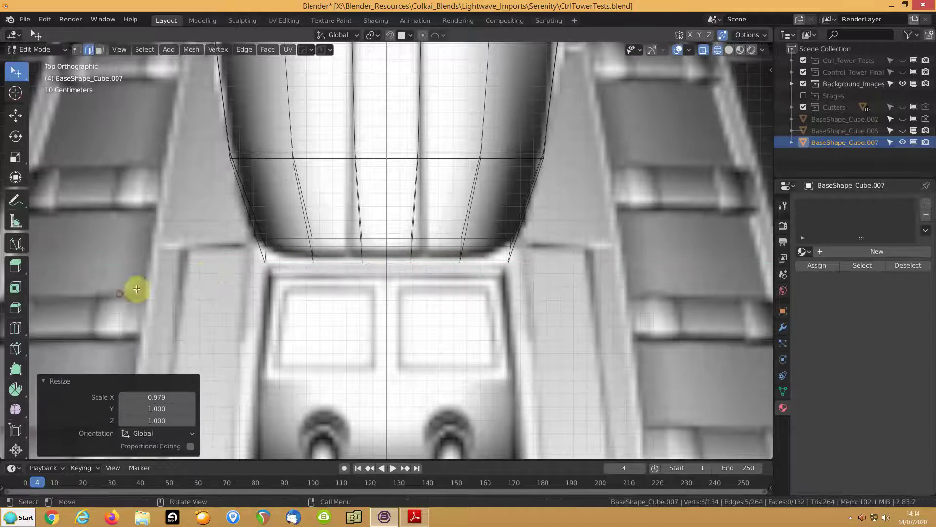
- Select all faces of the tower box's top surface in solid shading, including those along both sides
key("shift+z")
middle_click_drag(315, 285, 327, 182)
key("KP_7")
scroll(323, 229, "down", 10)
key("3")
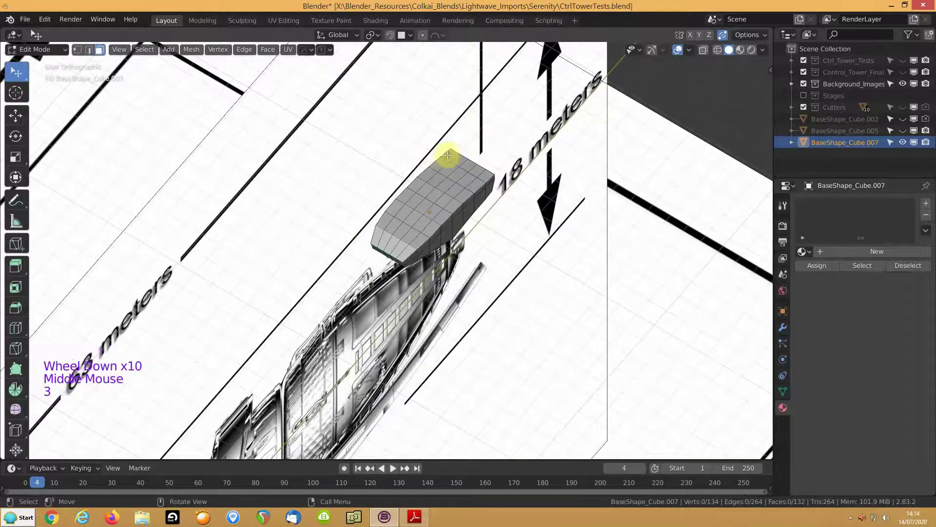
left_click(446, 155)
left_click(403, 251, "ctrl+shift")
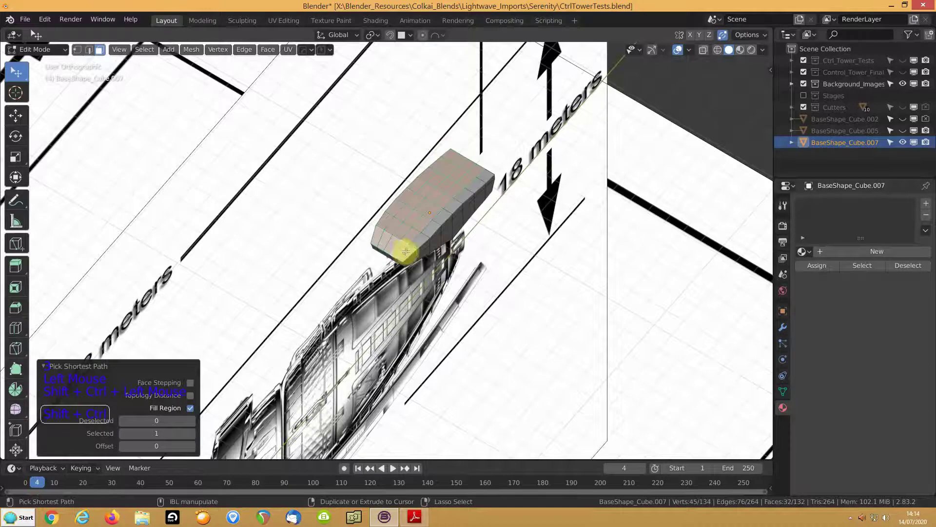
key("c")
left_click_drag(412, 230, 457, 183)
left_click(466, 176)
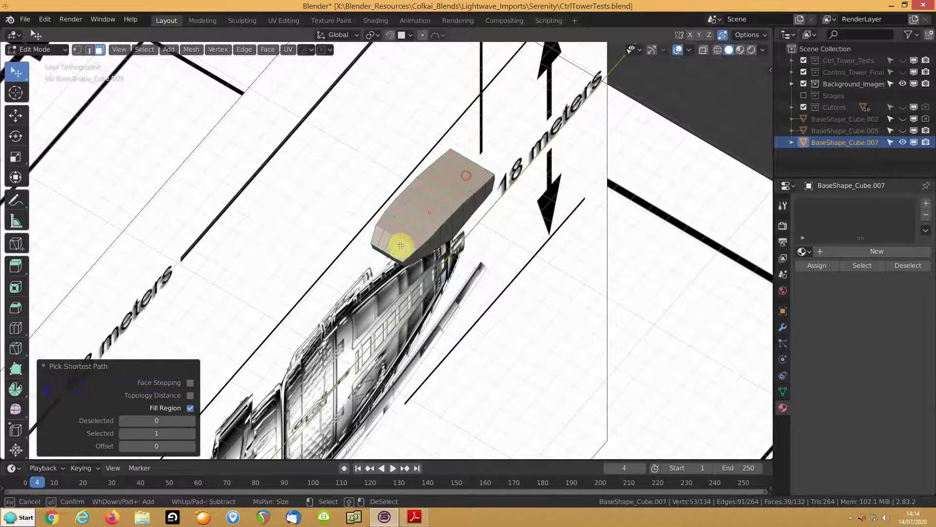
right_click(351, 222)
- Scale the selected top faces to 0.739 along X and 0.956 along Y in top view
key("KP_7")
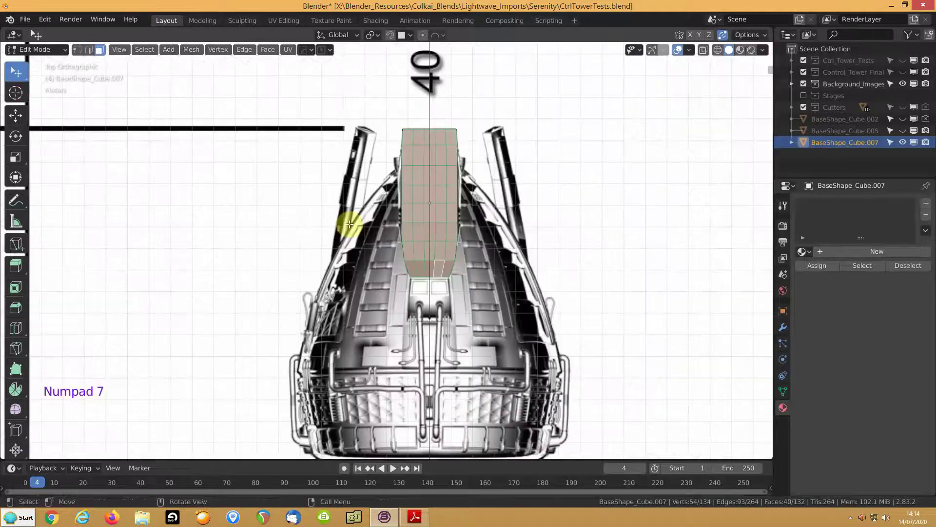
key("shift+z")
scroll(349, 222, "up", 4)
middle_click_drag(349, 220, 196, 224, "shift")
key("s")
key("x")
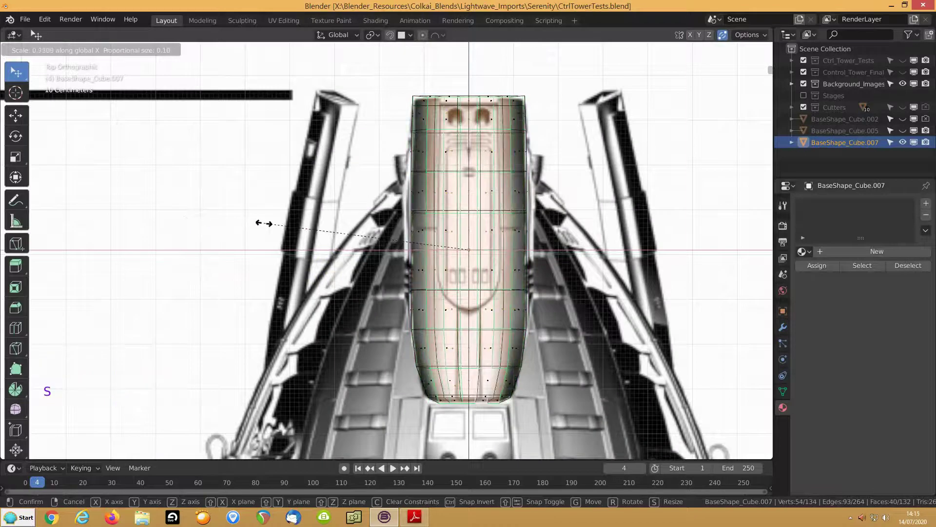
left_click(260, 222)
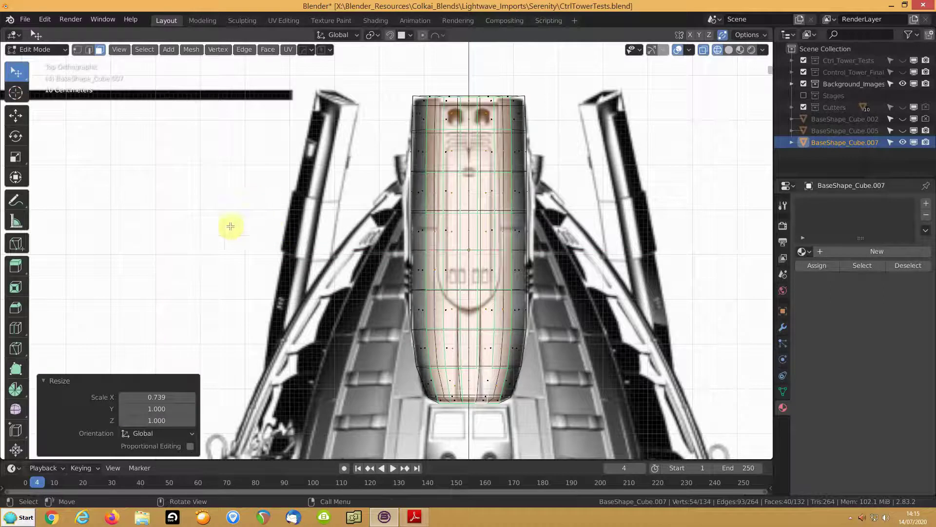
key("s")
key("y")
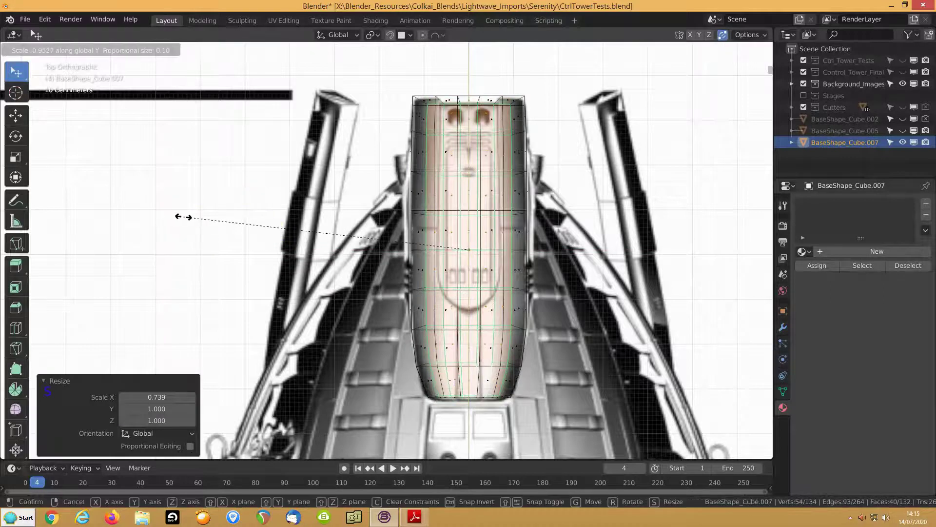
left_click(182, 216)
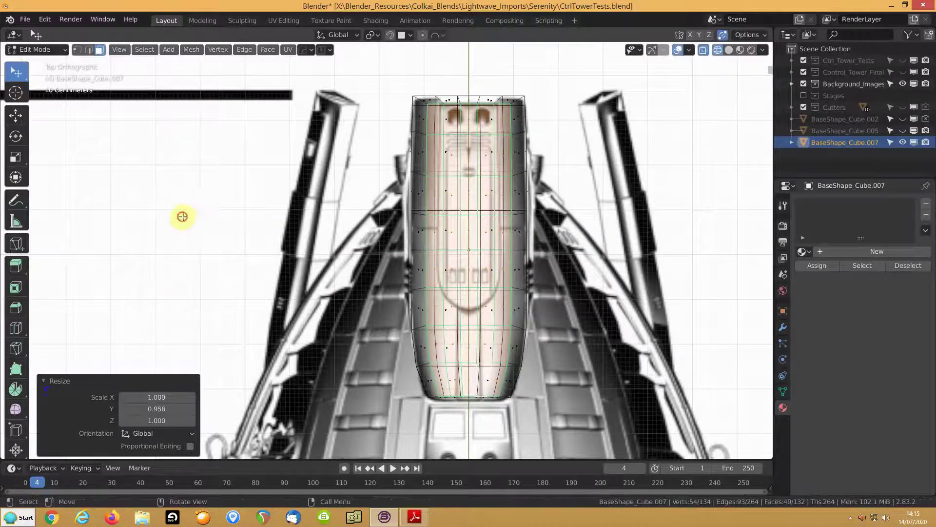
- Select the upper row of edges across the tapered end in solid shading and move it 0.050326 m along Y
key("shift+z")
mouse_move(249, 274)
middle_mouse_down()
mouse_move(261, 257)
mouse_move(207, 217)
middle_mouse_up()
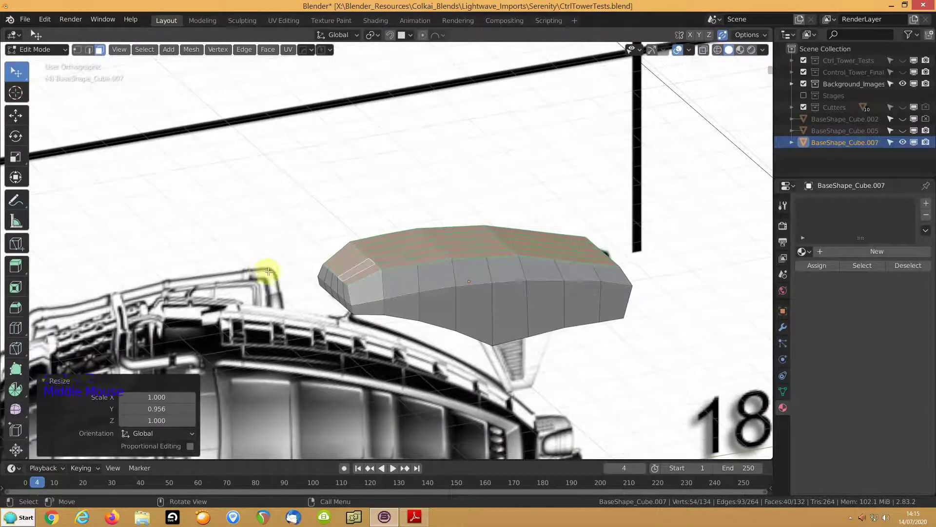
key("2")
left_click(324, 264)
left_click(340, 273, "ctrl")
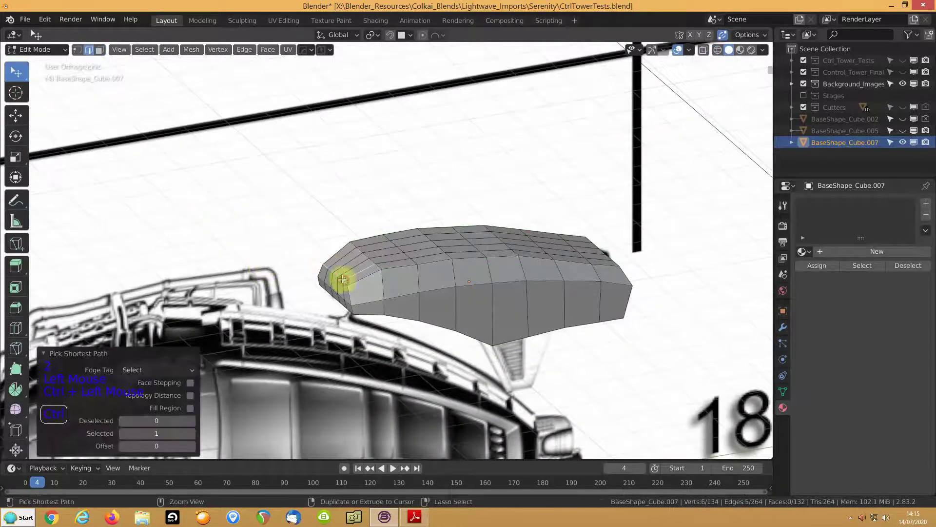
left_click(359, 277, "shift")
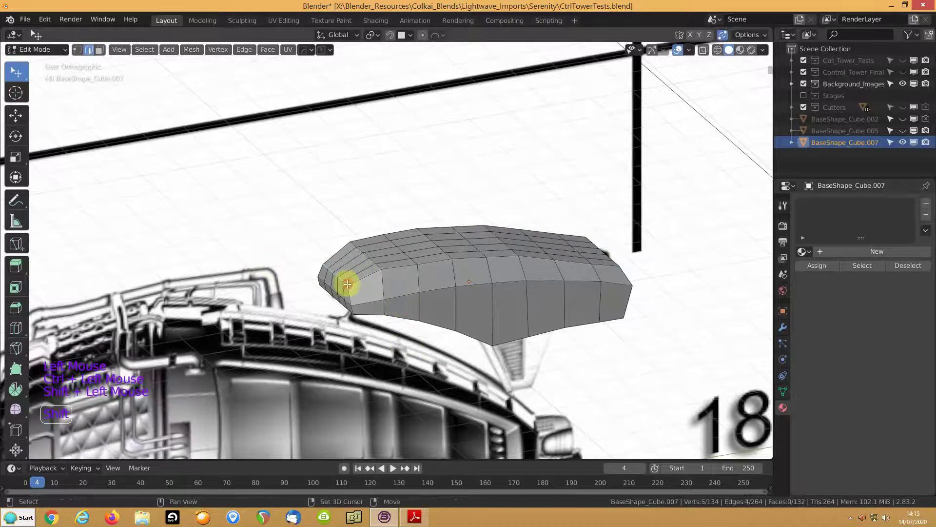
left_click(358, 280, "shift")
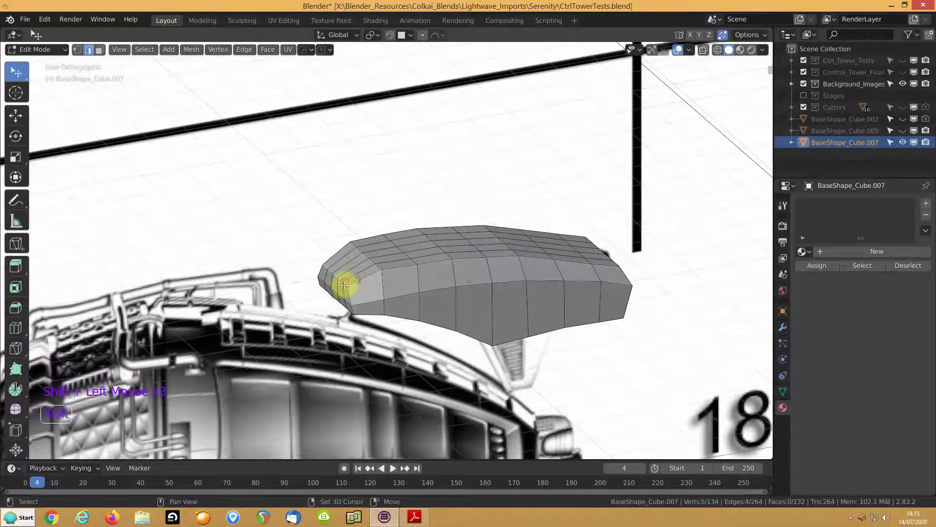
key("g")
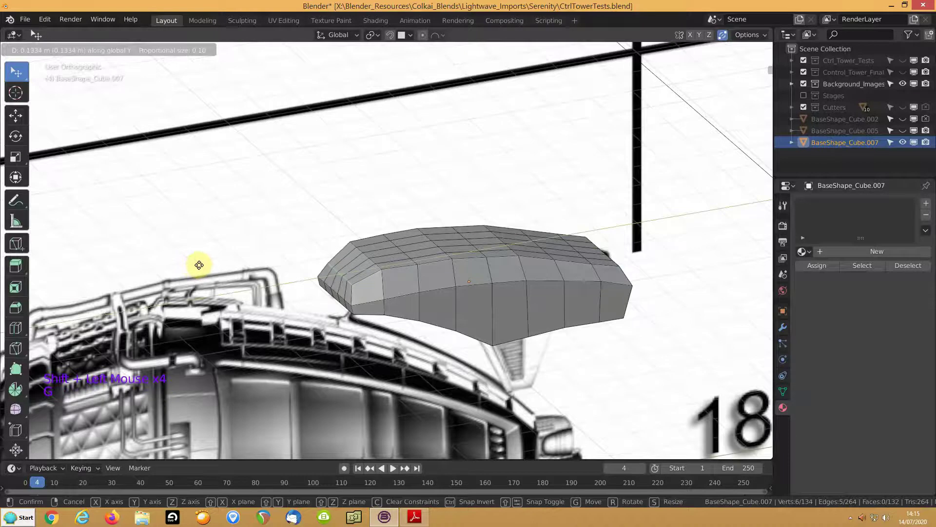
left_click(197, 265)
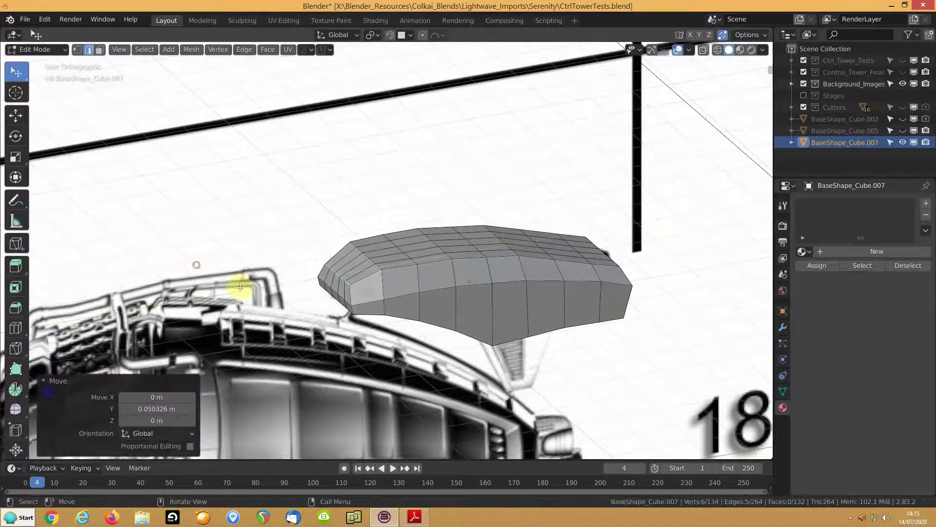
- Select the outermost row of edges across the tapered end and move it -0.073492 m along Y
left_click(319, 281)
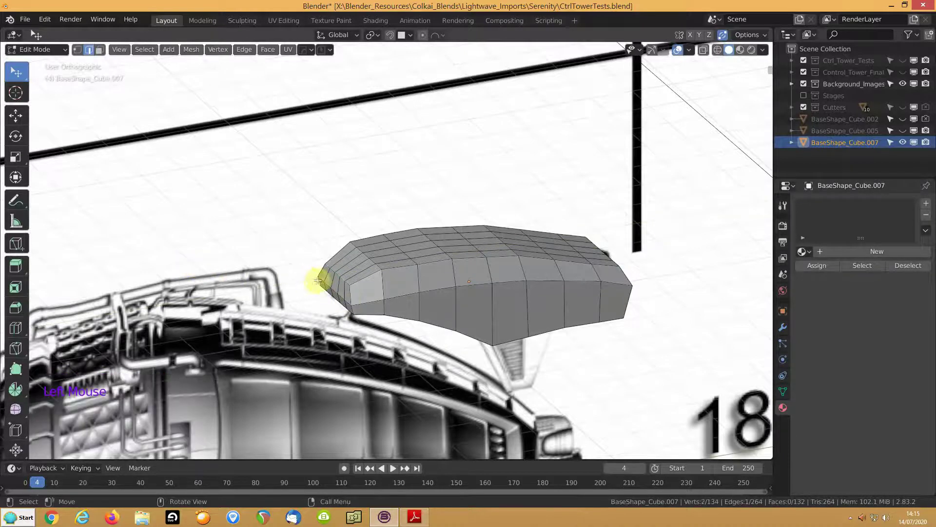
left_click(345, 300, "ctrl")
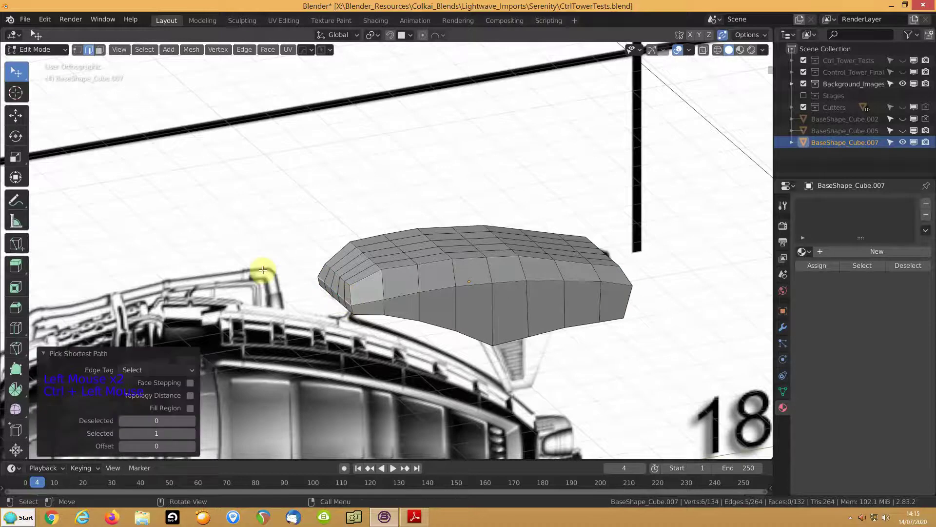
key("g")
left_click(286, 271)
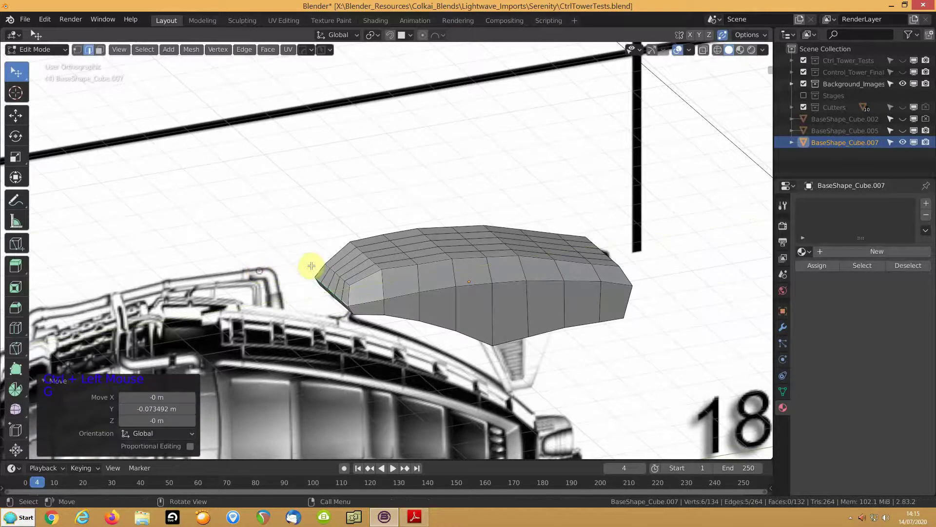
- Select the centre strip of six faces along the tower's underside and raise it along Z
middle_click_drag(349, 253, 247, 192)
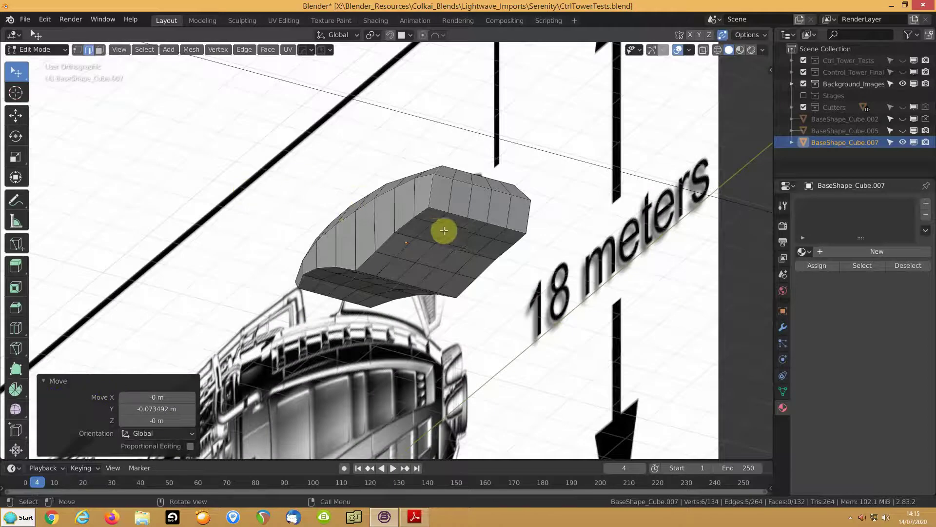
key("3")
left_click(471, 225)
scroll(387, 236, "up", 1)
scroll(393, 234, "down", 1)
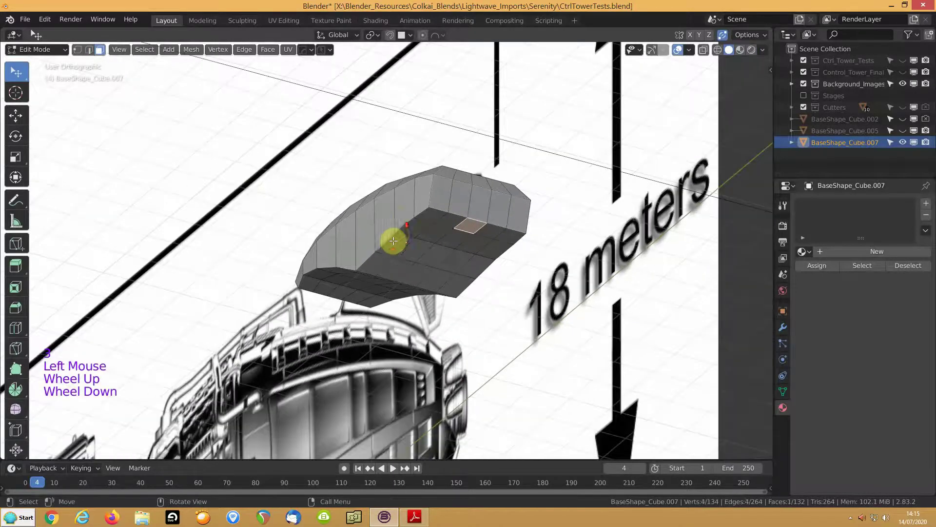
mouse_move(404, 248)
middle_mouse_down()
mouse_move(419, 219)
mouse_move(400, 244)
middle_mouse_up()
left_click(332, 324, "ctrl")
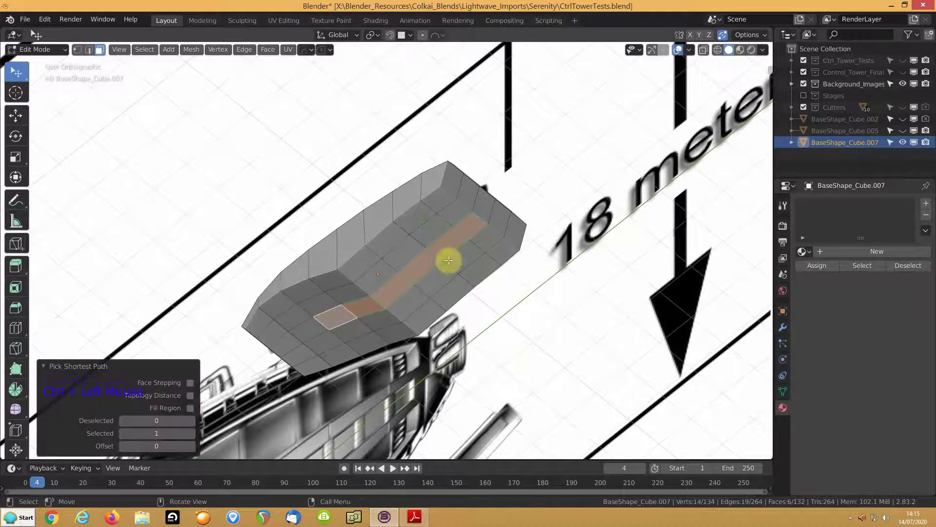
middle_click_drag(437, 246, 445, 278)
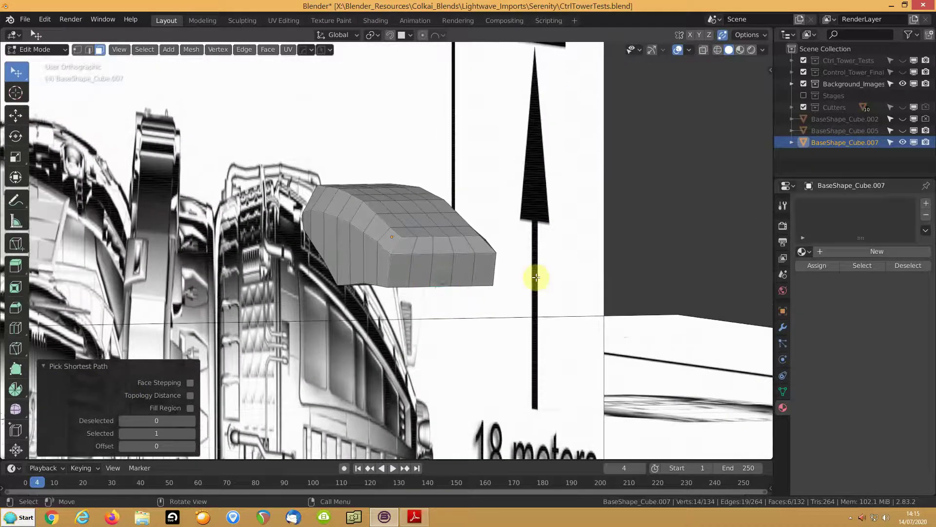
key("g")
key("z")
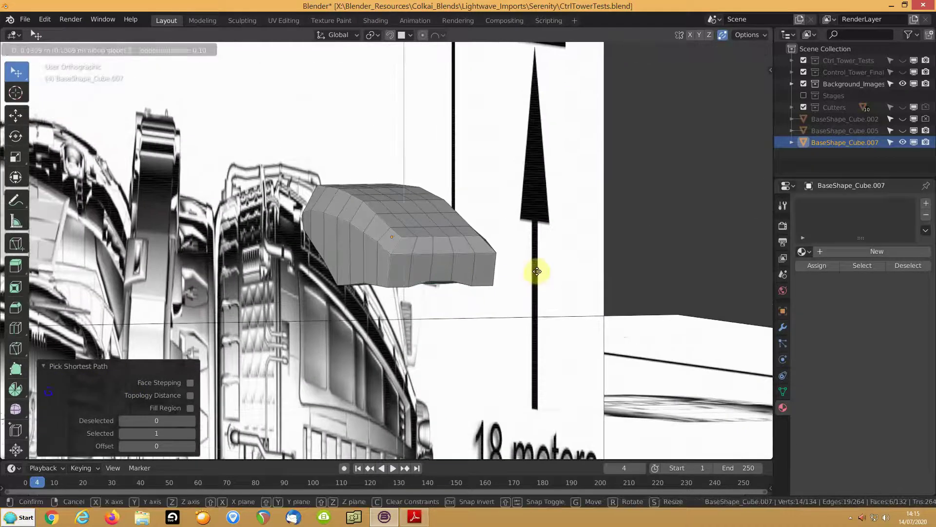
left_click(536, 268)
- Add the face strips on both sides of the underside's centre strip to the selection and raise all three strips 0.31008 m along Z
middle_click_drag(493, 265, 418, 205)
left_click(428, 206, "shift")
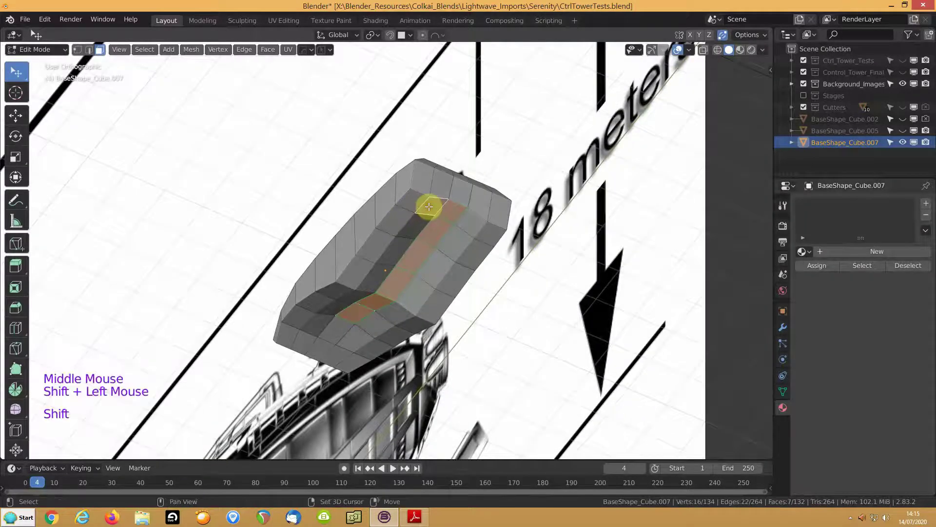
left_click(329, 308, "ctrl")
left_click(468, 218, "shift")
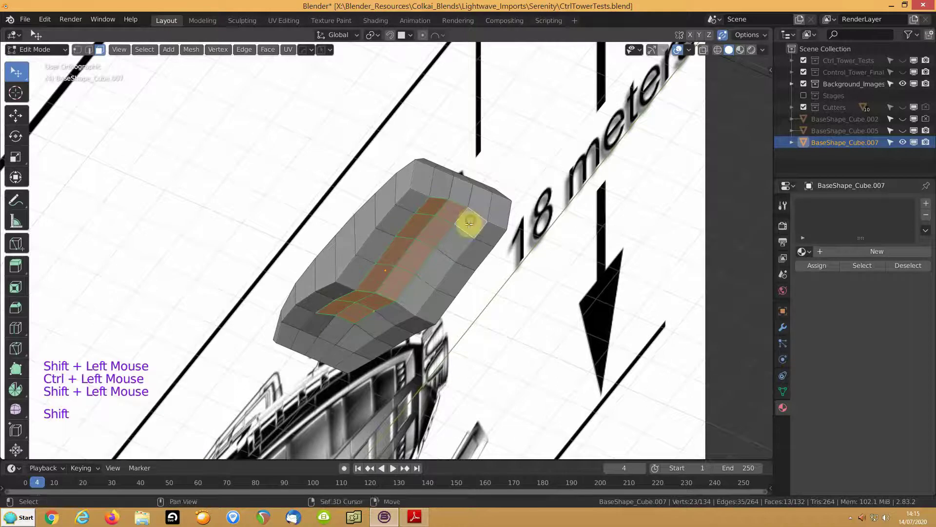
left_click(372, 321, "ctrl")
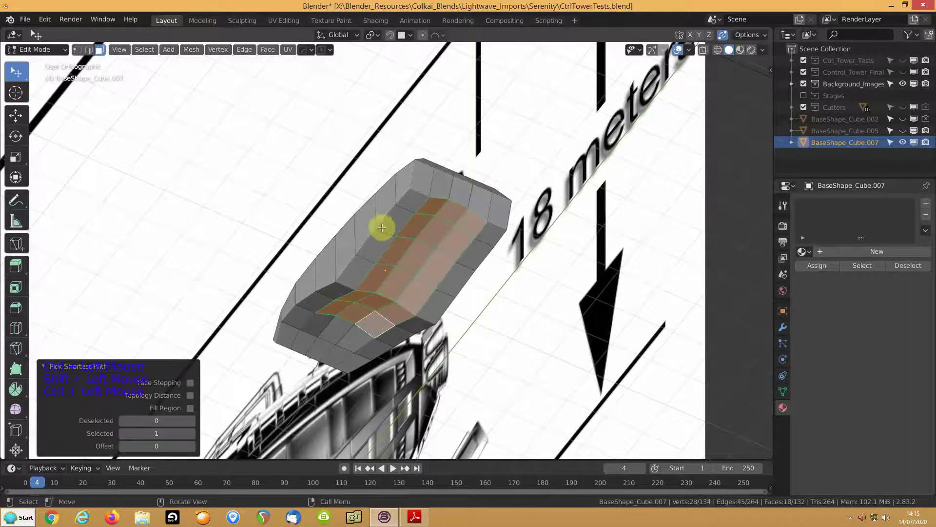
key("ctrl+KP_1")
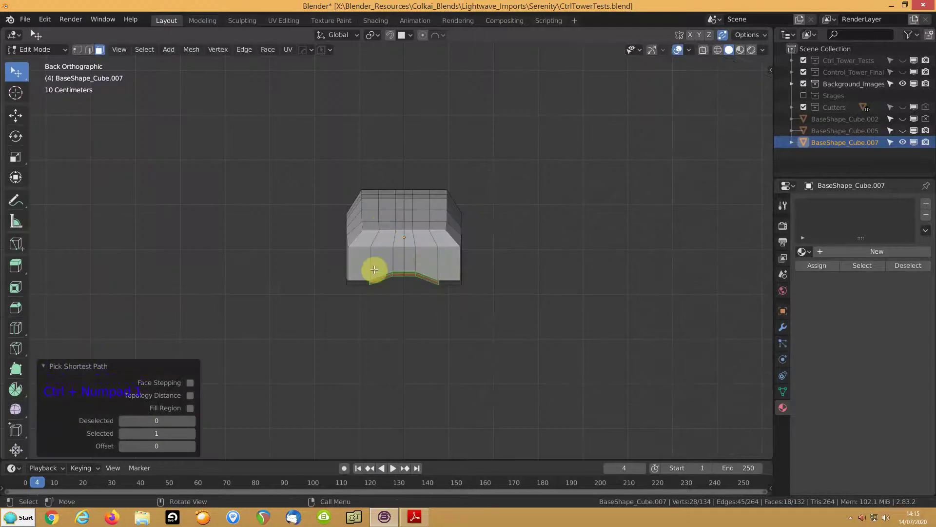
middle_click_drag(374, 269, 370, 263)
scroll(370, 264, "up", 4)
key("g")
key("z")
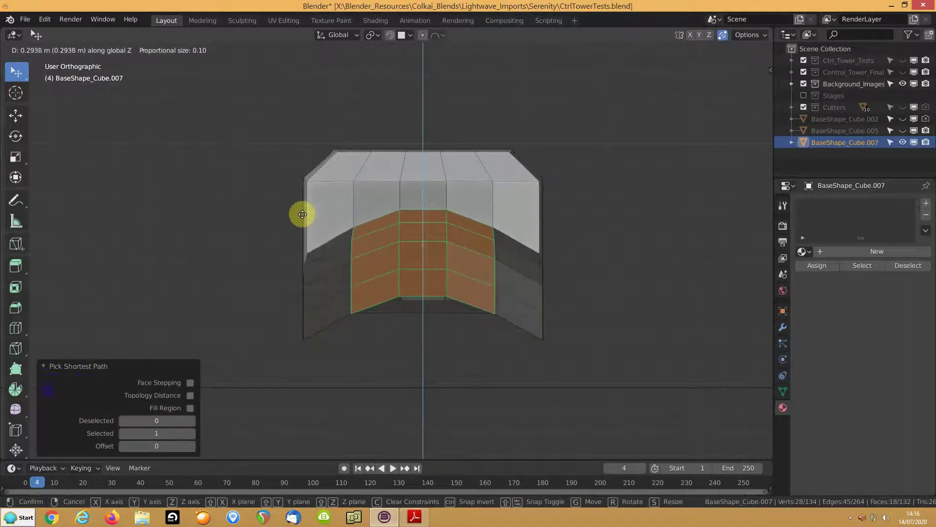
left_click(303, 210)
- Move the centre rim edge of the wide-end recess 0.074568 m along Y, and that edge with its two neighbours another 0.06222 m
middle_click_drag(361, 205, 439, 229)
middle_click_drag(495, 302, 516, 294)
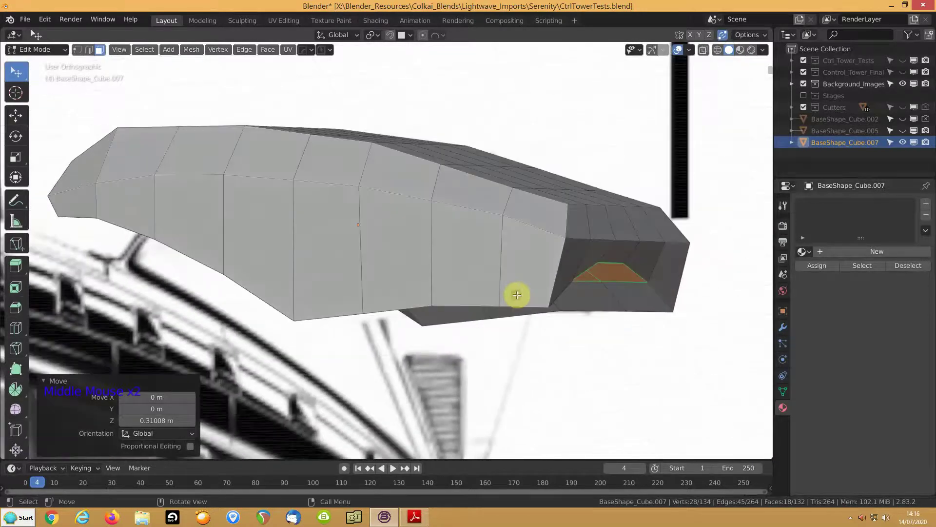
key("2")
left_click(608, 263)
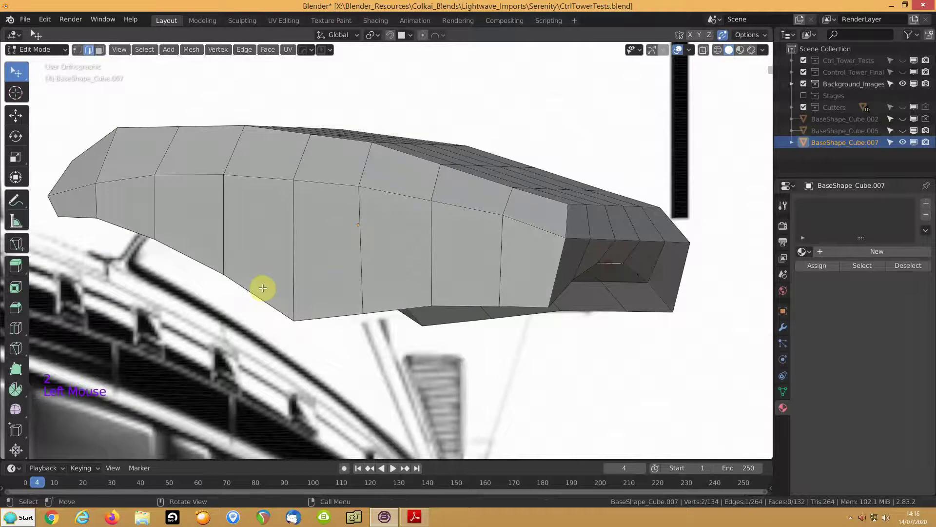
key("g")
left_click(267, 288)
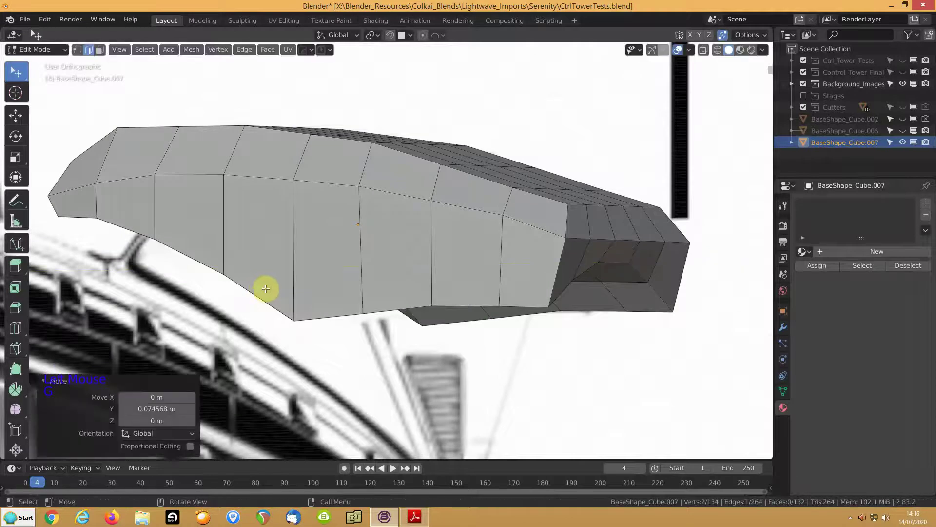
left_click(598, 268, "shift")
left_click(639, 268, "shift")
key("g")
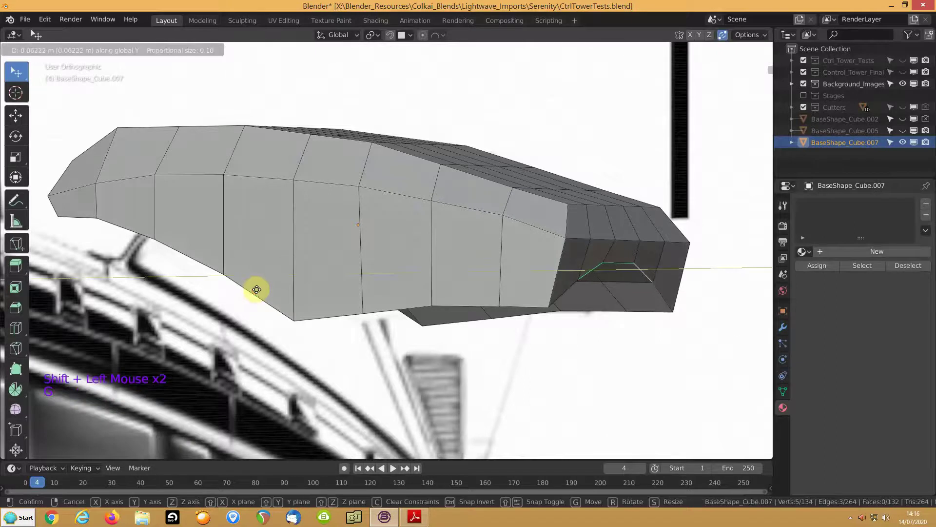
left_click(256, 289)
- Move only the centre rim edge of the wide-end recess about 0.046 m further along Y
middle_click_drag(255, 292, 393, 268)
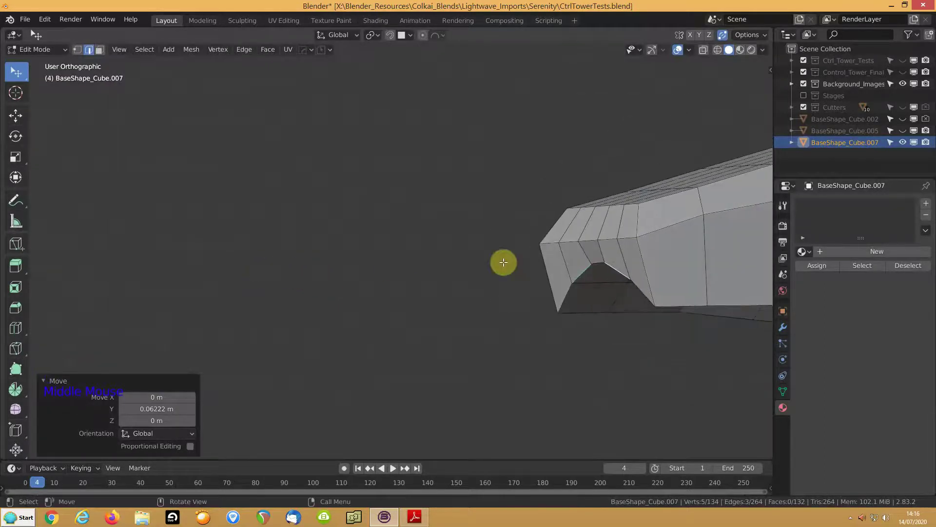
left_click(593, 263)
key("g")
key("y")
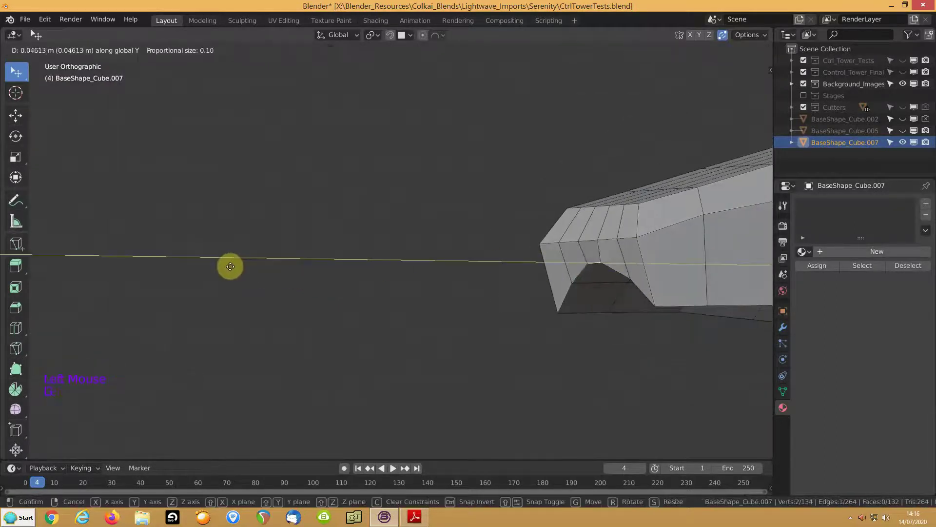
left_click(232, 266)
- Select the five faces across the wide end and flatten them to a best-fit plane with LoopTools
middle_click_drag(230, 264, 422, 262)
key("3")
left_click(505, 263)
left_click(553, 254, "shift")
left_click(597, 252, "shift")
left_click(649, 254, "shift")
left_click(676, 261, "shift")
right_click(323, 259)
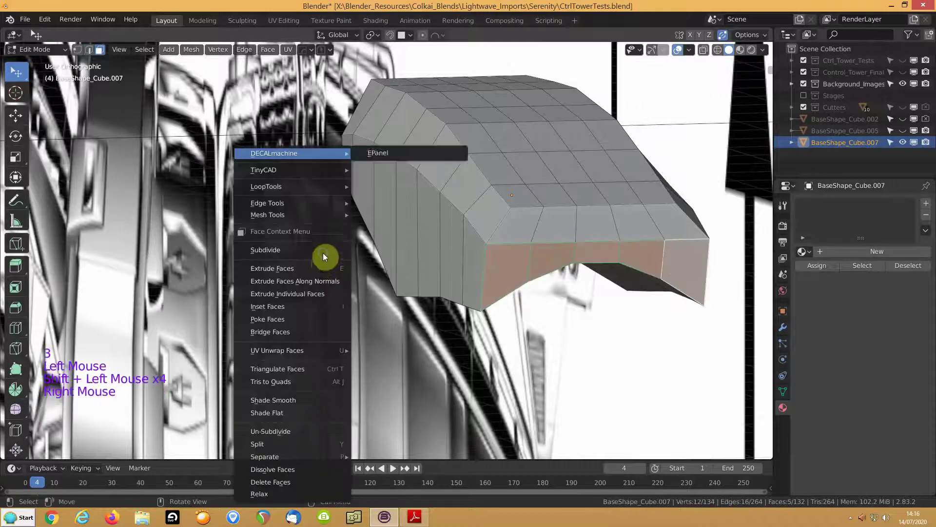
mouse_move(282, 188)
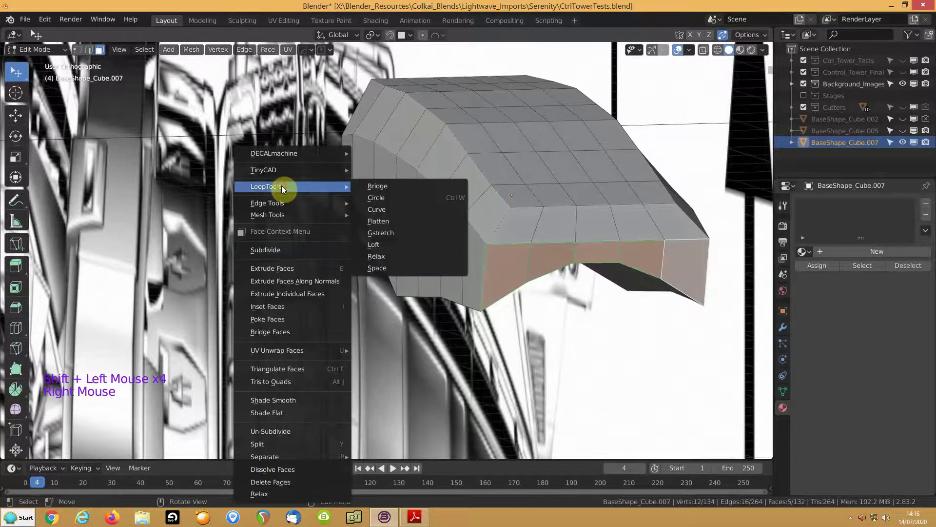
left_click(378, 221)
- Set up wireframe side-view editing of vertices with nothing selected and proportional editing turned on
middle_click_drag(485, 215, 377, 251)
scroll(390, 238, "down", 5)
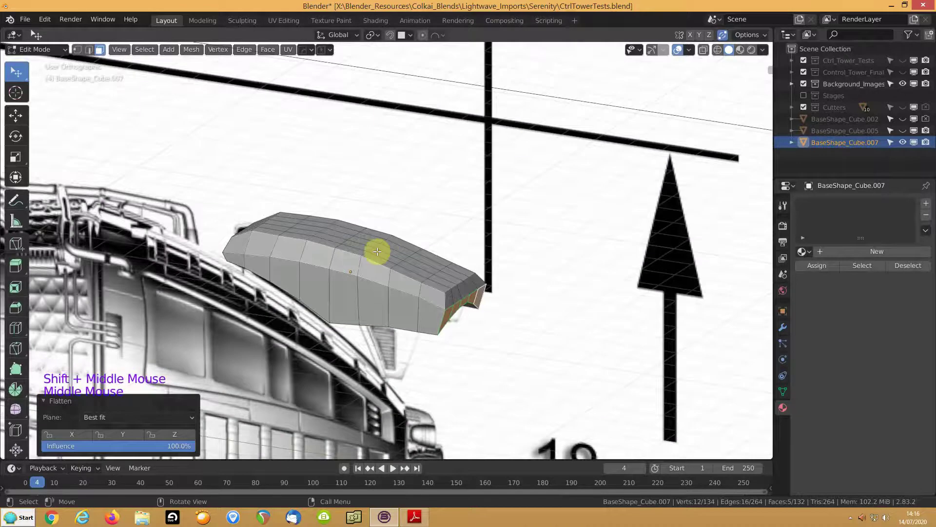
key("KP_3")
key("shift+z")
middle_click_drag(376, 247, 356, 274, "shift")
scroll(445, 244, "up", 3)
scroll(293, 209, "up", 2)
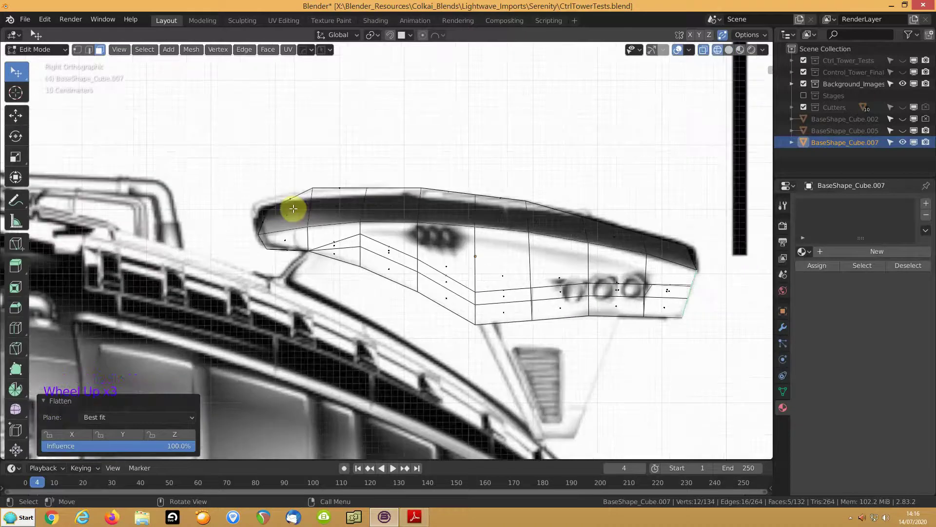
key("1")
key("alt+a")
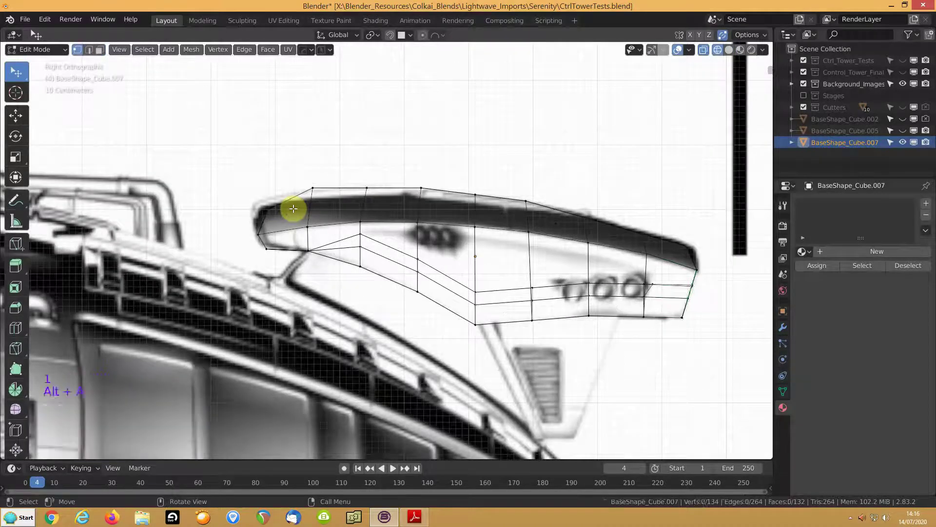
left_click(423, 34)
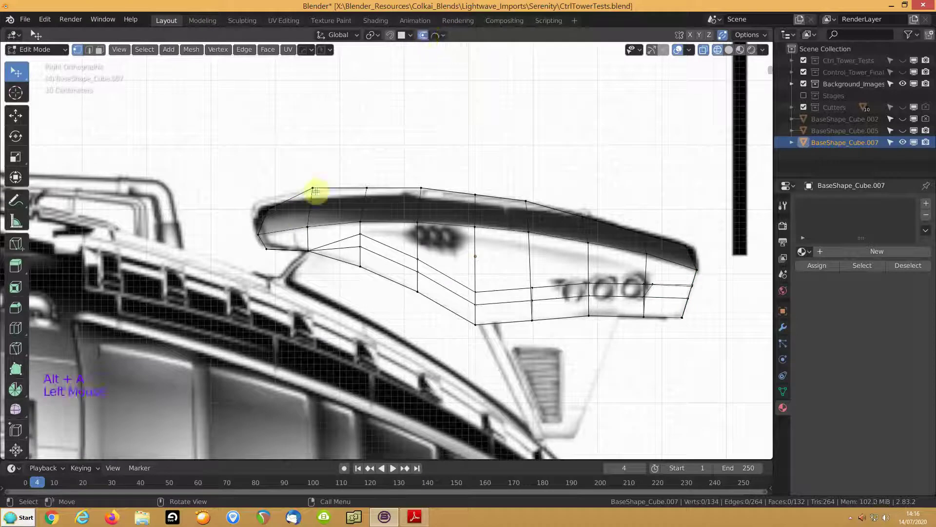
- Fit the tapered end's tip vertices to the side drawing and move the first top vertex -0.015133 m along Z
left_click(259, 235)
left_click_drag(258, 236, 263, 207)
left_click_drag(313, 188, 312, 188)
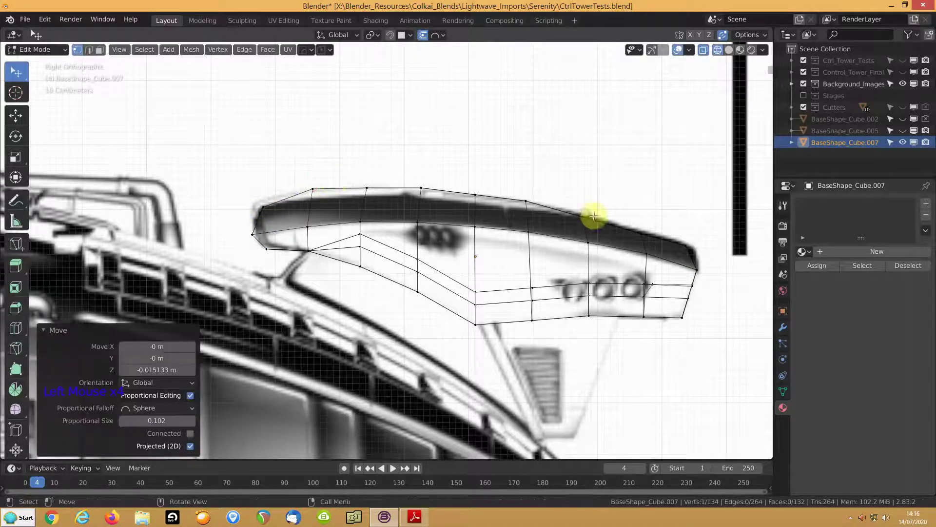
- Fit the top vertices near the wide end to the drawing, raising the last one 0.060534 m and lowering the side vertex below it 0.037834 m
left_click_drag(587, 217, 587, 214)
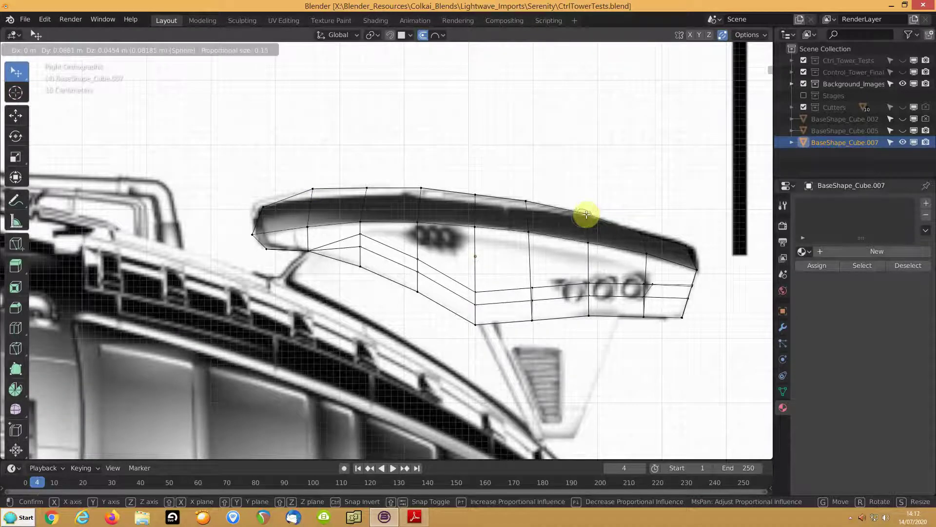
left_click_drag(586, 215, 587, 215)
left_click(641, 231)
left_click_drag(641, 231, 641, 229)
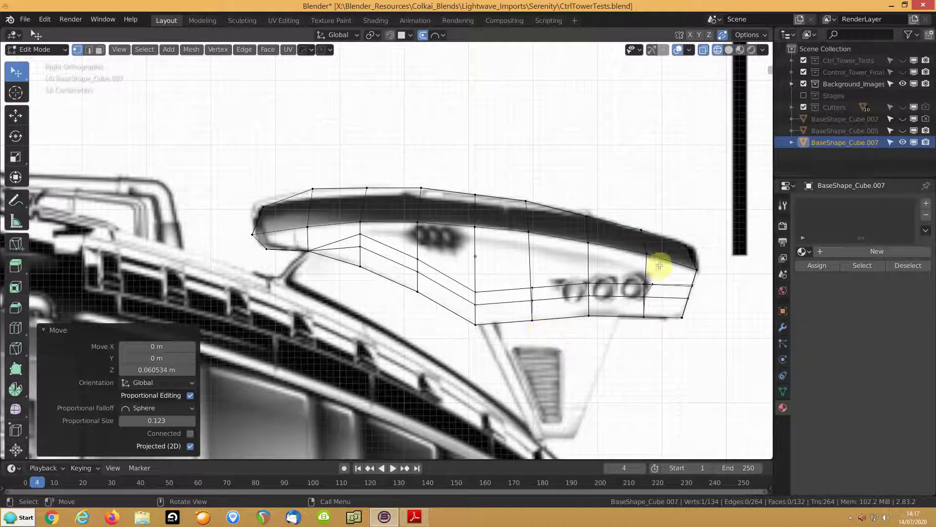
left_click_drag(645, 253, 647, 256)
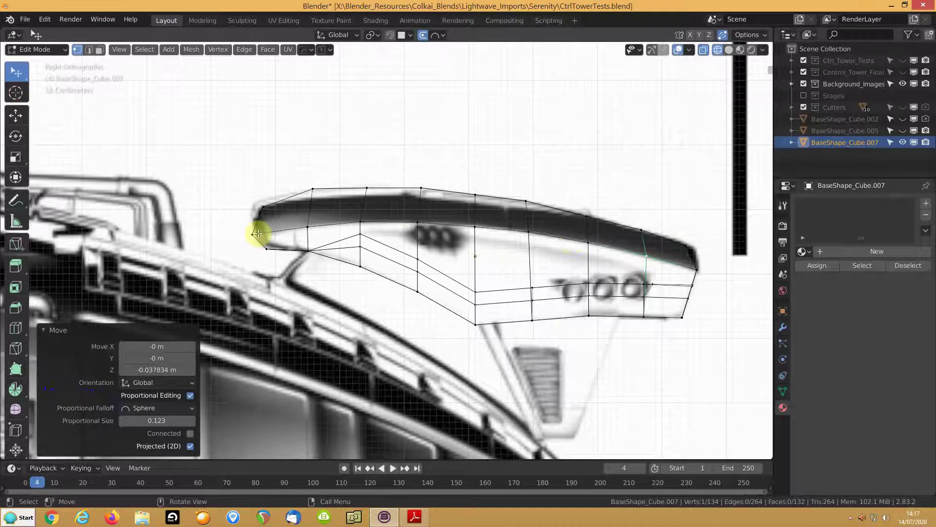
- Return to solid shading, turn off proportional editing and leave mesh editing of the tower top
key("shift+z")
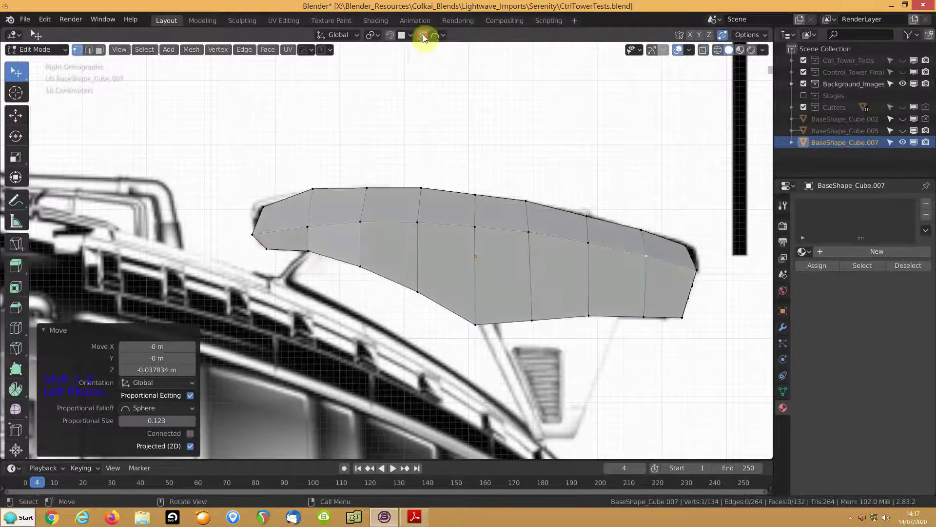
mouse_move(460, 151)
middle_mouse_down()
mouse_move(433, 167)
mouse_move(453, 156)
middle_mouse_up()
scroll(456, 160, "down", 8)
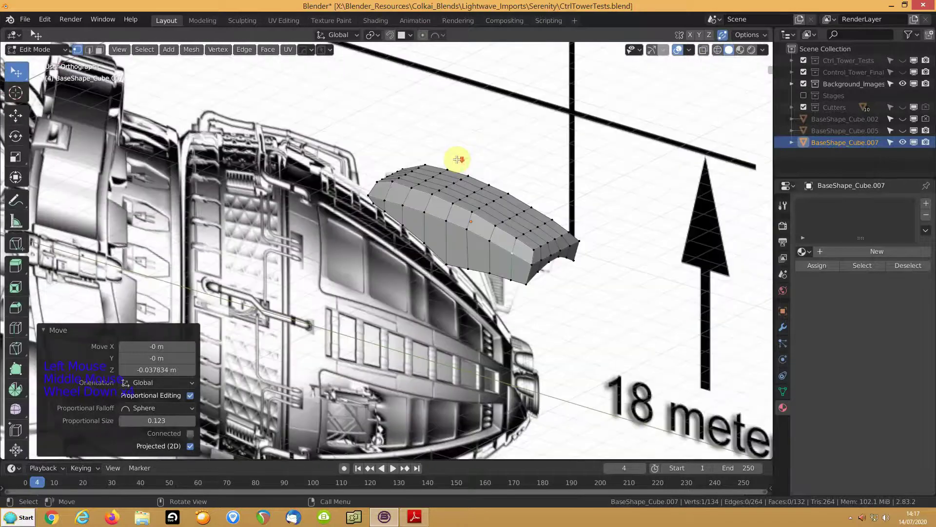
key("Tab")
- Shade the tower top smooth and enable Auto Smooth for its normals at a 30° angle
middle_click_drag(476, 213, 373, 201, "shift")
scroll(409, 219, "up", 2)
left_click(373, 201)
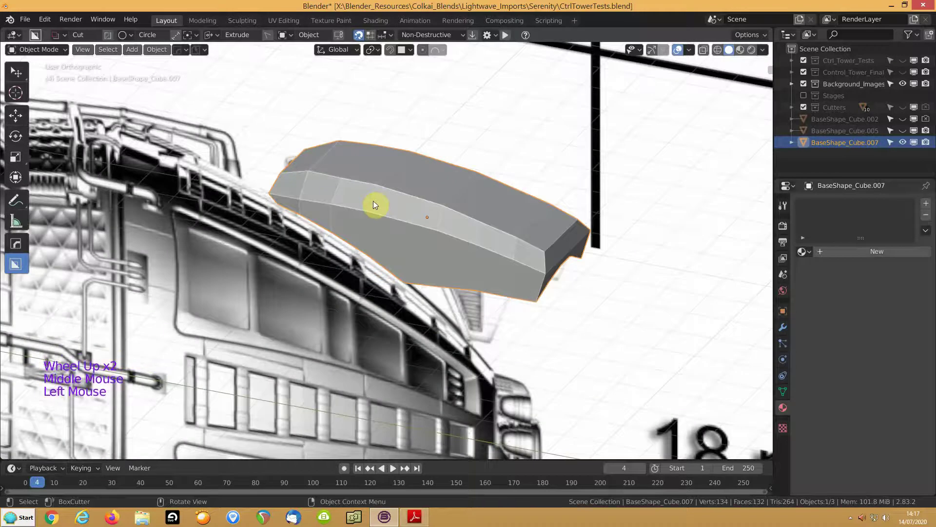
right_click(373, 200)
left_click(373, 202)
left_click(782, 392)
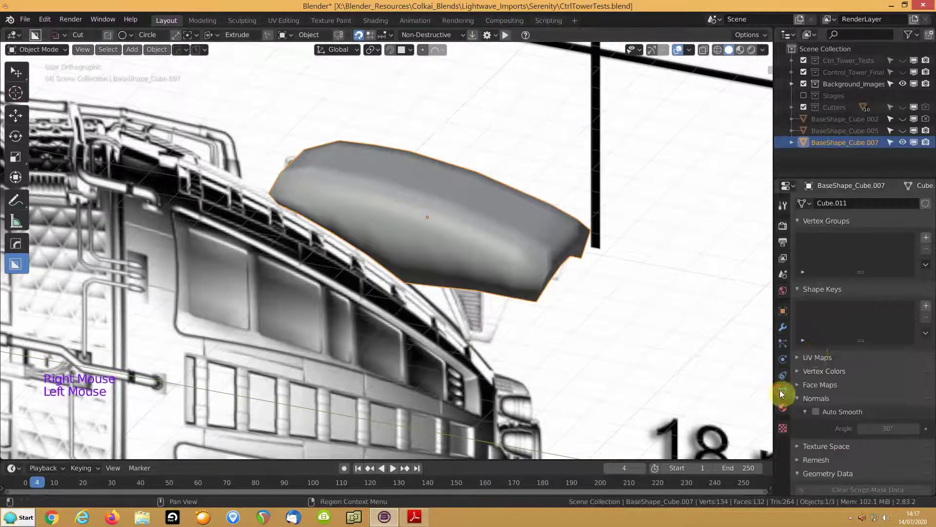
left_click(823, 415)
left_click(886, 428)
key("Return")
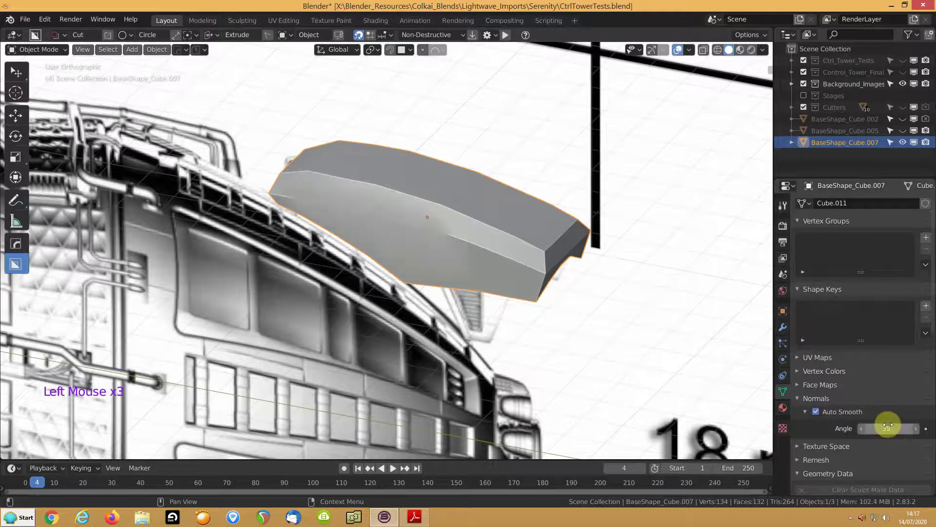
left_click_drag(888, 428, 877, 428)
scroll(884, 429, "down", 1)
mouse_move(523, 232)
middle_mouse_down()
mouse_move(337, 207)
mouse_move(550, 218)
mouse_move(504, 234)
middle_mouse_up()
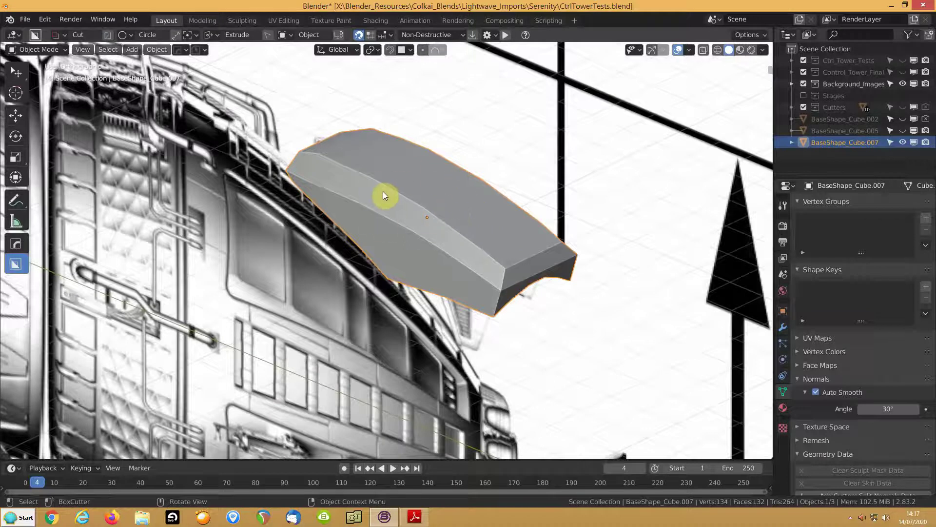
- Duplicate the tower top in place, move the duplicate into a new collection named newstages, and exclude that collection from the view layer
key("shift+d")
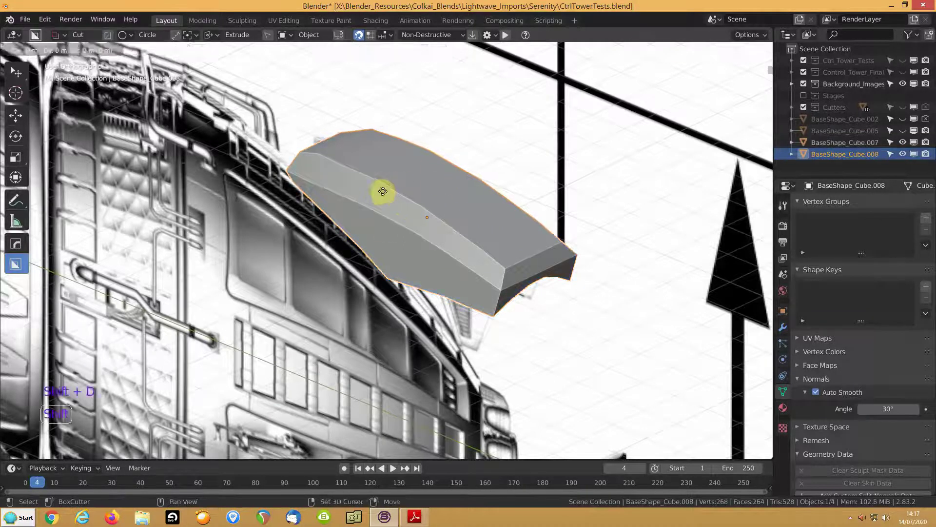
right_click(382, 195)
key("m")
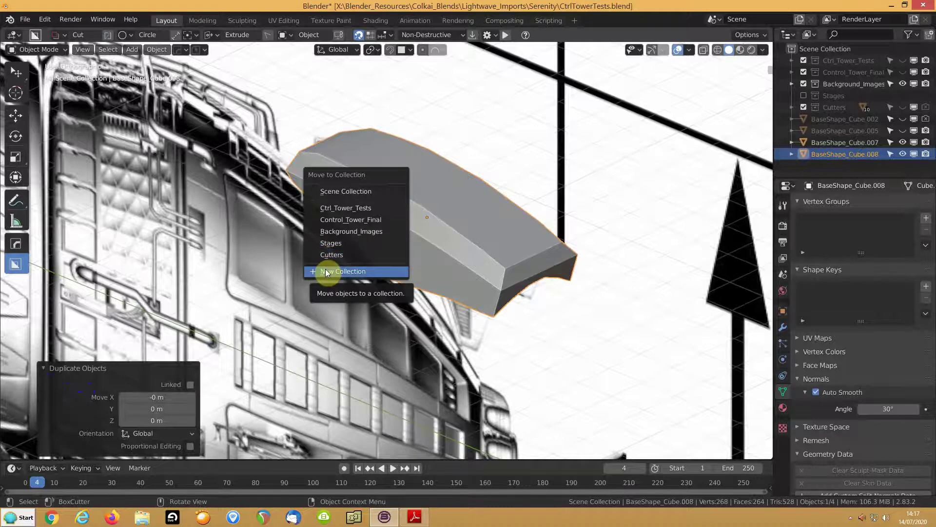
left_click(326, 271)
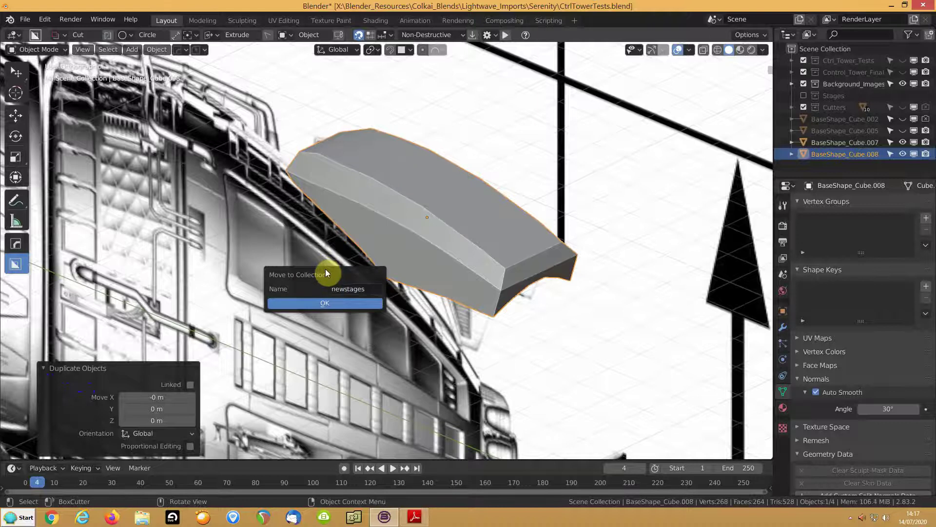
left_click(321, 303)
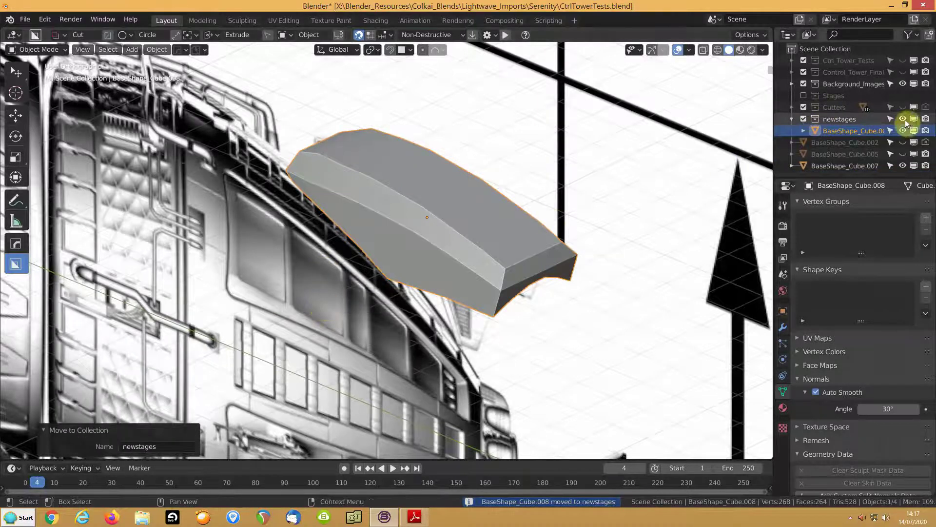
left_click(804, 120)
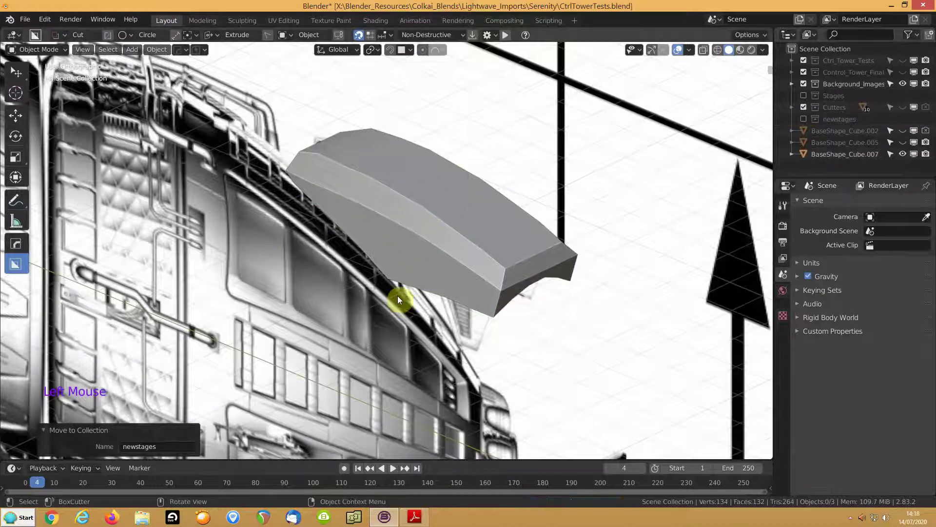
- Subdivide the entire mesh of the remaining tower top once
scroll(456, 242, "up", 1)
middle_click_drag(452, 240, 413, 239)
left_click(414, 242)
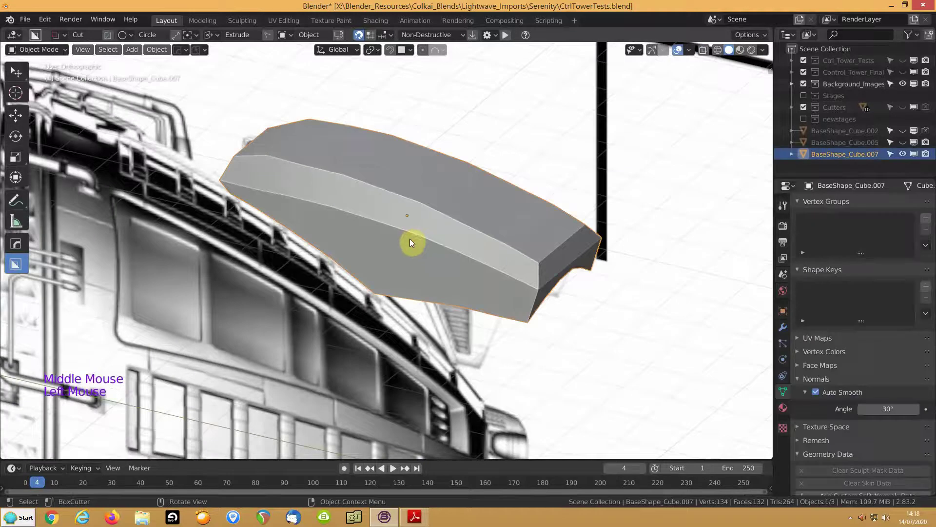
key("Tab")
key("a")
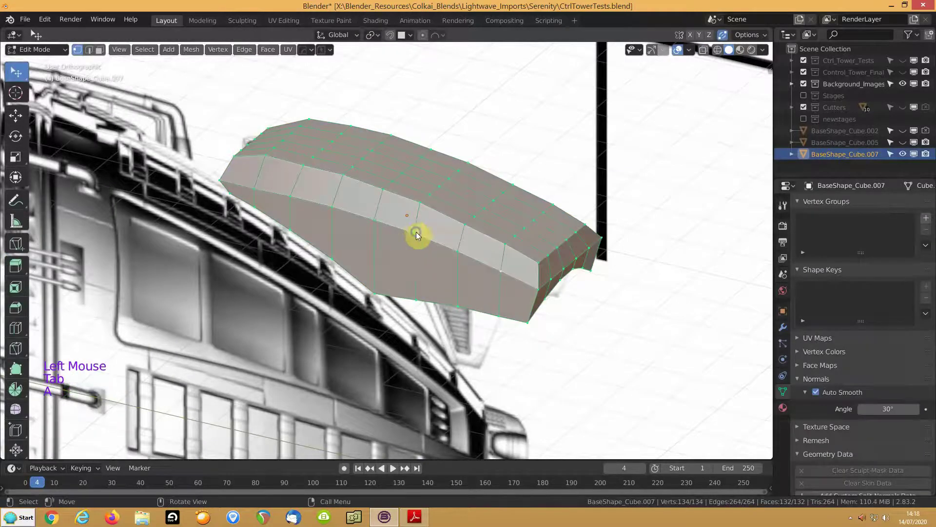
right_click(416, 231)
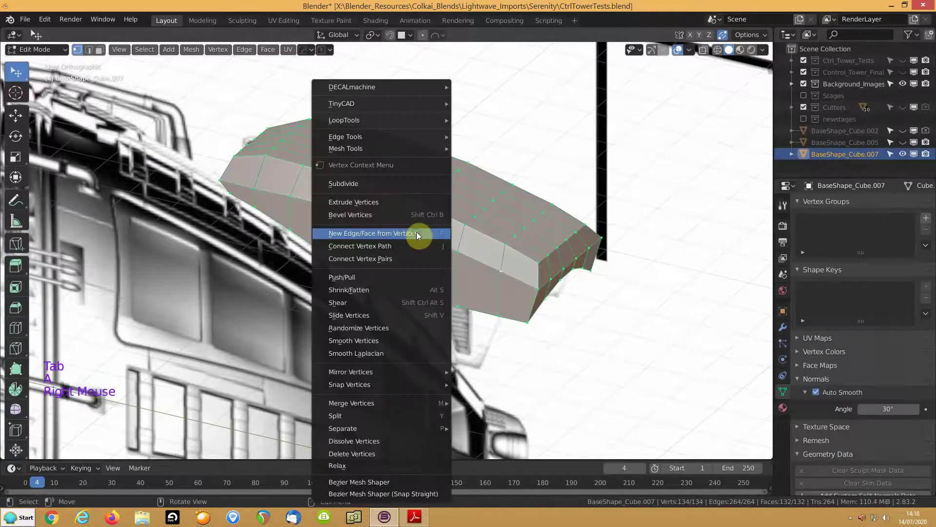
left_click(355, 183)
key("Tab")
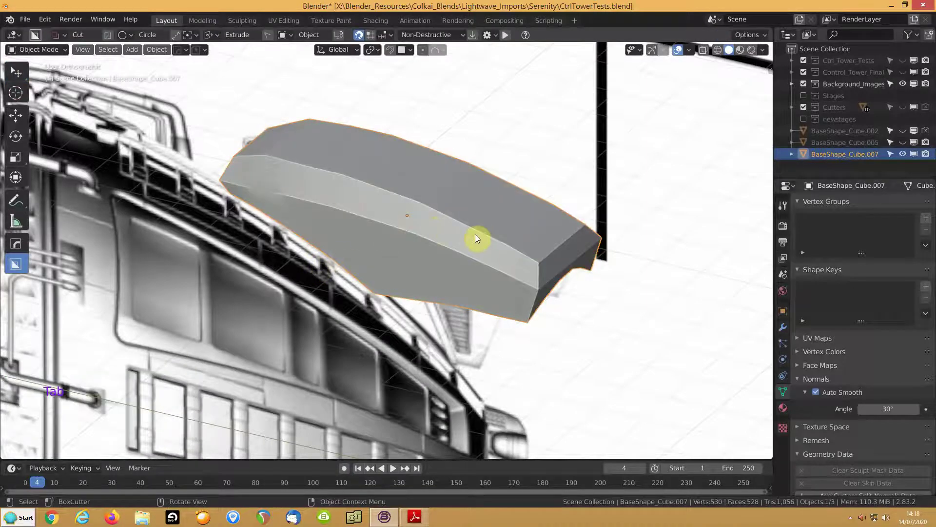
- Add a level 1 Subdivision Surface modifier to the tower top
key("ctrl+1")
middle_click_drag(493, 243, 542, 242)
left_click(442, 218)
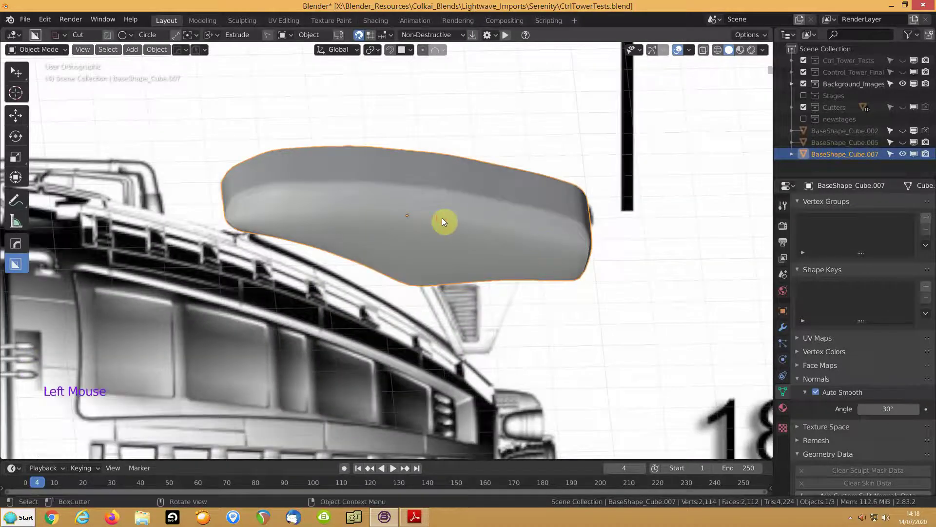
- Duplicate the smoothed tower top in place and move the duplicate into a disabled stage collection
key("shift+d")
right_click(442, 218)
key("m")
left_click(442, 218)
- Select the four connected edges running down the near corner of the wide end and move them -0.046361 m along Y
middle_click_drag(508, 243, 510, 265)
scroll(505, 260, "up", 2)
left_click(507, 258)
key("Tab")
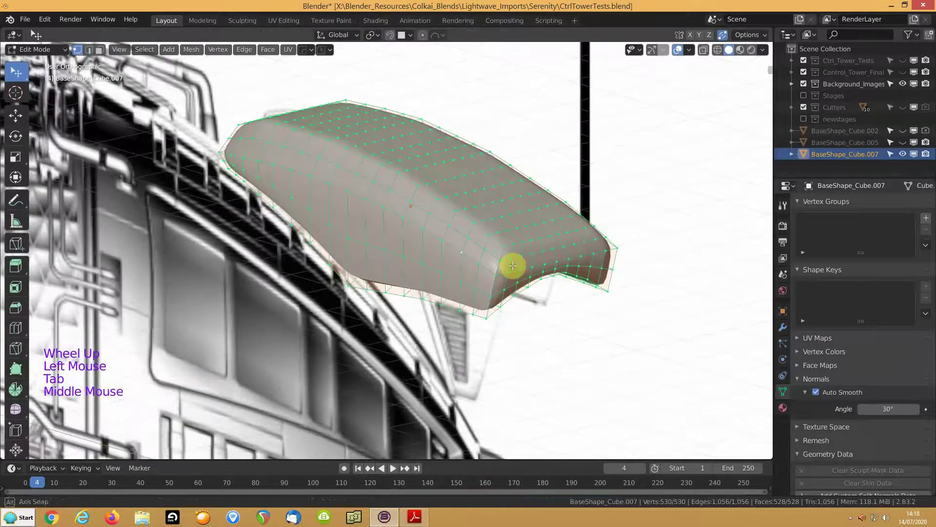
key("2")
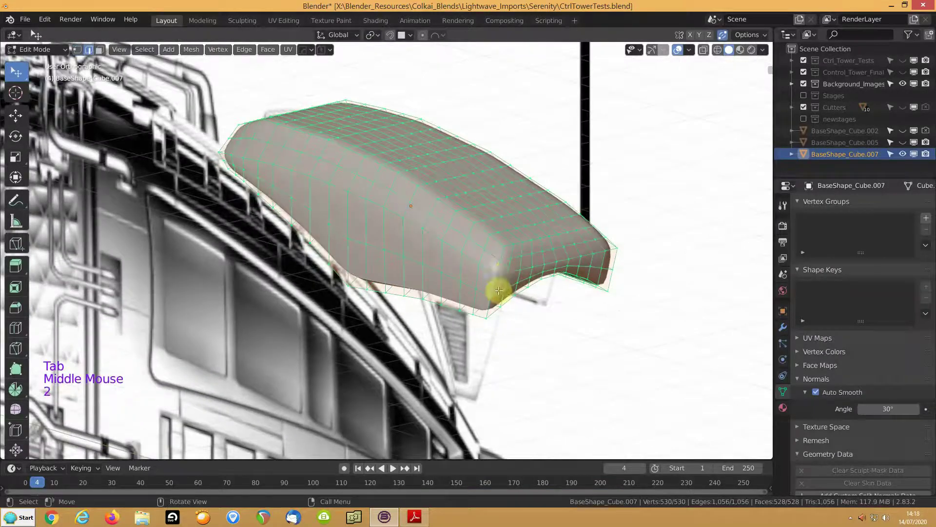
left_click(502, 254)
left_click(487, 309, "ctrl")
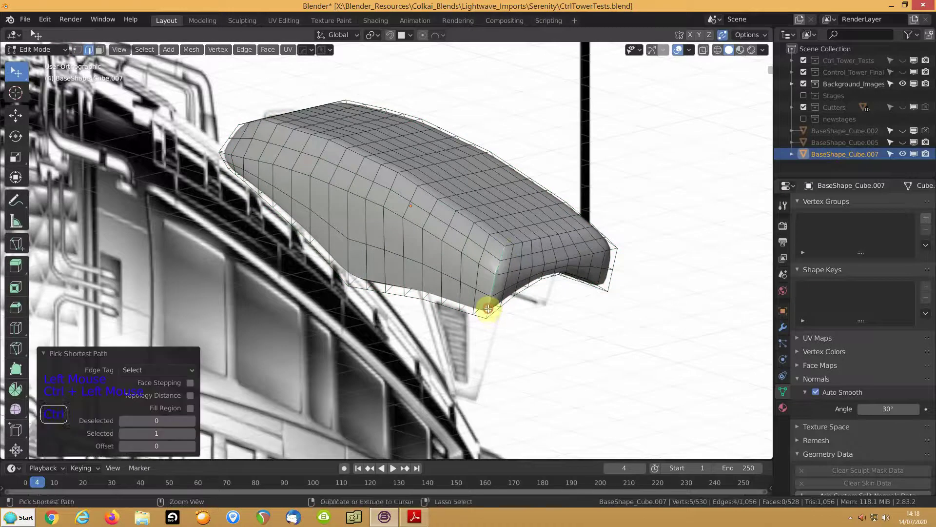
middle_click_drag(407, 279, 432, 275)
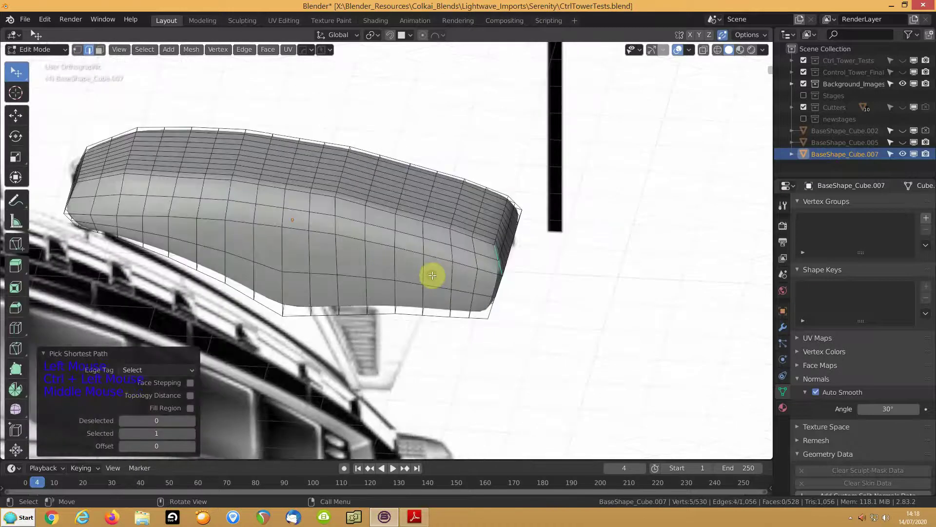
key("g")
key("y")
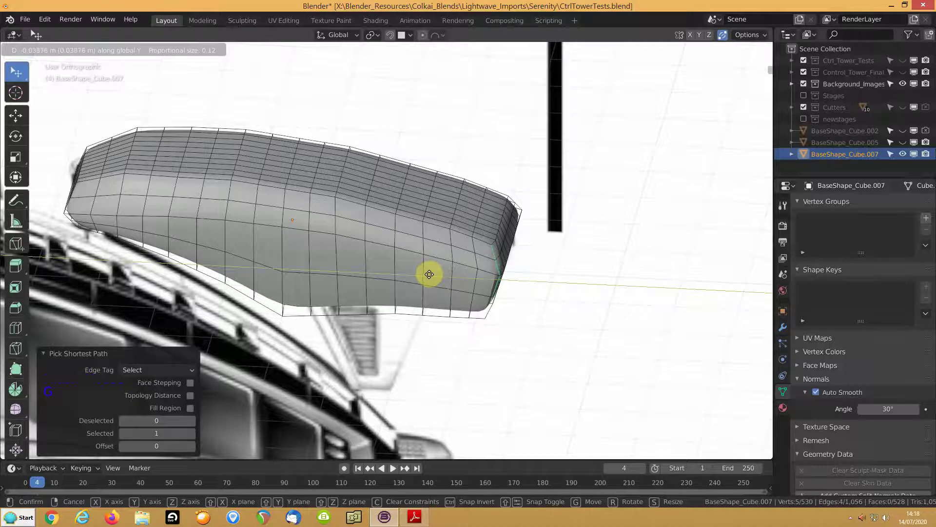
left_click(429, 274)
- Move the selected corner edges of the wide end -0.077941 m along X
key("g")
key("x")
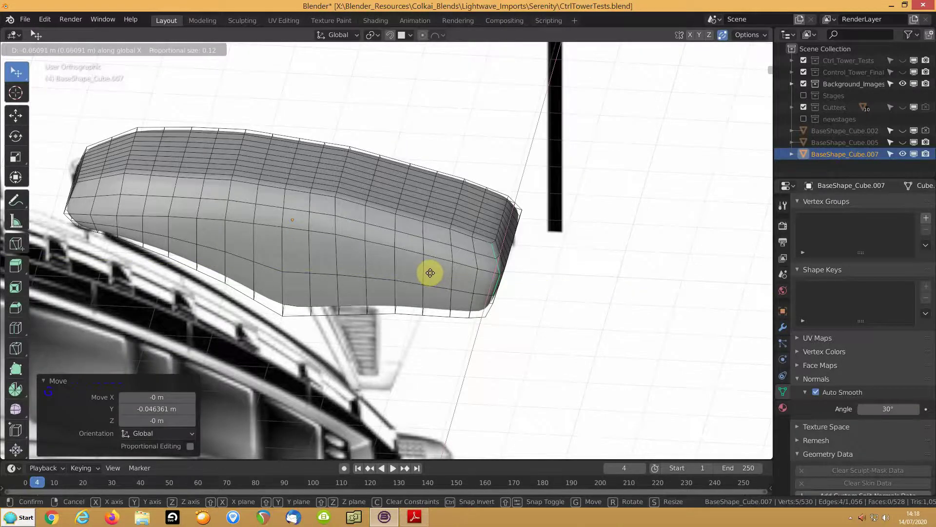
left_click(430, 272)
mouse_move(428, 272)
middle_mouse_down()
mouse_move(485, 253)
mouse_move(425, 229)
mouse_move(436, 258)
middle_mouse_up()
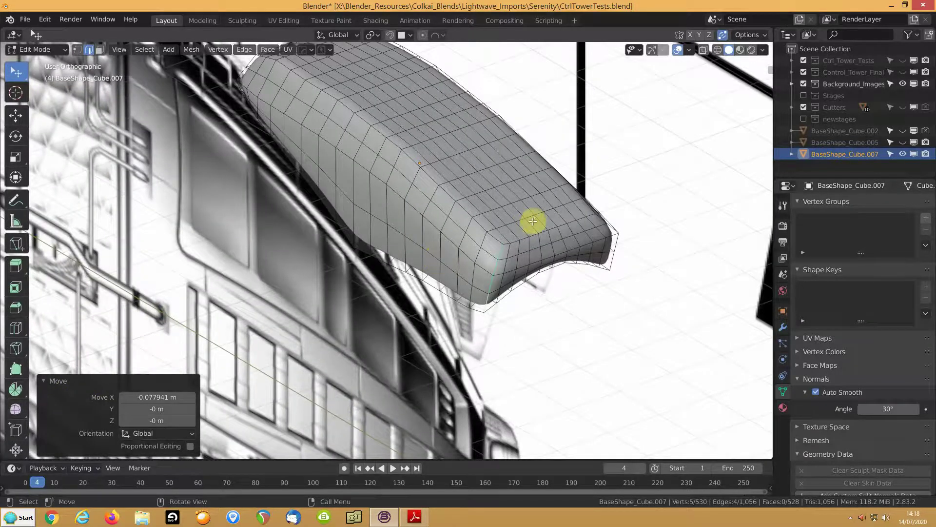
mouse_move(534, 220)
middle_mouse_down()
mouse_move(496, 209)
mouse_move(525, 211)
middle_mouse_up()
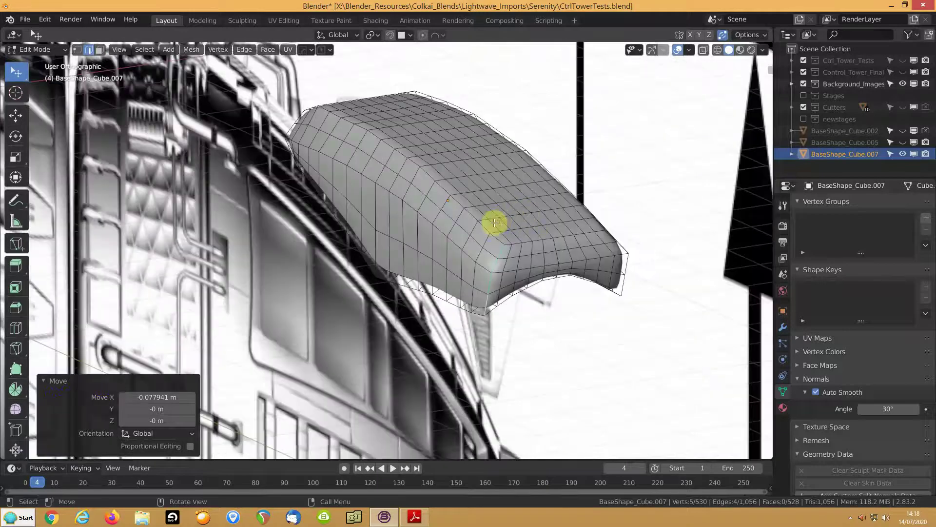
- Symmetrize the whole mesh from -X to +X and save the file
key("a")
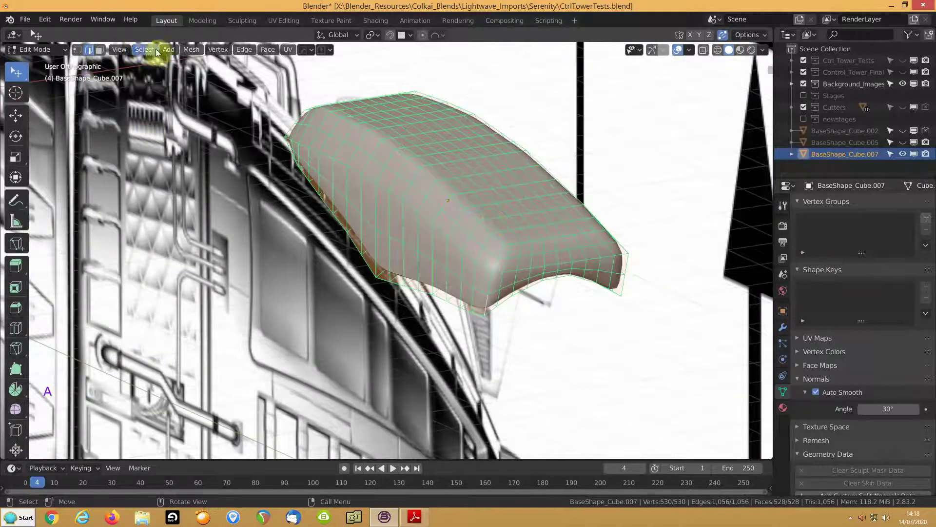
left_click(187, 49)
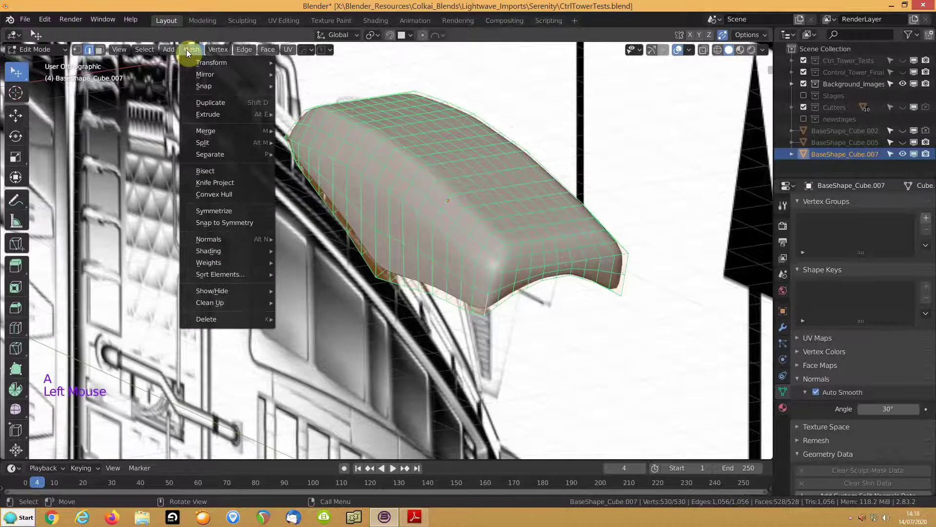
left_click(200, 215)
key("ctrl+s")
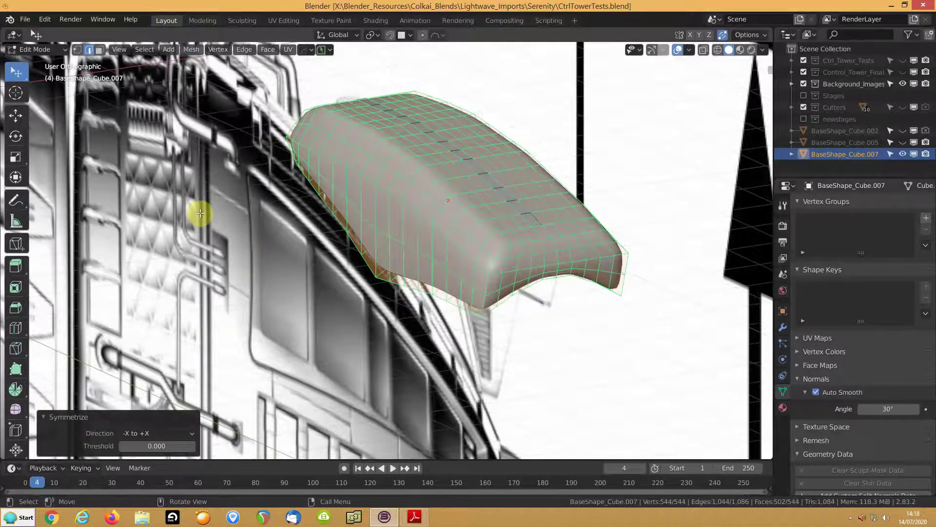
- Select the lengthwise face loop just beyond the centre line on the +X half and delete its vertices
left_click(539, 217)
middle_click_drag(539, 217, 536, 239)
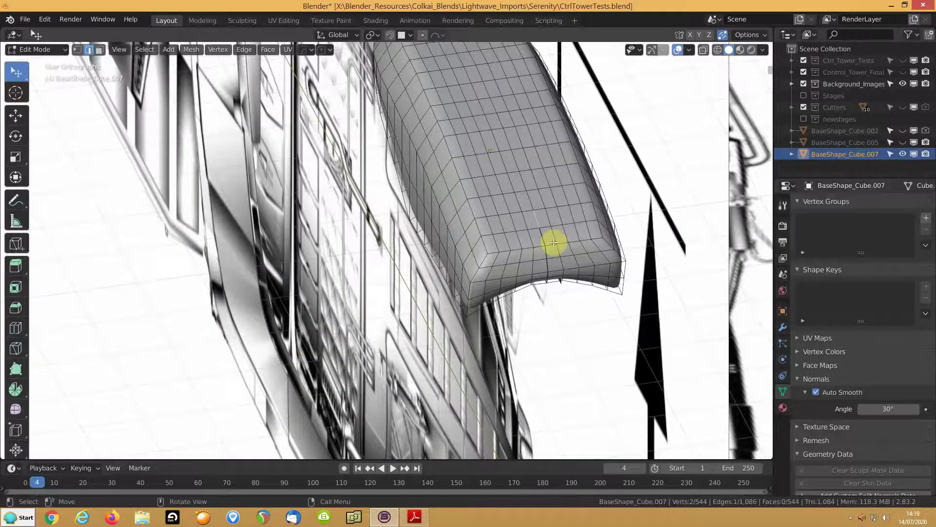
key("3")
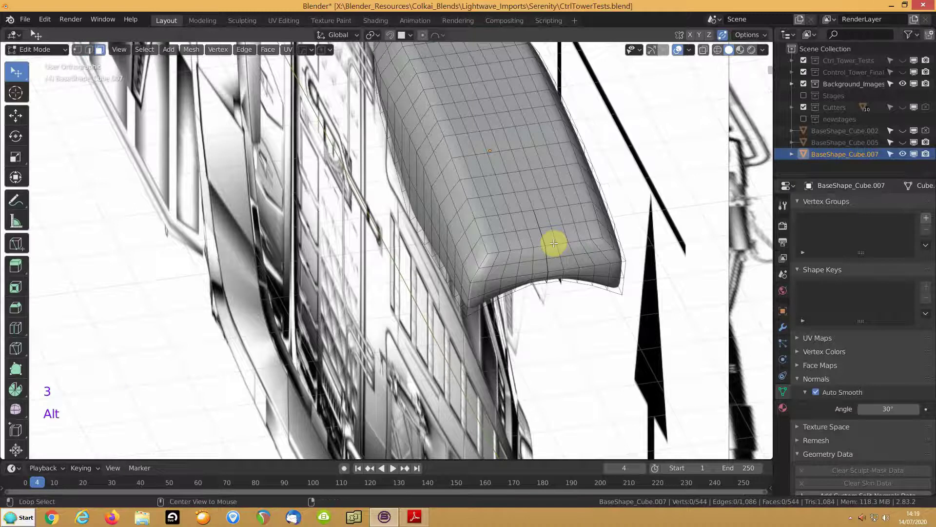
left_click(552, 243, "alt")
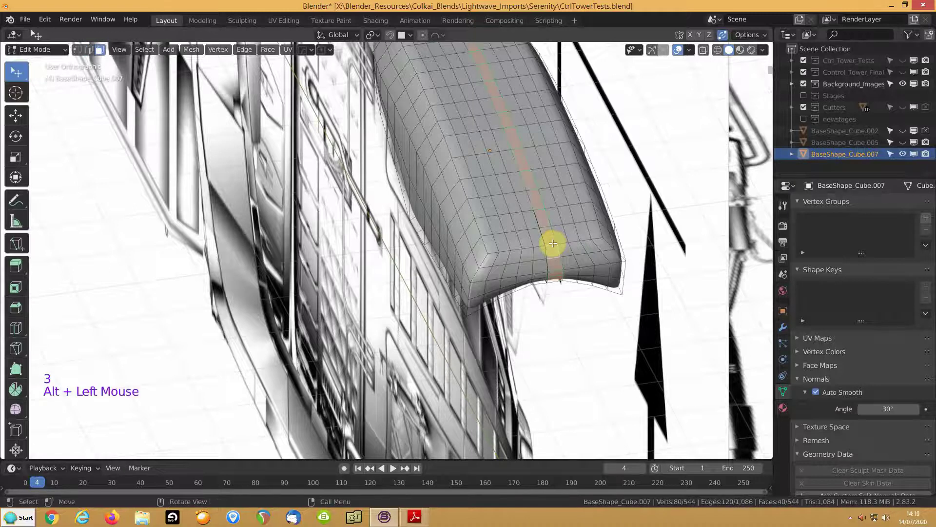
left_click(561, 240, "alt")
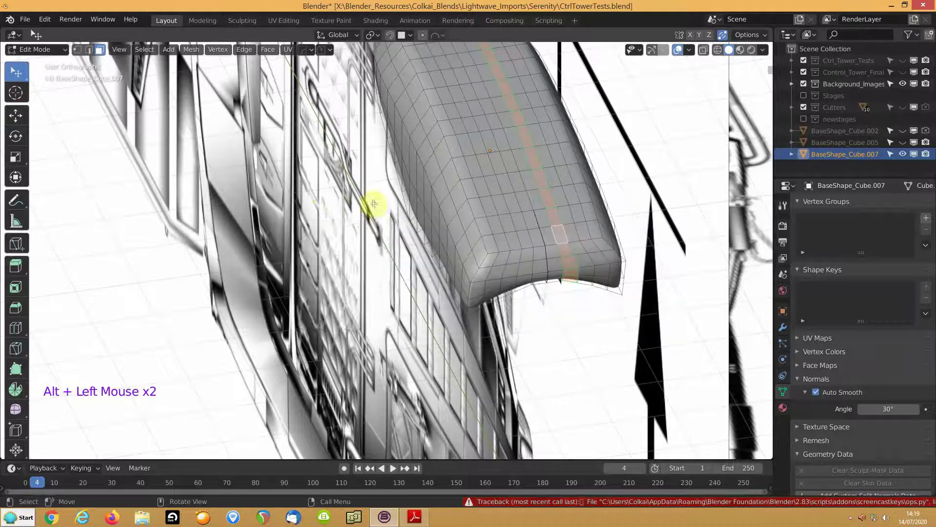
key("x")
left_click(330, 208)
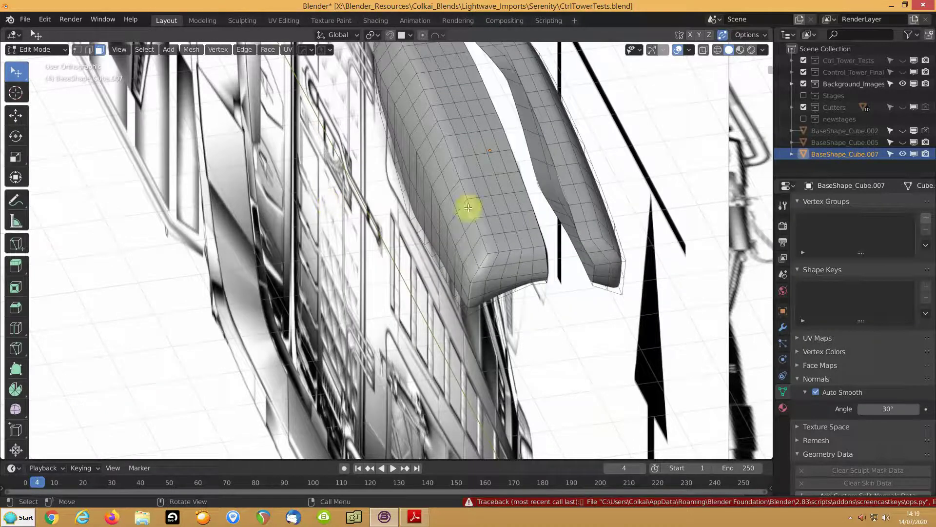
- Delete the vertices of the detached outer section on the +X side, keeping only the -X half
key("l")
key("x")
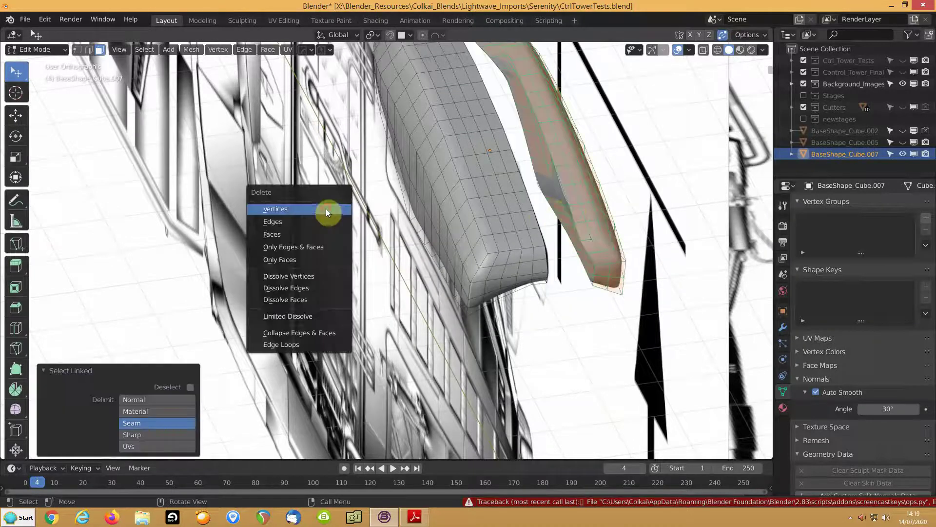
left_click(326, 209)
middle_click_drag(422, 209, 258, 209)
- Turn off the viewport display of the half's modifiers to expose its unsmoothed mesh at the wide end
left_click(781, 327)
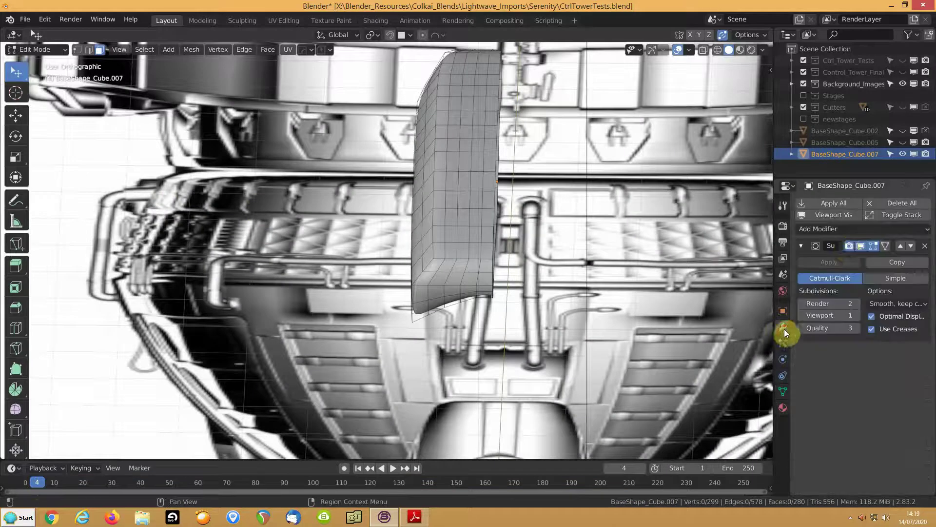
left_click(843, 215)
middle_click_drag(468, 229, 518, 223)
scroll(518, 223, "up", 5)
middle_click_drag(617, 253, 592, 253)
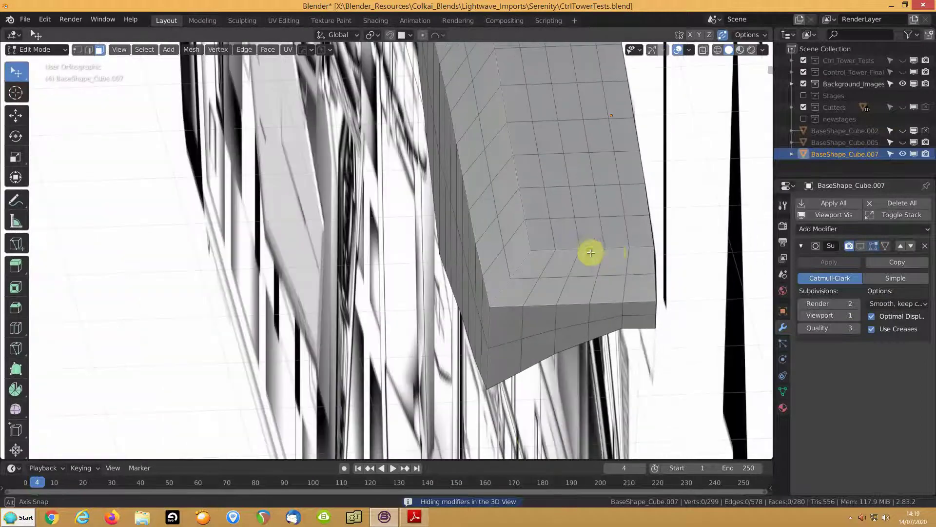
- Hide the face loop along the centre line, delete the faces of the stray linked geometry beside it, and reveal the hidden loop
left_click(636, 247, "alt")
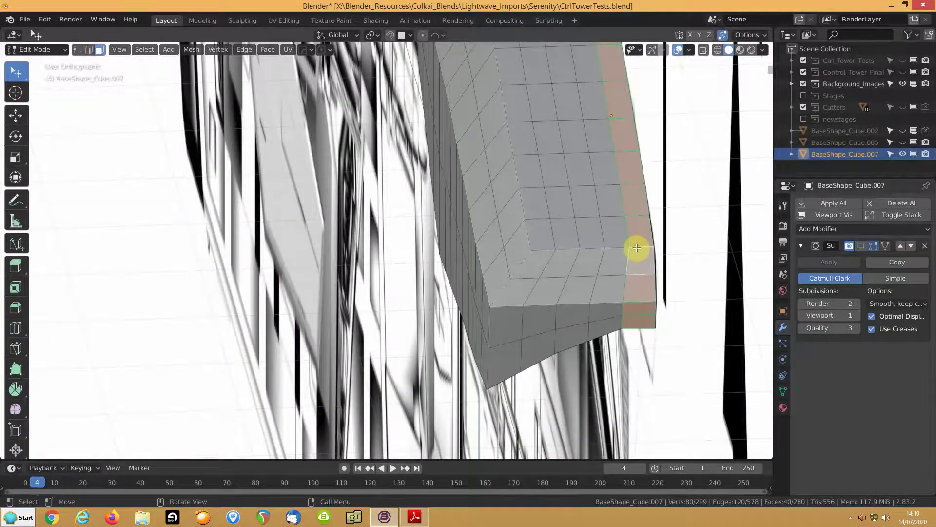
key("h")
middle_click_drag(637, 249, 608, 247)
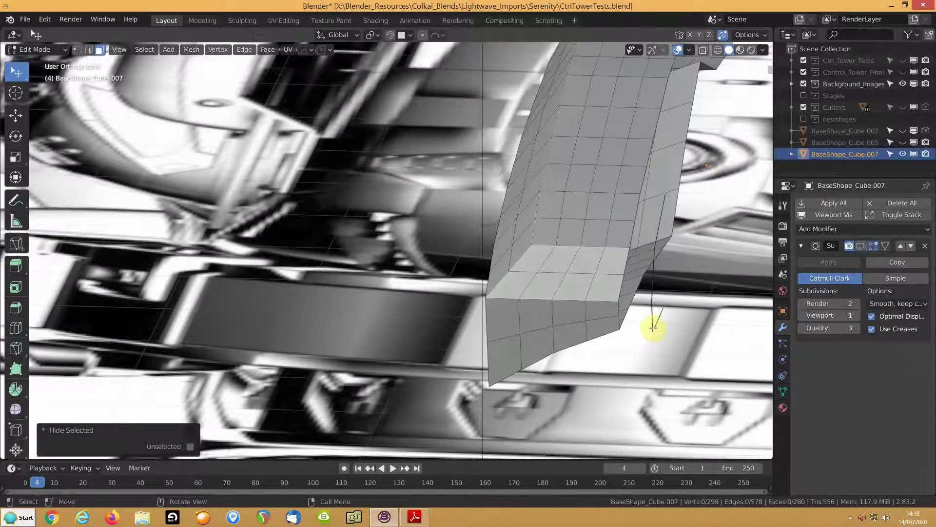
key("1")
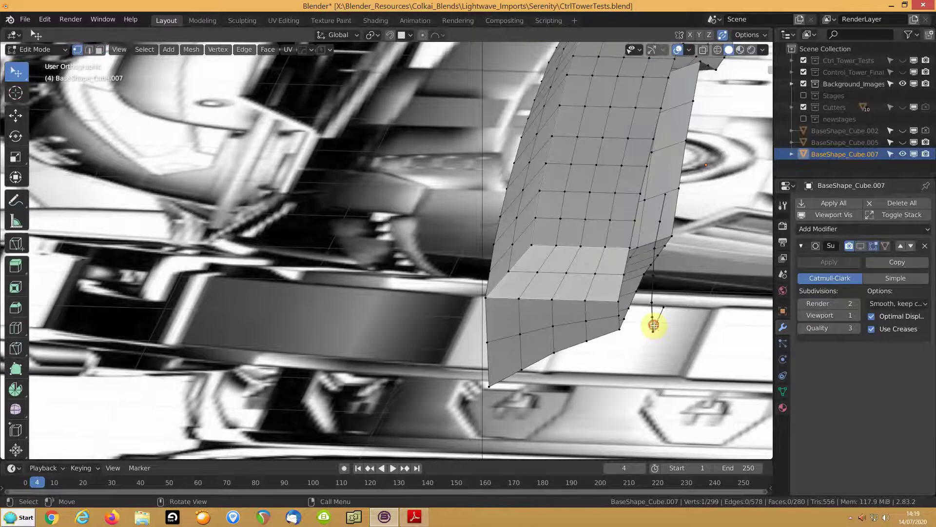
key("l")
scroll(654, 325, "down", 1)
key("x")
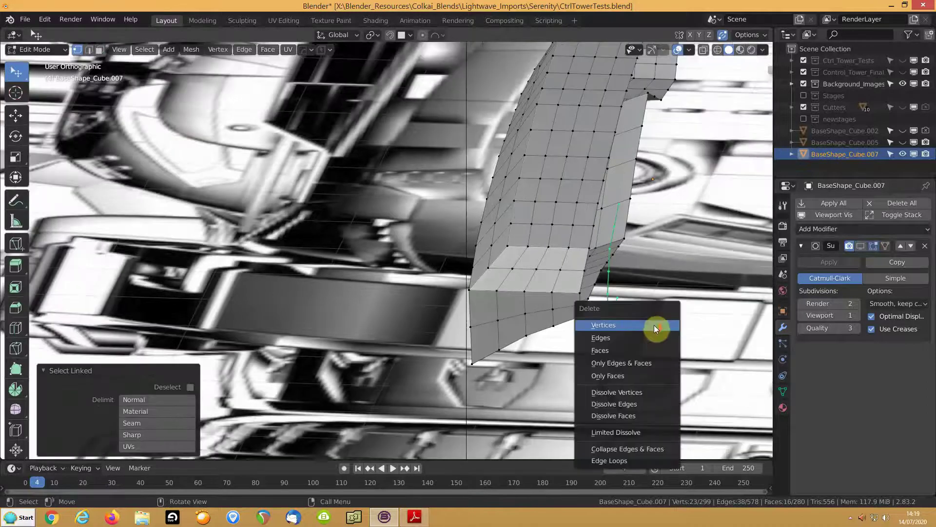
left_click(602, 349)
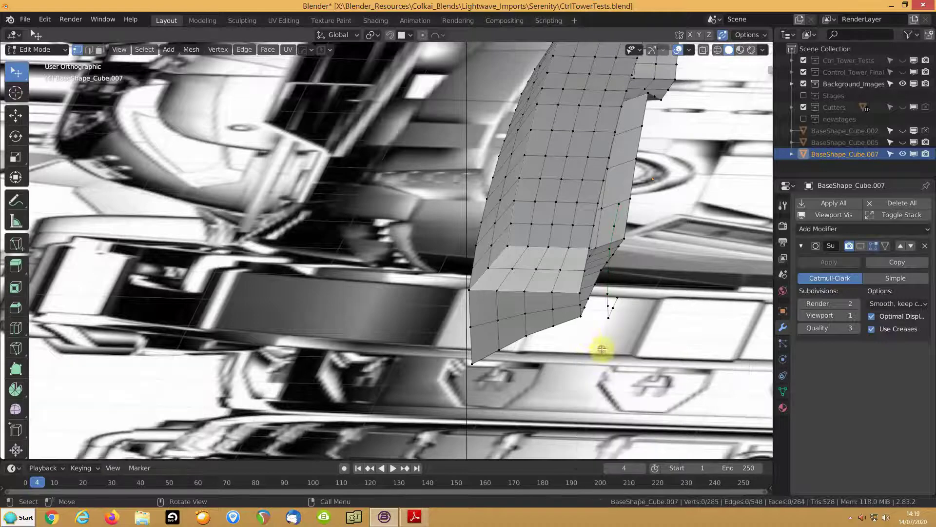
key("alt+h")
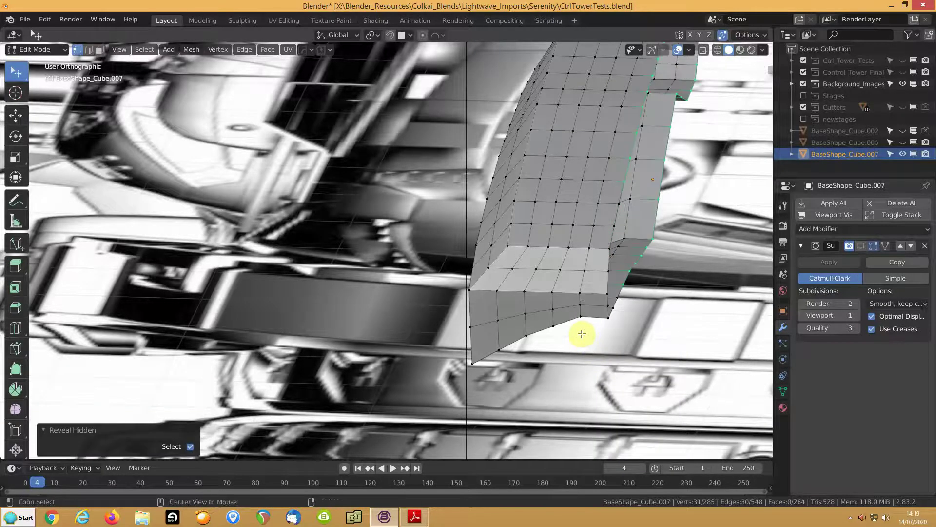
- Merge all vertices of the half by distance, raising the merge distance above 0.01 m, and clear the full selection
middle_click_drag(640, 239, 327, 279)
key("a")
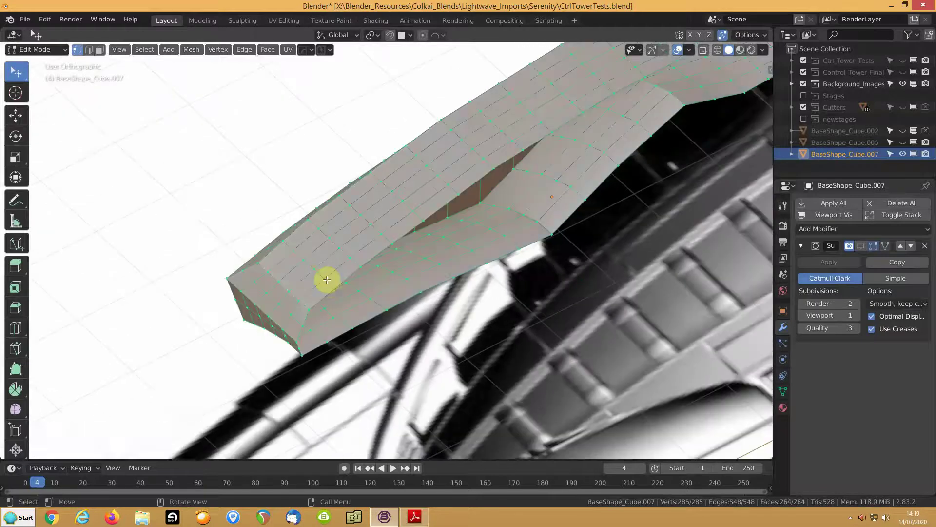
key("m")
left_click(329, 278)
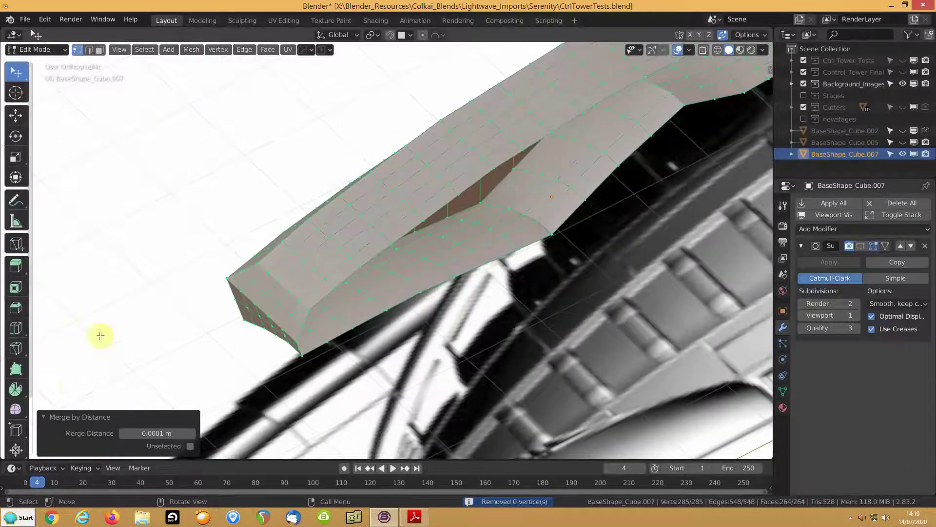
left_click(192, 434)
left_click(192, 433)
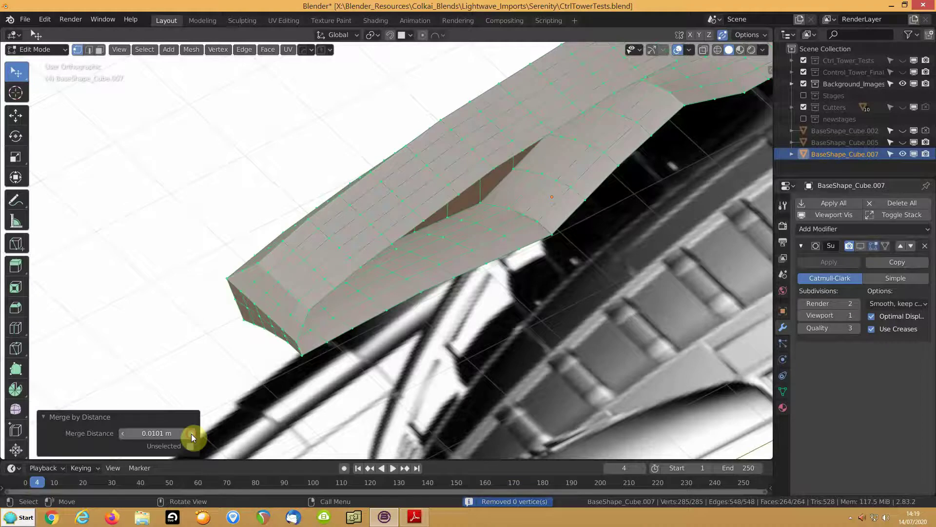
left_click(191, 434)
left_click(312, 327)
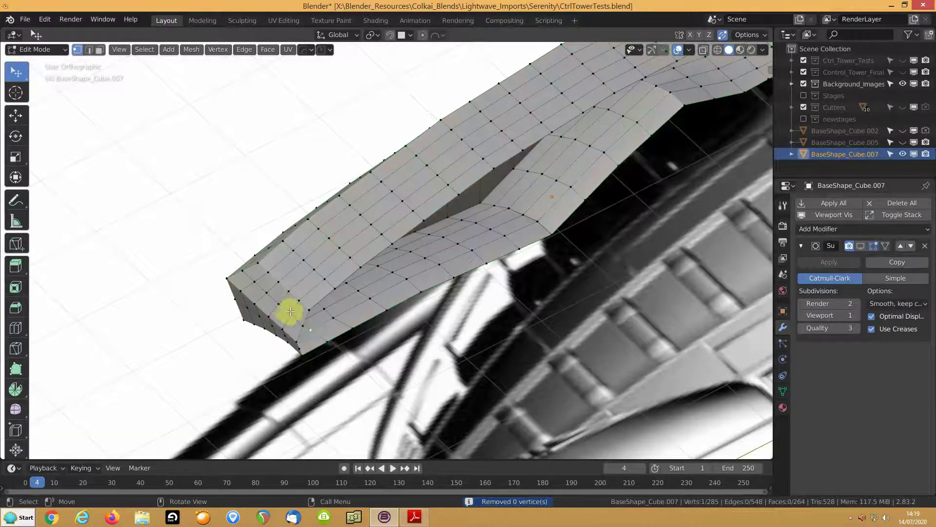
middle_click_drag(309, 265, 309, 276)
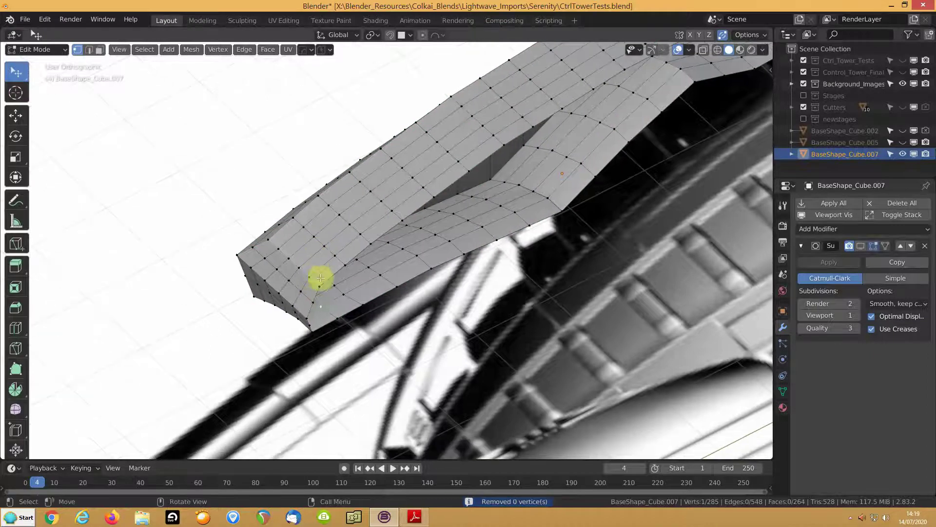
- Restore the modifiers' viewport display and add a Mirror modifier on X, placed above the Subdivision Surface modifier
left_click(824, 215)
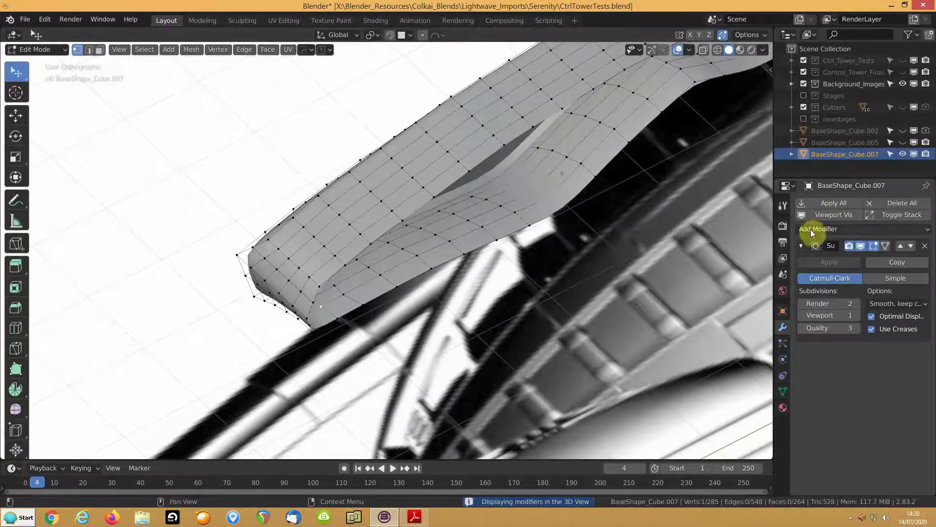
left_click(815, 228)
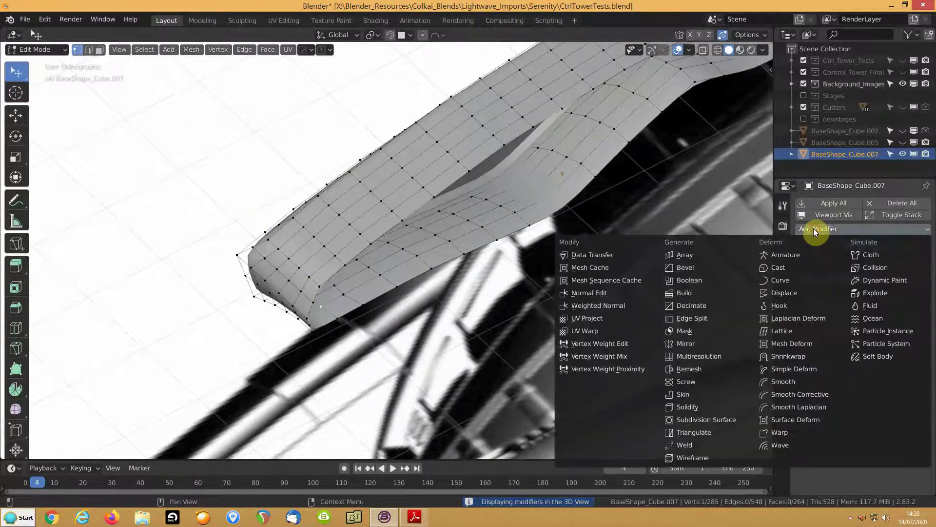
left_click(686, 346)
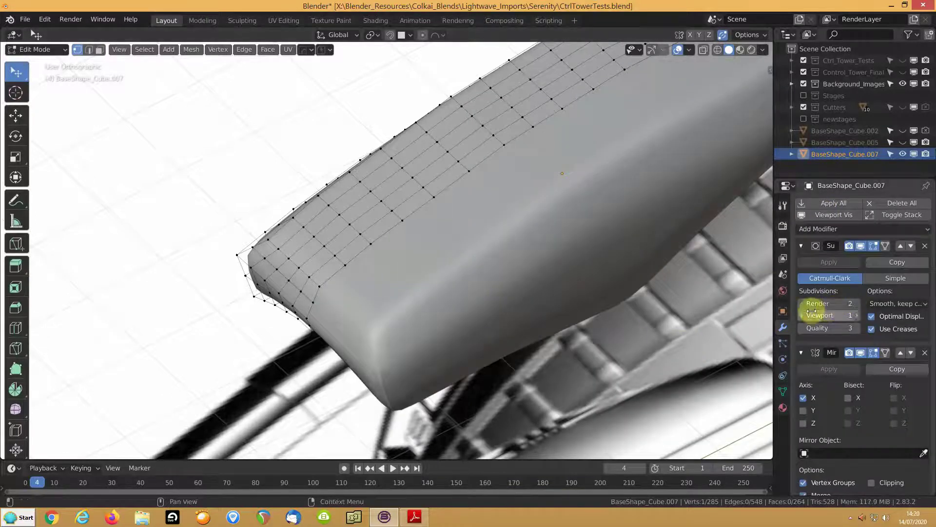
left_click(801, 352)
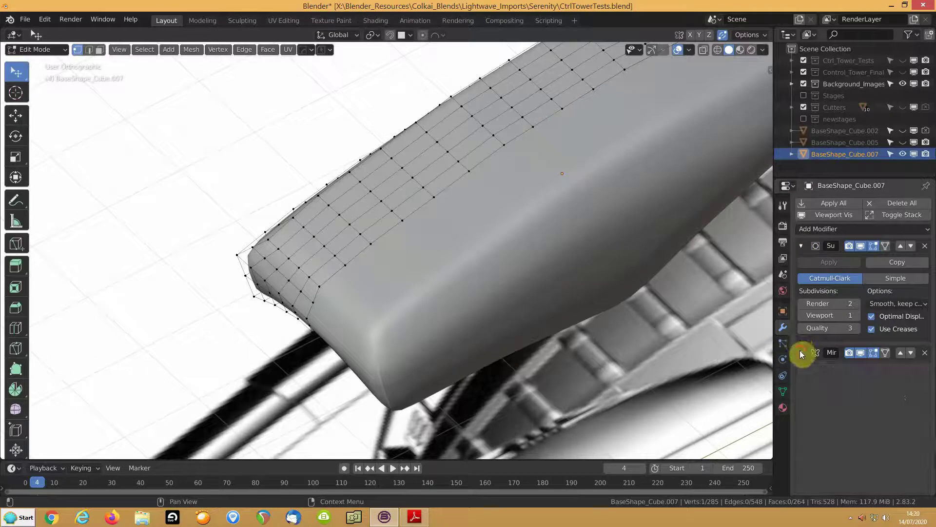
left_click(901, 353)
- Nudge the short edge beside the mirror seam at the top of the wide end's arch along Y and Z
middle_click_drag(470, 249, 416, 271)
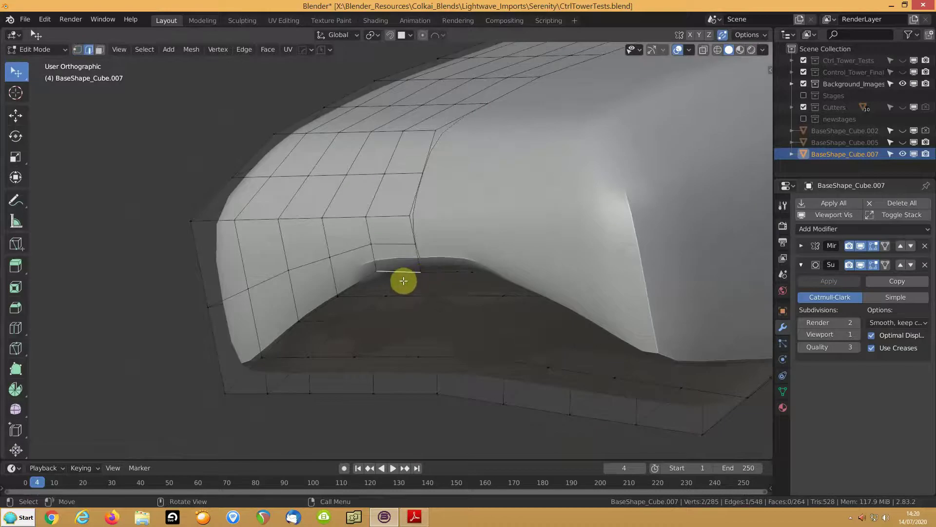
key("g")
key("y")
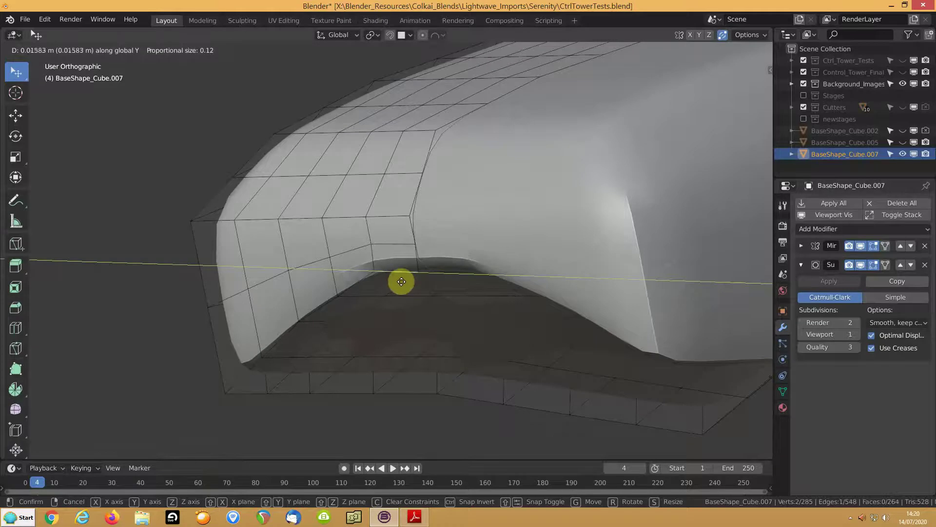
left_click(404, 280)
mouse_move(402, 278)
middle_mouse_down()
mouse_move(330, 248)
mouse_move(372, 251)
mouse_move(391, 267)
middle_mouse_up()
key("g")
key("z")
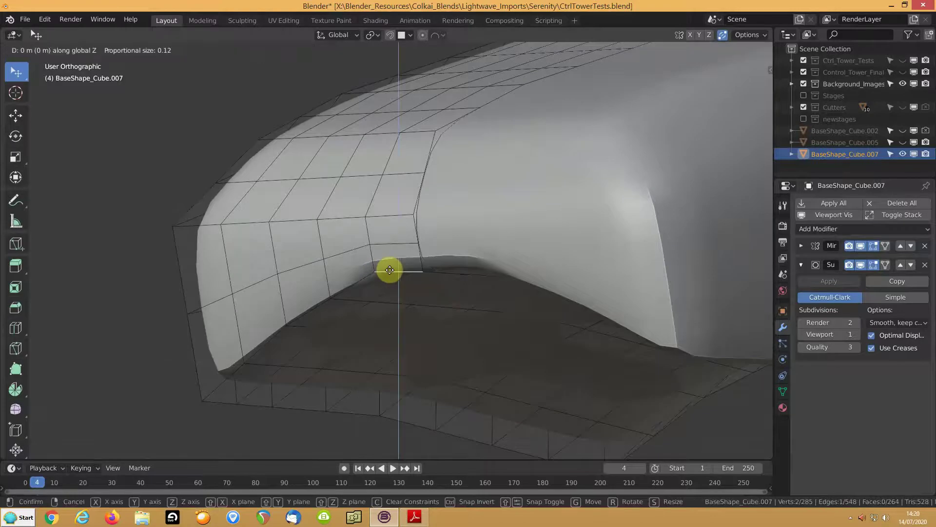
left_click(387, 271)
middle_click_drag(377, 271, 331, 275)
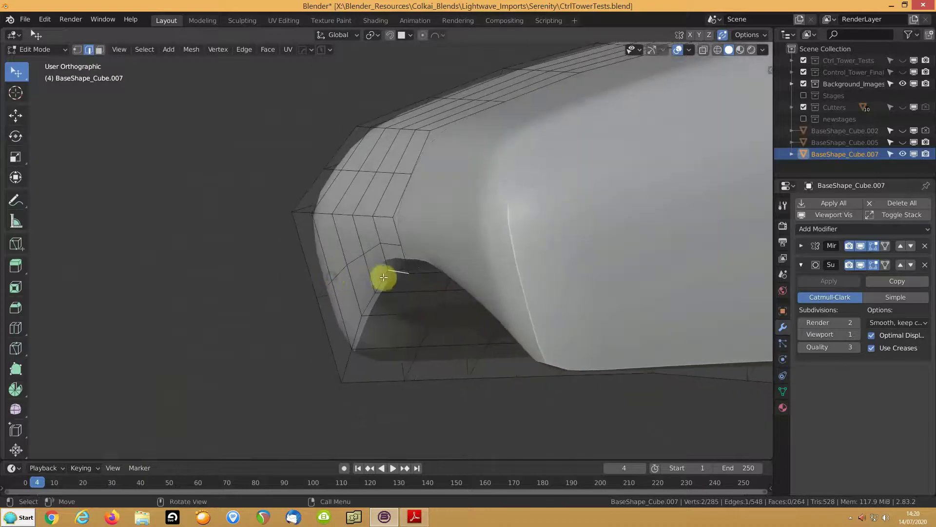
- Slide both end vertices of the arch edge beside the mirror seam by a factor of about 0.06 each, without clamping
key("1")
left_click(387, 271)
key("g")
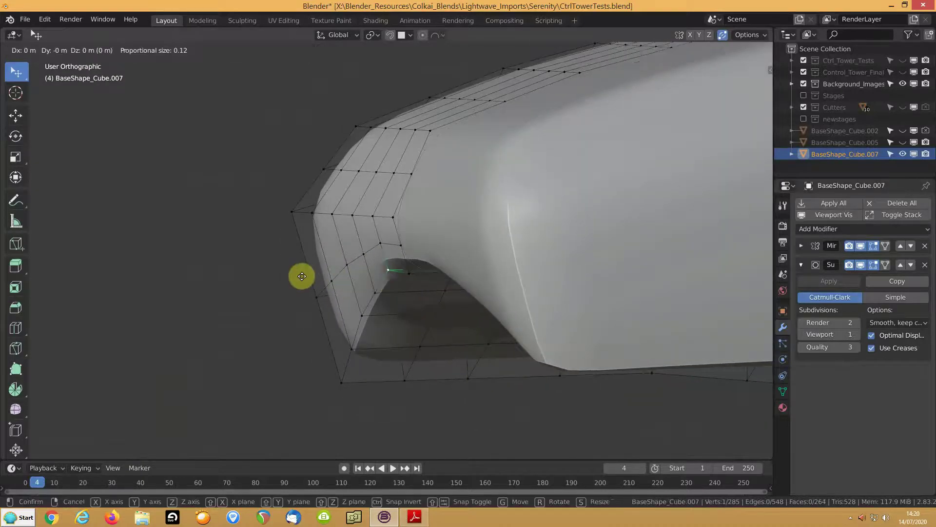
key("g")
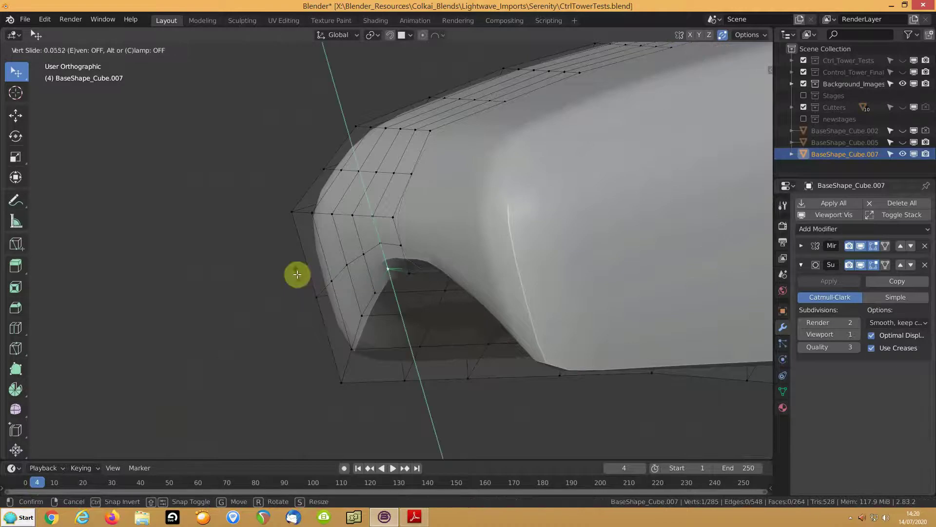
key("c")
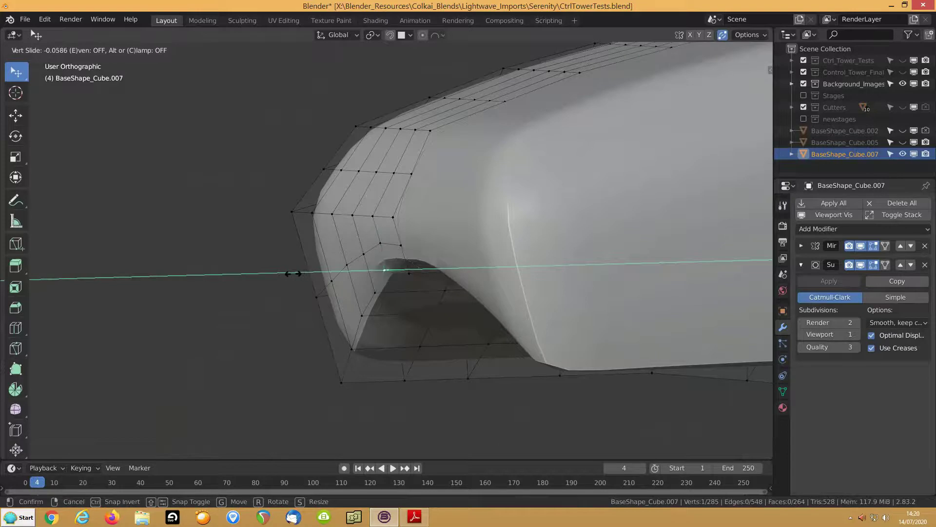
left_click(301, 274)
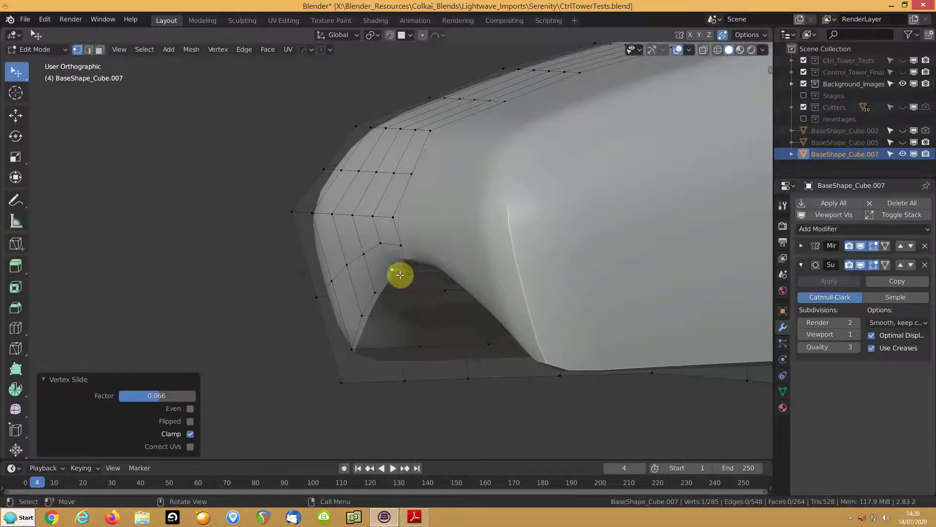
left_click(400, 275)
key("shift+v")
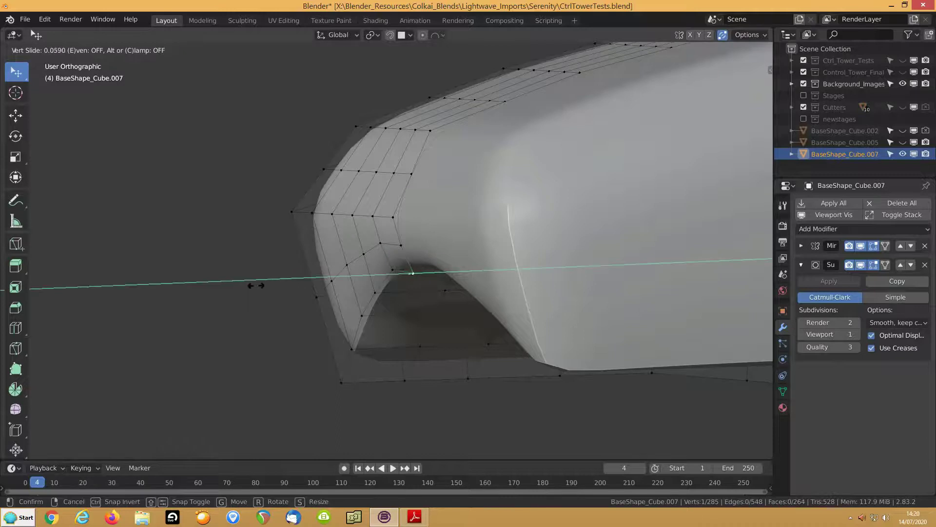
left_click(255, 285)
- Refine the outer vertex of the arch edge by sliding it sideways and then along its lengthwise edge
middle_click_drag(317, 277, 370, 255)
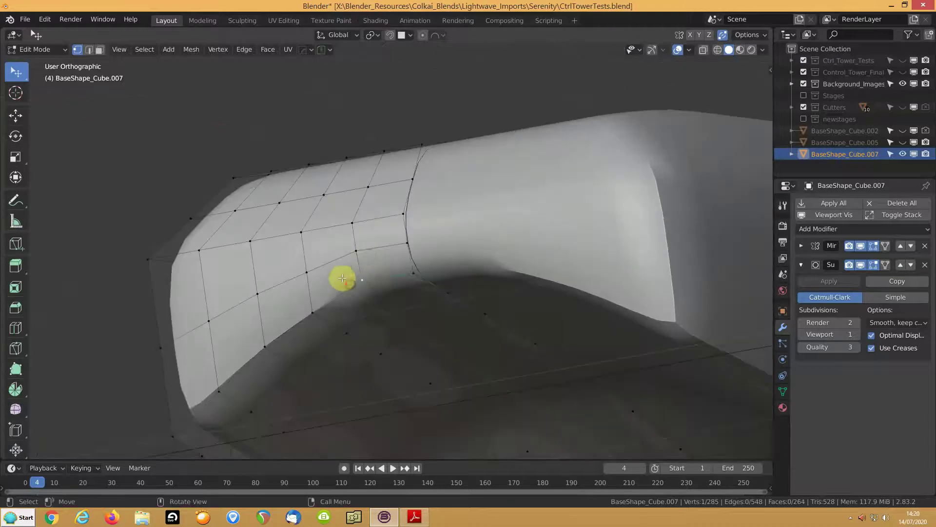
key("shift+v")
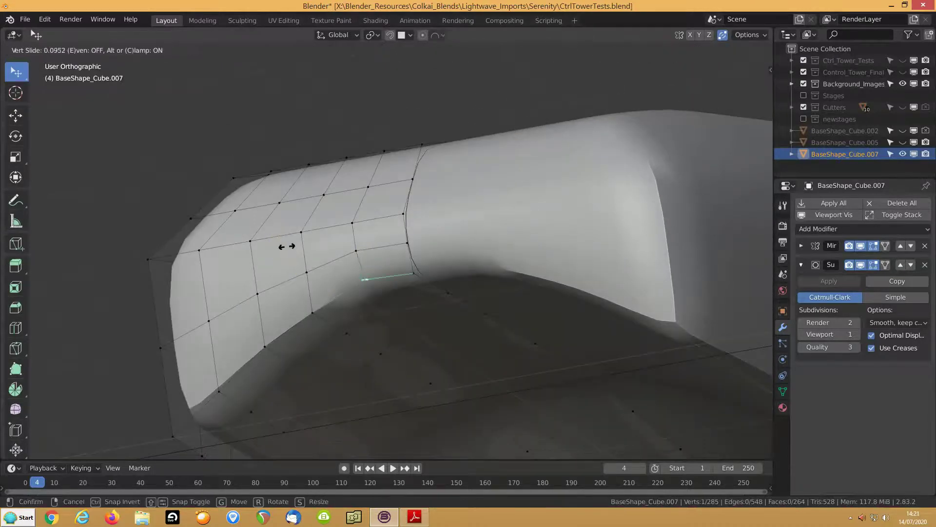
left_click(281, 248)
middle_click_drag(281, 247, 319, 221)
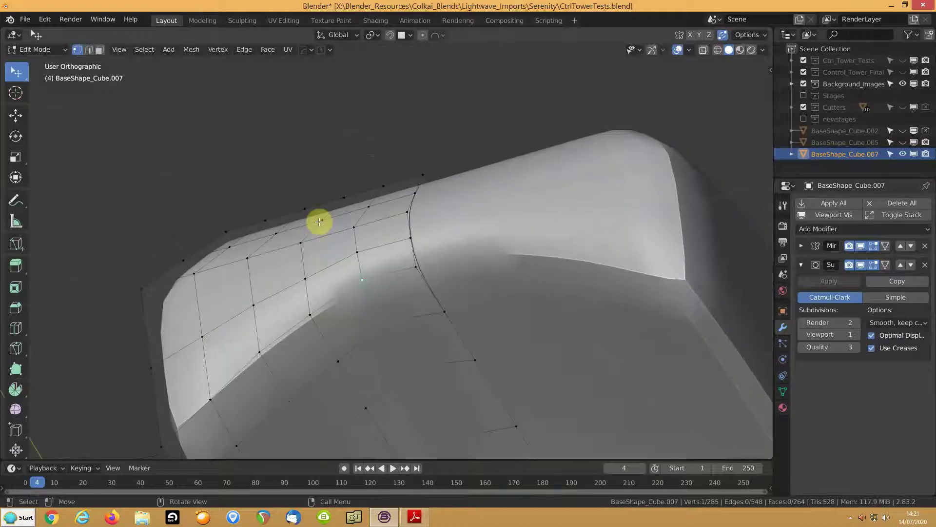
key("shift+v")
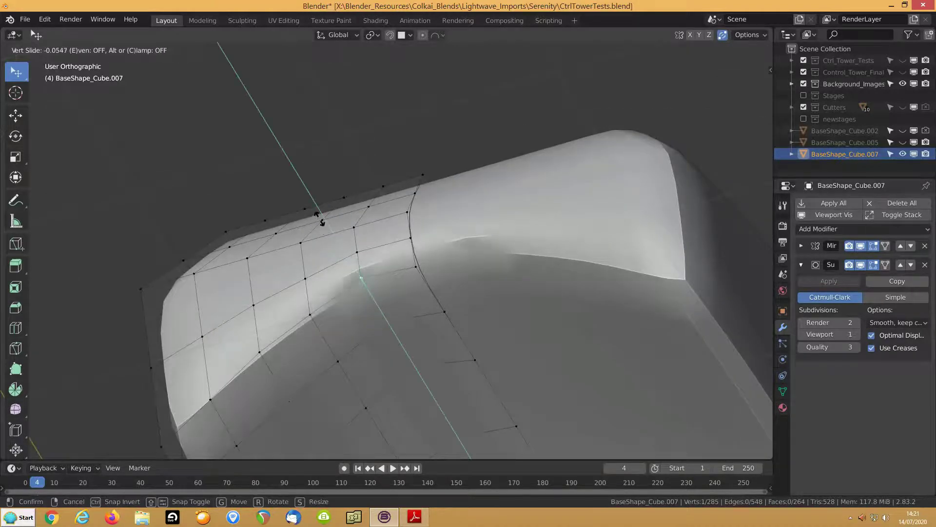
left_click(329, 226)
- Slide the arch vertex on the mirror seam along the centre line by a factor of 0.000577
left_click(420, 265)
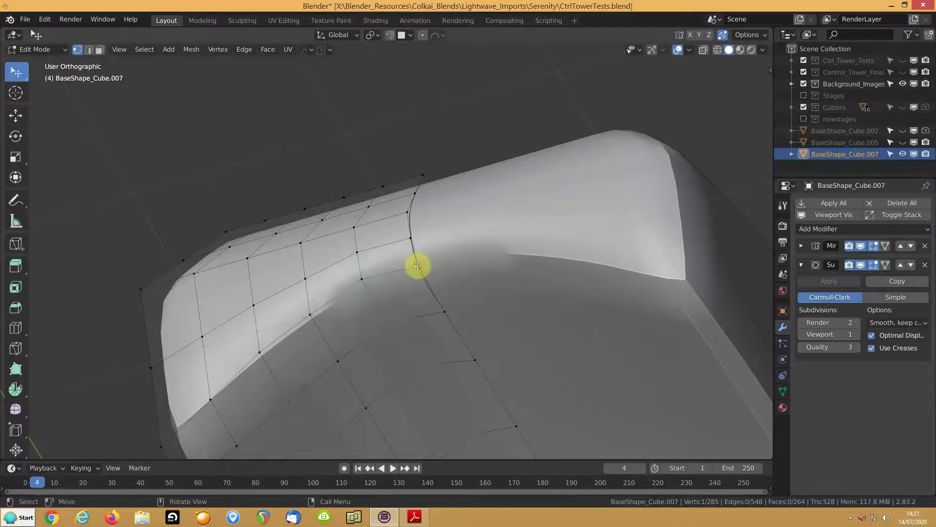
key("shift+v")
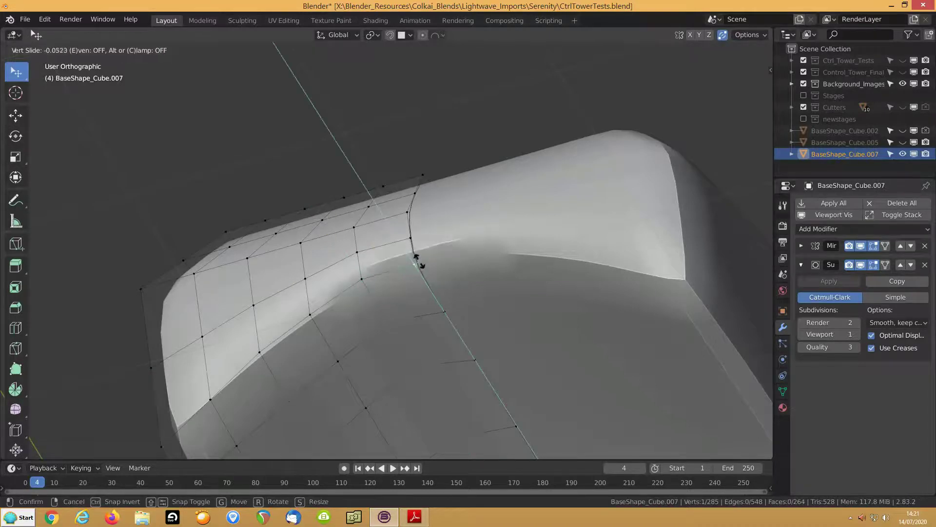
left_click(418, 264)
middle_click_drag(418, 261, 351, 282)
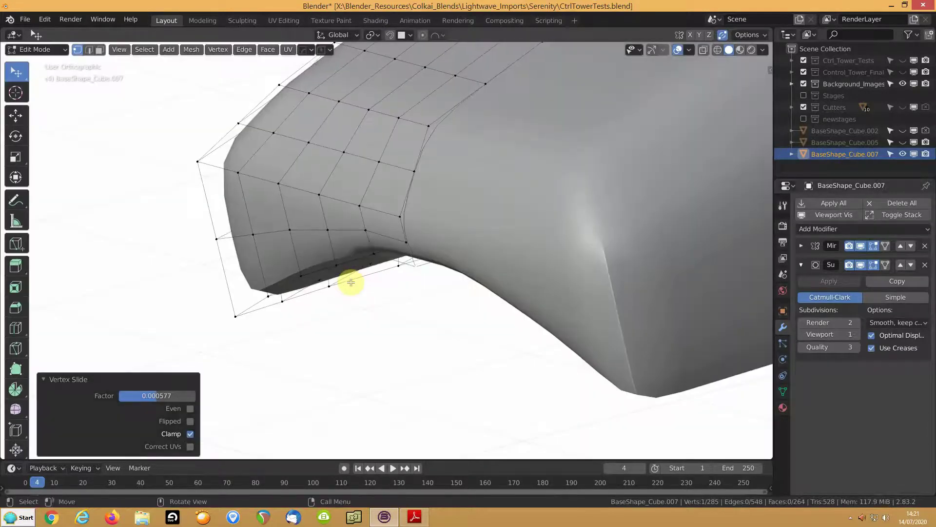
- Review the whole mirrored tower top in Object Mode, then return to mesh editing for a closer look at its side edges
key("Tab")
scroll(414, 239, "down", 10)
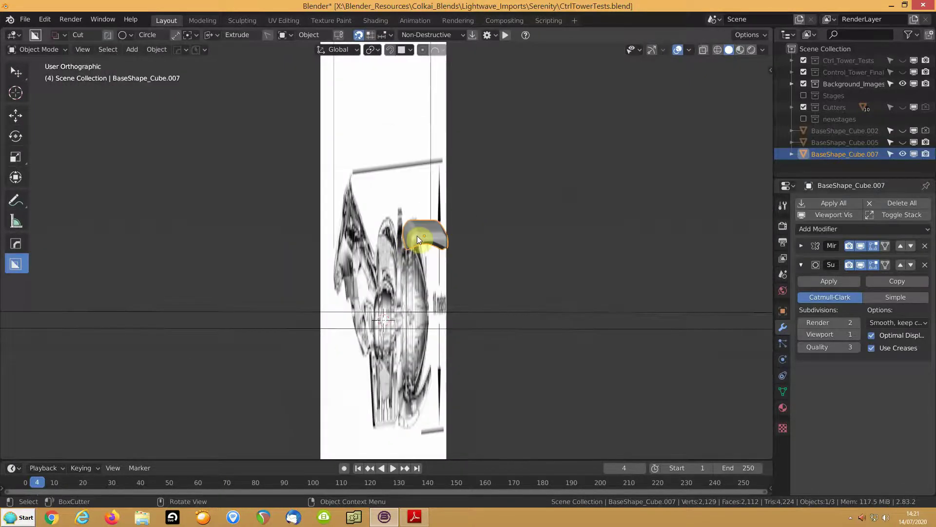
key("KP_Decimal")
mouse_move(429, 269)
middle_mouse_down()
mouse_move(460, 242)
mouse_move(441, 255)
middle_mouse_up()
scroll(439, 252, "down", 4)
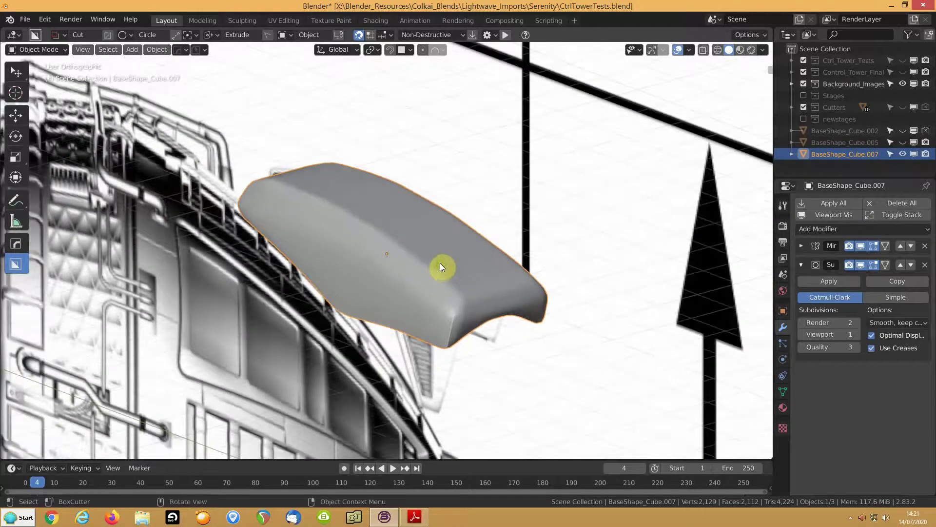
key("Tab")
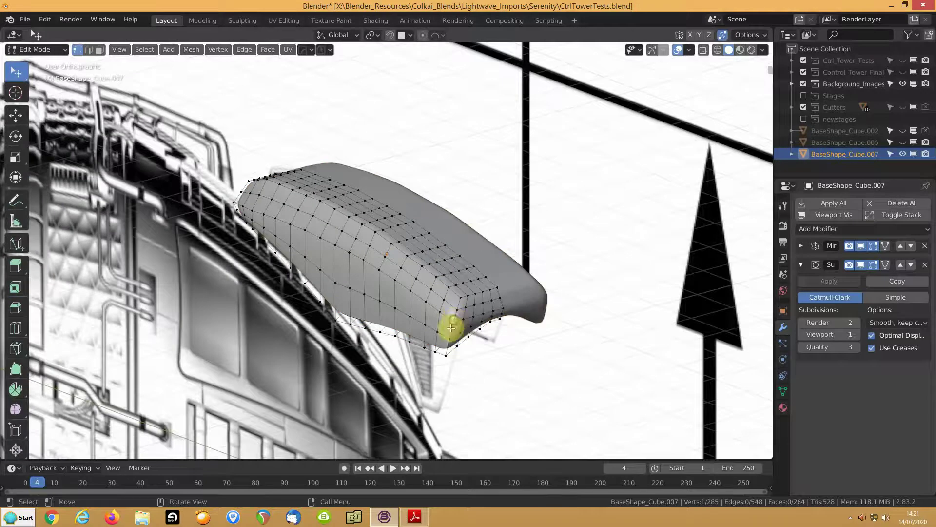
scroll(403, 306, "up", 5)
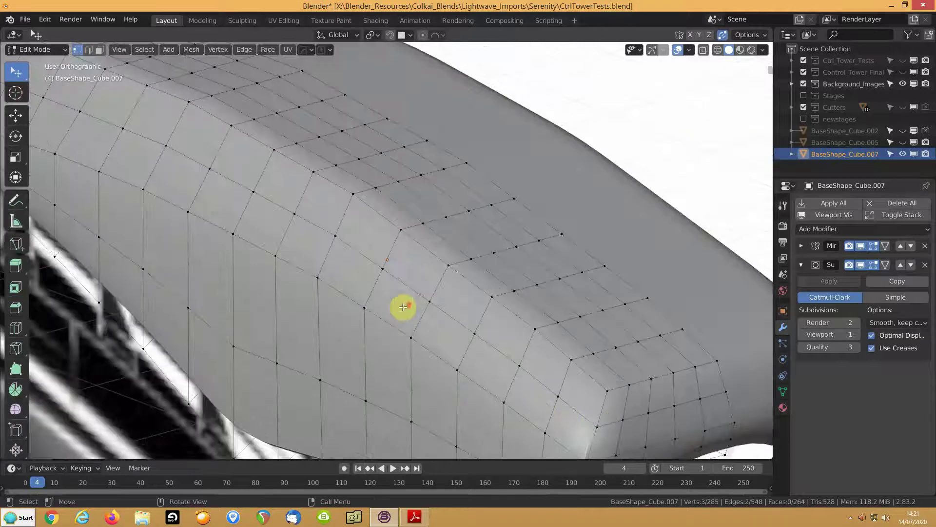
- Move the three selected corner-edge vertices -0.061131 m along Y and -0.048119 m along X, and review the smoothed shape in Object Mode
middle_click_drag(495, 280, 171, 146)
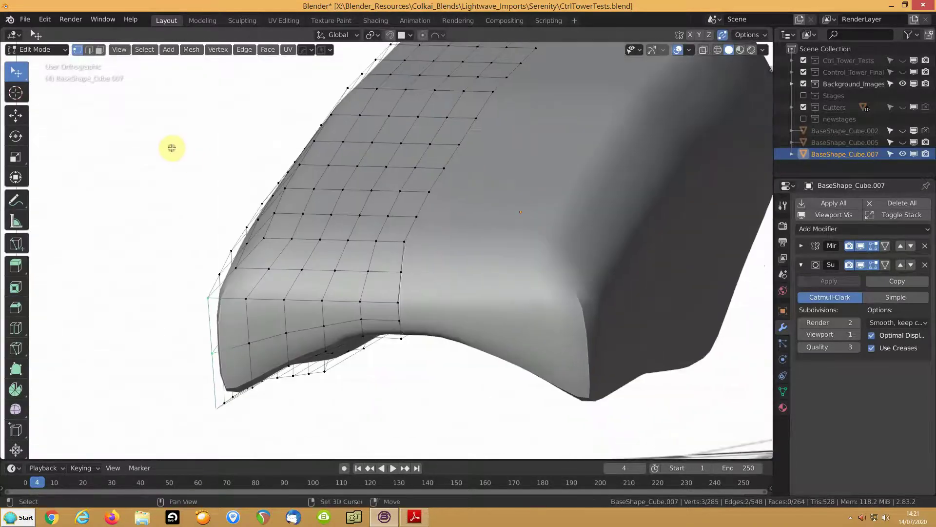
key("g")
key("y")
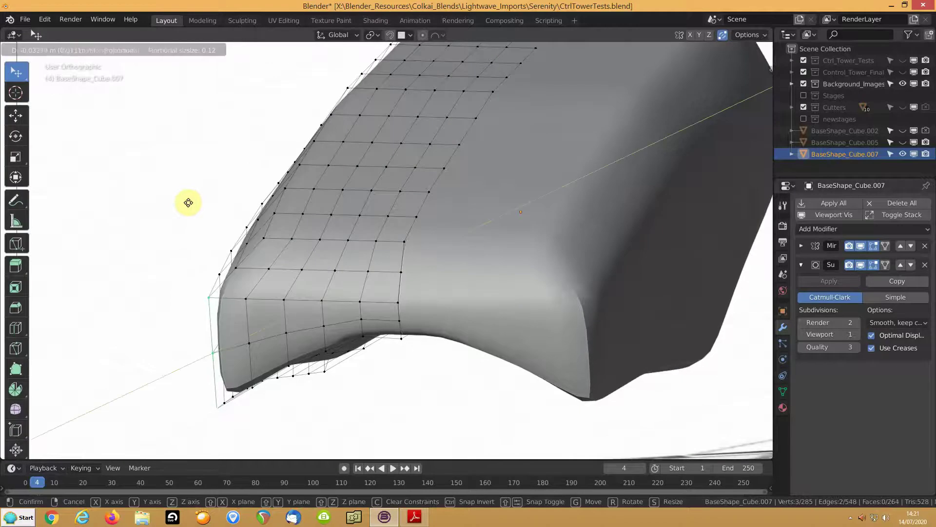
left_click(190, 201)
key("g")
key("x")
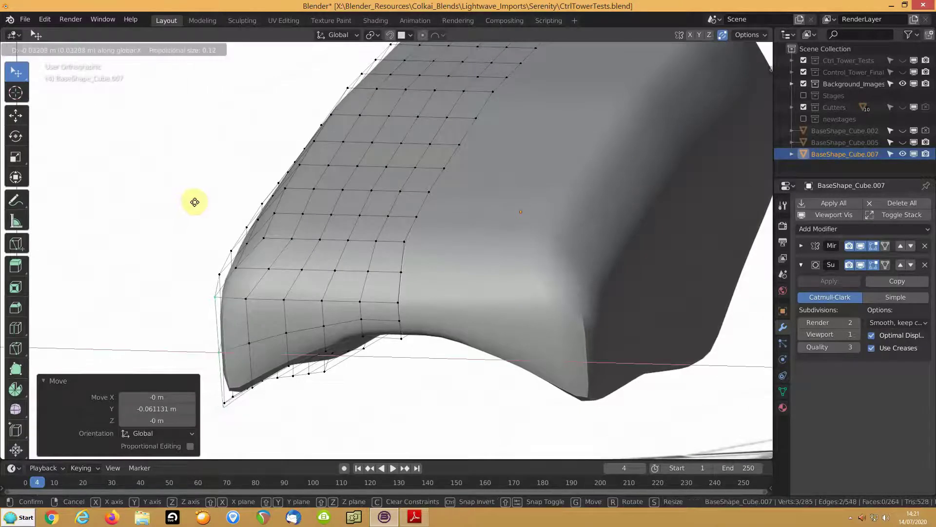
left_click(197, 202)
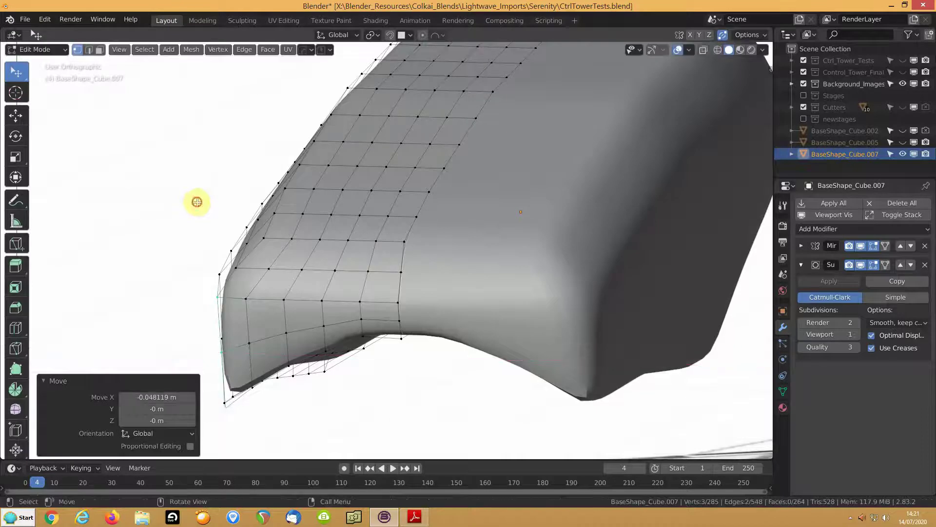
middle_click_drag(201, 211, 249, 216)
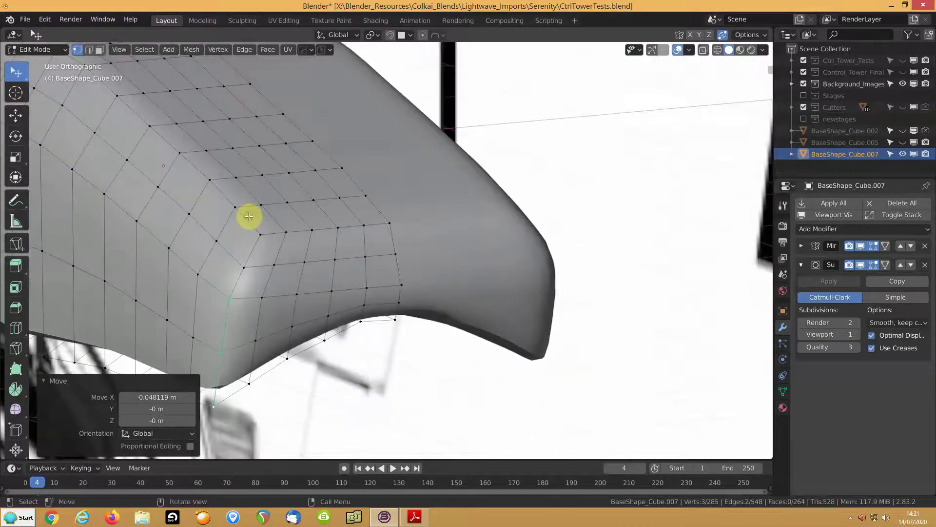
key("Tab")
scroll(264, 213, "down", 5)
scroll(298, 218, "up", 5)
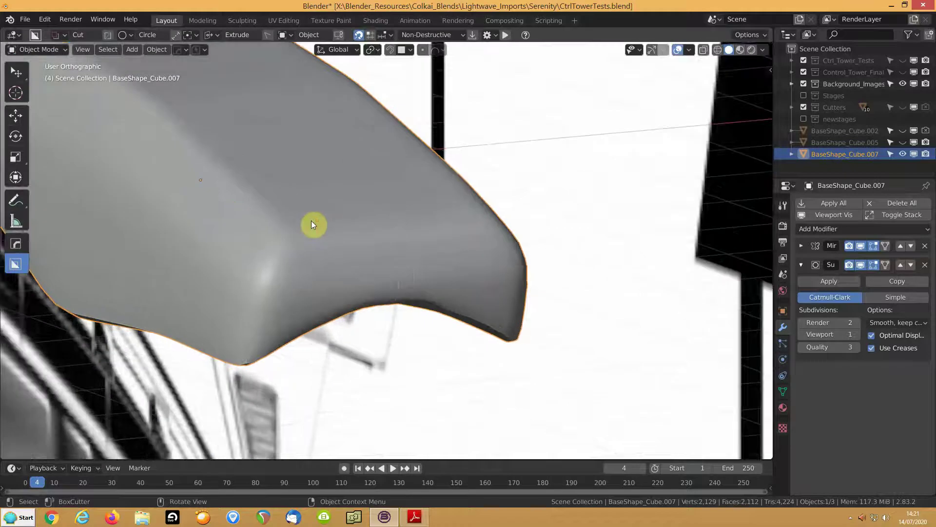
- Try moving the edge loop on the mirror seam -1.0133 m along X in edge editing, and undo that move
key("Tab")
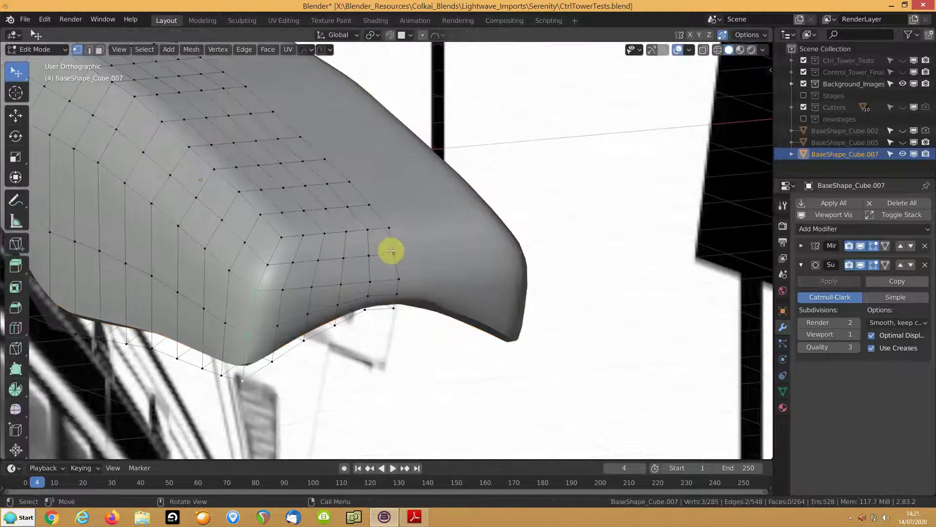
key("2")
left_click(392, 250, "alt")
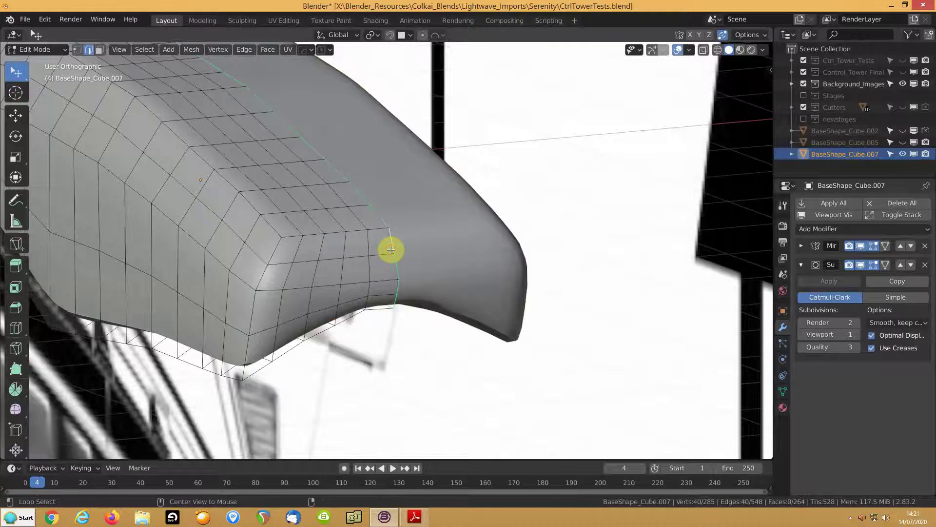
key("g")
key("x")
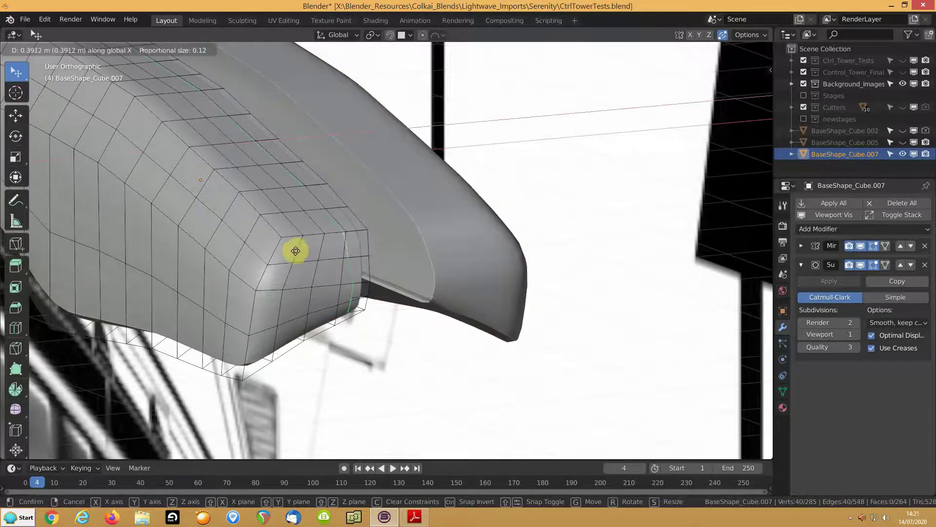
left_click(436, 233)
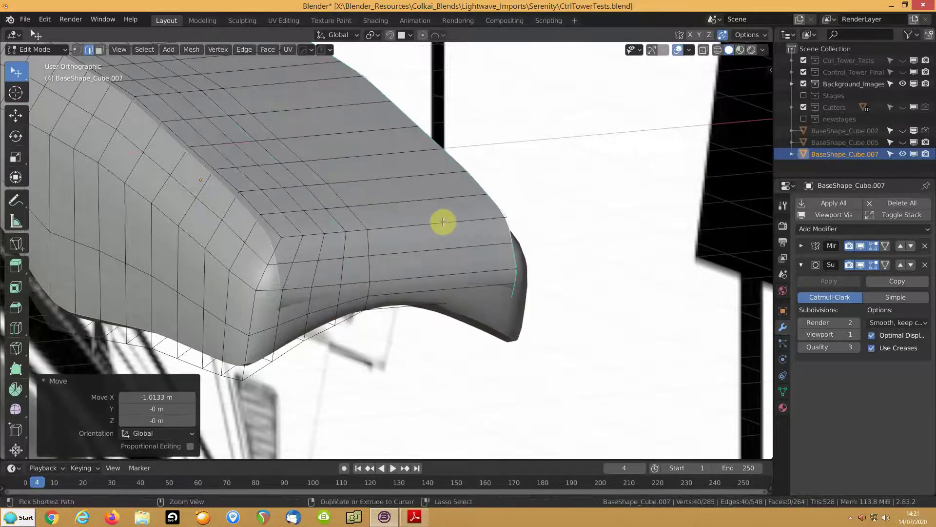
key("ctrl+z")
- Move the seam edge loop -0.059209 m along X and bring it back 0.06838 m to the mirror centre line
key("g")
key("x")
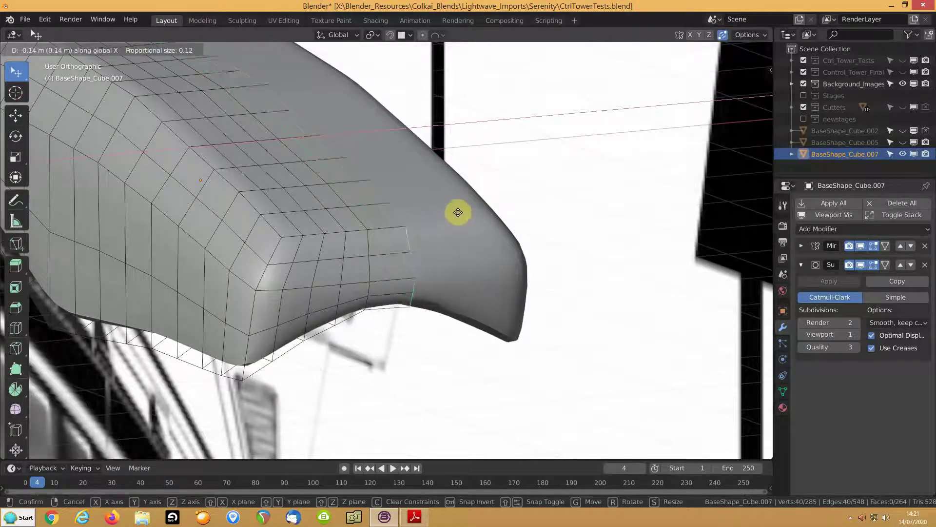
left_click(449, 214)
key("g")
key("x")
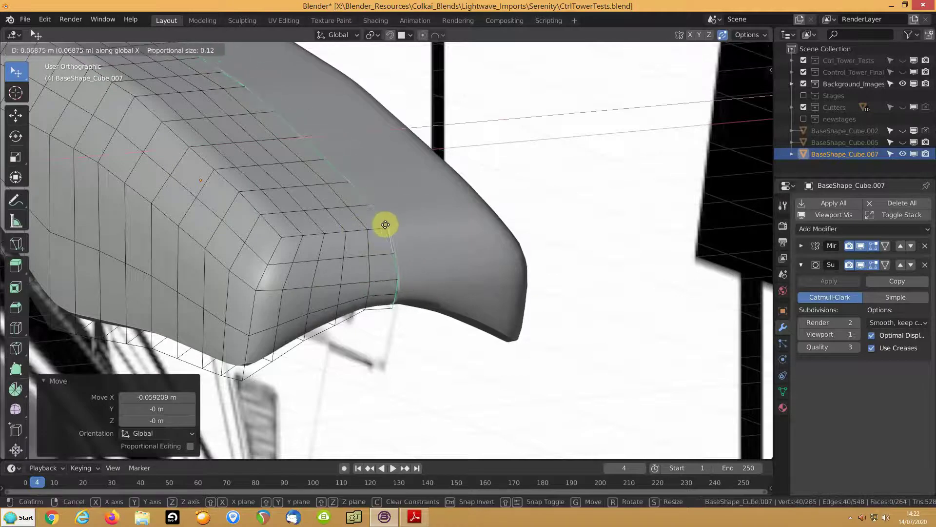
left_click(385, 225)
- Expand the Mirror modifier's settings and test clipping by moving the seam loop along X twice, by -0.88195 m and -0.62517 m
left_click(802, 248)
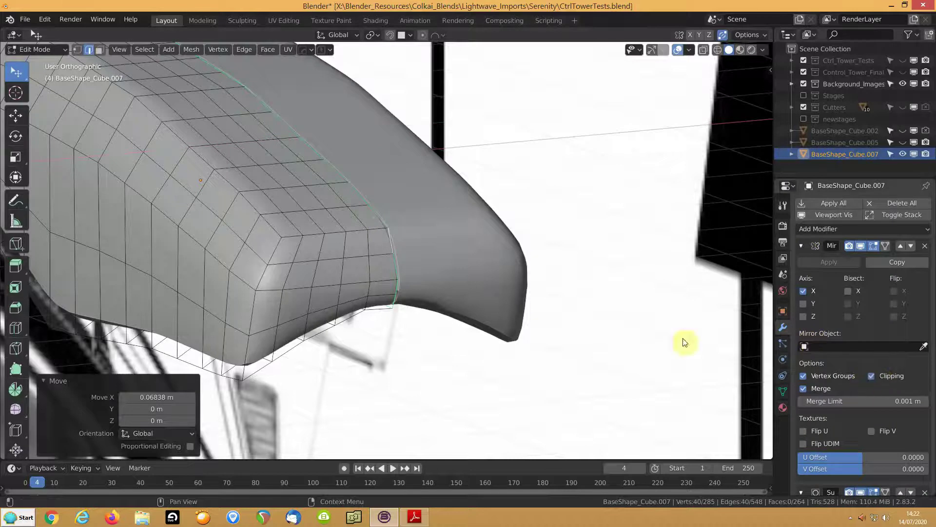
key("g")
key("x")
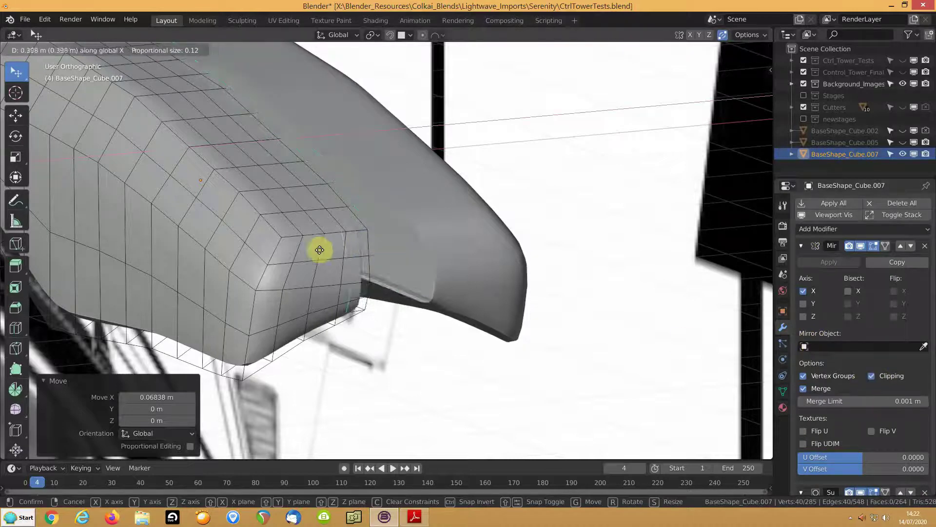
left_click(466, 232)
key("g")
key("x")
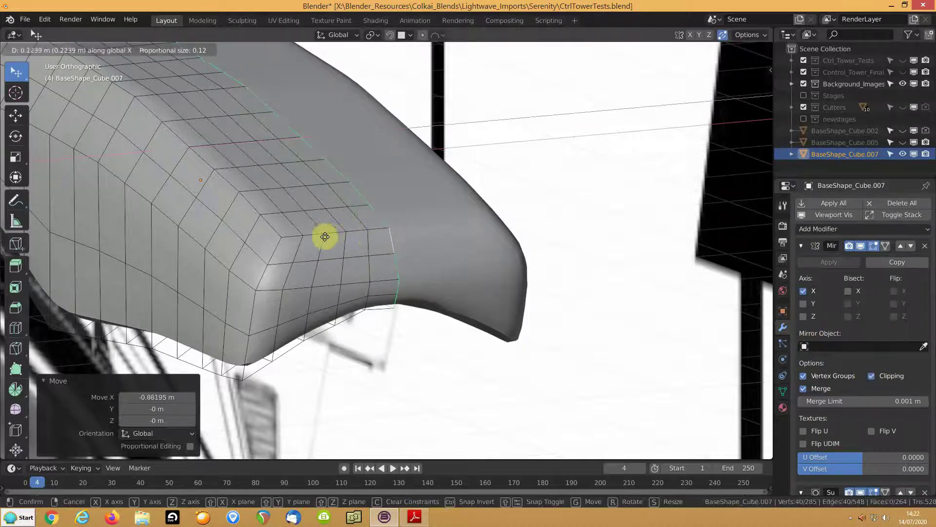
left_click(423, 218)
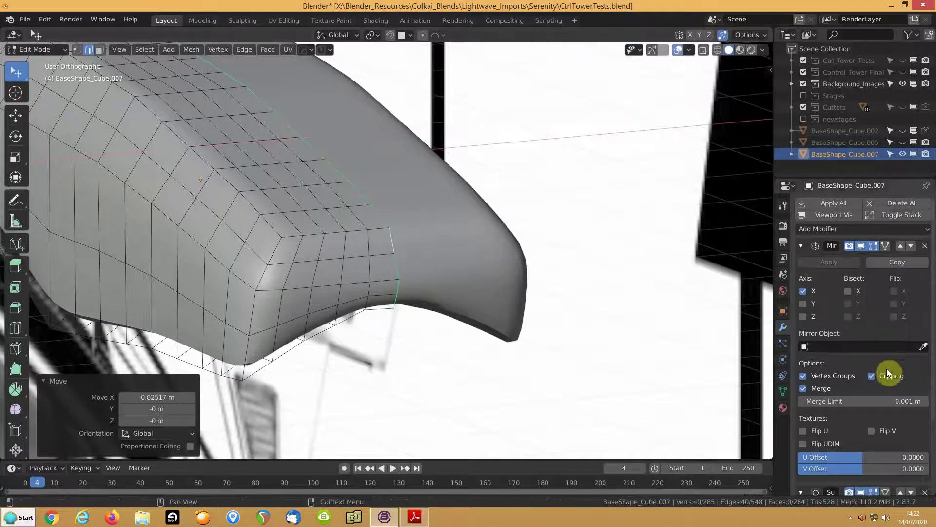
- Duplicate the tower top in place in Object Mode and move the copy to the newstages collection
middle_click_drag(512, 255, 435, 255)
key("Tab")
scroll(420, 263, "down", 3)
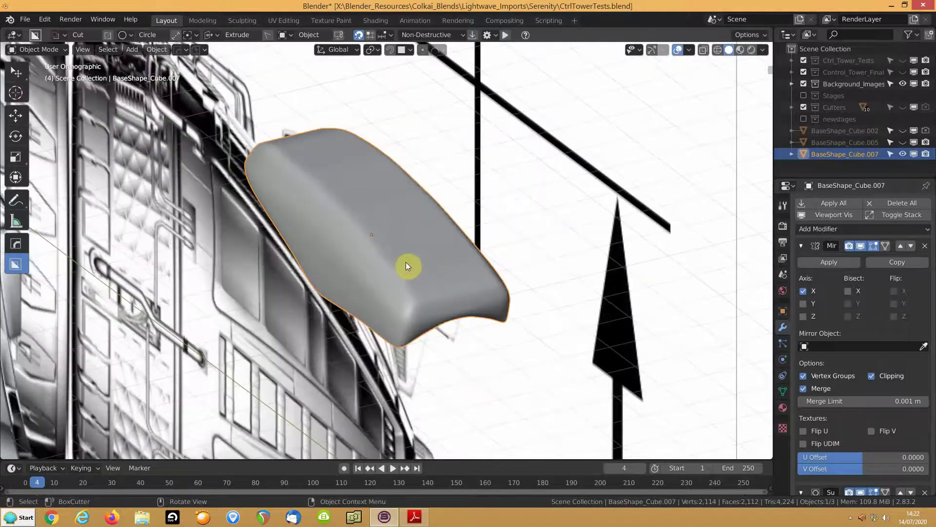
key("shift+d")
right_click(407, 263)
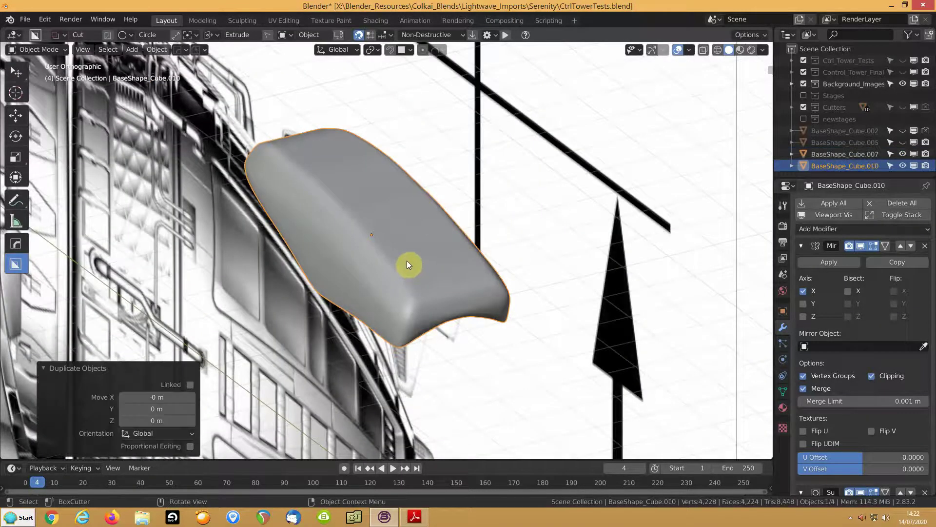
key("m")
left_click(406, 260)
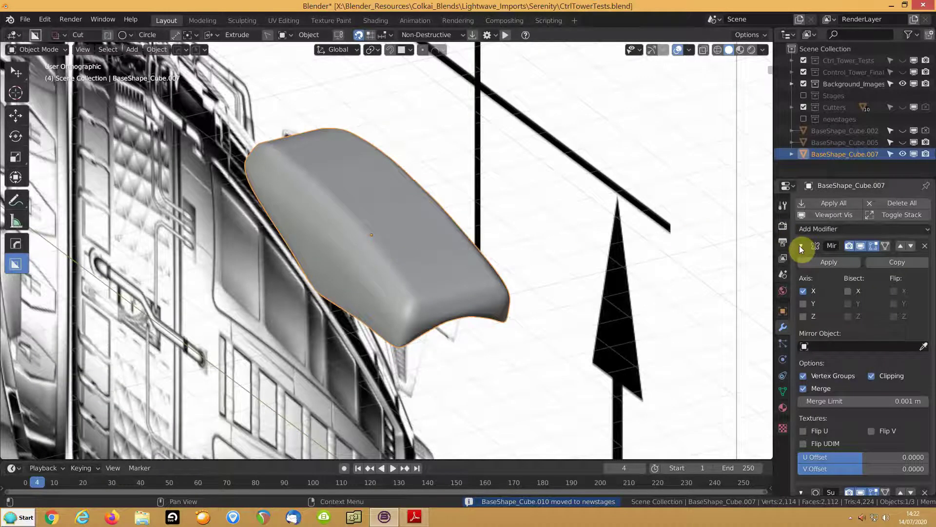
- Apply the Subdivision modifier while keeping Mirror live, collapse the Mirror settings and check the denser half mesh in Edit Mode
left_click(912, 245)
left_click(826, 243)
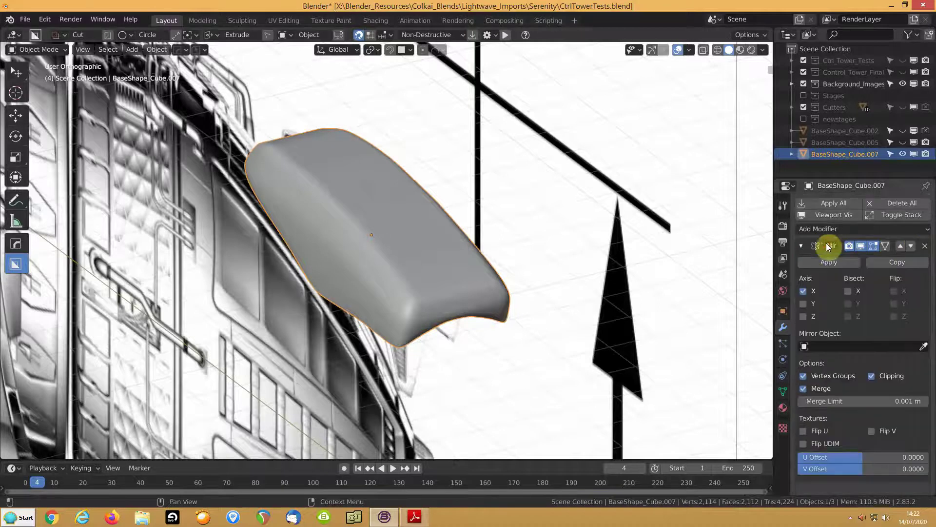
left_click(801, 245)
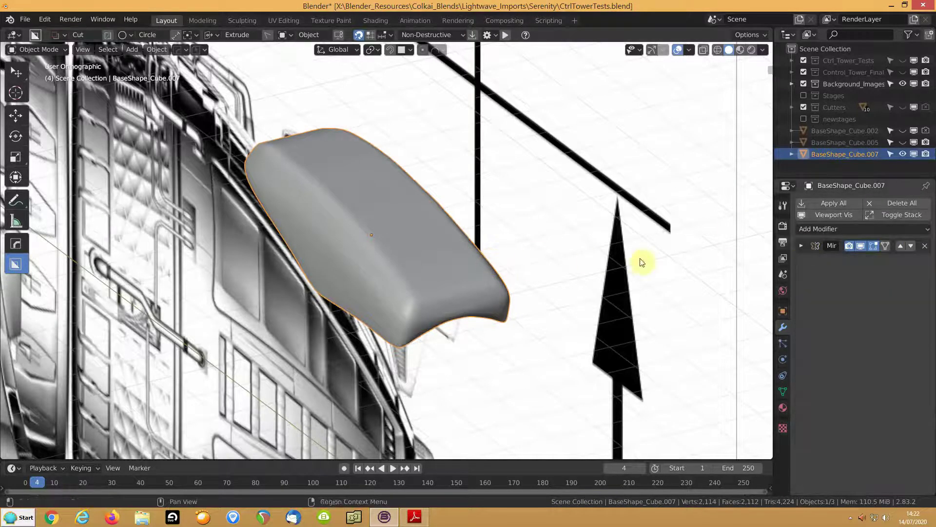
key("Tab")
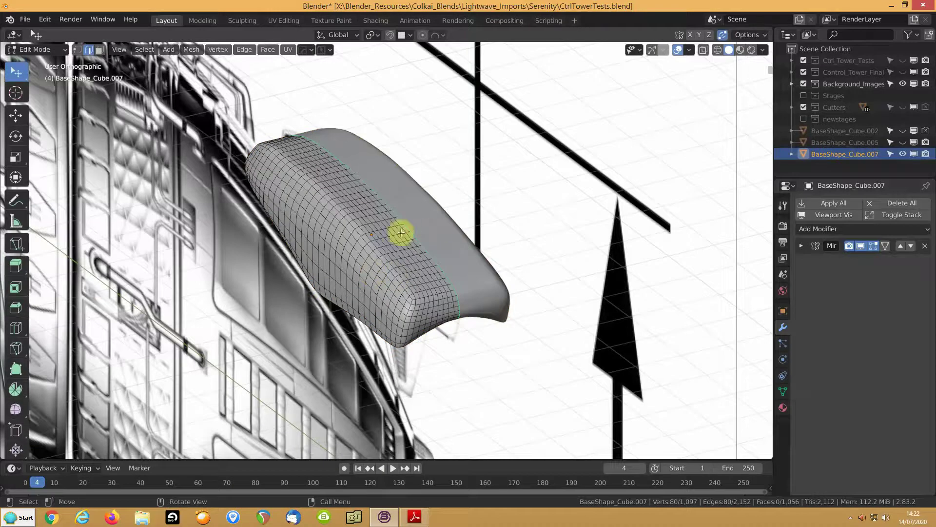
middle_click_drag(322, 225, 366, 232)
key("Tab")
- Try moving the whole tower top away from its place over the background drawings
scroll(344, 241, "up", 4)
middle_click_drag(425, 203, 443, 206)
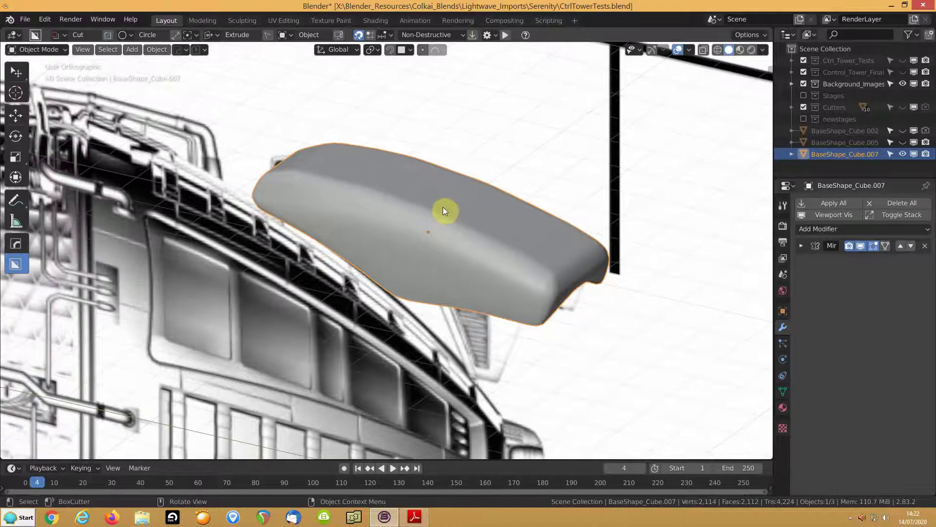
key("g")
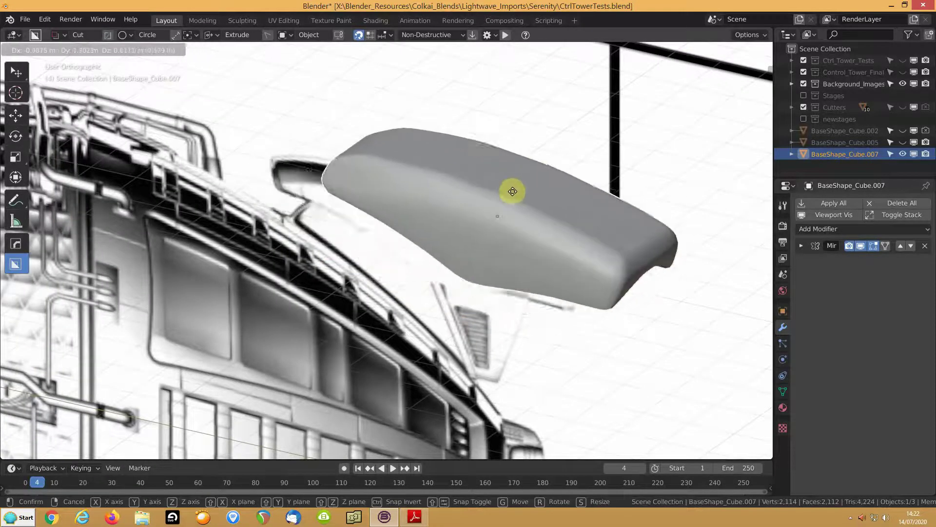
left_click(475, 210)
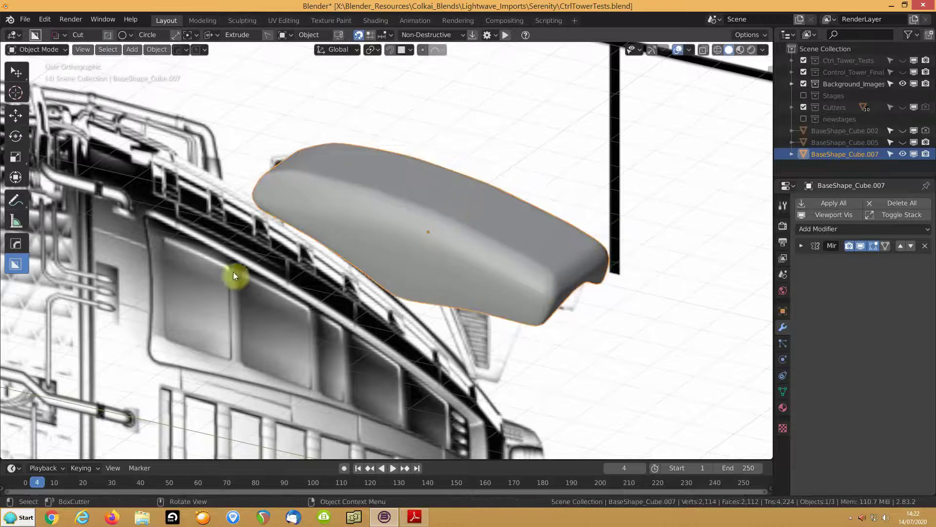
- Save the blend file and turn on the Screencast Keys display
key("n")
key("ctrl+s")
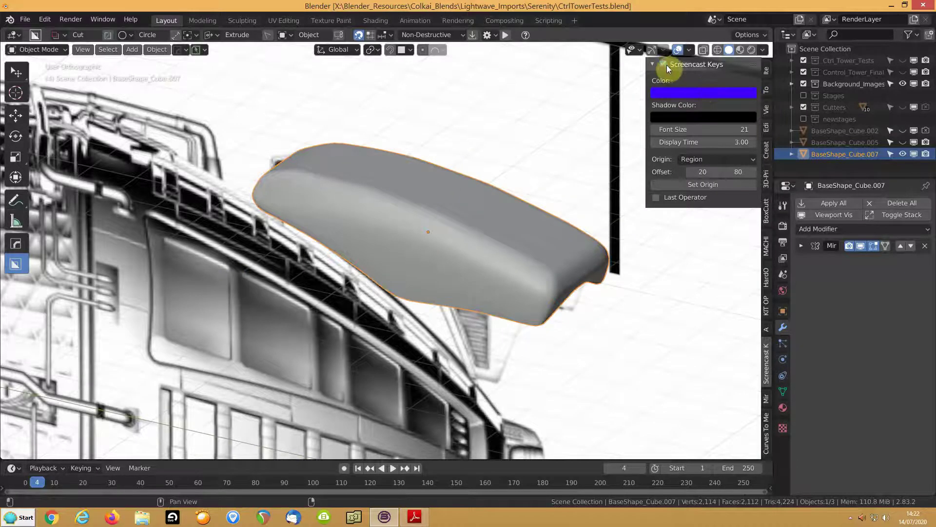
key("n")
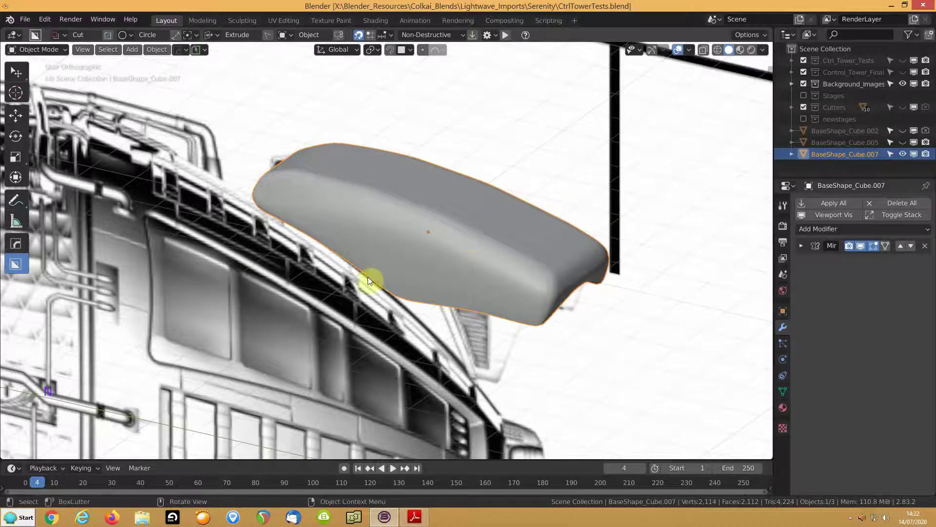
- Inspect the tower top from the other side and show it in wireframe from the top orthographic view
middle_click_drag(438, 259, 377, 243)
scroll(450, 253, "up", 2)
scroll(450, 253, "up", 1)
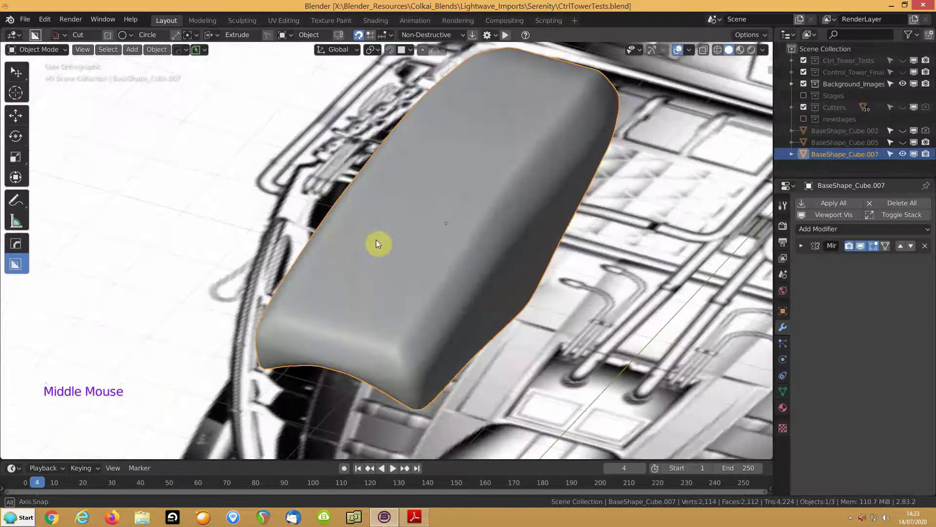
middle_click_drag(429, 218, 412, 229, "ctrl")
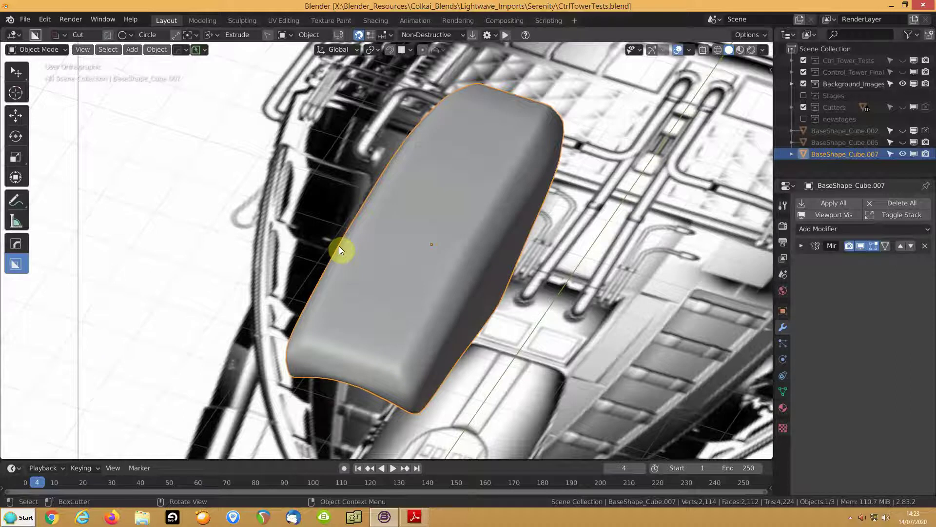
key("shift+z")
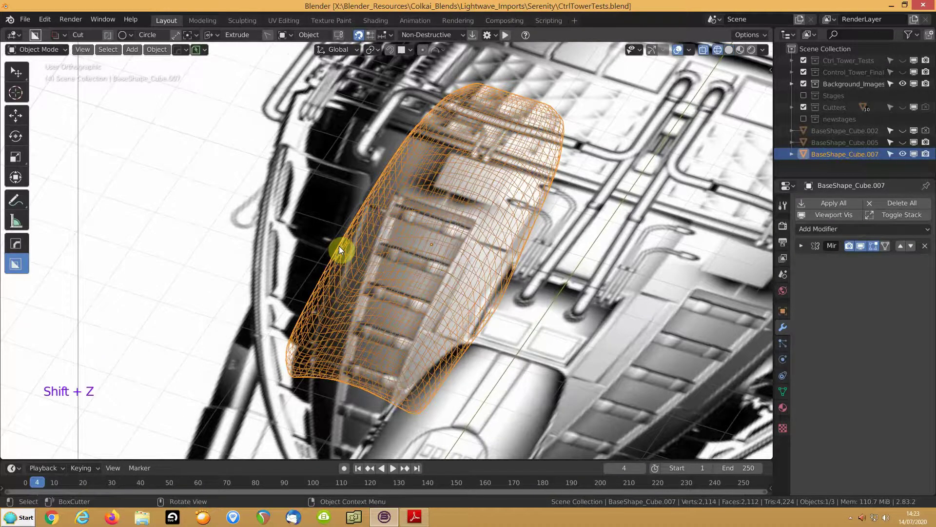
key("KP_7")
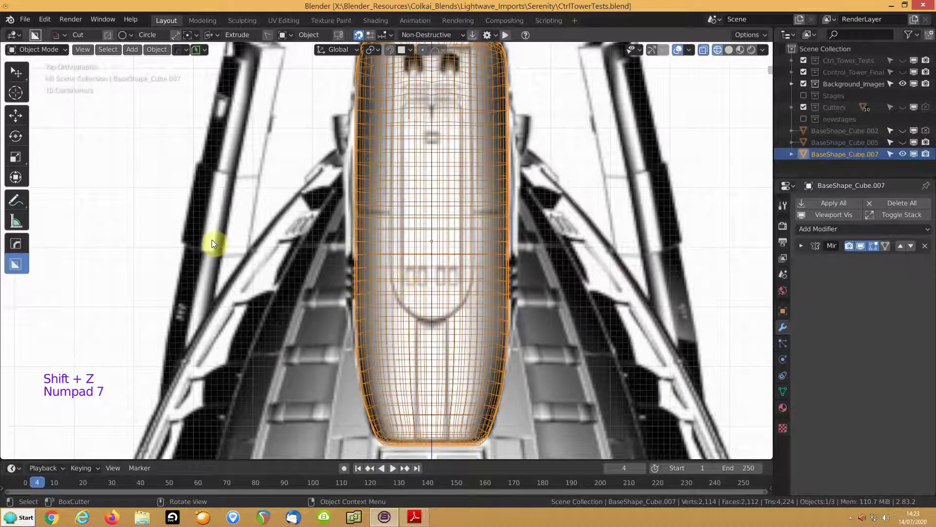
- Select the tower top and snap the 3D cursor to its origin
left_click(438, 248)
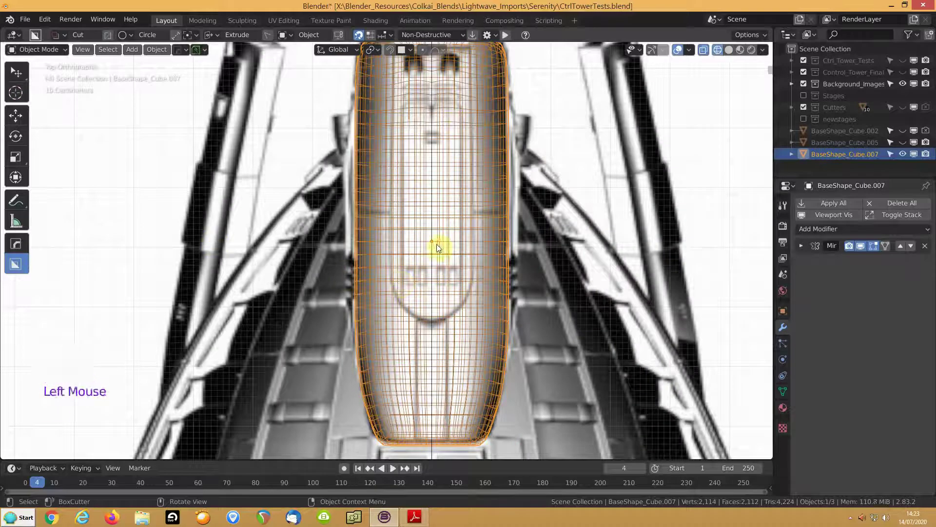
key("shift+s")
left_click(523, 241)
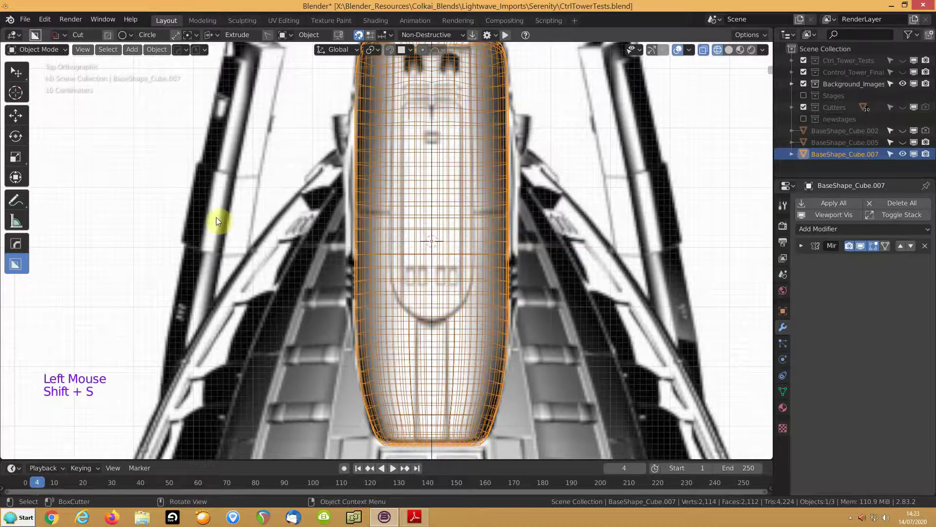
key("shift+a")
mouse_move(216, 218)
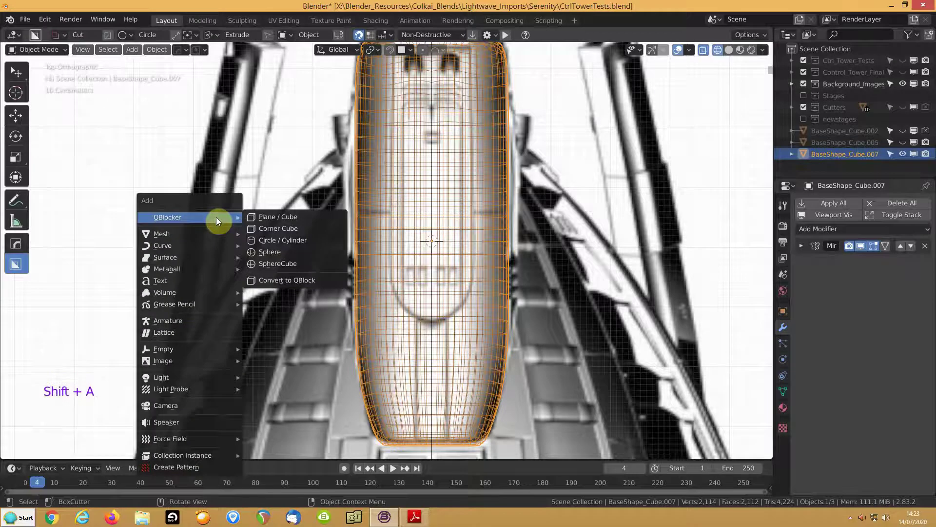
left_click(264, 228)
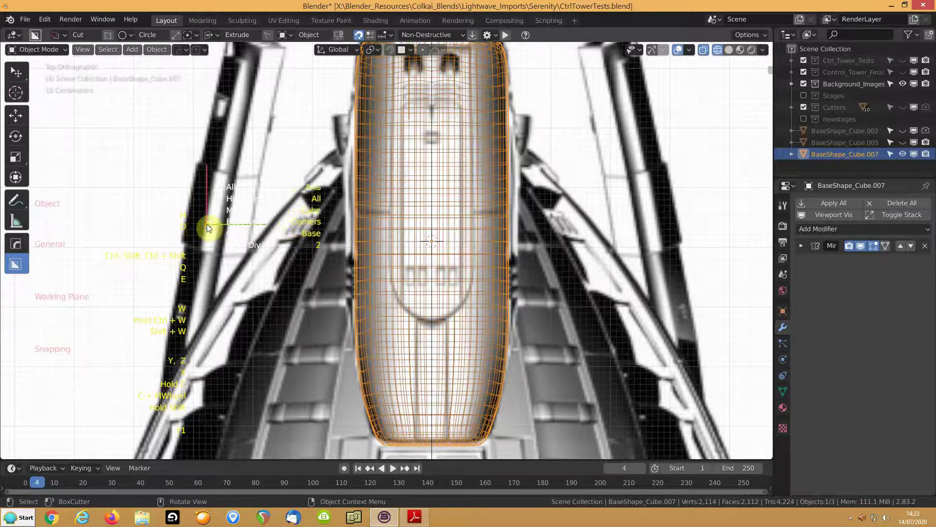
- Add a mesh cube at the 3D cursor and scale it 0.676 on X and about 1.38 on Y to match the drawn panel
key("shift+a")
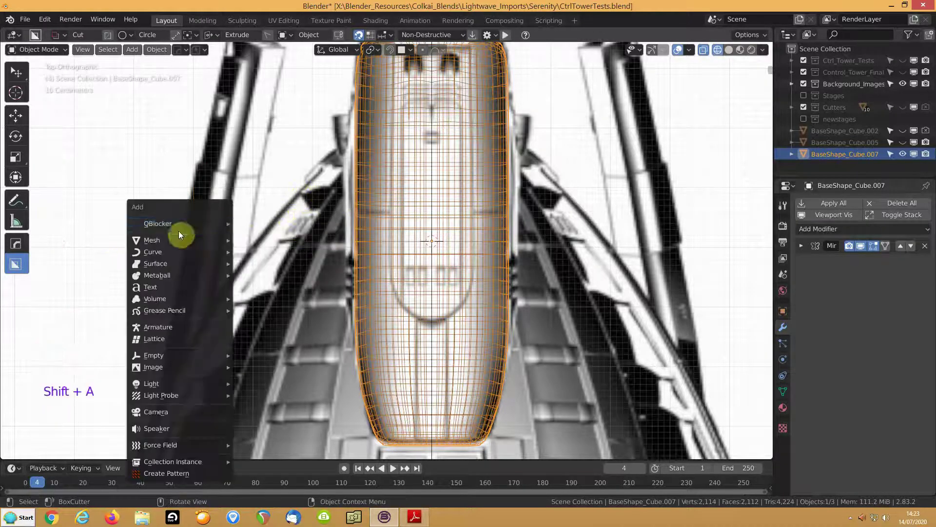
mouse_move(176, 240)
left_click(265, 284)
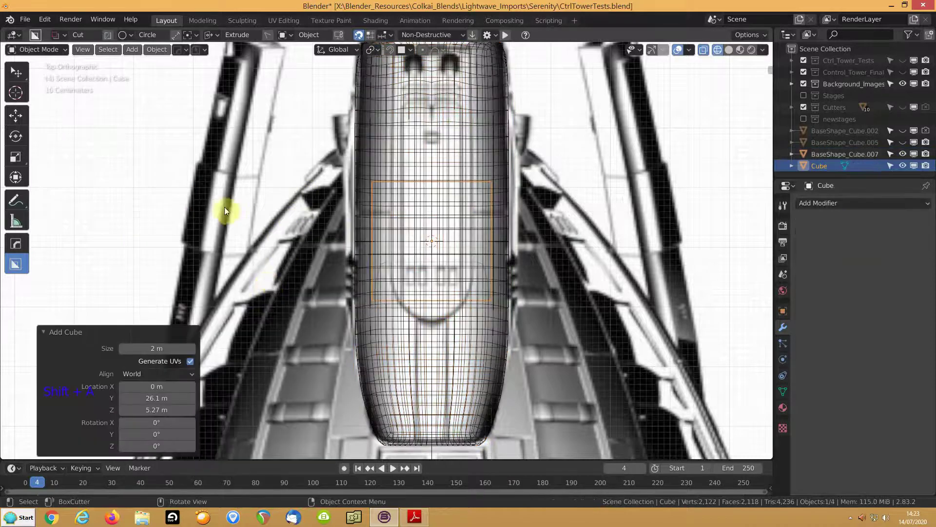
key("s")
key("x")
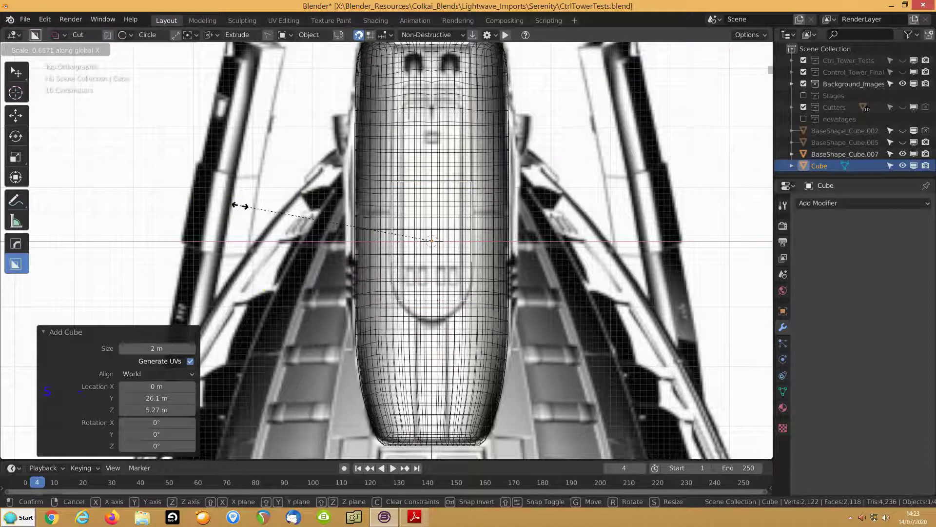
left_click(237, 209)
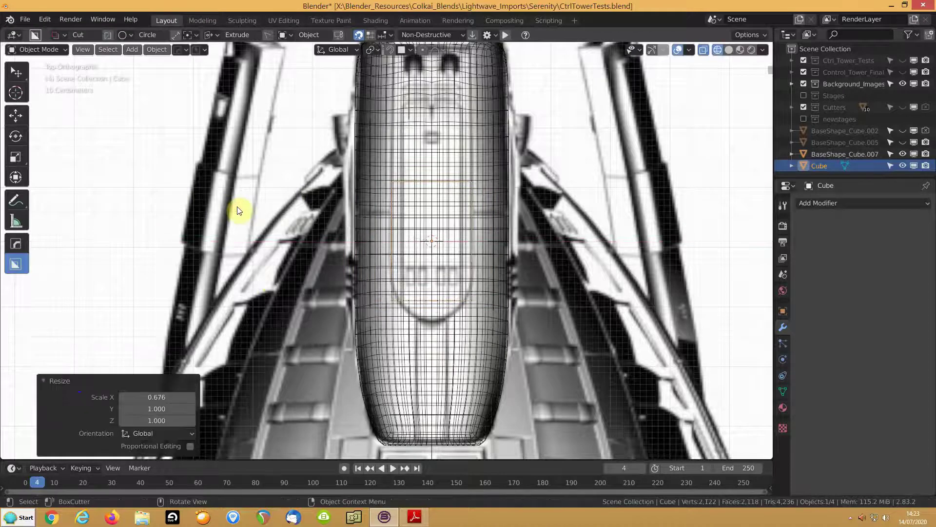
key("s")
key("y")
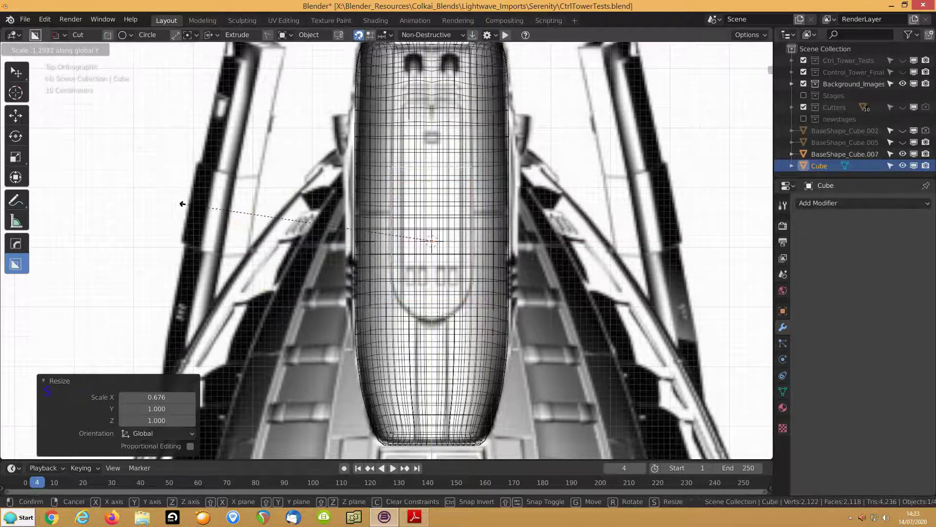
left_click(161, 204)
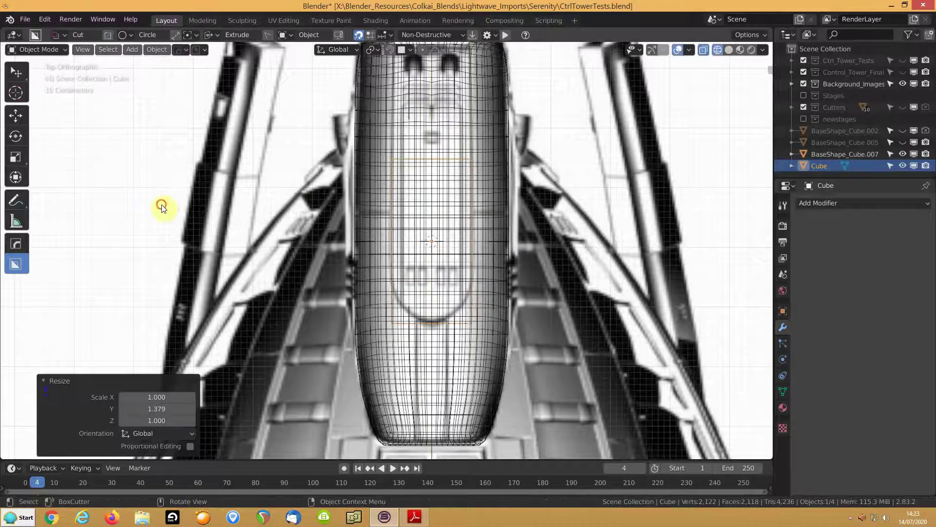
- Move the cube's straight end face about 3.15 m along Y, past the end of the tower top
key("Tab")
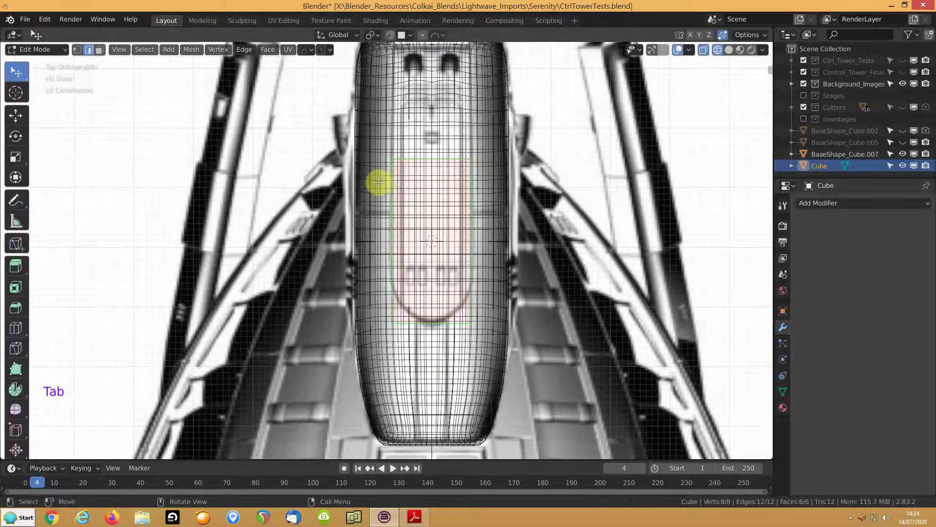
key("3")
left_click(432, 159)
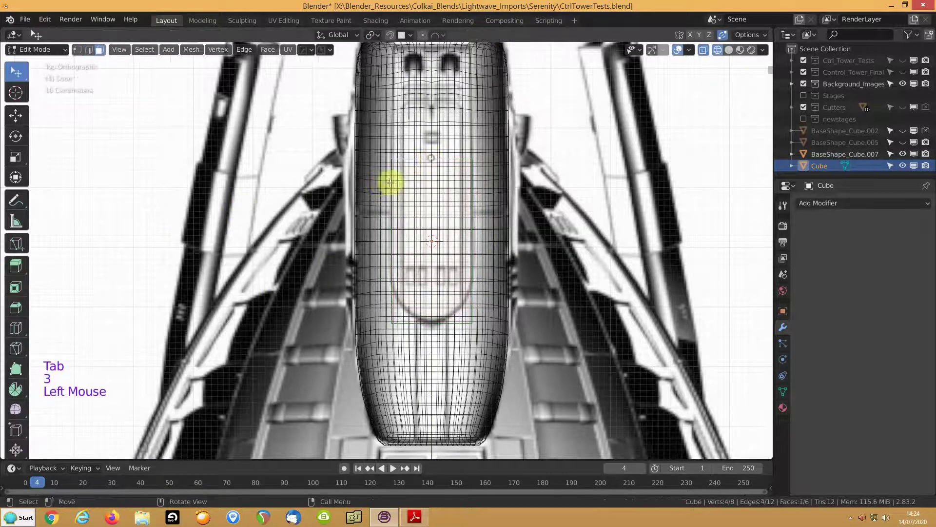
scroll(335, 196, "down", 2)
key("g")
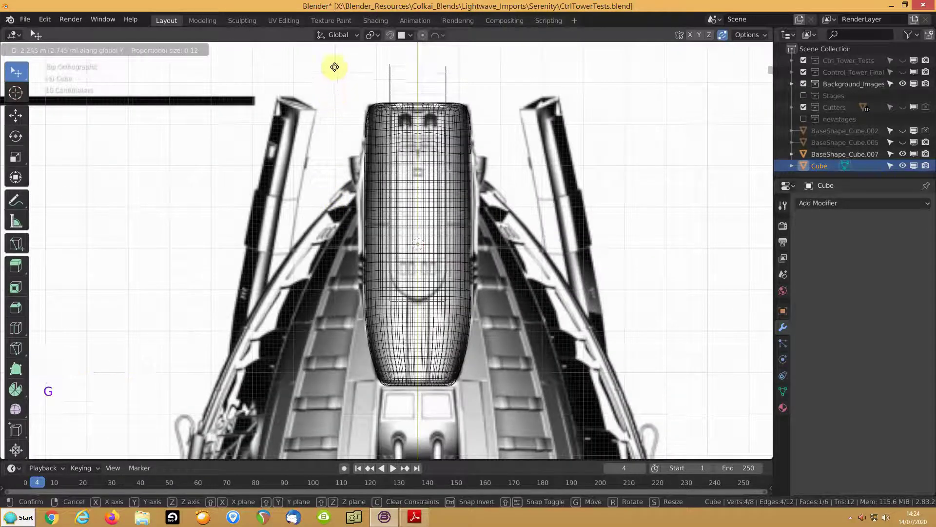
left_click(333, 61)
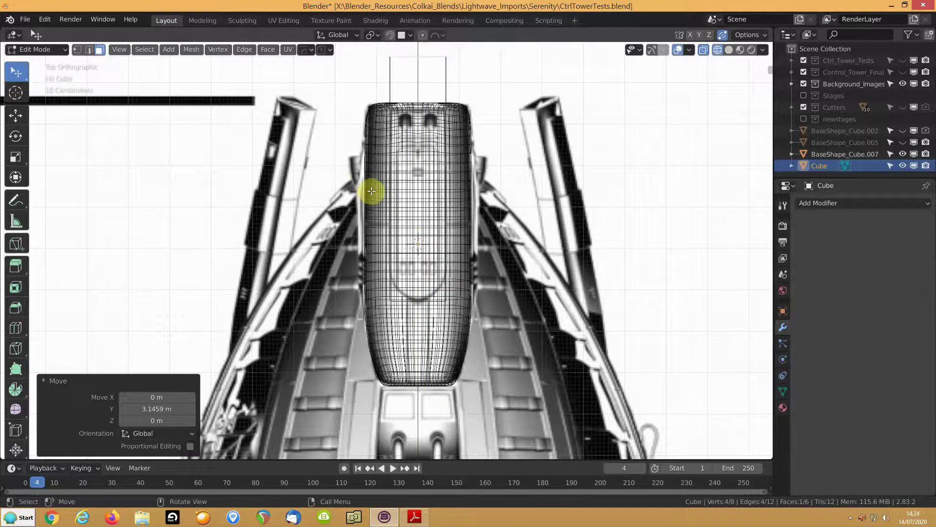
- In the right orthographic view, raise the cube's top face about 0.32 m so it clears the tower top
key("KP_3")
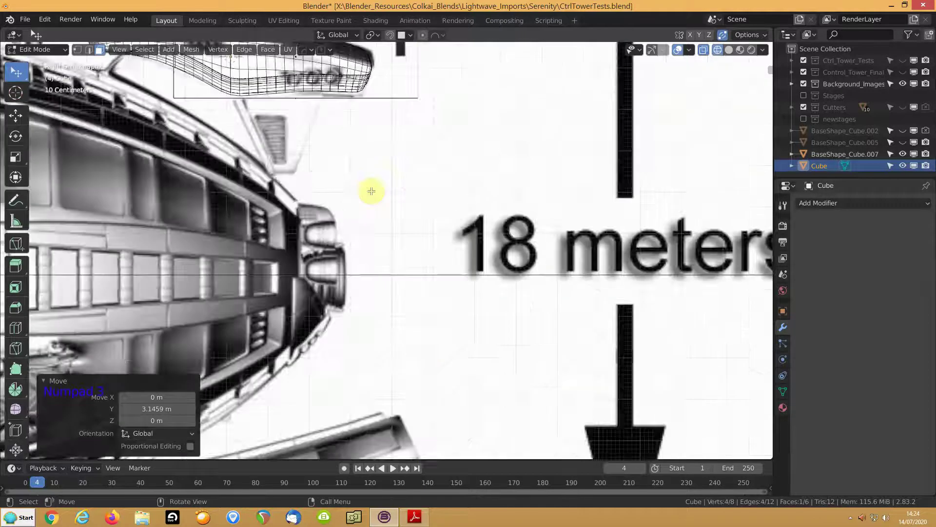
middle_click_drag(371, 191, 424, 324, "shift")
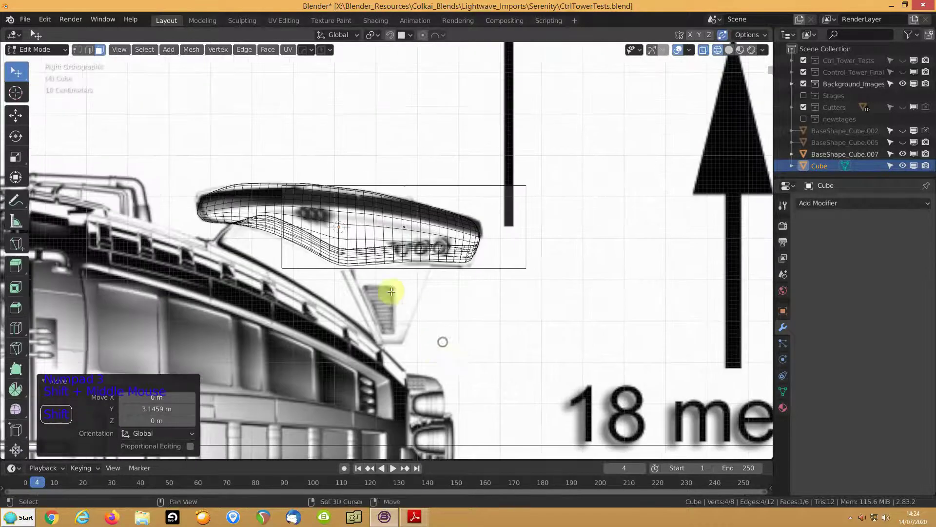
left_click(404, 185)
key("g")
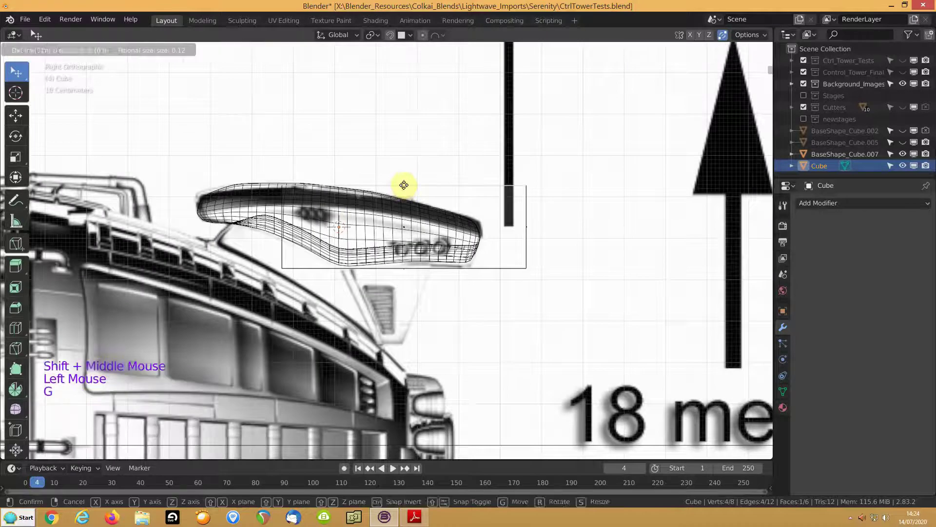
left_click(403, 171)
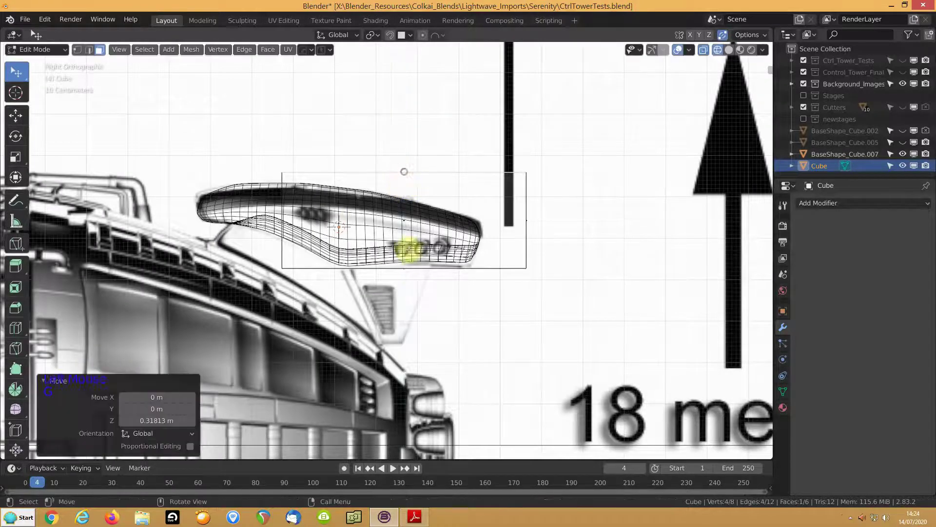
- Shear the cube's bottom face by about 0.217 and raise it about 1.03 m to follow the slope in the side drawing
left_click(404, 268)
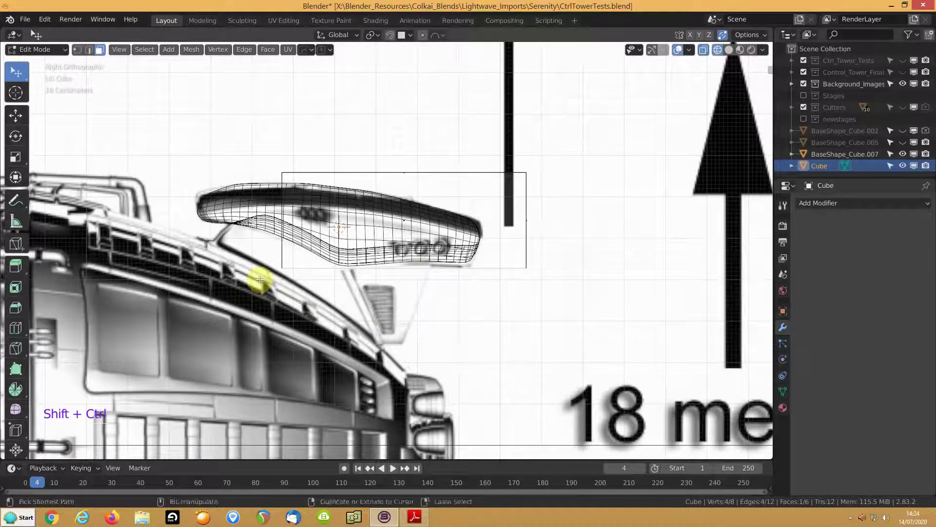
key("shift+ctrl+alt+s")
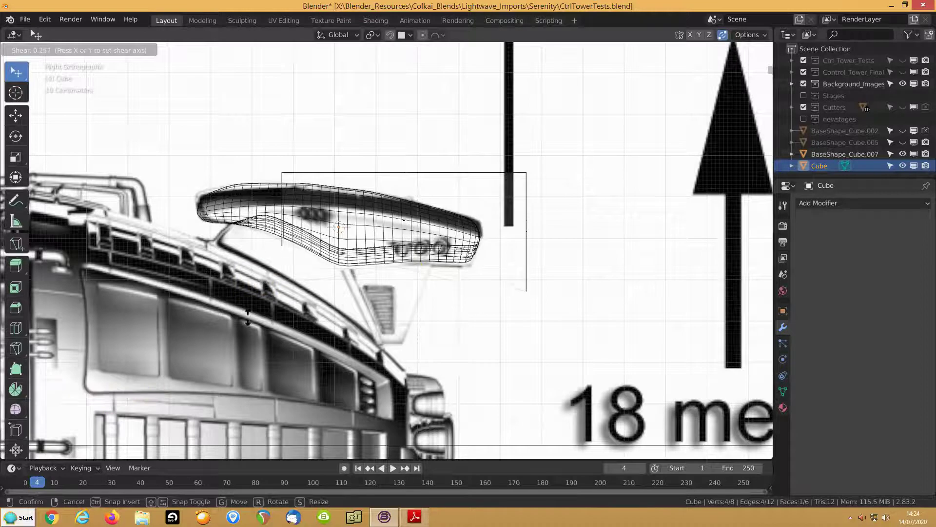
left_click(249, 325)
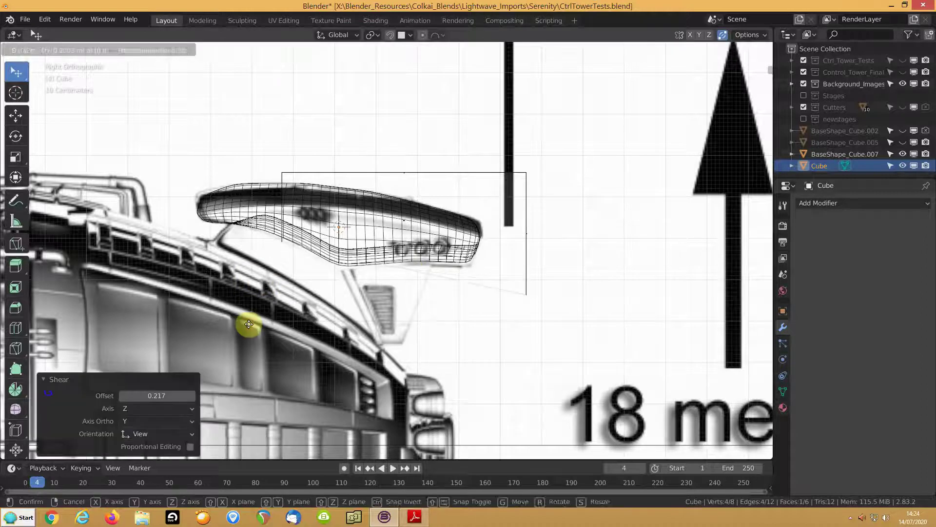
key("g")
key("z")
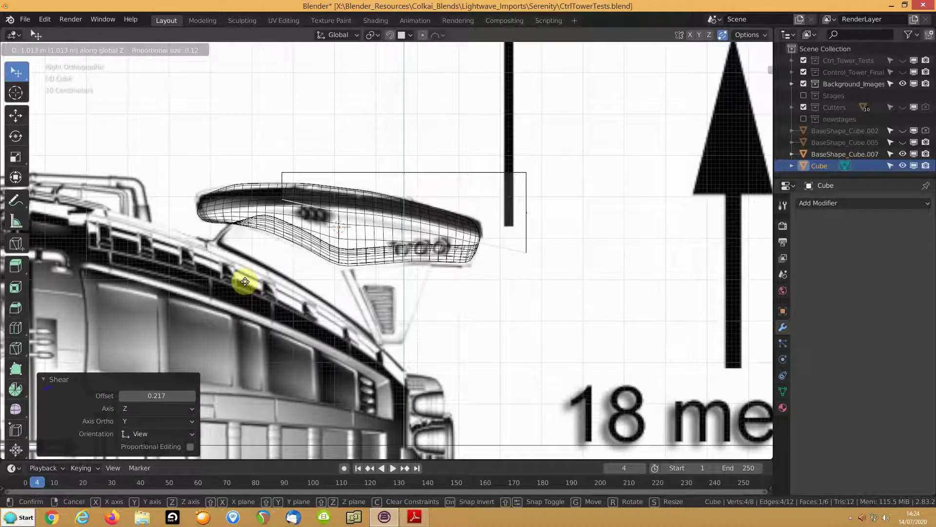
left_click(245, 280)
key("shift+ctrl+alt+s")
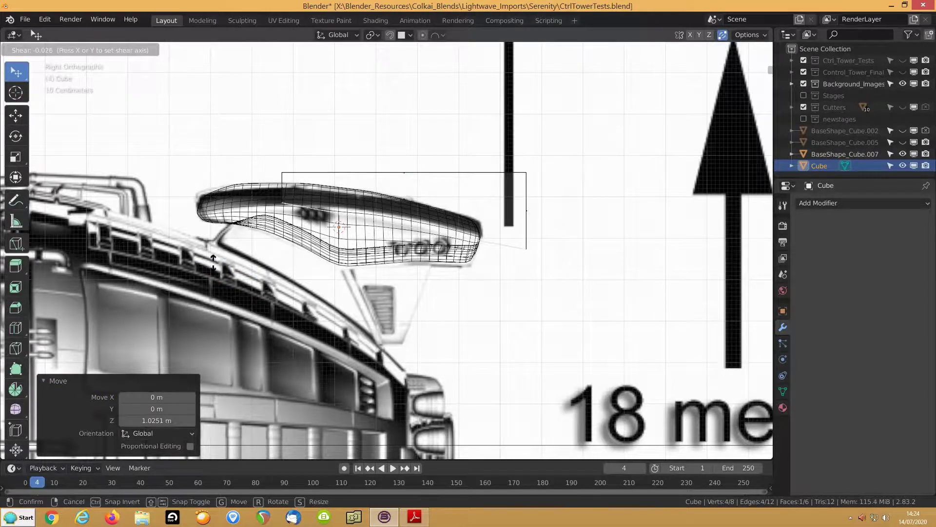
left_click(213, 262)
key("Tab")
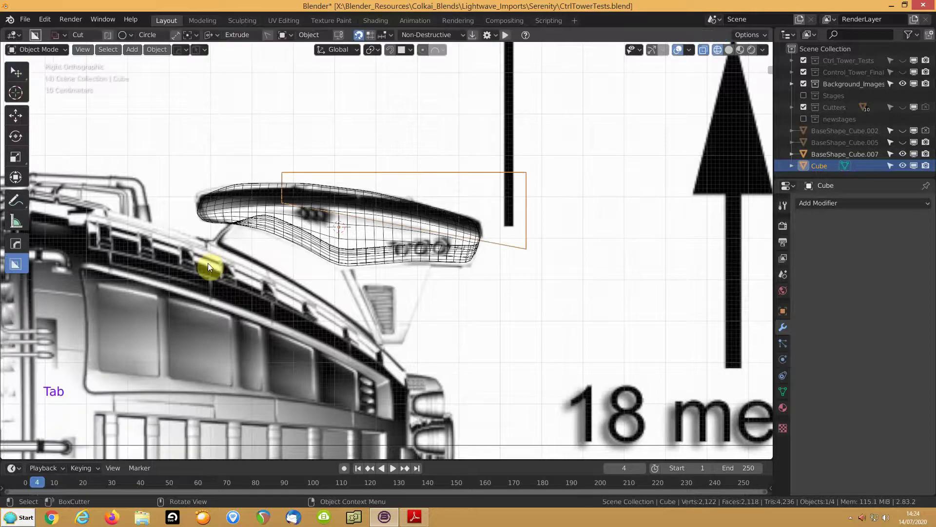
- Set the mean bevel weight to 1.00 on the two vertical edges at the cube's end inside the tower top
middle_click_drag(208, 262, 341, 220)
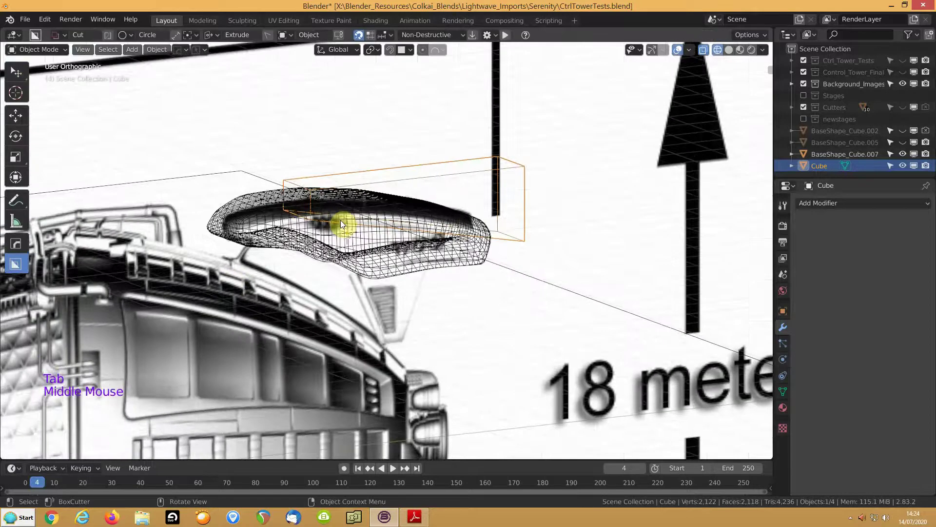
key("Tab")
left_click(304, 201)
key("2")
left_click(302, 202)
left_click(280, 195, "shift")
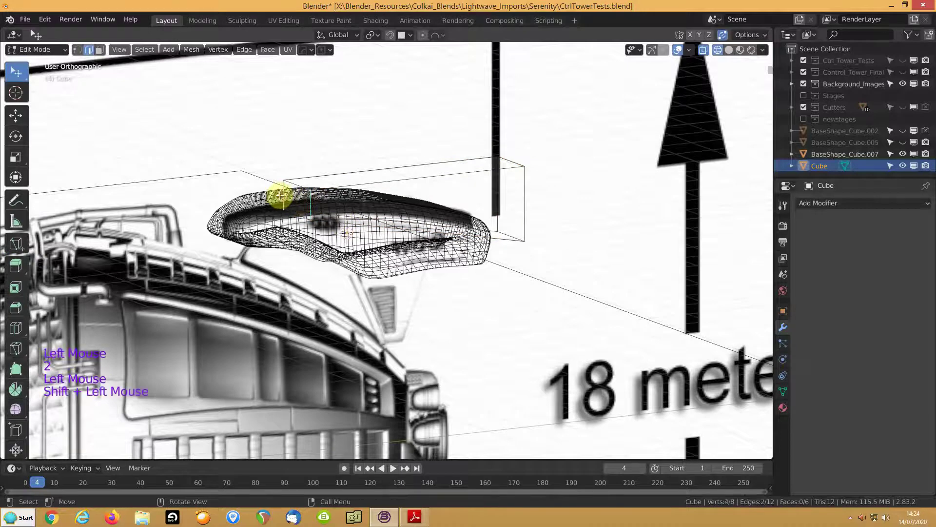
key("n")
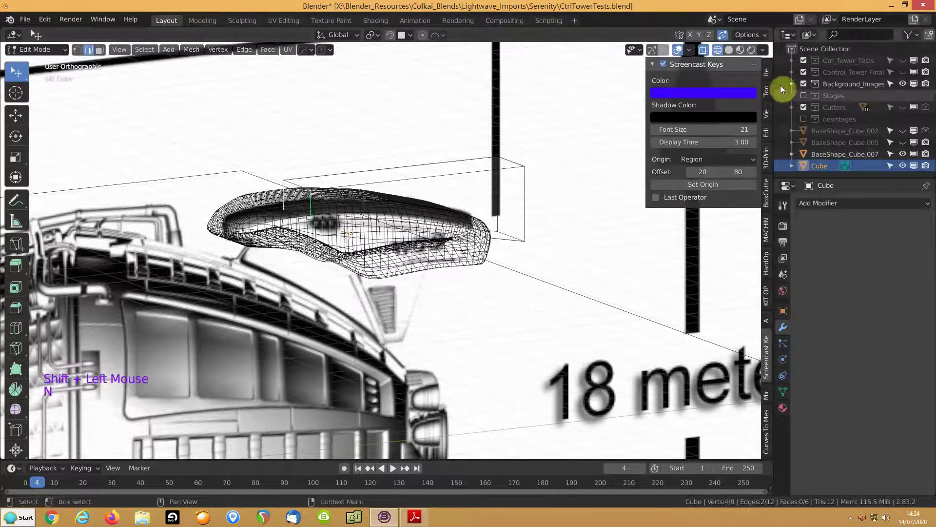
left_click(766, 71)
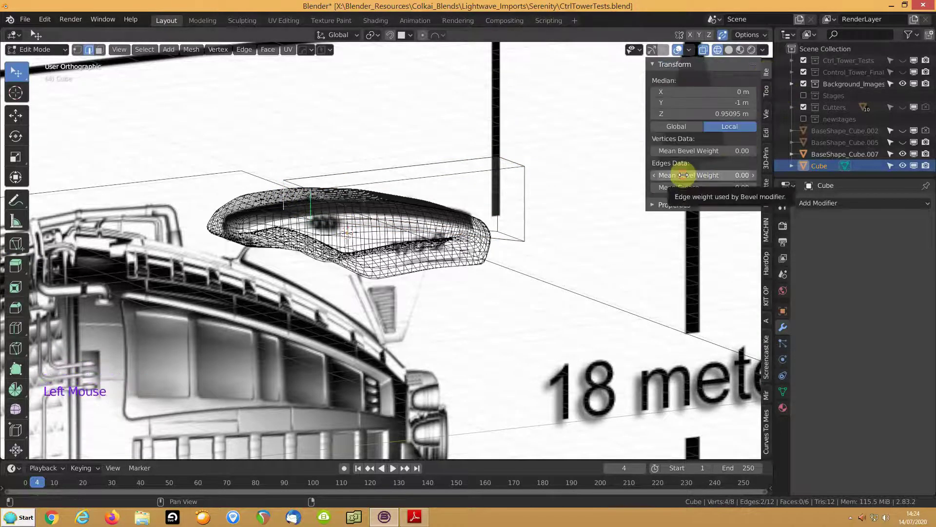
left_click_drag(684, 175, 731, 175)
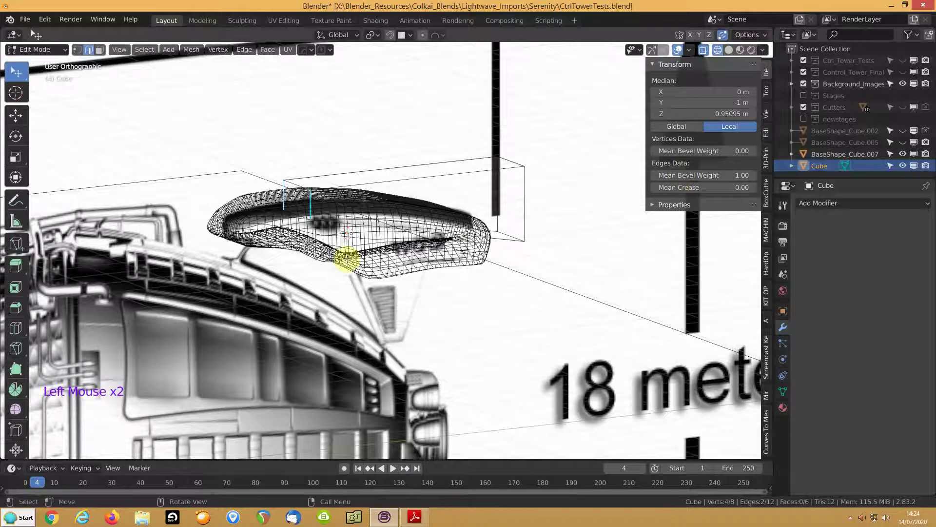
key("Tab")
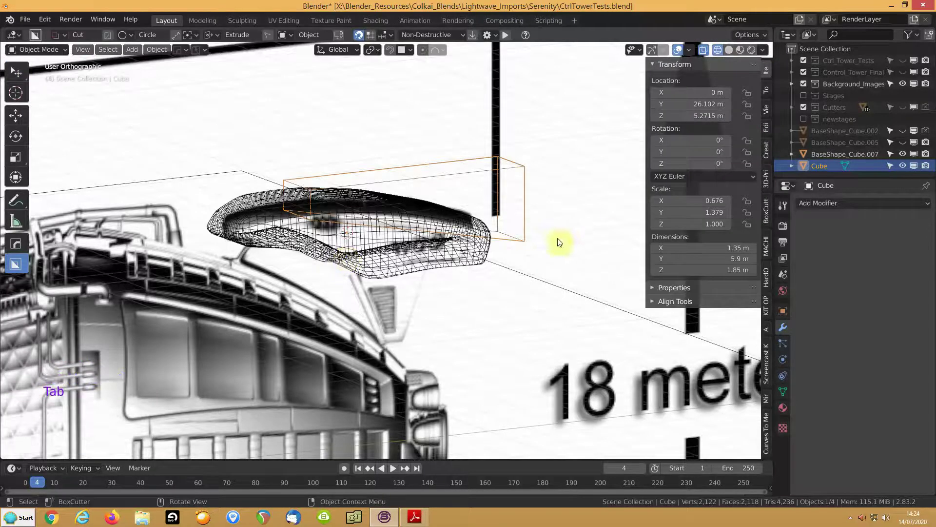
- Add a Bevel modifier to the cube limited by weight, with a 1.52 m offset and 8 segments, matching the drawn rounded outline
left_click(819, 204)
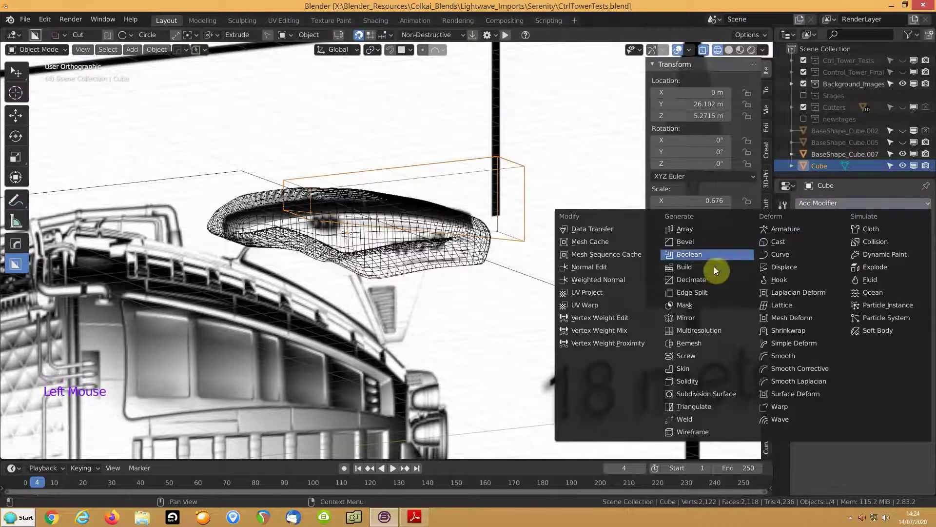
left_click(693, 242)
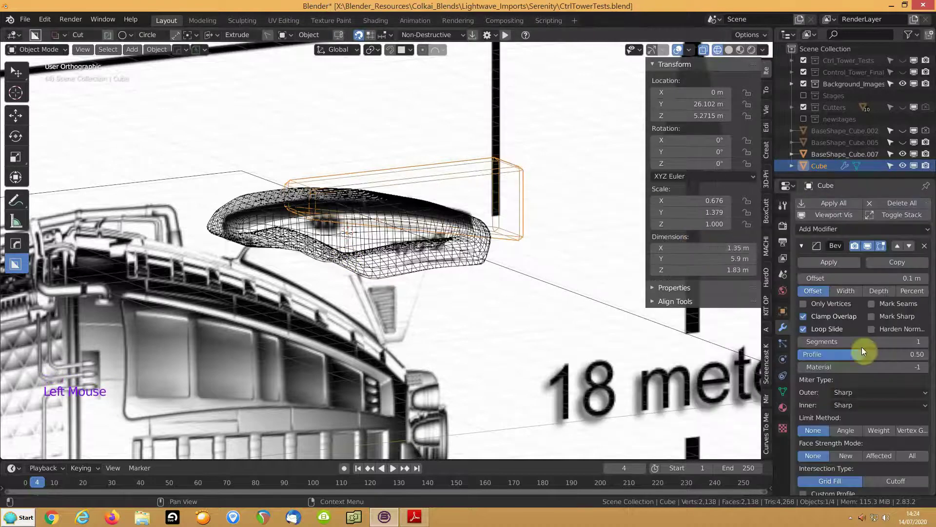
left_click(880, 431)
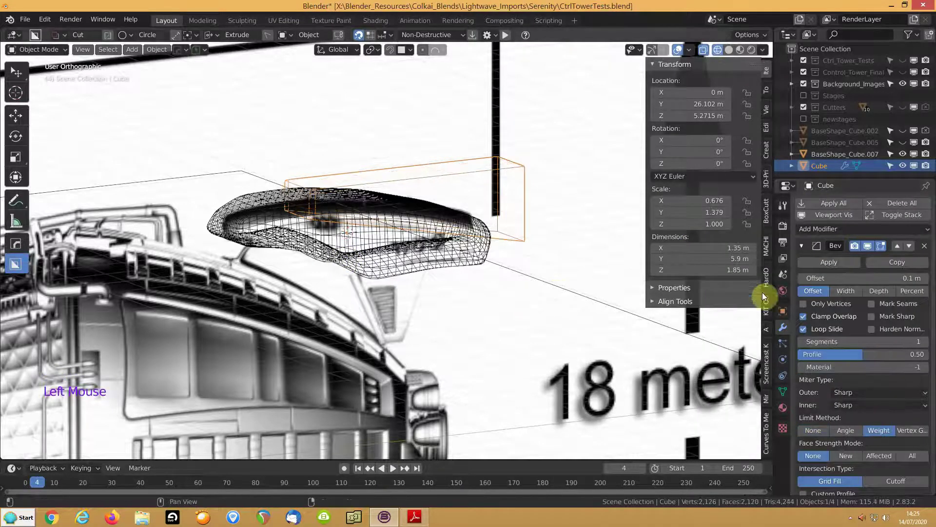
left_click_drag(827, 278, 893, 279)
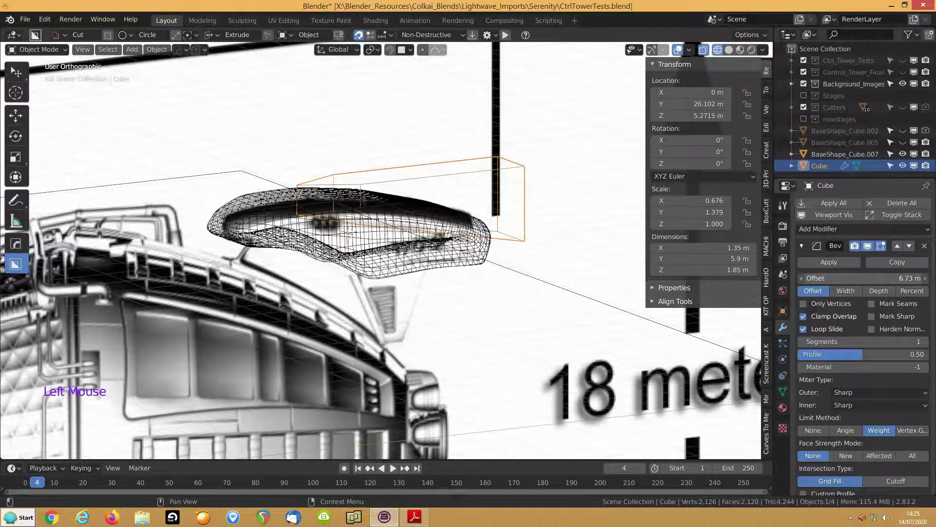
left_click_drag(893, 279, 831, 279)
left_click_drag(868, 341, 907, 342)
middle_click_drag(386, 206, 428, 260)
key("KP_7")
scroll(430, 270, "up", 2)
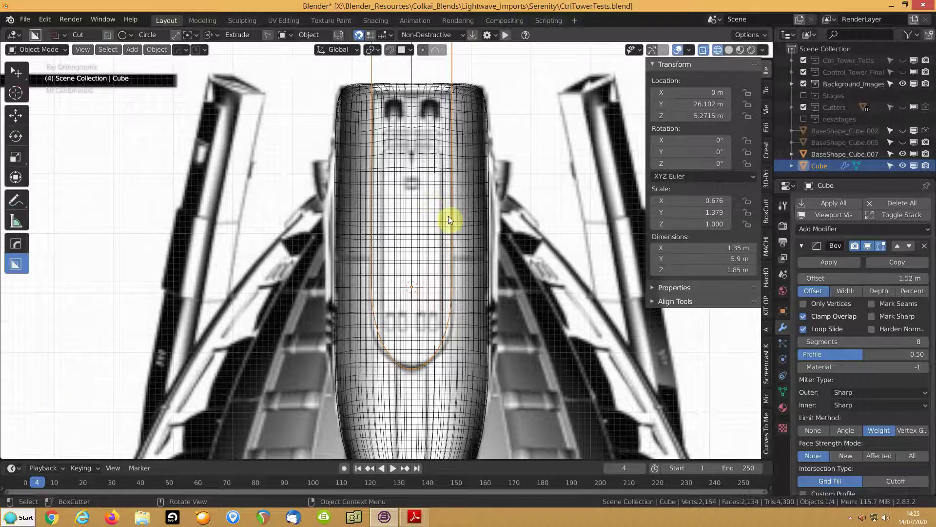
- Apply the cube's scale so the bevel rounds its end evenly
key("Tab")
key("Tab")
key("ctrl+a")
left_click(430, 239)
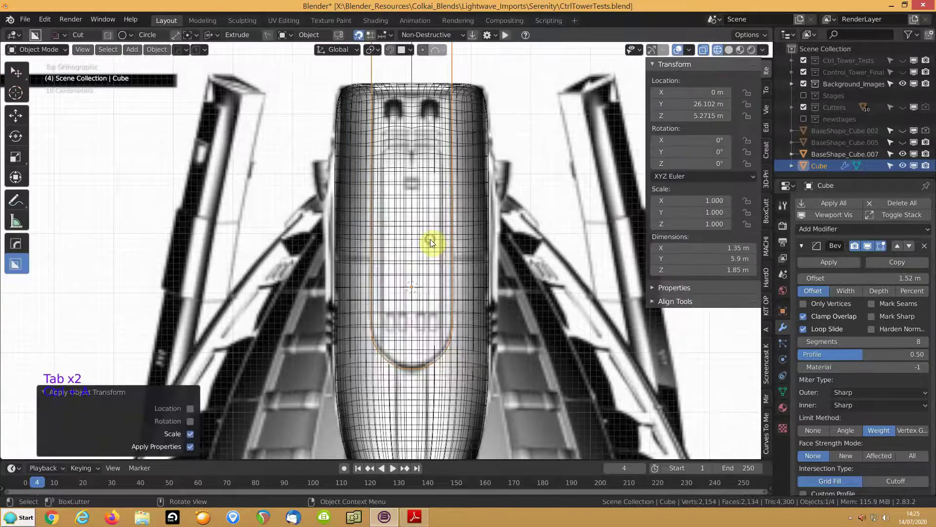
scroll(379, 359, "up", 1)
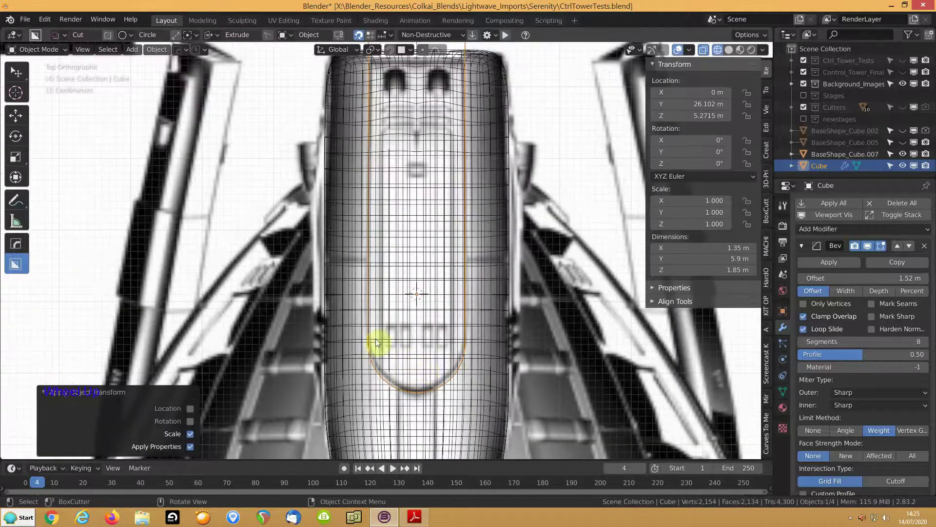
- Undo the cube's scale application to compare the rounded end, and reapply the scale
middle_click_drag(424, 370, 435, 273, "shift")
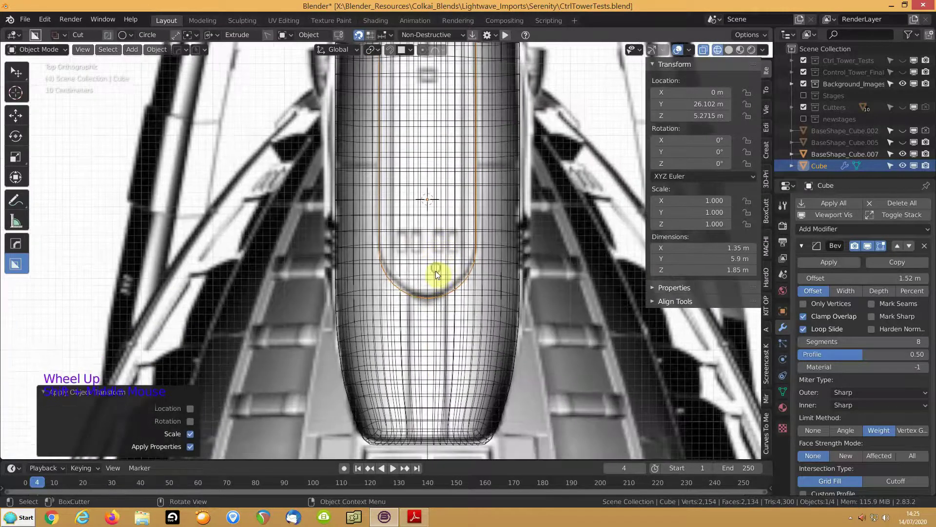
key("ctrl+z")
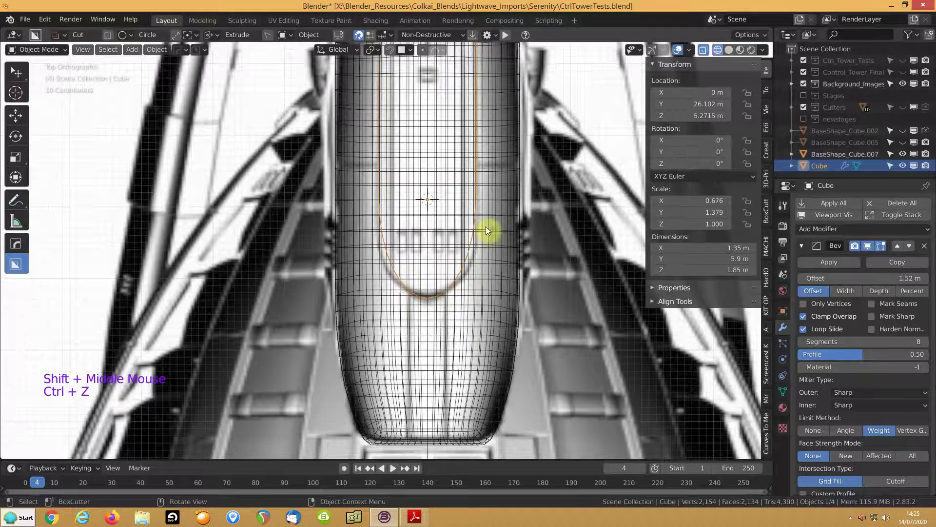
key("shift+z")
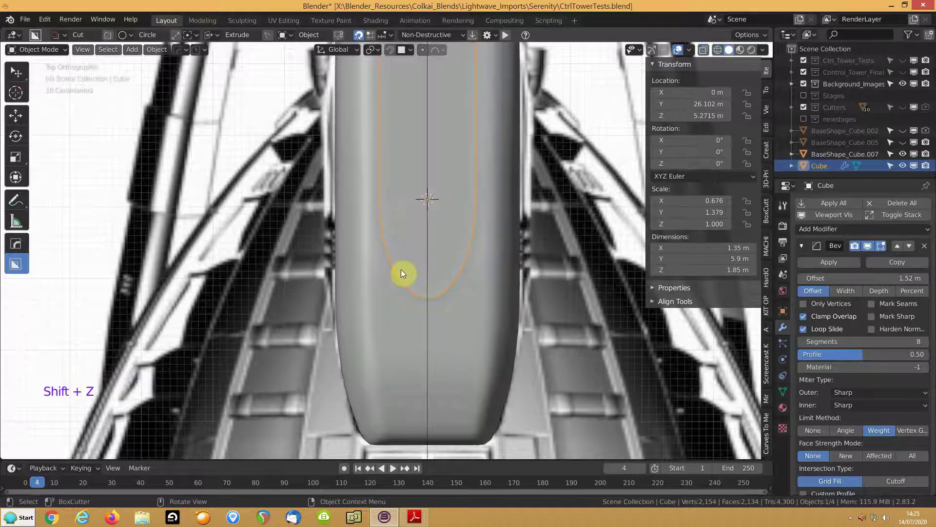
middle_click_drag(441, 317, 329, 213)
key("ctrl+a")
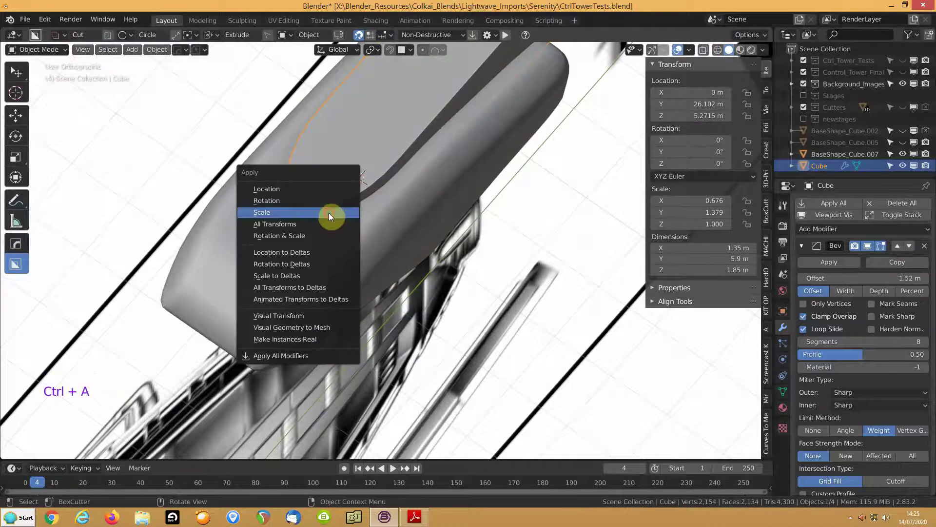
left_click(328, 213)
key("KP_7")
key("shift+z")
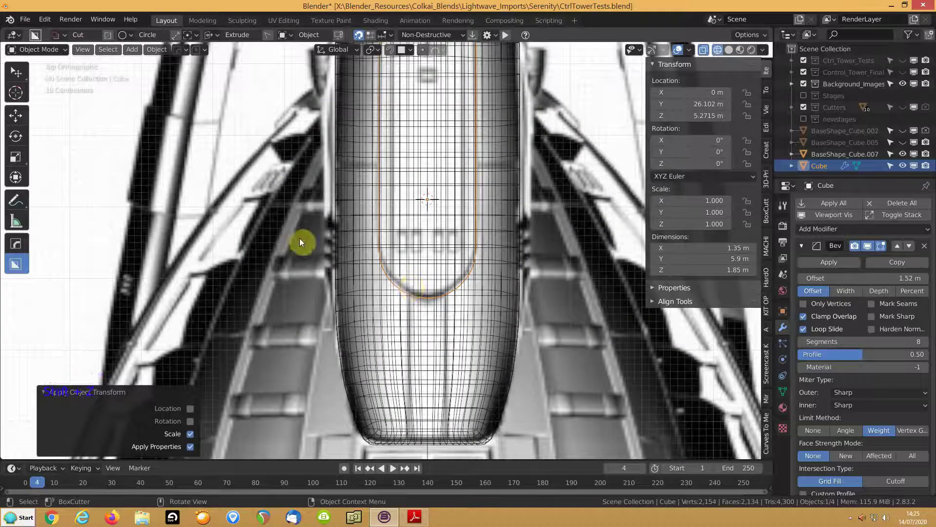
- Move the cube about 0.034 m along Y to line its rounded end up with the outline in the top drawing
key("g")
key("y")
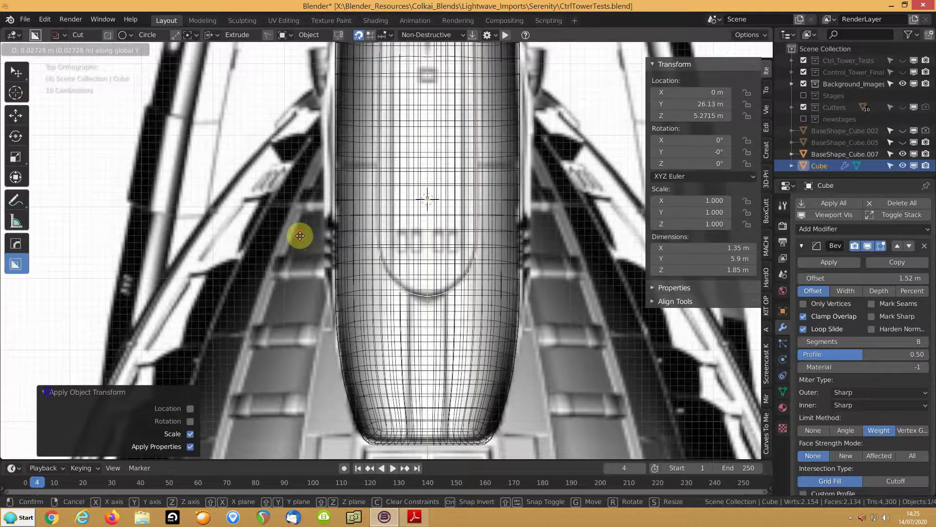
left_click(325, 249)
mouse_move(452, 287)
middle_mouse_down()
mouse_move(328, 247)
mouse_move(284, 218)
mouse_move(287, 197)
mouse_move(344, 190)
mouse_move(325, 168)
mouse_move(300, 164)
mouse_move(291, 184)
mouse_move(274, 165)
mouse_move(367, 156)
mouse_move(365, 283)
mouse_move(386, 263)
mouse_move(357, 237)
middle_mouse_up()
- Switch to solid shading and turn on the wireframe overlay for the tower top mesh
key("shift+z")
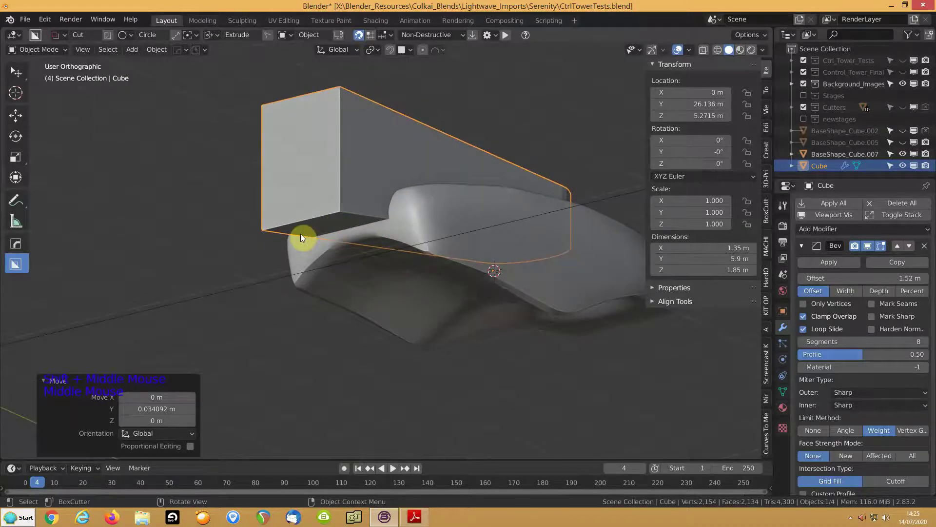
left_click(689, 50)
left_click(612, 241)
middle_click_drag(357, 230, 417, 207)
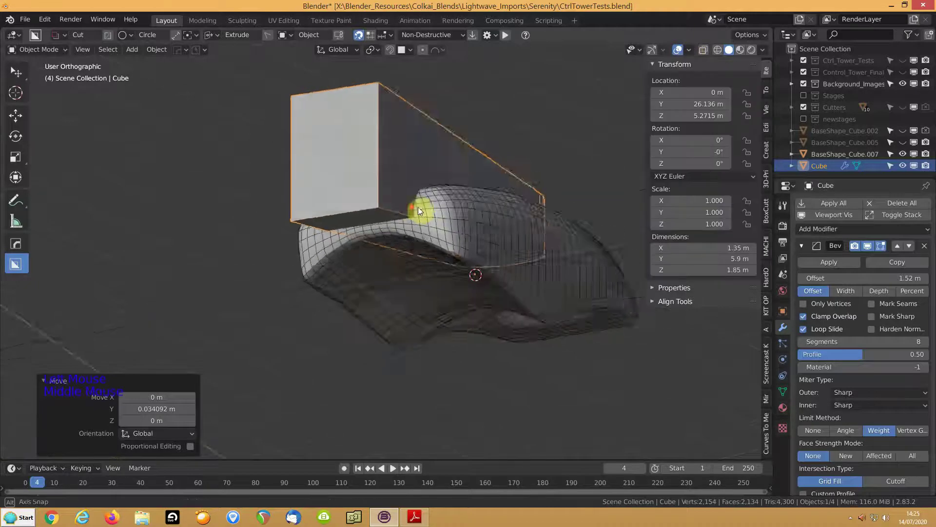
scroll(414, 205, "up", 4)
- Try raising the cube along Z relative to the tower top's end
left_click(373, 130)
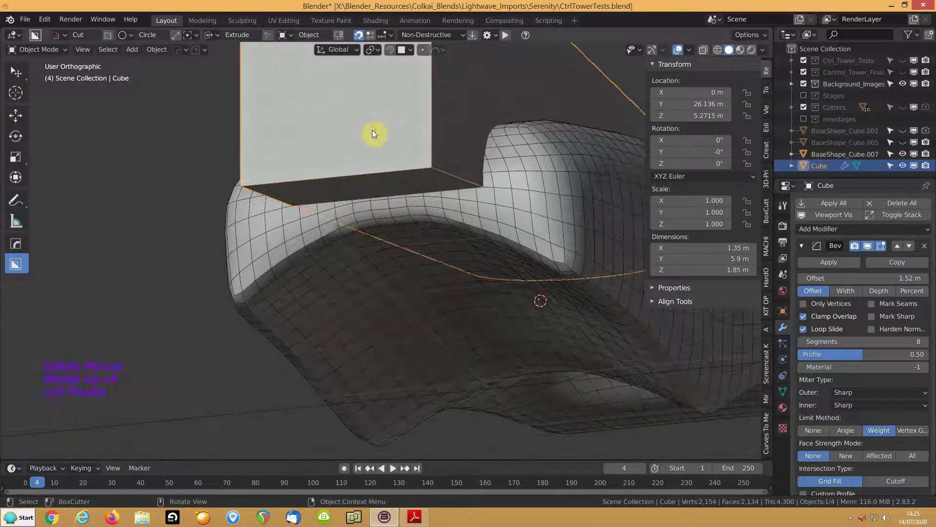
key("g")
key("z")
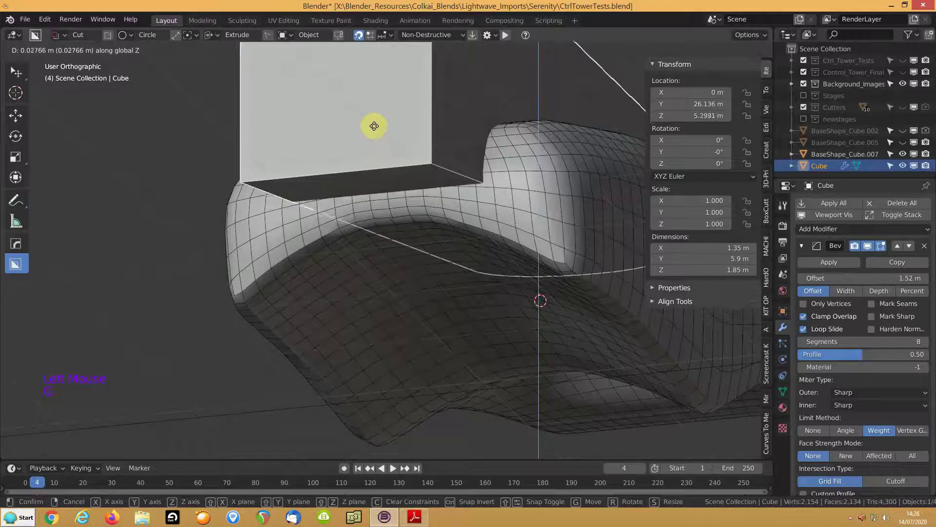
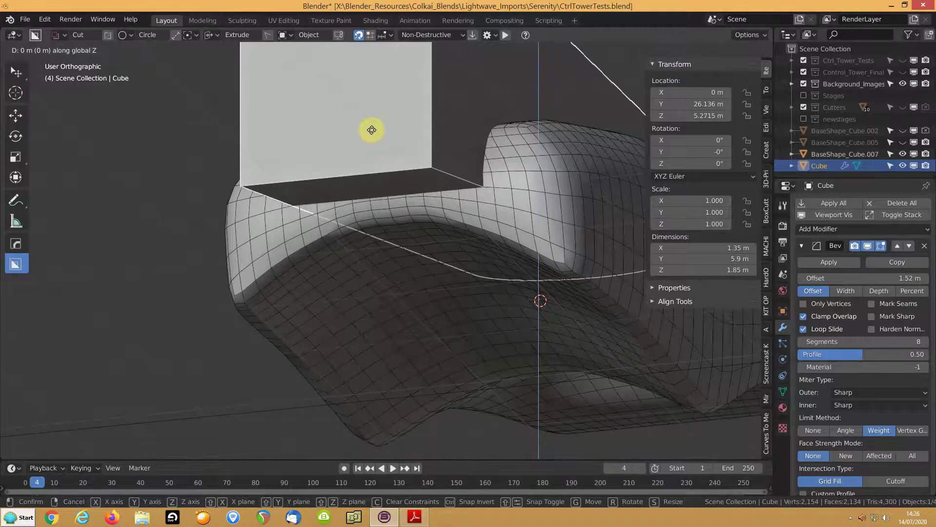
left_click(371, 130)
mouse_move(387, 129)
middle_mouse_down()
mouse_move(422, 119)
mouse_move(438, 125)
mouse_move(403, 113)
mouse_move(396, 139)
middle_mouse_up()
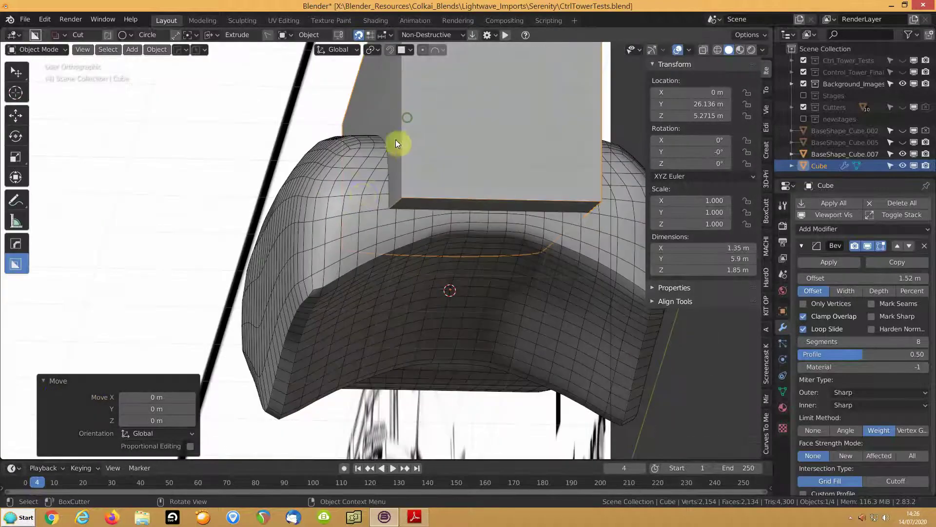
- Edge-slide the tower top edge beside the cube's lower corner upward by a factor of about 0.241
left_click(353, 213)
key("Tab")
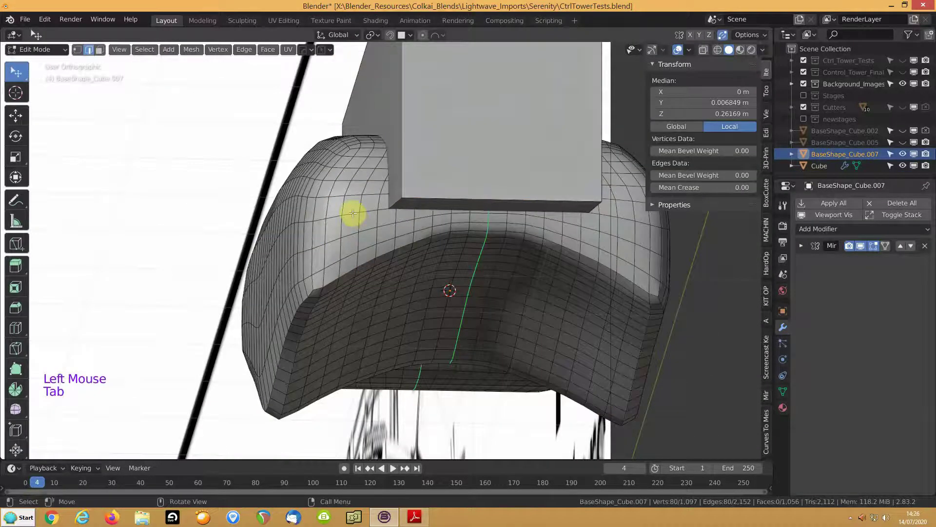
key("1")
left_click(371, 210)
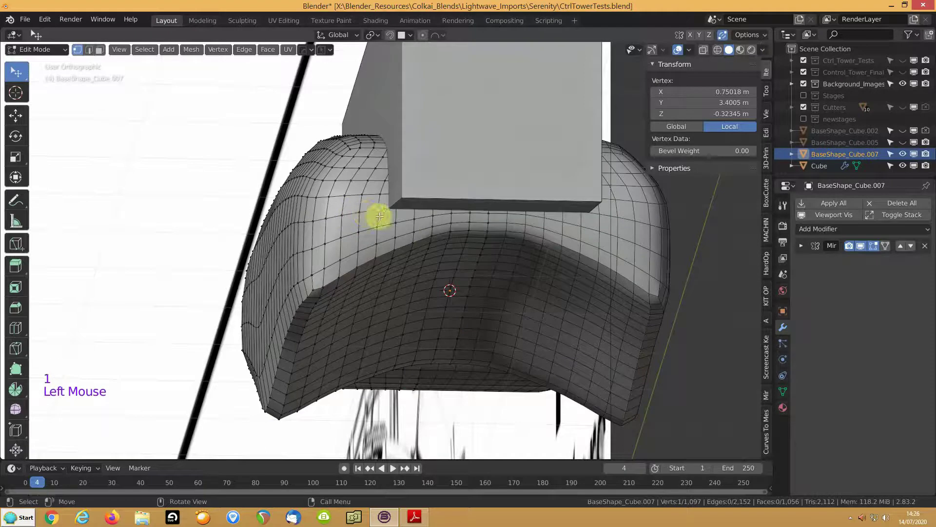
key("2")
left_click(379, 220)
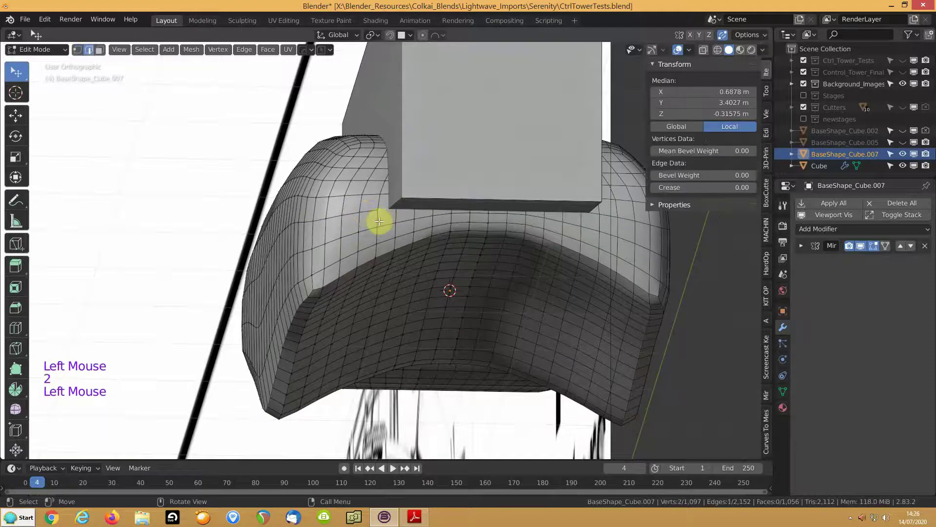
key("g")
key("g")
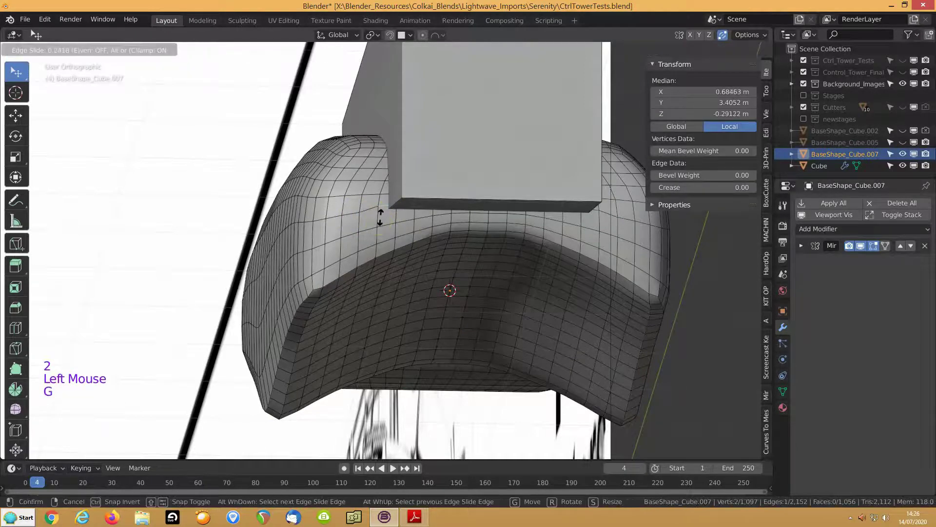
left_click(380, 216)
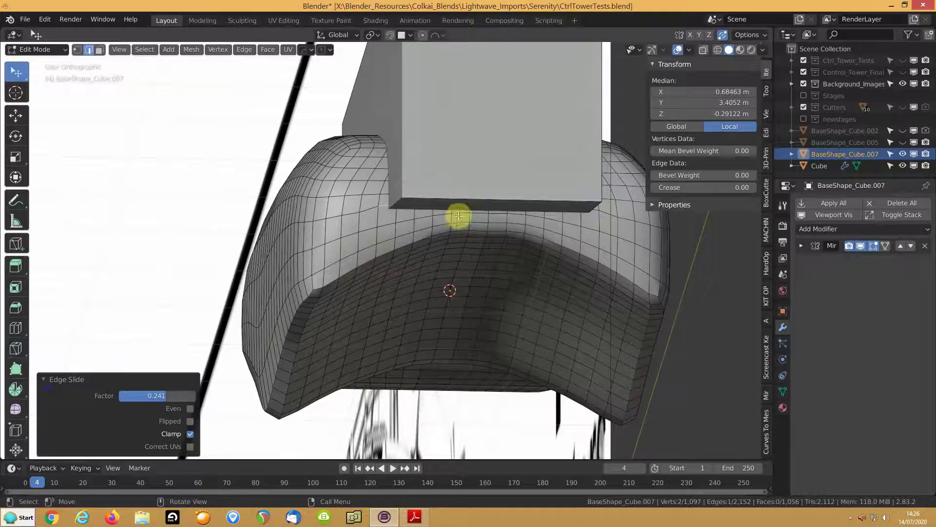
- Slide the edge beneath the cube's bottom face by about 0.143 and vertex-slide the neighbouring centreline vertex by about 0.15
left_click(453, 216)
key("g")
key("g")
left_click(483, 211)
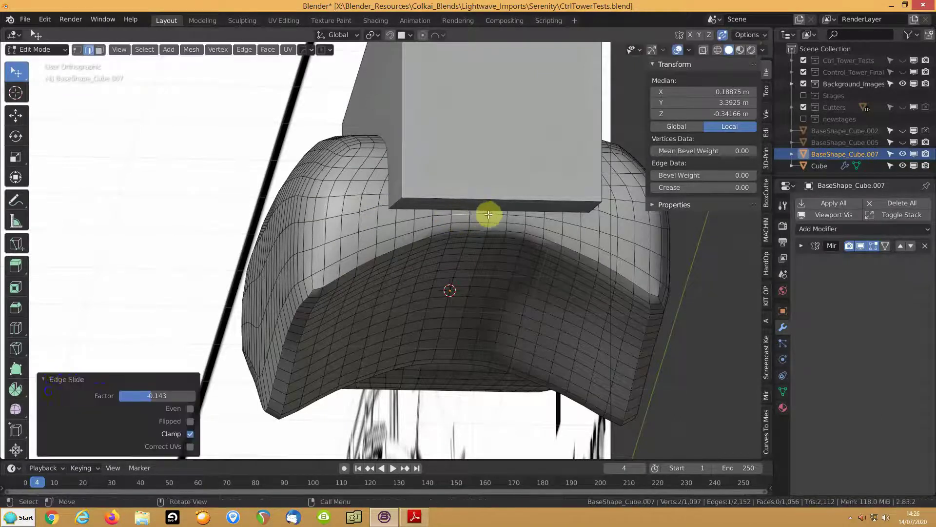
key("1")
left_click(488, 214)
key("g")
key("g")
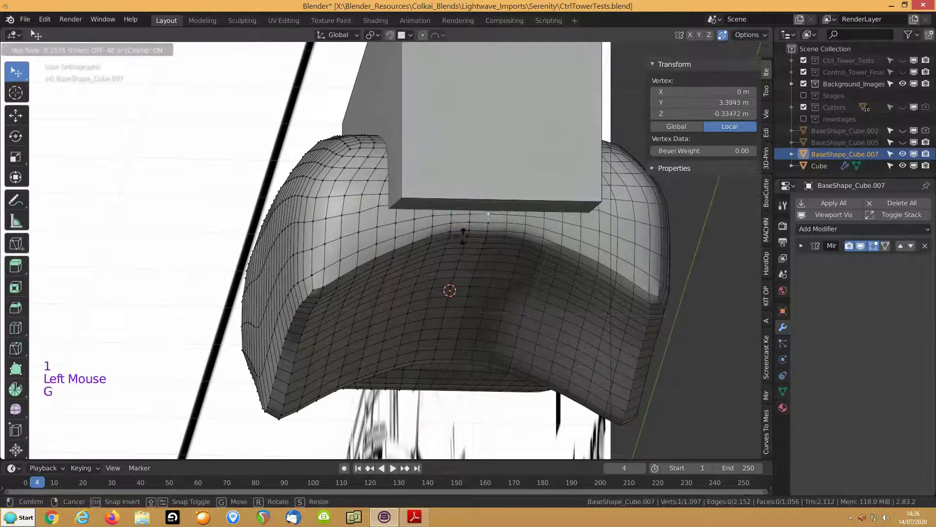
left_click(463, 237)
- Vertex-slide the tower top vertex beside the cube's vertical side by a factor of about 0.056
middle_click_drag(401, 209, 368, 179)
left_click(379, 179)
key("g")
key("g")
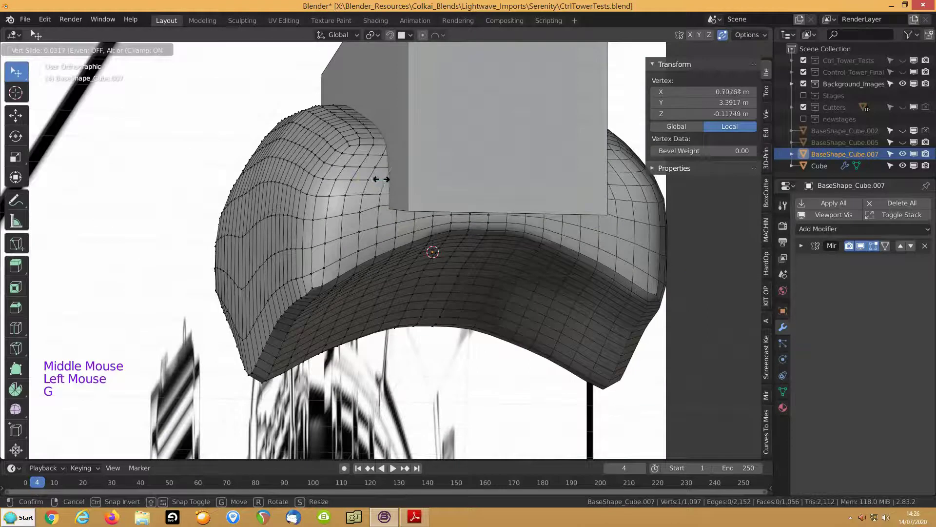
left_click(381, 179)
- Scale the cube along X to a width of about 1.37 m and apply its scale
middle_click_drag(382, 180, 408, 240)
middle_click_drag(378, 184, 436, 152)
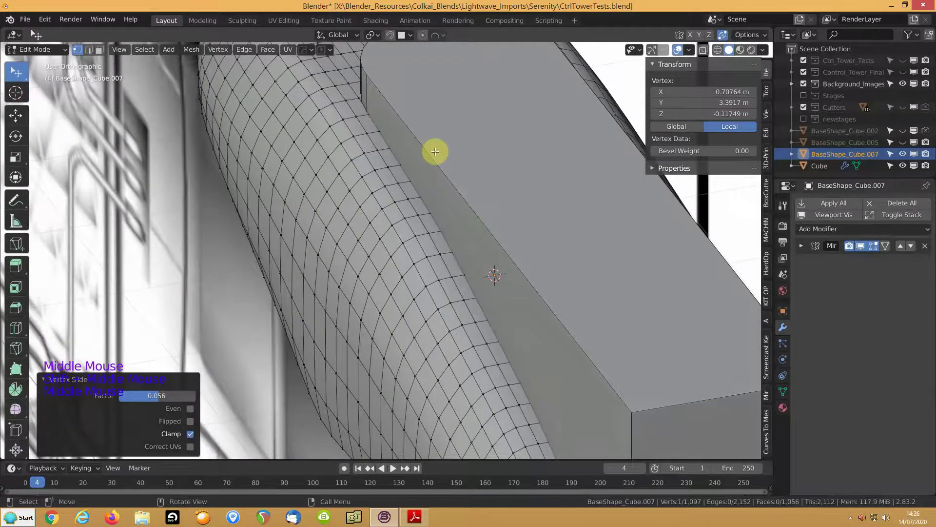
key("Tab")
left_click(456, 168)
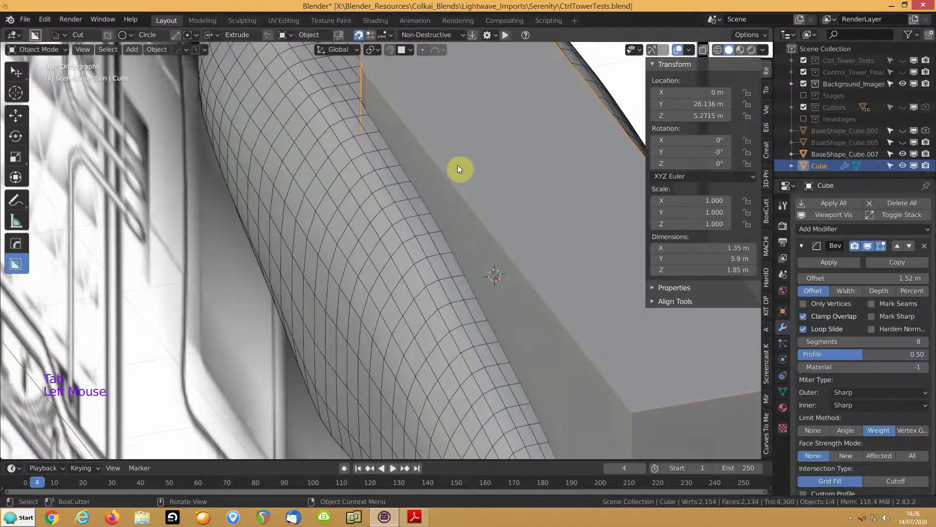
key("s")
key("x")
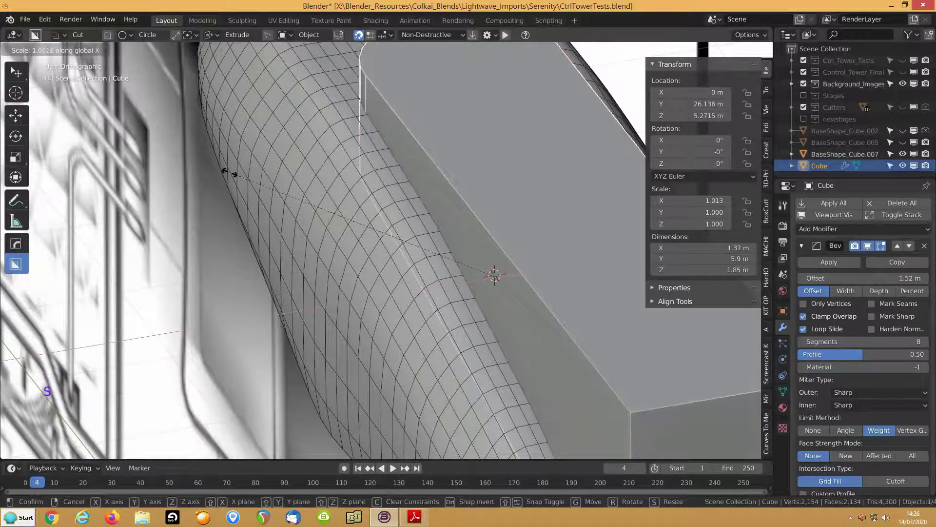
left_click(238, 173)
key("ctrl+a")
left_click(435, 168)
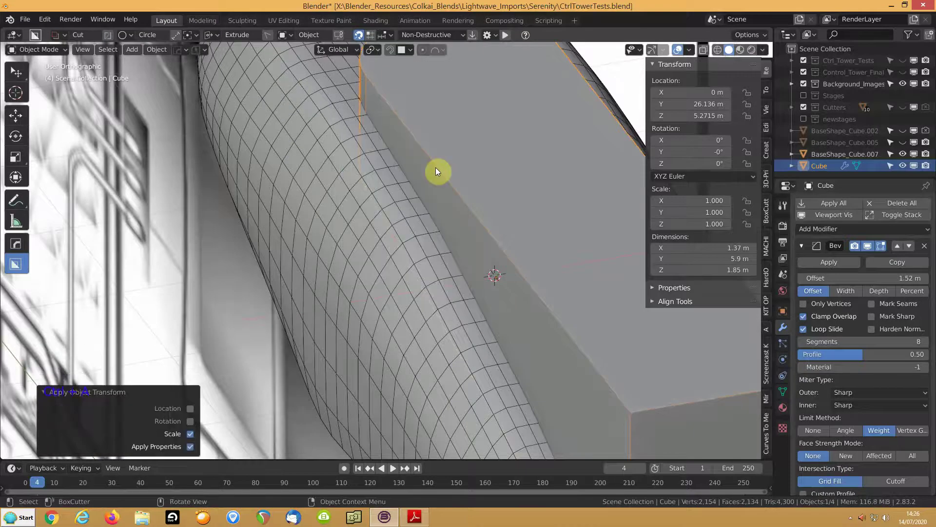
- Review the HOps Boolean operations available for the cube and the tower top
scroll(435, 167, "down", 4)
middle_click_drag(437, 170, 516, 259)
scroll(423, 228, "down", 2)
middle_click(516, 259)
left_click(516, 259)
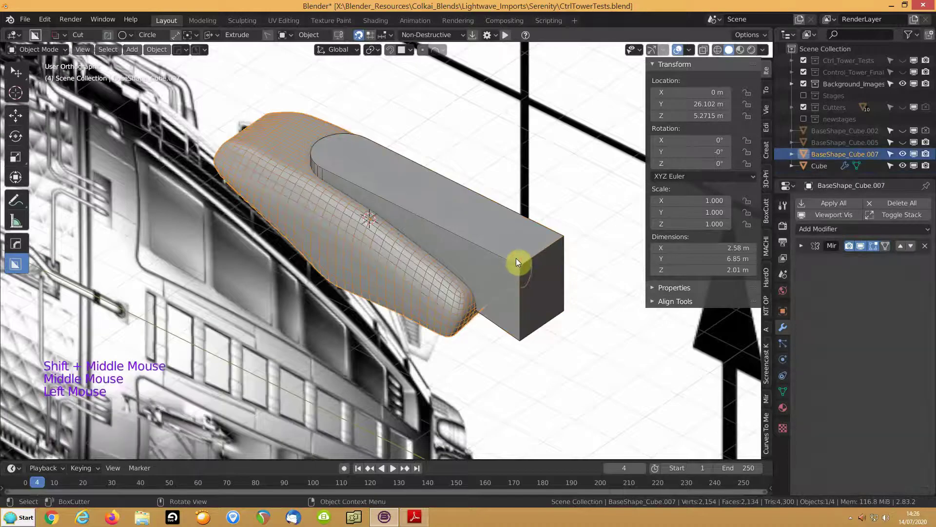
left_click(516, 259)
left_click(400, 279, "shift")
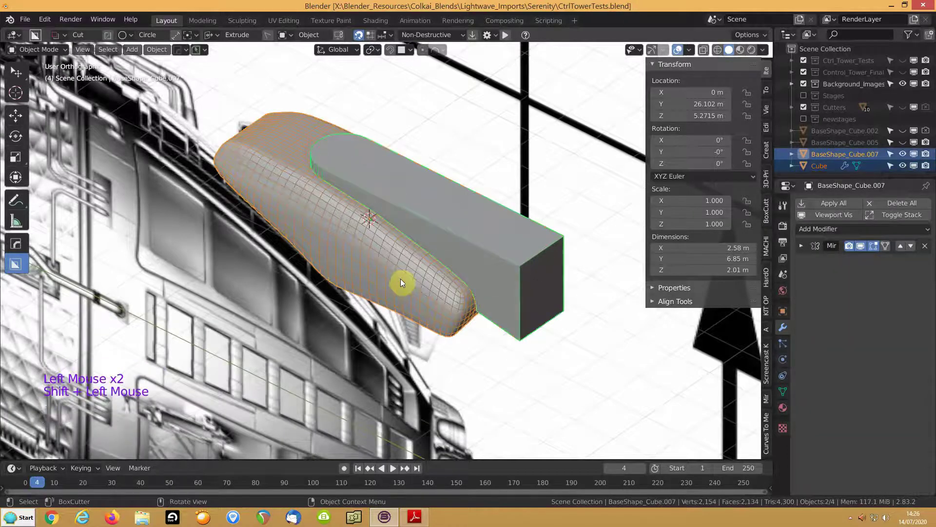
key("q")
mouse_move(356, 321)
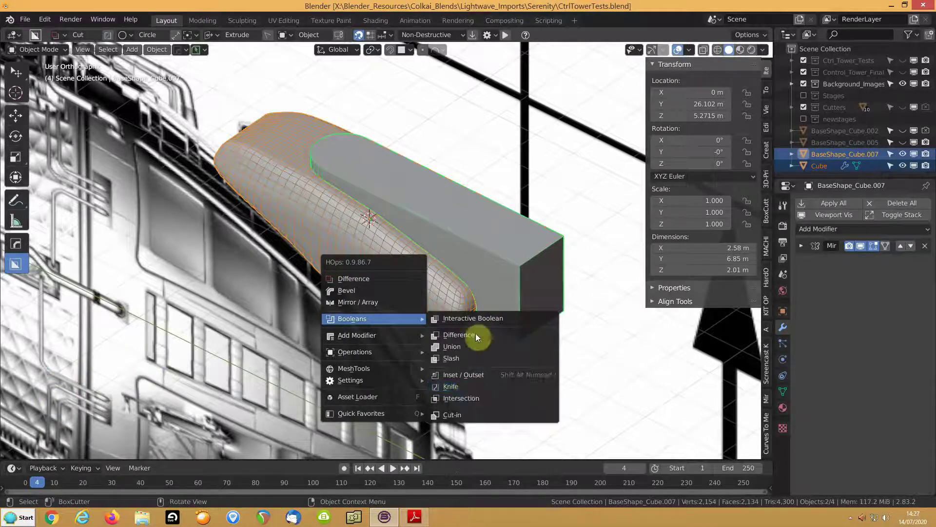
left_click(508, 252)
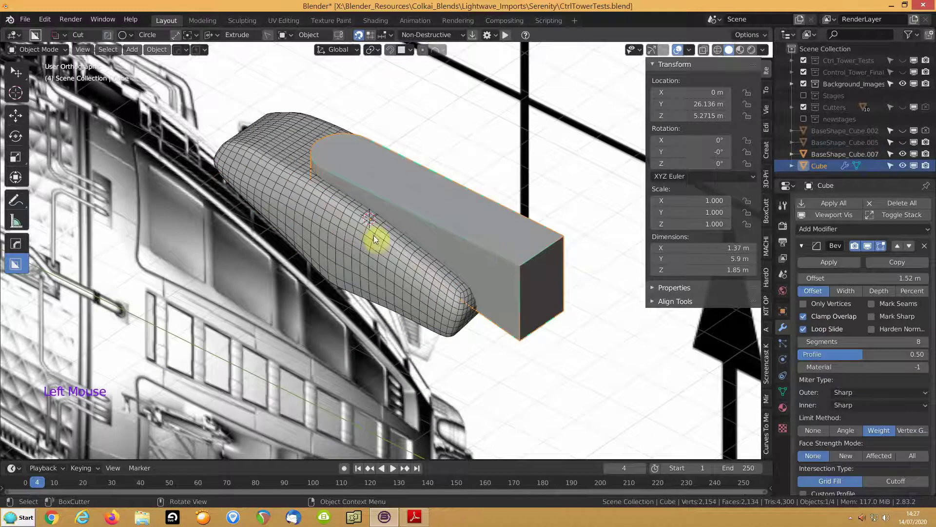
- Save the file and join the cube into the tower top object
left_click(348, 250, "shift")
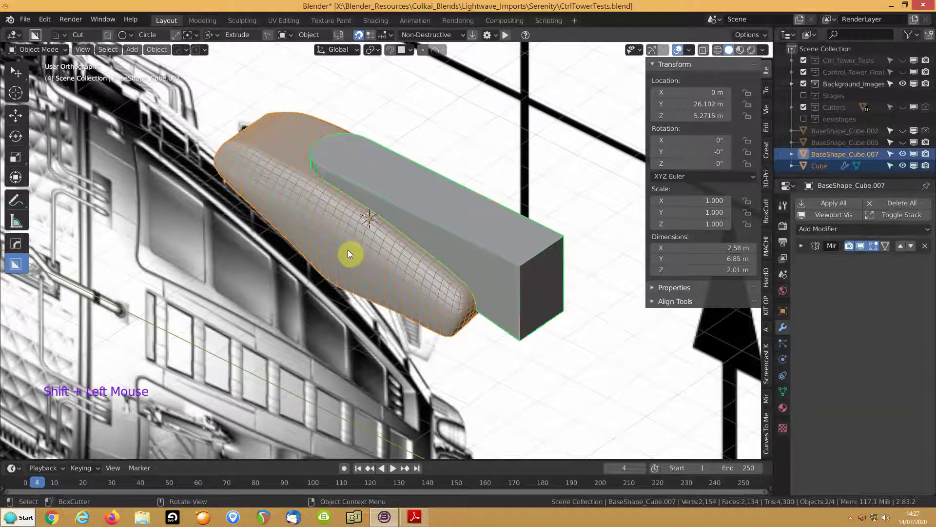
key("ctrl+s")
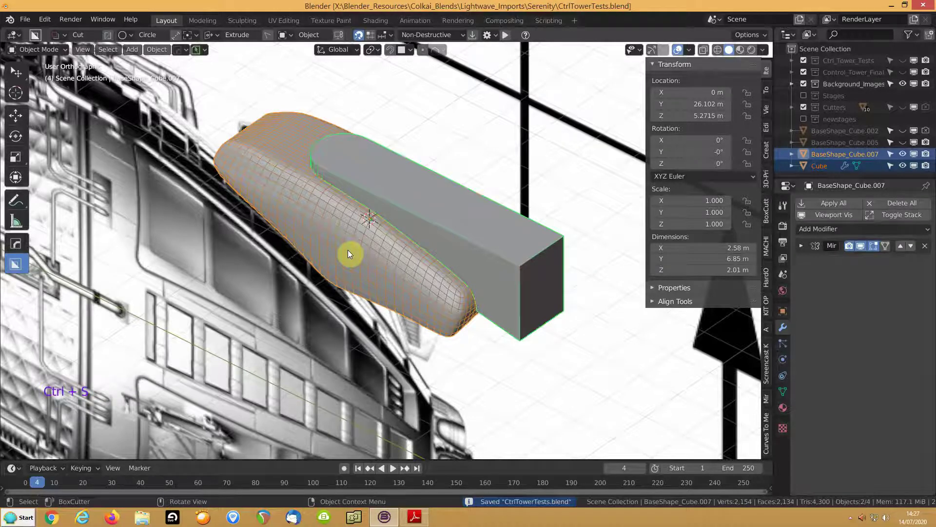
key("ctrl+j")
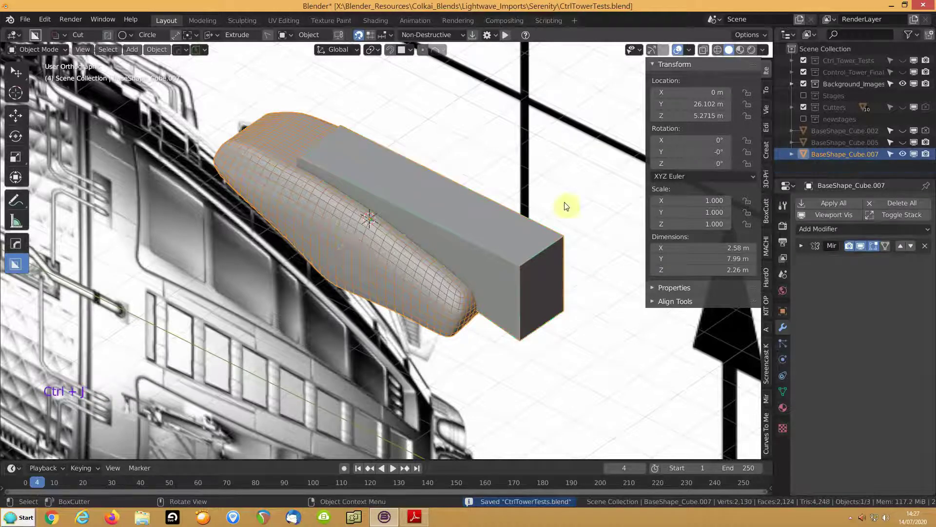
- Select all linked geometry of the joined block within the tower top mesh and return to Object Mode
key("Tab")
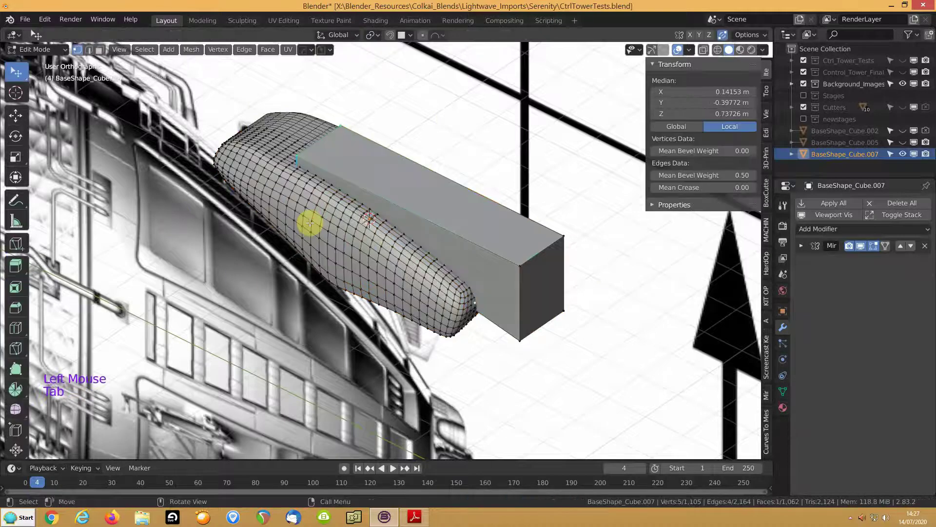
left_click(520, 267)
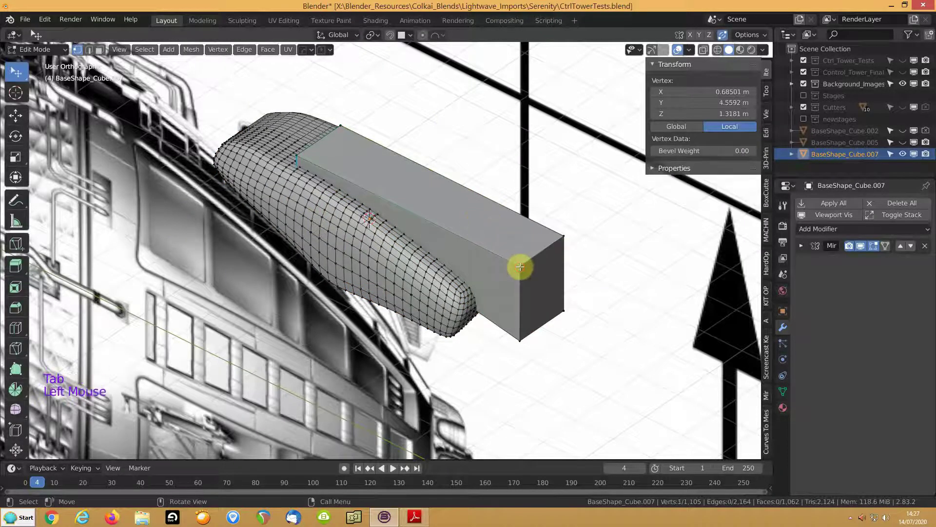
key("l")
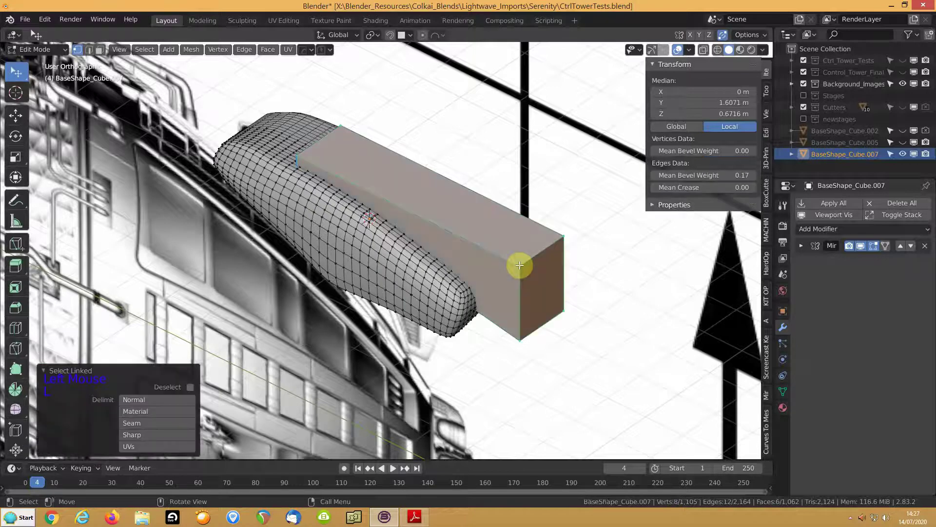
key("Tab")
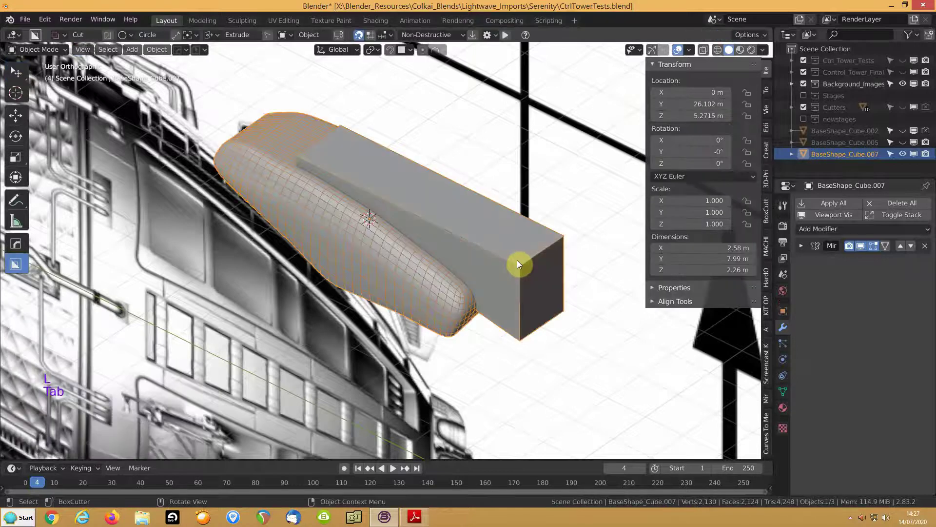
- Undo the linked selection and the joining of the cube into the tower top
key("ctrl+z")
key("ctrl+z")
key("ctrl+z")
key("ctrl+z")
key("ctrl+z")
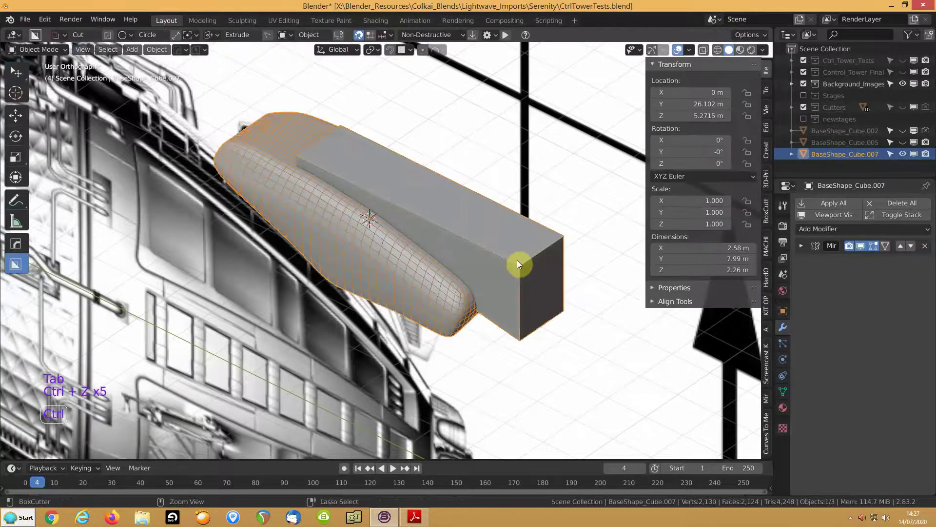
key("ctrl+z")
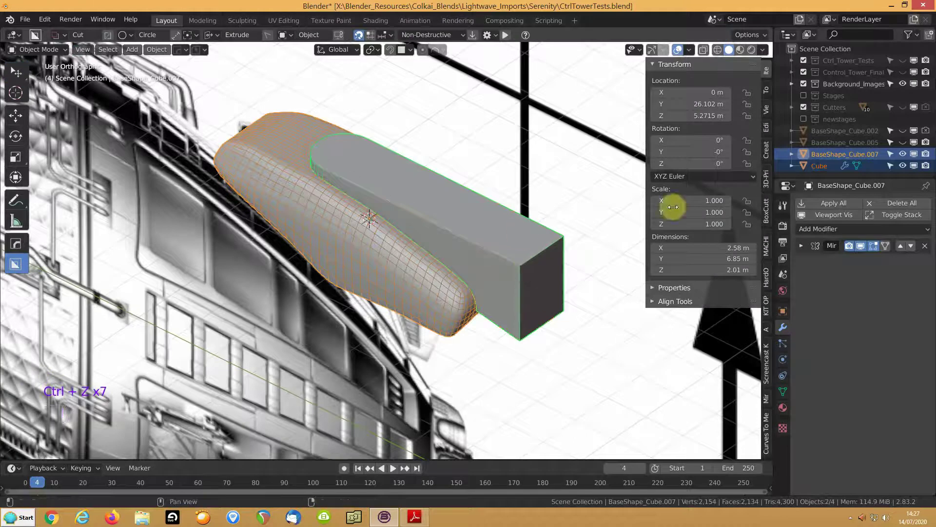
- Add a Weld modifier to the bevelled cube and apply all of its modifiers
left_click(513, 236)
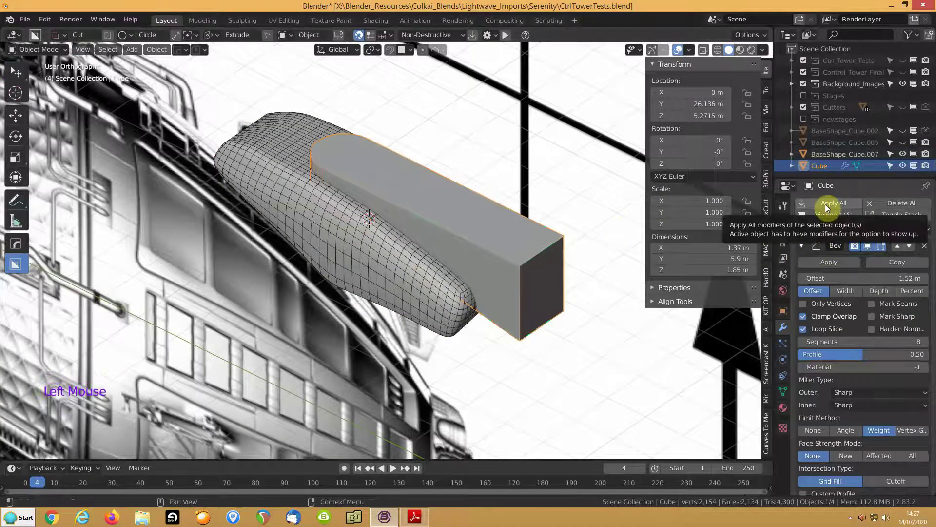
left_click(800, 246)
left_click(817, 229)
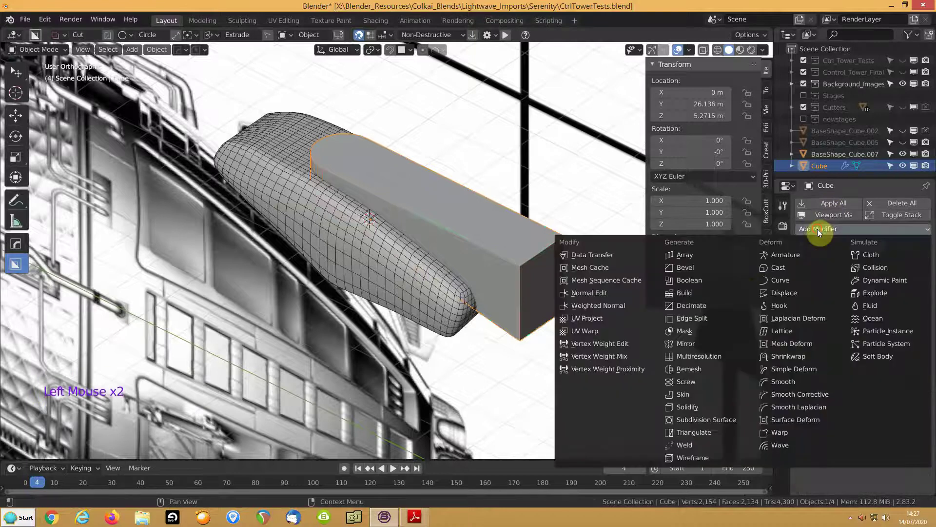
left_click(682, 445)
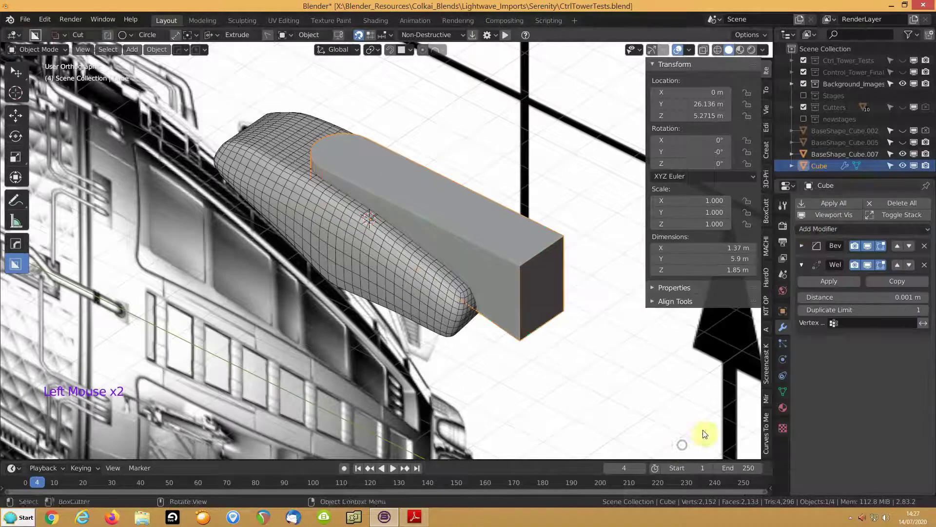
left_click(827, 203)
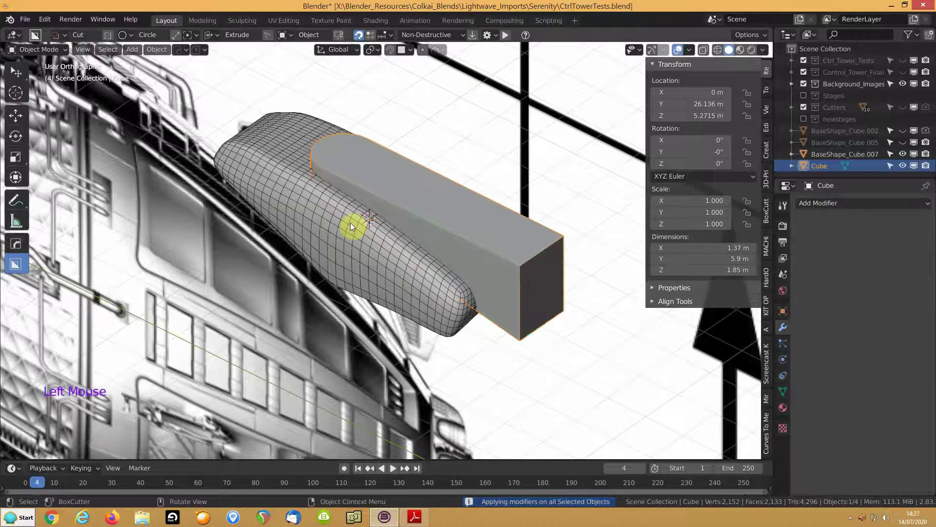
key("Tab")
key("Tab")
- Select the cube with the tower top as the active object and join them into one object
left_click(392, 225)
left_click(360, 245, "shift")
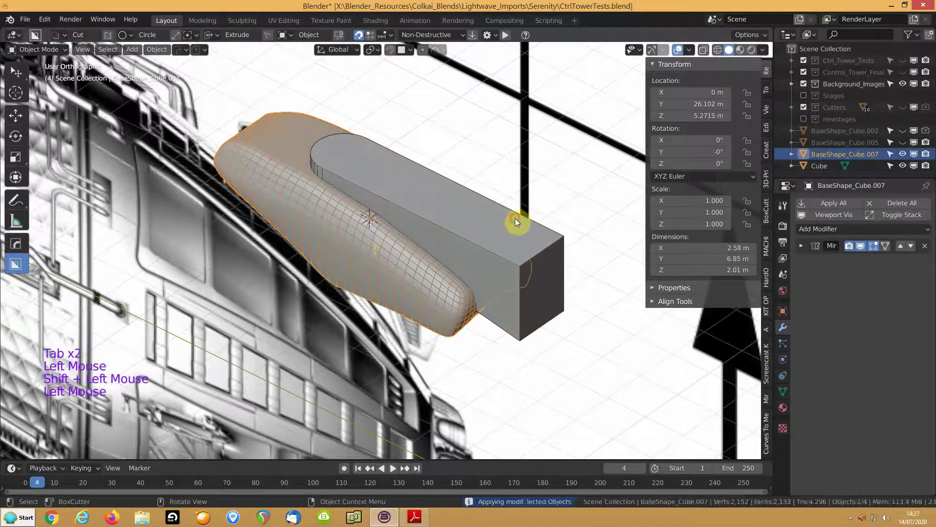
left_click(491, 226)
left_click(393, 244, "shift")
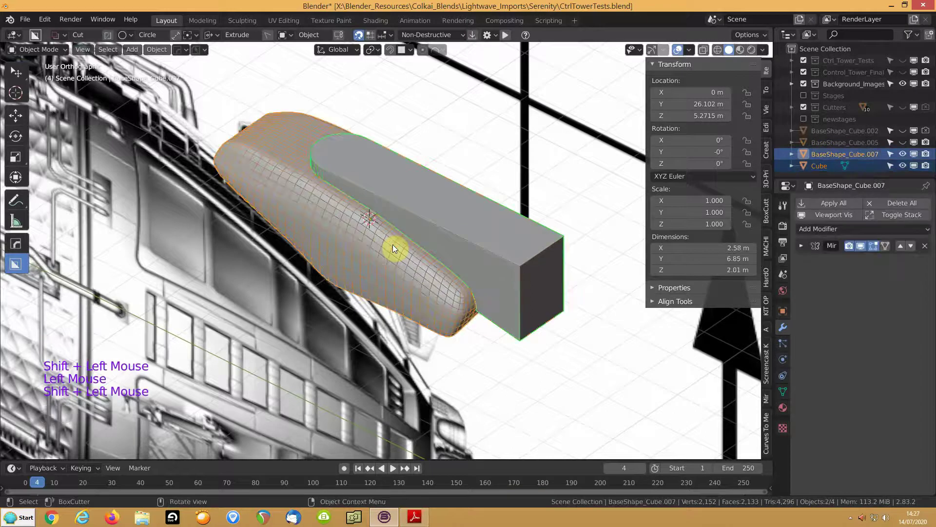
key("ctrl+j")
left_click(393, 244)
- Select the block's linked geometry within the tower top mesh and cut its outline in with Intersect (Knife)
key("Tab")
left_click(521, 266)
key("l")
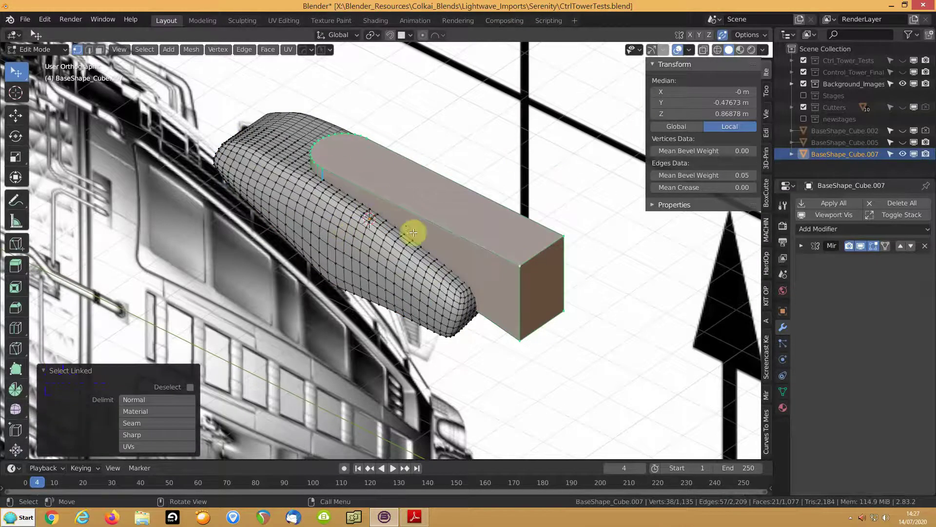
middle_click_drag(393, 220, 334, 203)
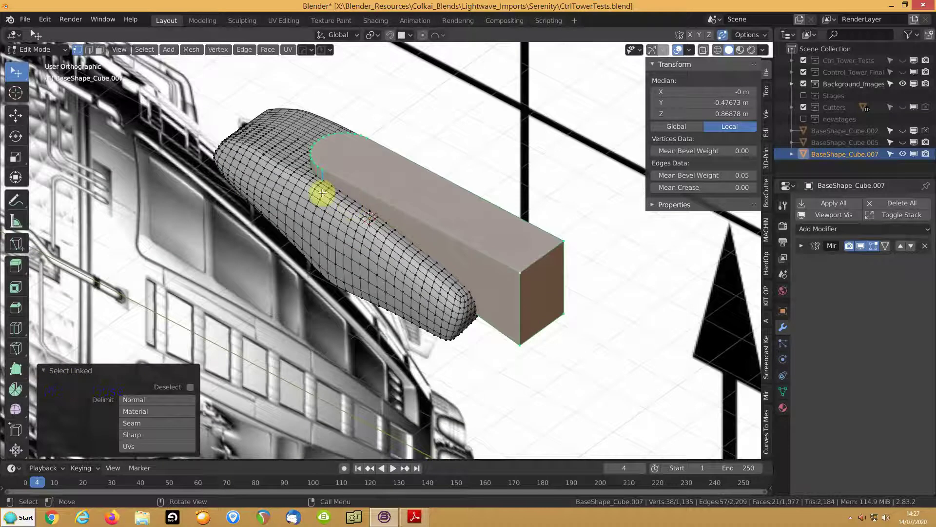
key("ctrl+f")
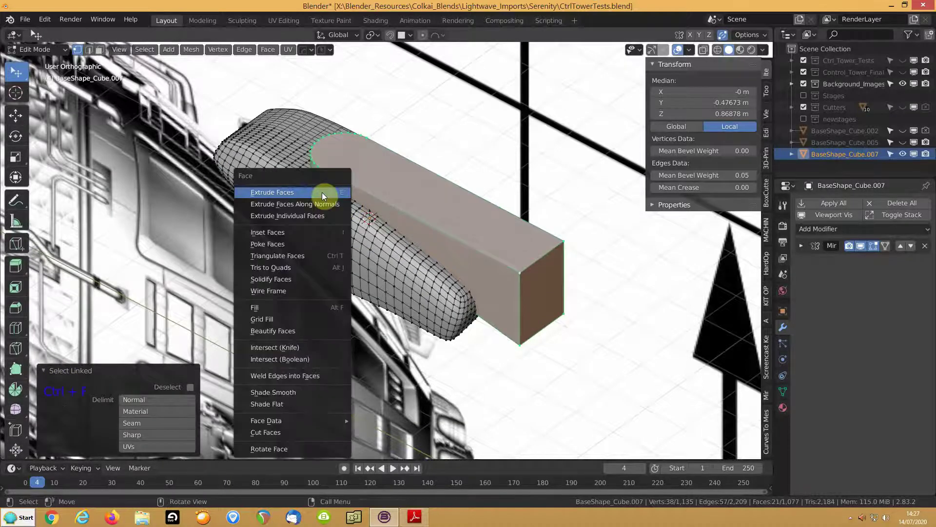
left_click(264, 352)
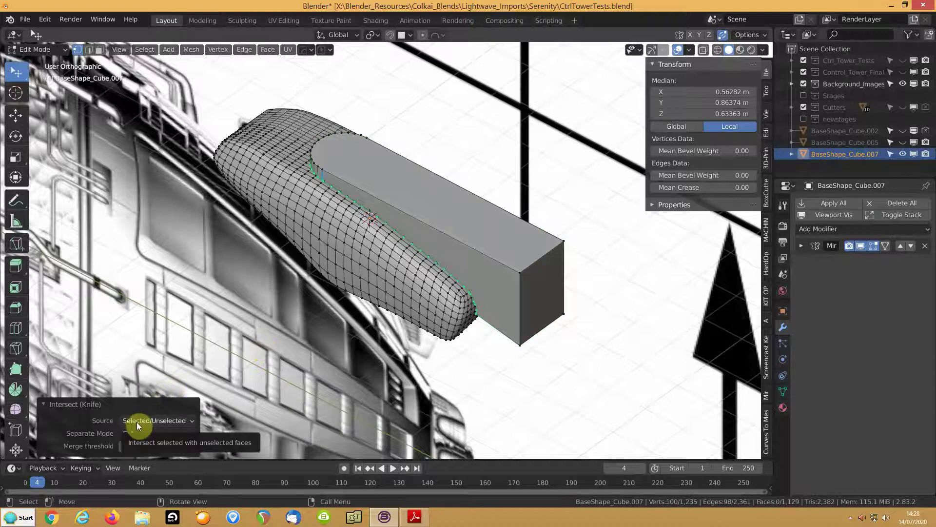
- Separate the linked block geometry into its own object and hide that object
left_click(520, 270)
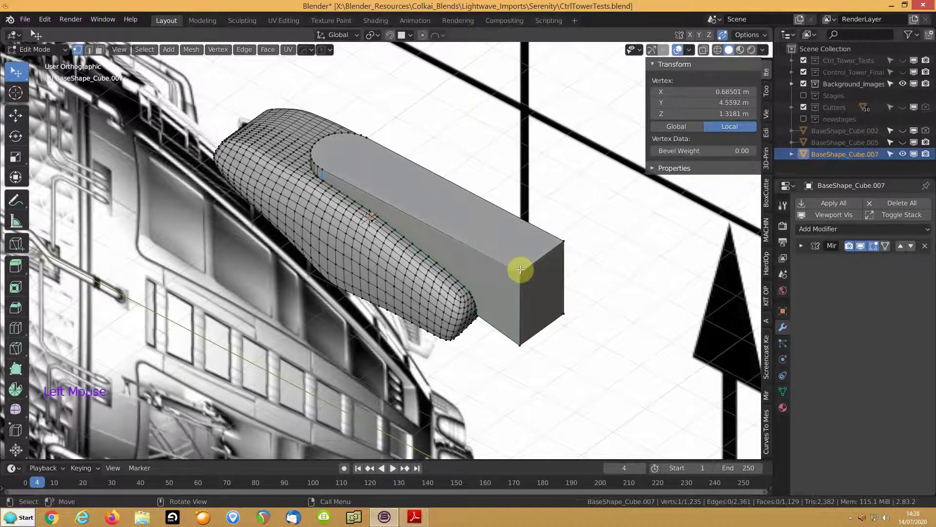
key("l")
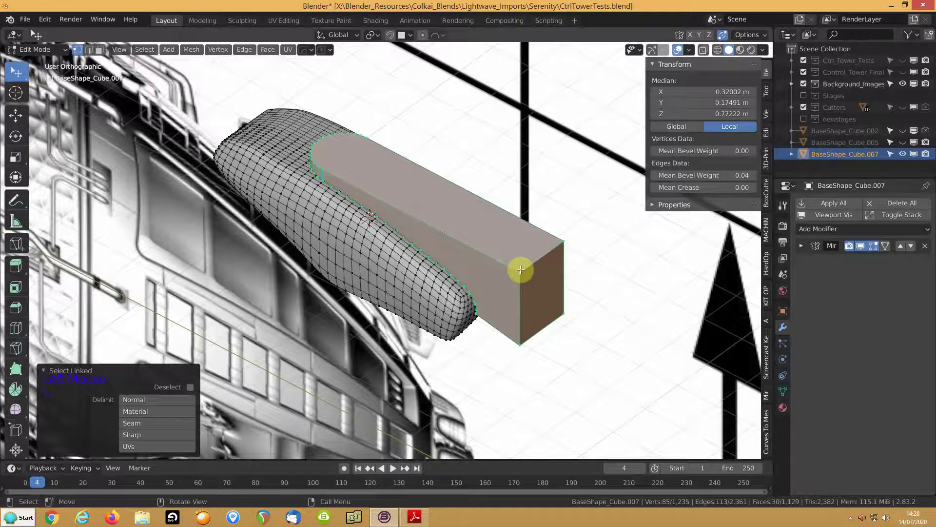
key("p")
left_click(520, 269)
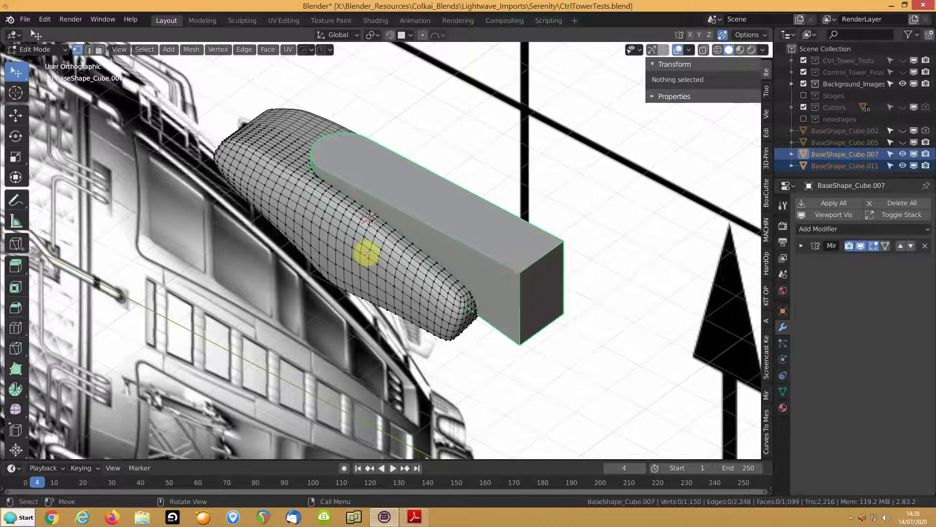
key("Tab")
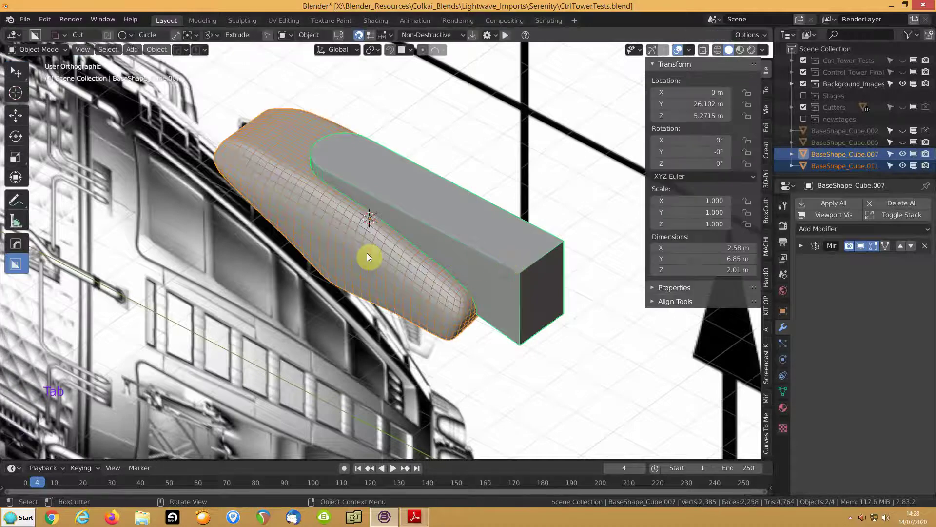
left_click(514, 248)
key("h")
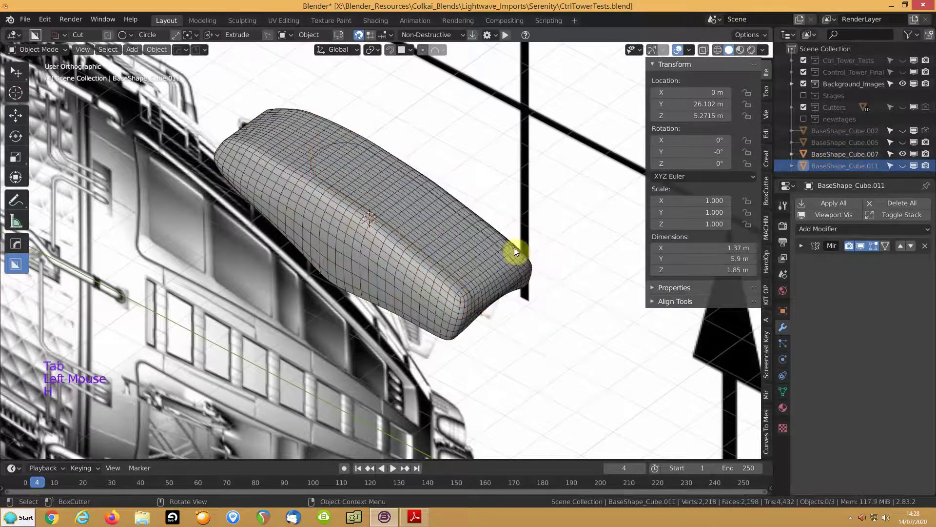
- Slide the vertex beside the front corner of the cut outline along its edge by a factor of about 0.189
left_click(388, 250)
key("Tab")
middle_click_drag(517, 233, 474, 251)
key("2")
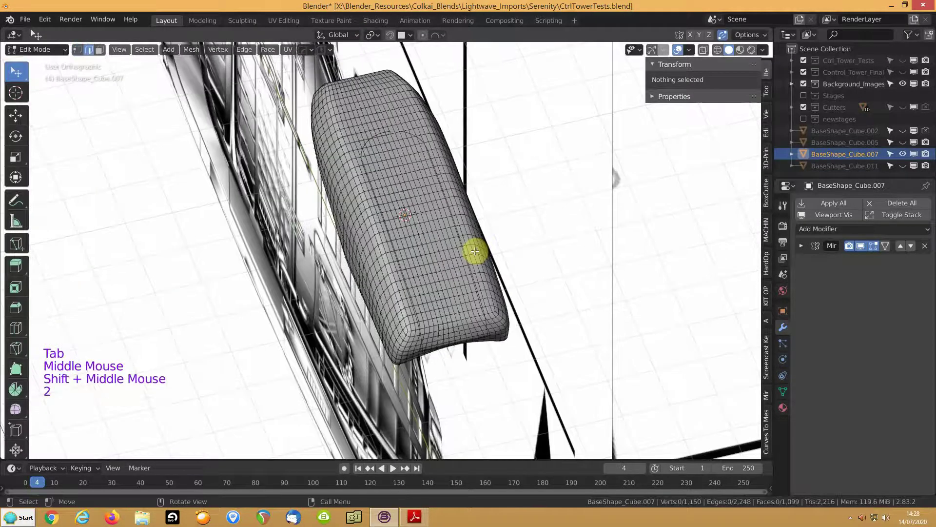
scroll(475, 250, "up", 2)
middle_click_drag(385, 234, 353, 198)
middle_click_drag(388, 273, 365, 195, "shift")
scroll(360, 234, "up", 3)
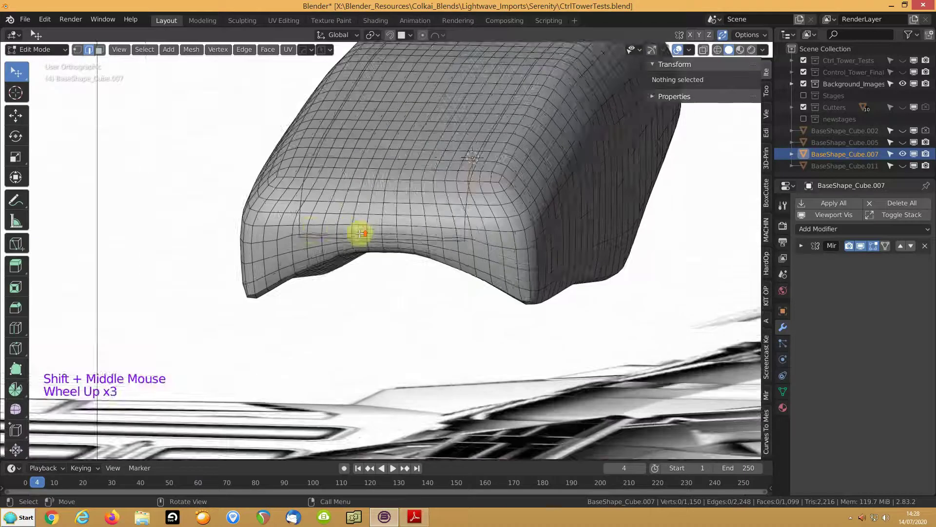
key("1")
left_click(317, 231)
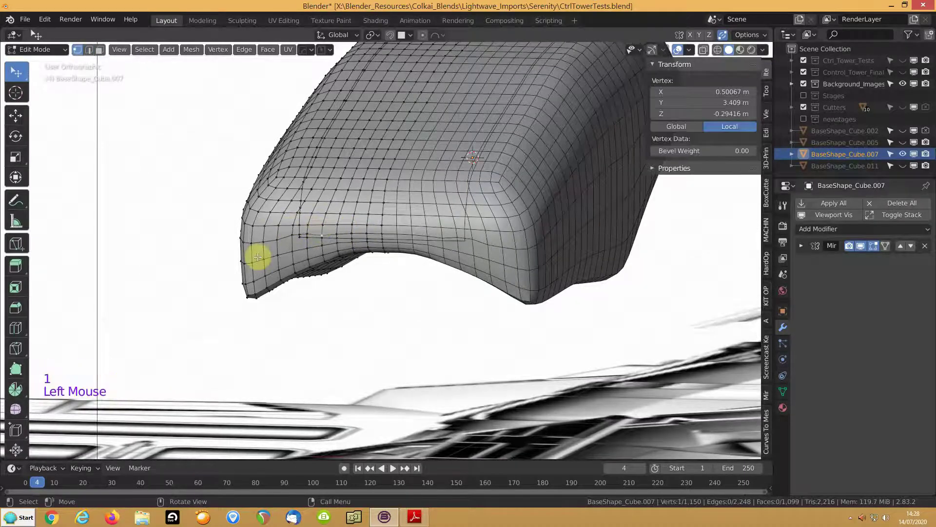
key("g")
key("g")
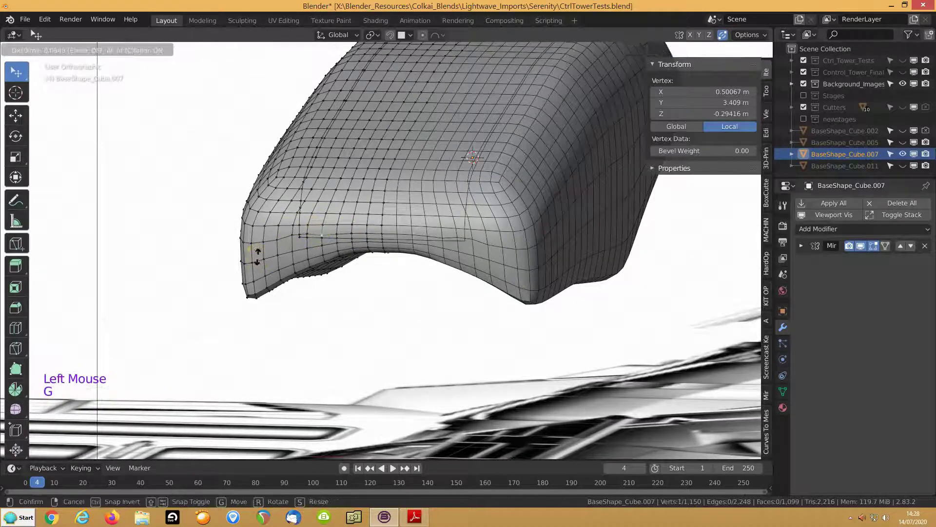
scroll(259, 254, "up", 5)
left_click(311, 247)
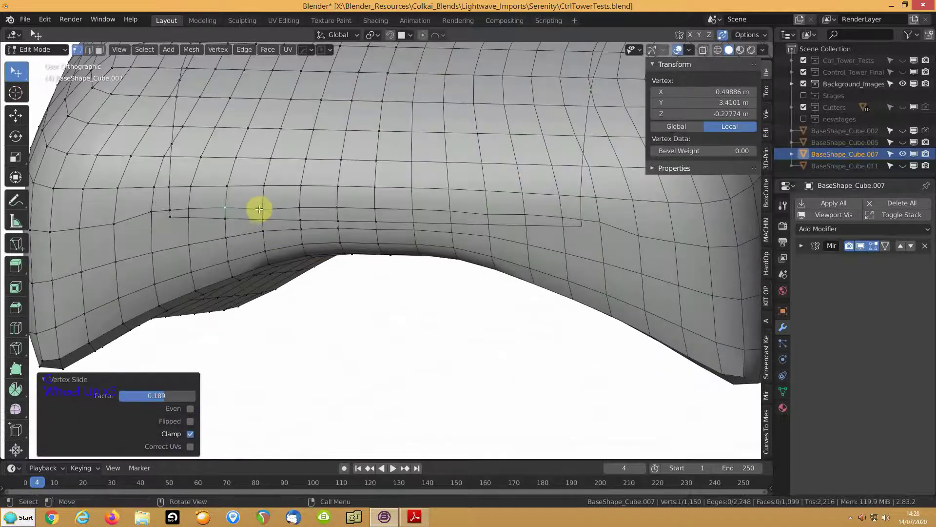
- Slide the next vertex along the outline's front edge by a factor of about 0.186
key("g")
key("g")
left_click(262, 202)
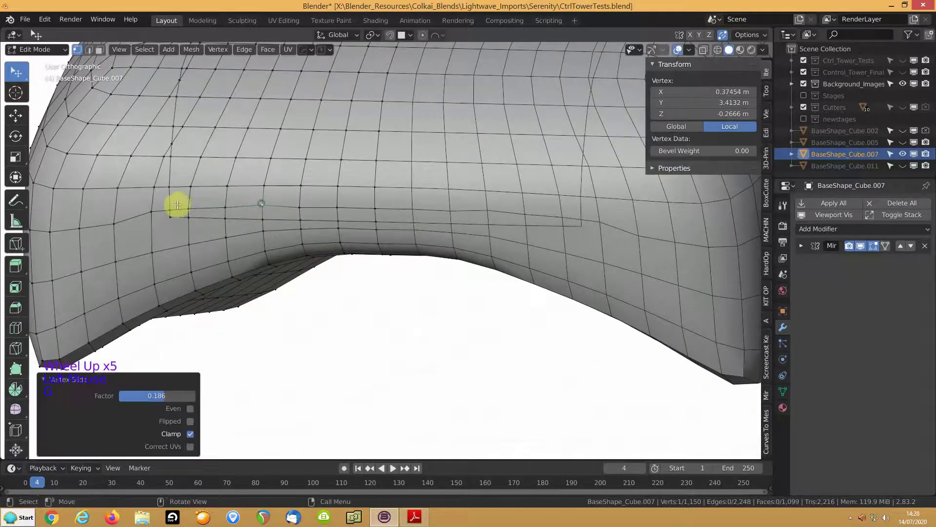
- Select the whole edge loop of the cut panel outline and mark it sharp
middle_click_drag(219, 201, 328, 247)
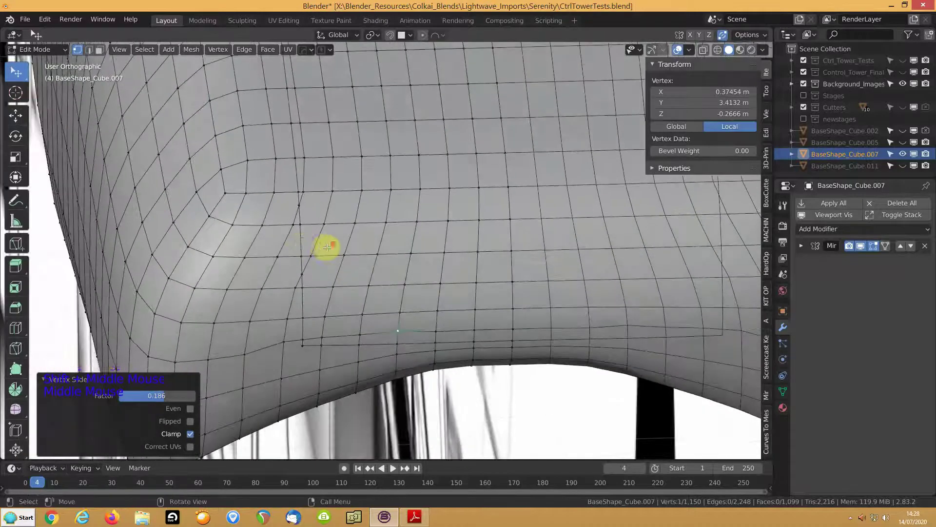
scroll(328, 248, "down", 5)
key("2")
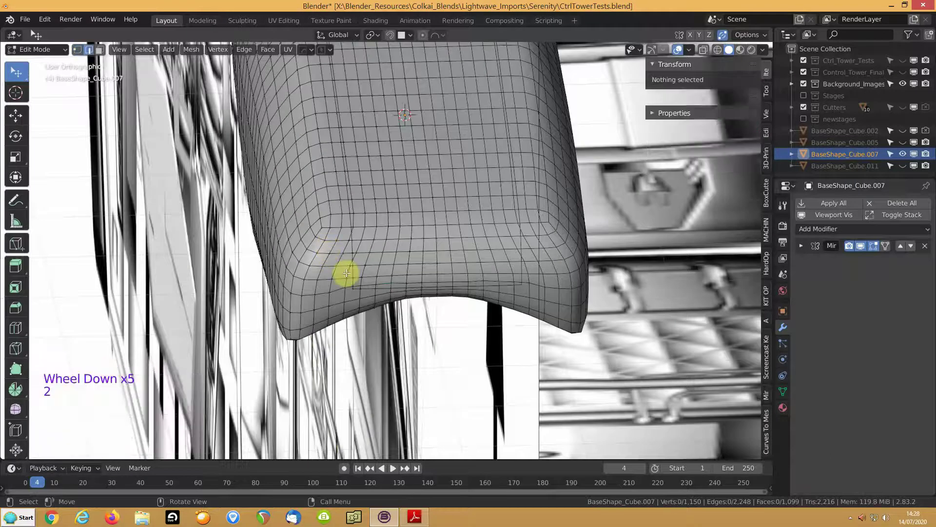
left_click(351, 248, "alt")
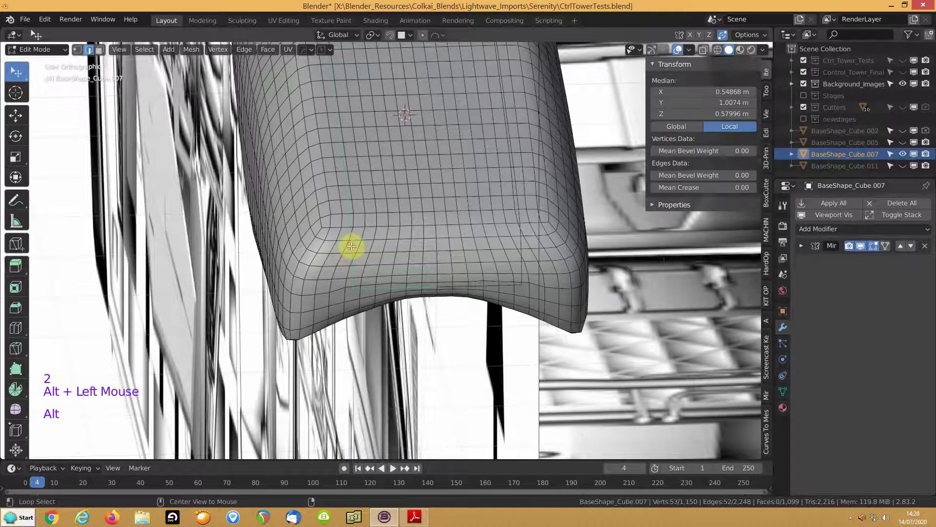
middle_click_drag(288, 247, 288, 389, "shift")
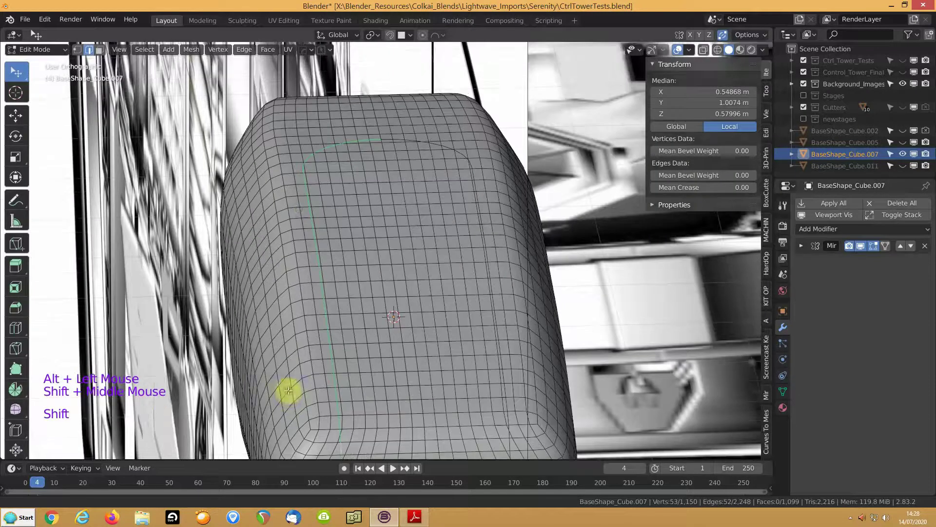
key("ctrl")
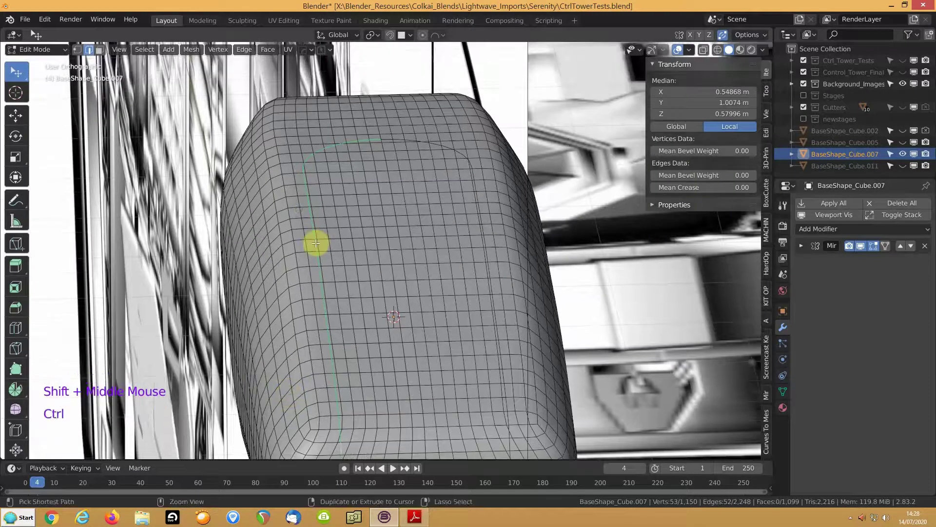
key("ctrl+apostrophe")
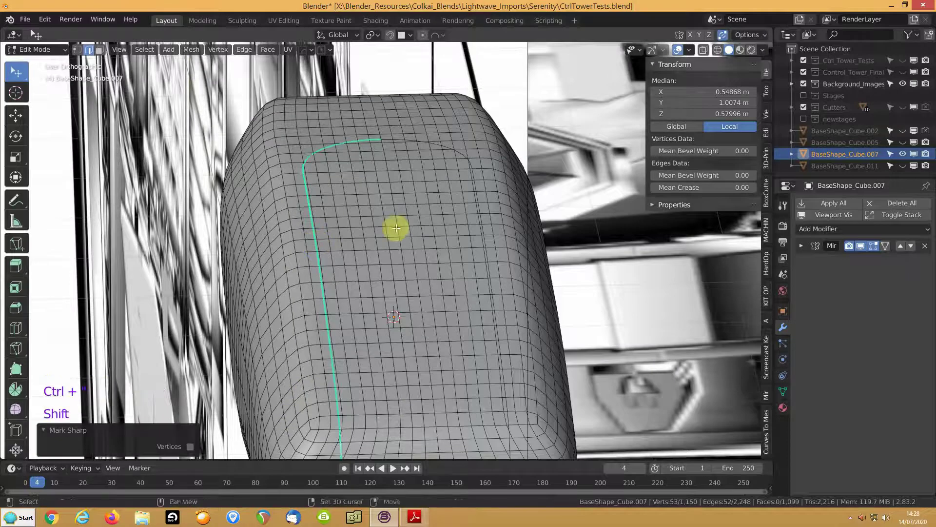
- Select the linked faces inside the panel outline, delimited by Sharp
middle_click_drag(396, 226, 390, 191, "shift")
key("3")
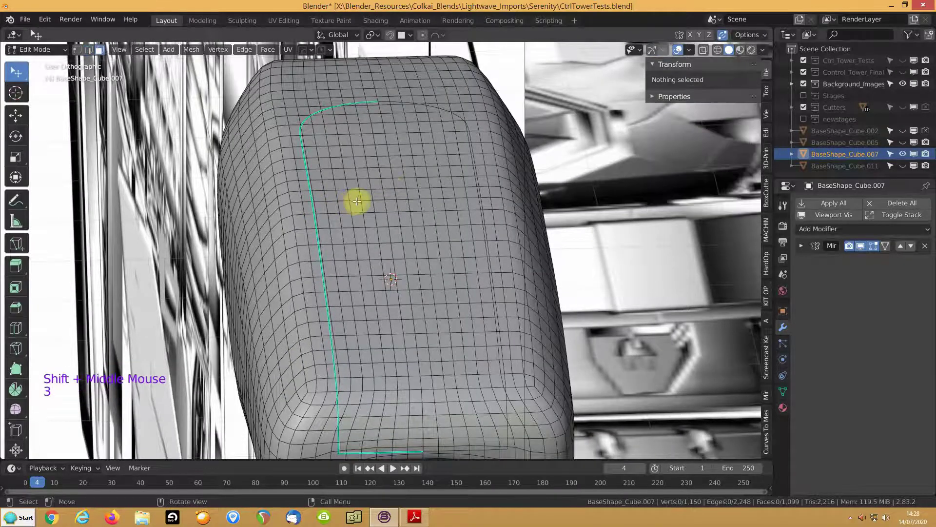
left_click(358, 194)
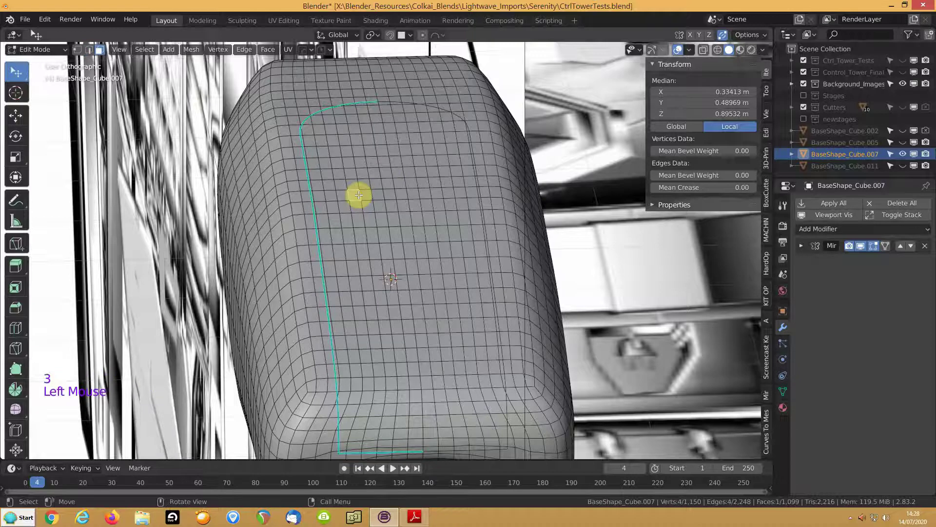
key("l")
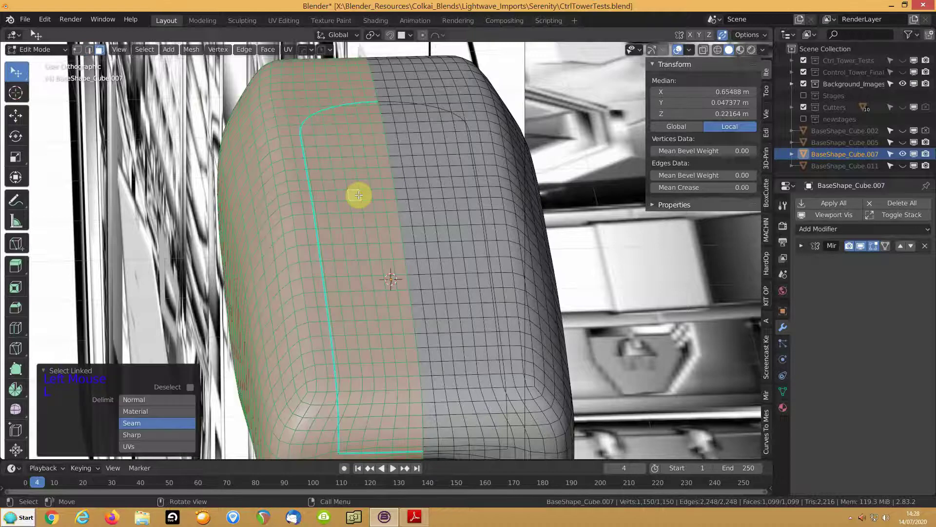
left_click(130, 434)
- Extrude the panel faces inward along their normals by about 0.0474 m with Offset Even enabled
middle_click_drag(253, 309, 299, 313)
middle_click_drag(249, 236, 203, 201, "shift")
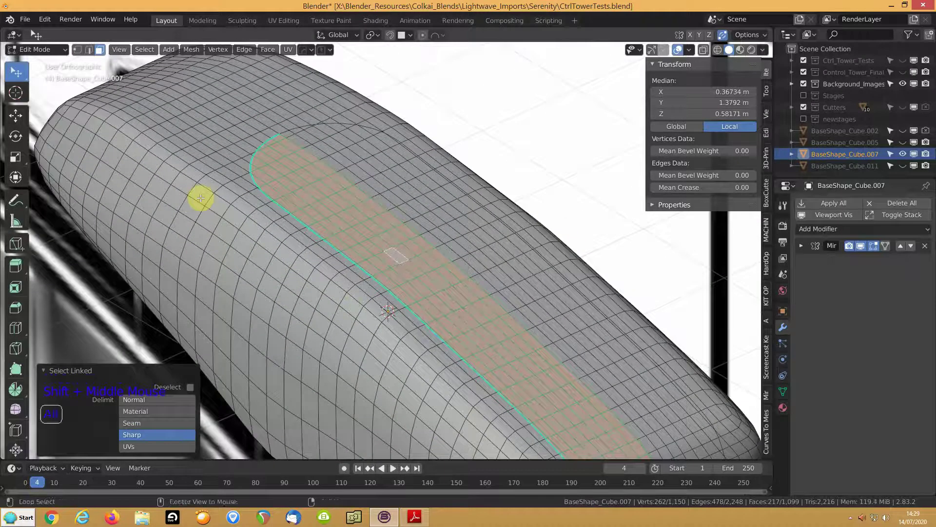
key("alt+e")
left_click(198, 210)
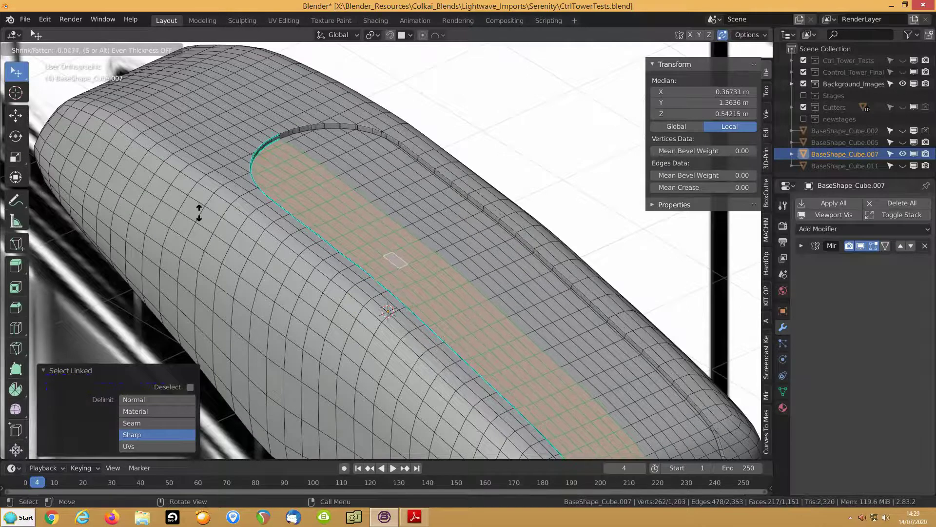
left_click(198, 212)
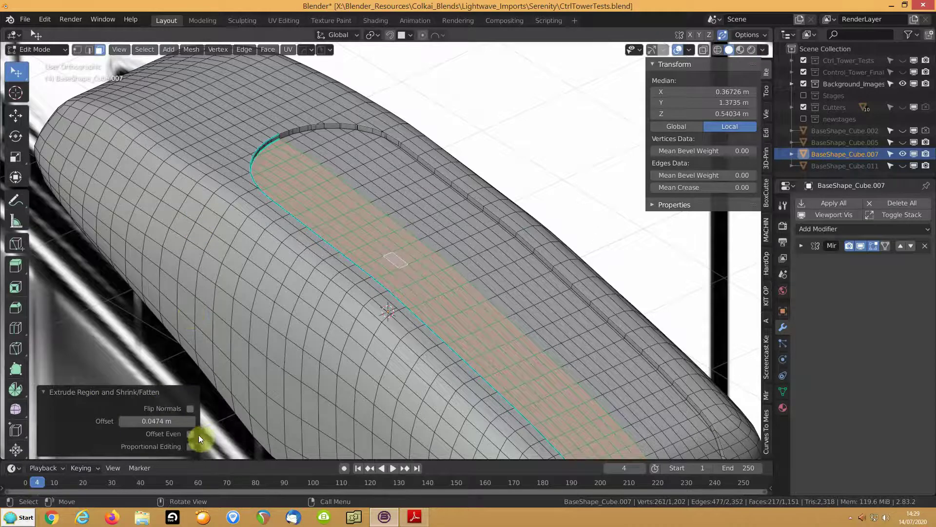
left_click(191, 434)
- Slide a surplus cross edge on the recess wall's curved end by a factor of 1.000 onto its neighbour nearer the centreline
middle_click_drag(397, 376, 361, 259, "shift")
middle_click_drag(458, 321, 309, 207)
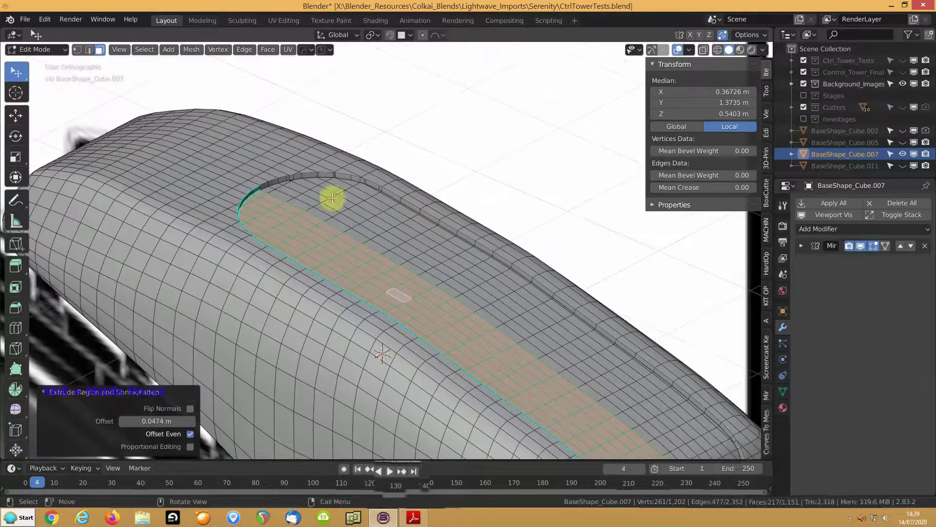
left_click(266, 185)
left_click(247, 194)
key("KP_Decimal")
scroll(363, 230, "down", 13)
middle_click_drag(364, 230, 304, 275)
key("1")
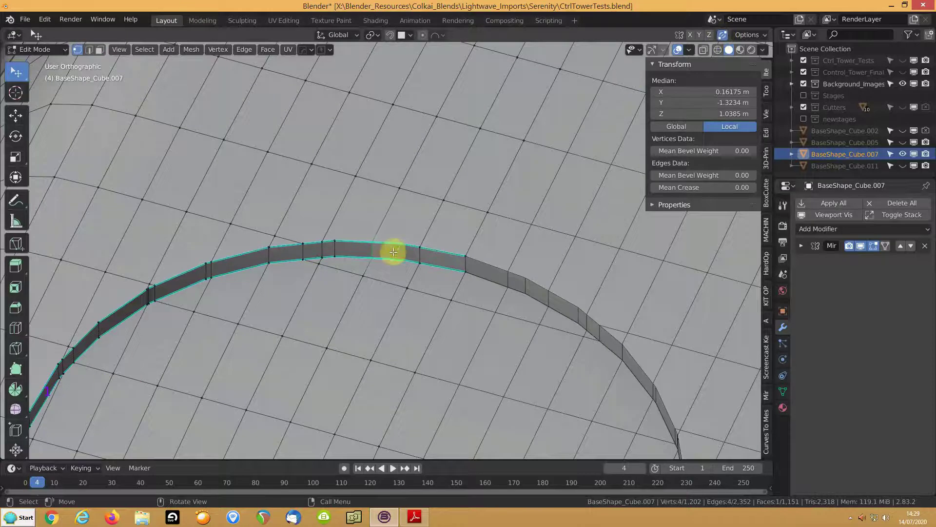
middle_click_drag(393, 251, 406, 241)
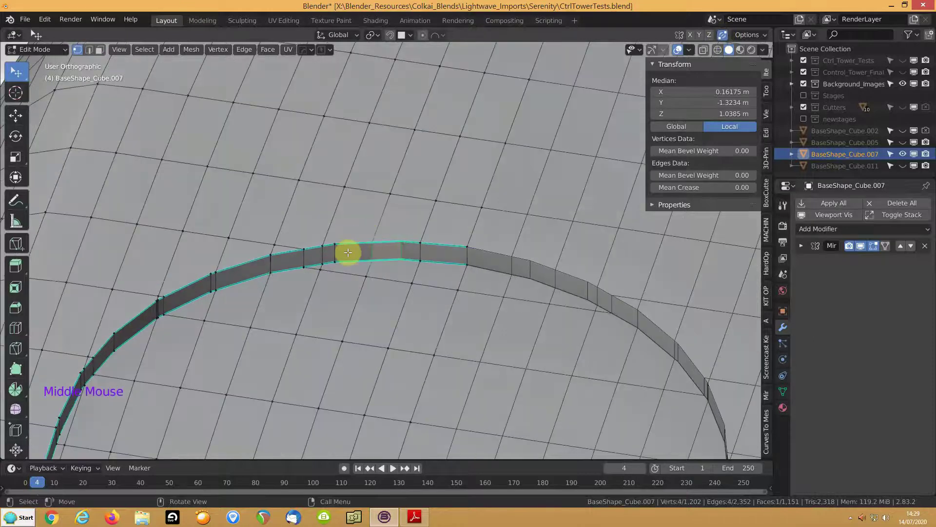
key("2")
left_click(322, 255)
key("g")
key("g")
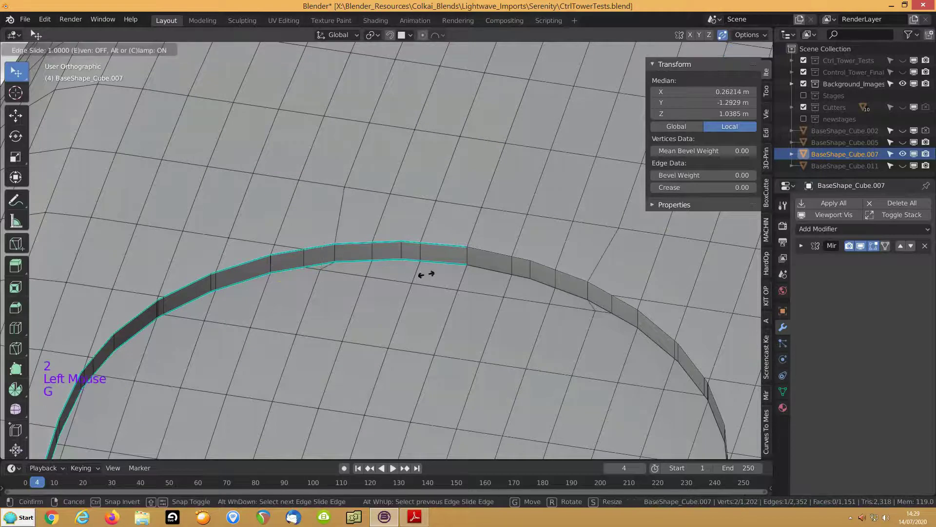
left_click(424, 273)
- Slide the next surplus cross edge of the curved recess wall by a factor of -1.000 onto the adjacent outer edge
left_click(299, 259)
key("g")
key("g")
left_click(201, 279)
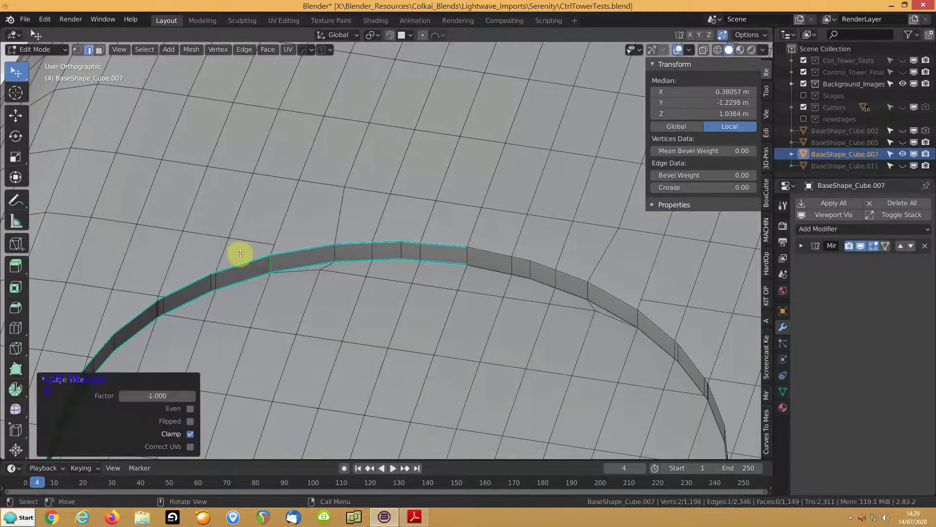
- Vertex-slide the stray vertices just above and just below the groove onto its rims with factor 1.000, merging them
key("1")
left_click(266, 242)
key("g")
key("g")
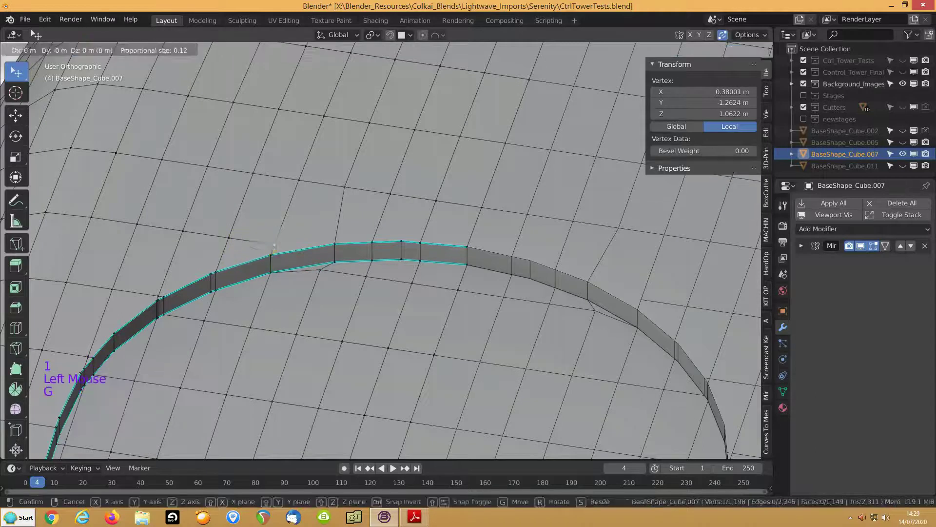
left_click(246, 345)
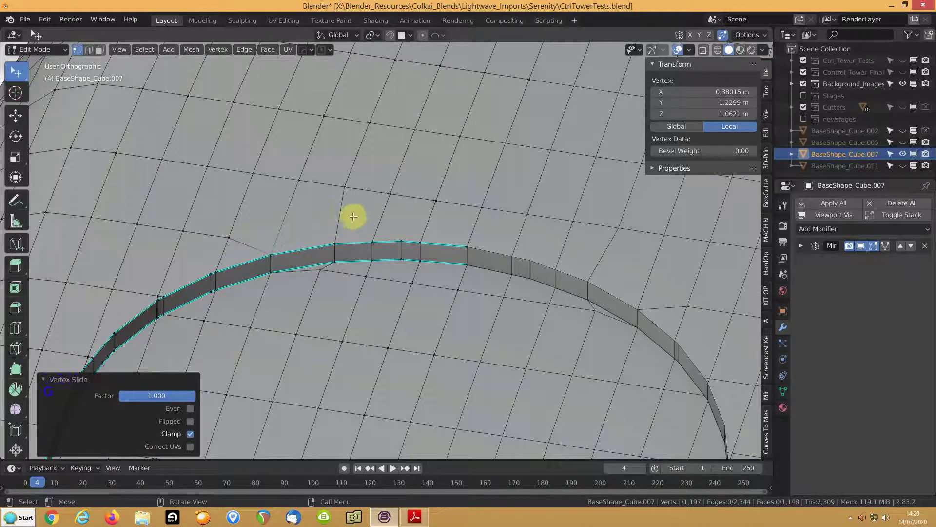
left_click(319, 268)
key("g")
key("g")
left_click(360, 235)
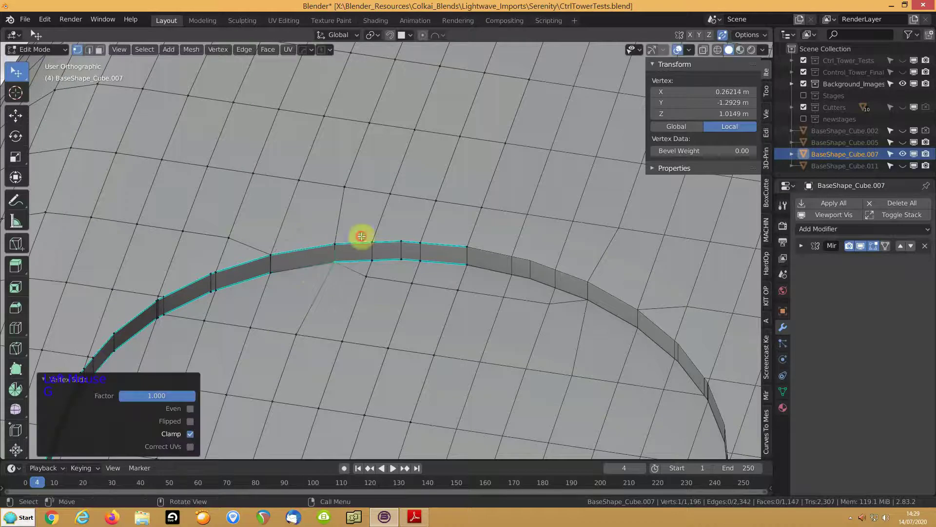
- Vertex-slide the surface vertex above the top of the groove along its grid line by a factor of about 0.113
left_click(338, 185)
key("g")
key("g")
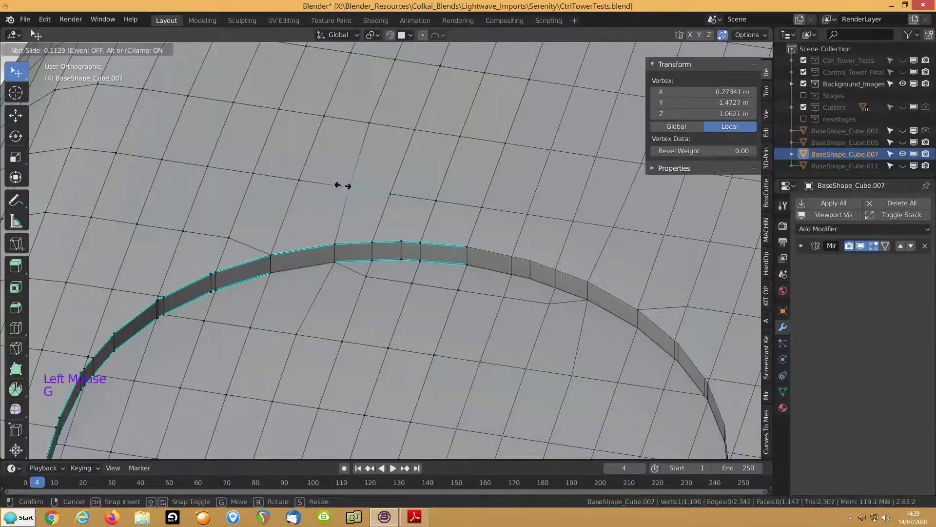
left_click(342, 186)
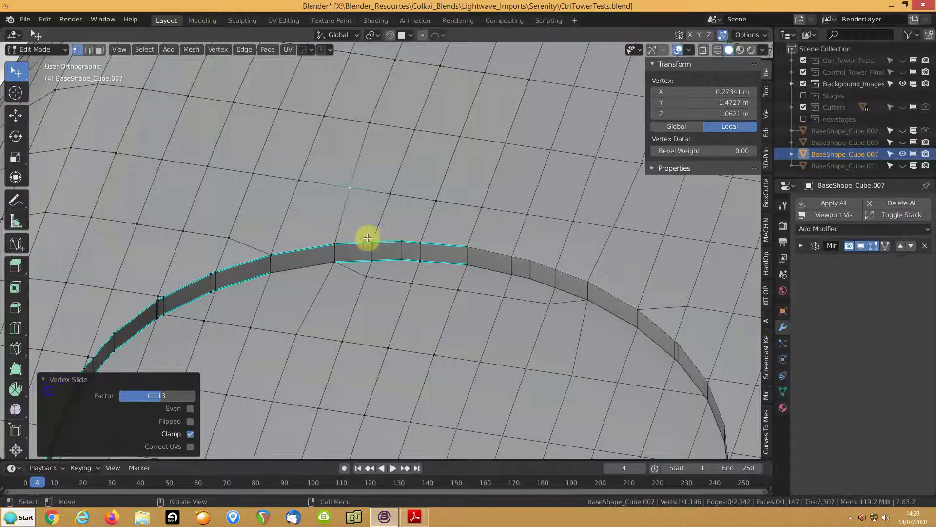
- Edge-slide the closely spaced extra cross edge in the curved groove into its neighbouring cross edge with factor 1.000
key("2")
left_click(214, 281)
left_click(214, 281)
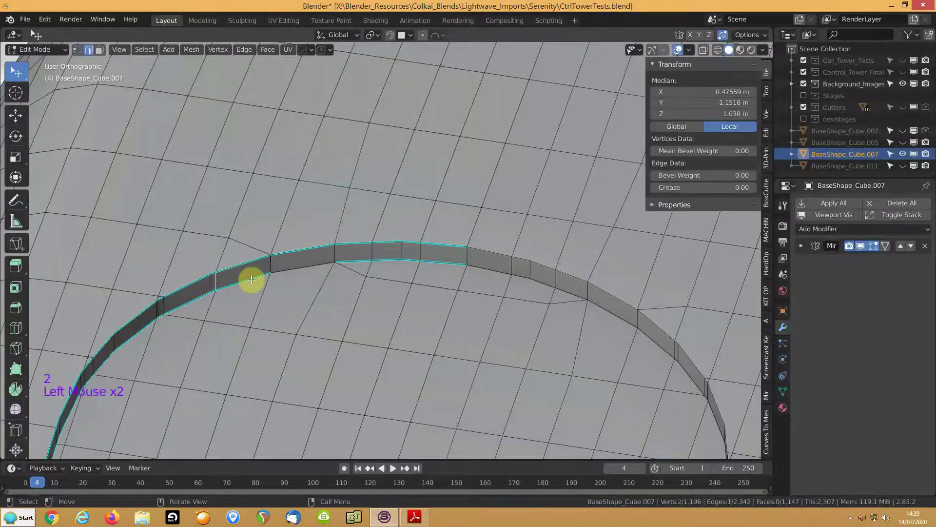
key("g")
key("g")
left_click(126, 299)
- Edge-slide the extra cross edge farther down the groove's bend into the adjacent cross edge to merge the pair
middle_click_drag(215, 263, 408, 236, "shift")
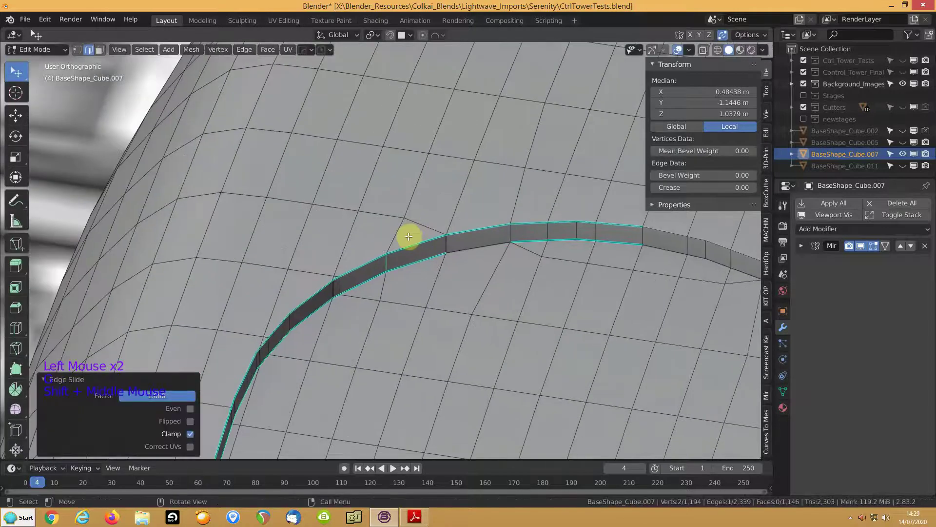
middle_click_drag(309, 335, 277, 340)
middle_click_drag(223, 308, 391, 348, "shift")
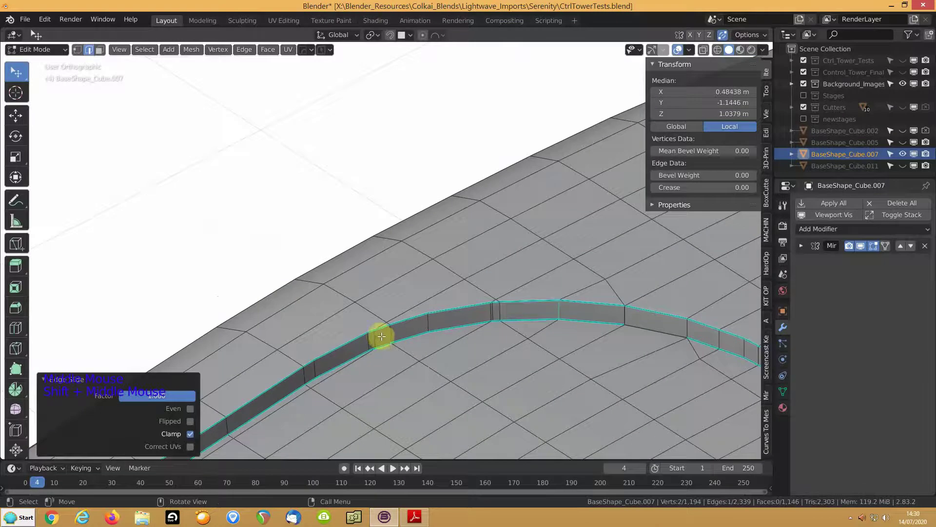
left_click(389, 334)
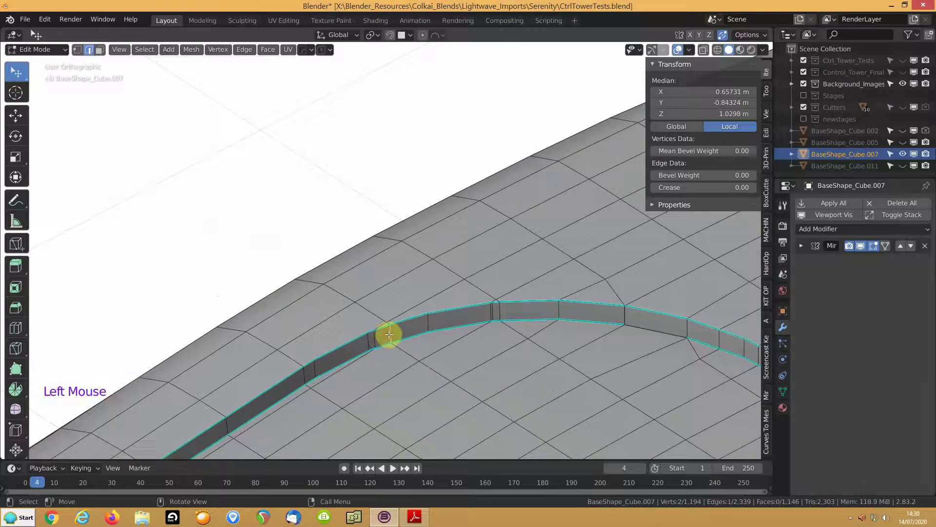
key("g")
key("g")
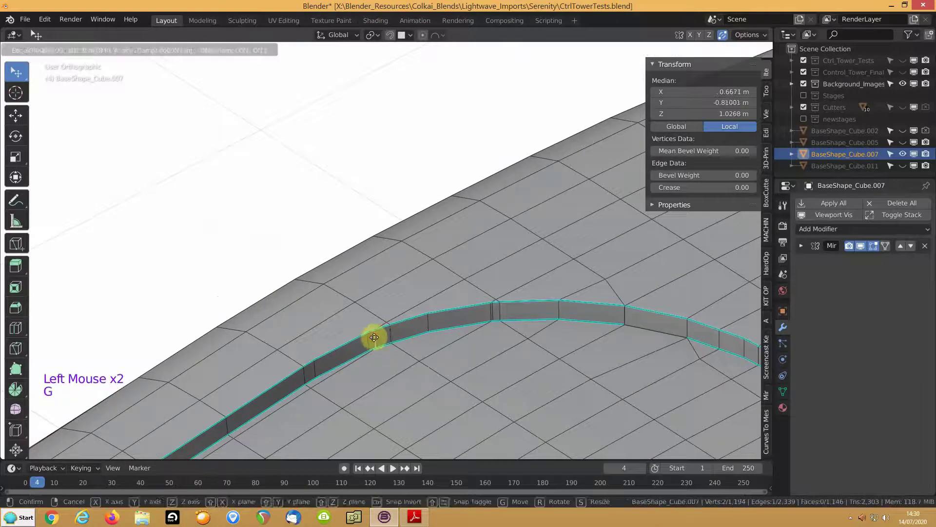
left_click(238, 364)
- Vertex-slide the stray vertex beside the groove's outer rim onto the rim with factor 1.000
key("1")
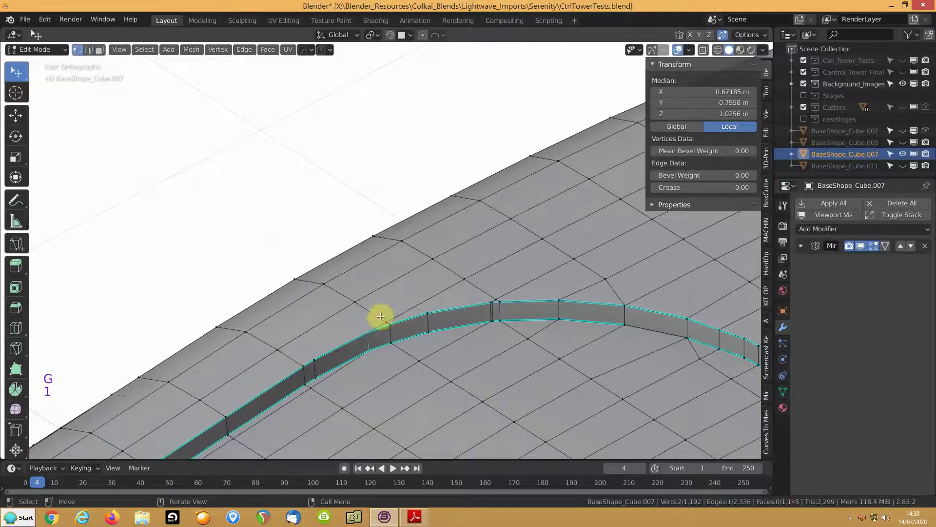
left_click(384, 316)
left_click(507, 394)
middle_click_drag(504, 393, 448, 339)
scroll(475, 199, "down", 2)
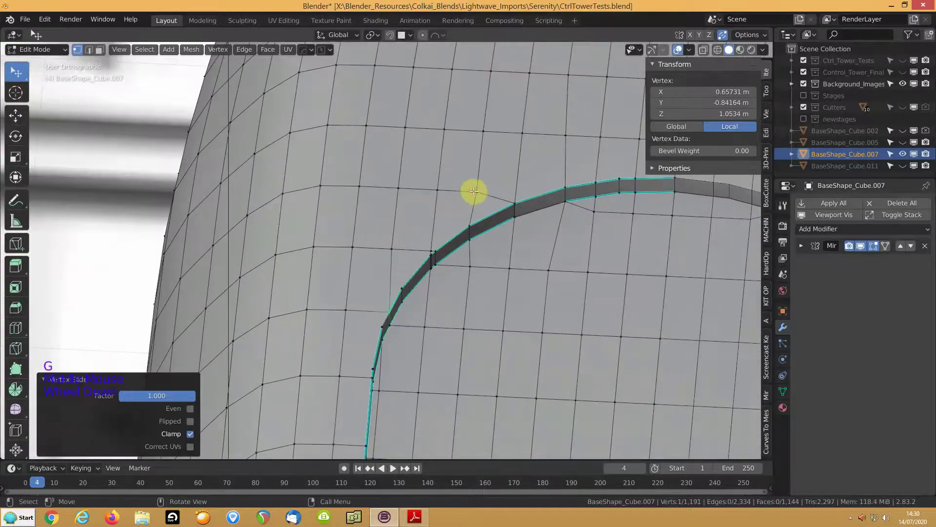
- Even out the grid outside the groove's curve by vertex-sliding the nearby surface vertex, ending with a factor of about 0.155
left_click(432, 189)
key("g")
key("g")
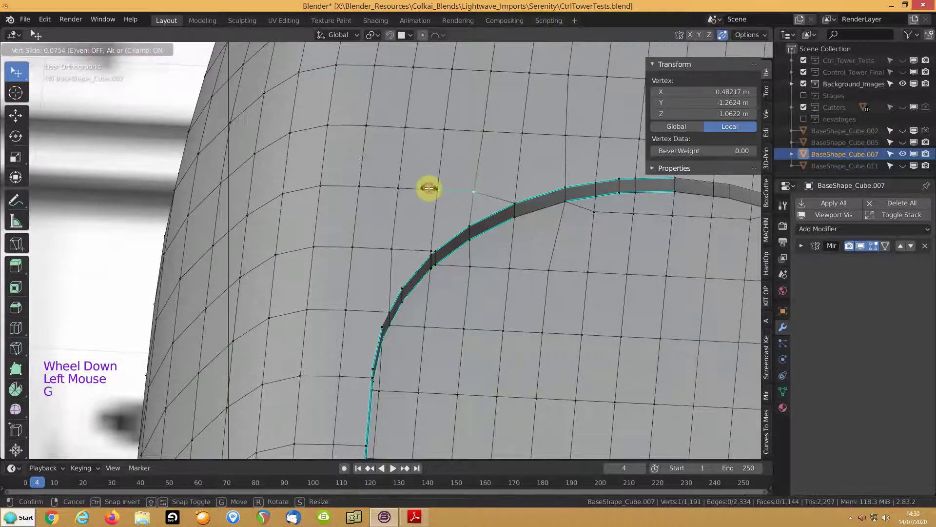
left_click(428, 188)
key("g")
key("g")
left_click(429, 194)
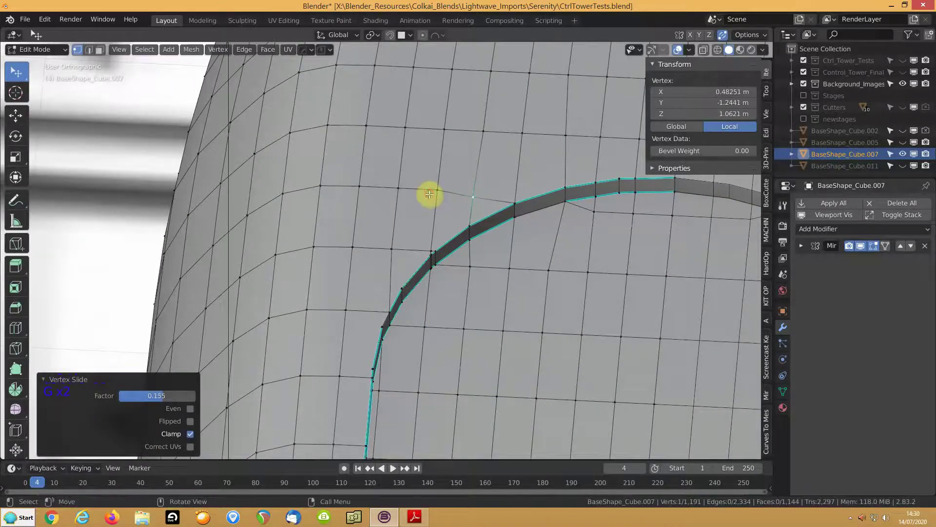
- Collapse the two closely spaced extra cross edges beside the groove's bend into one cross edge using Edge Slide at factor -1.000
scroll(432, 256, "up", 5)
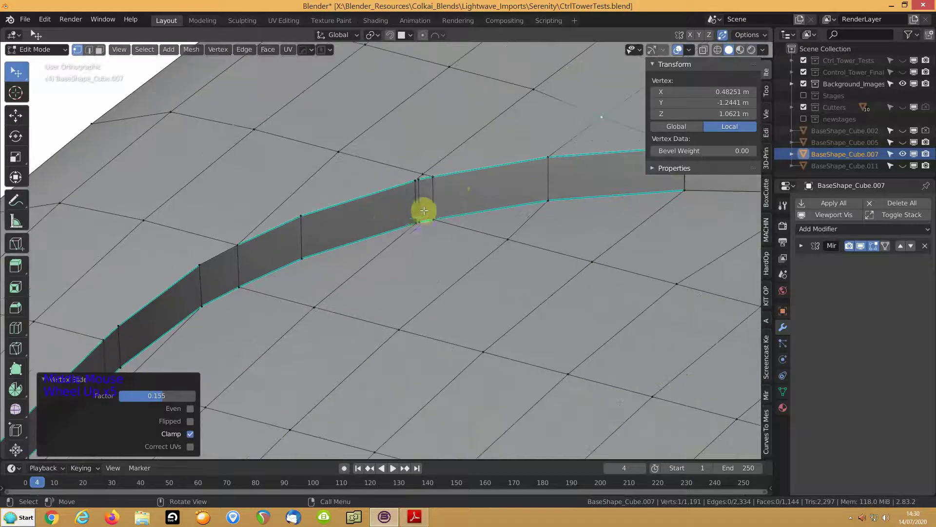
scroll(460, 226, "down", 3)
scroll(460, 229, "up", 1)
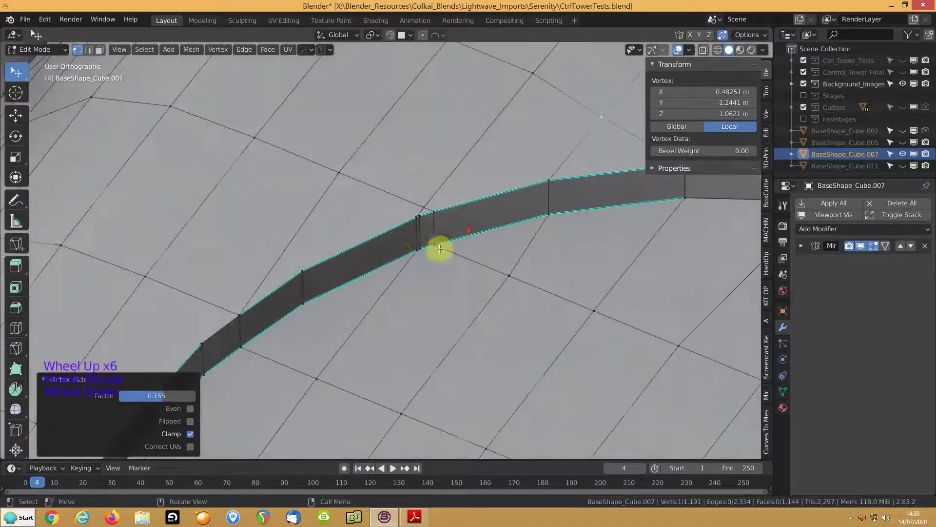
key("2")
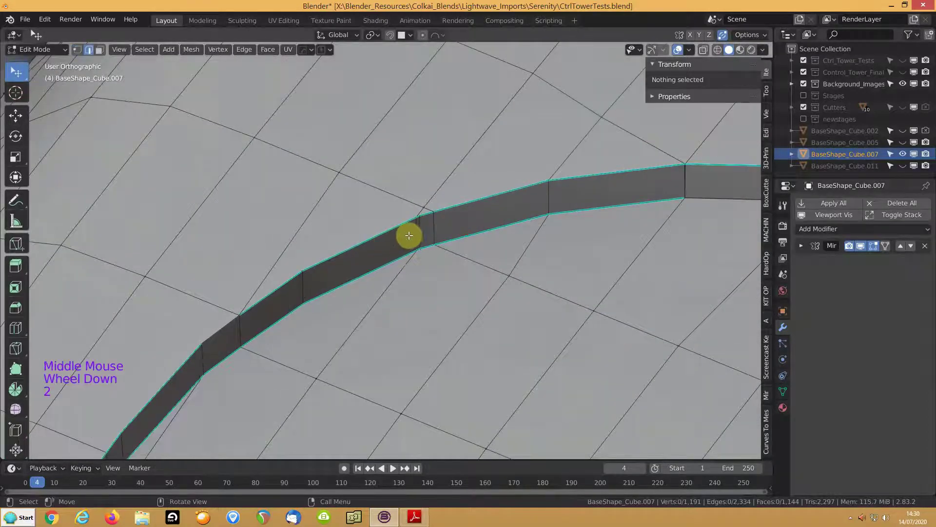
left_click(409, 235)
key("g")
key("g")
left_click(538, 218)
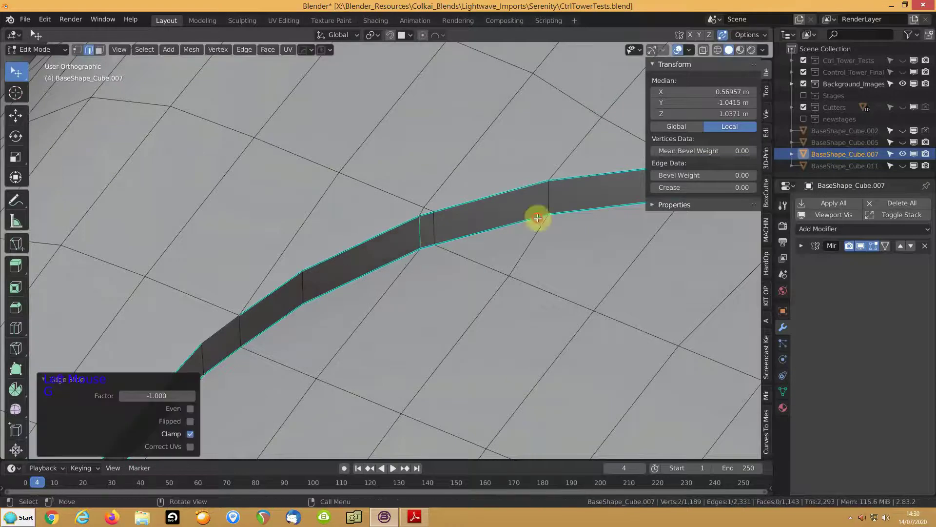
left_click(435, 221)
key("g")
key("g")
left_click(356, 243)
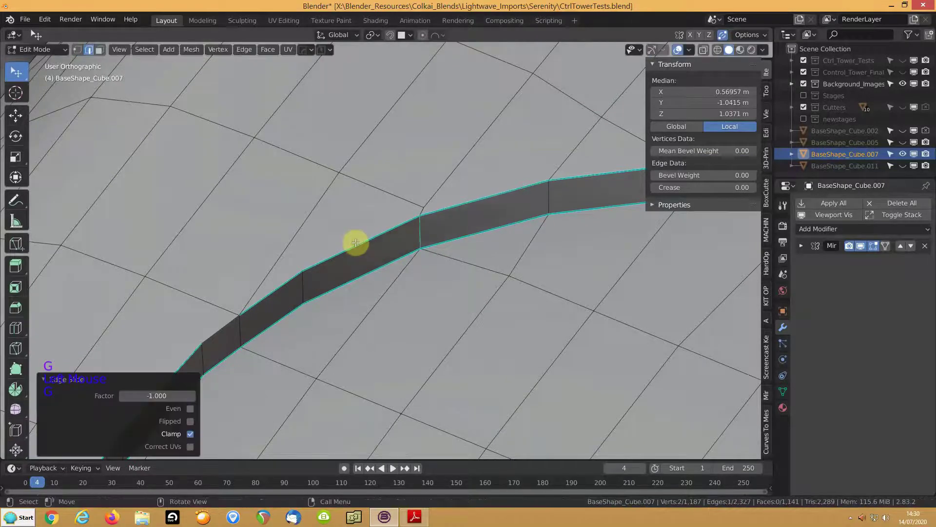
- Vertex-slide the stray vertex just above that merged cross edge down onto the groove's outer rim with factor 1.000
key("1")
left_click(404, 213)
left_click(428, 201)
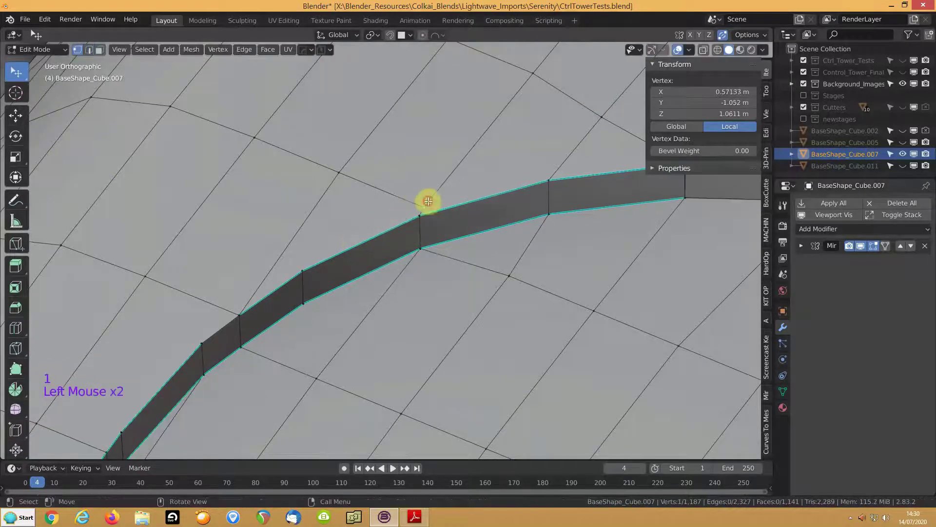
key("g")
key("g")
left_click(358, 298)
scroll(361, 299, "down", 6)
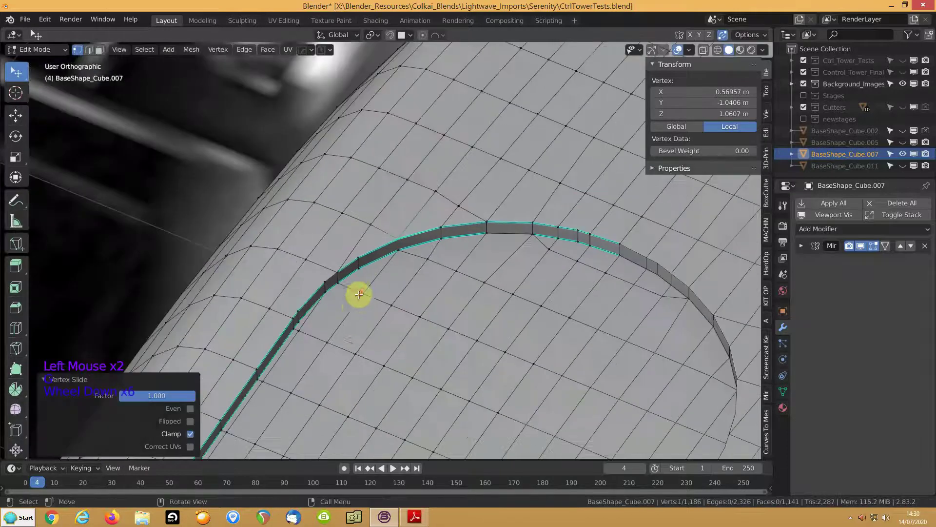
middle_click_drag(393, 303, 411, 293, "shift")
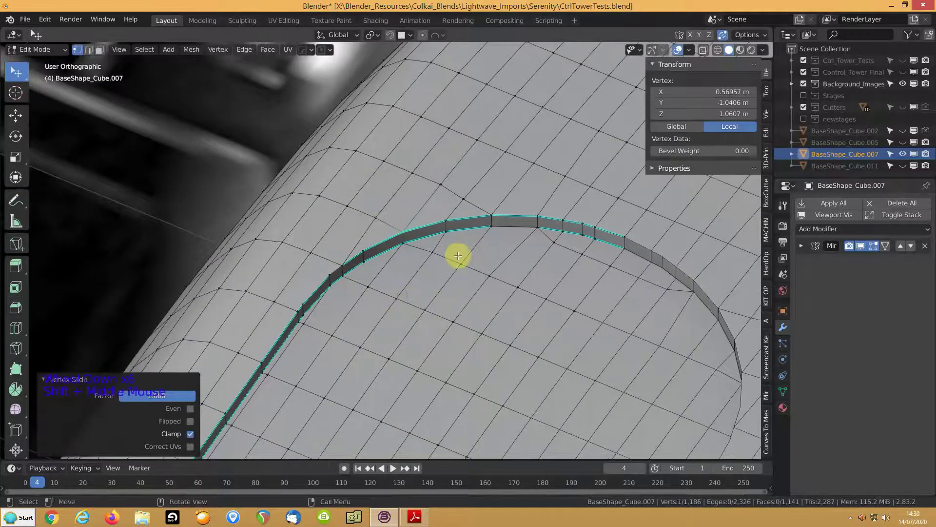
- Mark the unmarked inner-rim edge at the crest of the groove's curve as sharp
key("2")
left_click(507, 226)
key("ctrl")
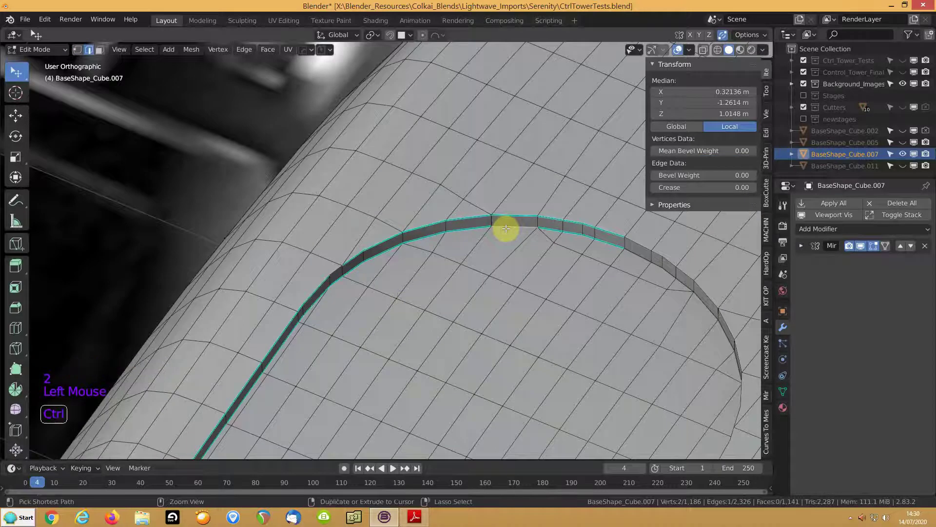
key("ctrl+apostrophe")
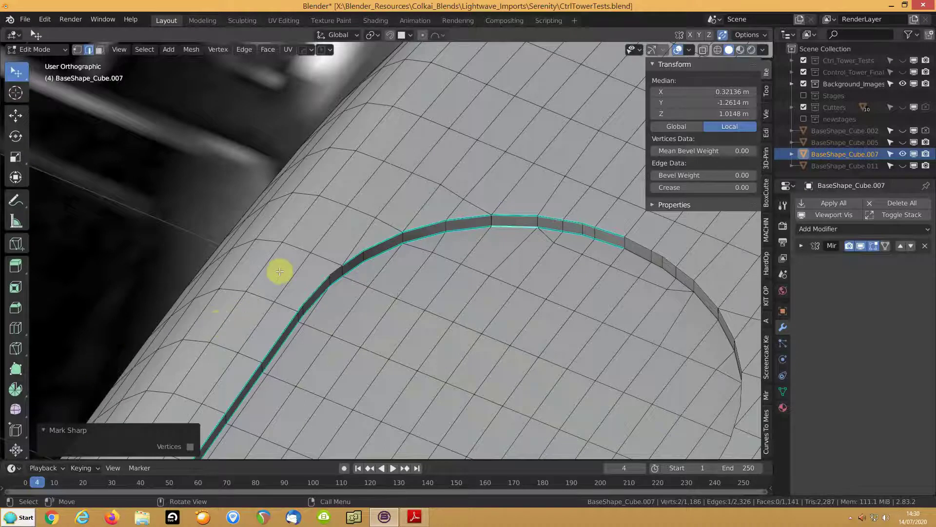
- Edge-slide the extra cross edge where the groove's straight run meets the curve into its neighbour with factor 1.000
middle_click_drag(426, 272, 454, 236, "shift")
middle_click_drag(268, 203, 441, 280, "shift")
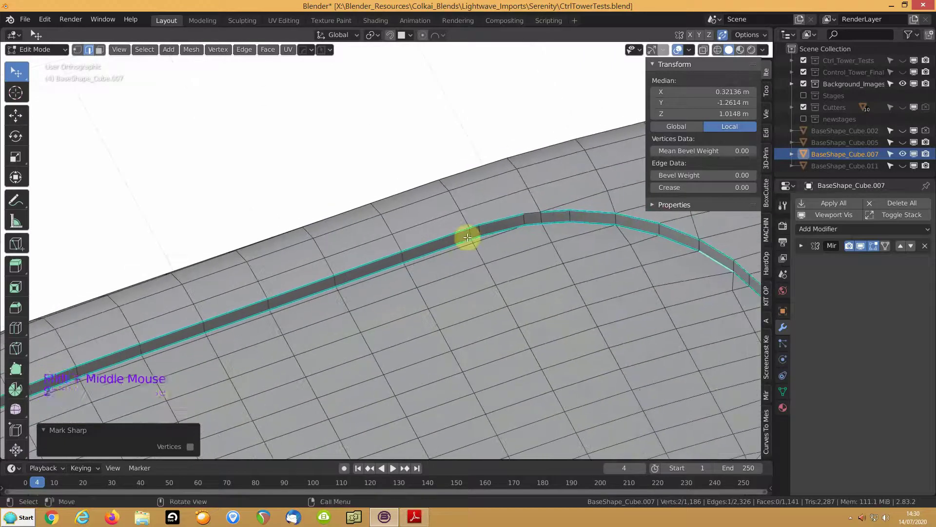
left_click(468, 238)
key("g")
key("g")
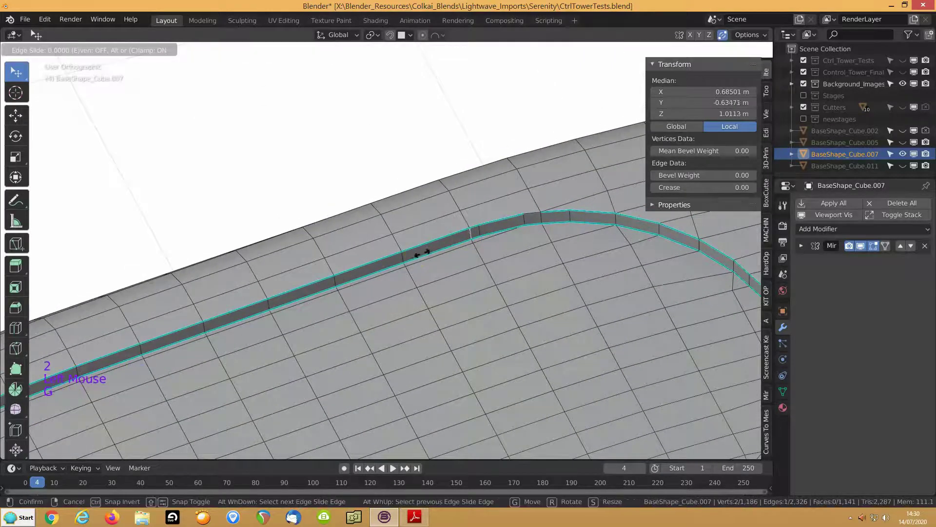
left_click(491, 241)
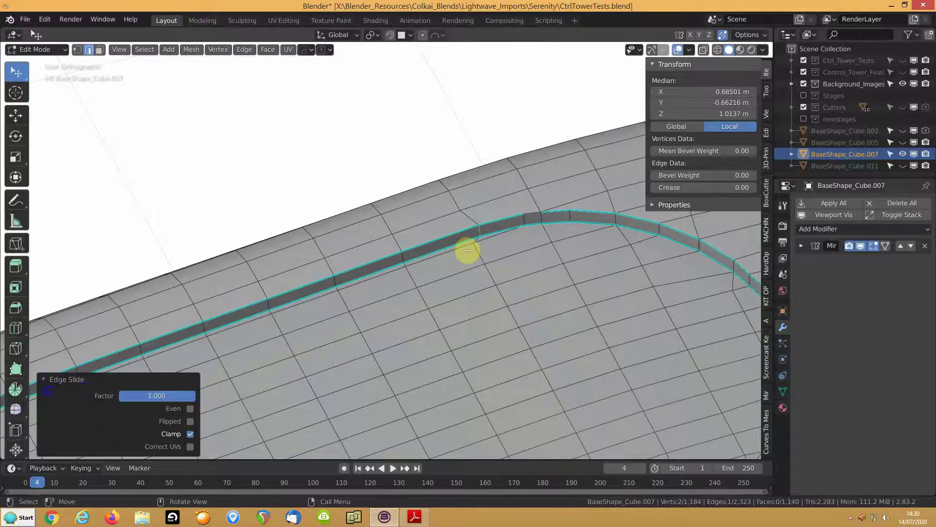
- Vertex-slide the surface vertex just below that junction by a factor of about 0.144
key("1")
left_click(469, 246)
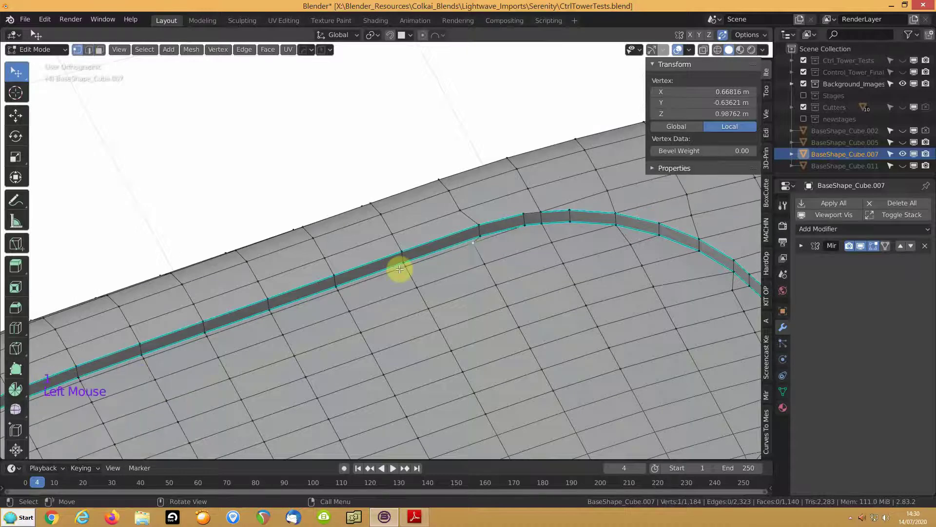
key("g")
key("g")
left_click(407, 268)
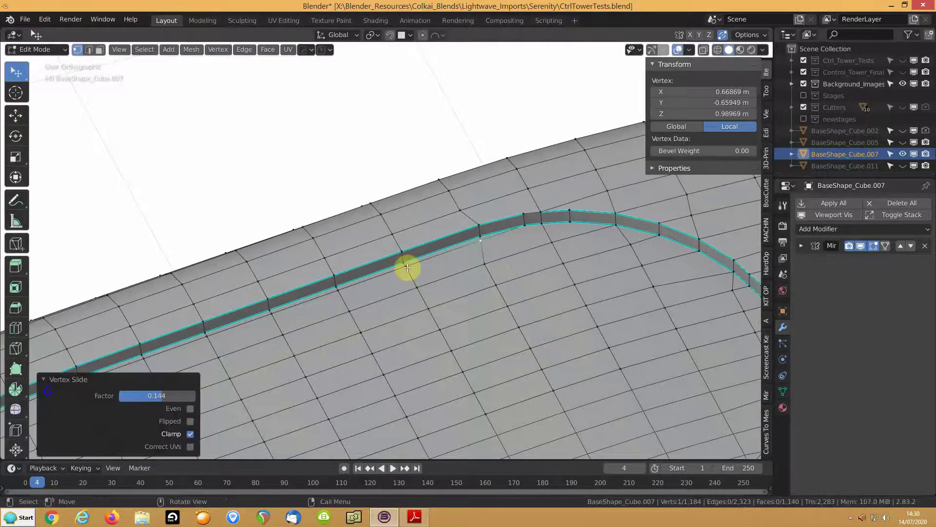
- Select the shortest edge path just inside the groove's long straight run and edge-slide it by a factor of about -0.405
key("2")
scroll(198, 338, "down", 3)
middle_click_drag(199, 339, 234, 313, "shift")
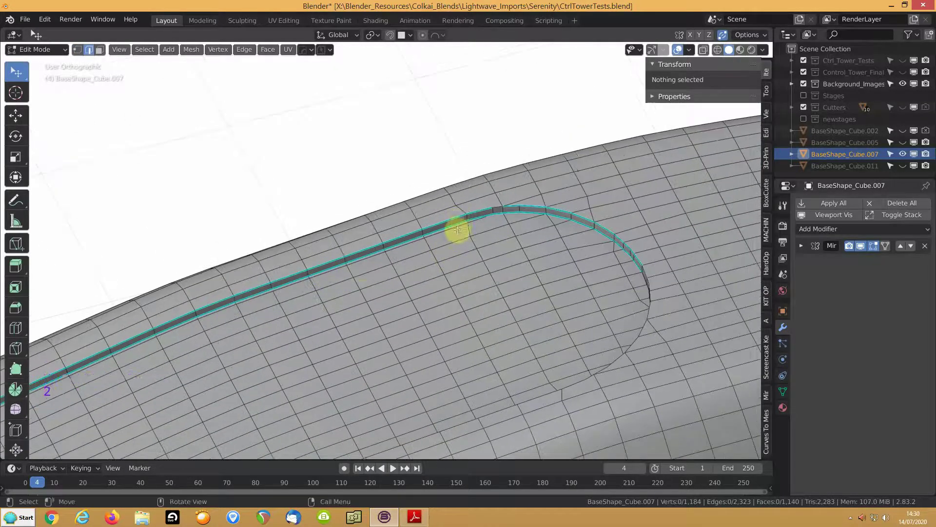
left_click(458, 229)
middle_click_drag(194, 289, 473, 214, "shift")
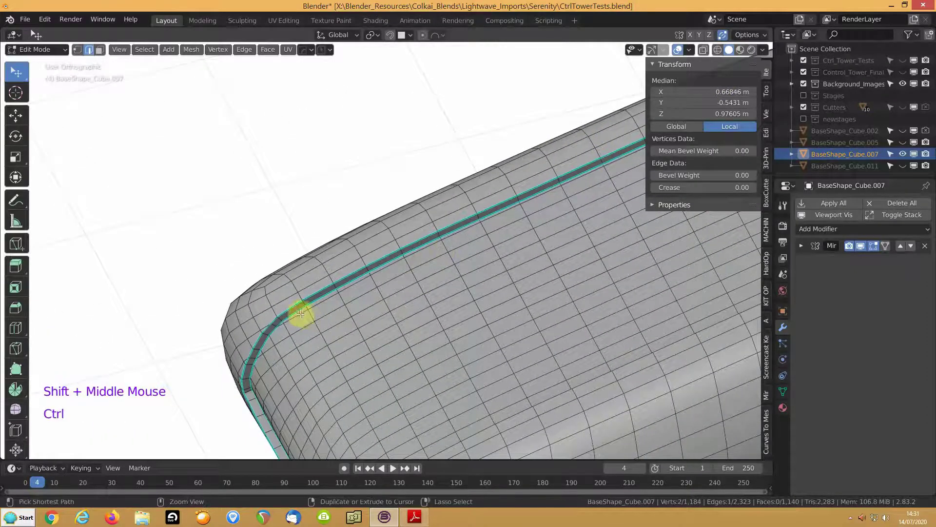
left_click(301, 316, "ctrl")
key("g")
key("g")
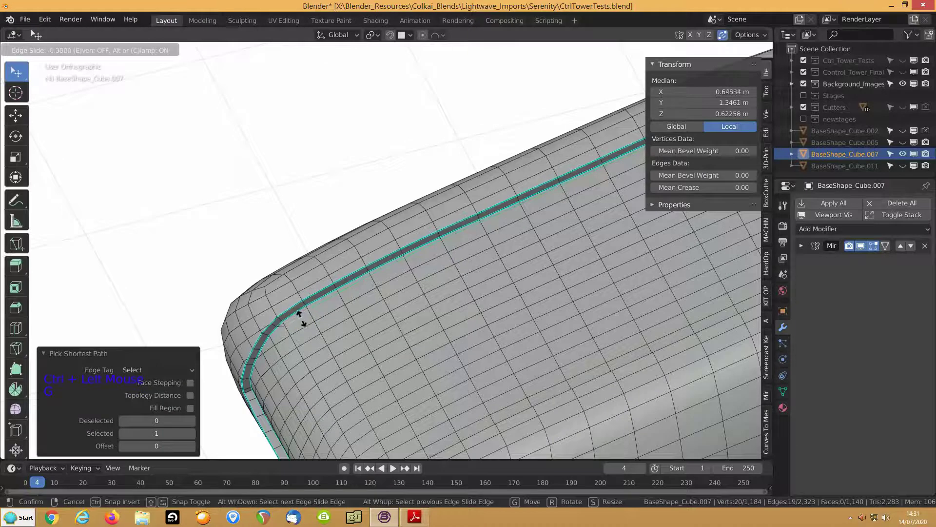
left_click(302, 319)
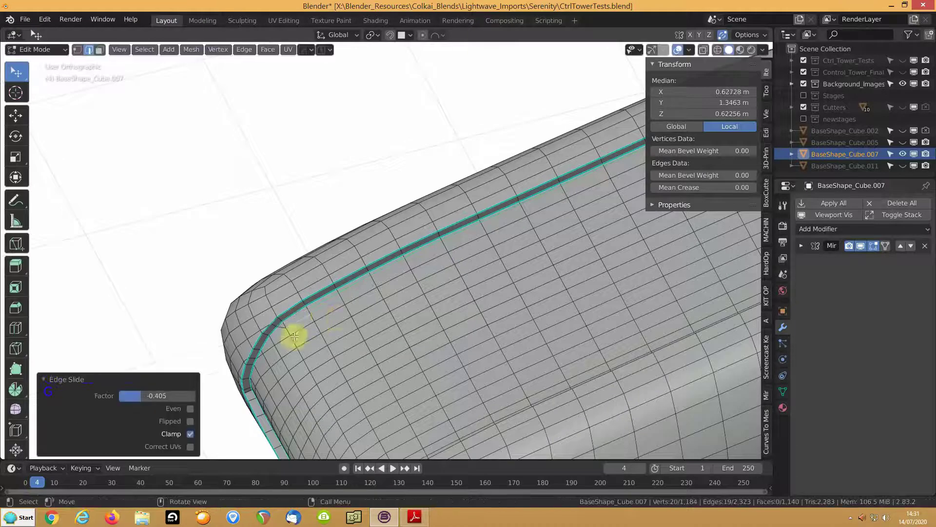
- Save the file and mark the short outer-rim edge at the start of the groove's curve as sharp
middle_click_drag(381, 296, 18, 409, "shift")
key("ctrl+s")
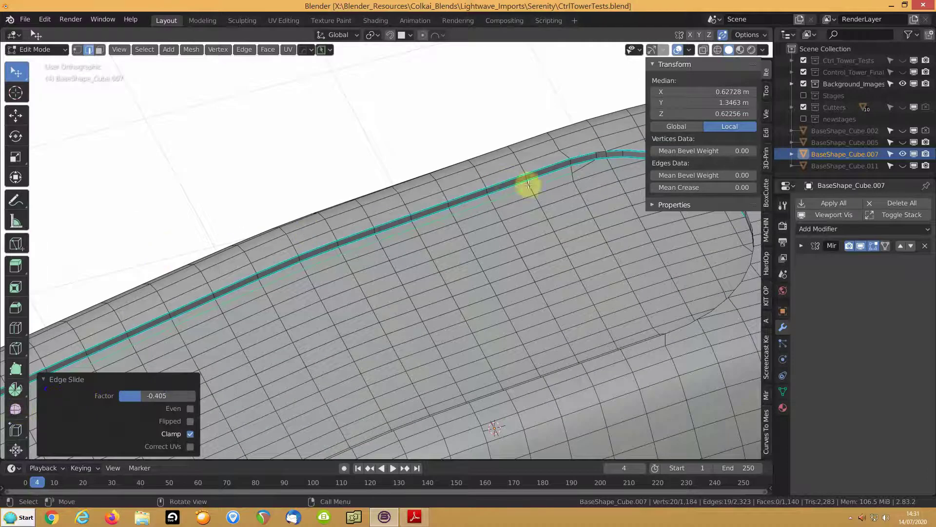
left_click(600, 153)
key("ctrl+apostrophe")
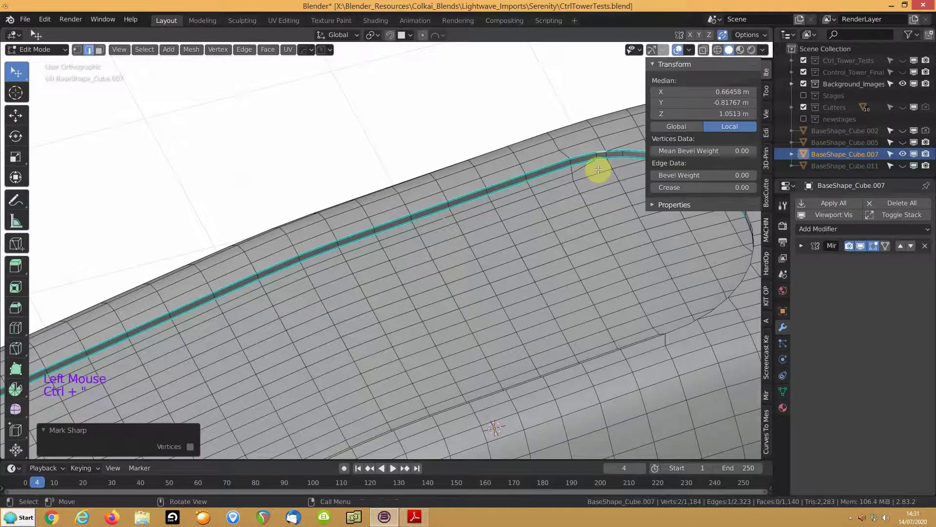
- Vertex-slide the surface vertex just outside the groove's outer rim on the curved run above its lower corner
middle_click_drag(569, 171, 211, 144, "shift")
left_click(368, 220)
middle_click_drag(312, 236, 308, 159)
scroll(326, 242, "up", 4)
scroll(358, 177, "up", 1)
middle_click_drag(370, 184, 403, 199)
middle_click_drag(252, 203, 253, 182)
key("1")
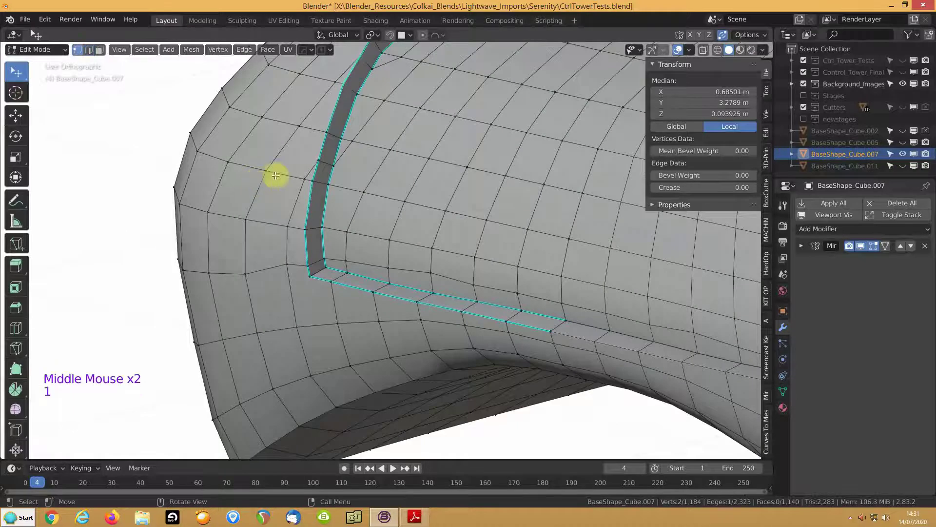
left_click(293, 177)
key("g")
key("g")
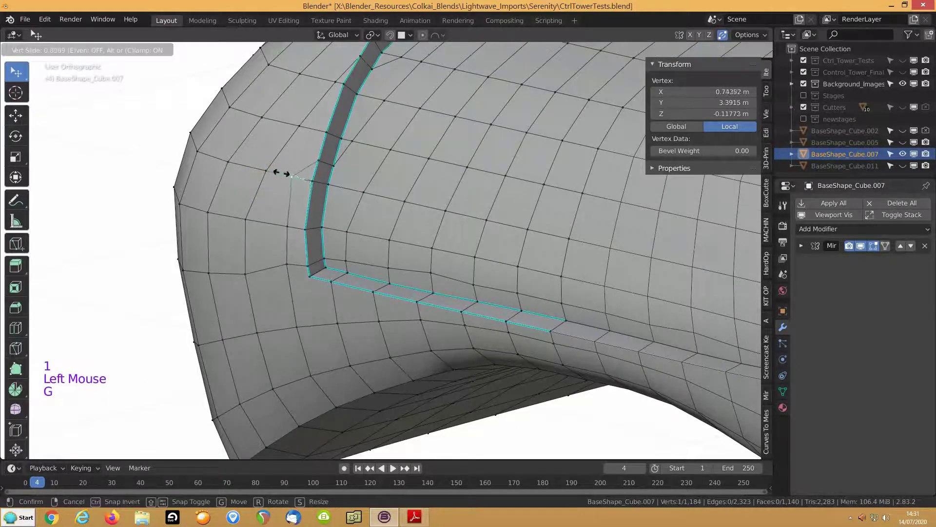
left_click(276, 215)
- Vertex-slide the next two surface vertices down the column just outside the groove's lower corner
key("g")
key("g")
left_click(274, 231)
left_click(286, 264)
key("g")
key("g")
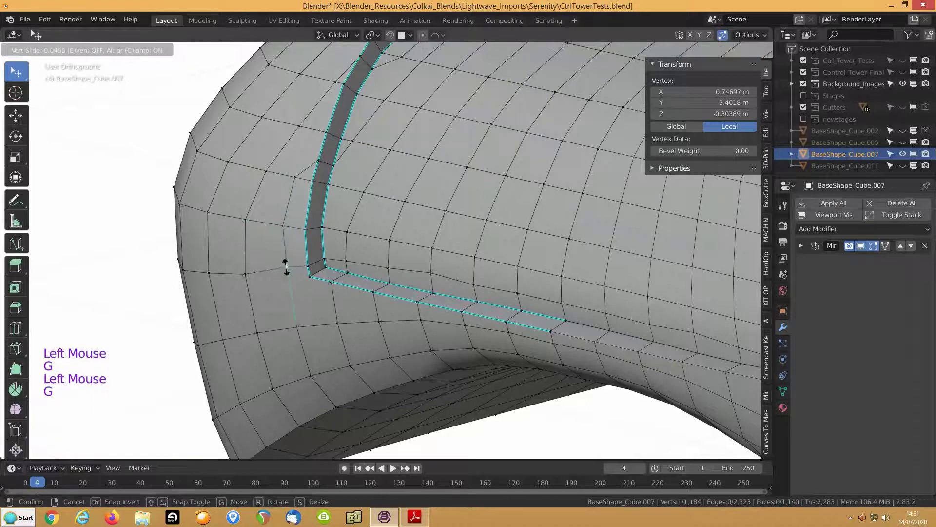
left_click(307, 265)
- Vertex-slide the stray outer and inner rim vertices just above the groove's lower corner into the corner vertices with factor 1.000
left_click(310, 266)
key("g")
key("g")
left_click(317, 278)
left_click(320, 261)
key("g")
key("g")
left_click(320, 300)
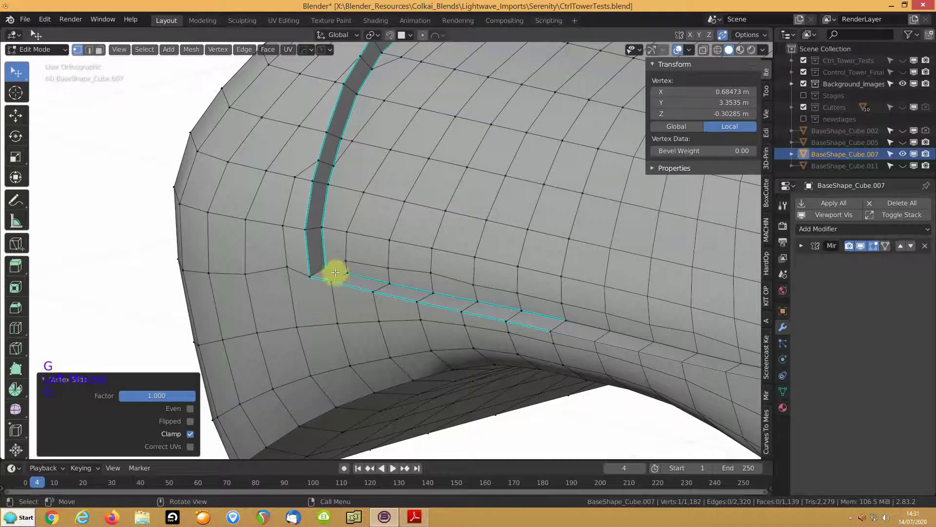
- Vertex-slide the two surface vertices just above the inner rim beside the groove's corner, the first by a factor of about 0.153
left_click(342, 262)
key("g")
key("g")
left_click(343, 262)
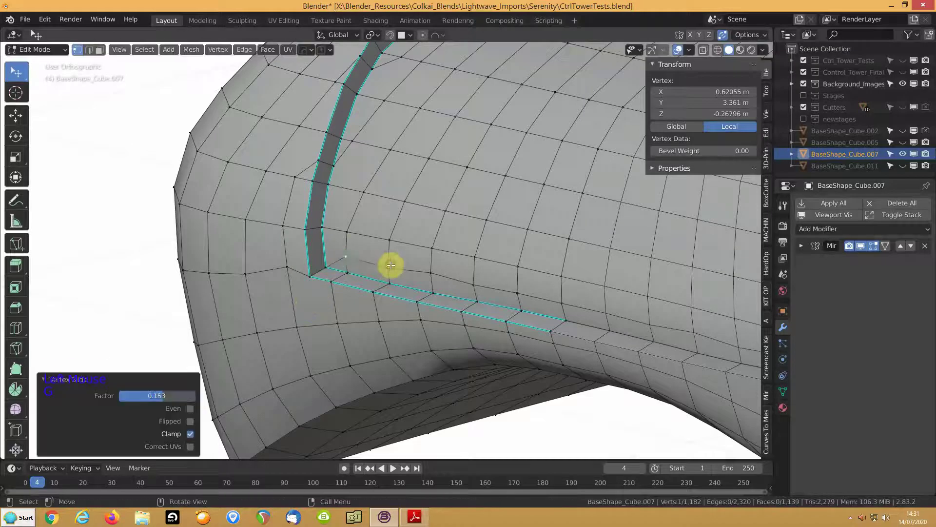
left_click(390, 264)
key("g")
key("g")
left_click(390, 262)
- Vertex-slide the vertex diagonally outside the groove's corner towards the body's lower edge by a factor of about 0.4
middle_click_drag(304, 251, 347, 229)
left_click(249, 278)
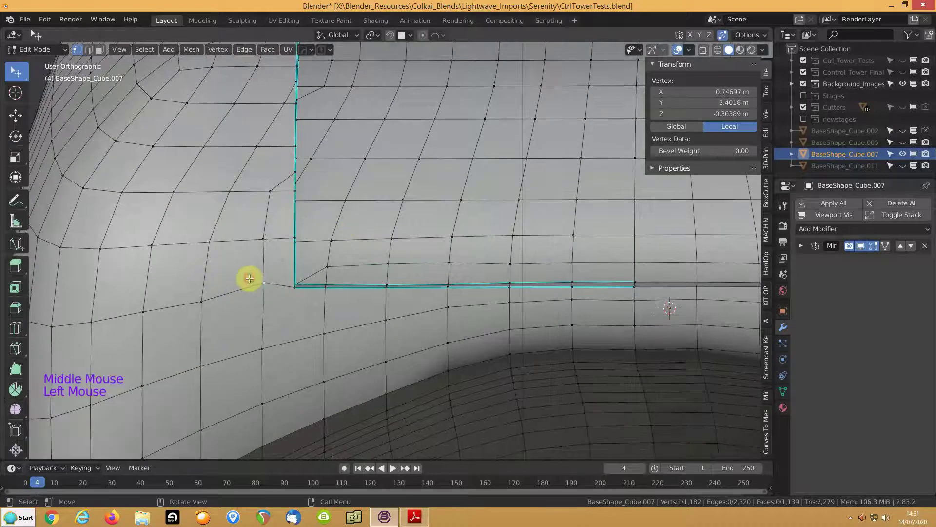
key("g")
key("g")
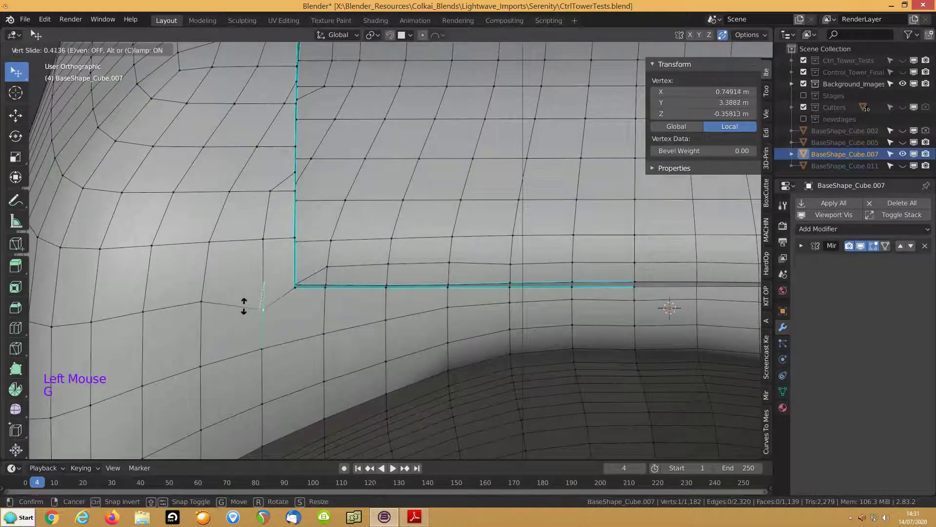
left_click(245, 308)
- Vertex-slide the next two vertices outward in the corner's row towards the lower edge, the outermost by a factor of about 0.112
left_click(201, 302)
key("g")
key("g")
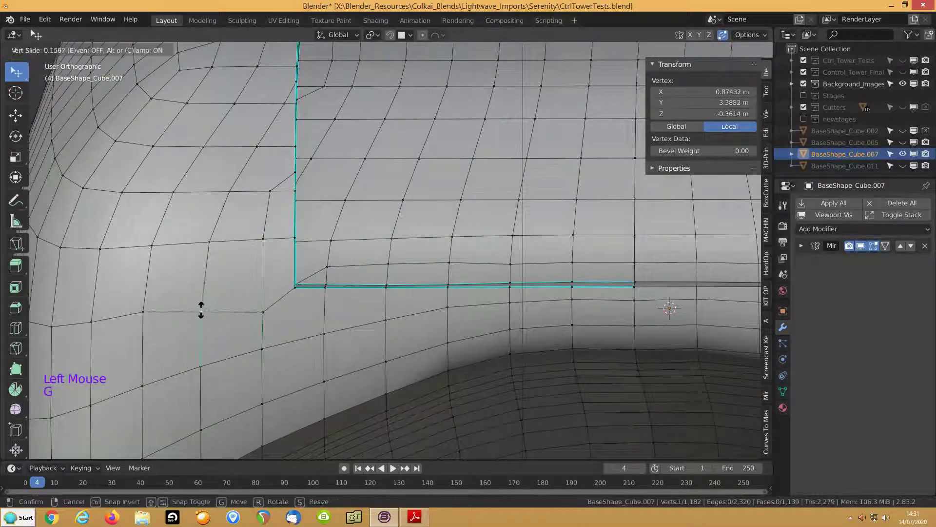
left_click(201, 316)
left_click(140, 312)
key("g")
key("g")
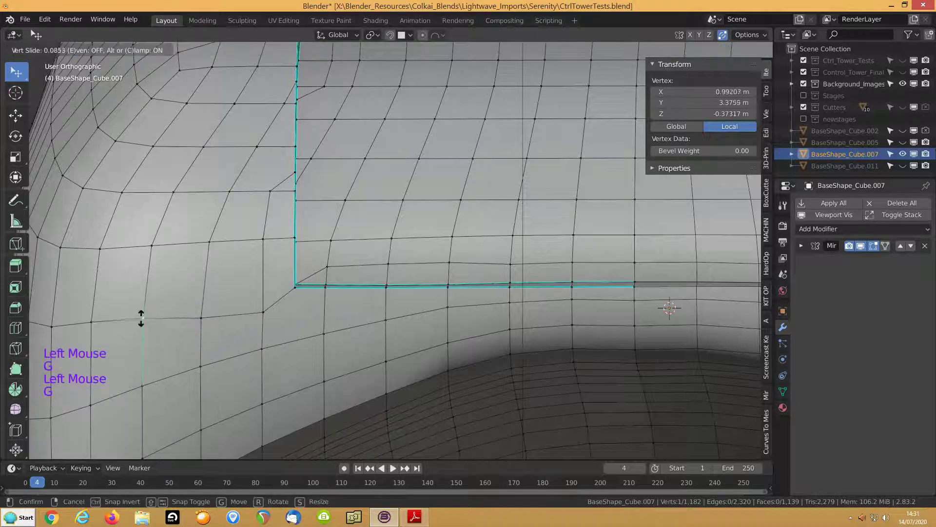
left_click(215, 251)
- Vertex-slide two surface vertices outside the groove's curved run above the corner, the second by a factor of about 0.158
mouse_move(215, 251)
middle_mouse_down()
mouse_move(238, 227)
mouse_move(310, 246)
mouse_move(286, 242)
mouse_move(171, 276)
mouse_move(205, 277)
mouse_move(215, 253)
middle_mouse_up()
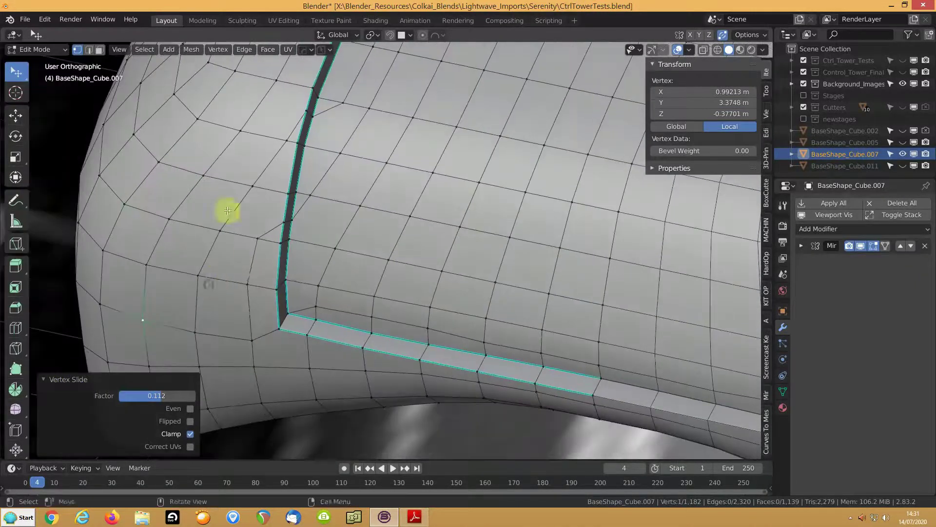
middle_click_drag(248, 147, 292, 263, "shift")
middle_click_drag(356, 228, 331, 210)
left_click(329, 214)
key("g")
key("g")
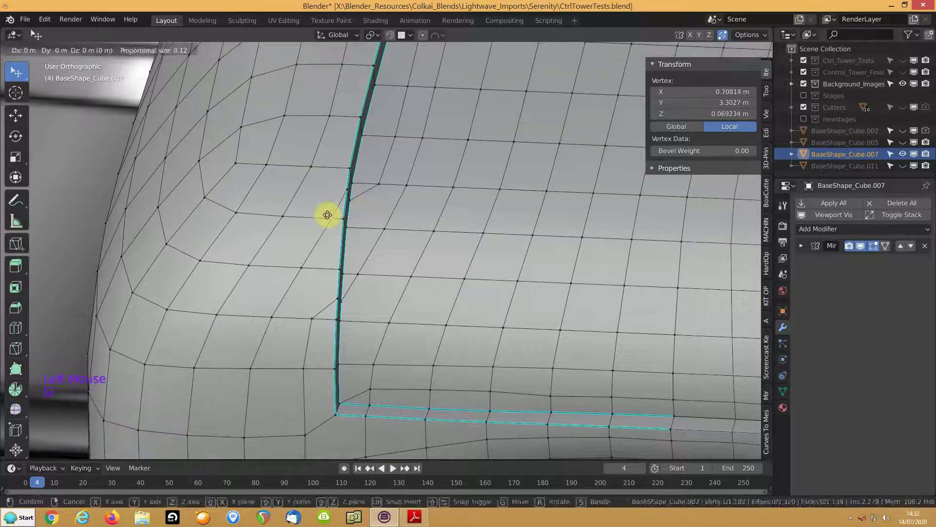
left_click(299, 265)
left_click(300, 266)
key("g")
key("g")
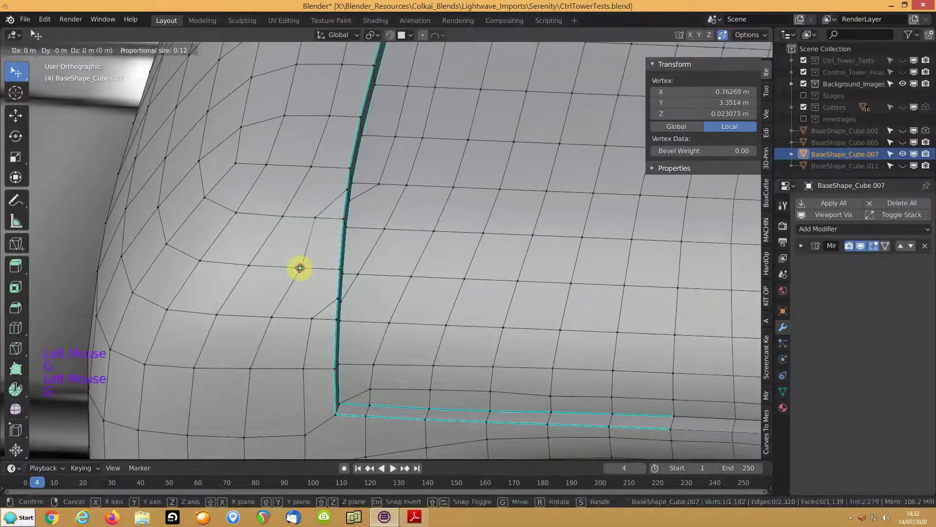
left_click(291, 266)
middle_click_drag(313, 251, 329, 235)
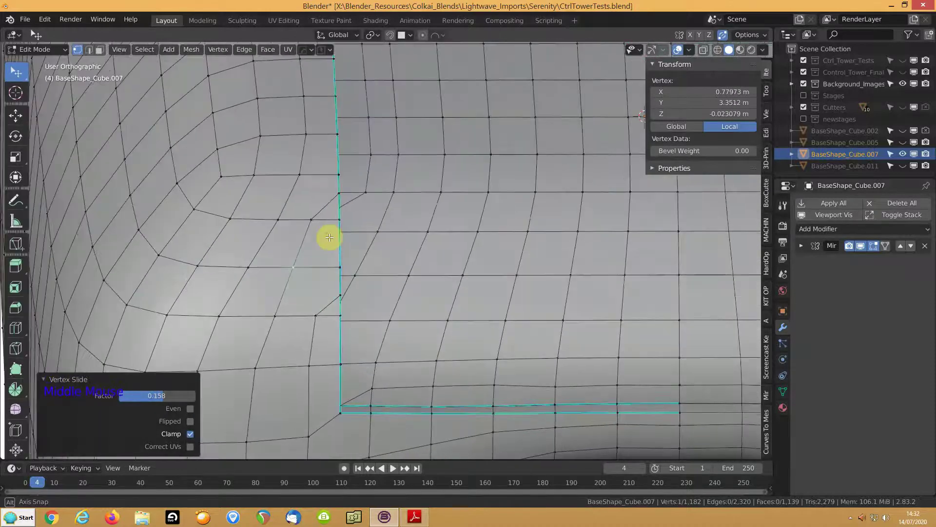
- Select all groove rim edges of matching sharpness and set their mean crease and mean bevel weight to 1.00
scroll(336, 233, "down", 5)
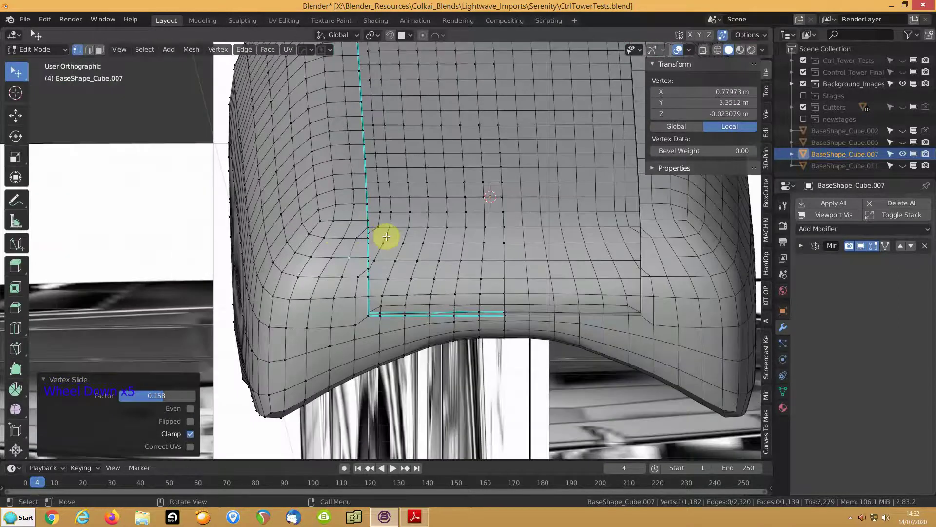
key("2")
middle_click_drag(397, 299, 341, 309)
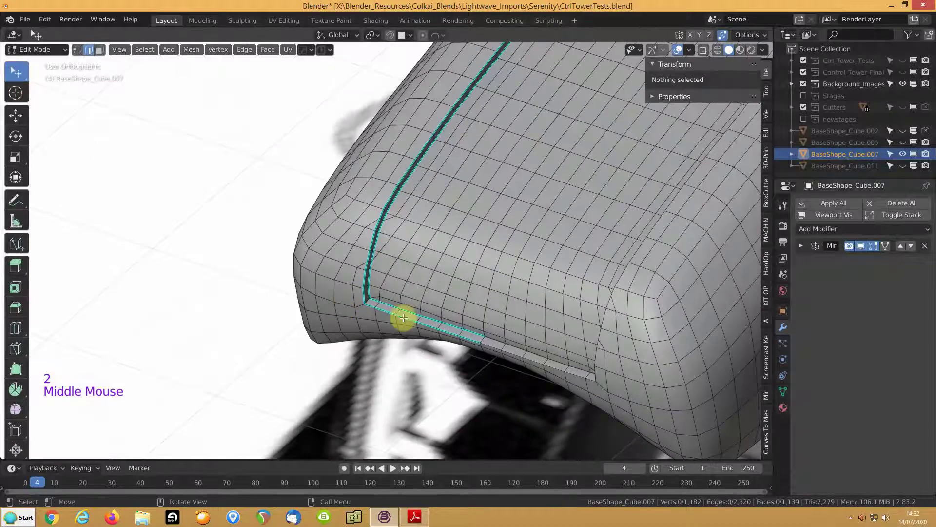
left_click(361, 295)
key("shift+g")
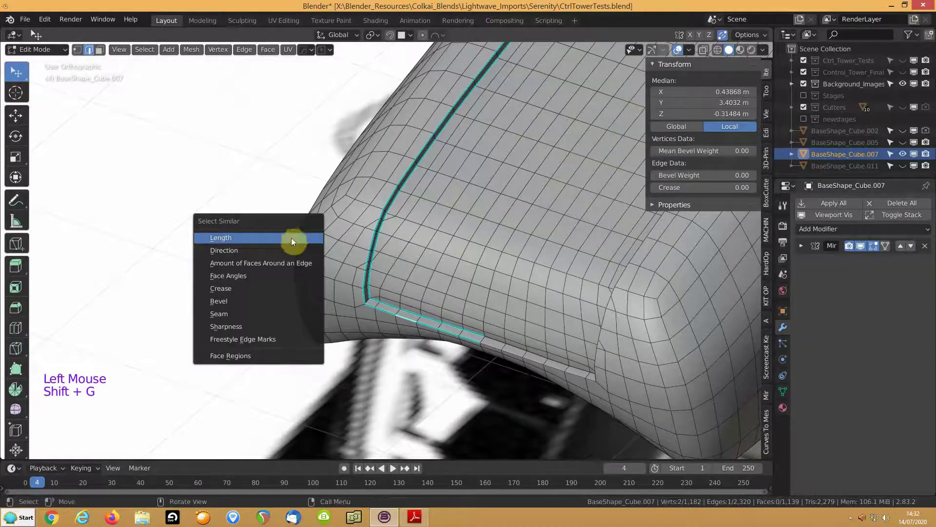
left_click(229, 329)
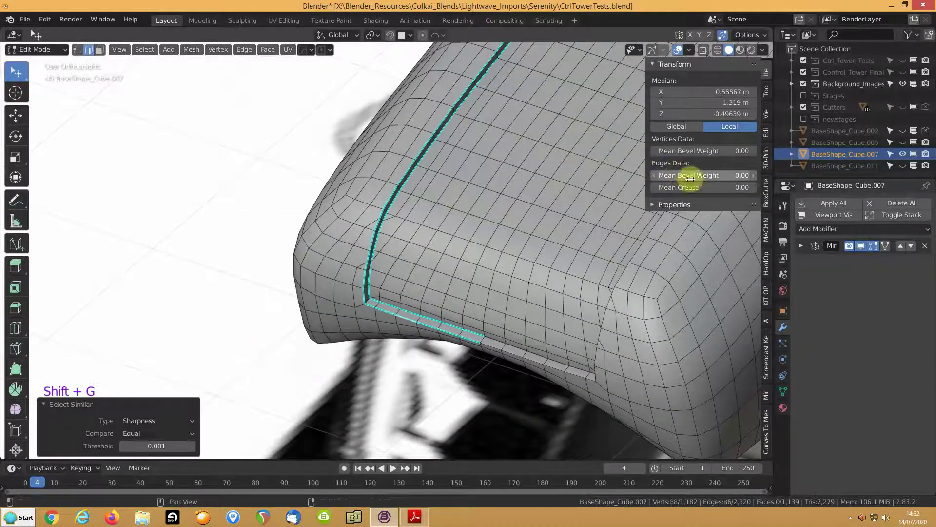
left_click_drag(676, 187, 721, 187)
left_click_drag(668, 175, 711, 175)
- Set the crease and bevel weight of the short cross edge at the groove's corner to 1.00 and mark it sharp
middle_click_drag(373, 204, 372, 208)
left_click(335, 284)
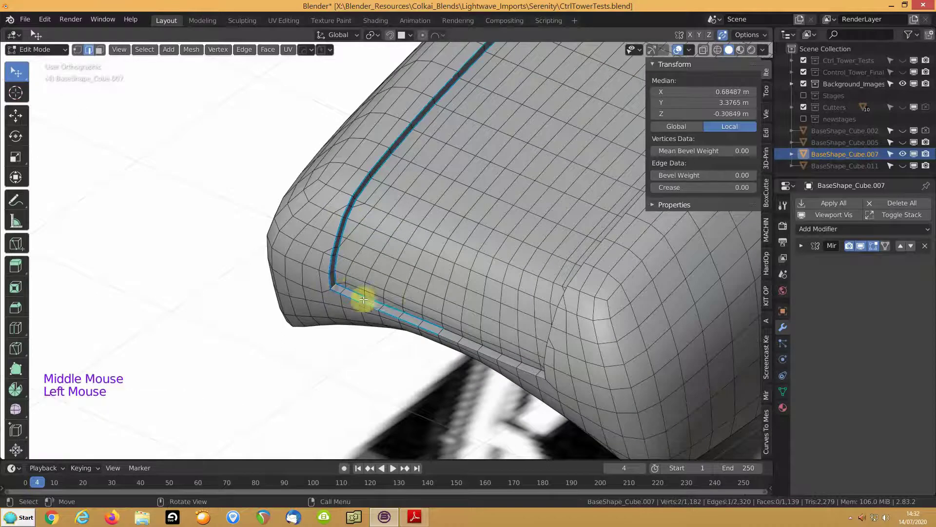
left_click_drag(681, 192, 722, 187)
left_click_drag(669, 175, 712, 176)
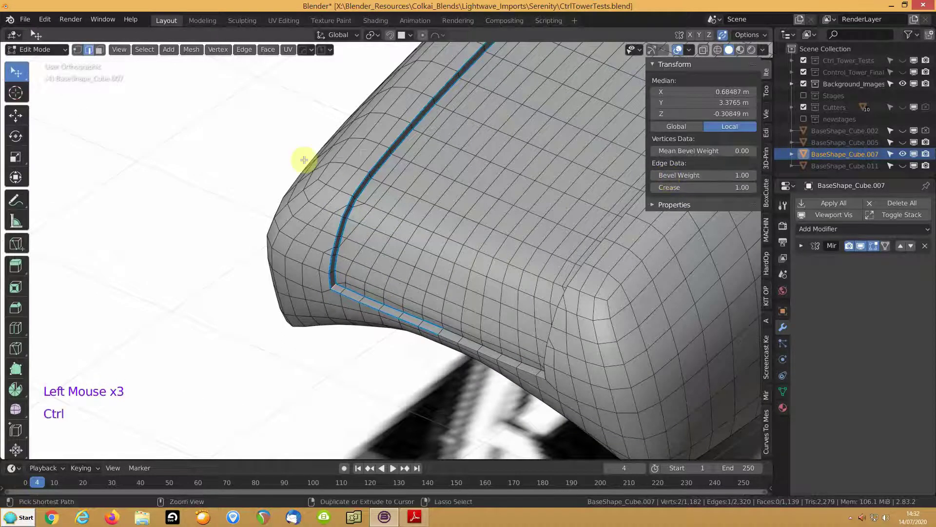
key("ctrl+apostrophe")
- Return to Object Mode and turn off the wireframe overlay to show the plain shaded body
key("Tab")
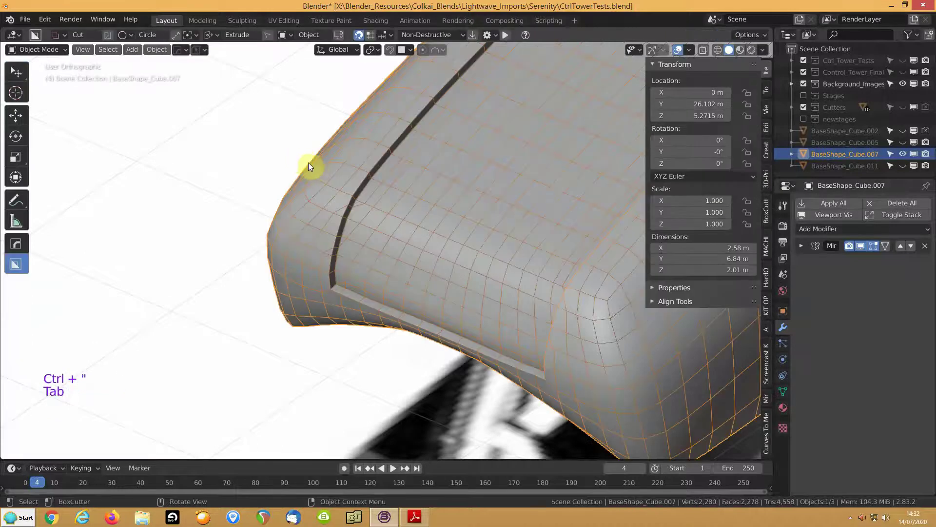
middle_click_drag(449, 189, 366, 195, "shift")
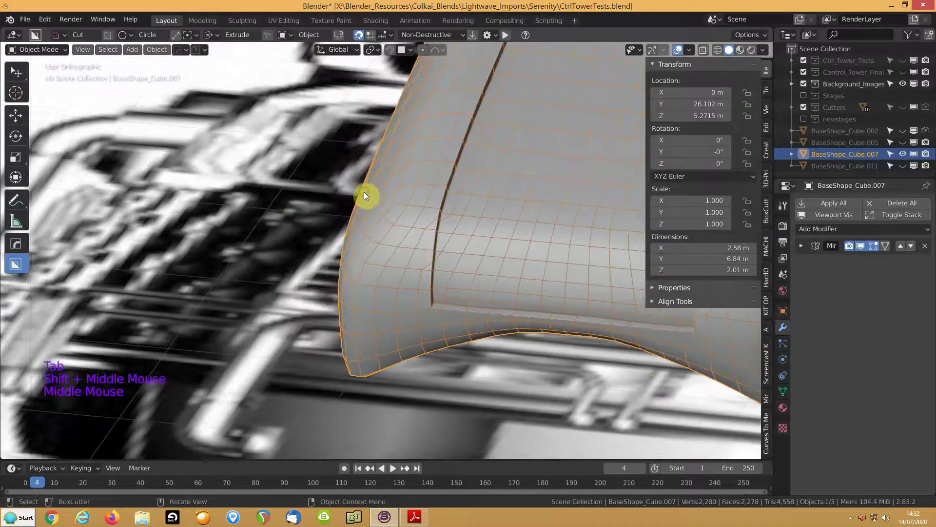
left_click(689, 49)
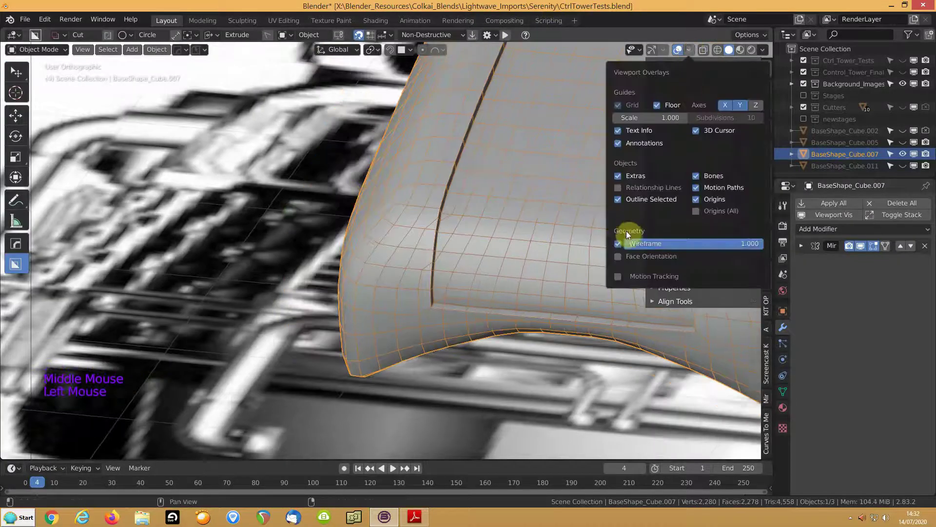
left_click(617, 247)
middle_click_drag(426, 204, 200, 208, "shift")
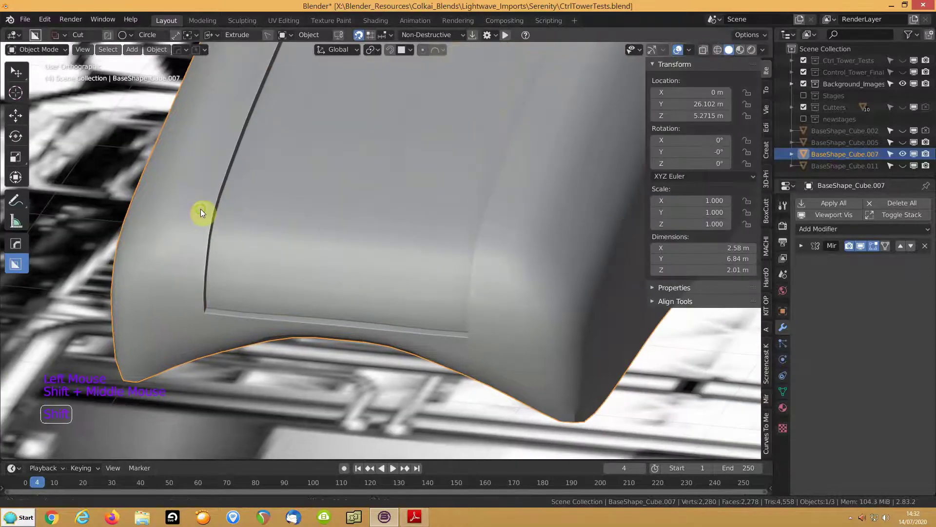
- Add a Bevel modifier to BaseShape_Cube.007 with the limit method set to Weight and Clamp Overlap disabled
left_click(810, 228)
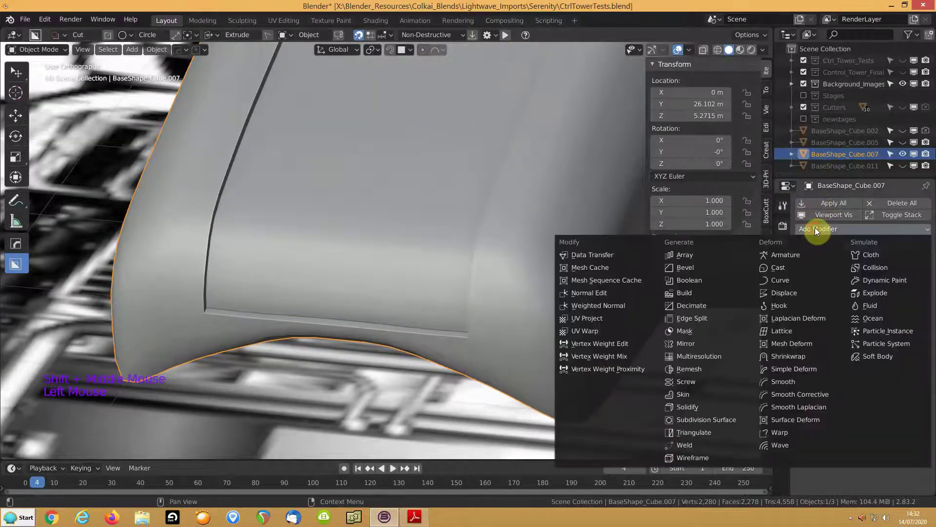
left_click(695, 268)
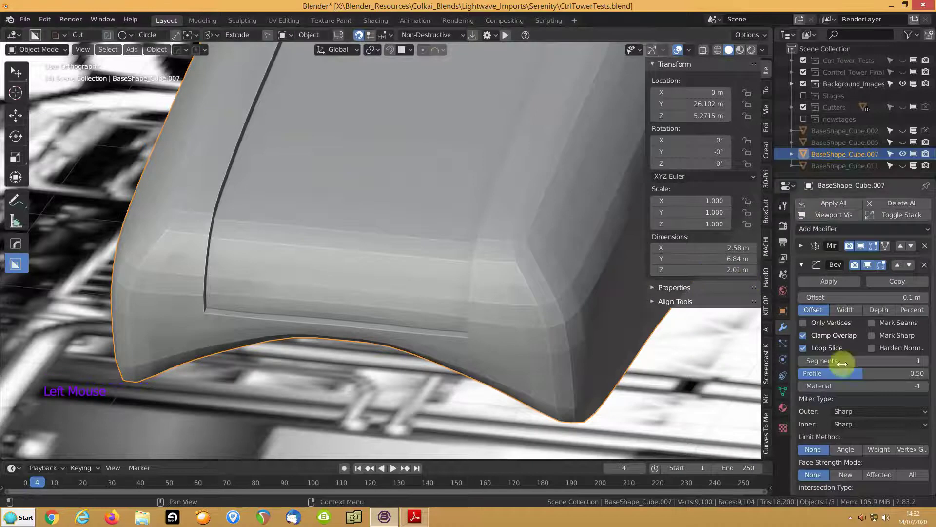
left_click(888, 449)
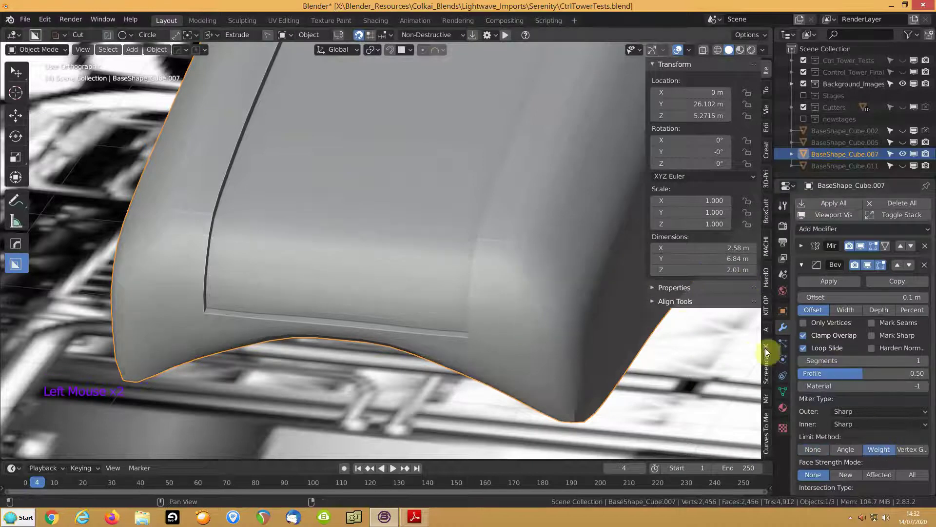
left_click(803, 336)
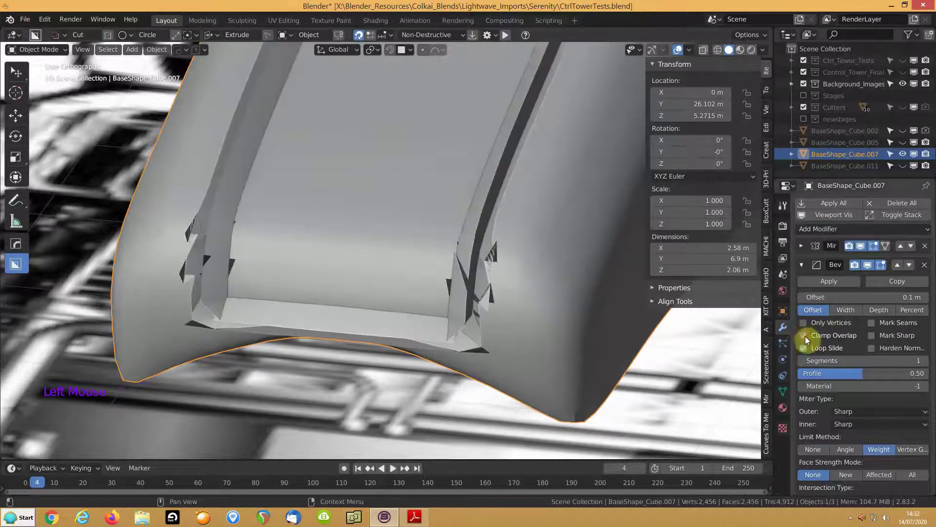
- Set the Bevel modifier's offset to 0.01 m and inspect the groove's corner up close
double_click(835, 296)
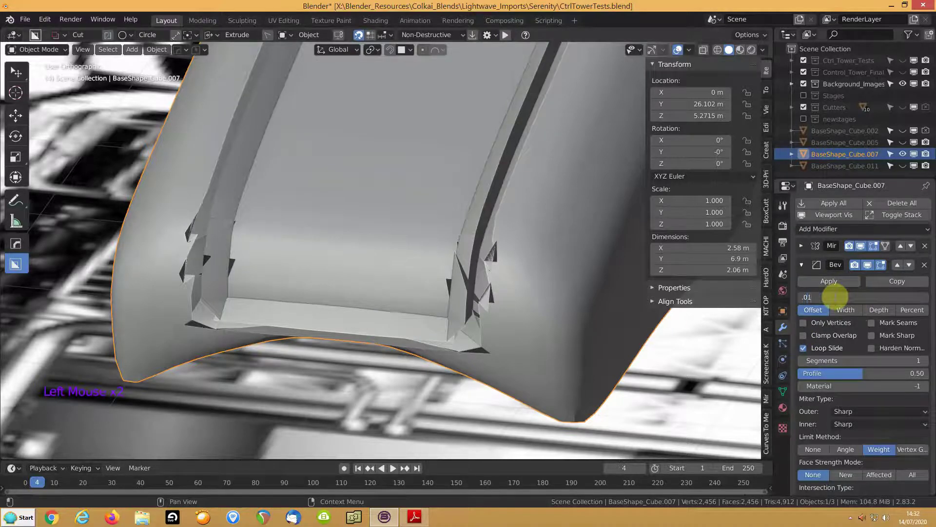
type(".01")
key("Return")
middle_click_drag(489, 301, 516, 240)
scroll(411, 313, "up", 4)
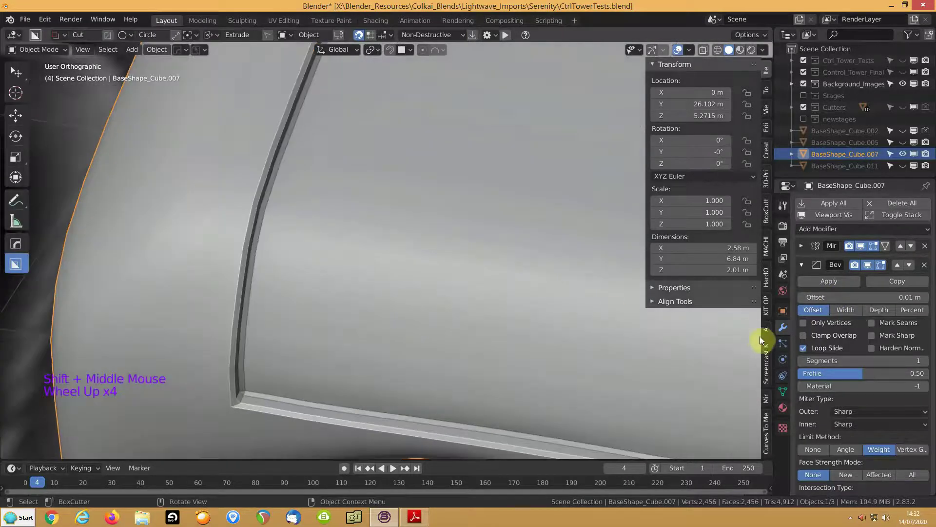
- Set the bevel's outer miter type to Arc and reduce its offset to 0.009 m
left_click(852, 416)
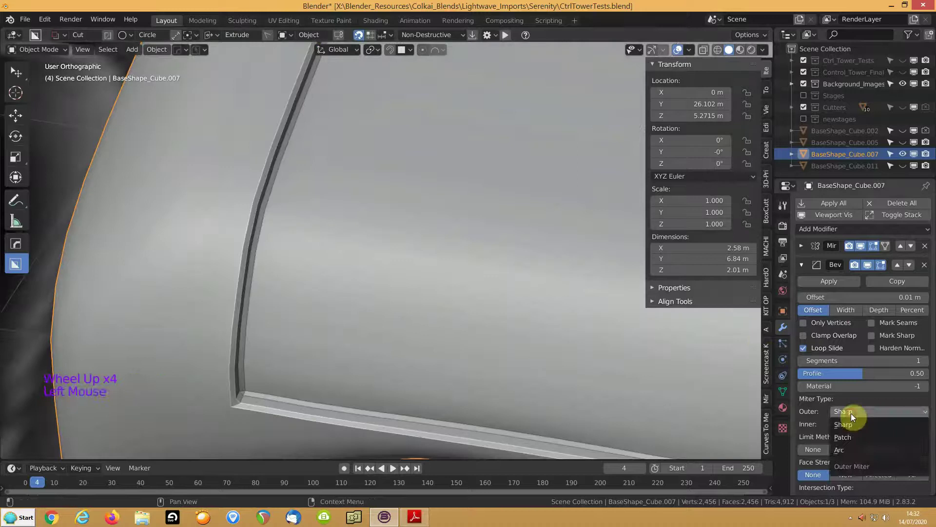
left_click(852, 446)
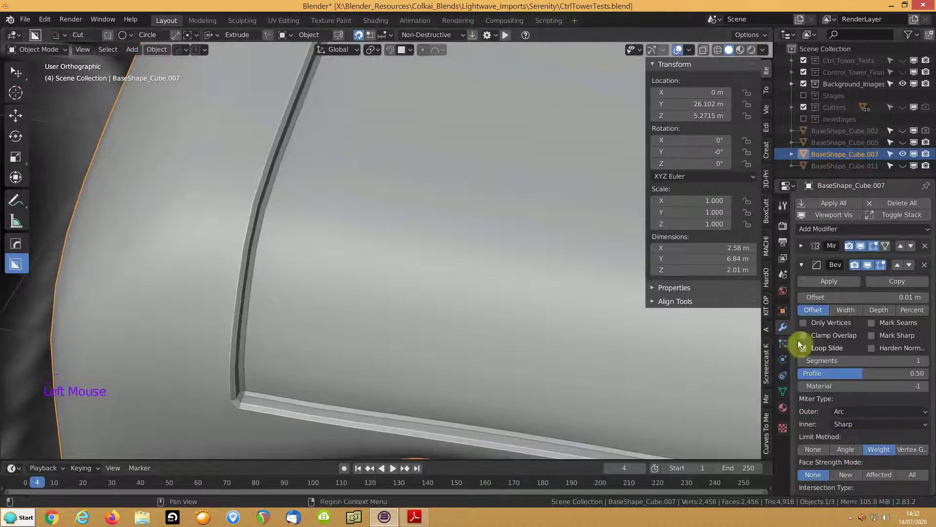
mouse_move(858, 297)
left_mouse_down("shift")
mouse_move(841, 297)
mouse_move(853, 296)
left_mouse_up("shift")
- Turn the wireframe overlay back on to show the beveled groove's mesh lines
left_click(688, 49)
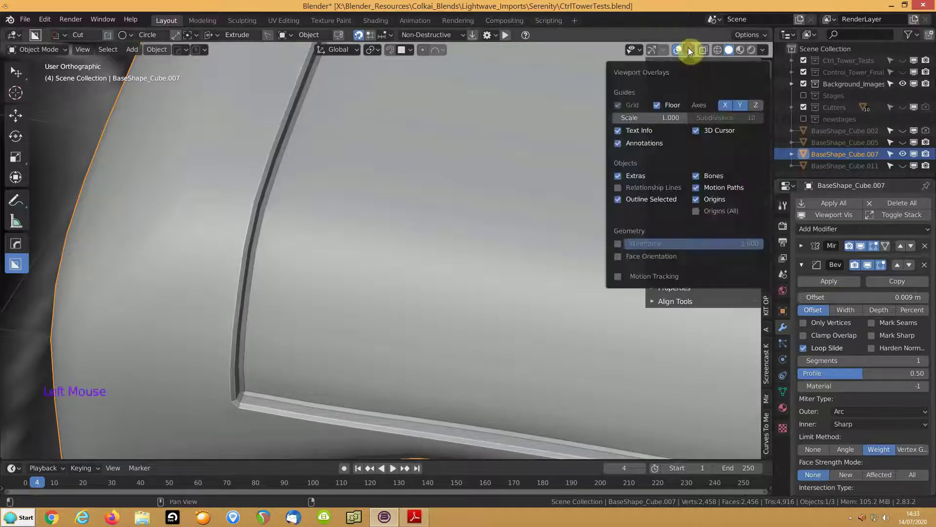
left_click(616, 244)
middle_click_drag(401, 255, 563, 212, "shift")
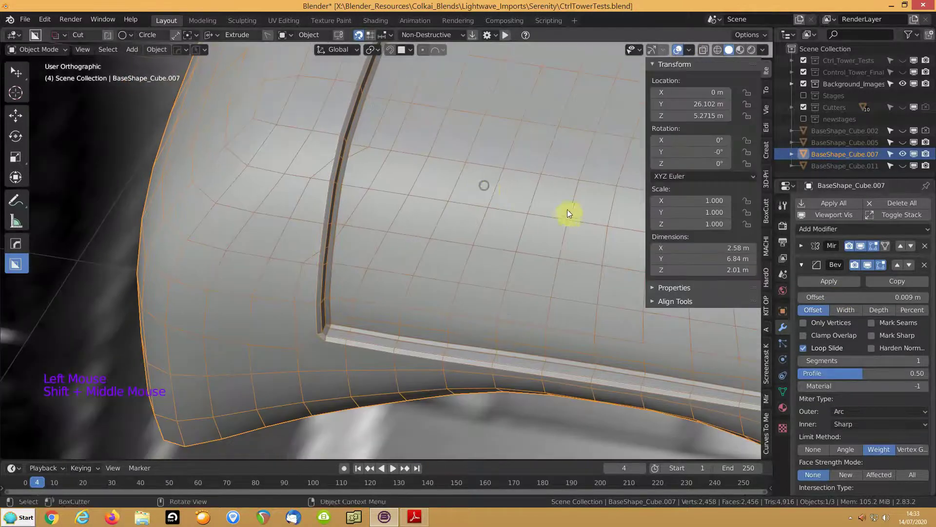
- Set the Bevel modifier's segments to 4 on BaseShape_Cube.007
mouse_move(855, 297)
left_mouse_down("shift")
mouse_move(870, 295)
mouse_move(858, 292)
left_mouse_up("shift")
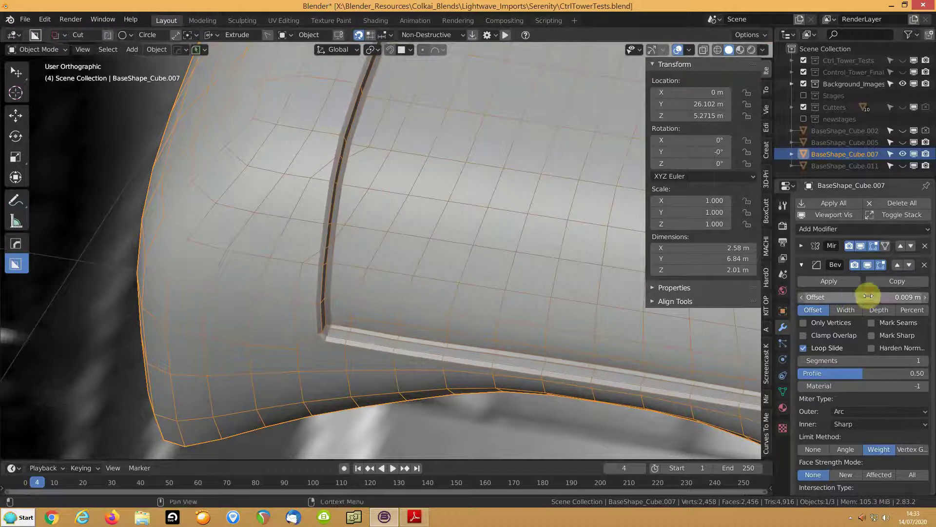
left_click(919, 361)
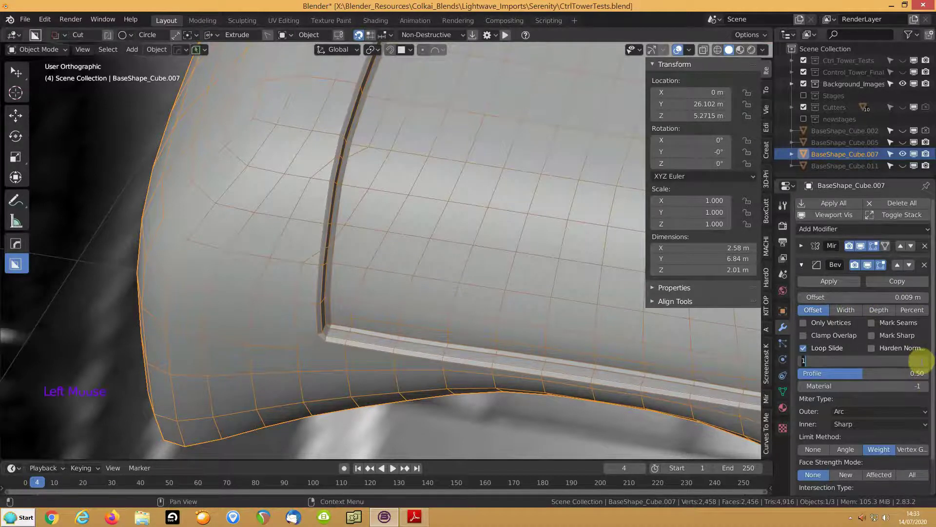
type("4")
key("Return")
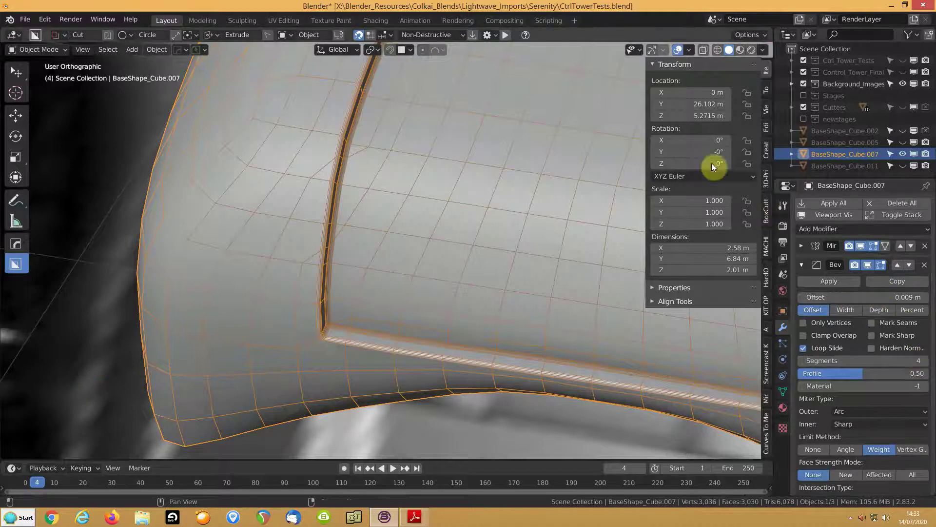
- Turn off the wireframe overlay and view the whole hull with its smooth beveled groove
left_click(687, 50)
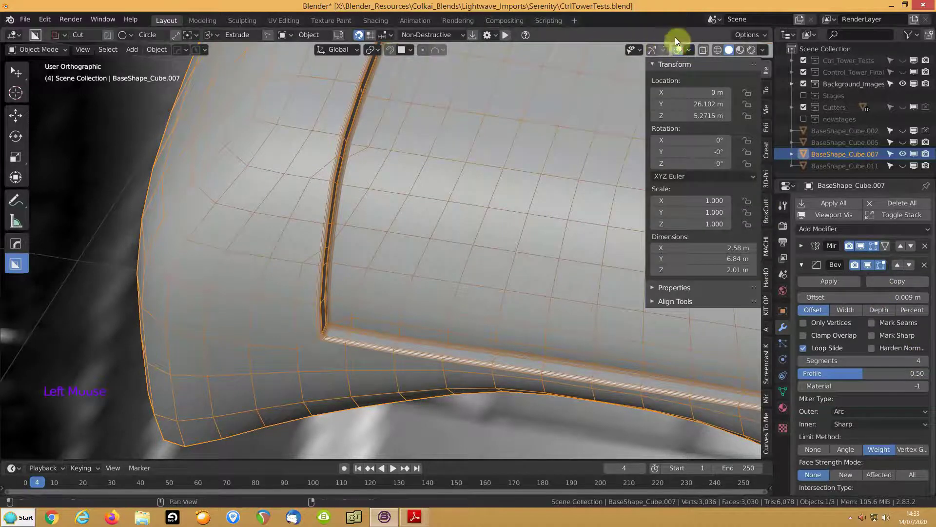
left_click(688, 50)
left_click(618, 243)
mouse_move(345, 319)
middle_mouse_down()
mouse_move(398, 294)
mouse_move(328, 257)
mouse_move(403, 247)
mouse_move(418, 224)
mouse_move(344, 372)
mouse_move(333, 323)
middle_mouse_up()
scroll(328, 257, "down", 9)
- Duplicate BaseShape_Cube.007 in place, move the copy to the newstages collection, and save the file
left_click(341, 311)
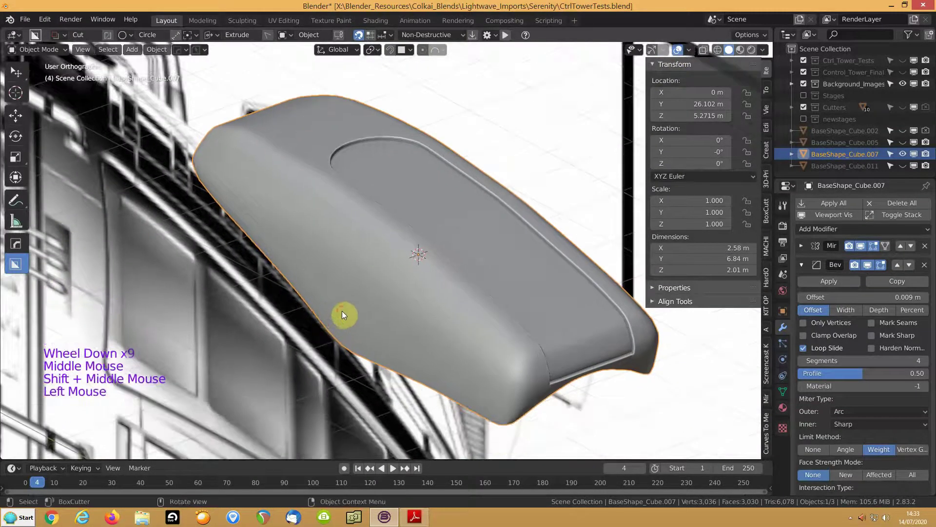
key("shift")
key("m")
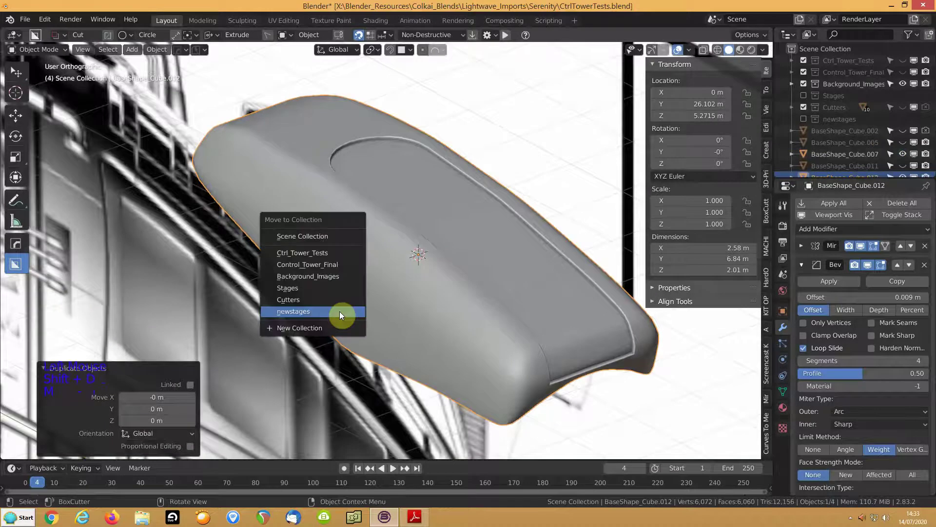
left_click(341, 308)
middle_click_drag(350, 315, 515, 274)
key("ctrl+s")
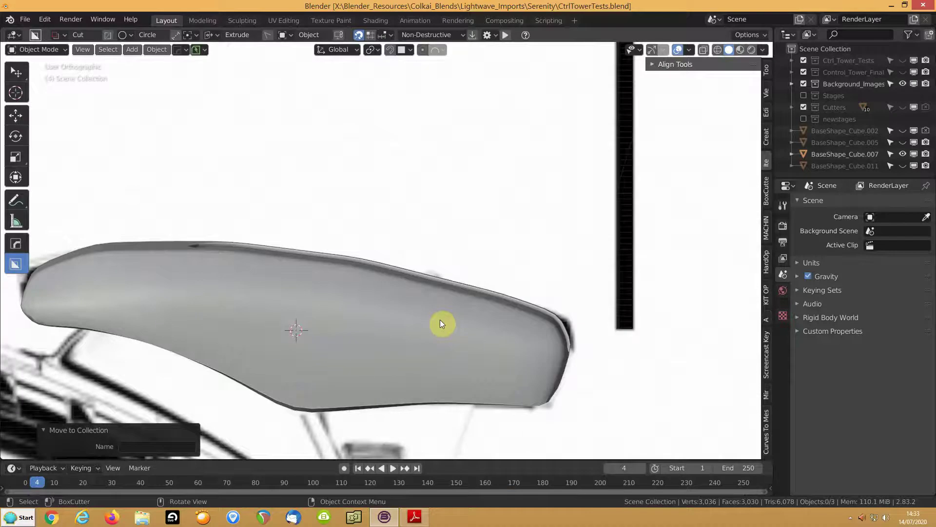
- Place the 3D cursor on the hull's lower side and show the reference circles in wireframe right side view
right_click(497, 376, "shift")
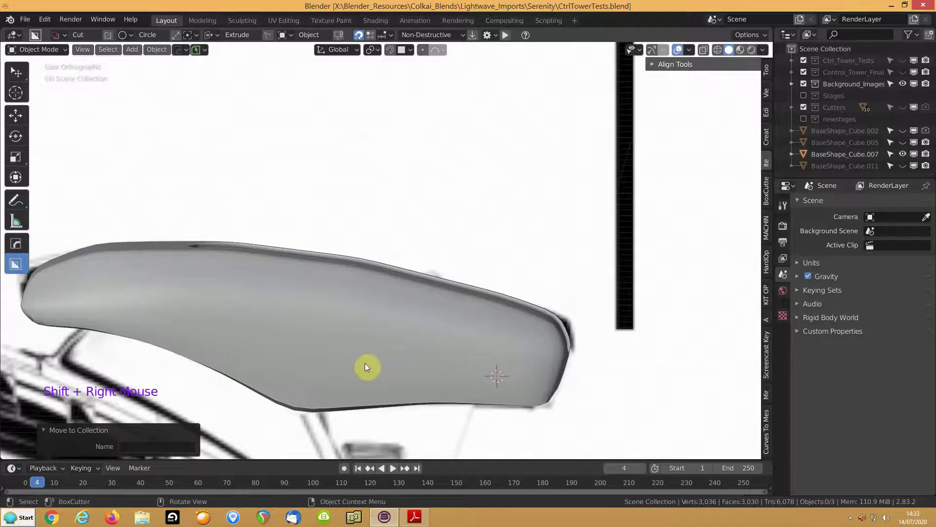
key("shift+z")
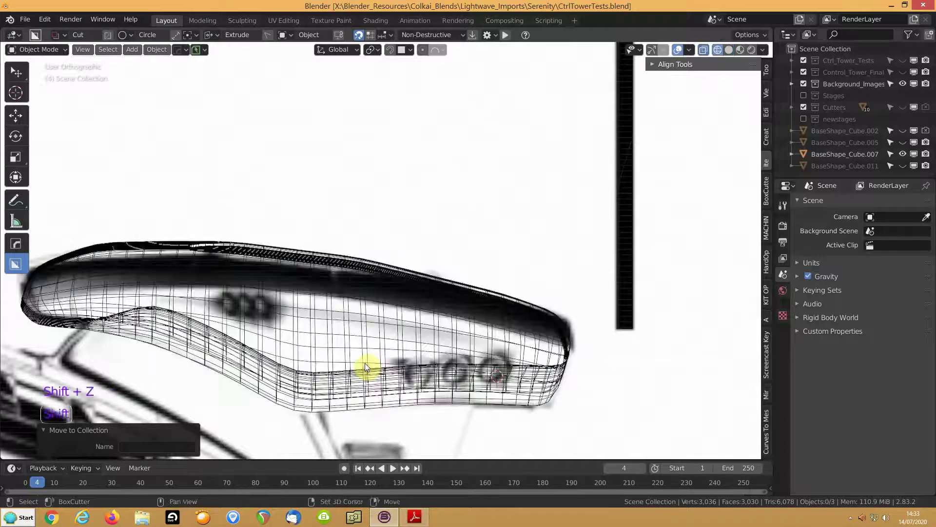
key("KP_3")
middle_click_drag(444, 367, 464, 278, "shift")
scroll(462, 278, "up", 4)
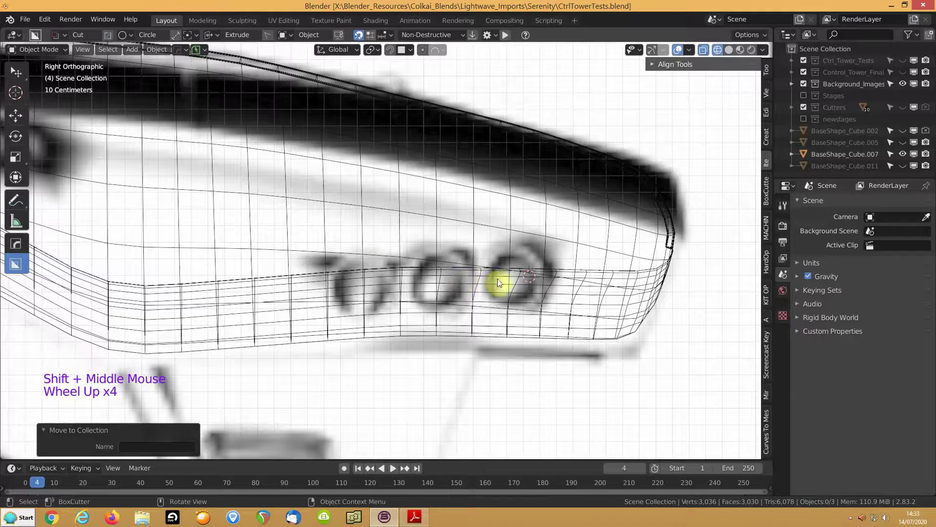
- Add a 32-vertex mesh cylinder at the 3D cursor with its alignment set to View
key("shift+a")
mouse_move(378, 256)
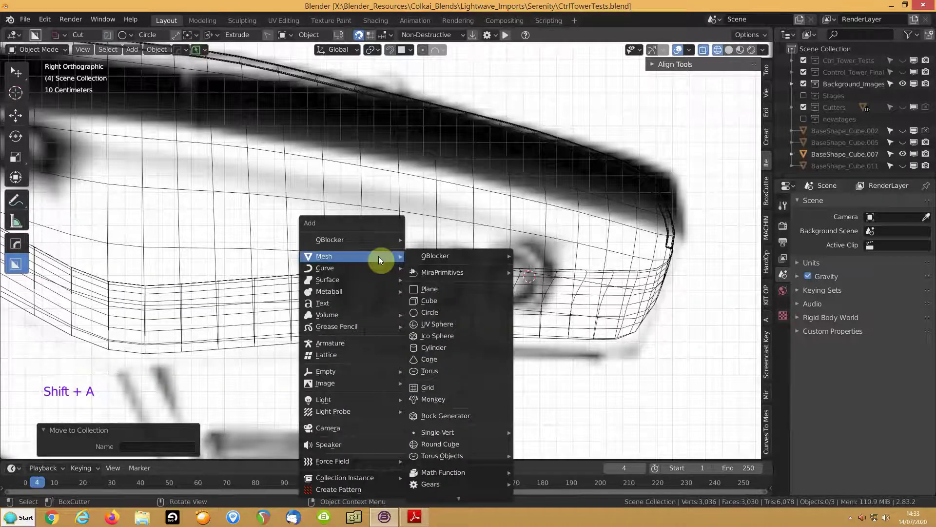
left_click(428, 346)
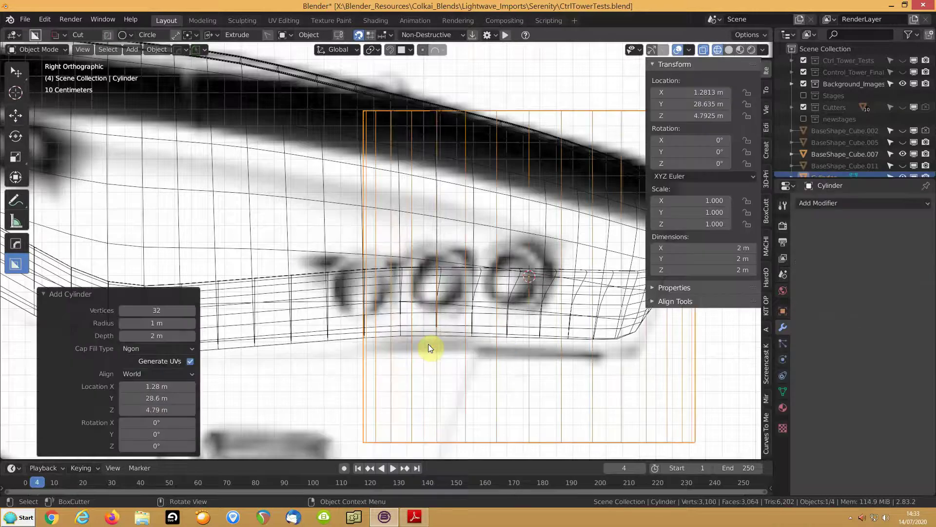
left_click(142, 374)
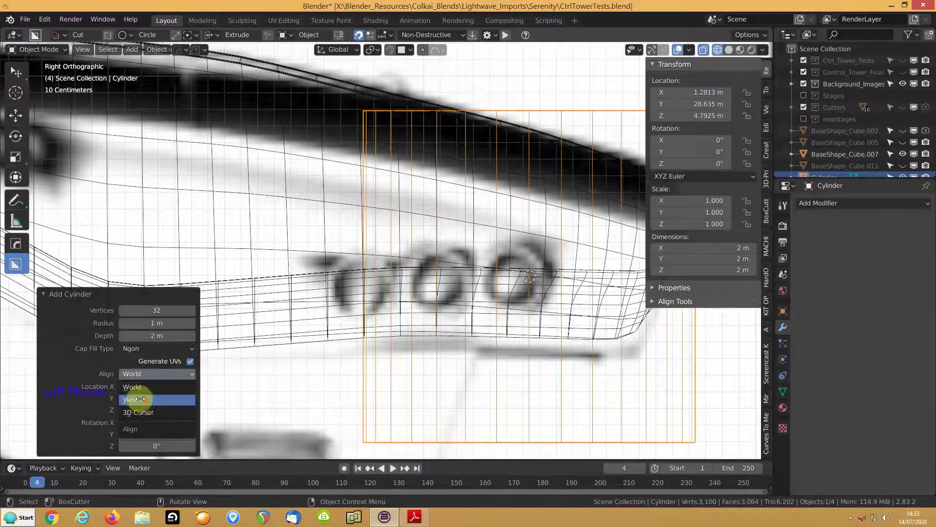
left_click(136, 397)
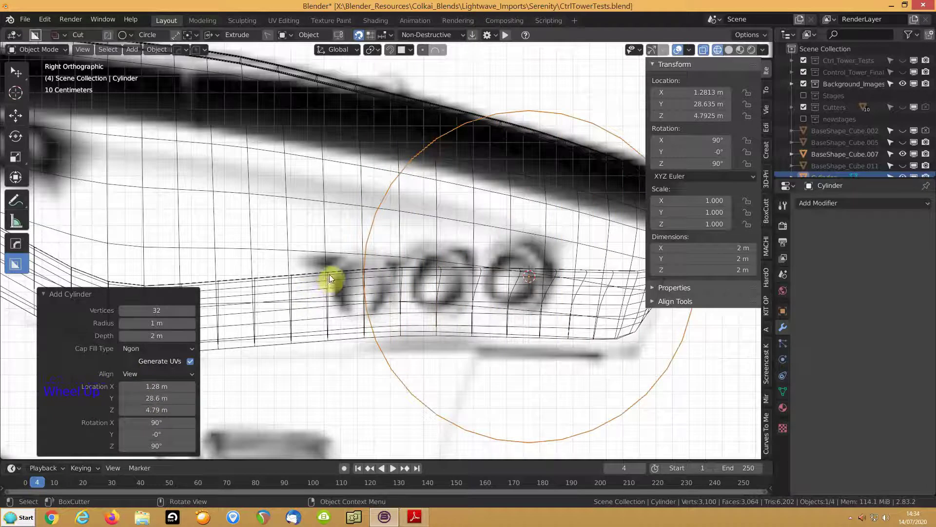
- Scale the cylinder to about 0.346 m across and position it over the reference circle nearest the hull's end
left_click(393, 382)
left_click(398, 376)
key("s")
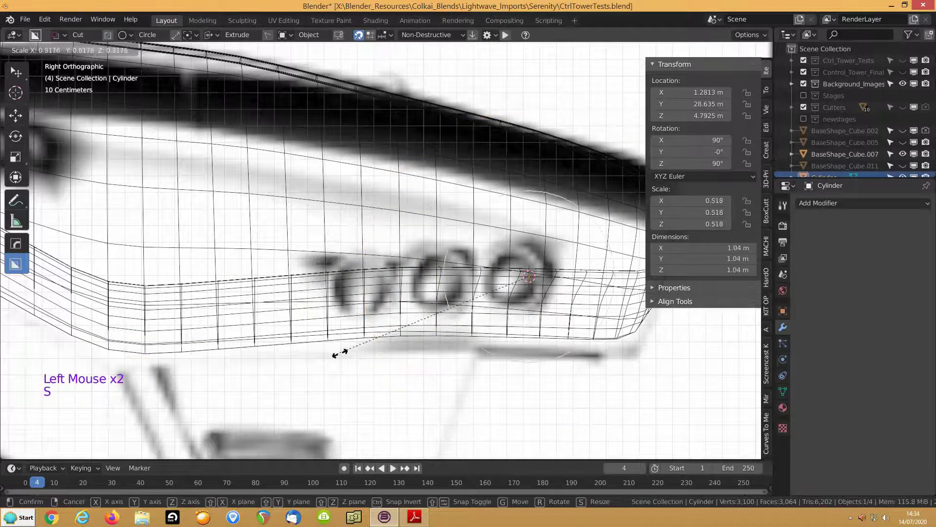
left_click(465, 323)
key("g")
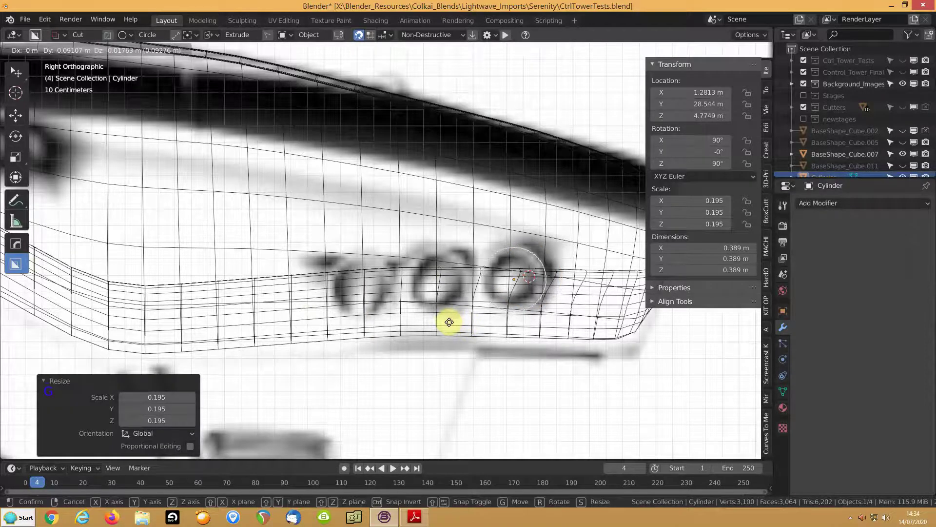
left_click(449, 322)
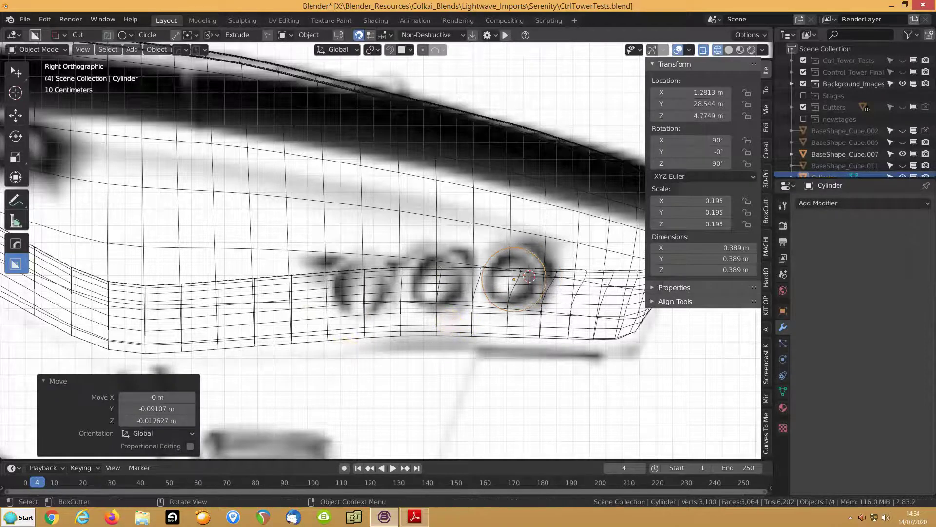
key("s")
left_click(360, 339)
- Sharpen the cylinder with HardOps in solid shading, using 30° sharpness and a 60° auto smooth angle
middle_click_drag(361, 338, 417, 332)
key("shift+z")
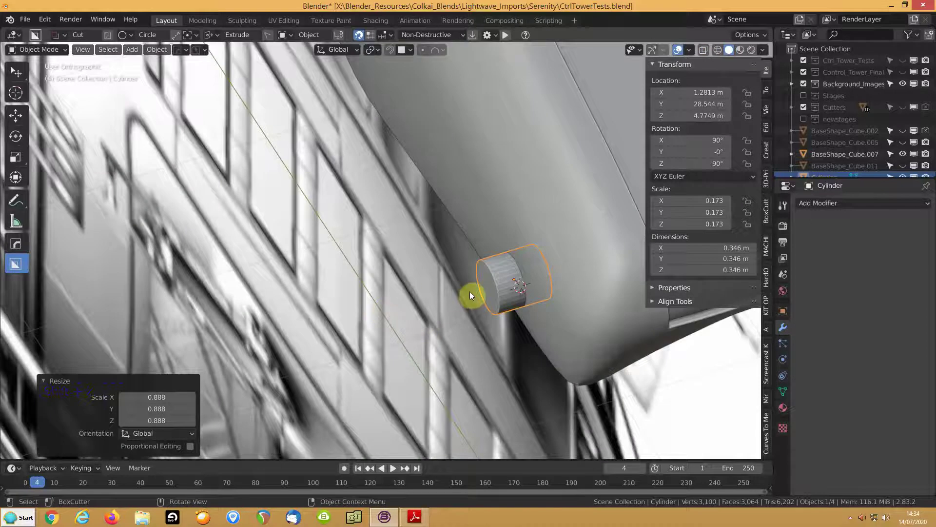
key("q")
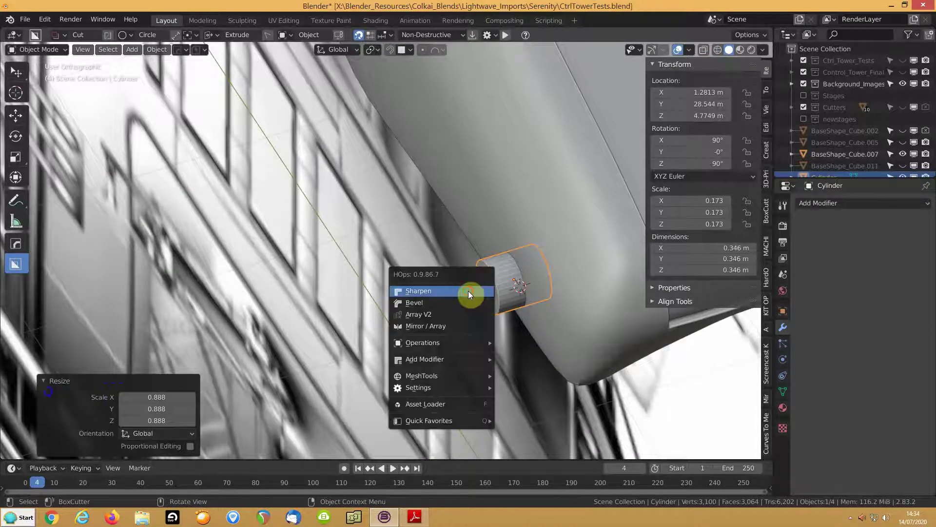
left_click(468, 291)
scroll(429, 308, "down", 1)
middle_click_drag(443, 298, 384, 273)
scroll(384, 272, "up", 5)
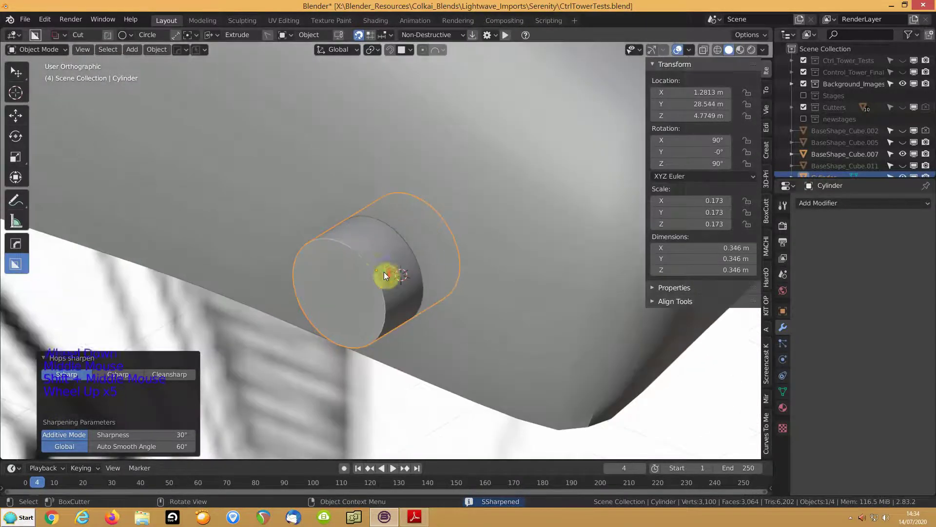
- Select BaseShape_Cube.007 and check its Auto Smooth settings and the hull's shading around the cylinder
left_click(349, 274)
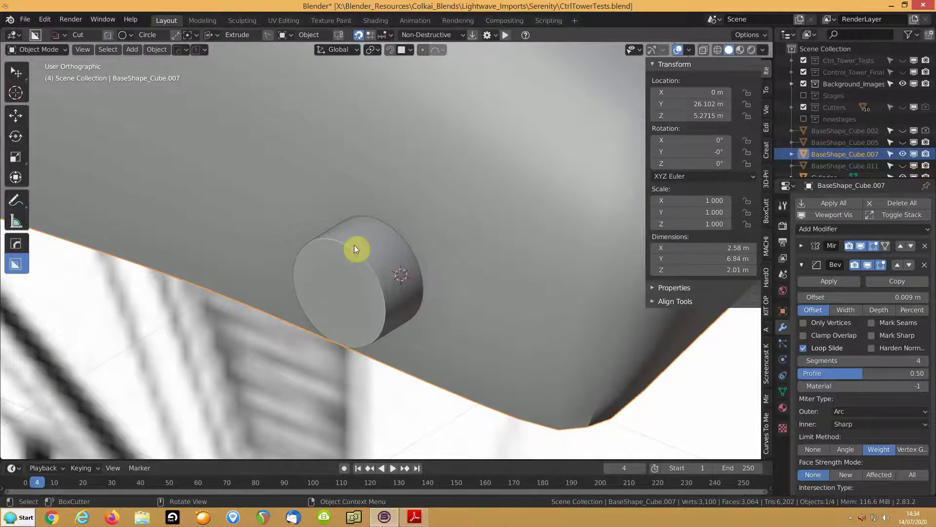
left_click(783, 392)
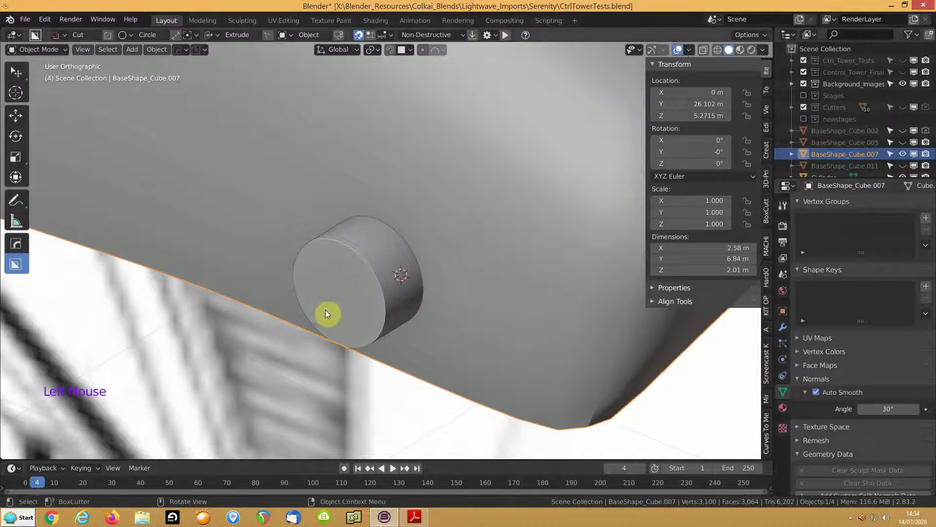
scroll(341, 311, "down", 3)
middle_click_drag(356, 309, 358, 307)
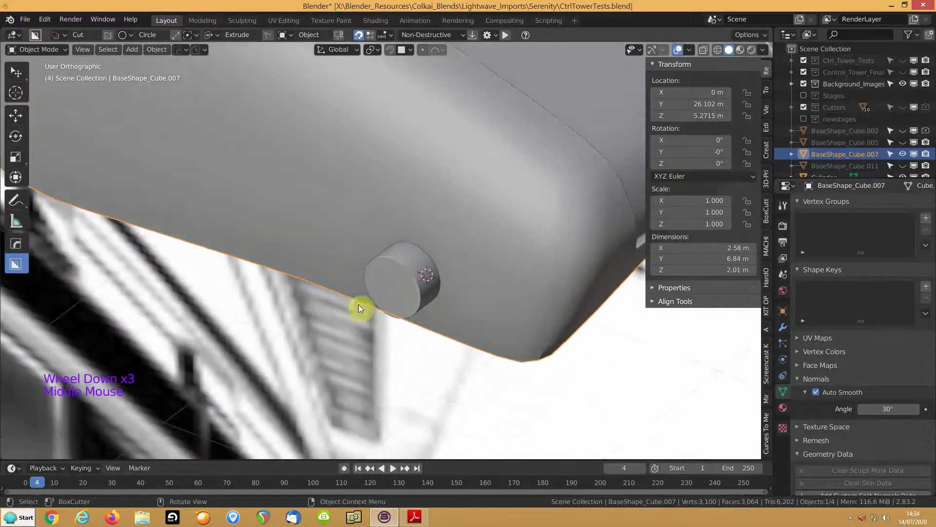
- Reselect the cylinder in right side view and turn on the wireframe overlay in solid shading
key("shift+z")
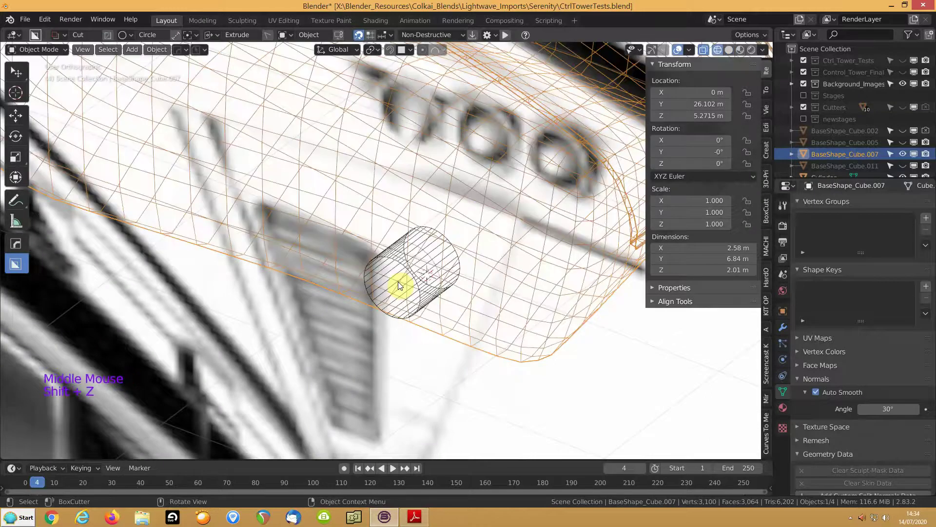
key("KP_3")
middle_click_drag(455, 231, 208, 367, "shift")
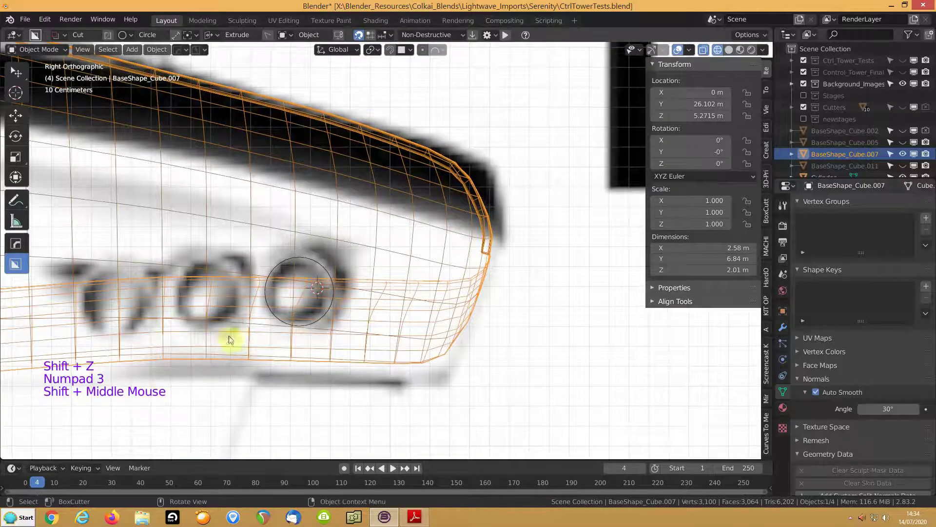
left_click(277, 267)
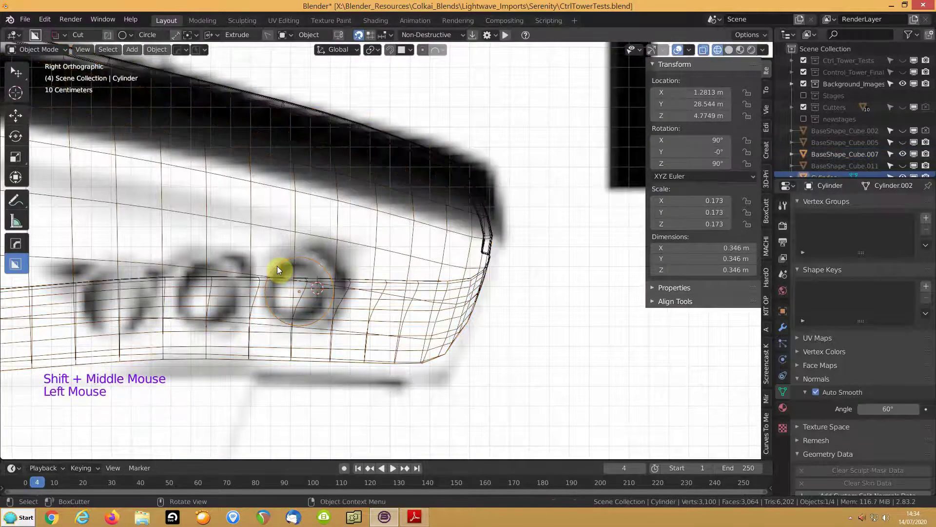
key("shift+z")
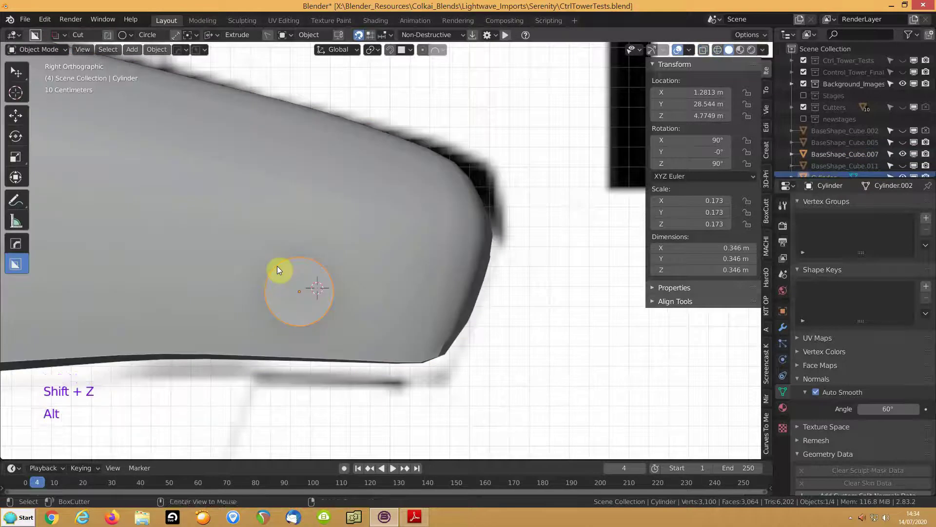
key("alt+v")
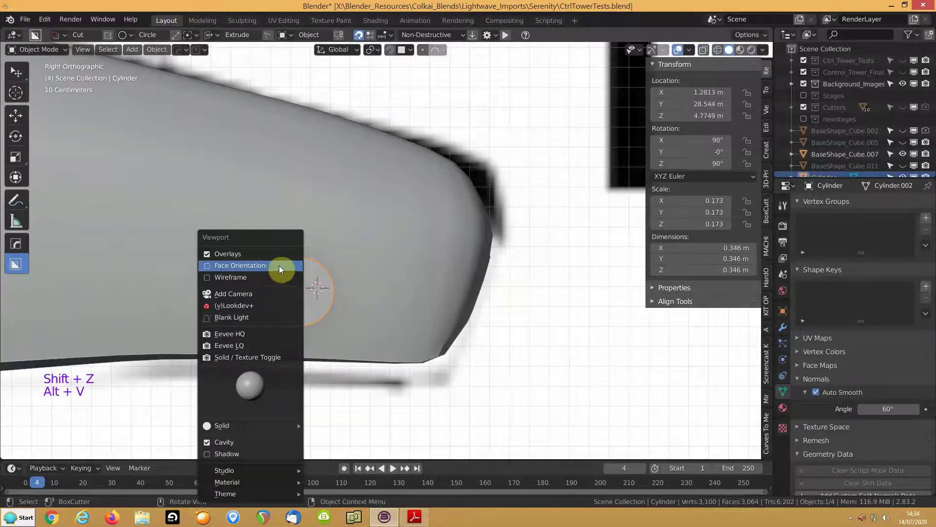
left_click(208, 277)
- Move the cylinder to about Y 28.515 m, Z 4.7945 m, centring it between the surrounding hull edges and over the reference circle
middle_click_drag(271, 303, 368, 311, "shift")
left_click(404, 298)
left_click(403, 301)
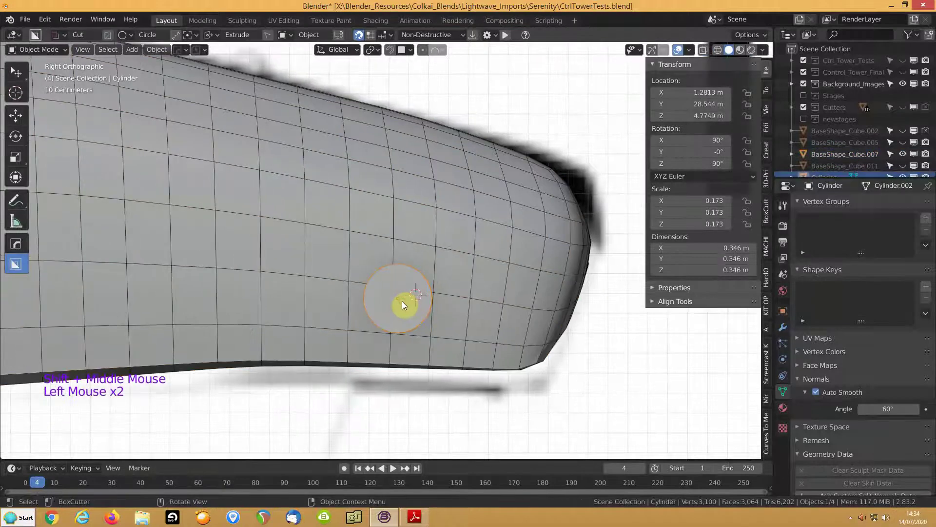
key("g")
left_click(394, 299)
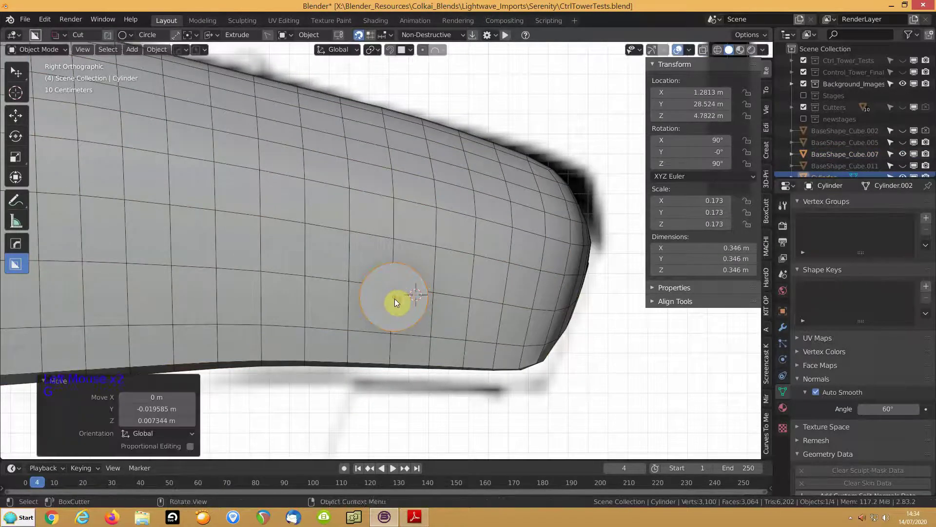
key("shift+z")
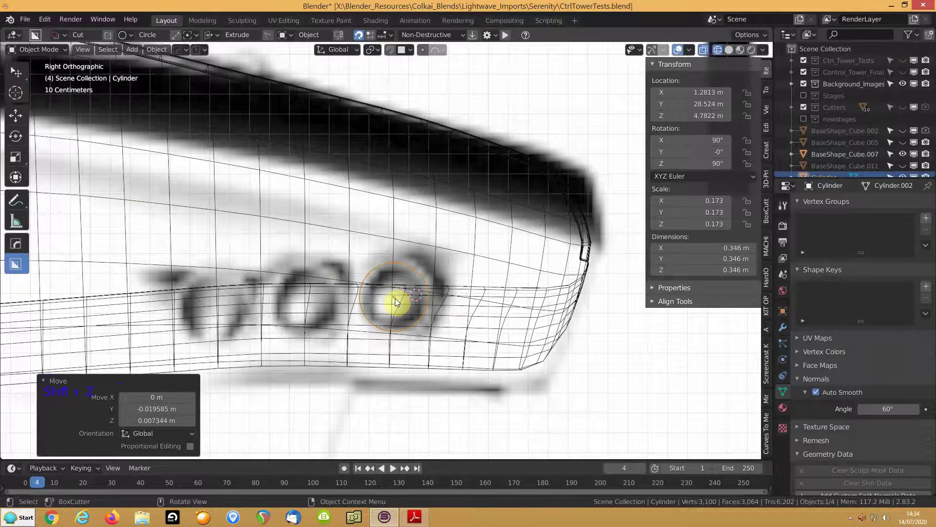
key("shift+z")
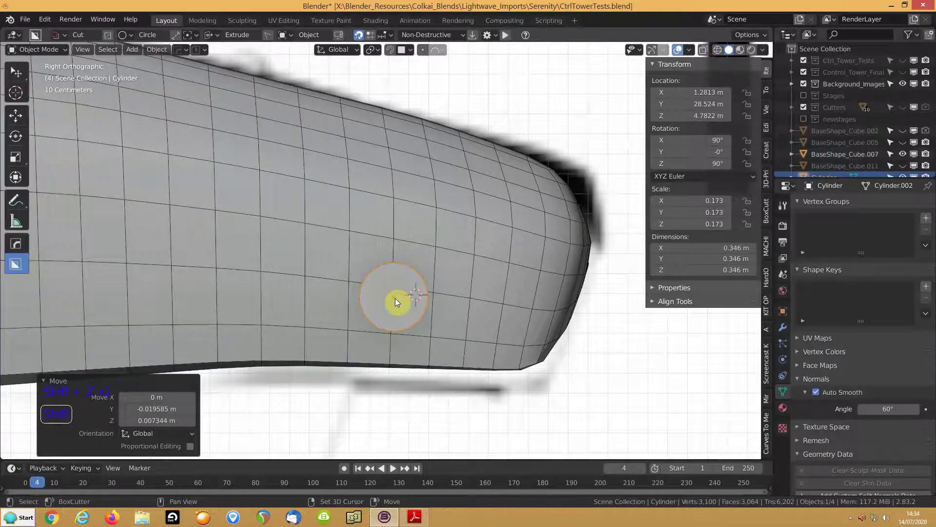
key("g")
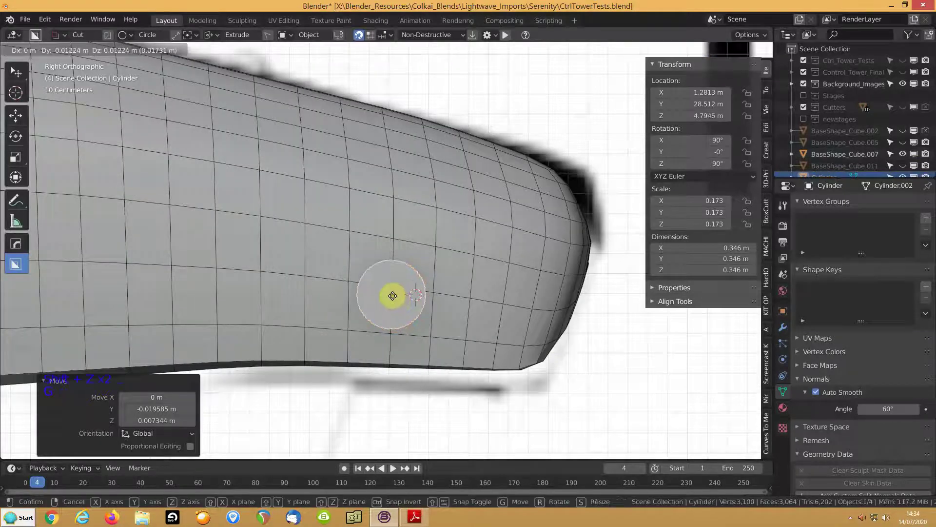
left_click(395, 298)
- In Edit Mode, duplicate the cylinder's whole mesh onto the middle reference circle, offset about -0.4235 m in Y and -0.0465 m in Z
key("Tab")
key("Tab")
key("shift+z")
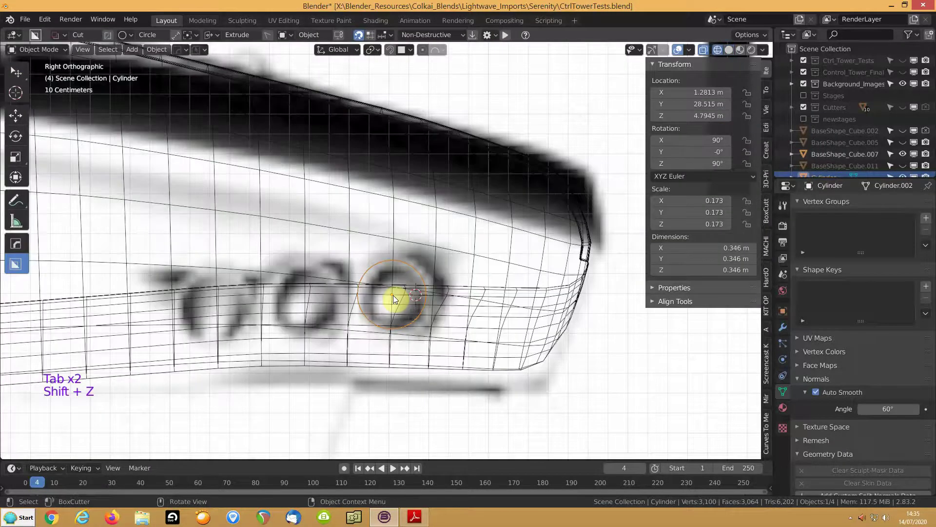
key("Tab")
key("a")
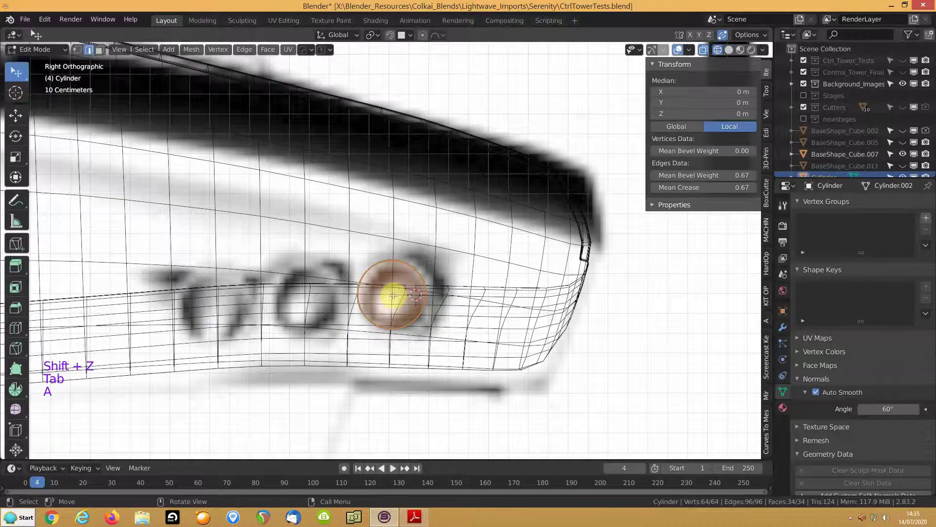
key("shift+d")
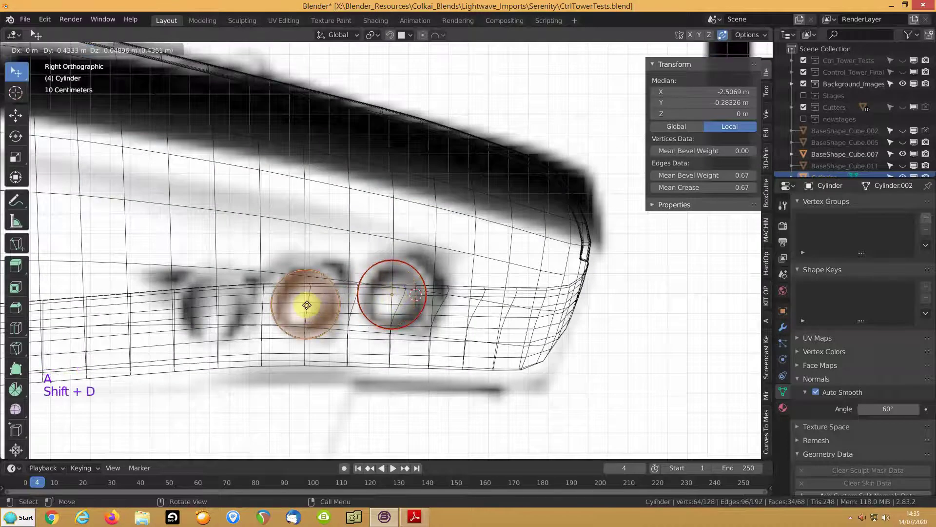
left_click(308, 303)
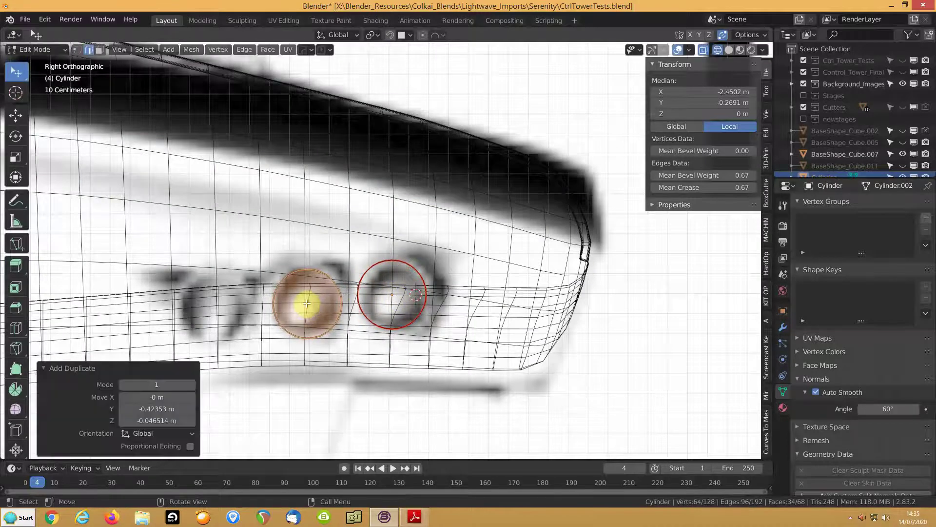
- Duplicate the middle cylinder onto the third reference circle, offset -0.46759 m in Y and -0.046514 m in Z, and check it in solid shading
key("g")
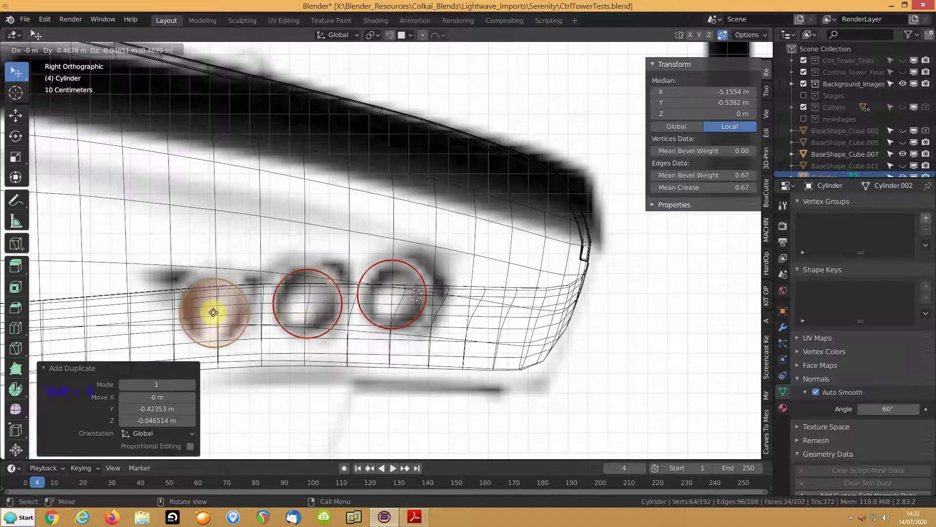
left_click(213, 312)
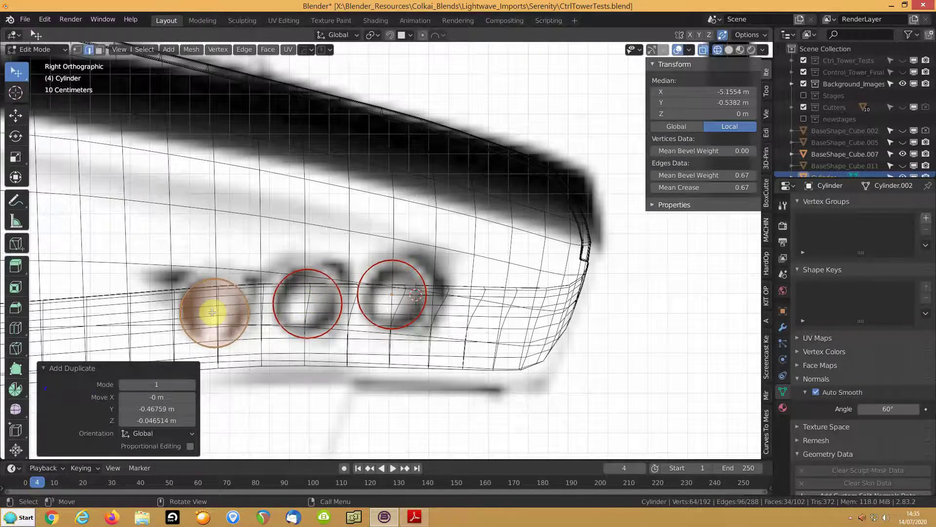
key("shift+z")
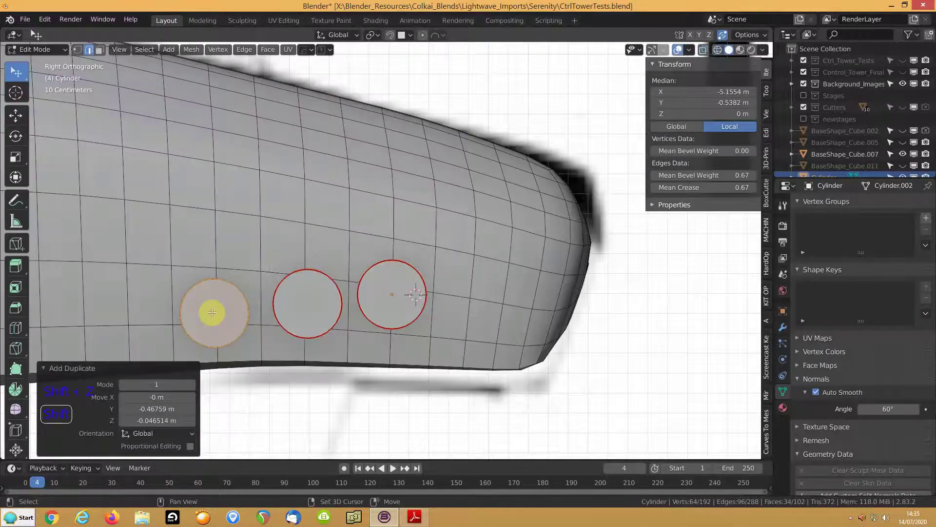
key("shift+z")
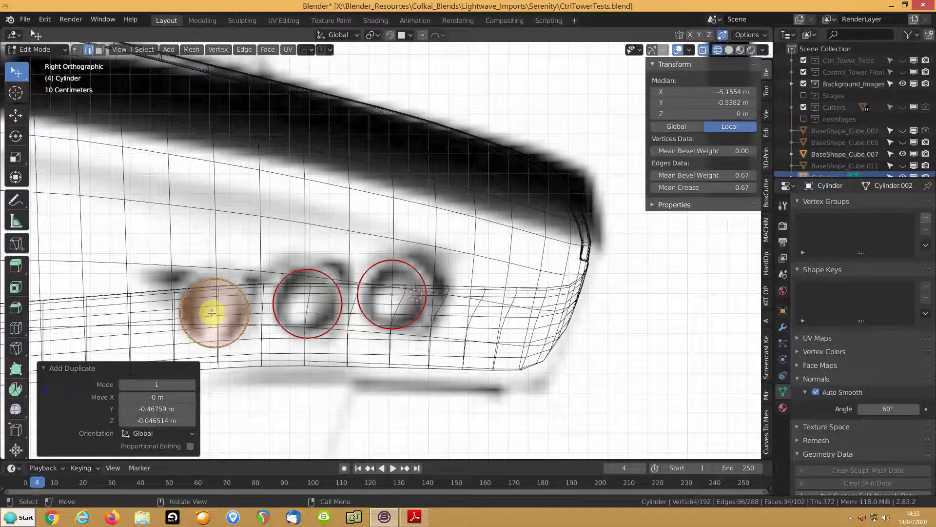
- Select all linked geometry of the original cylinder nearest the hull's end and try to duplicate it in place
left_click(390, 292)
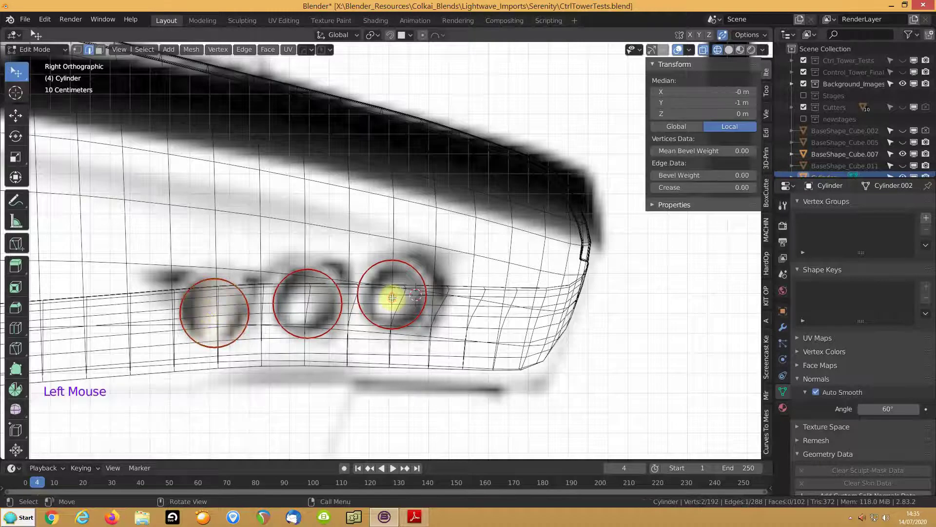
key("l")
key("shift+d")
right_click(385, 294)
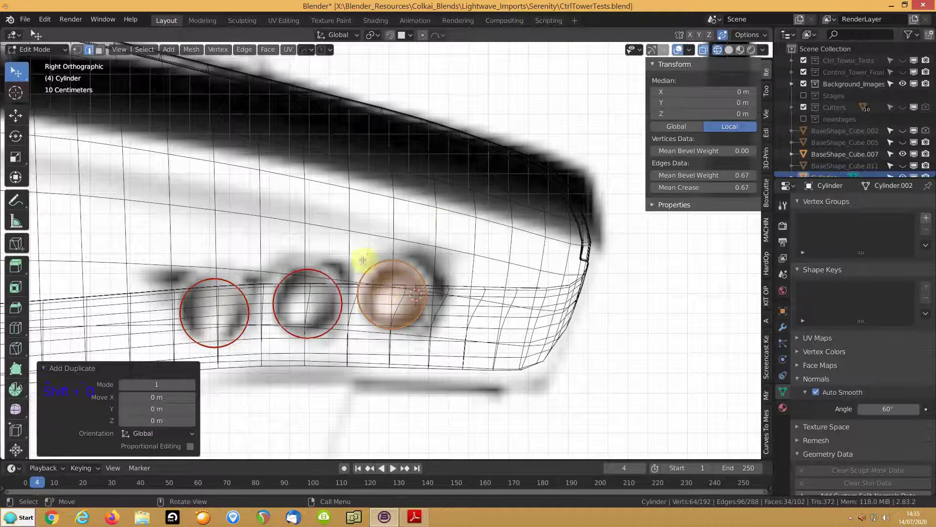
- Turn off Auto Merge Vertices and save the file, leaving the original cylinder's geometry selected and unmoved
left_click(722, 35)
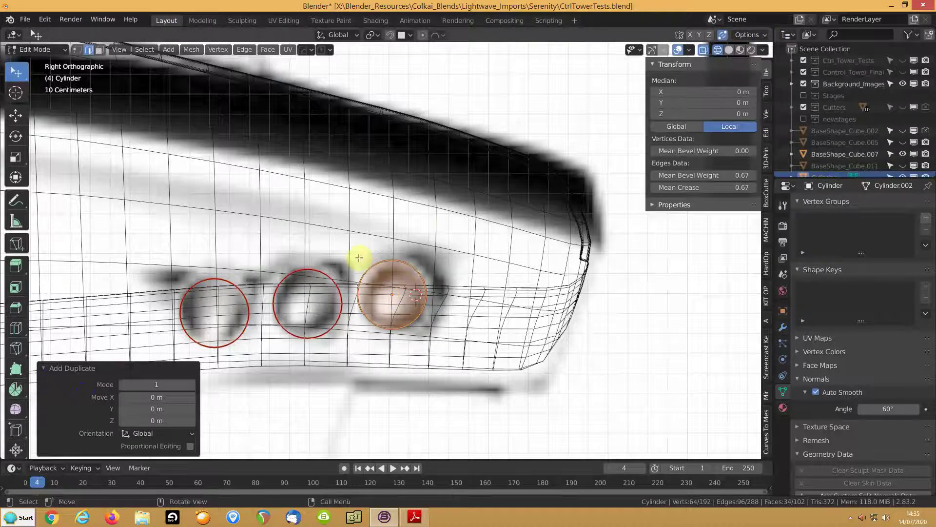
key("ctrl+s")
key("g")
right_click(429, 233)
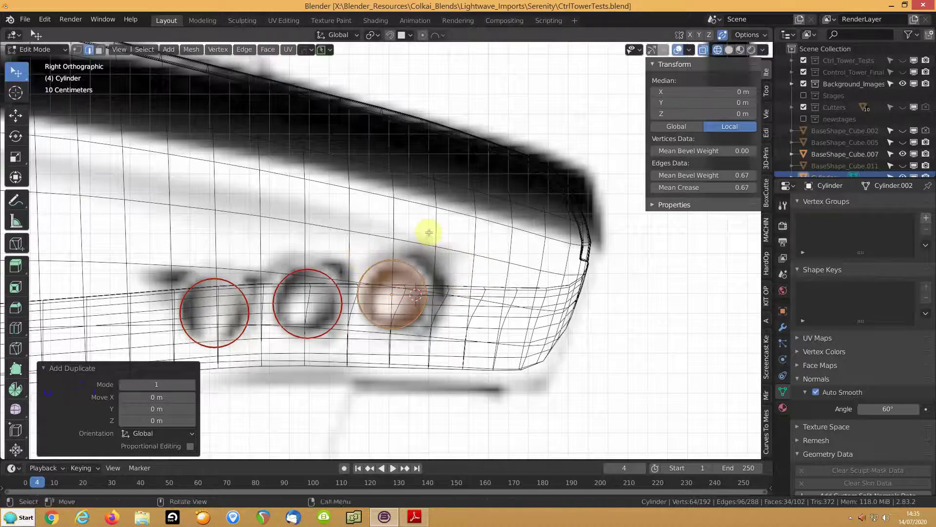
left_click(723, 35)
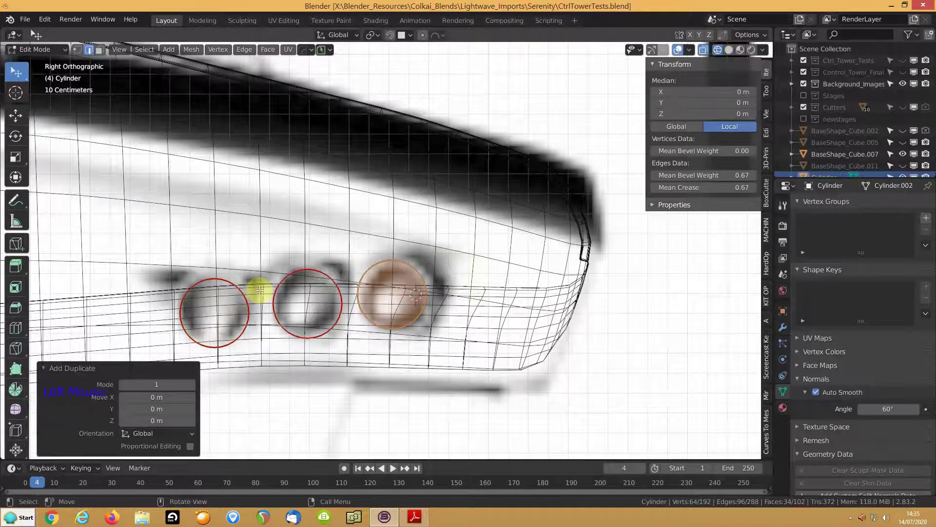
- Duplicate the original cylinder's geometry in place and separate the selected copy into its own object
key("shift+d")
right_click(259, 290)
key("p")
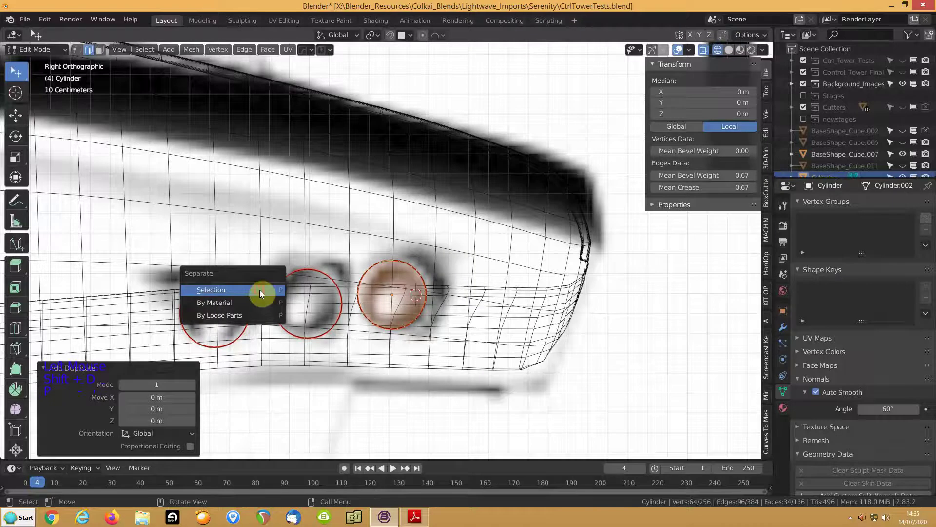
left_click(259, 290)
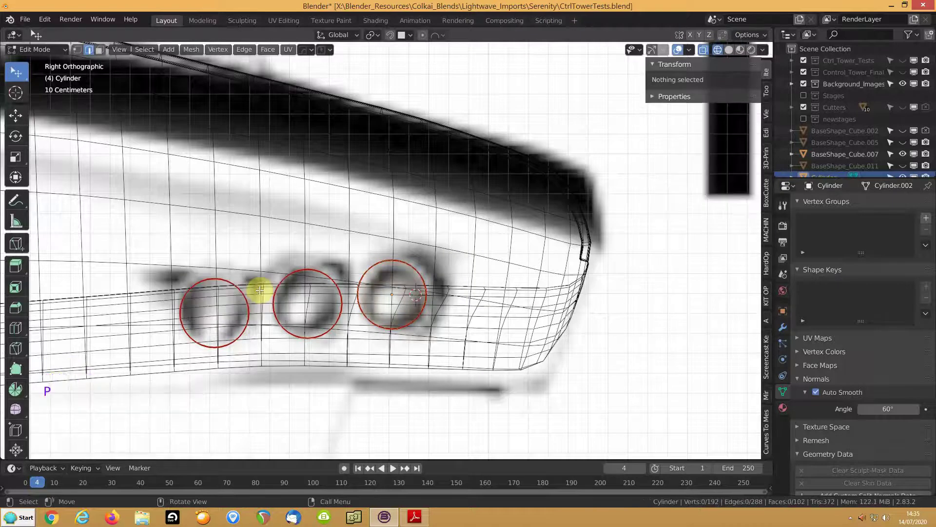
- In Object Mode, select the separated cylinder and move it clear of the hull to about Y 29.685 m, Z 4.6255 m
key("Tab")
left_click(385, 312)
left_click(384, 326)
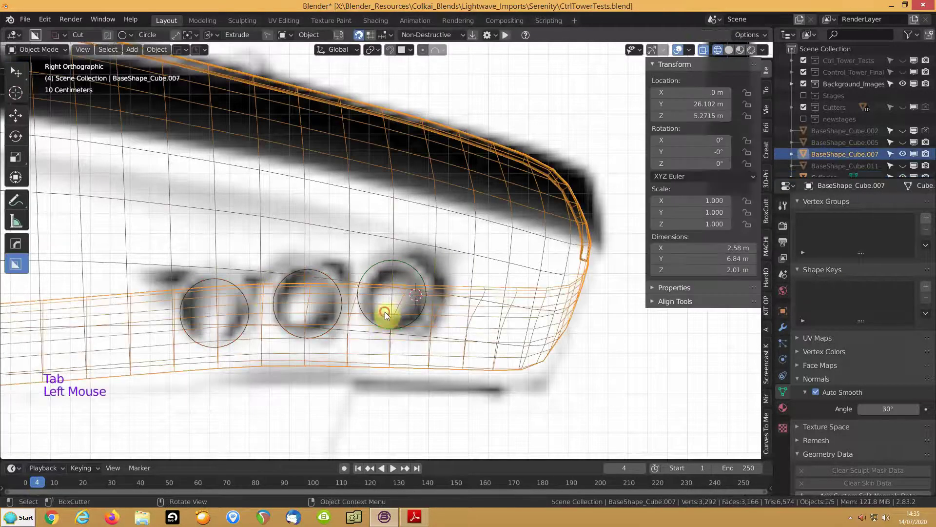
left_click(365, 273)
left_click(366, 273)
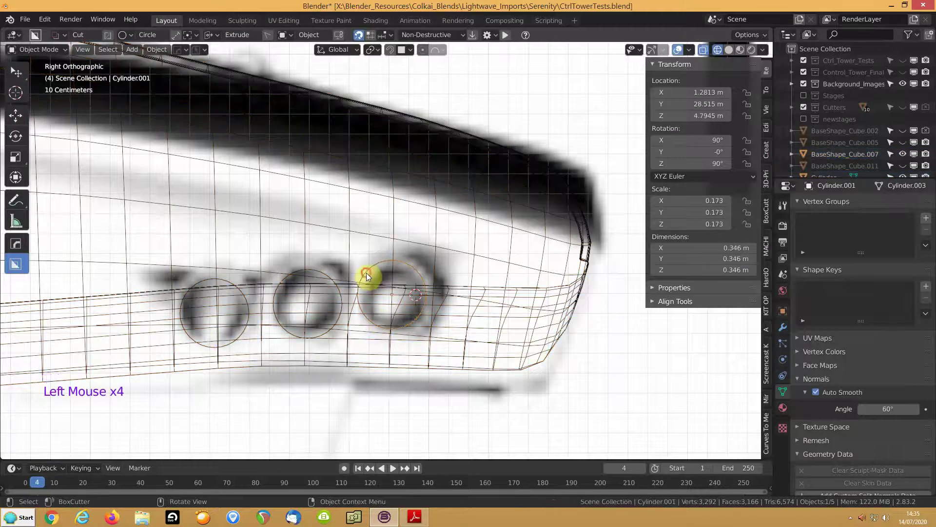
key("g")
left_click(600, 307)
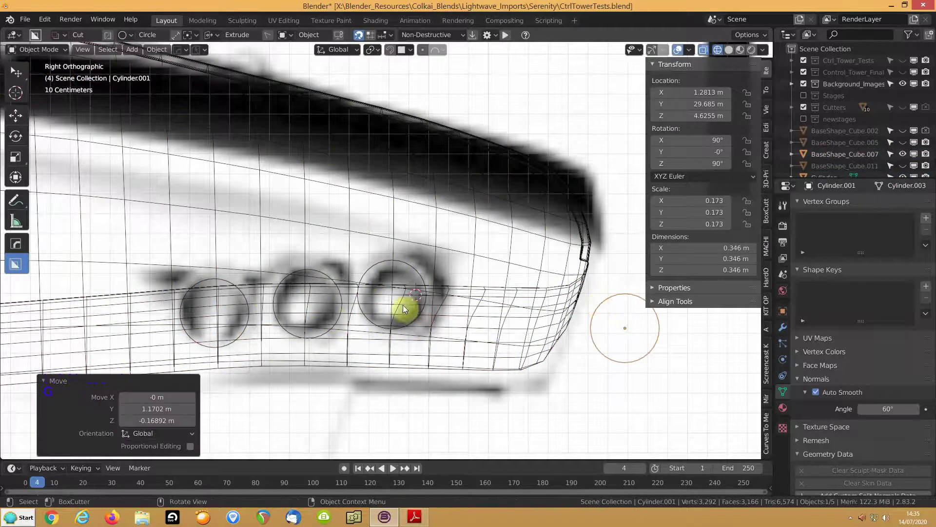
- Duplicate the separated cylinder in solid shading, move the copy along X to about 0.35072 m and clear its rotation
middle_click_drag(444, 303, 390, 318)
scroll(394, 318, "down", 8)
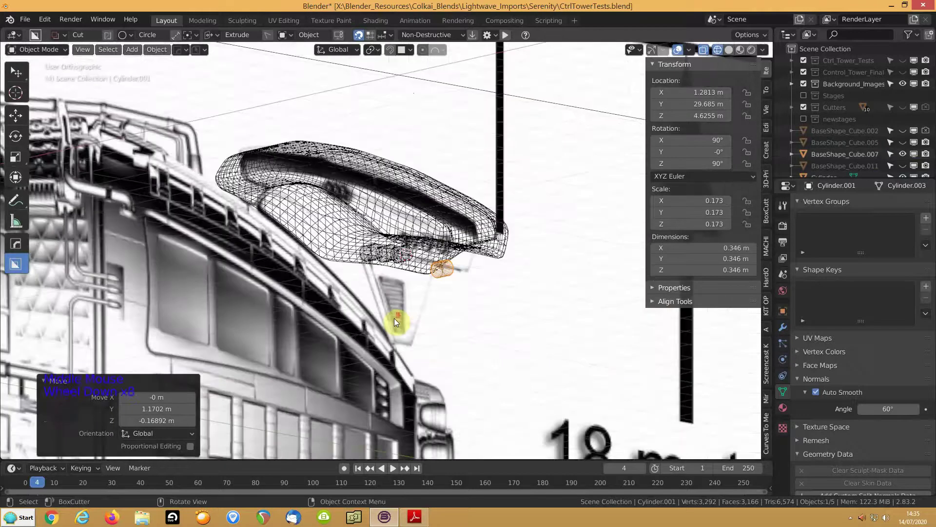
key("shift+z")
mouse_move(476, 288)
middle_mouse_down()
mouse_move(425, 326)
mouse_move(428, 287)
middle_mouse_up()
key("shift+d")
right_click(430, 281)
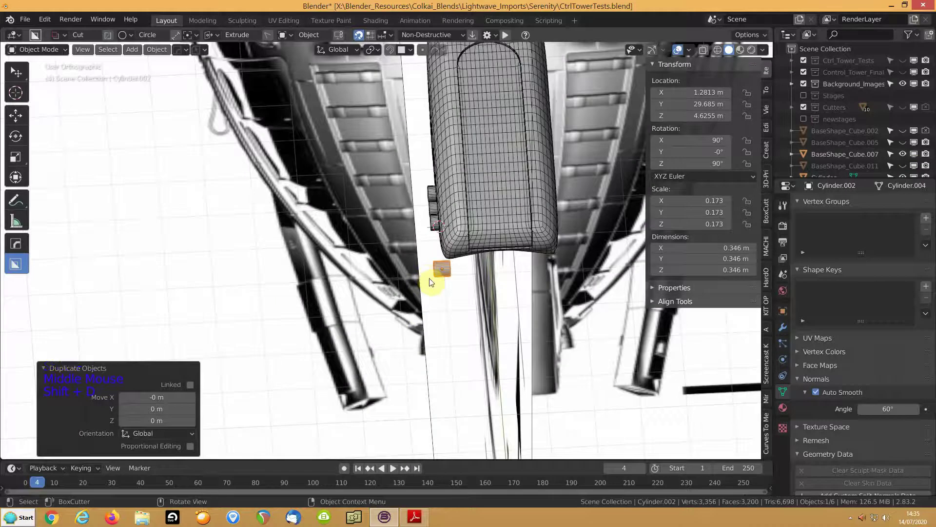
key("g")
key("x")
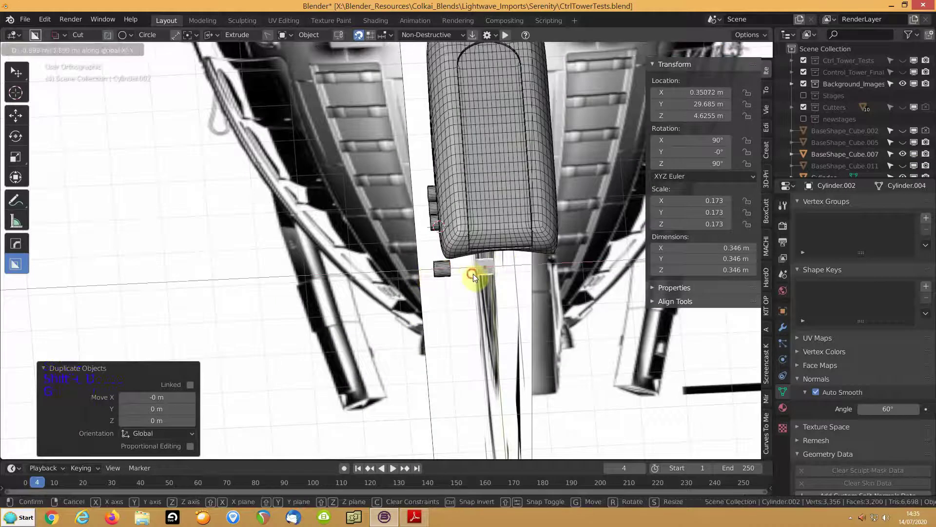
left_click(472, 273)
key("alt+r")
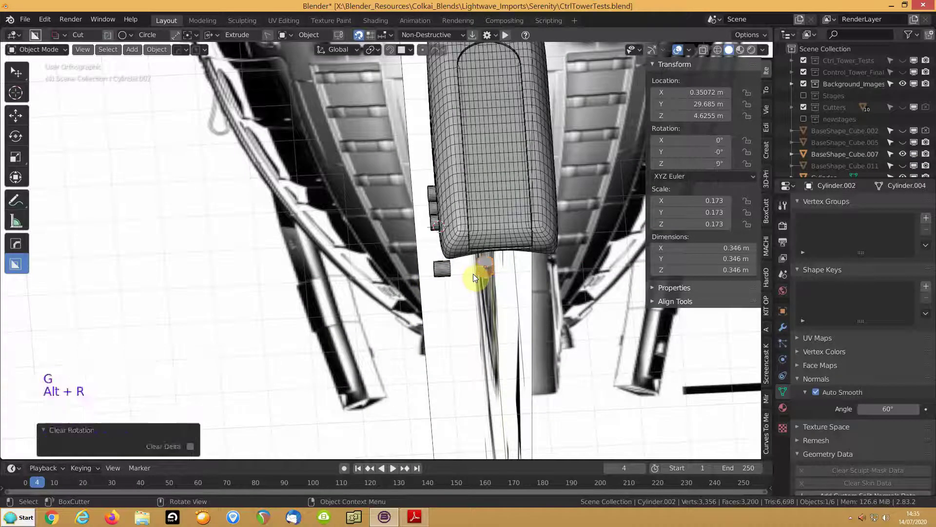
- Move the upright cylinder along Y to about 28.351 m and raise it along Z to about 5.6573 m
key("g")
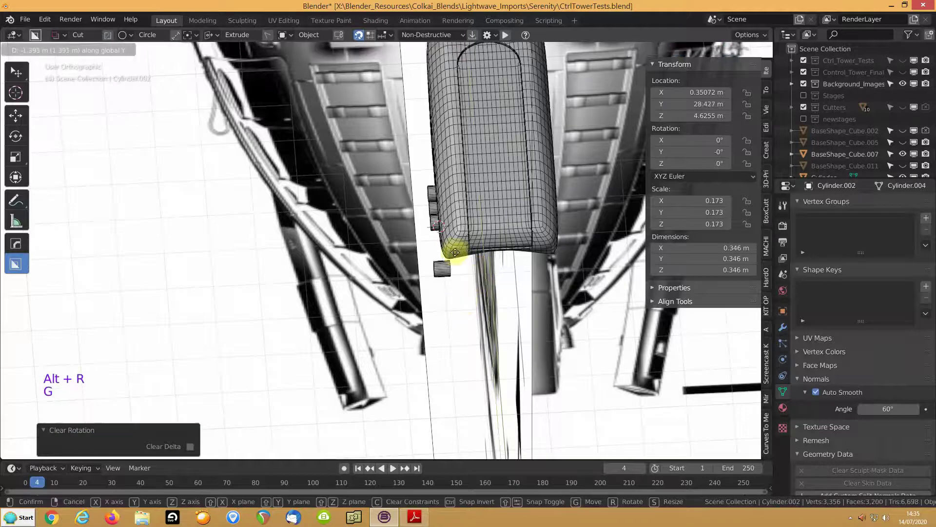
left_click(451, 255)
key("g")
key("z")
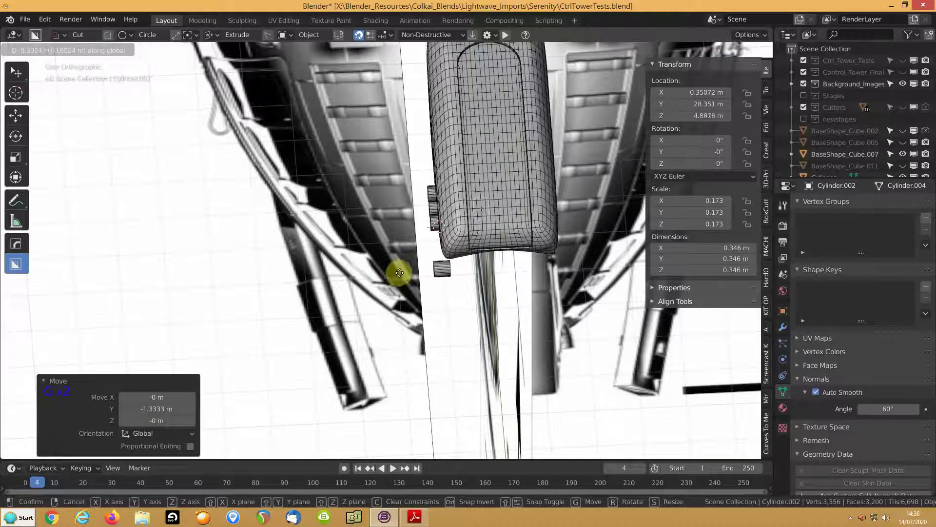
left_click(432, 252)
- Place the upright cylinder near the end of the hull's top panel at about X 0.30861 m, Y 28.994 m, Z 5.5002 m
key("KP_7")
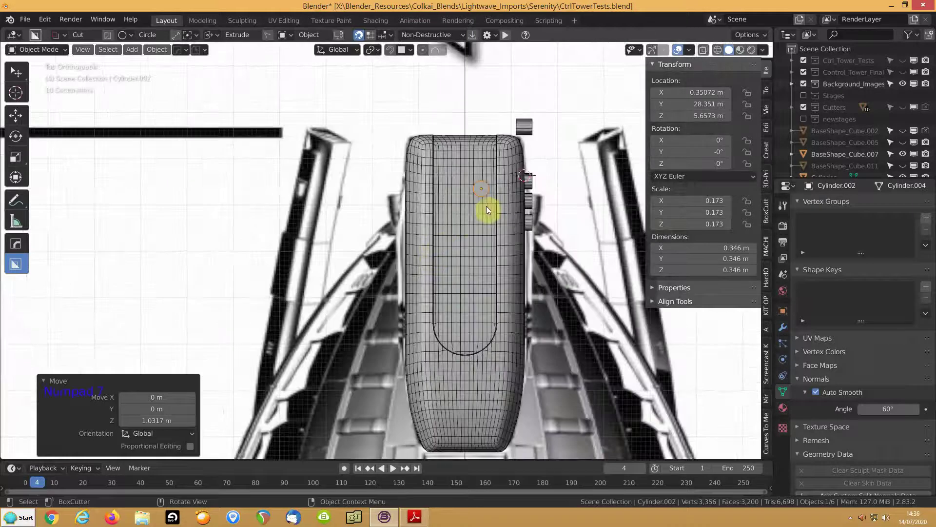
key("g")
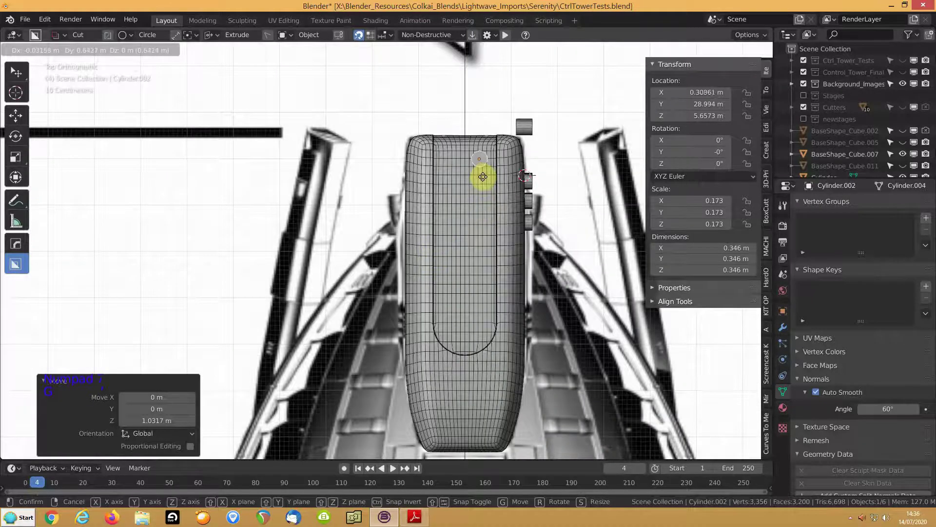
left_click(484, 178)
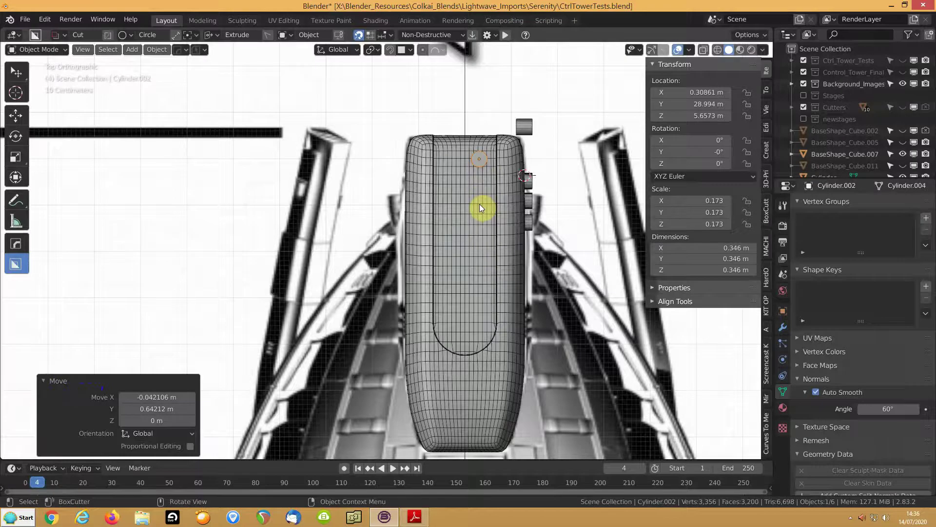
key("KP_Decimal")
middle_click_drag(396, 224, 387, 250)
scroll(367, 230, "down", 12)
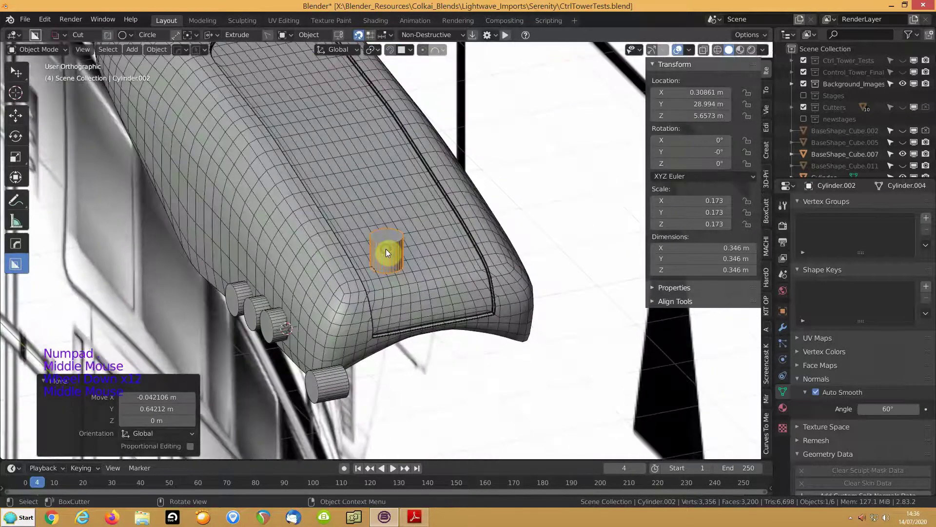
key("g")
key("z")
left_click(385, 264)
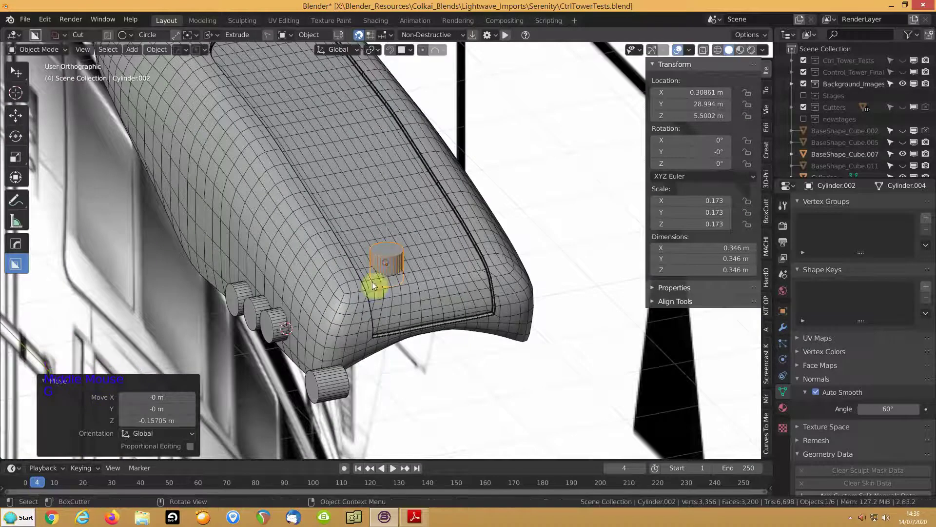
- Select the spare cylinder beside the hull's end and rotate it 90° about Z
left_click(316, 383)
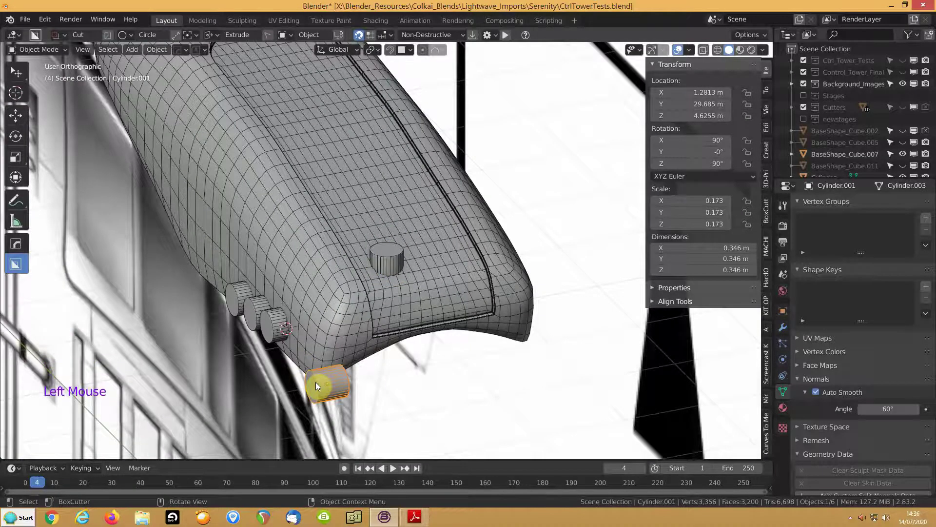
type("rz")
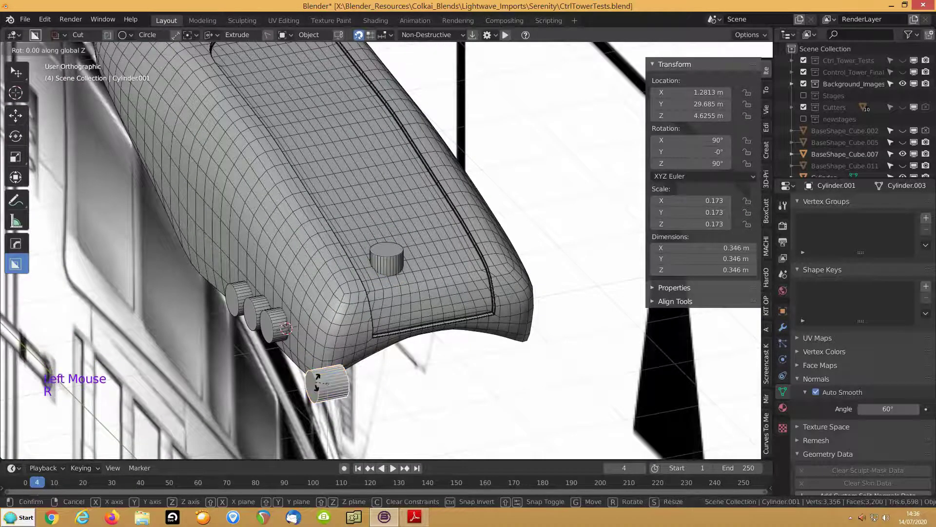
type("90")
key("Return")
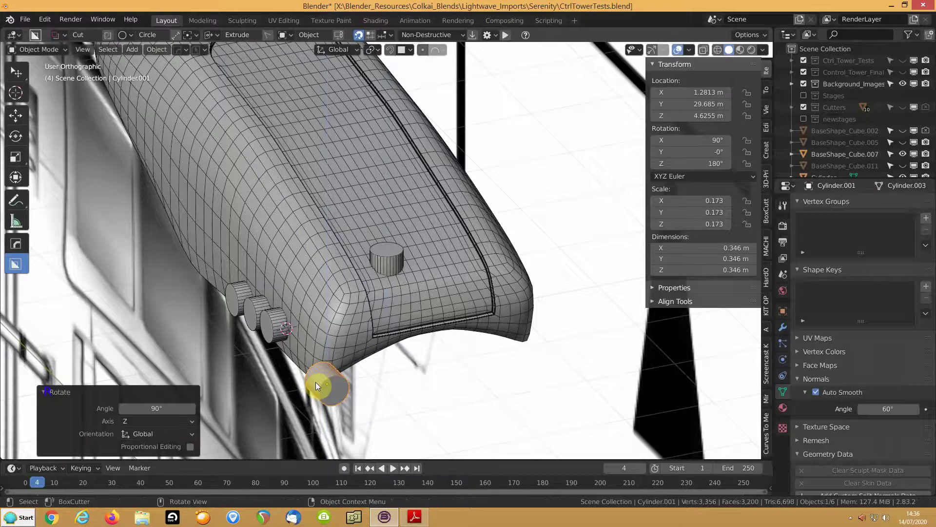
- Place the spare cylinder against the hull's end face at about X 0.9032 m, Y 29.564 m, Z 5.1297 m
key("KP_7")
key("g")
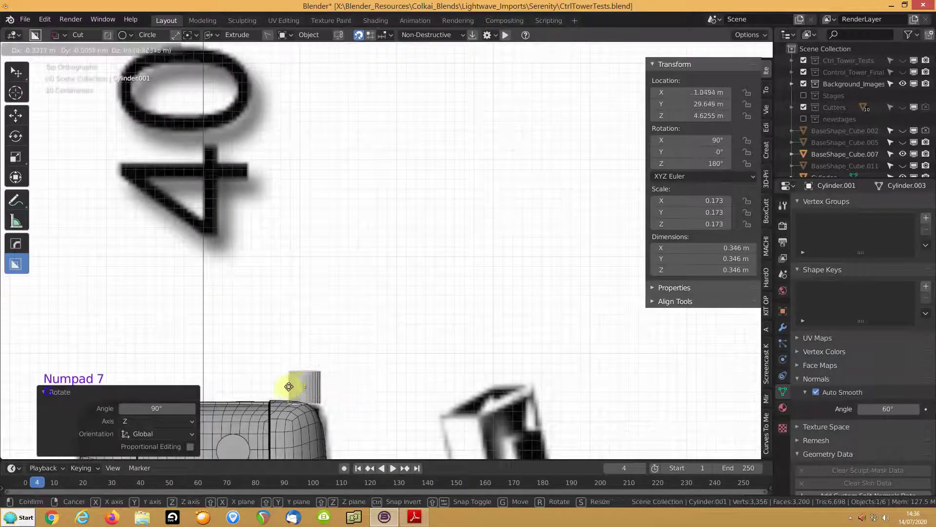
left_click(281, 393)
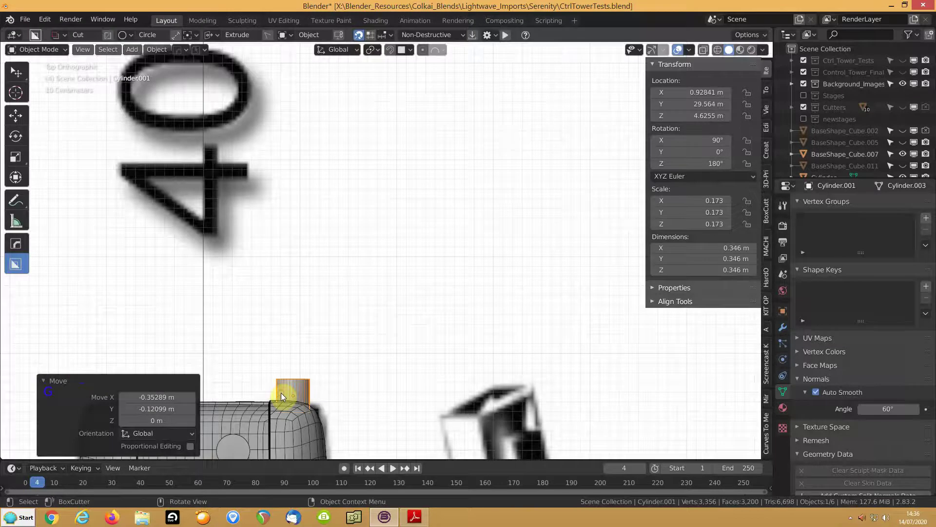
key("ctrl+KP_1")
key("g")
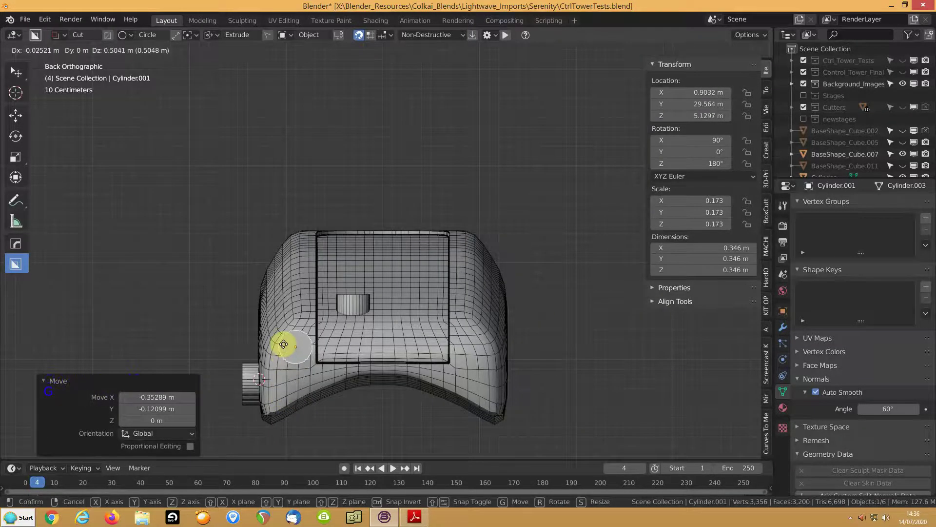
left_click(284, 345)
key("KP_Decimal")
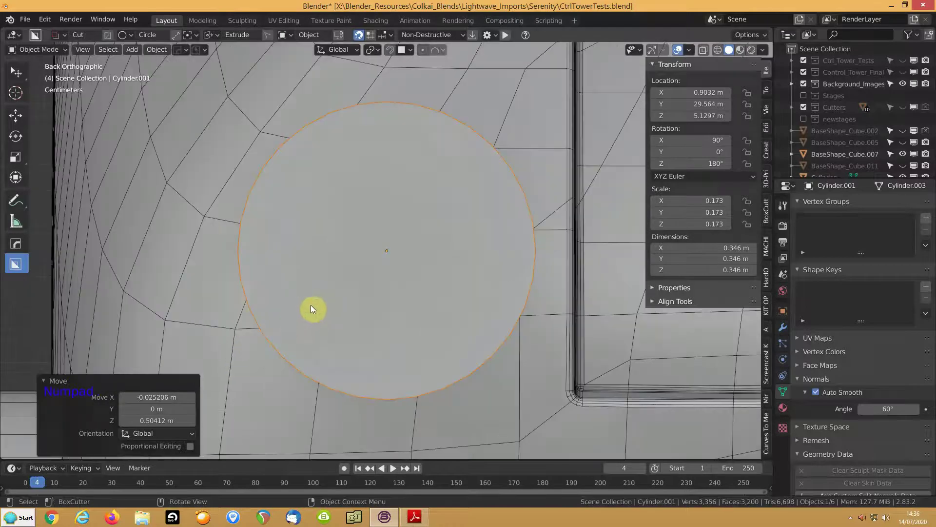
scroll(311, 309, "down", 6)
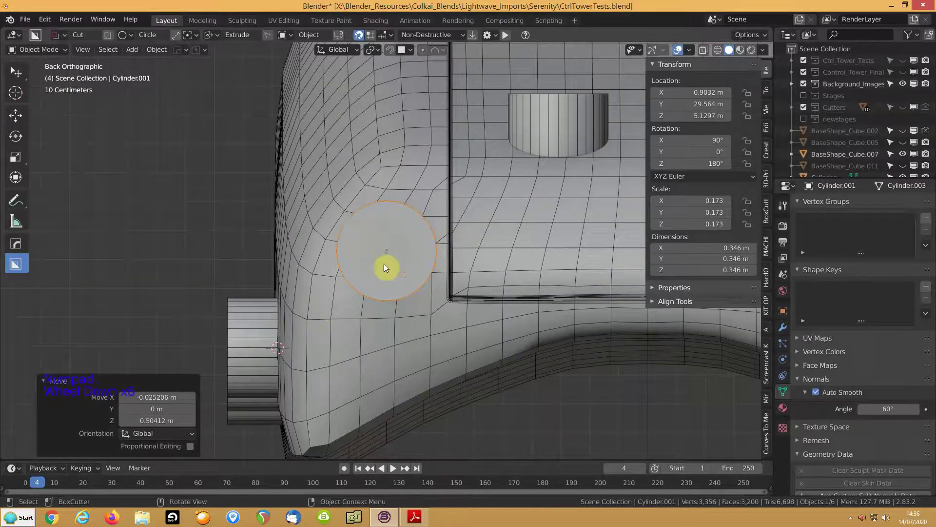
- Lower the end-face cylinder along Z to about 5.1228 m and shift it along X to about 0.89642 m
middle_click_drag(400, 236, 381, 237)
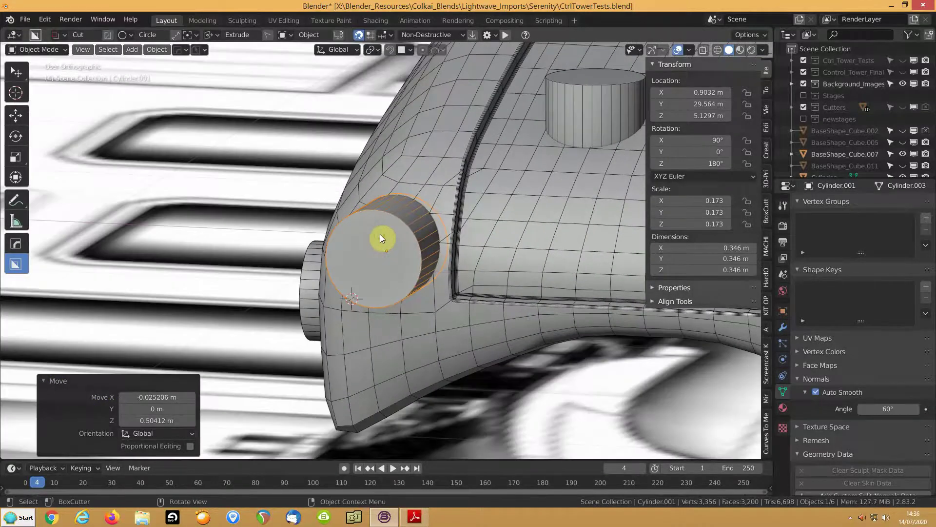
key("g")
key("z")
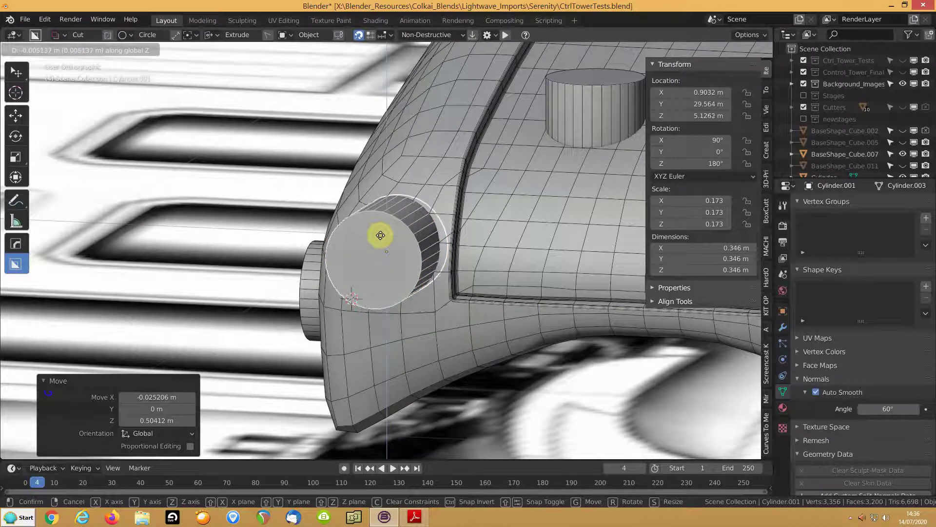
left_click(380, 236)
mouse_move(382, 234)
middle_mouse_down()
mouse_move(397, 197)
mouse_move(412, 207)
mouse_move(366, 232)
middle_mouse_up()
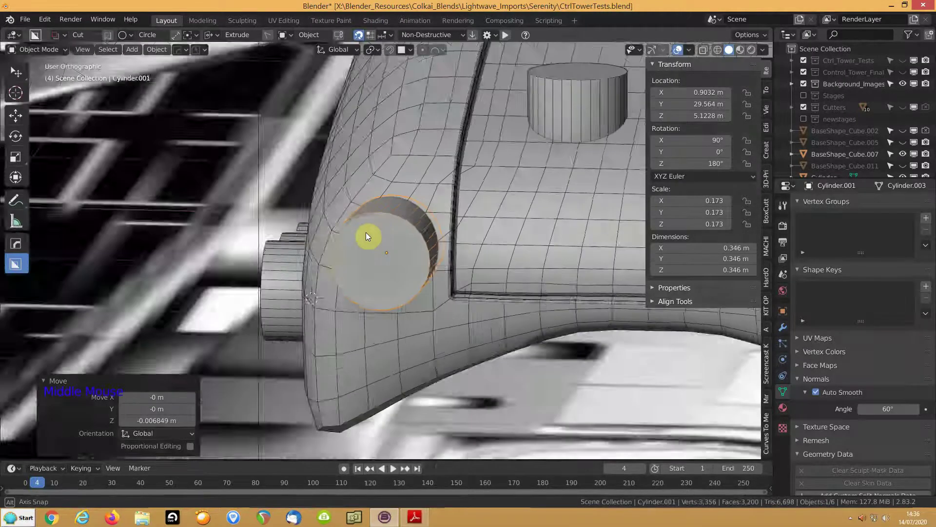
key("g")
key("x")
left_click(370, 232)
- Push the end-face cylinder further into the hull along Y to about 29.521 m
middle_click_drag(370, 232, 460, 242)
key("g")
key("y")
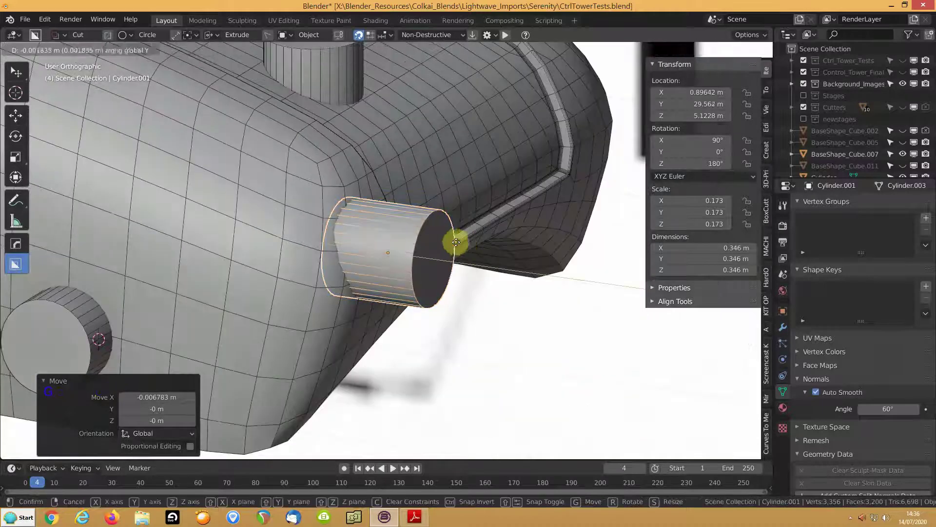
left_click(449, 241)
scroll(262, 263, "down", 4)
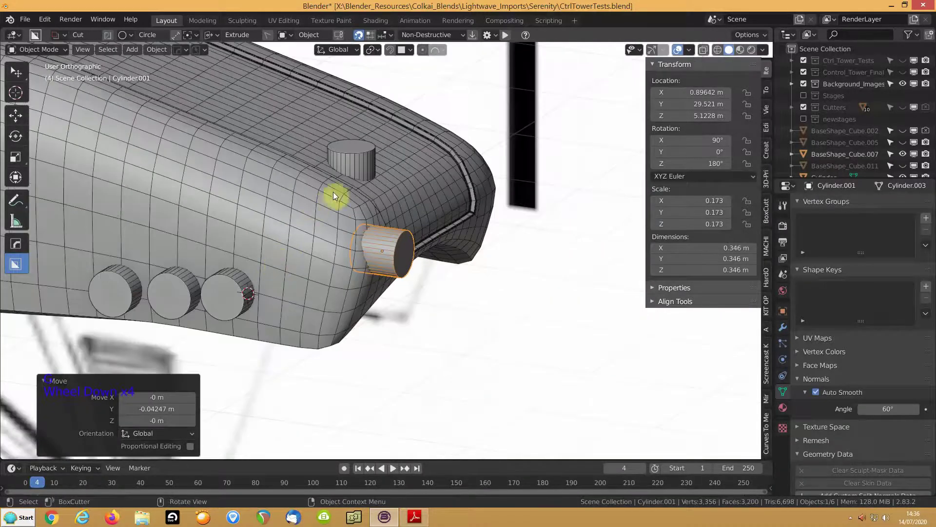
- Join the upright cylinder on the top panel into BaseShape_Cube.007
left_click(364, 163)
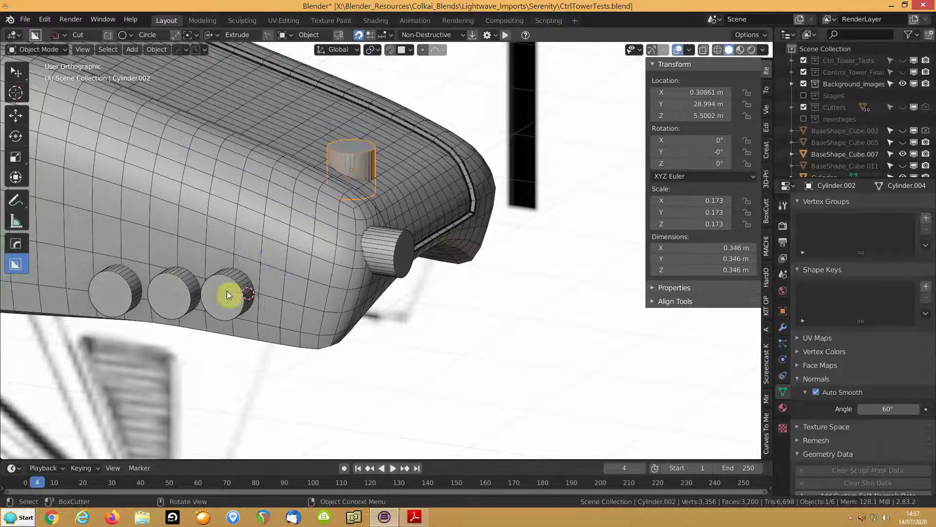
left_click(372, 158)
left_click(366, 161)
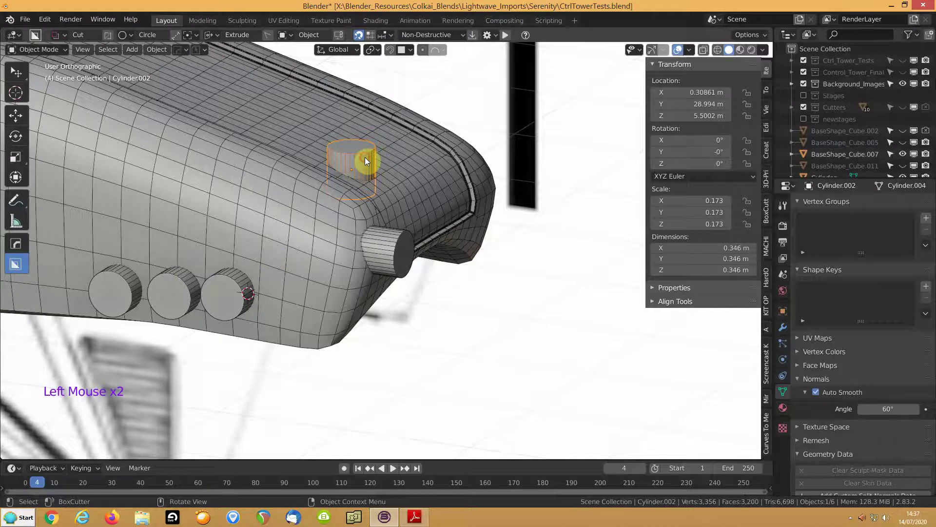
left_click(400, 199, "shift")
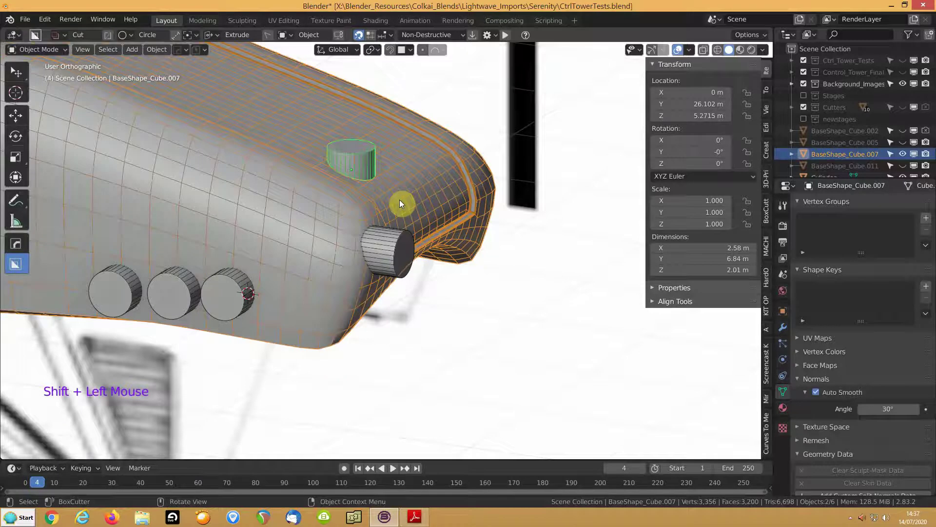
key("ctrl+j")
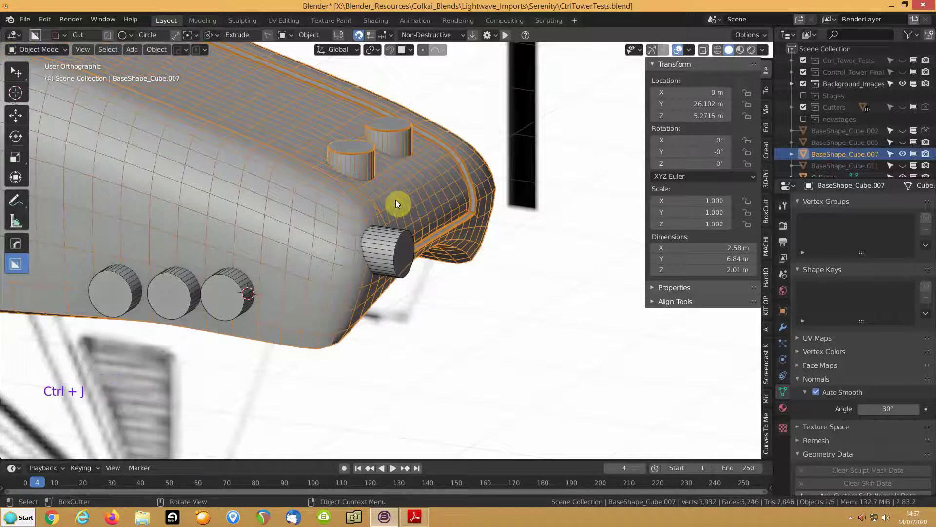
- Select the joined cylinder's linked geometry in Edit Mode and cut its outline into the hull with Intersect (Knife)
key("Tab")
left_click(346, 159)
key("l")
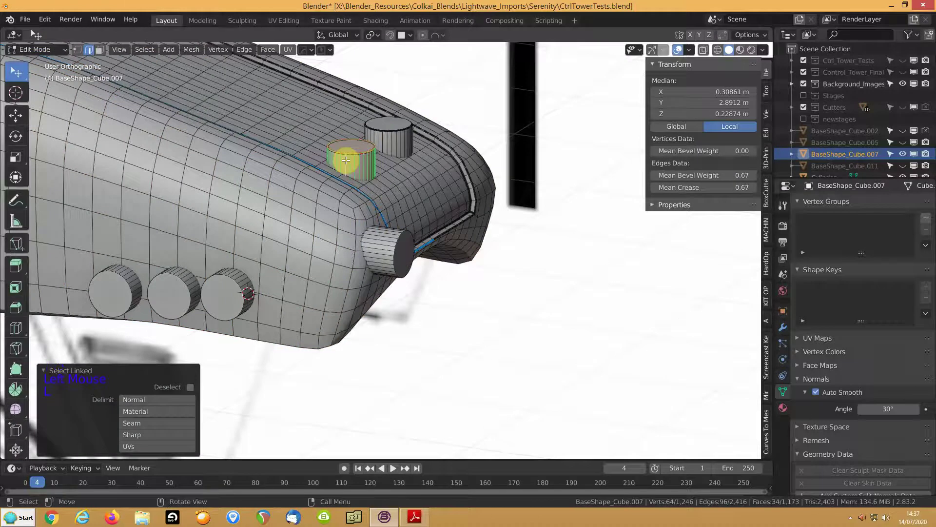
key("ctrl+f")
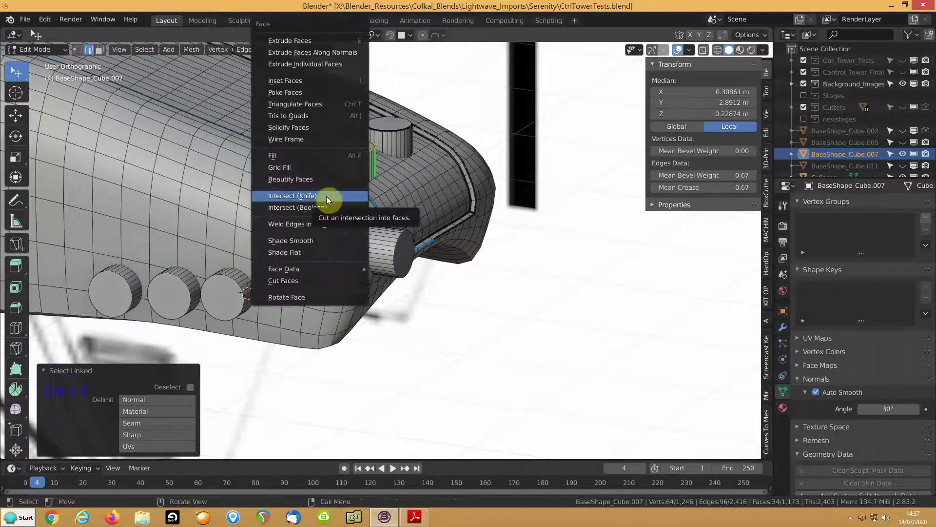
left_click(326, 196)
- Select the cylinder's linked geometry again and separate the selection into its own object
left_click(354, 152)
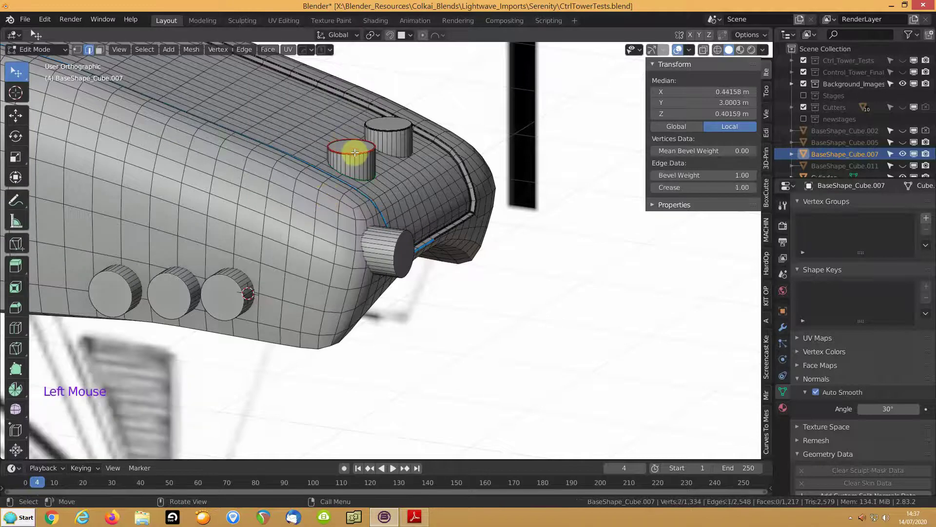
key("l")
key("p")
left_click(355, 153)
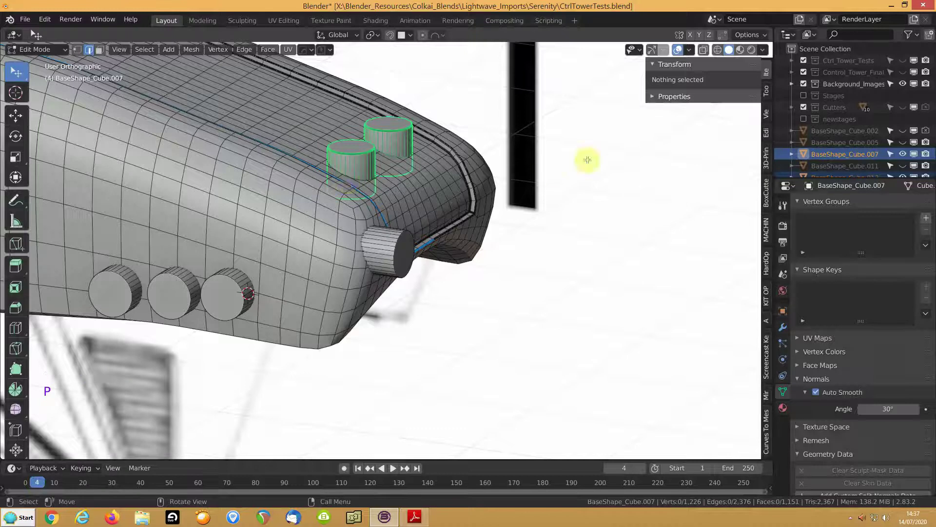
- Hide the separated cylinder object BaseShape_Cube.013 in the viewport
scroll(868, 123, "down", 10)
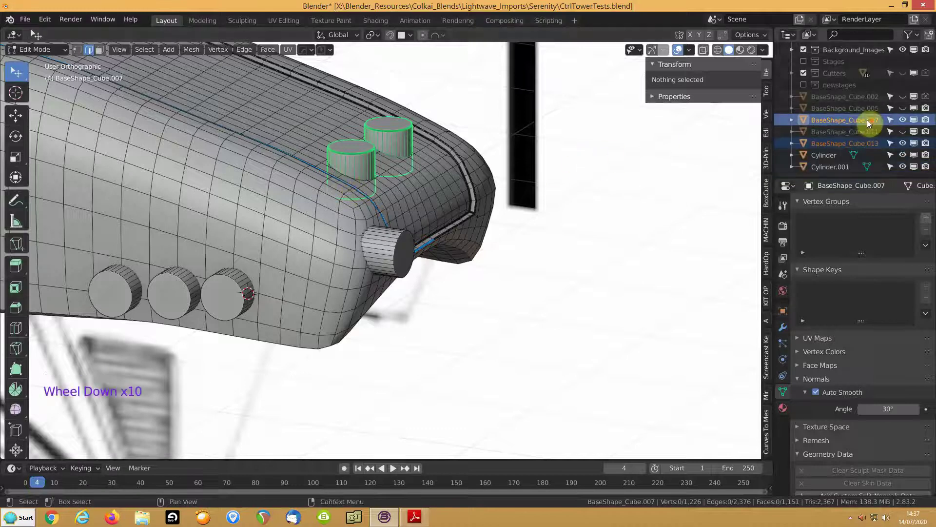
left_click(902, 166)
left_click(902, 165)
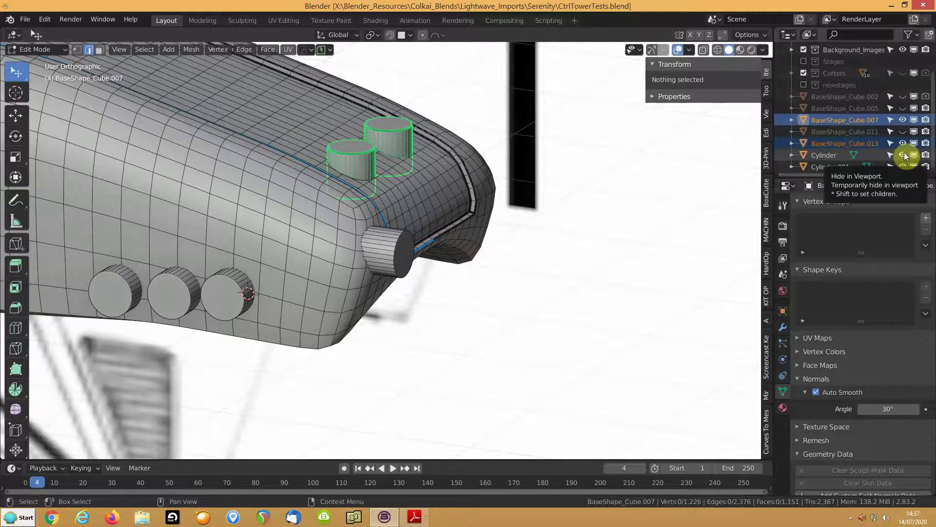
left_click(903, 143)
- Switch to vertex selection at the circle cut into the top panel and enable Auto Merge Vertices
middle_click_drag(397, 186, 358, 258)
scroll(358, 259, "up", 6)
key("1")
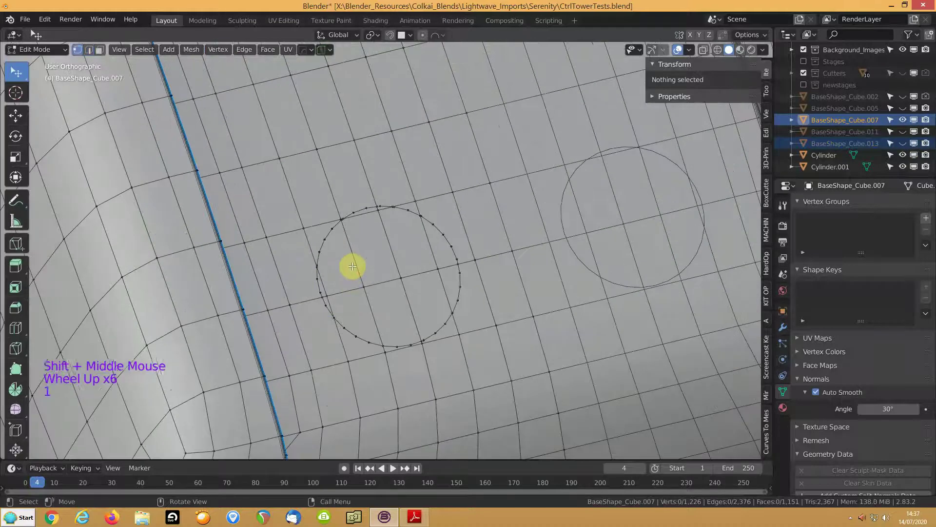
scroll(351, 266, "up", 2)
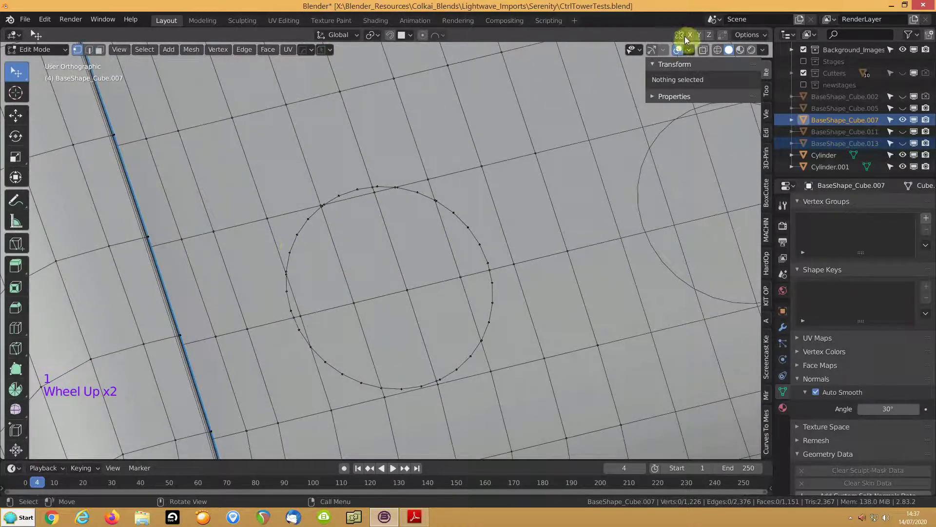
left_click(725, 35)
middle_click_drag(456, 187, 441, 210)
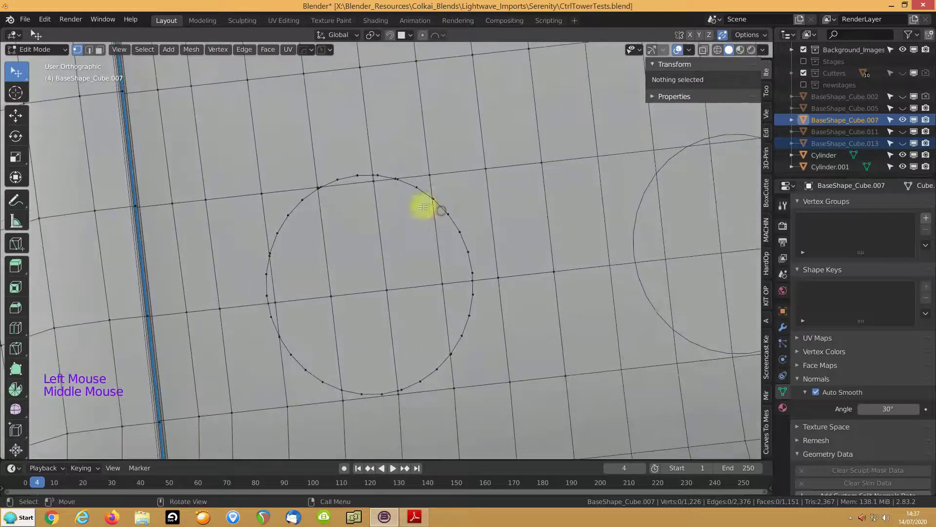
scroll(358, 212, "up", 2)
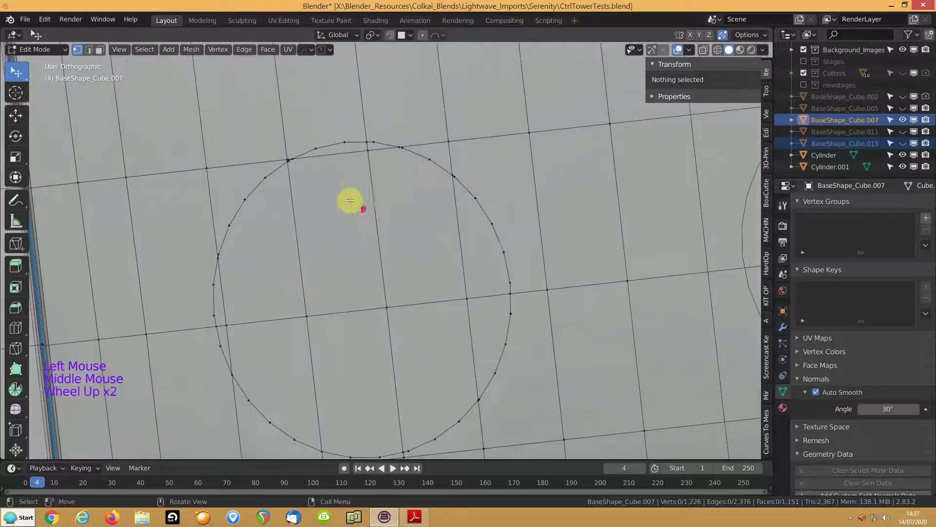
- Slide two surplus vertices on the circle's outline fully along their edges so they merge with their neighbours
left_click(211, 258)
key("g")
key("g")
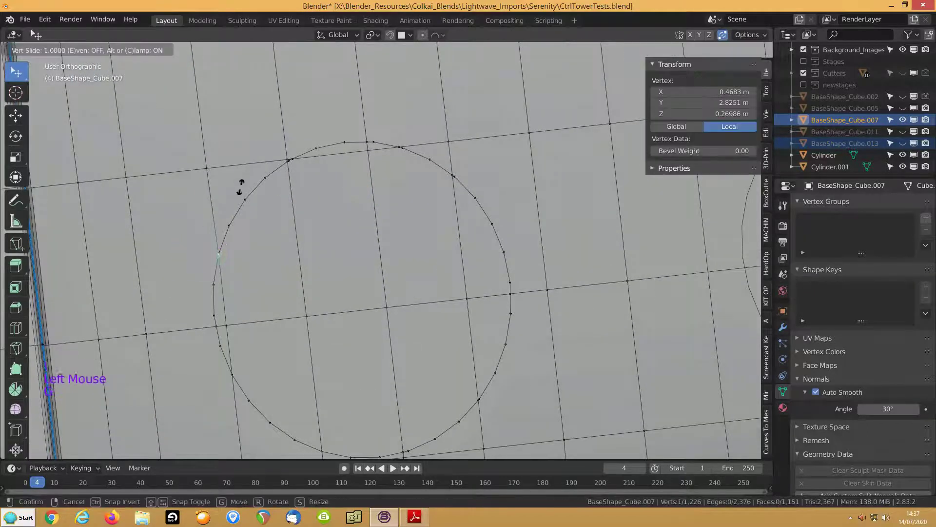
left_click(209, 324)
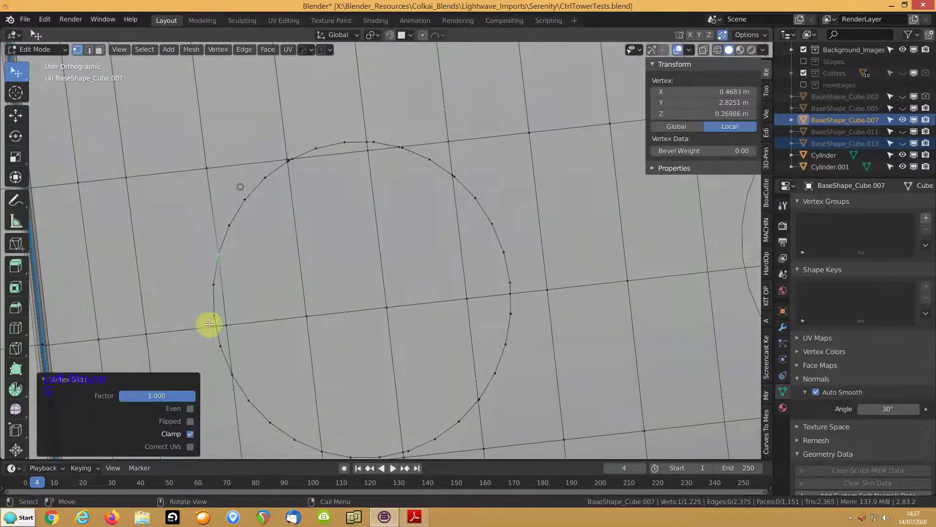
left_click(230, 365)
key("g")
key("g")
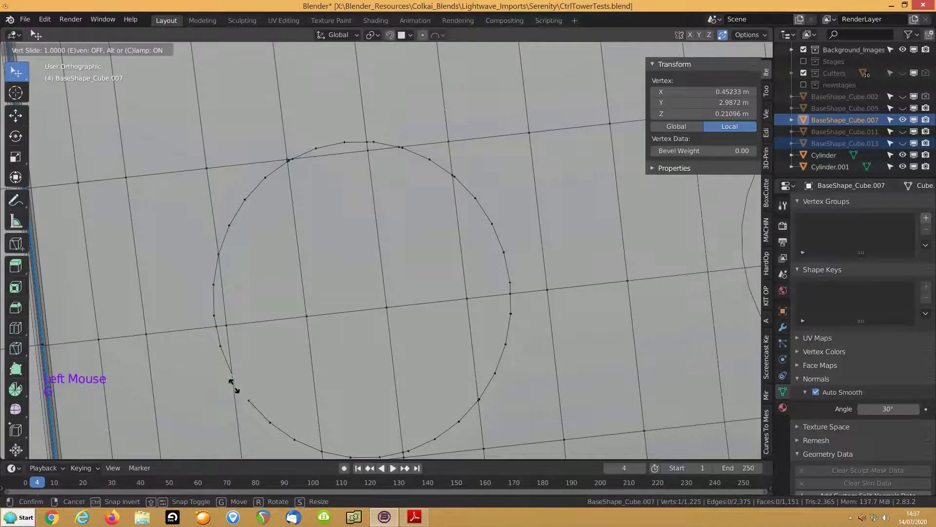
left_click(177, 331)
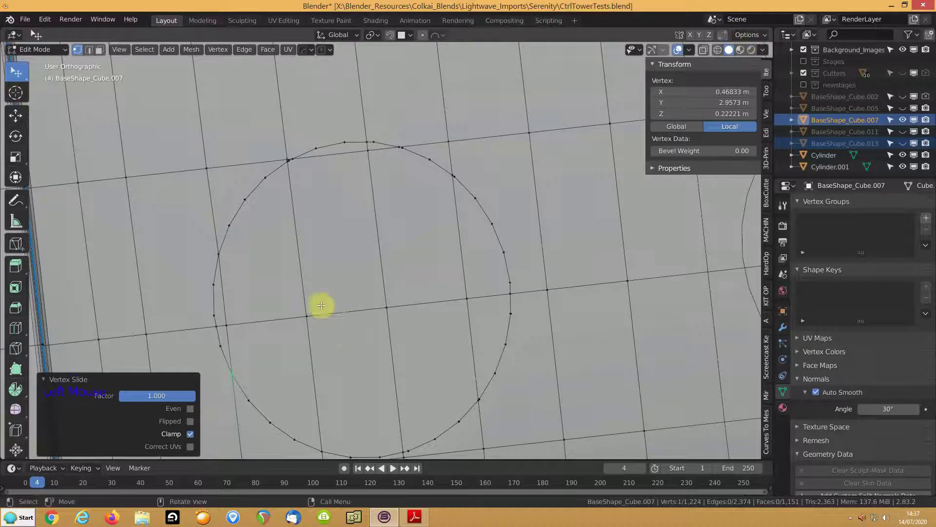
- Try to merge the cluster of vertices where the circle meets a grid crossing using At Last, and undo it
scroll(286, 153, "up", 1)
middle_click_drag(287, 152, 356, 255, "shift")
scroll(321, 228, "up", 2)
scroll(220, 230, "up", 6)
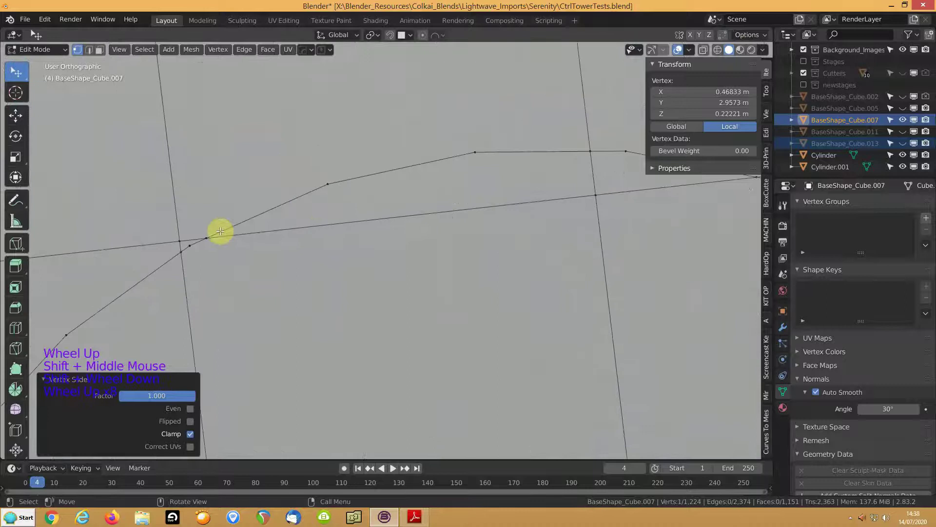
left_click(181, 240, "shift")
left_click(197, 242, "shift")
left_click(182, 253, "shift")
left_click(189, 245, "shift")
key("m")
left_click(254, 271)
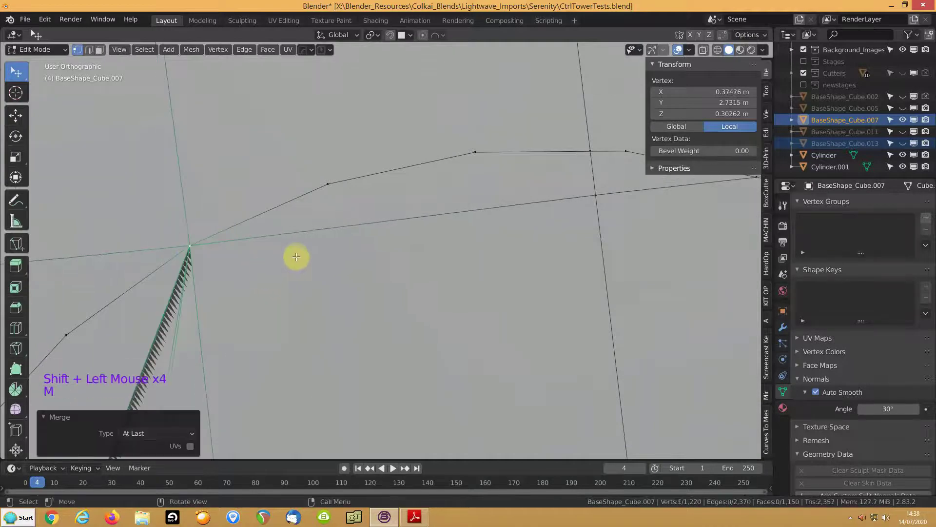
key("ctrl+z")
- Clear the selection, select only the four clustered vertices at the grid crossing on the circle's outline and merge them At Last
left_click(242, 226)
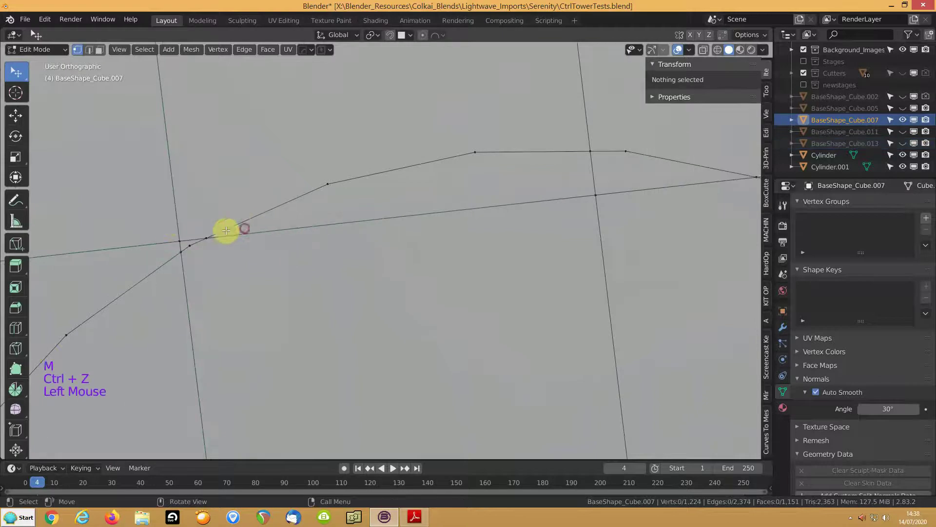
left_click(179, 241)
left_click(205, 237, "shift")
left_click(181, 252, "shift")
left_click(189, 244, "shift")
key("m")
left_click(158, 225)
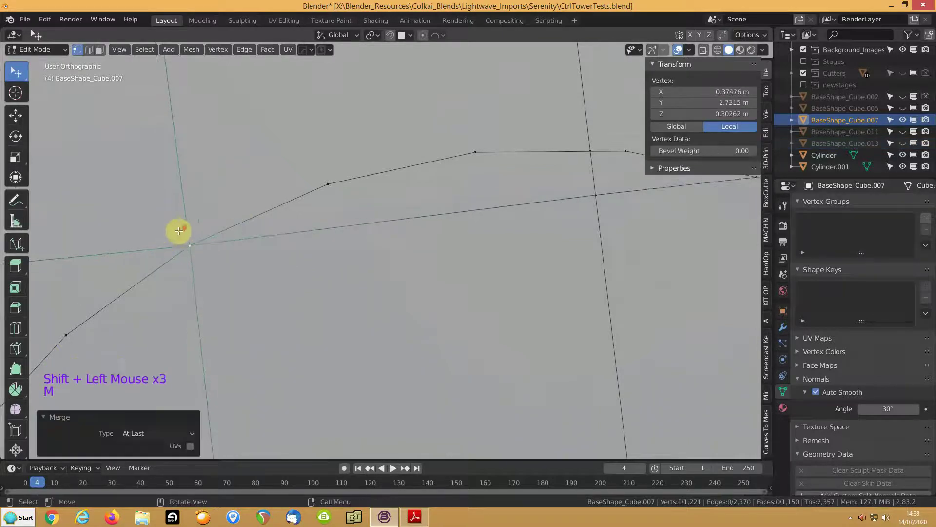
- Merge the next pair of nearly coincident vertices, where the circle's outline crosses the same grid line again, using At Last
scroll(180, 229, "down", 6)
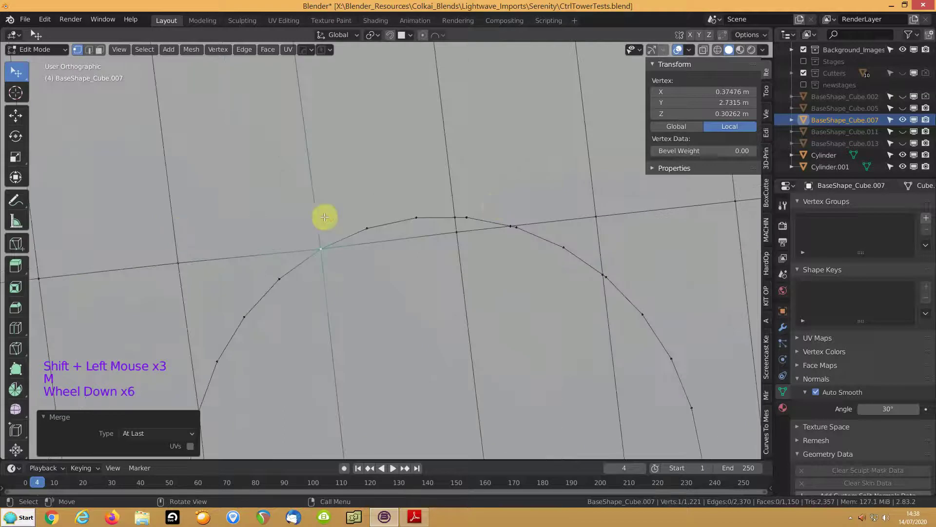
left_click(512, 229)
left_click(515, 232, "shift")
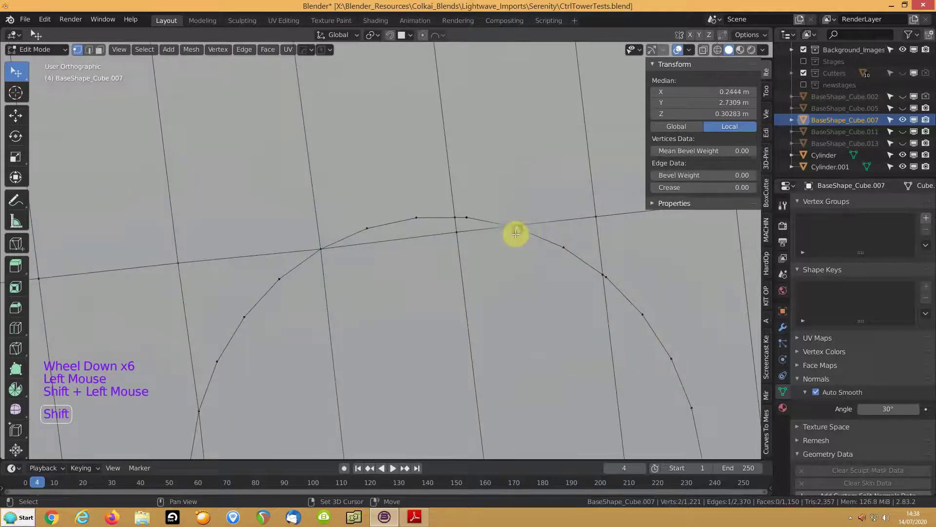
key("m")
left_click(501, 254)
middle_click_drag(505, 251, 357, 195, "shift")
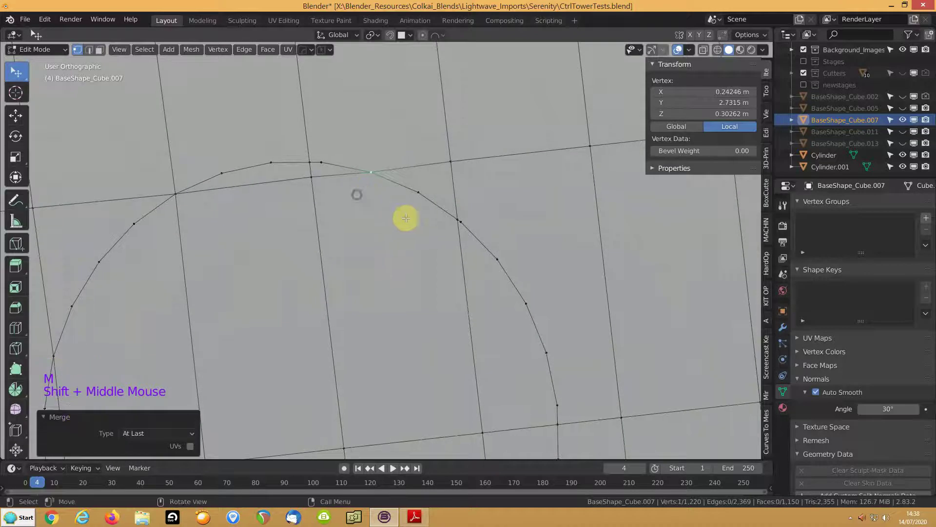
- Merge the two nearly coincident vertices on the circle's upper-right arc, where a steep grid line crosses it, using At Last
left_click(455, 213)
left_click(458, 218, "shift")
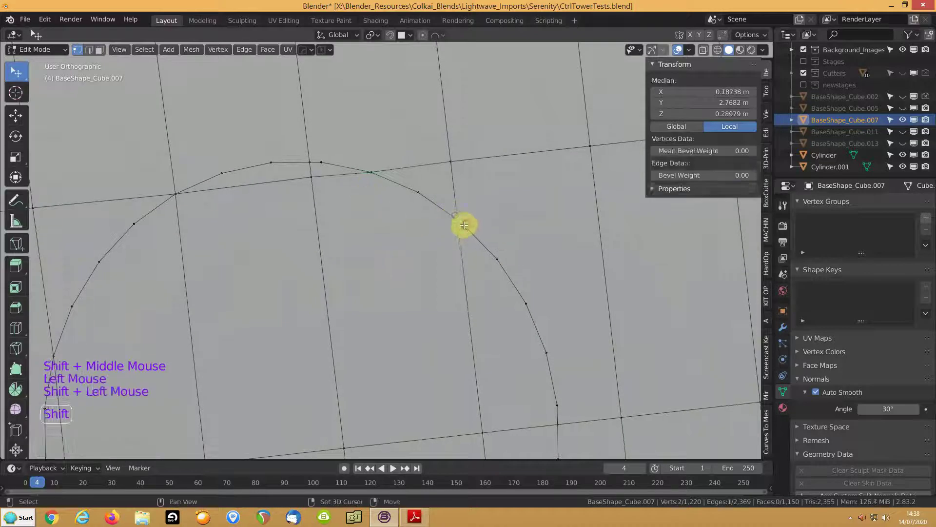
key("m")
left_click(381, 247)
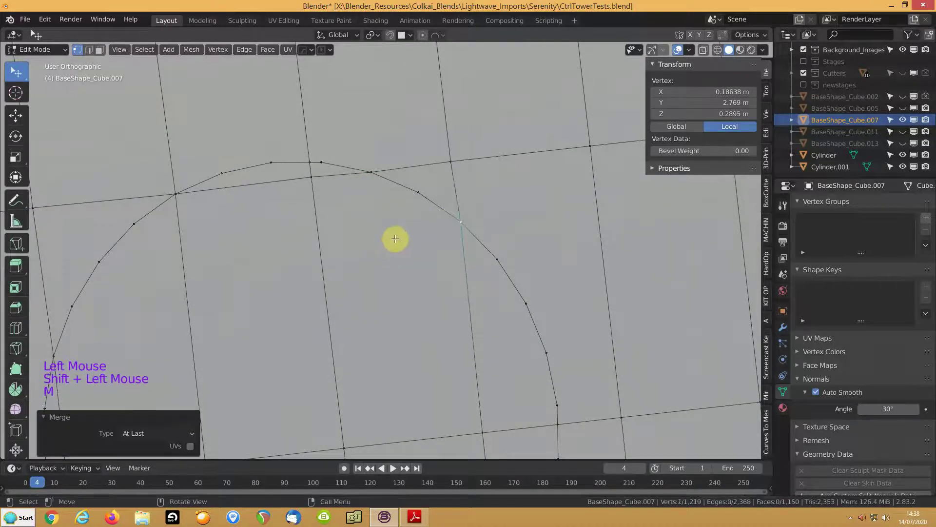
- Merge the vertex where the middle grid row crosses the circle's right side into the outline vertex just above it, At Last
middle_click_drag(424, 257, 372, 134, "shift")
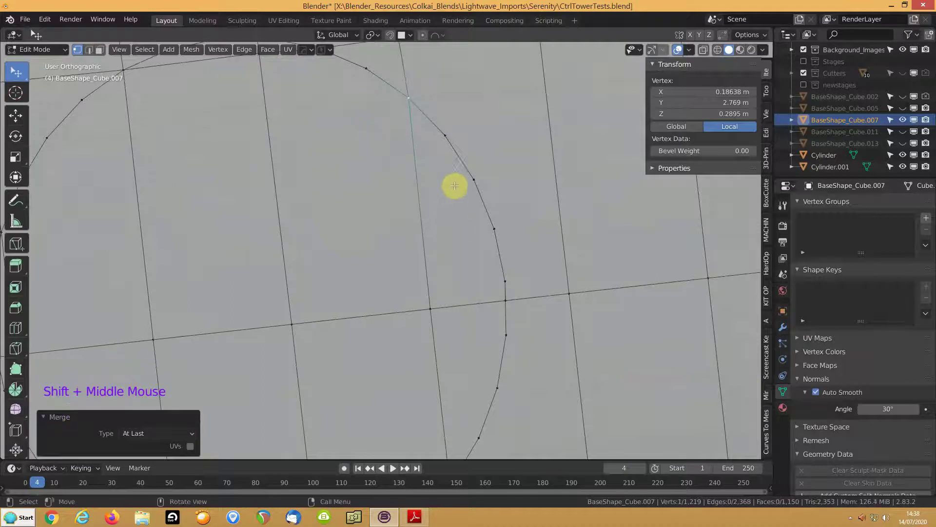
left_click(504, 298)
left_click(505, 281, "shift")
key("m")
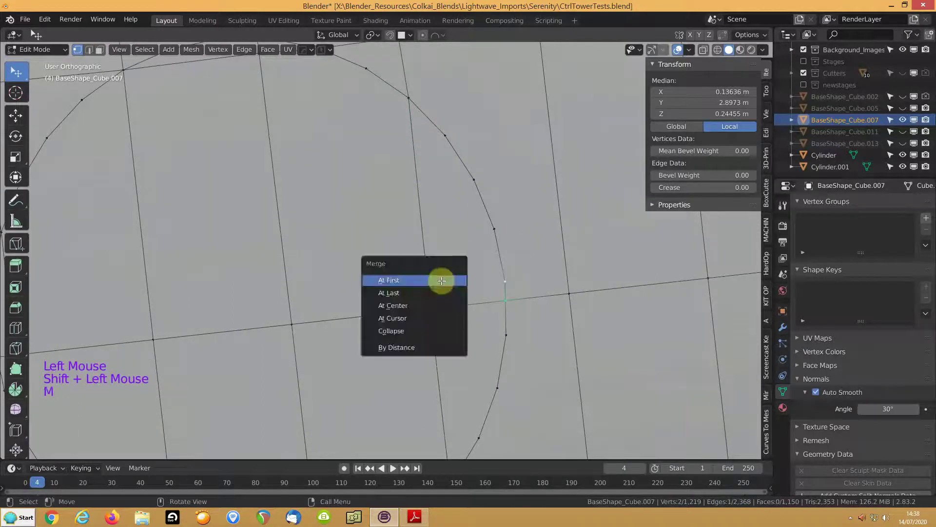
left_click(439, 292)
- Merge the two nearly coincident vertices on the circle's lower-right arc using At Last
middle_click_drag(527, 284, 346, 167, "shift")
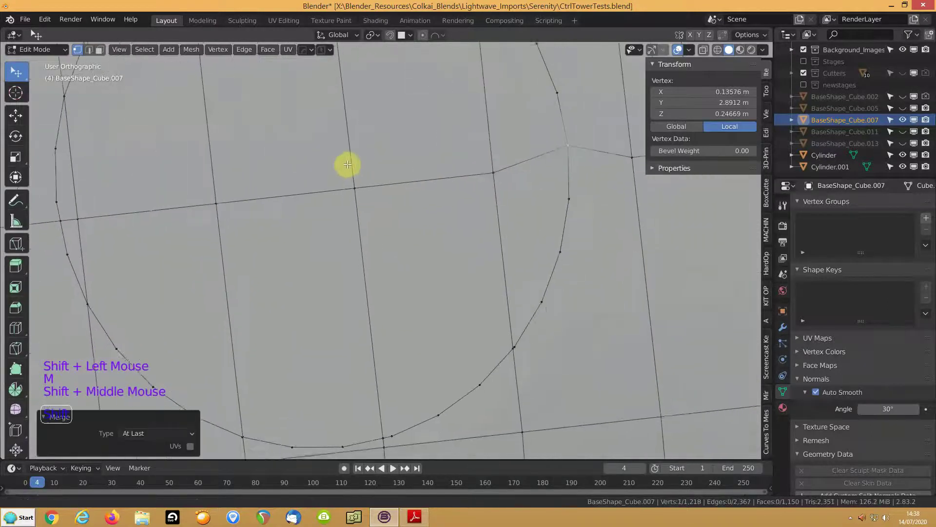
left_click(510, 347)
left_click(520, 339, "shift")
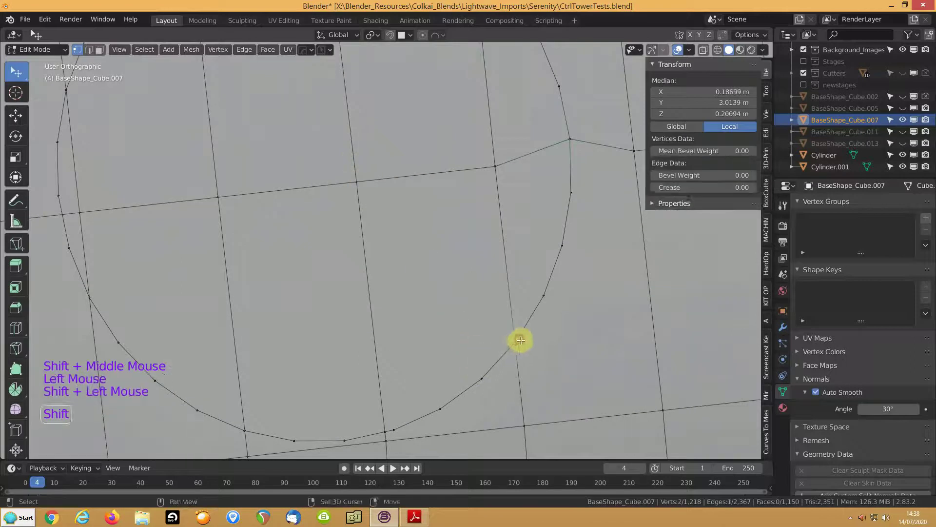
key("m")
left_click(382, 280)
- Merge the close vertex pair just right of the circle's lowest point, where a grid line crosses, using At Last
middle_click_drag(336, 315, 357, 261, "shift")
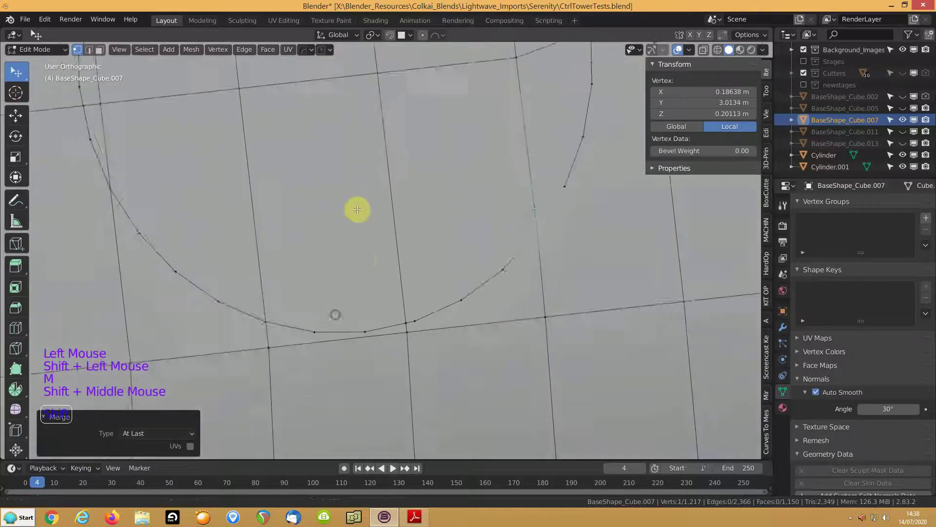
left_click(403, 301)
left_click(412, 293, "shift")
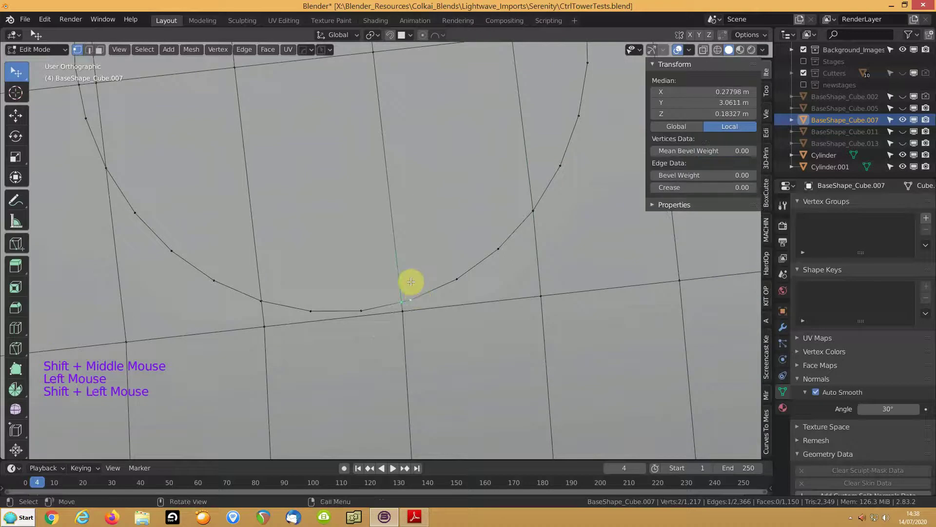
key("m")
left_click(411, 282)
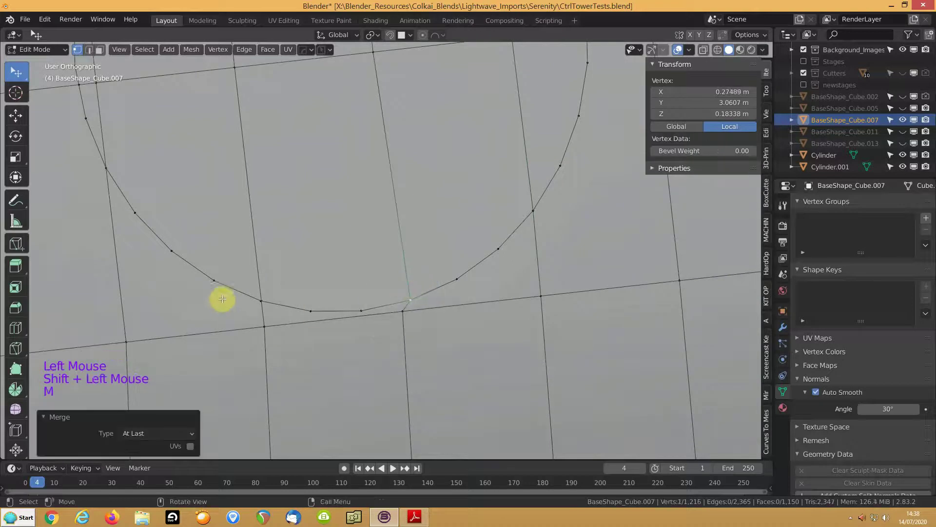
- Merge the close vertex pair left of the circle's lowest point, where the neighbouring grid line crosses, using At Last
left_click(261, 302)
left_click(254, 301, "shift")
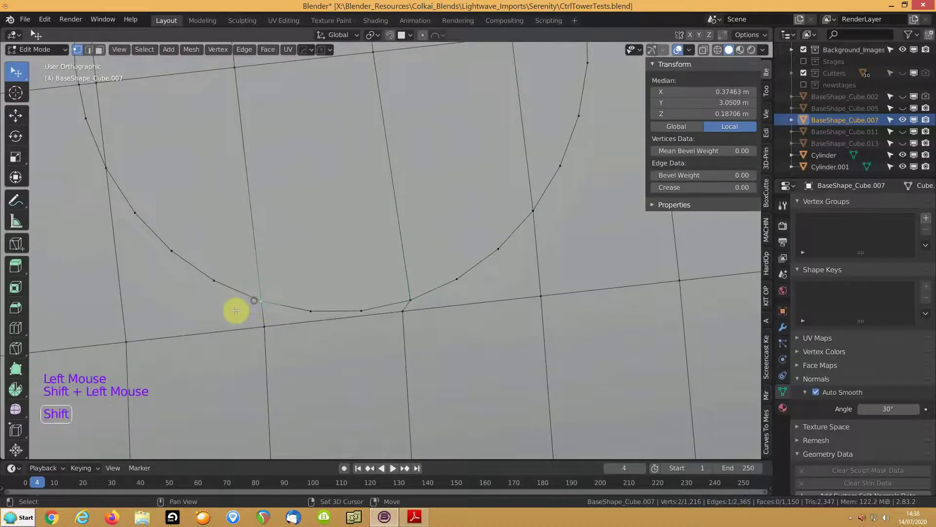
scroll(233, 310, "down", 1)
key("m")
left_click(240, 309)
- Try to slide the grid-line vertex on the circle's lower-left arc along its edge, and undo it
middle_click_drag(211, 259, 312, 373, "shift")
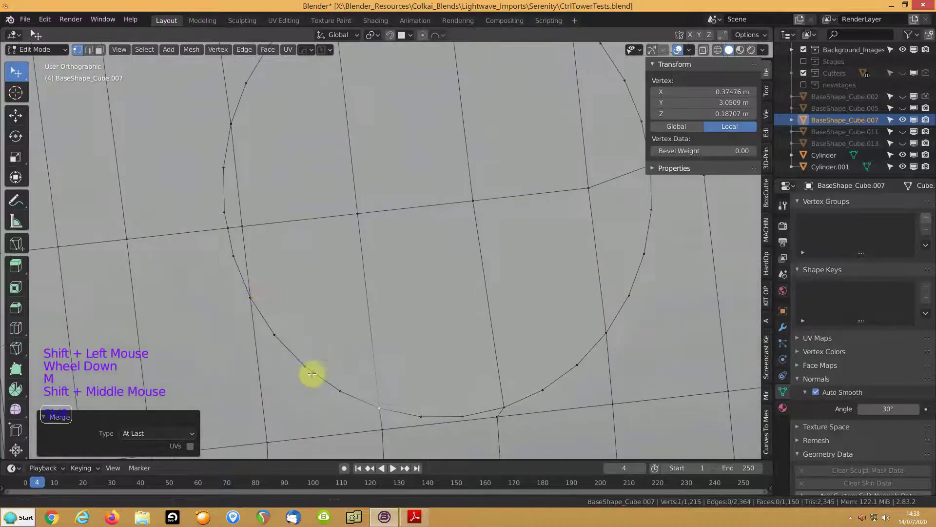
left_click(246, 309)
key("g")
key("g")
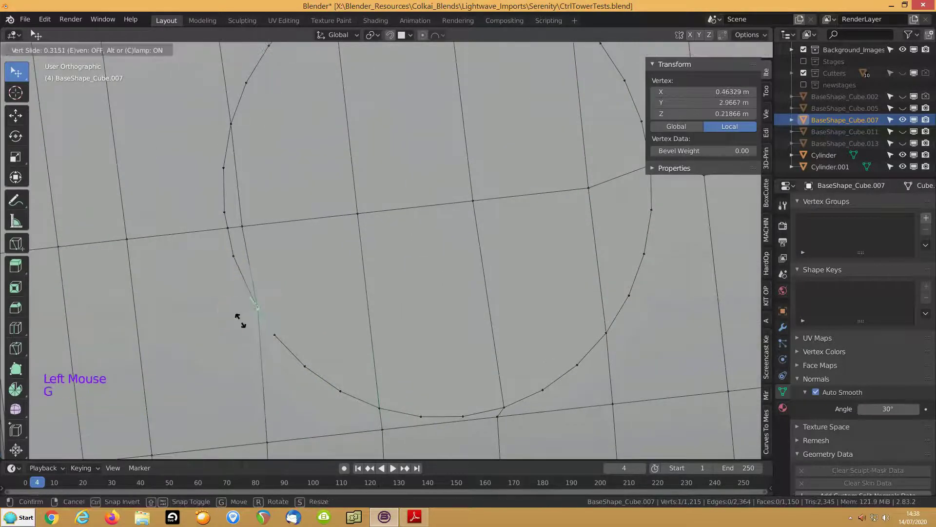
left_click(232, 314)
key("ctrl+z")
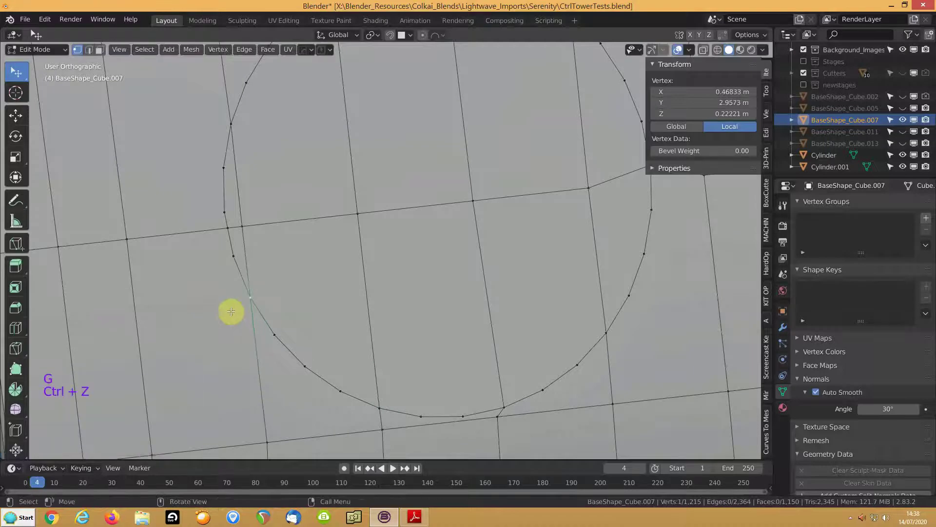
- Slide the two grid vertices just below the circle away from its outline, by factors of about 0.145 and 0.112
scroll(249, 308, "down", 2)
left_click(458, 370)
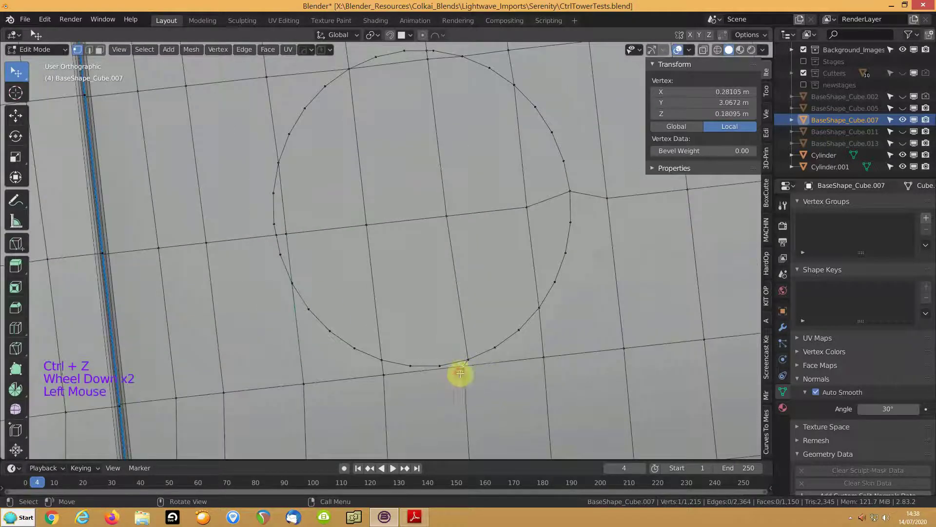
key("g")
key("g")
left_click(369, 390)
key("g")
key("g")
left_click(369, 383)
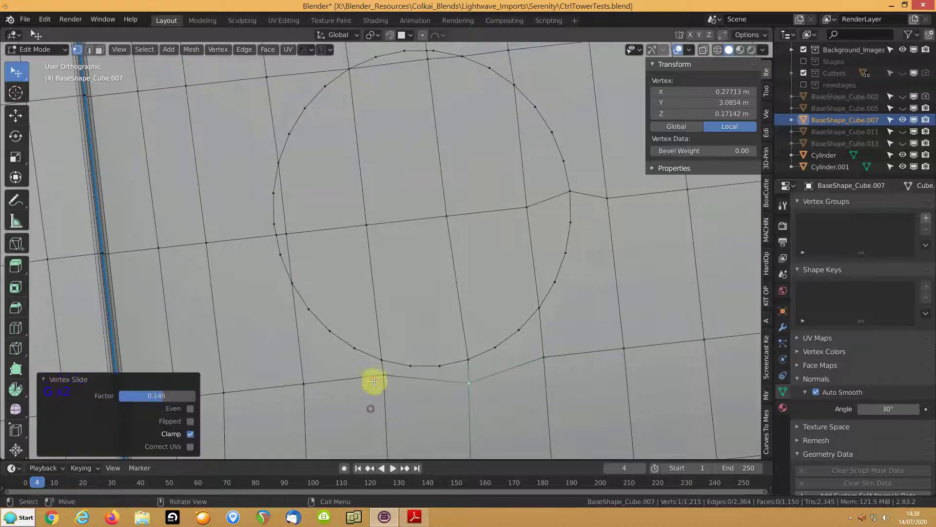
key("g")
key("g")
left_click(379, 390)
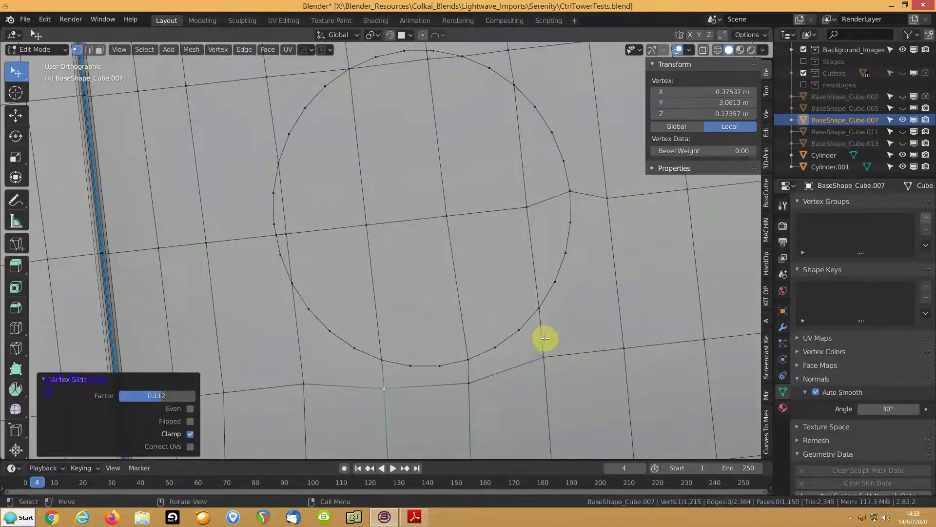
- Slide the two middle-row grid vertices right of the circle slightly upward to even out the row, the farther one by about 0.037
scroll(629, 296, "down", 3, "shift")
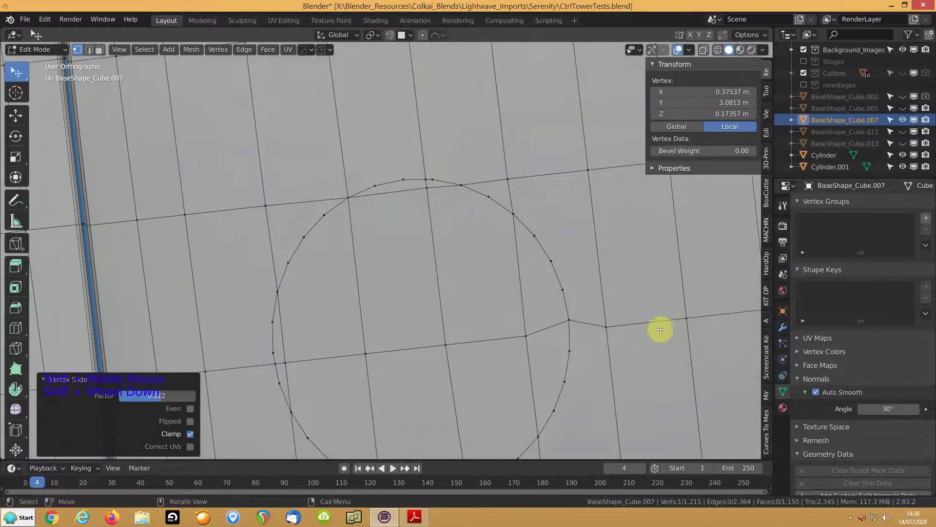
left_click(611, 324)
key("g")
key("g")
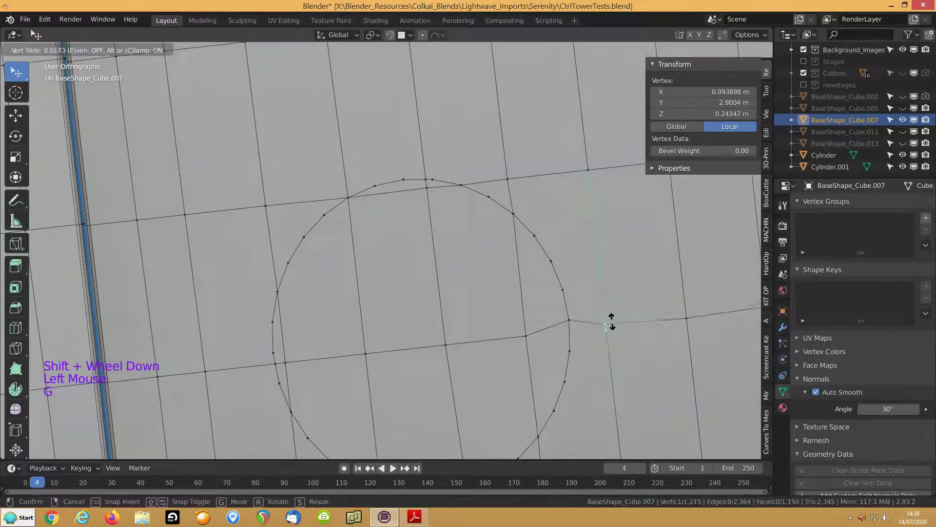
left_click(613, 317)
left_click(693, 313)
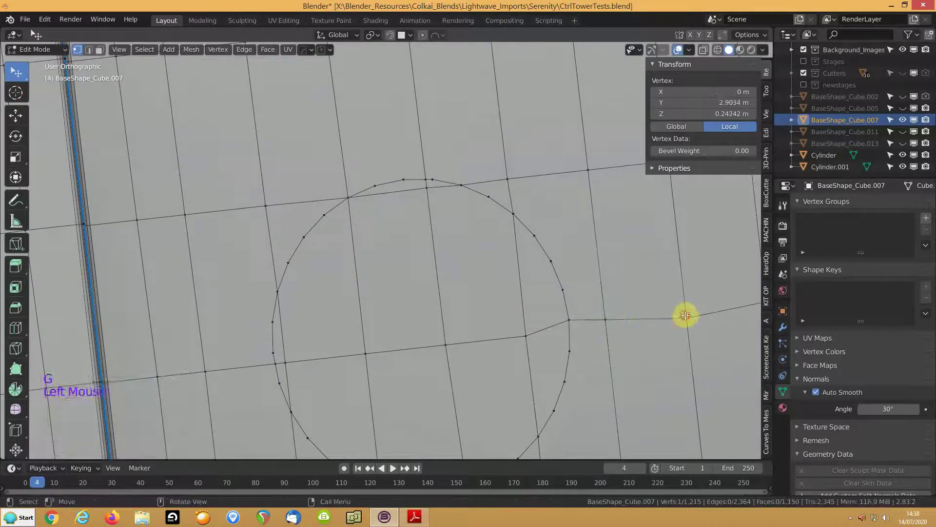
key("g")
key("g")
left_click(684, 312)
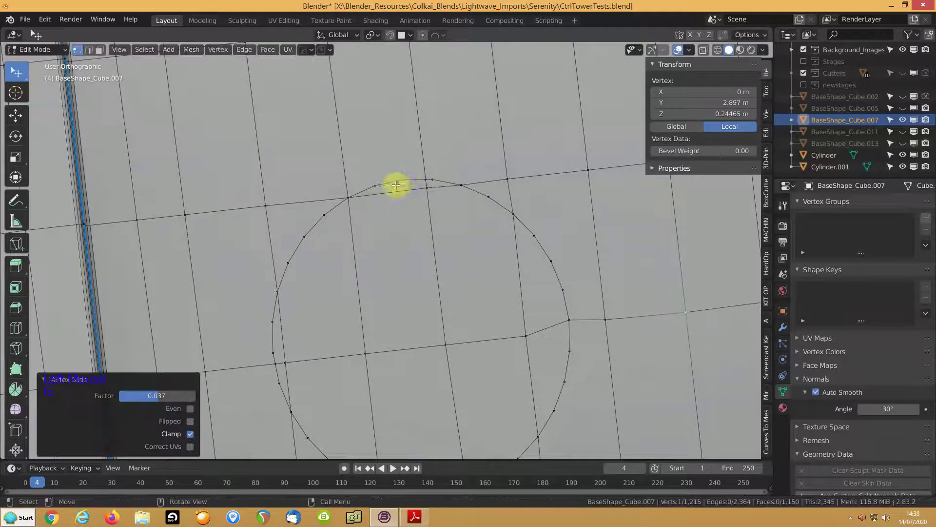
- Slide the grid vertex above the circle's upper-right arc along its grid line by a factor of about 0.030
left_click(496, 172)
key("g")
key("g")
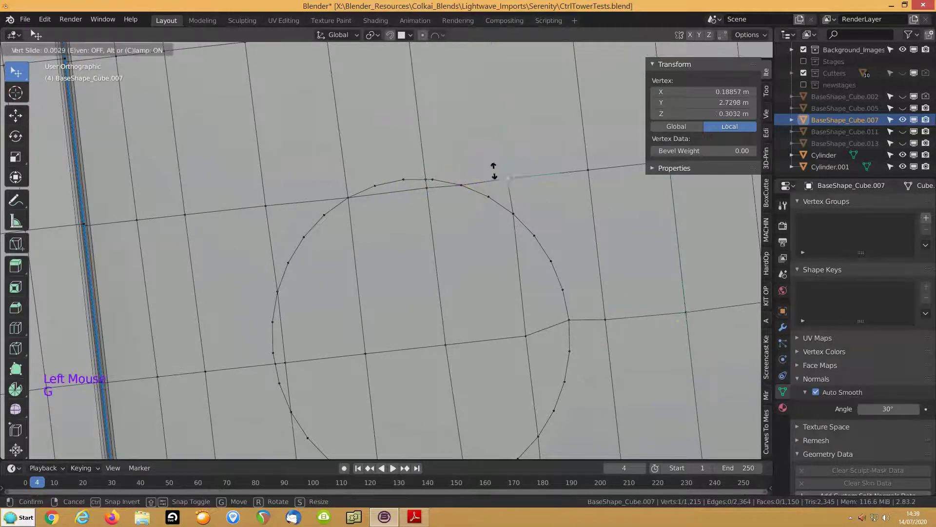
left_click(495, 172)
- Switch to face selection and check the small faces along the circle's top edge by selecting them individually
scroll(307, 194, "down", 5)
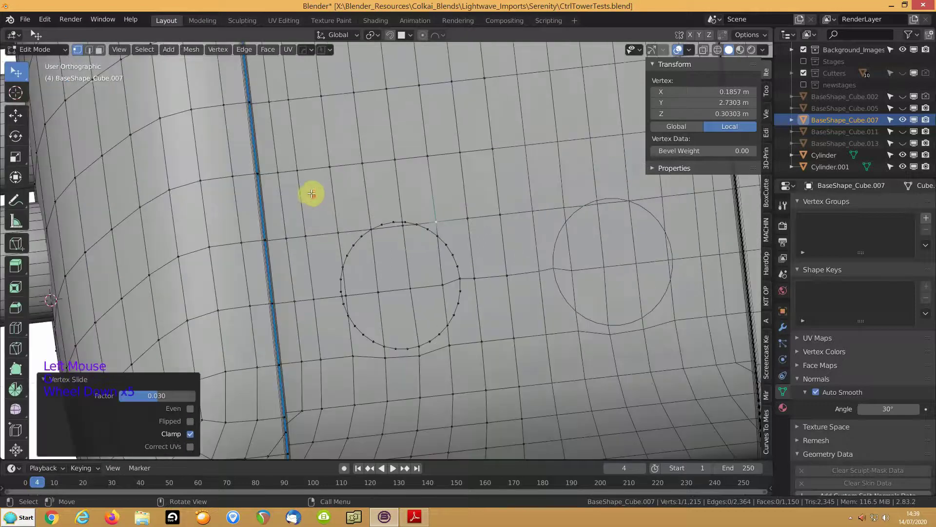
scroll(315, 193, "up", 2)
key("3")
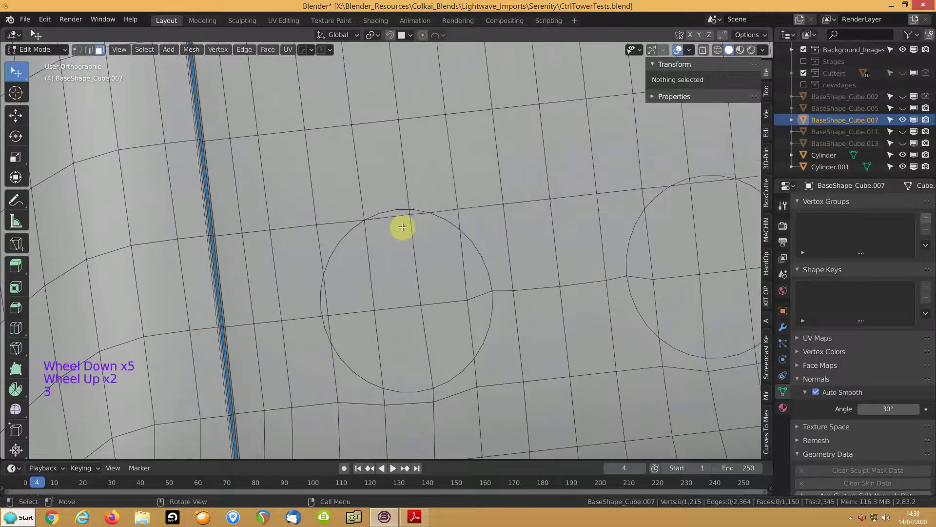
left_click(411, 217)
left_click(411, 215, "shift")
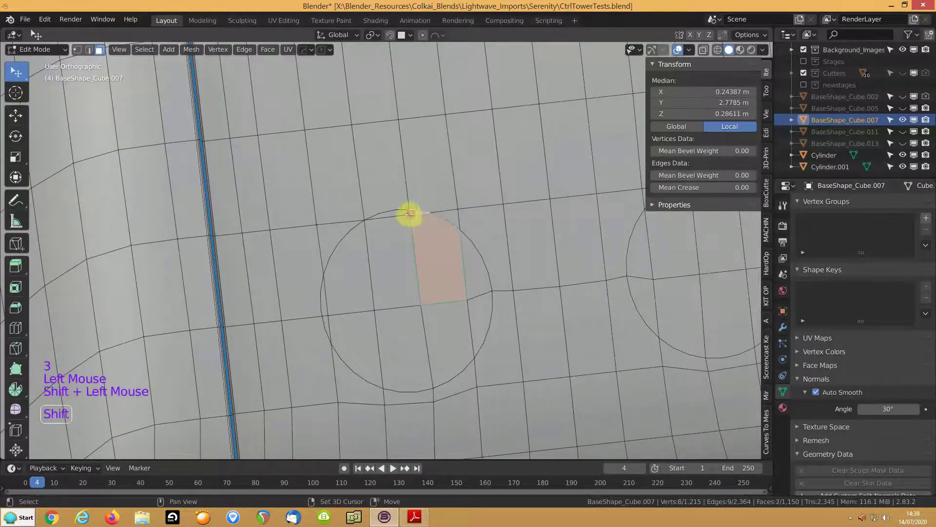
left_click(399, 214, "shift")
left_click(394, 223, "shift")
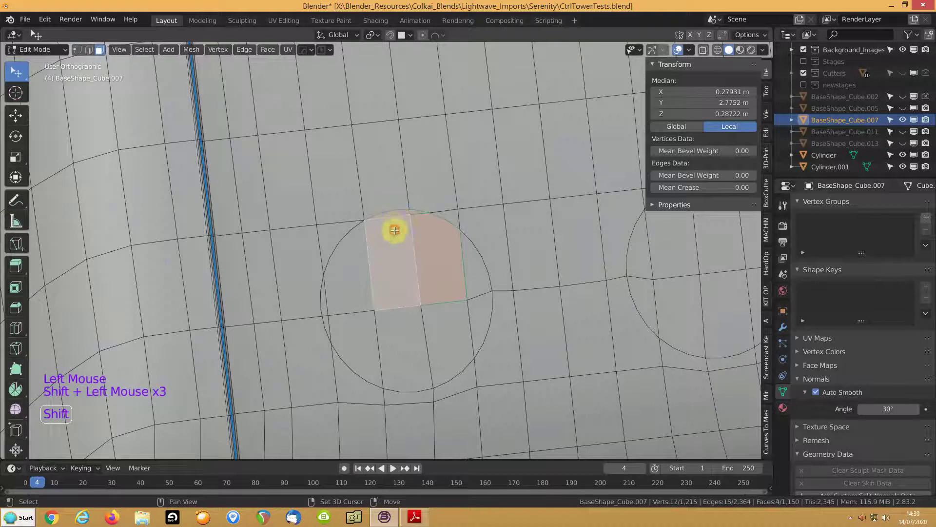
left_click(357, 242)
left_click(410, 214)
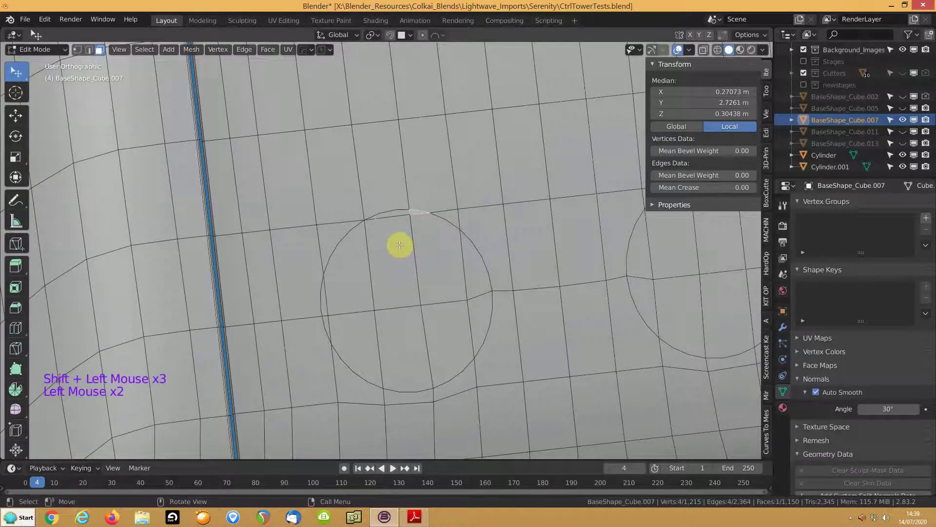
- Select all faces inside the circle with Circle Select and join them into a single face
left_click(400, 244)
key("c")
mouse_move(399, 241)
left_mouse_down()
mouse_move(412, 216)
mouse_move(345, 258)
mouse_move(330, 314)
mouse_move(398, 339)
mouse_move(475, 305)
mouse_move(446, 167)
mouse_move(463, 189)
left_mouse_up()
mouse_move(461, 199)
middle_mouse_down()
mouse_move(273, 203)
mouse_move(307, 234)
mouse_move(284, 315)
middle_mouse_up()
right_click(272, 219)
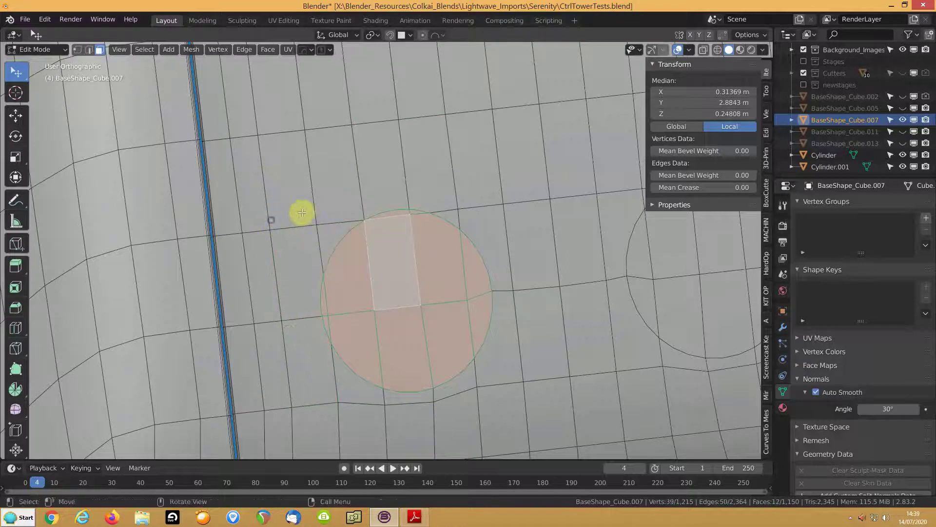
key("f")
- Inset the circular face by about 0.01537 m
middle_click_drag(335, 253, 236, 211)
key("i")
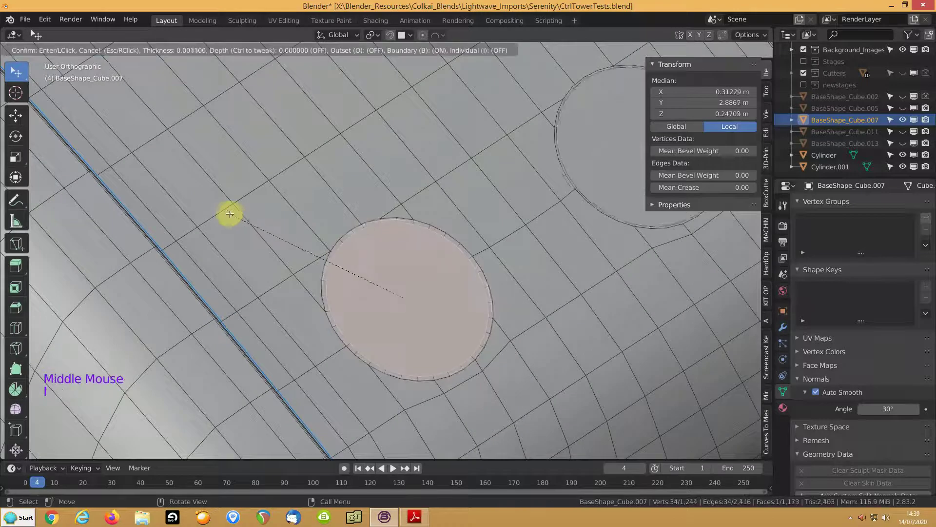
left_click(234, 214)
key("i")
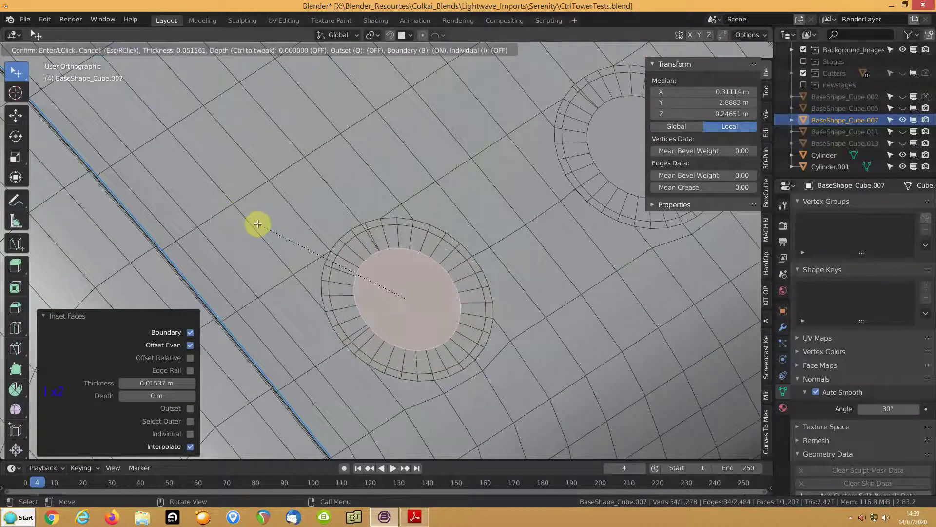
key("ctrl")
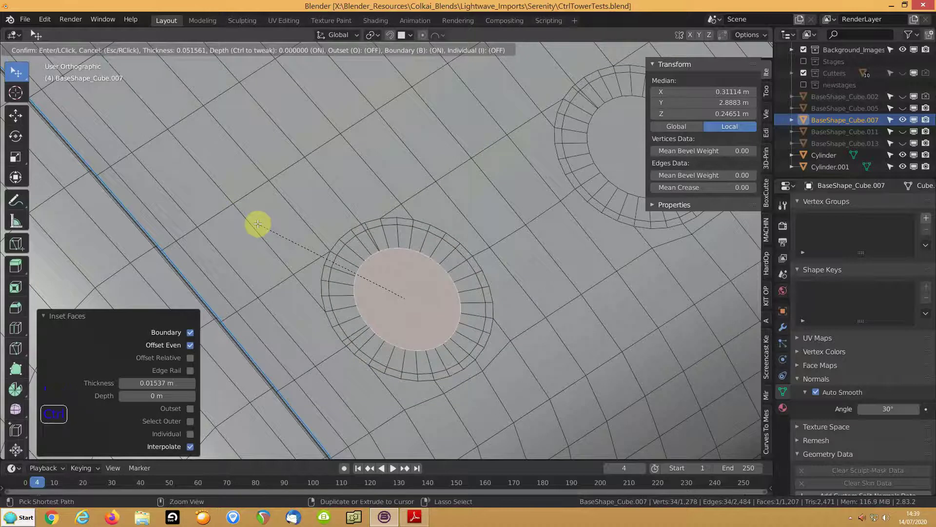
right_click(258, 224)
- Switch to vertex selection and merge the two close vertices at the top of the inset's inner ring
middle_click_drag(359, 240, 349, 259)
key("1")
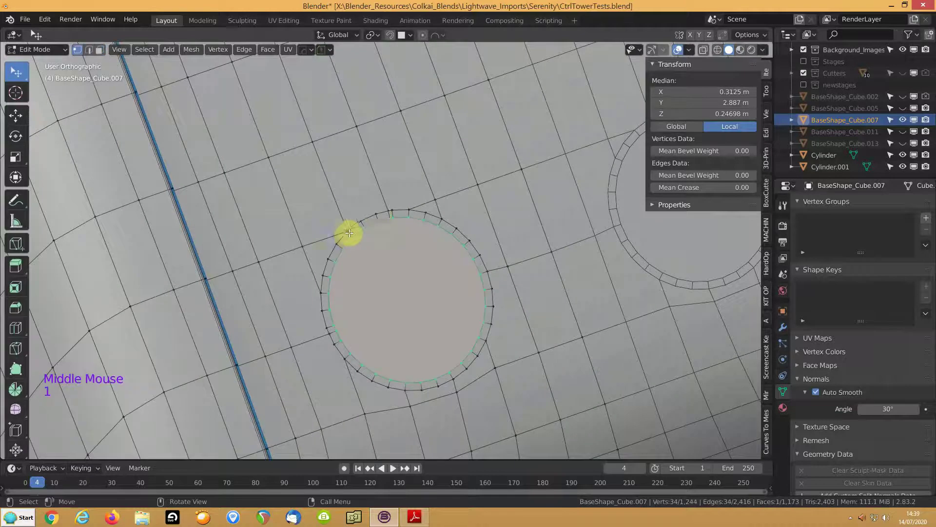
left_click(389, 225)
left_click(386, 236, "shift")
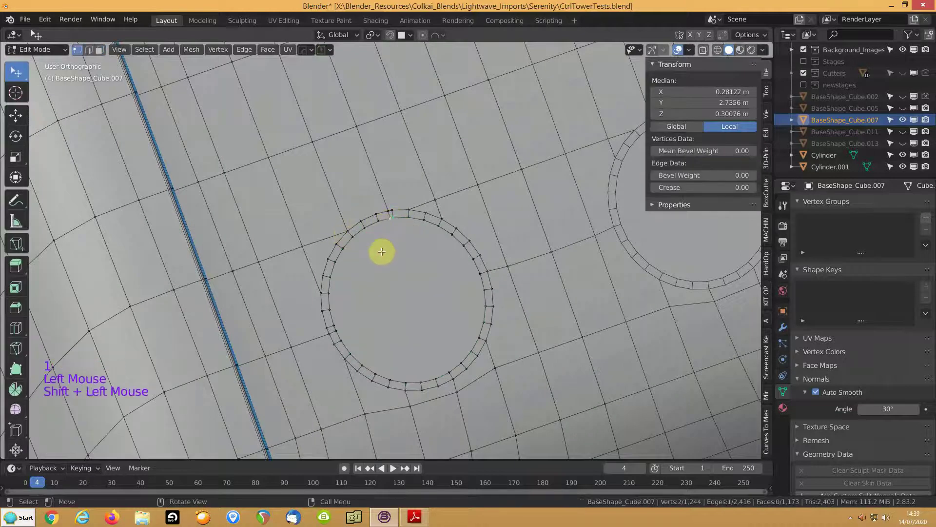
key("m")
left_click(381, 246)
- Merge the matching pair of close vertices at the top of the outer ring using At Last
left_click(389, 207)
left_click(383, 206, "shift")
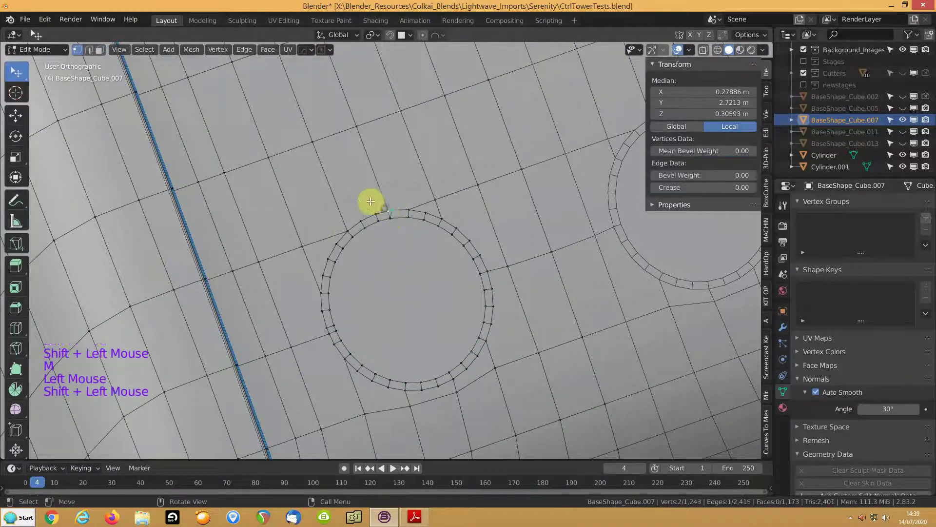
key("m")
left_click(371, 202)
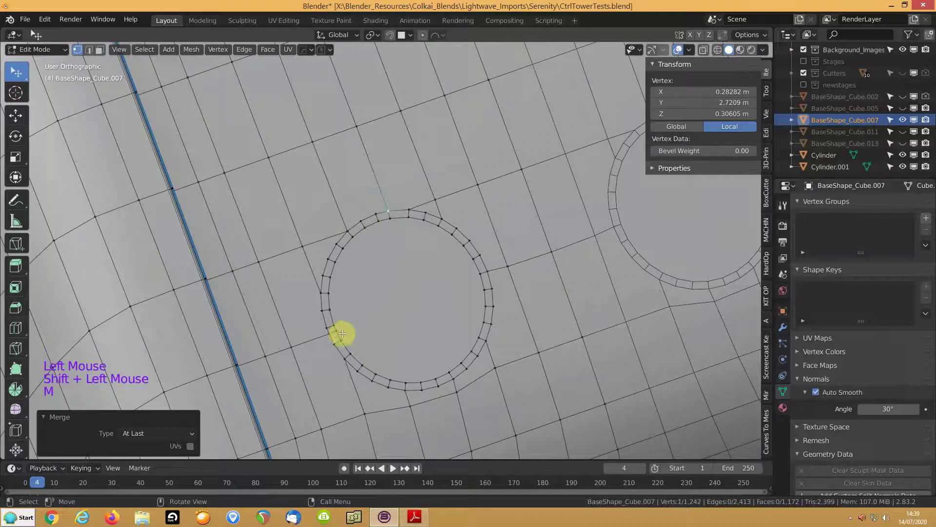
- Merge the close vertex pairs on the outer and inner rings at the circle's left side using At Last
left_click(328, 335)
left_click(323, 329, "shift")
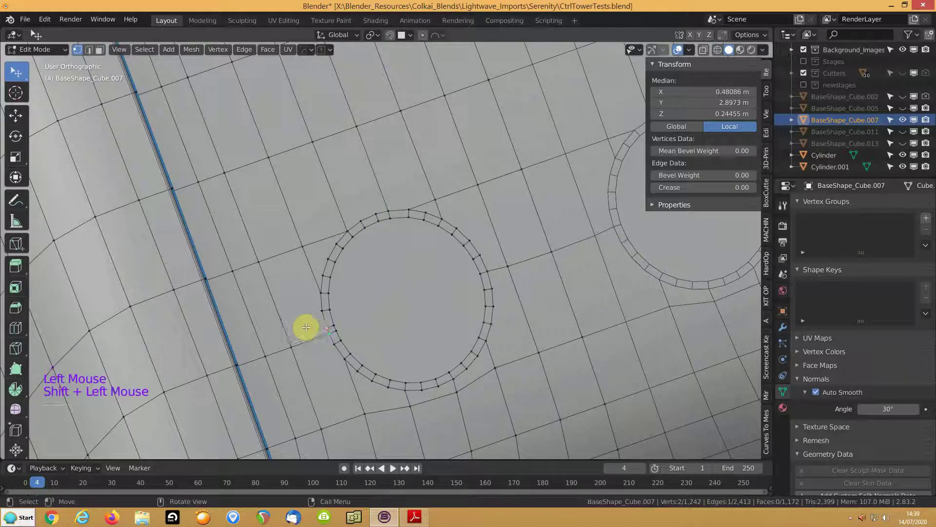
key("m")
left_click(333, 322)
left_click(338, 332)
left_click(334, 325, "shift")
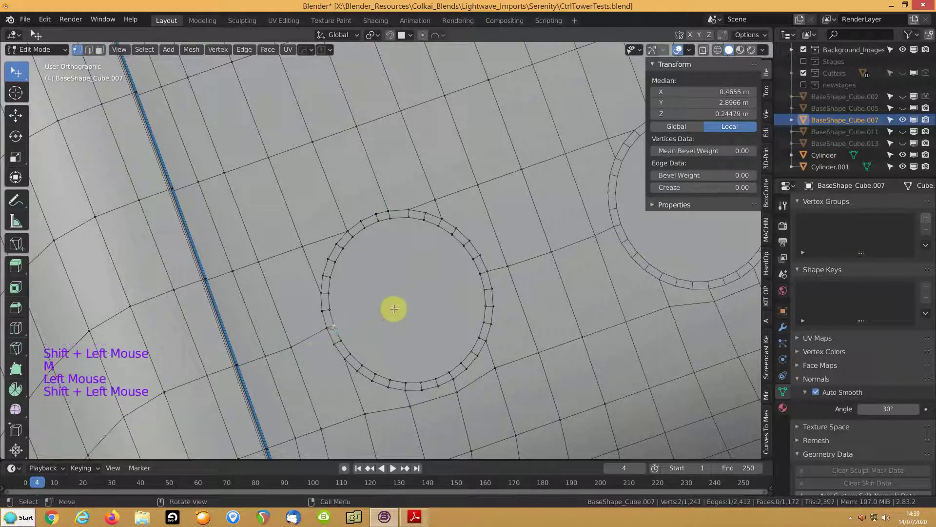
key("m")
left_click(391, 308)
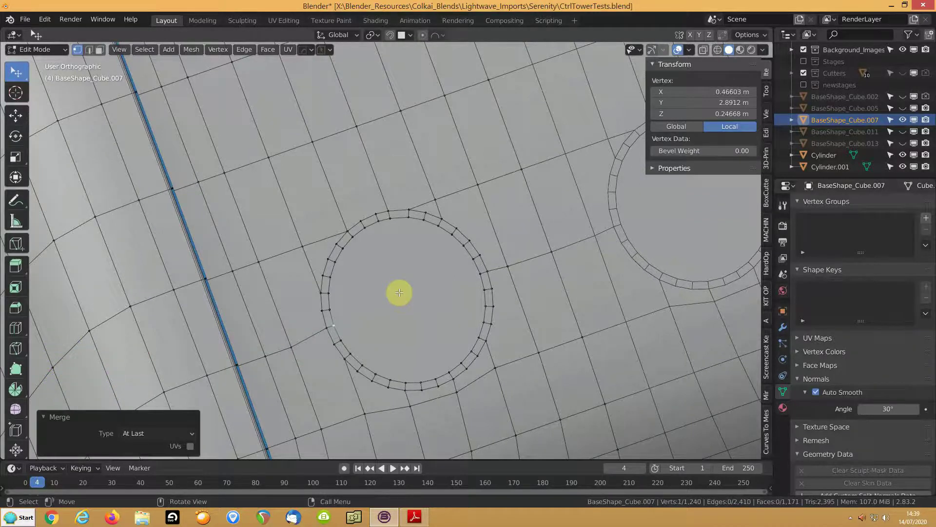
- Slide the grid vertex at the circle's upper left along its edge away from the circle by a factor of about 0.48
middle_click_drag(283, 295, 250, 285)
key("1")
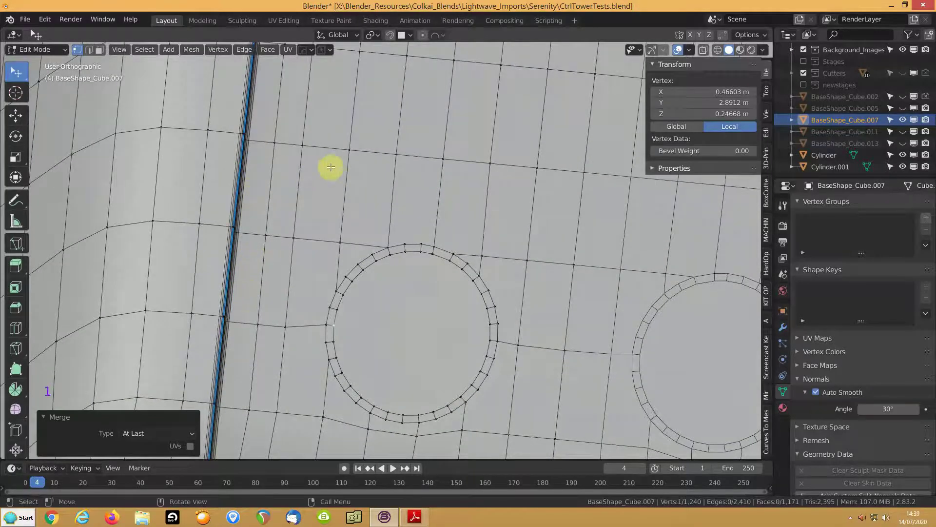
left_click(337, 244)
key("g")
key("g")
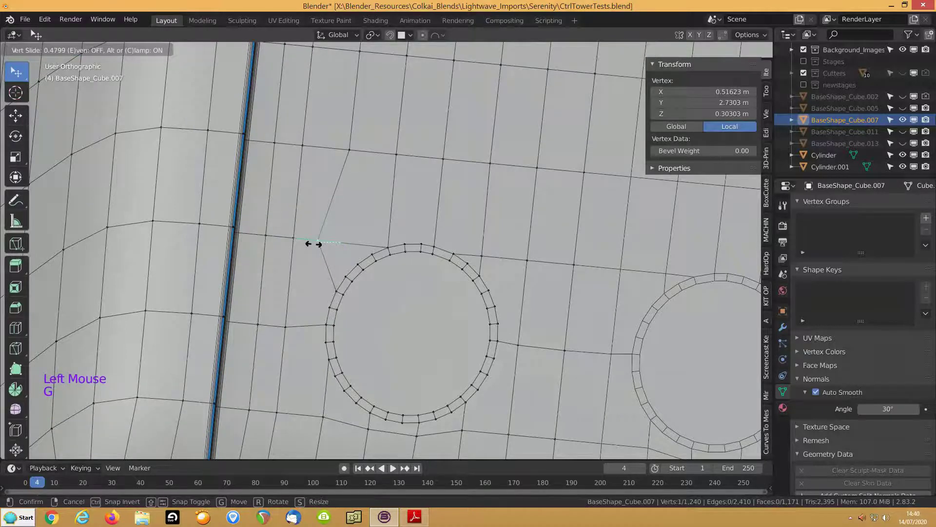
left_click(317, 243)
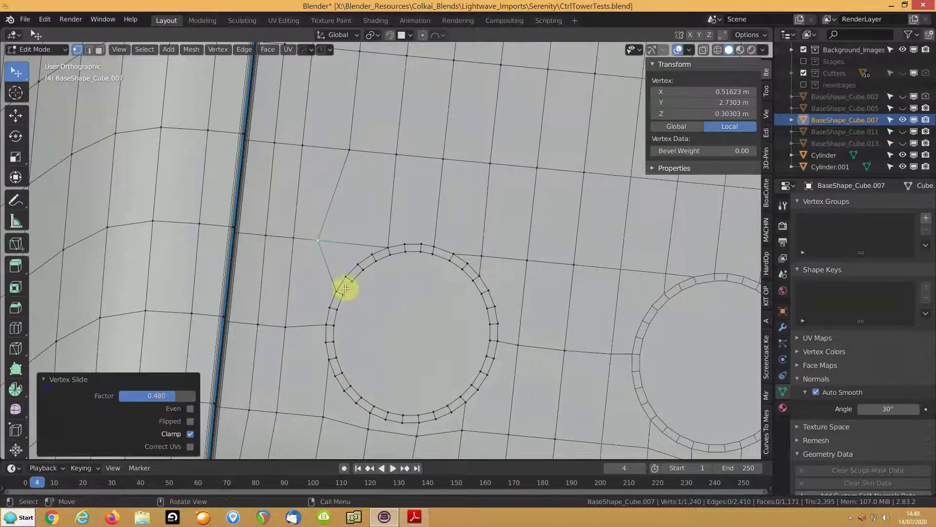
- Select the circle's inner face and inset it with a thickness of about 0.0326 m and a depth of about -0.0373 m
double_click(383, 313)
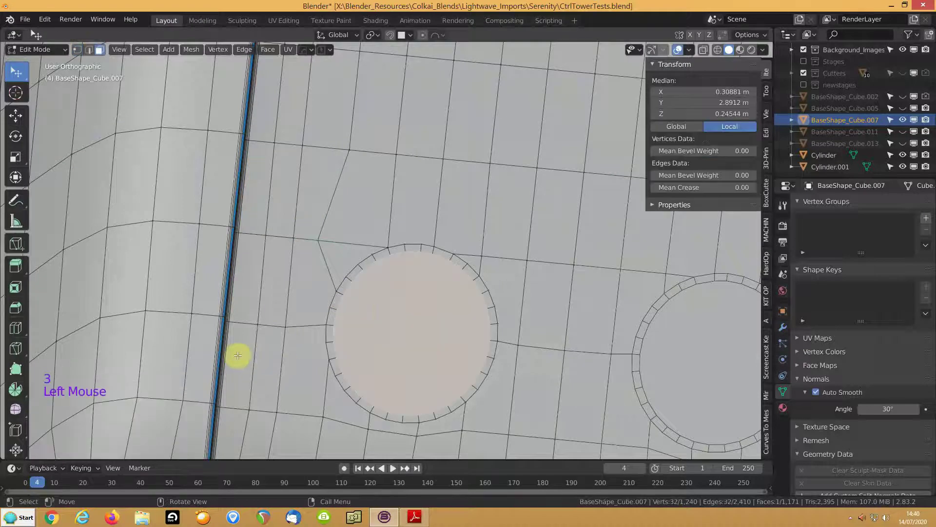
key("i")
key("ctrl")
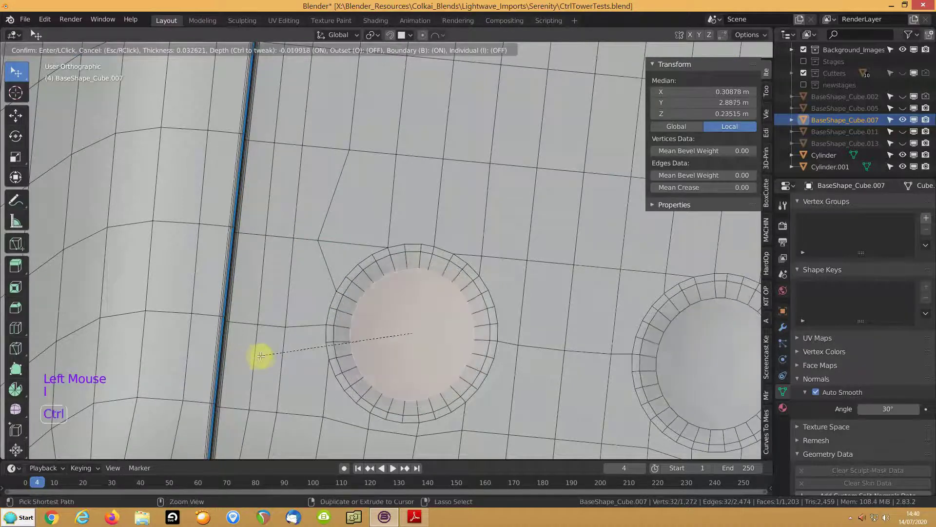
left_click(271, 354)
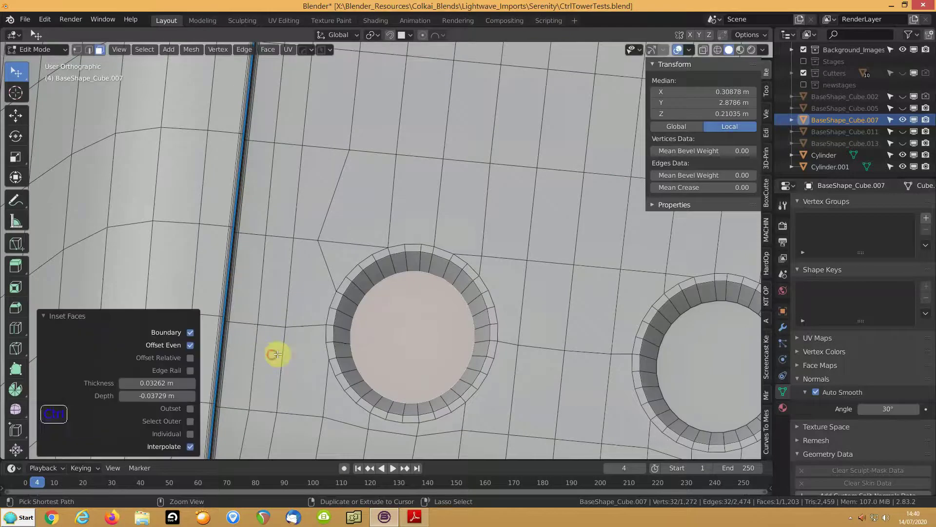
- Apply the LoopTools Circle operation to the recessed face, using Best fit with Flatten and Regular on
middle_click_drag(356, 330, 390, 313)
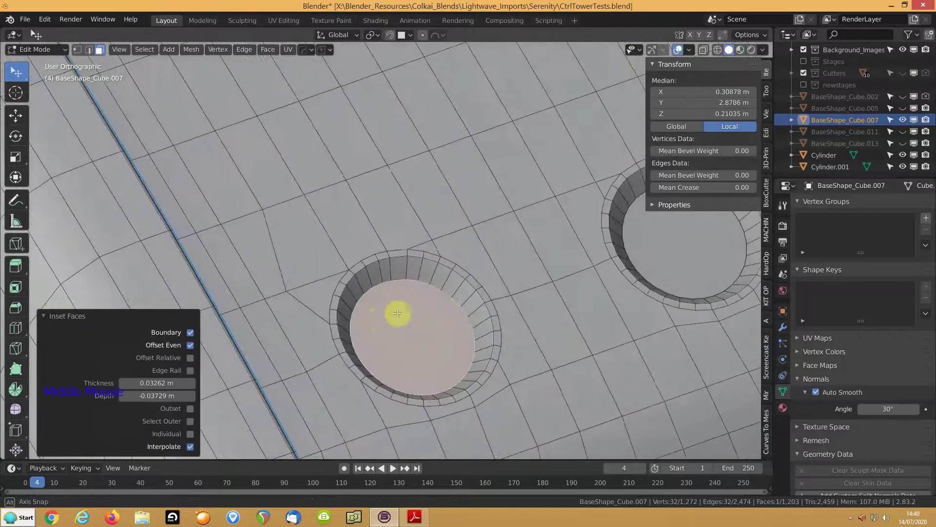
right_click(379, 317)
mouse_move(332, 199)
left_click(423, 213)
middle_click_drag(370, 271, 428, 247)
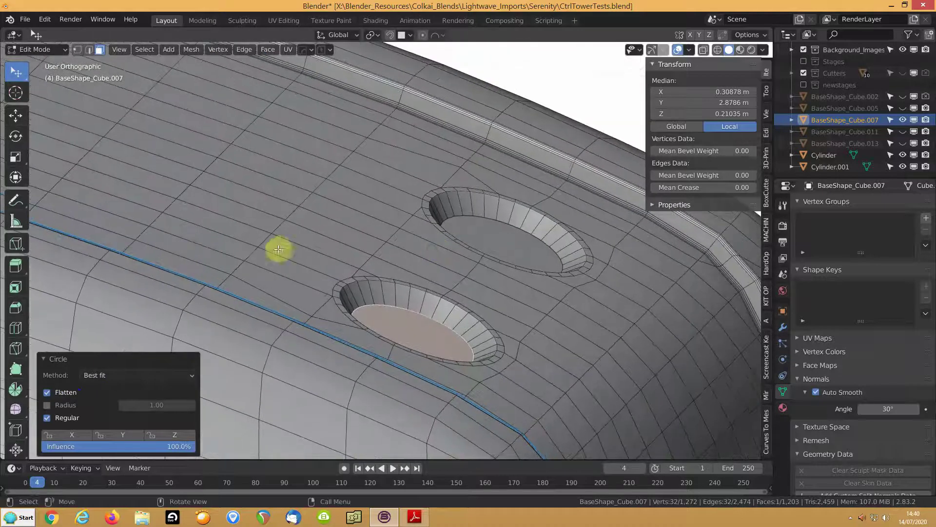
- Shrink/Fatten the recessed circular face with an offset of about 0.00782 m
key("alt+s")
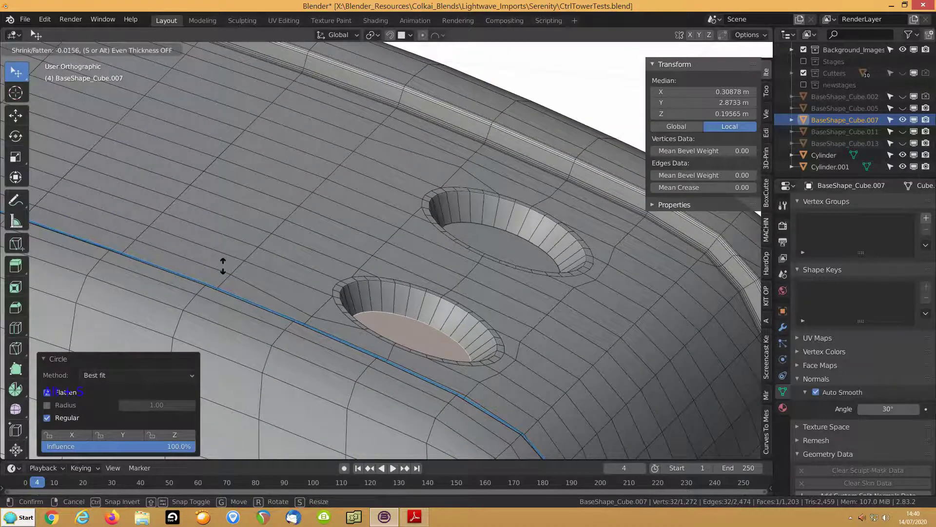
left_click(224, 264)
middle_click_drag(375, 251, 345, 278)
scroll(345, 279, "down", 9)
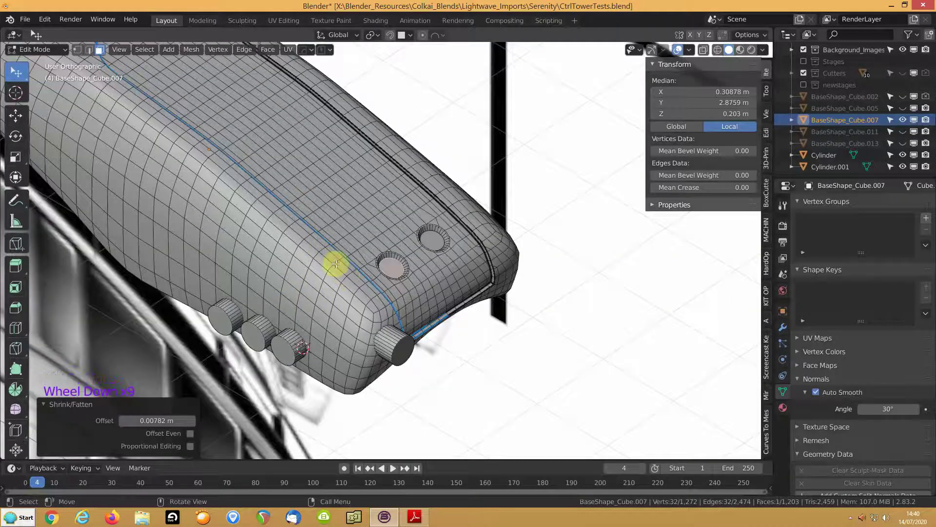
- Return to Object Mode and cut BaseShape_Cube.007 with the three-part Cylinder using the HOps Knife boolean
key("Tab")
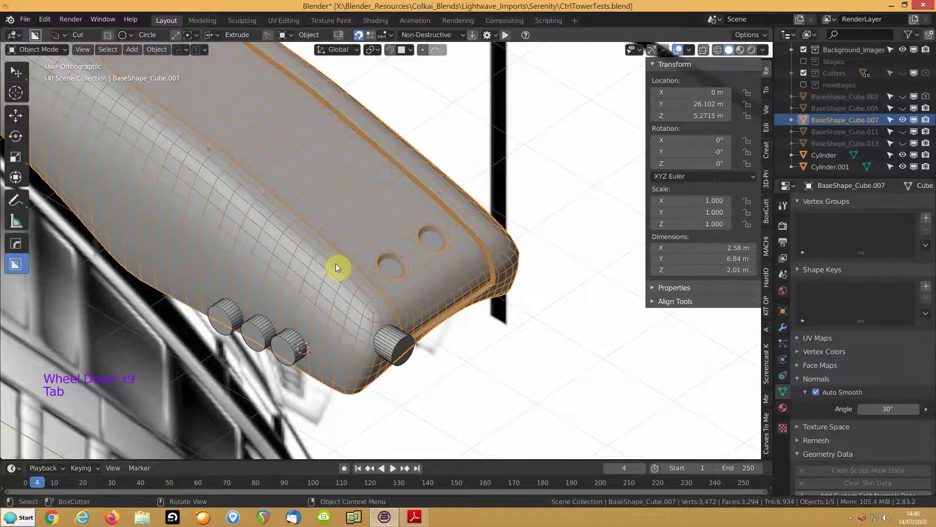
left_click(289, 347)
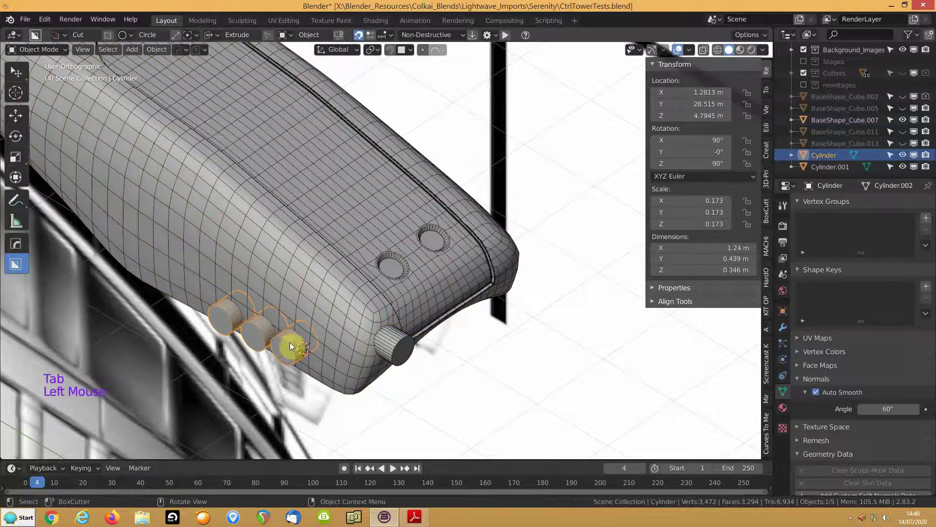
left_click(322, 305, "shift")
middle_click_drag(259, 292, 386, 239, "shift")
scroll(308, 236, "up", 3)
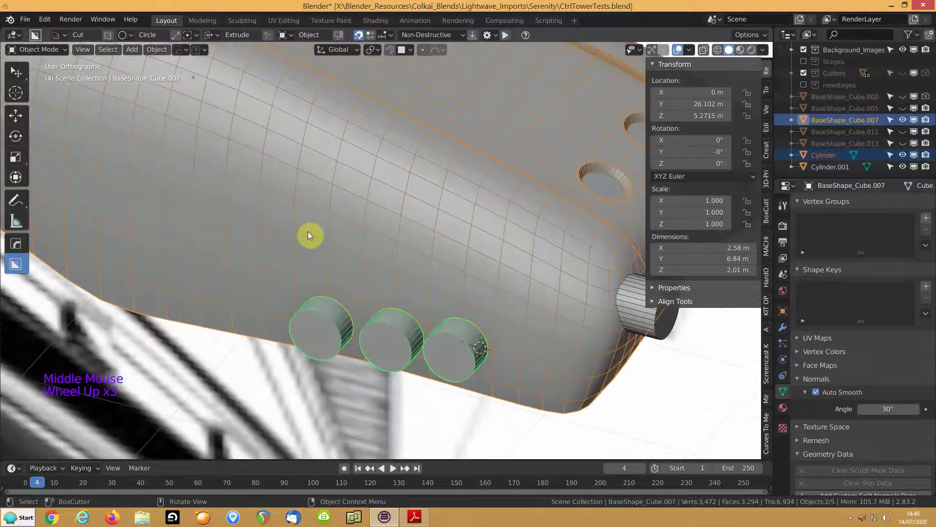
key("q")
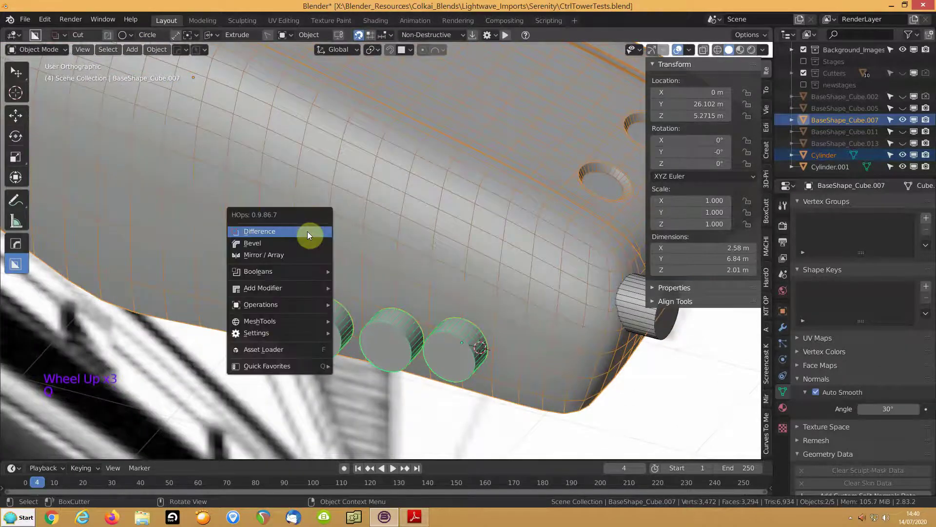
mouse_move(259, 274)
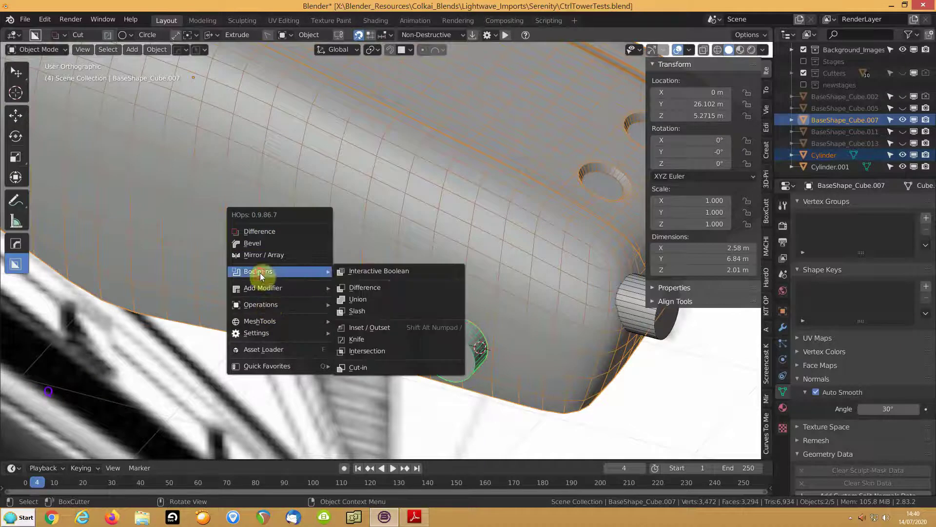
left_click(382, 339)
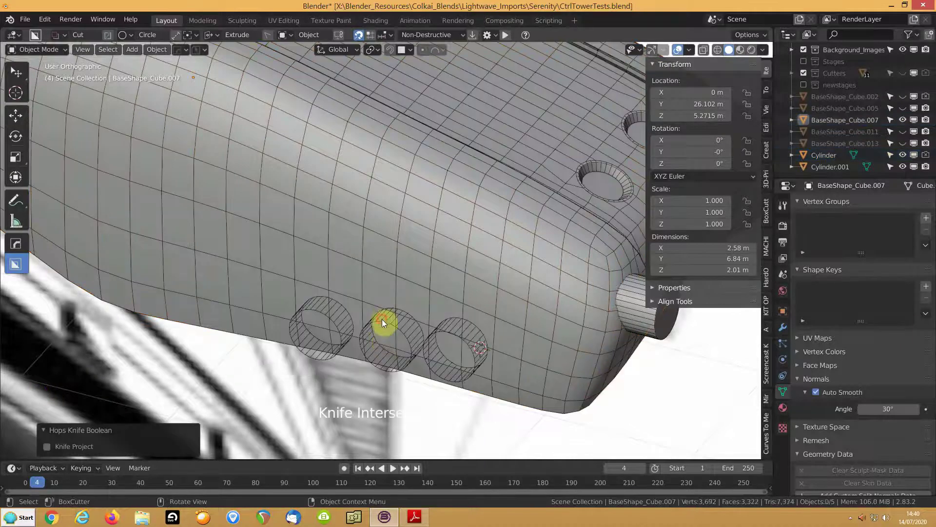
- Hide the Cylinder cutter and open BaseShape_Cube.007 in Edit Mode with vertex selection
left_click(382, 319)
key("h")
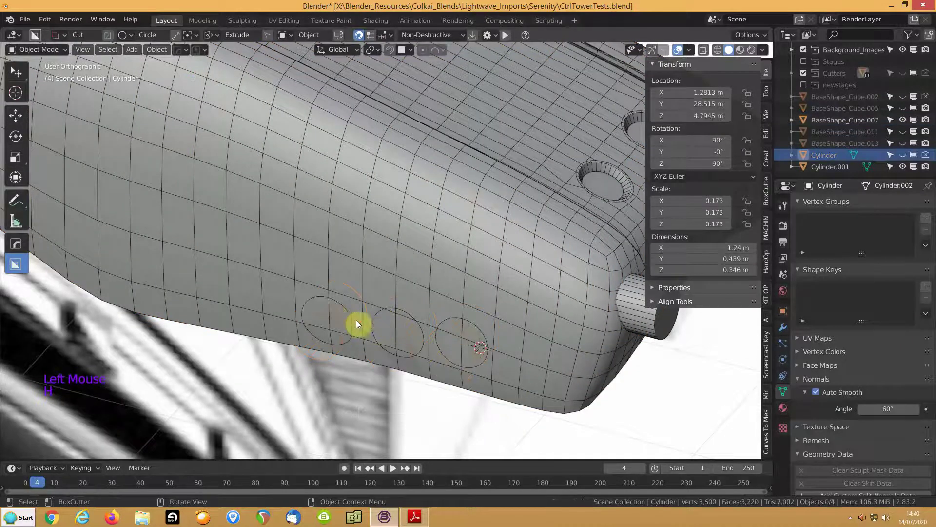
left_click(324, 317)
key("Tab")
middle_click_drag(330, 318, 371, 278)
scroll(348, 321, "up", 5)
middle_click_drag(314, 343, 374, 227, "shift")
key("1")
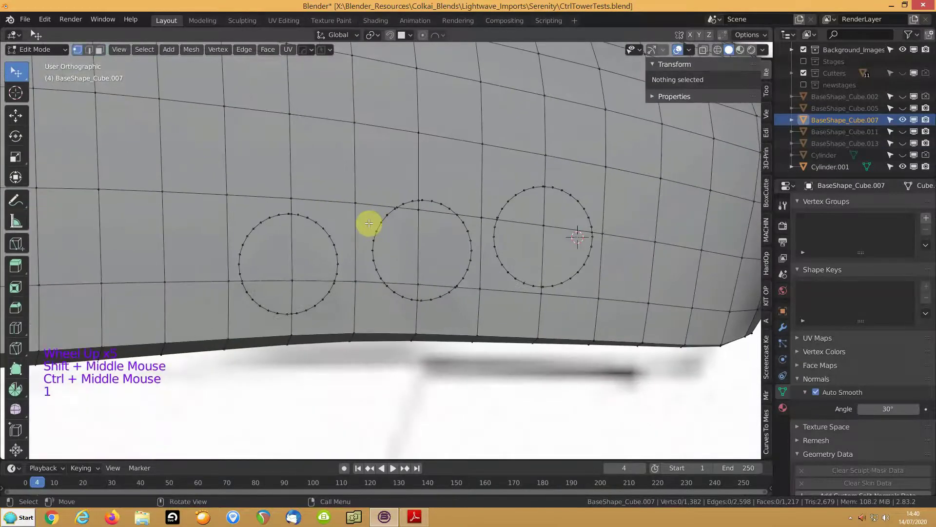
- Lasso-select the vertices of the three side circles together with the grid vertices immediately around them
scroll(316, 293, "up", 1)
middle_click_drag(429, 265, 413, 273)
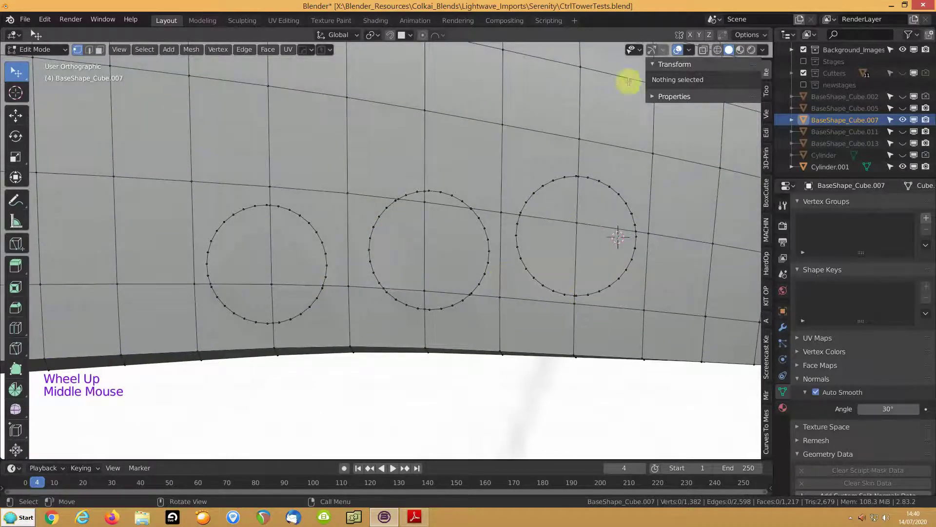
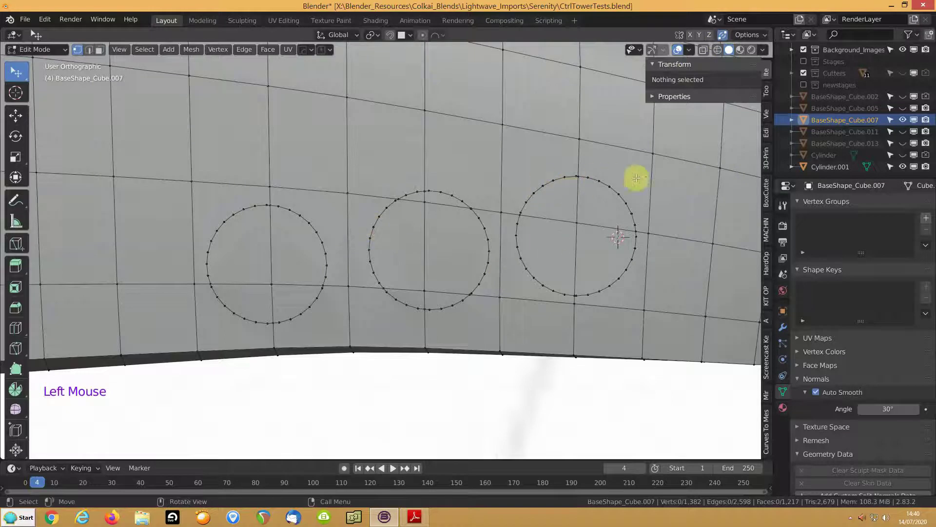
right_click_drag(665, 188, 164, 280, "shift")
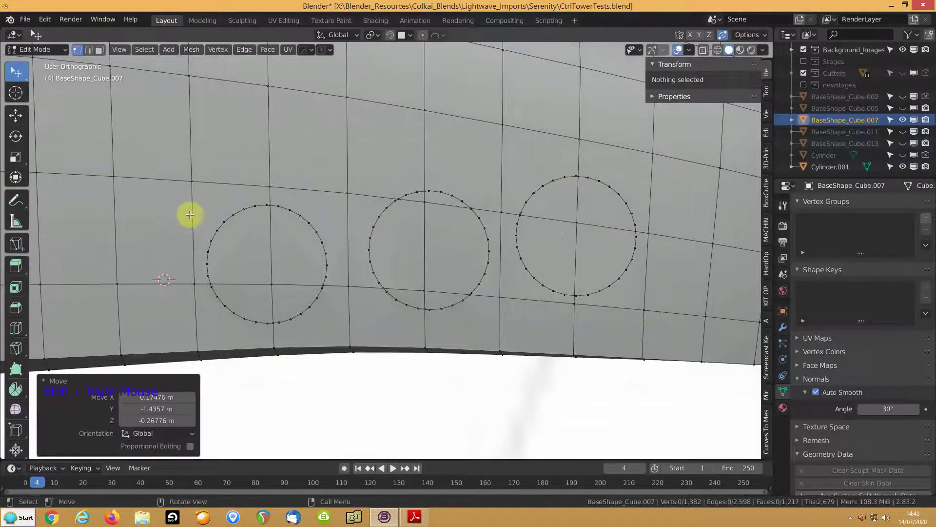
mouse_move(656, 190)
right_mouse_down("ctrl")
mouse_move(503, 133)
mouse_move(123, 243)
mouse_move(299, 335)
mouse_move(535, 330)
mouse_move(692, 303)
right_mouse_up("ctrl")
- Try to merge the selected vertices by distance at 0.0301 m, and undo the merge
key("m")
left_click(453, 202)
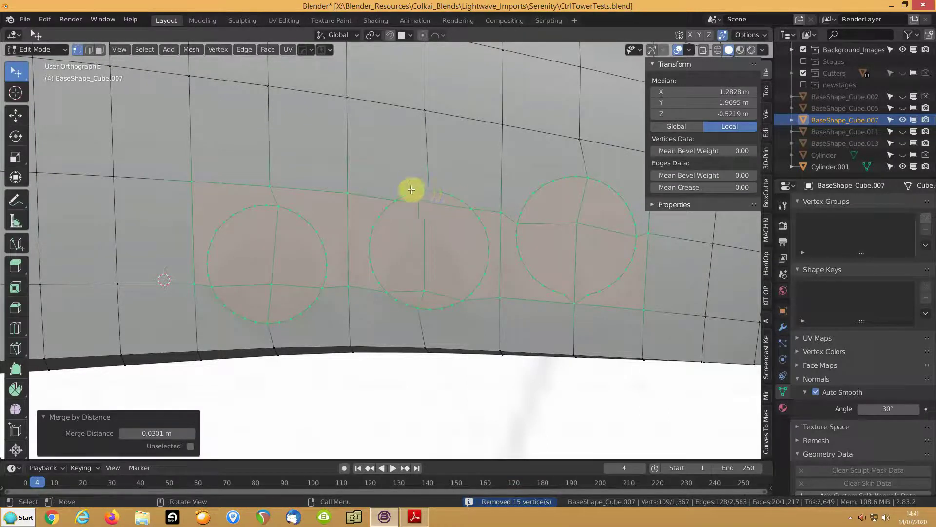
mouse_move(433, 195)
middle_mouse_down()
mouse_move(289, 148)
mouse_move(407, 199)
mouse_move(344, 265)
mouse_move(426, 203)
middle_mouse_up()
scroll(338, 258, "down", 4)
scroll(343, 244, "up", 4)
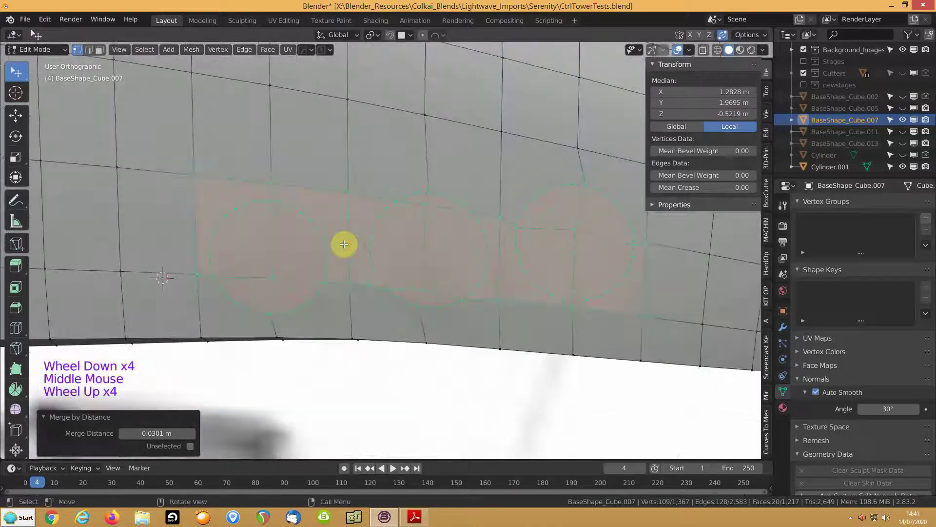
scroll(343, 243, "down", 1)
left_click(287, 244)
scroll(288, 244, "up", 4)
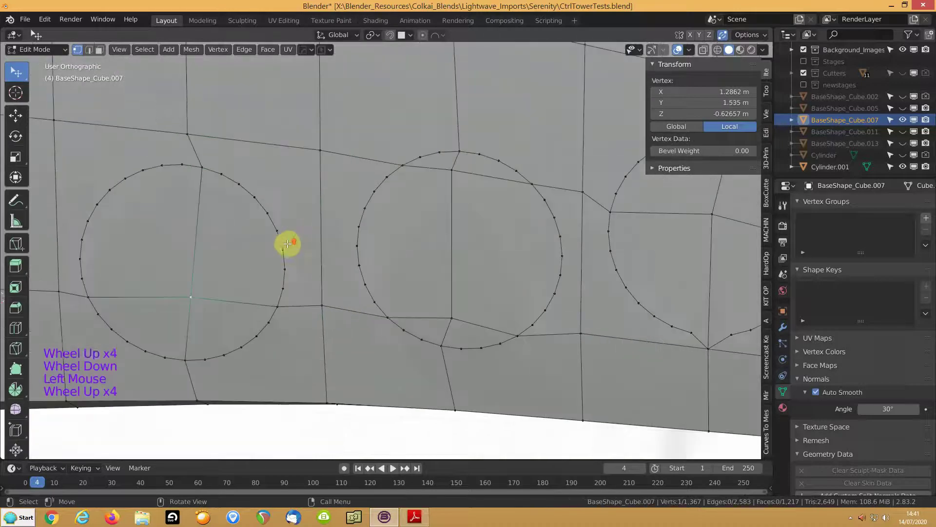
scroll(264, 247, "up", 1)
middle_click_drag(267, 239, 347, 226)
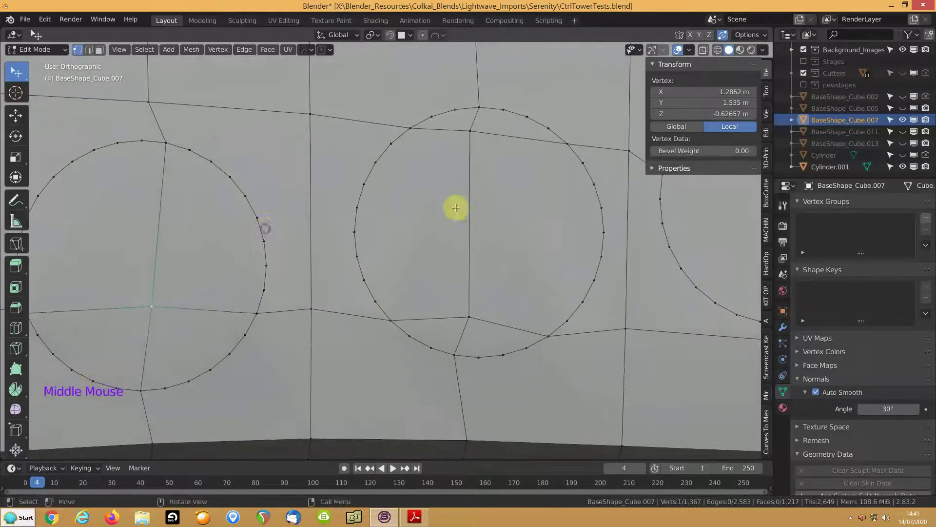
scroll(462, 206, "down", 2)
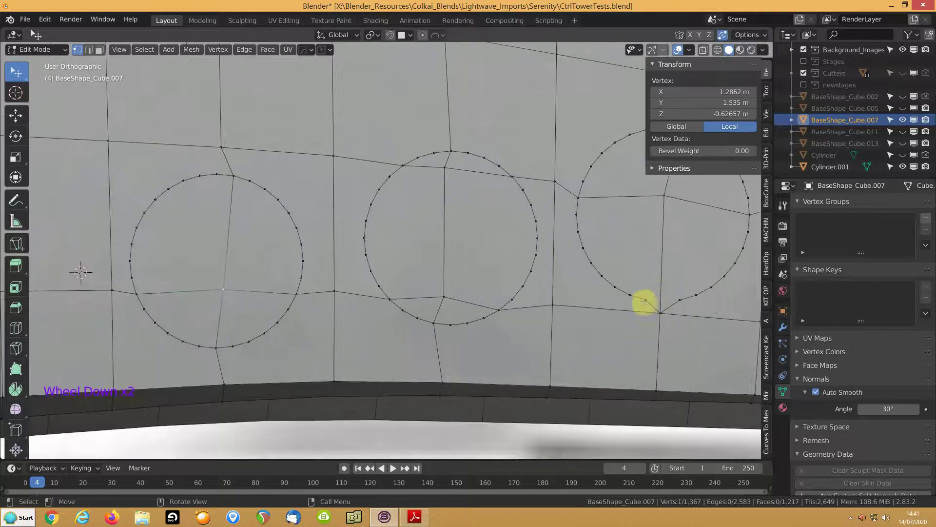
key("ctrl+z")
key("ctrl+z")
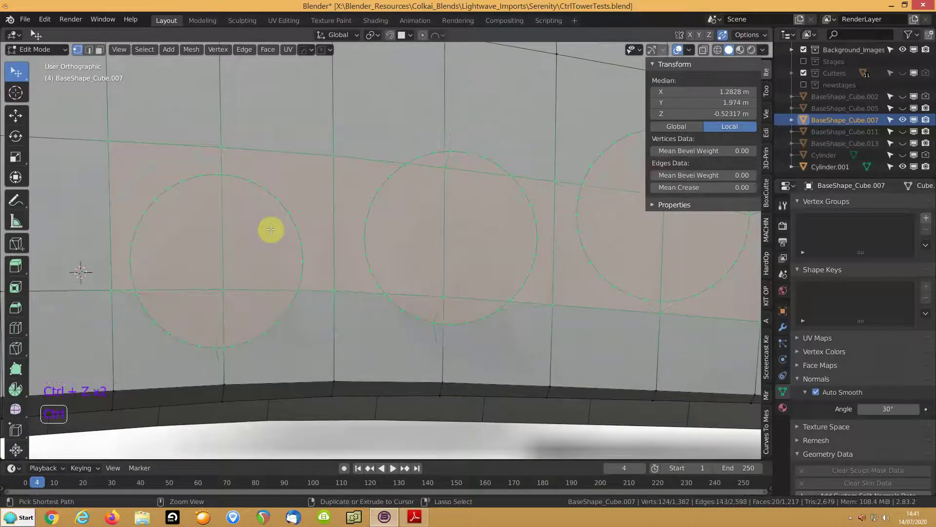
- Merge the selected circle and grid vertices by distance, trying 0.001 m and 0.005 m before settling on 0.01 m
key("m")
left_click(209, 222)
left_click(159, 432)
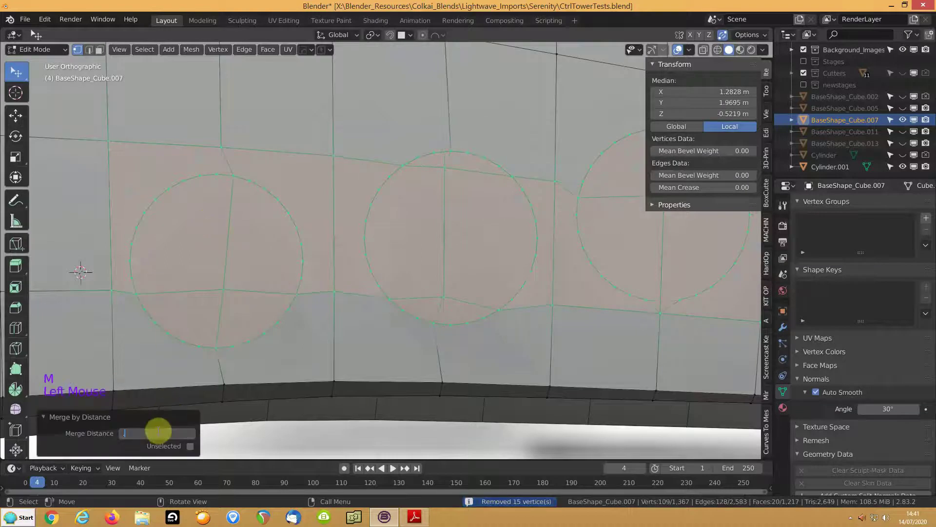
type("001")
scroll(157, 432, "down", 1)
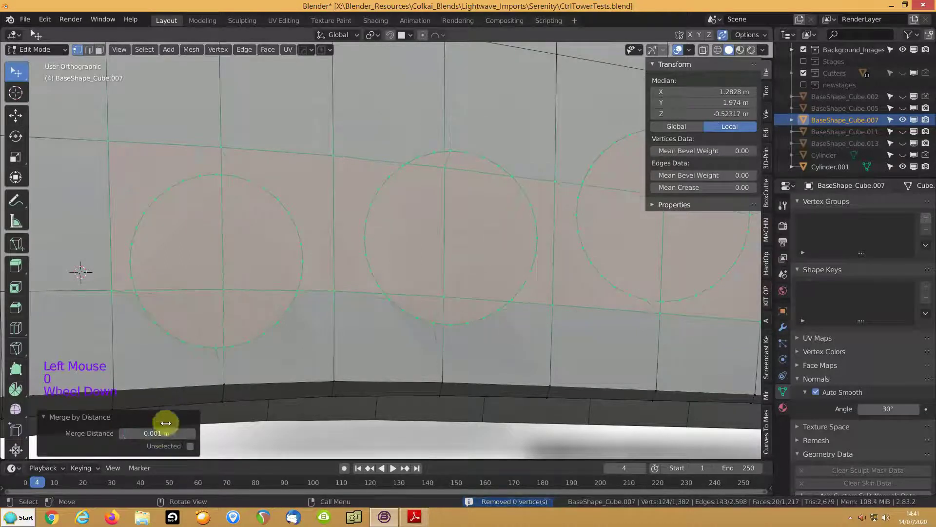
left_click(155, 432)
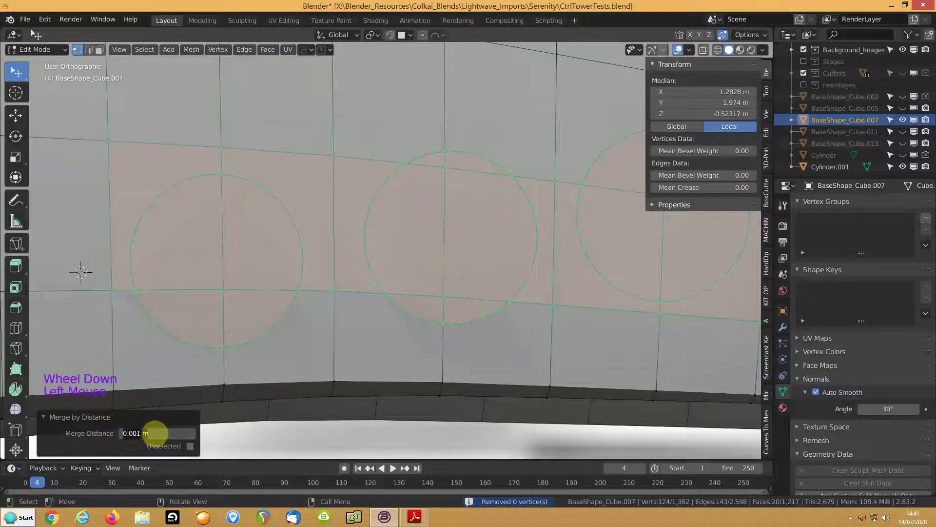
type(".005")
key("Return")
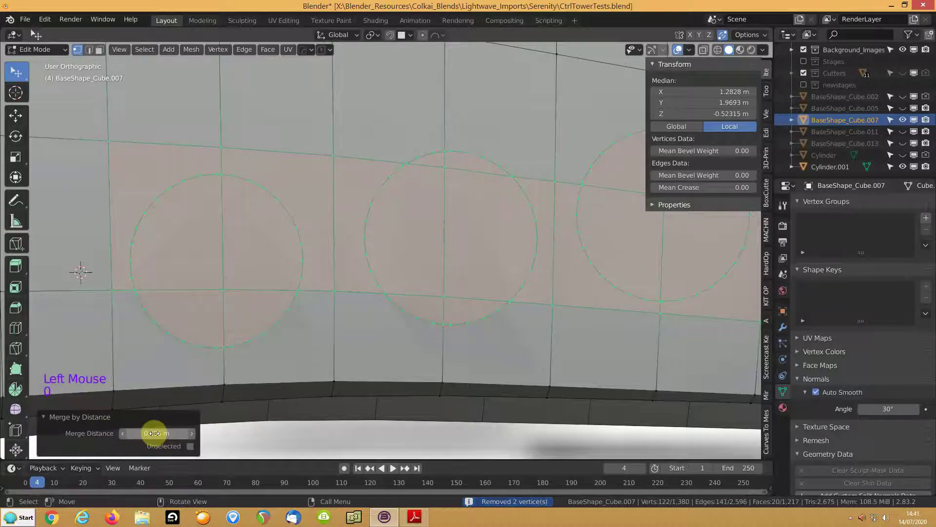
left_click(155, 433)
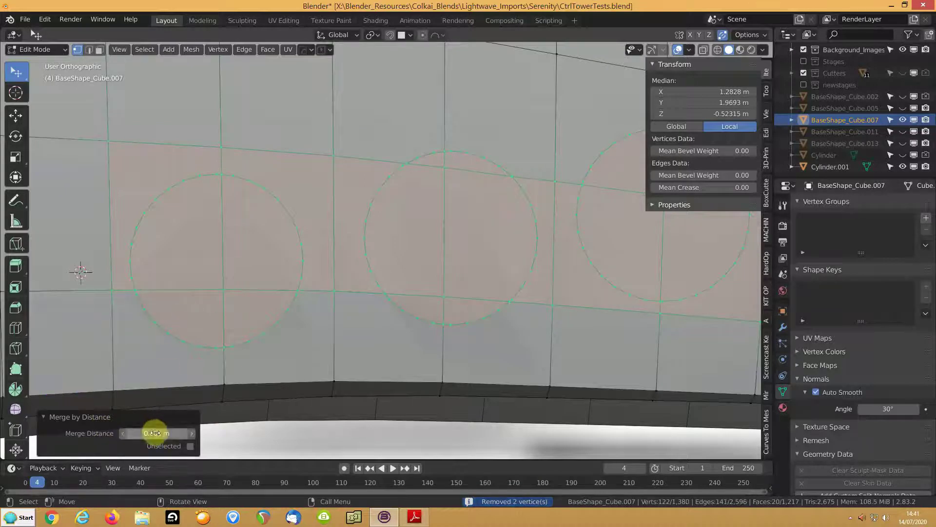
type(".01")
key("Return")
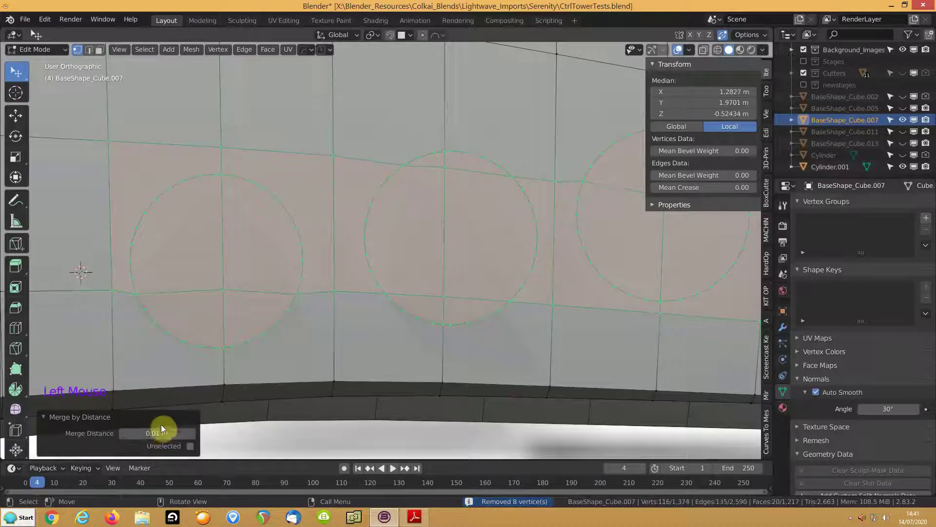
- Slide the grid vertex between the left and middle circles slightly down, and merge the stray vertex at the middle circle's lower left at last
left_click(208, 296)
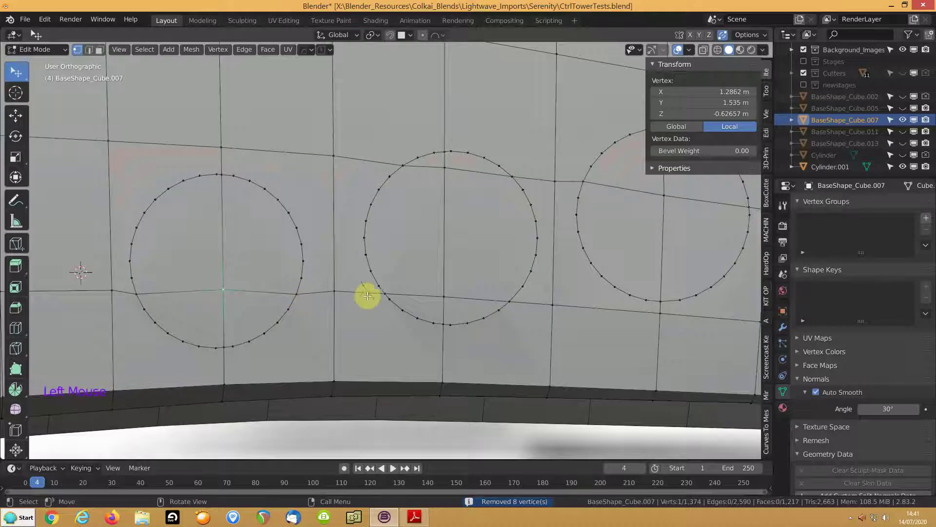
key("g")
left_click(333, 298)
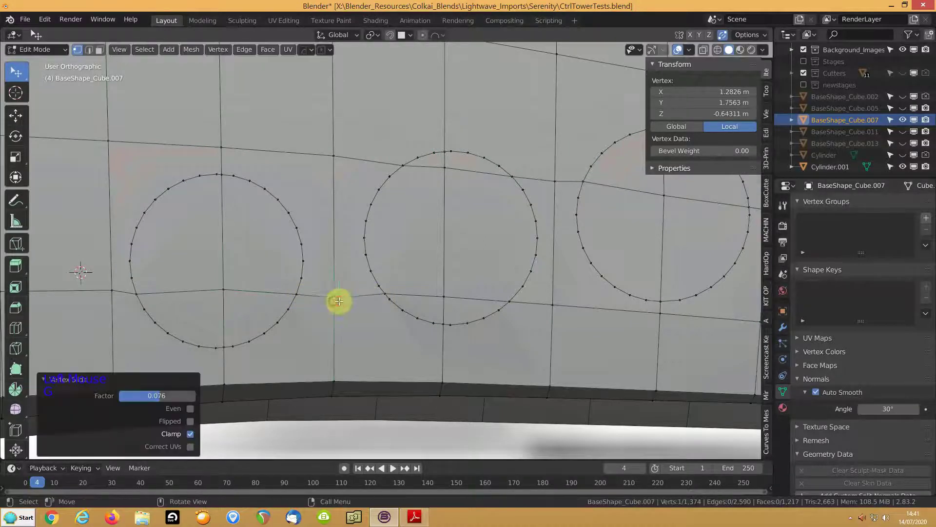
left_click(382, 300, "shift")
key("m")
left_click(363, 315)
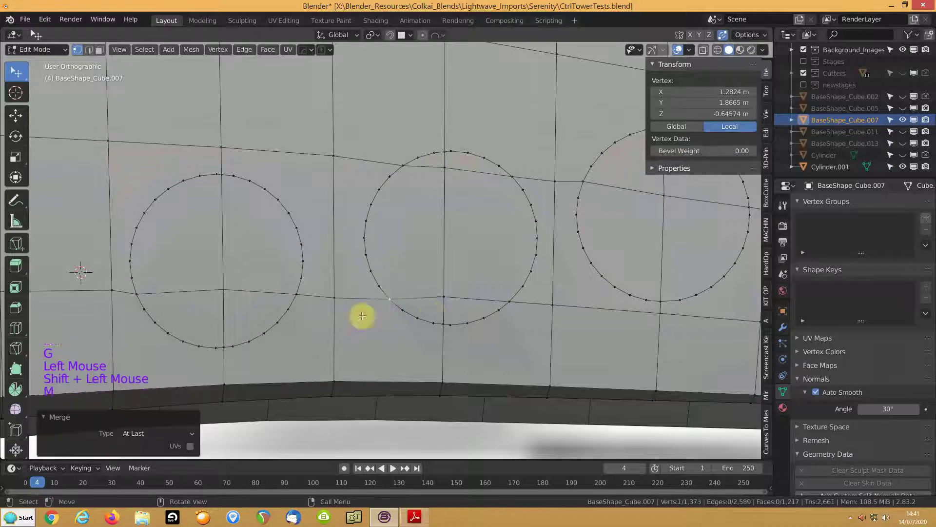
- Vertex-slide the vertex where the lower grid line meets the middle circle's lower-right rim
left_click(508, 296)
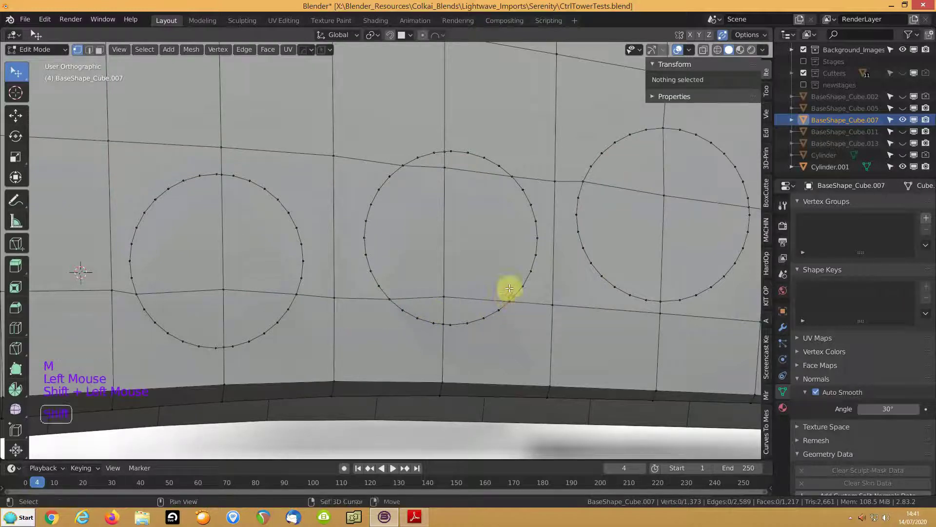
key("g")
key("g")
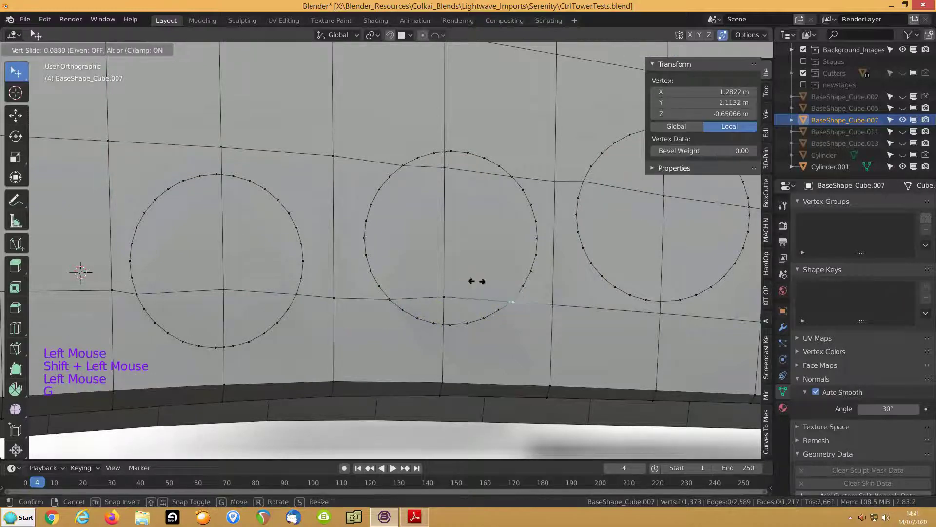
left_click(477, 281)
- Slide the grid vertex just below the right circle down, away from the rim, by a factor of about 0.133
middle_click_drag(512, 280, 377, 279, "shift")
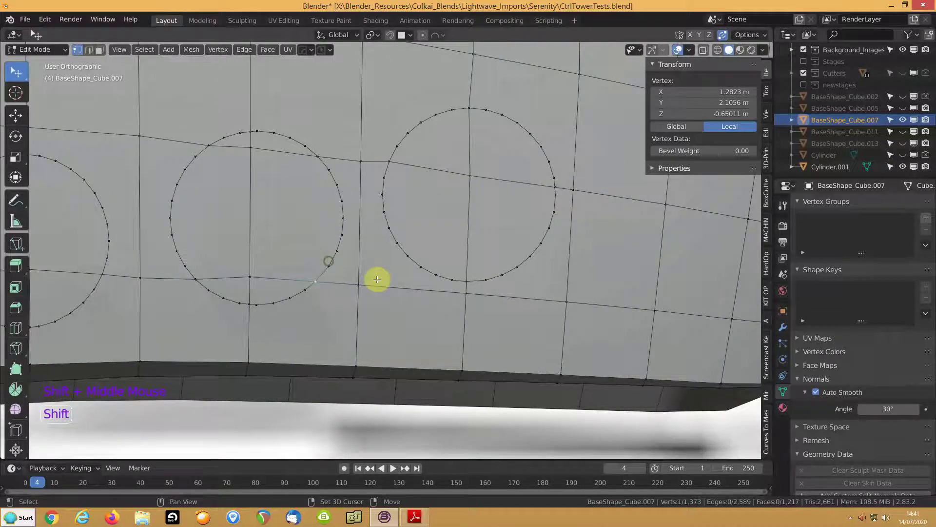
key("g")
key("g")
left_click(464, 307)
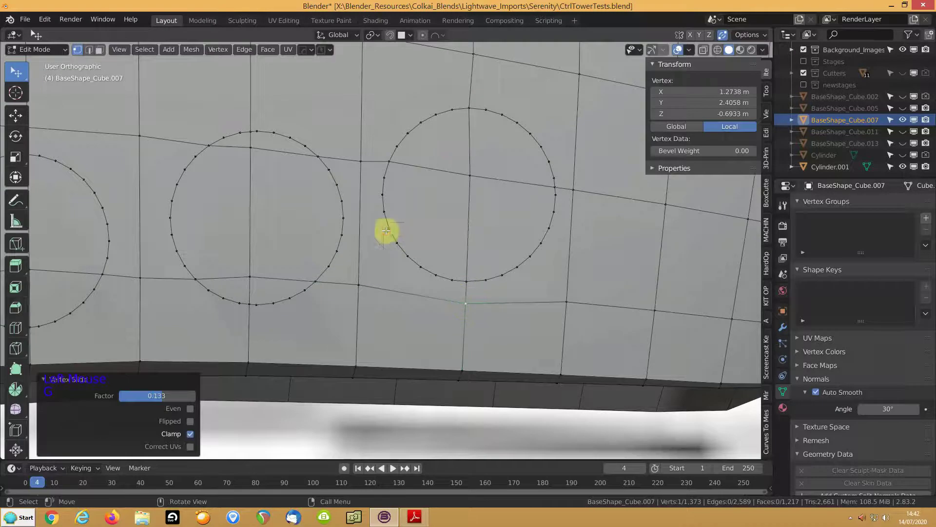
- Slide the stray vertex at the right circle's right edge onto its rim neighbour, and slide the adjacent grid vertex down level with it
left_click(548, 189)
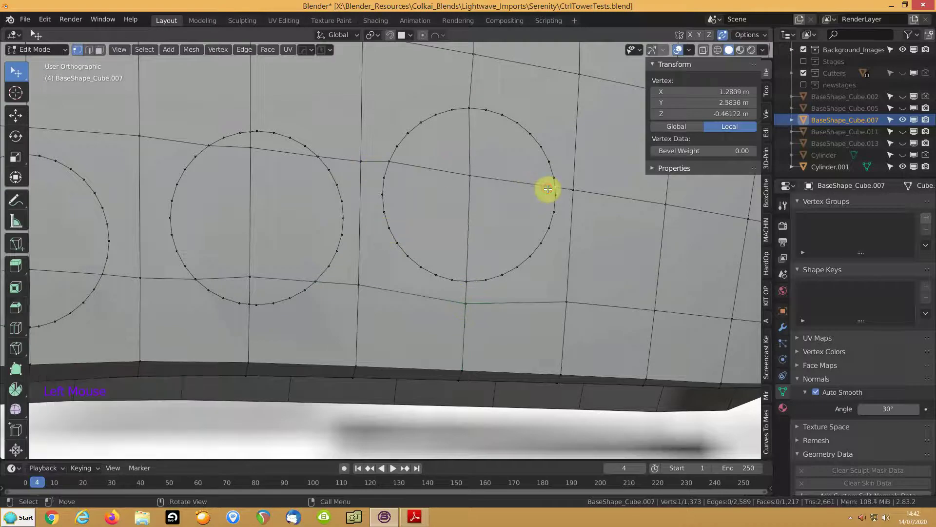
key("g")
key("g")
left_click(549, 192)
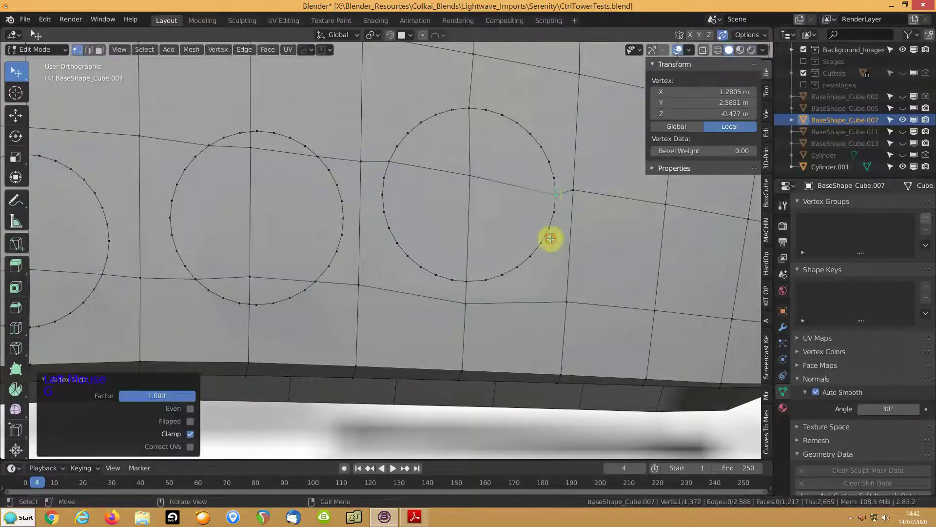
key("g")
key("g")
left_click(574, 199)
key("g")
key("g")
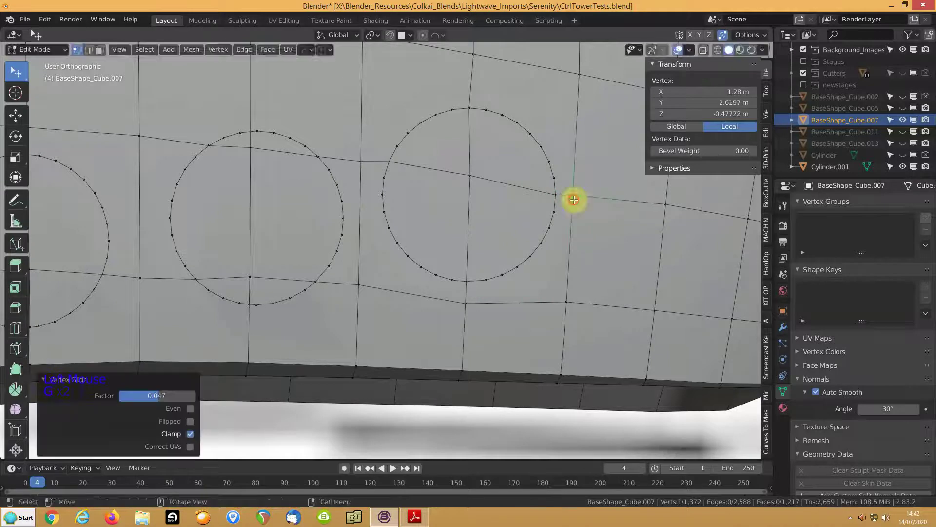
left_click(579, 199)
- Slide the upper grid vertex between the middle and right circles along its vertical edge to smooth the grid line
middle_click_drag(299, 178, 355, 224, "shift")
scroll(398, 208, "down", 1, "shift")
left_click(418, 208)
key("g")
key("g")
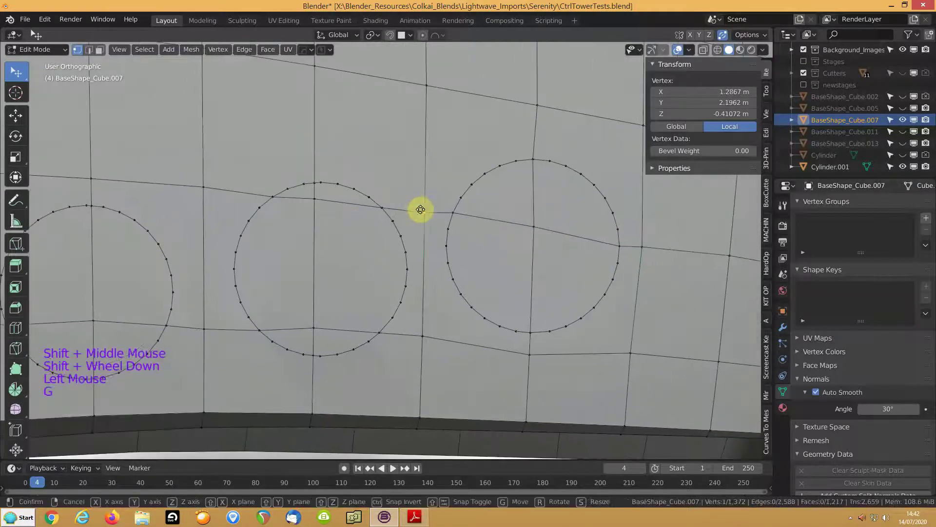
left_click(418, 208)
key("g")
key("g")
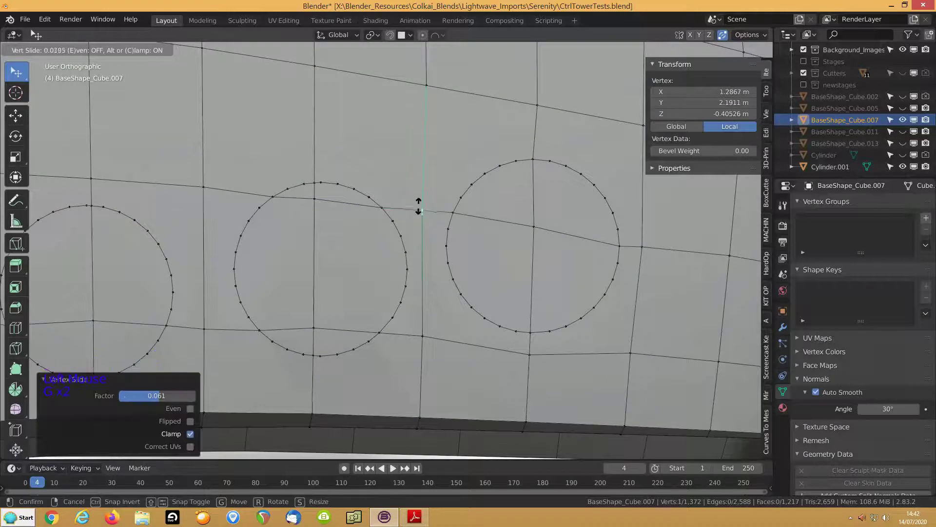
left_click(272, 188)
- Slide the stray vertex atop the left circle onto its rim neighbour, and slide the grid vertex above it into vertical alignment
middle_click_drag(173, 197, 299, 156, "shift")
scroll(299, 156, "down", 1, "shift")
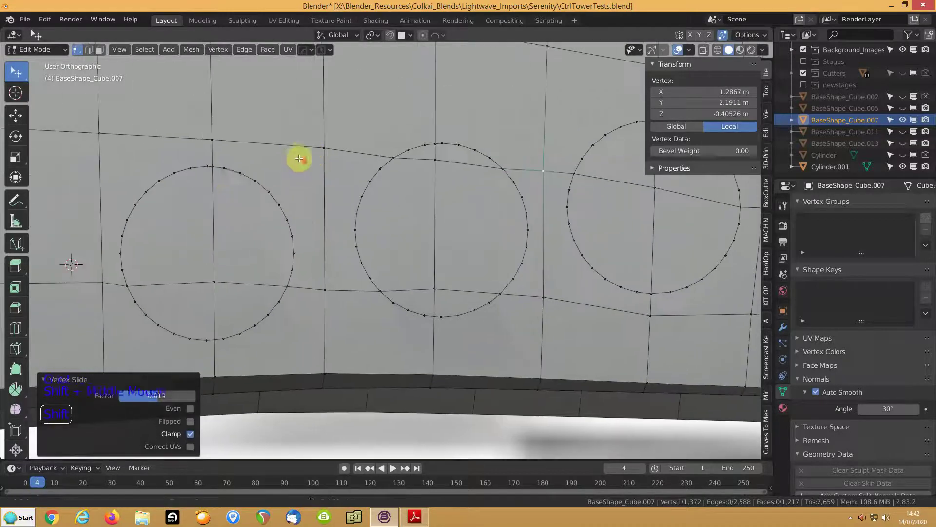
left_click(213, 169)
key("g")
key("g")
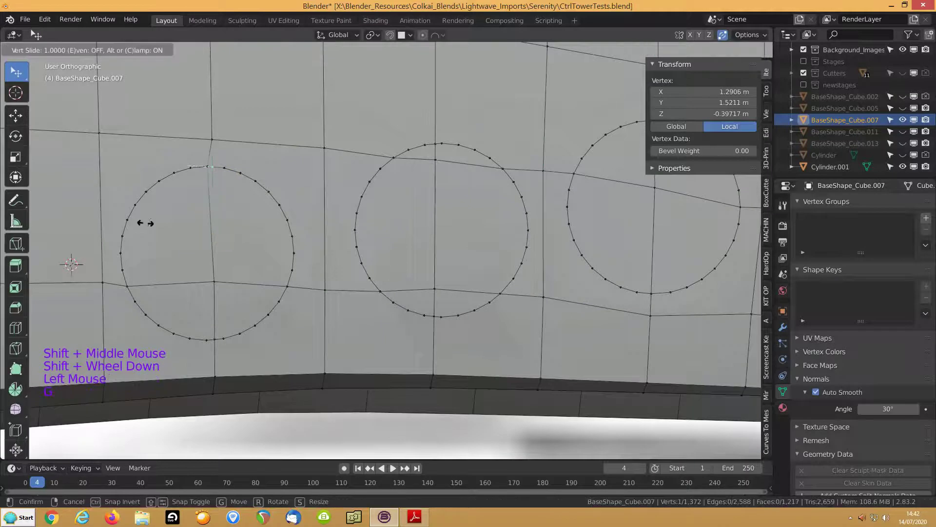
left_click(135, 216)
left_click(199, 140)
key("g")
key("g")
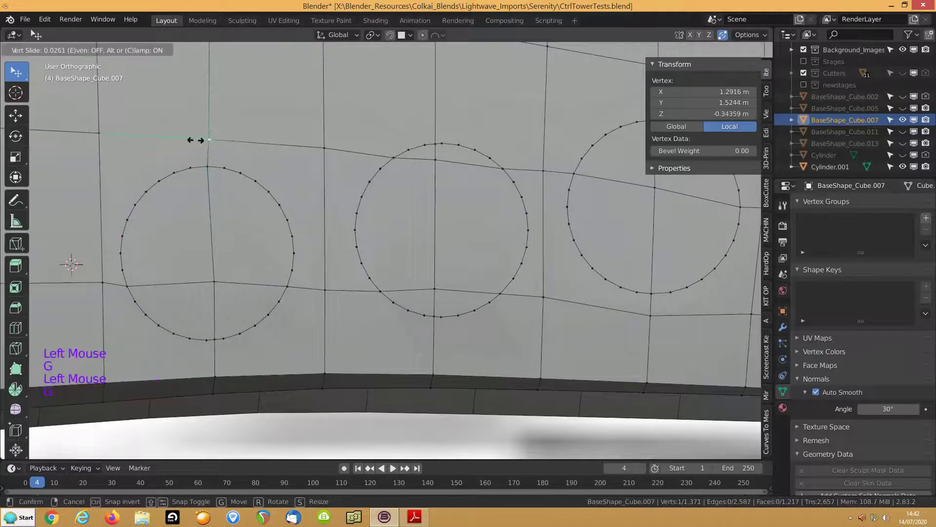
left_click(194, 142)
- Slide the lower grid vertex beside the left circle's outer side down by a factor of about 0.044
left_click(102, 285)
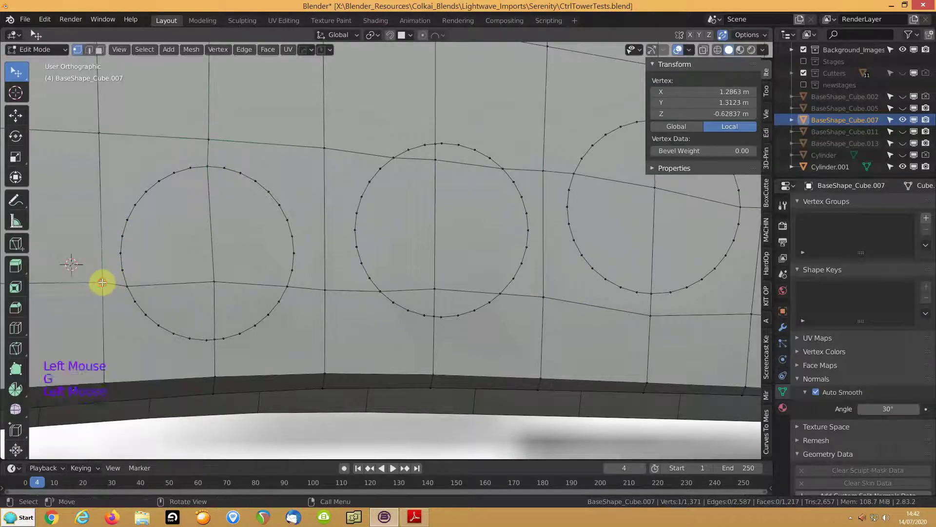
key("g")
key("g")
left_click(291, 238)
- Slide the stray vertex at the left circle's bottom onto its rim neighbour, and align the hull-edge vertex beneath it
mouse_move(355, 213)
middle_mouse_down()
mouse_move(328, 227)
mouse_move(350, 212)
middle_mouse_up()
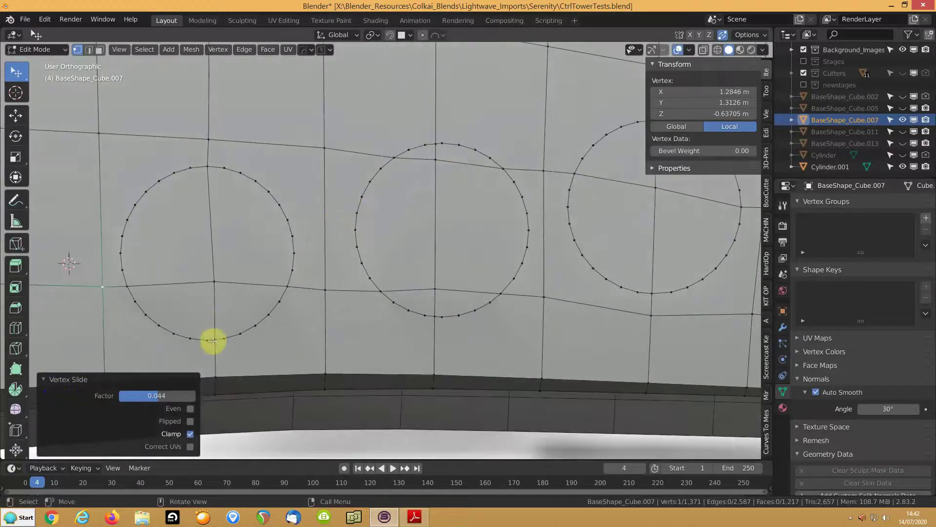
left_click(213, 341)
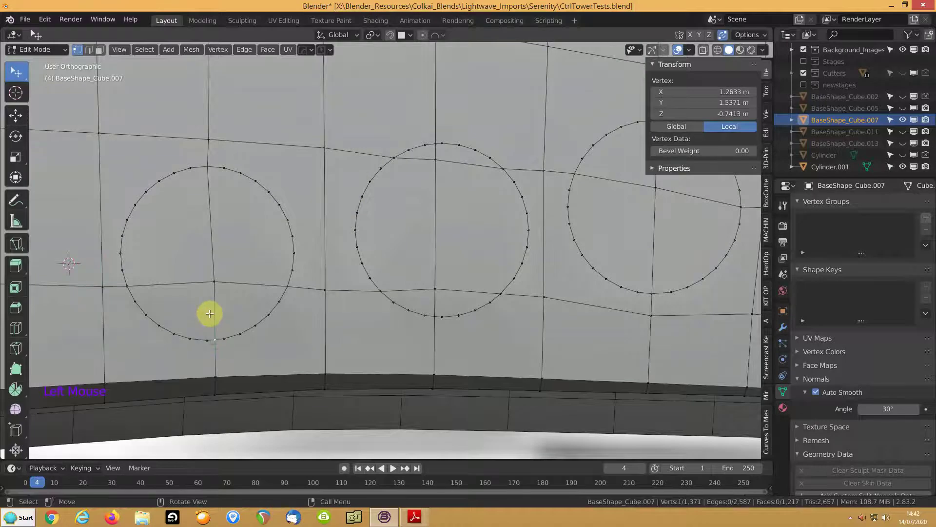
key("g")
key("g")
left_click(201, 293)
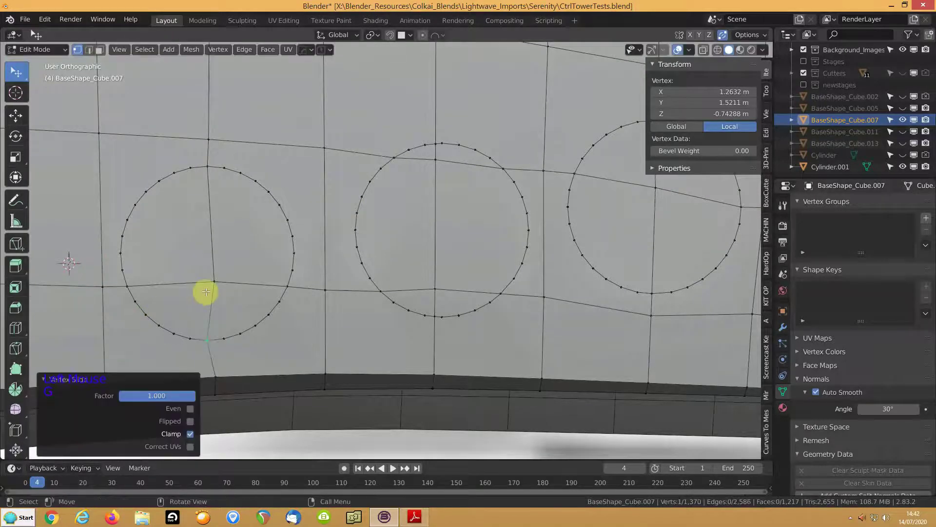
left_click(210, 376)
key("g")
key("g")
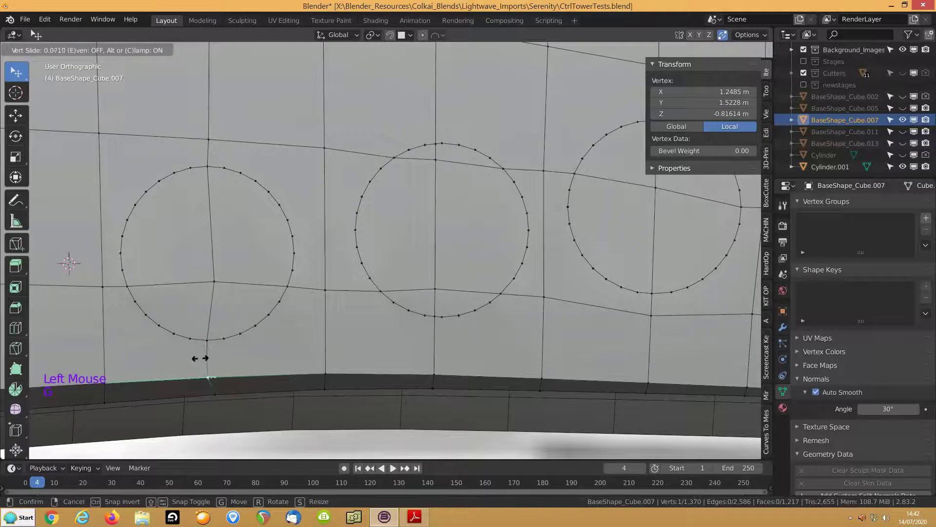
left_click(199, 358)
- Slide the stray vertex at the top of the middle circle fully onto the neighbouring rim vertex
scroll(382, 297, "down", 3)
middle_click_drag(387, 292, 409, 246)
left_click(415, 181)
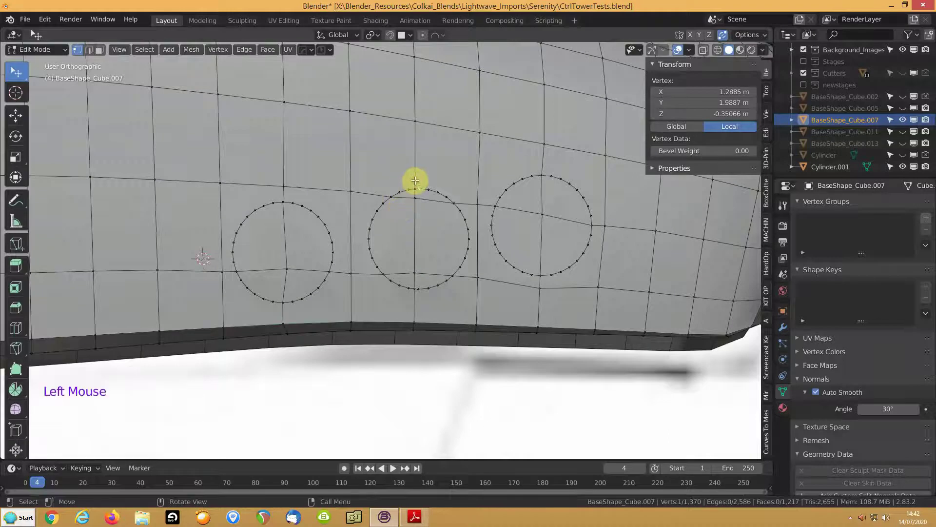
left_click(412, 188)
key("g")
key("g")
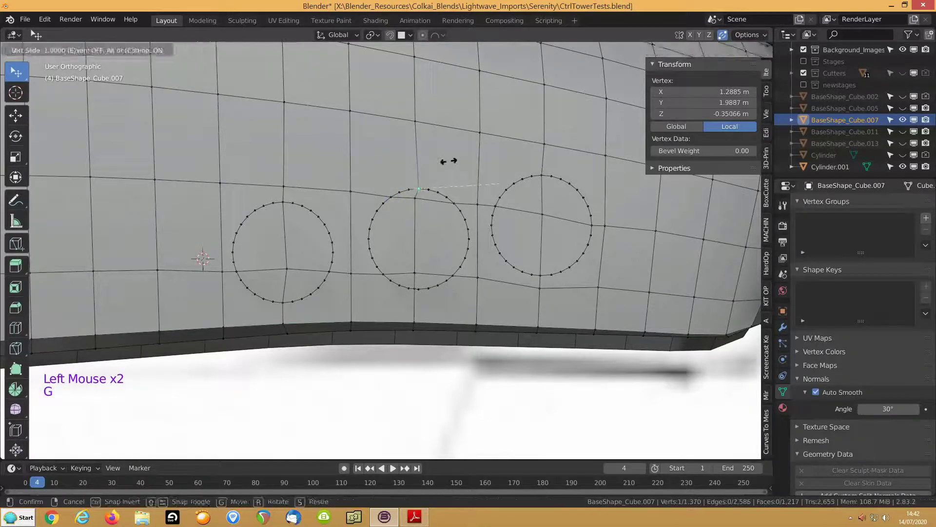
left_click(426, 191)
- Slide the stray vertex at the middle circle's bottom onto its rim neighbour, and align the hull-edge vertex beneath it
left_click(413, 203)
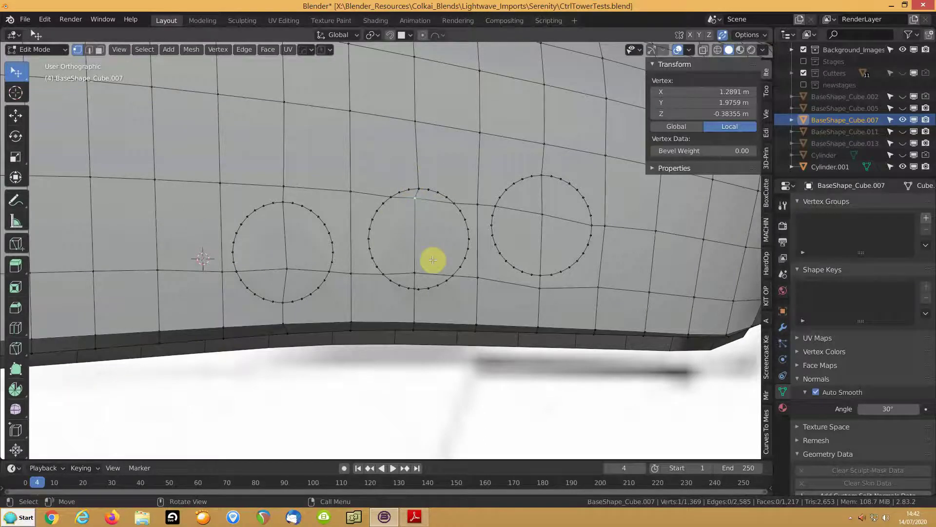
key("g")
key("g")
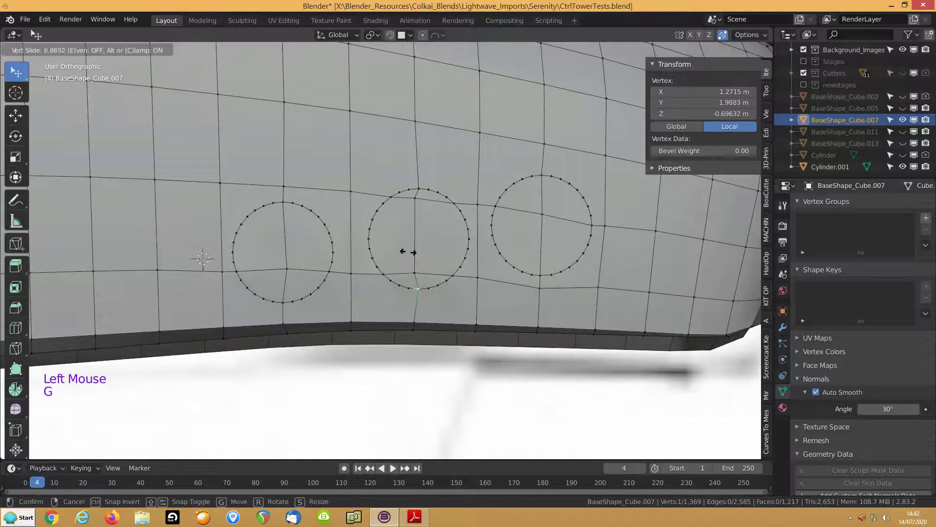
left_click(518, 245)
left_click(418, 324)
key("g")
key("g")
left_click(423, 323)
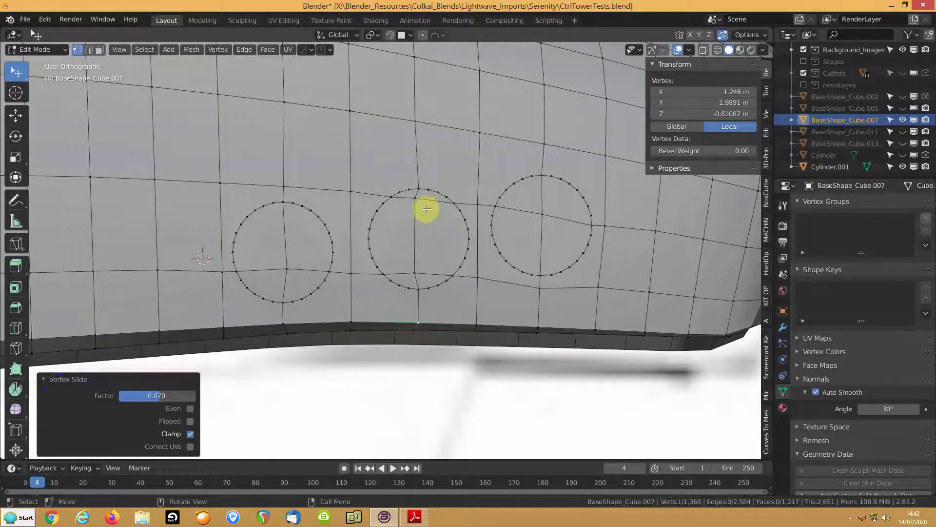
- Select the four faces inside the left circle in face mode and join them into a single face
key("3")
left_click(299, 214)
left_click(253, 241, "shift")
left_click(264, 284, "shift")
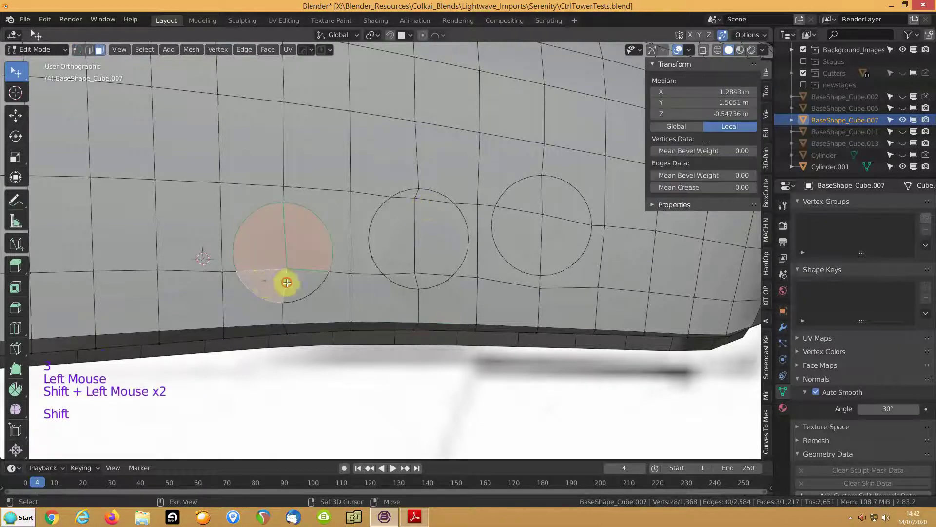
left_click(286, 282, "shift")
key("f")
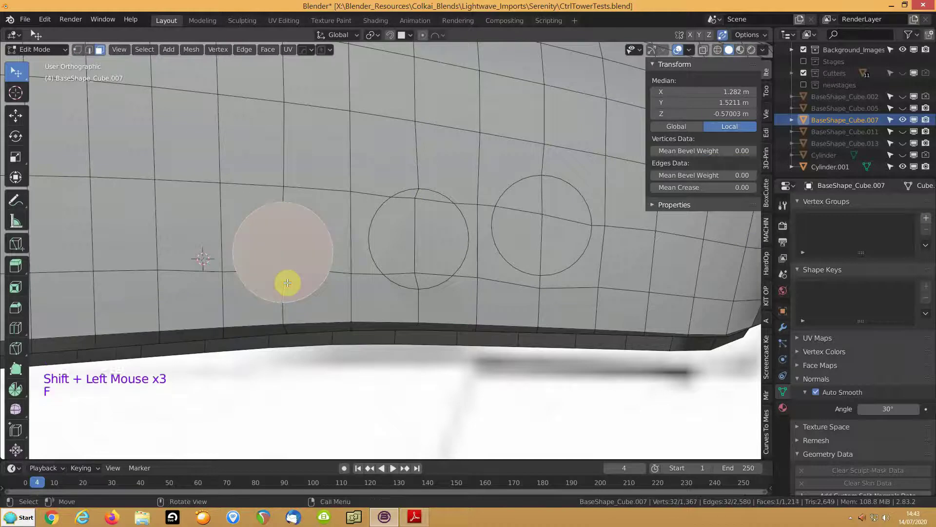
- Select the grid edges inside the middle circle in edge mode and dissolve them to leave one clean face
key("2")
left_click(408, 199)
left_click(423, 197, "shift")
left_click(418, 215, "shift")
left_click(400, 277, "shift")
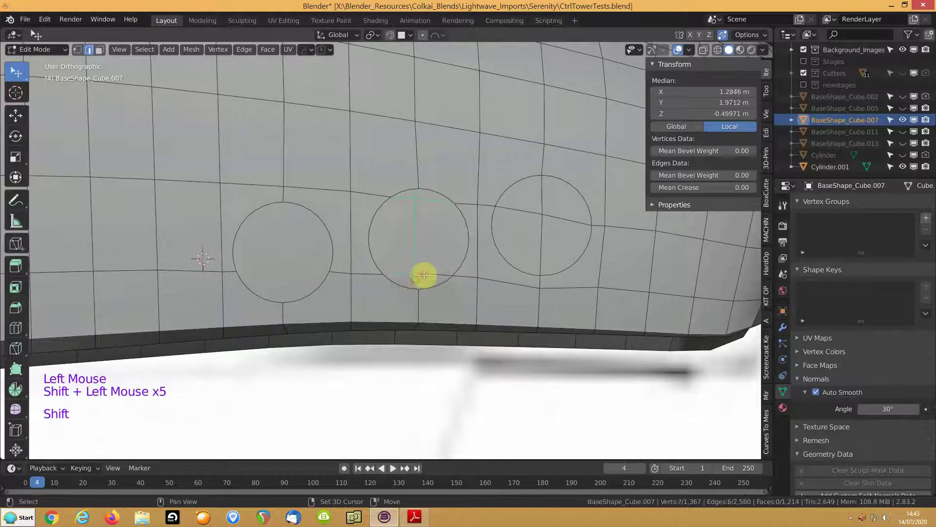
key("ctrl+x")
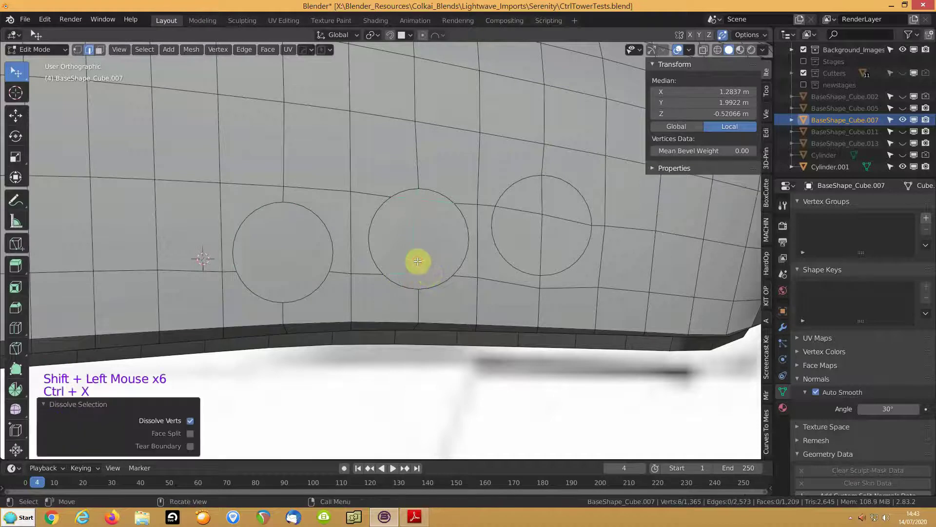
- Select the grid edges inside the right circle and dissolve them to leave a single face
left_click(539, 195)
left_click(529, 209, "shift")
left_click(558, 216, "shift")
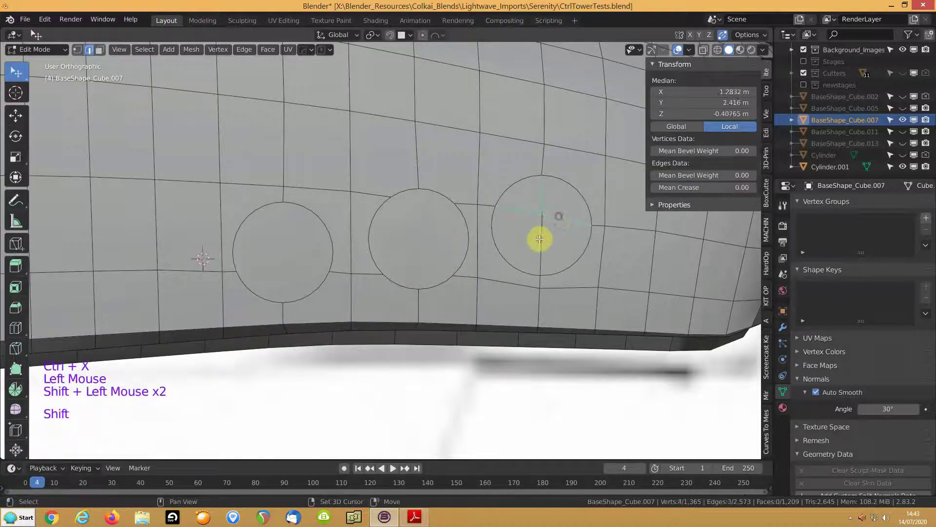
key("ctrl+x")
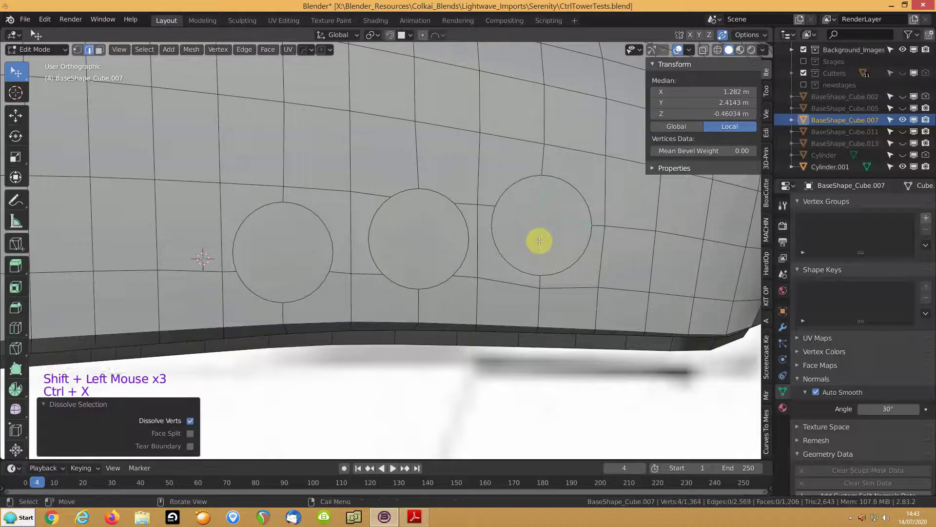
- Select the three circular faces in face mode and inset them by 0.0182 m
key("3")
left_click(539, 240)
left_click(415, 239, "shift")
left_click(277, 232, "shift")
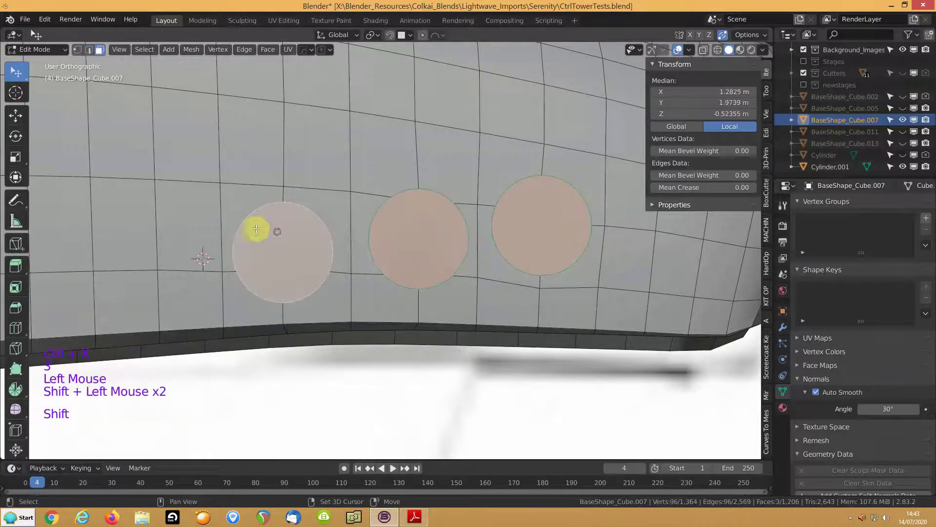
key("i")
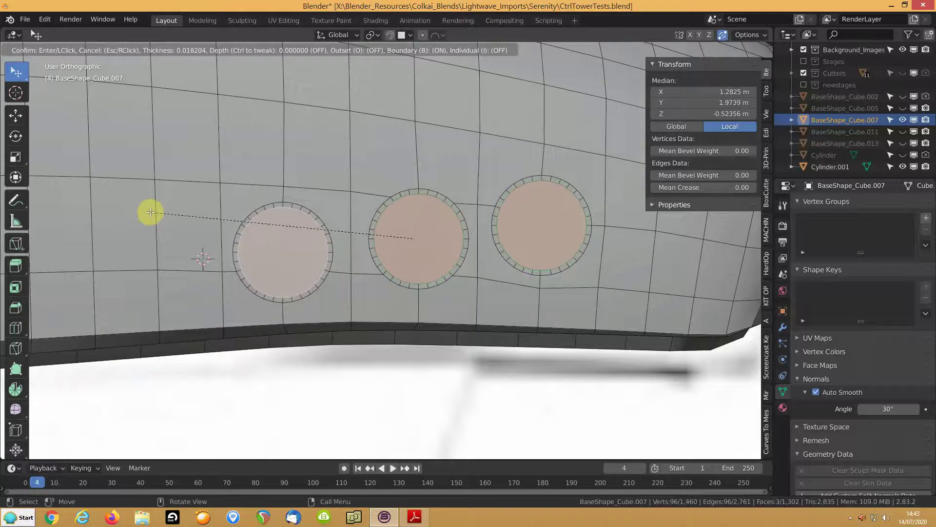
left_click(151, 212)
- Inset the three circular faces again by about 0.047 m, pushing them about 0.049 m into the hull
key("i")
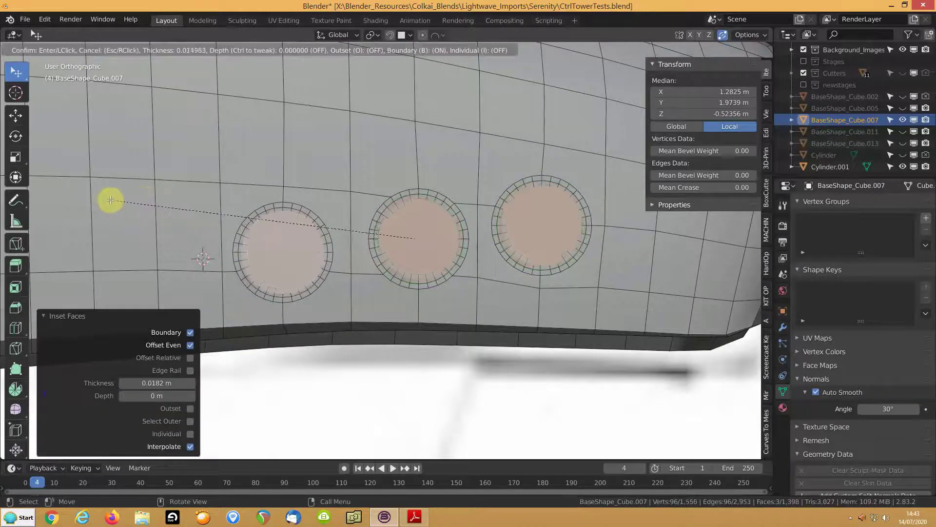
key("ctrl")
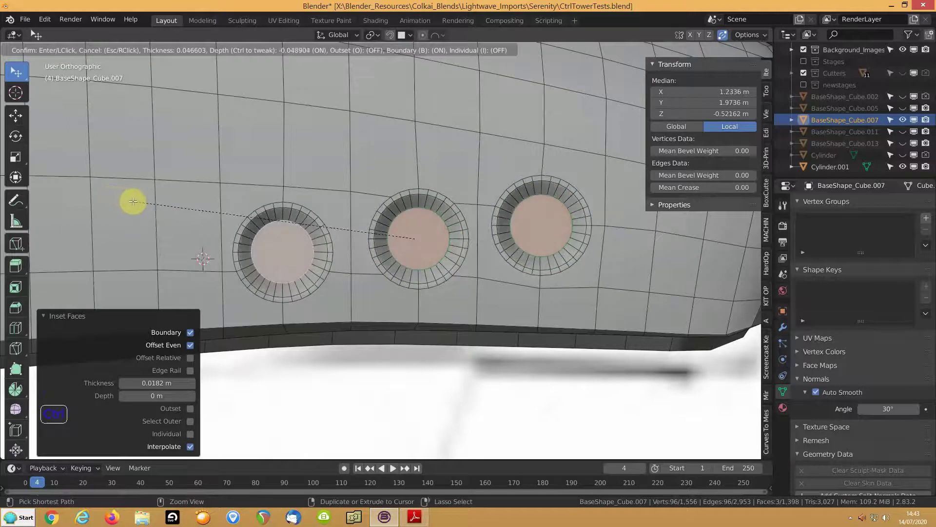
left_click(134, 202)
- Return to object mode and turn off the wireframe display to check the three side recesses
scroll(190, 195, "down", 5)
middle_click_drag(272, 190, 316, 192)
key("Tab")
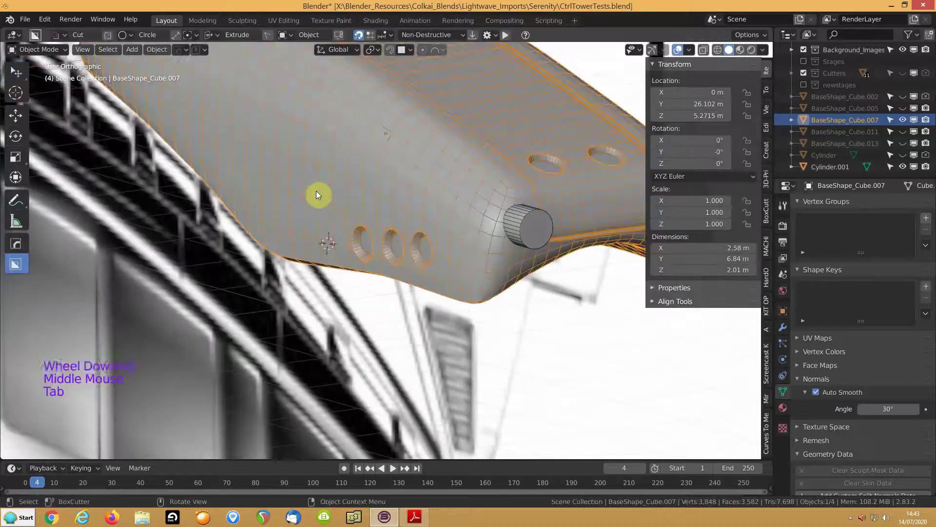
key("alt+v")
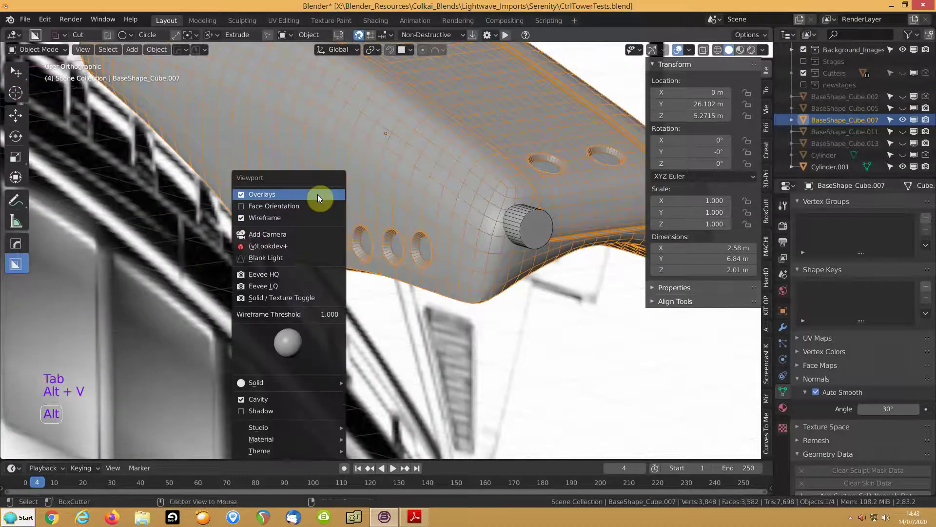
left_click(246, 222)
middle_click_drag(246, 220, 309, 200)
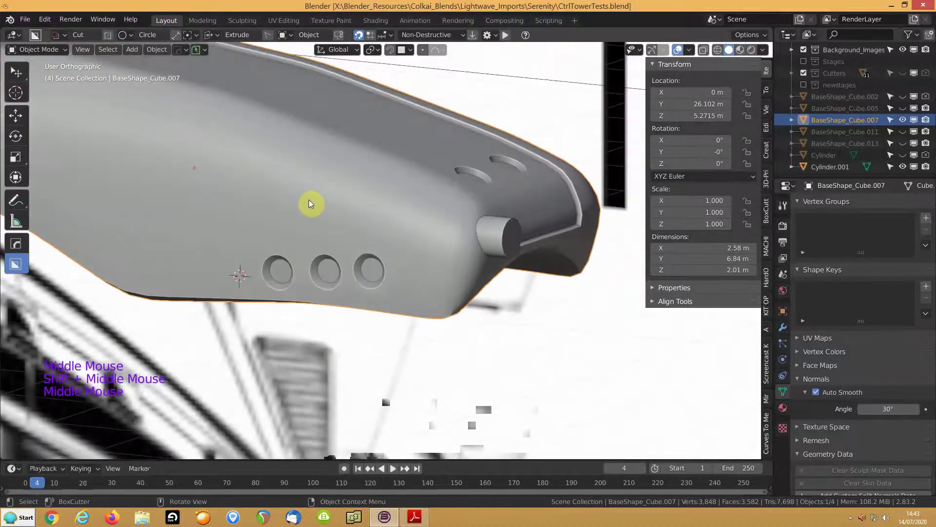
- Duplicate the hull in place, move the copy to the newstages collection, and save the file
key("ctrl")
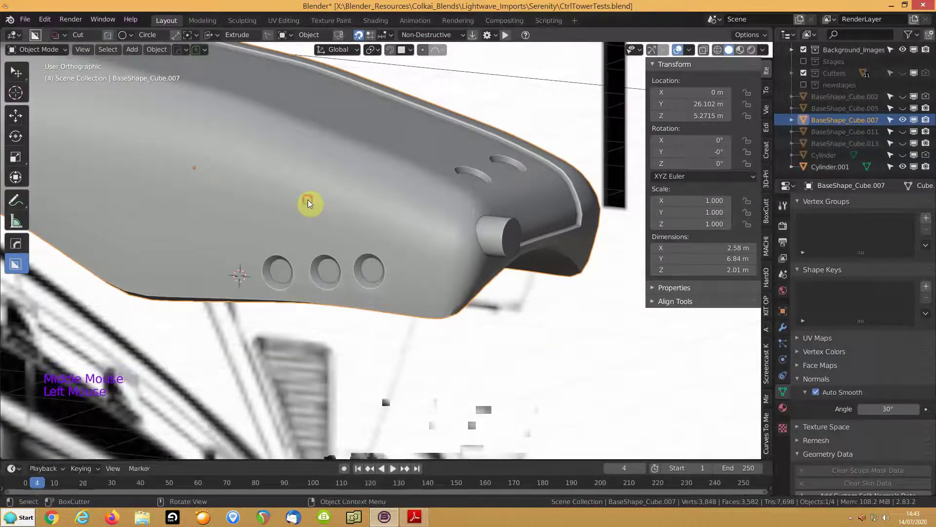
key("shift+d")
key("m")
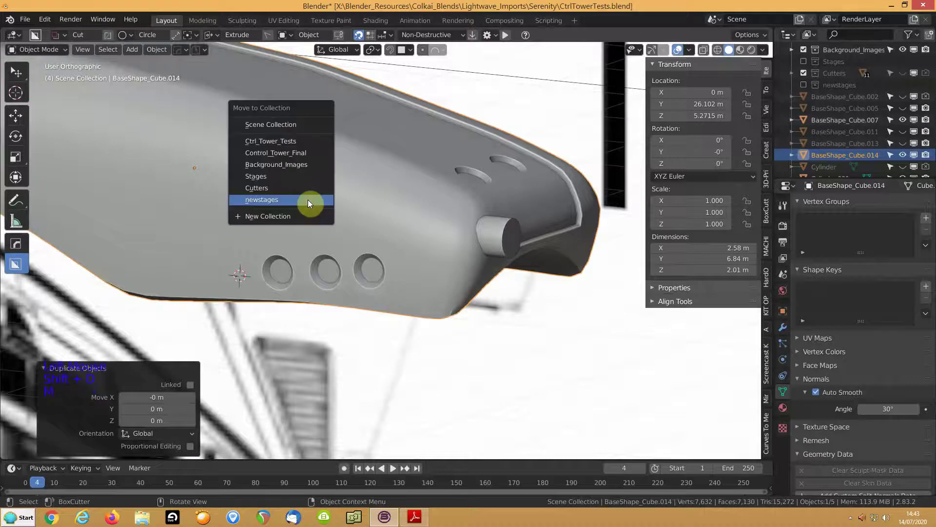
left_click(308, 200)
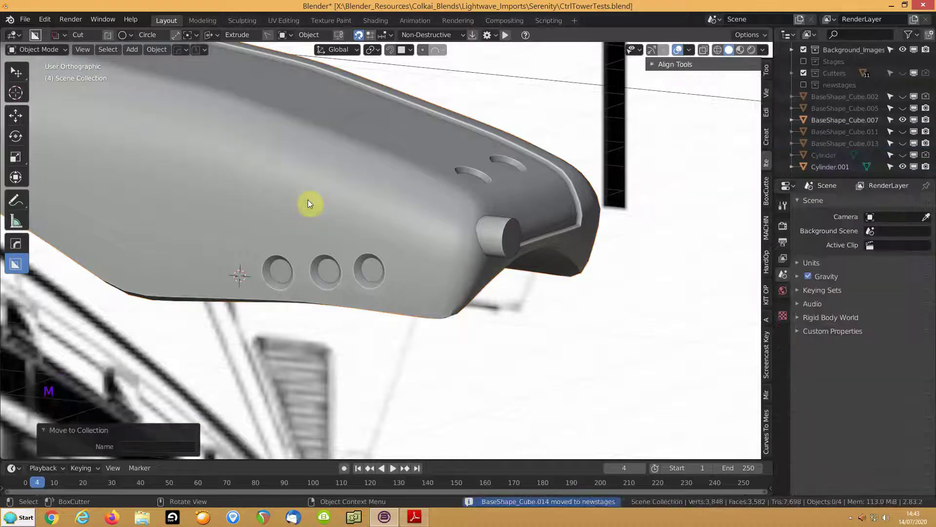
key("ctrl+s")
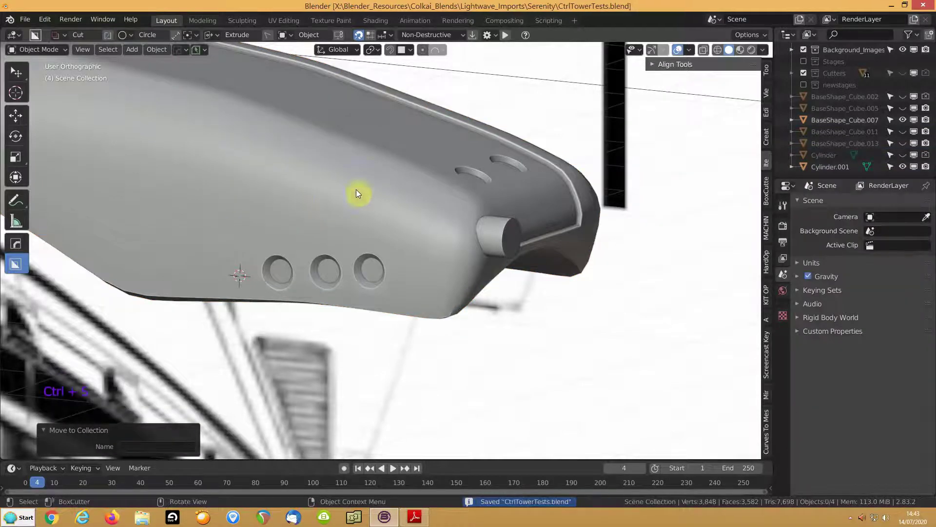
- Show the wireframe and knife-cut the hull BaseShape_Cube.007 with the nose cylinder Cylinder.001 using the HardOps Knife boolean
key("alt+v")
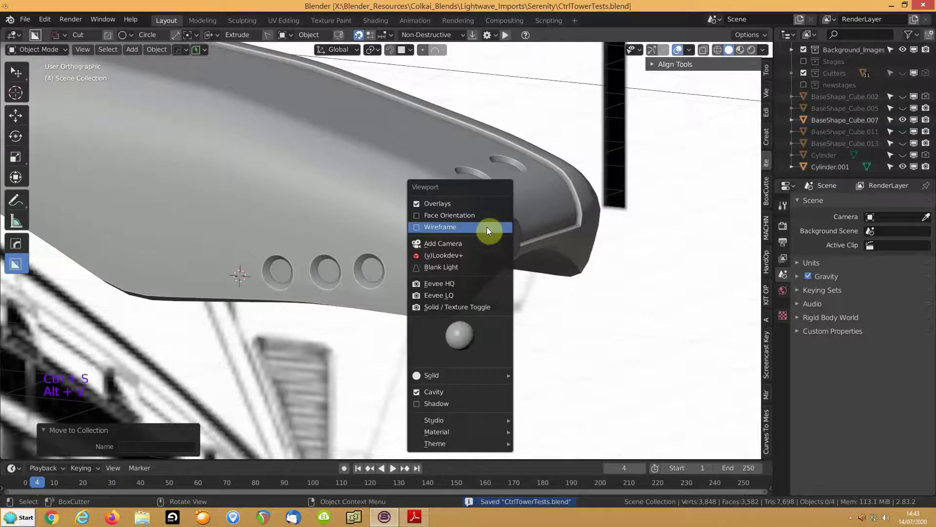
left_click(486, 229)
left_click(497, 233)
left_click(431, 224, "shift")
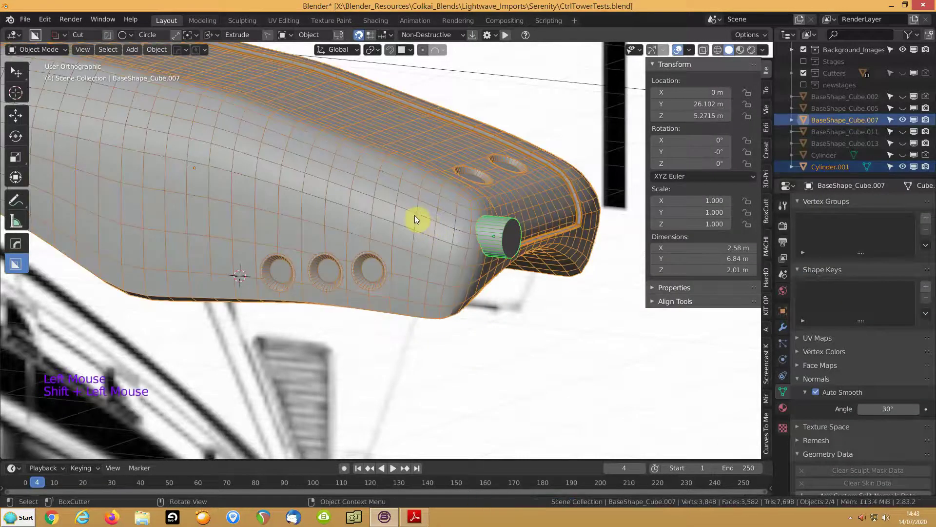
key("q")
mouse_move(382, 248)
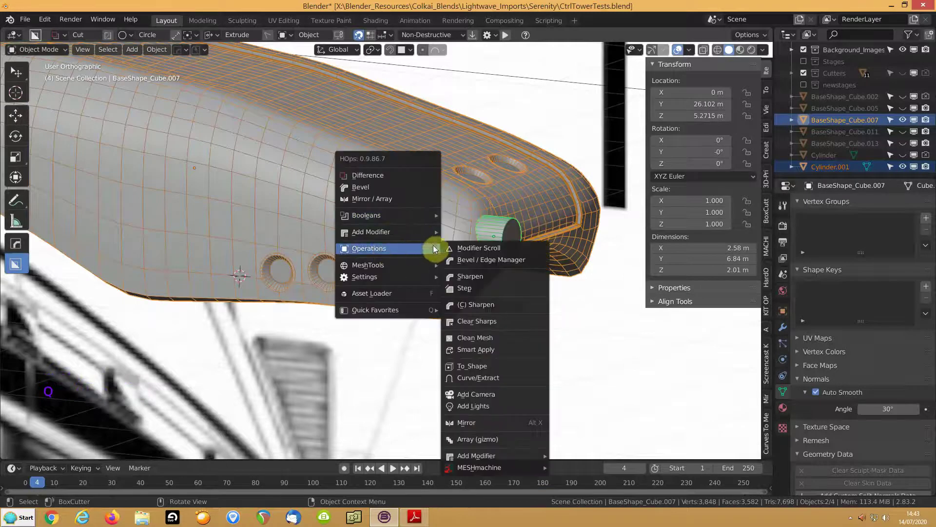
mouse_move(378, 214)
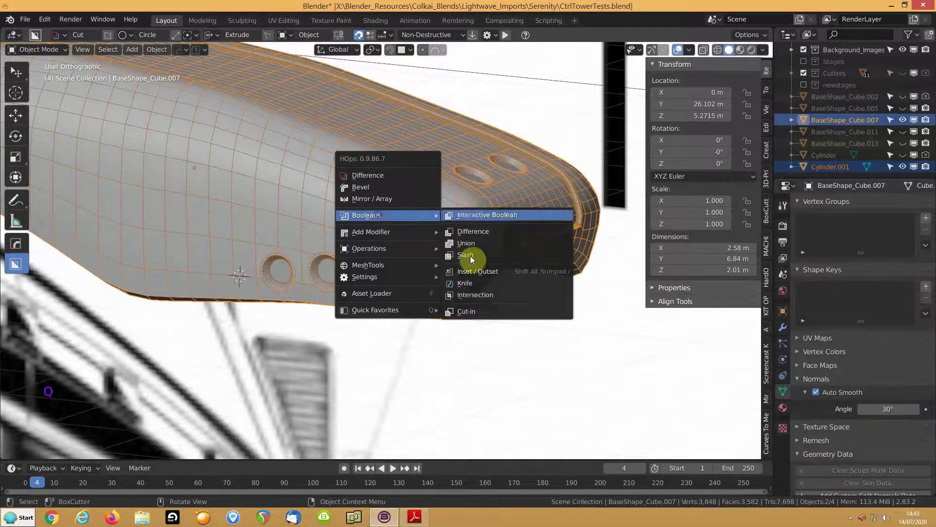
left_click(453, 284)
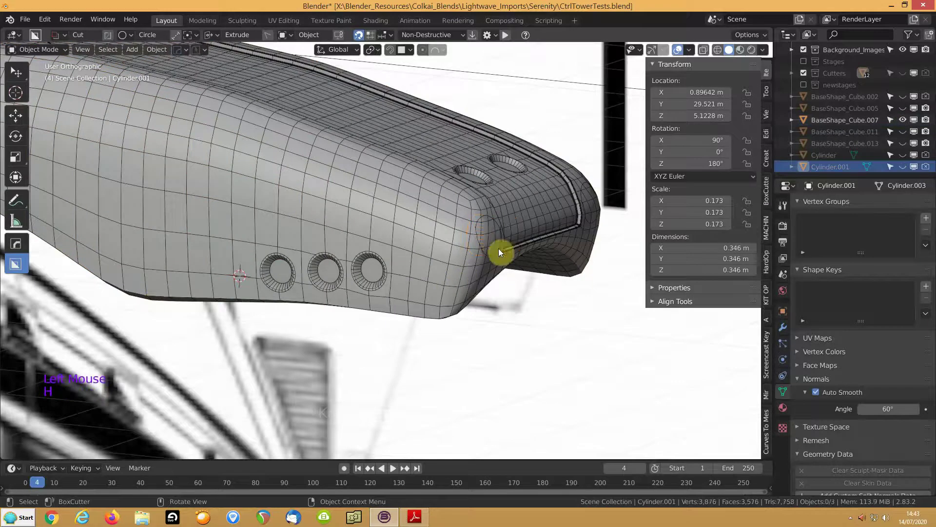
- Hide the nose cutter cylinder, select the hull, and turn the wireframe display off
middle_click_drag(488, 226, 418, 231)
key("h")
left_click(488, 240)
middle_click_drag(493, 239, 270, 259, "shift")
scroll(270, 259, "down", 2)
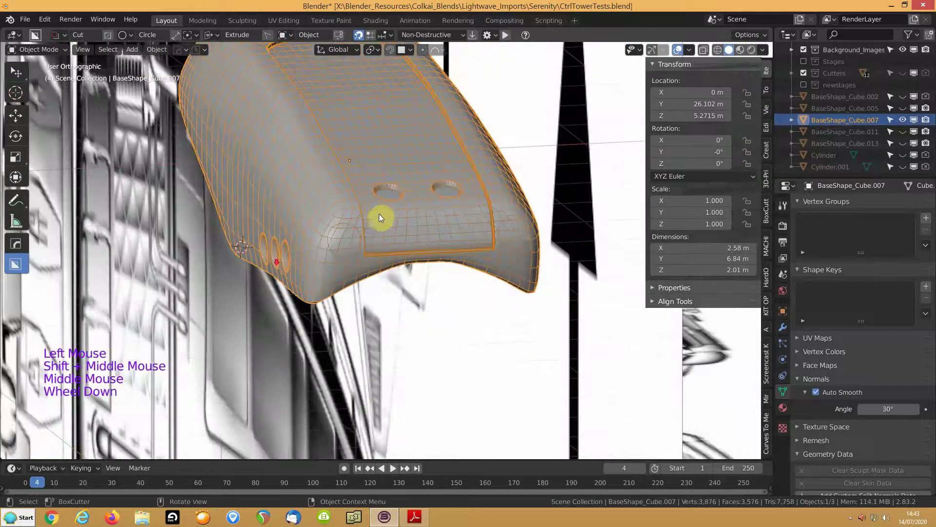
scroll(377, 218, "up", 2)
key("alt+v")
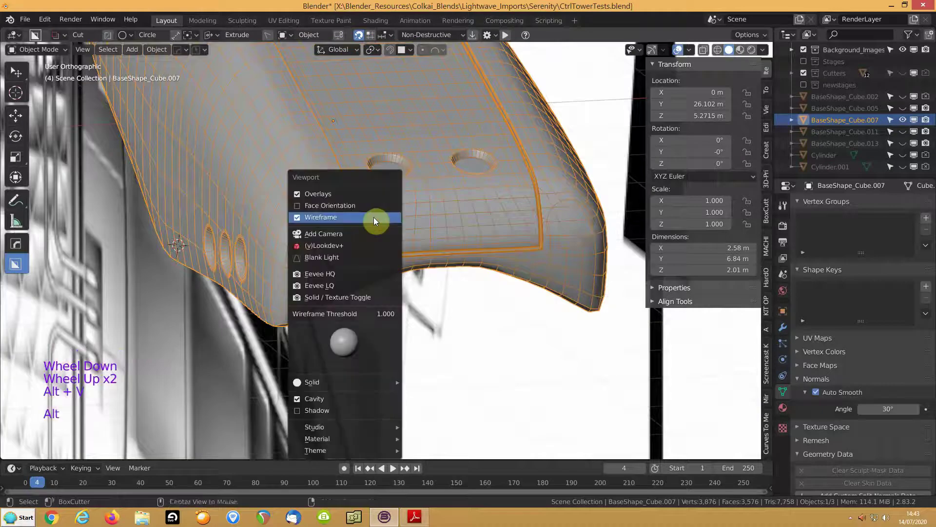
left_click(373, 217)
- In vertex edit mode, merge the stray vertices where the nose circle meets the panel groove at last, and turn off Auto Merge
scroll(350, 232, "up", 1)
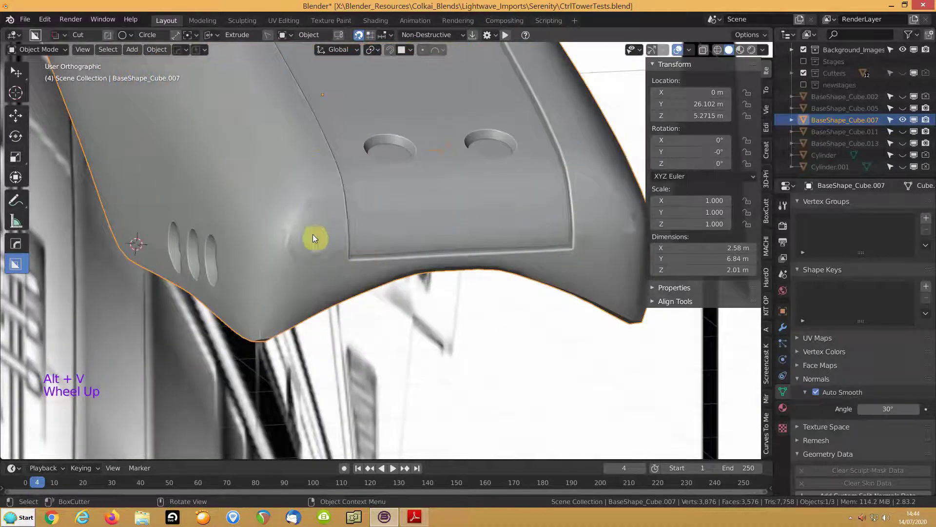
middle_click_drag(398, 221, 332, 232, "shift")
scroll(305, 230, "down", 1)
key("Tab")
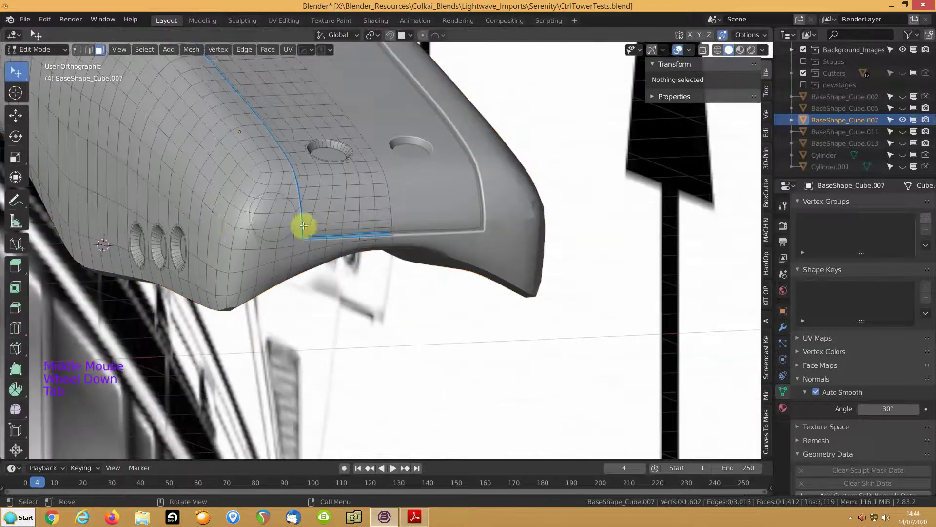
scroll(213, 221, "up", 3)
middle_click_drag(167, 179, 209, 199, "shift")
key("1")
middle_click_drag(158, 216, 223, 255, "shift")
scroll(308, 243, "up", 7)
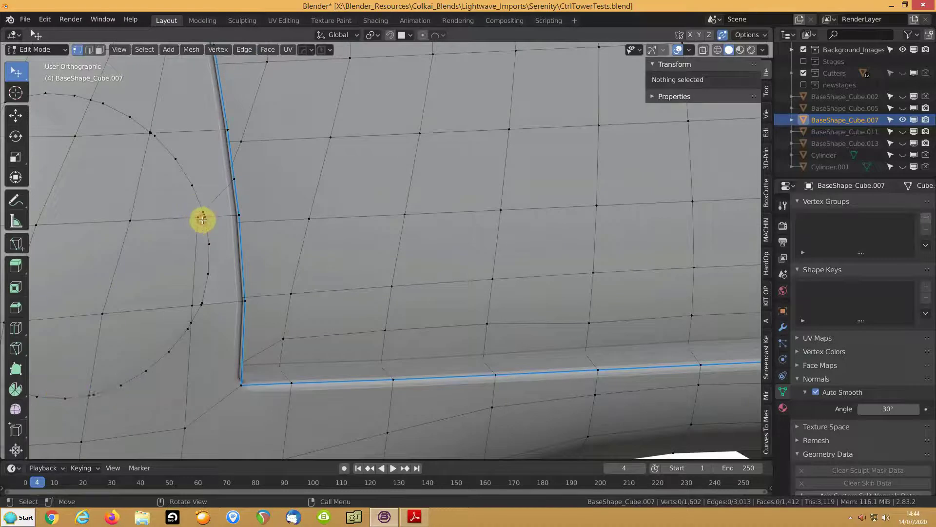
left_click(202, 214)
left_click(194, 214, "shift")
left_click(204, 214, "shift")
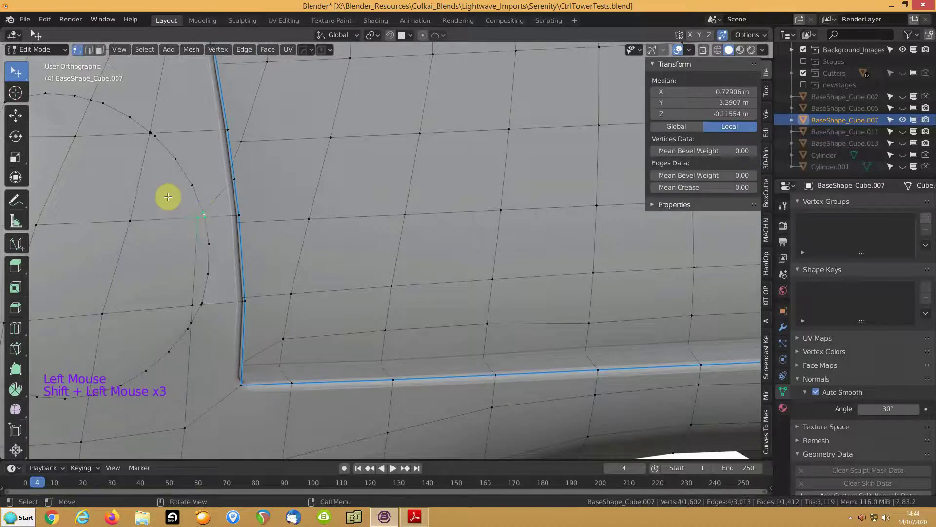
key("m")
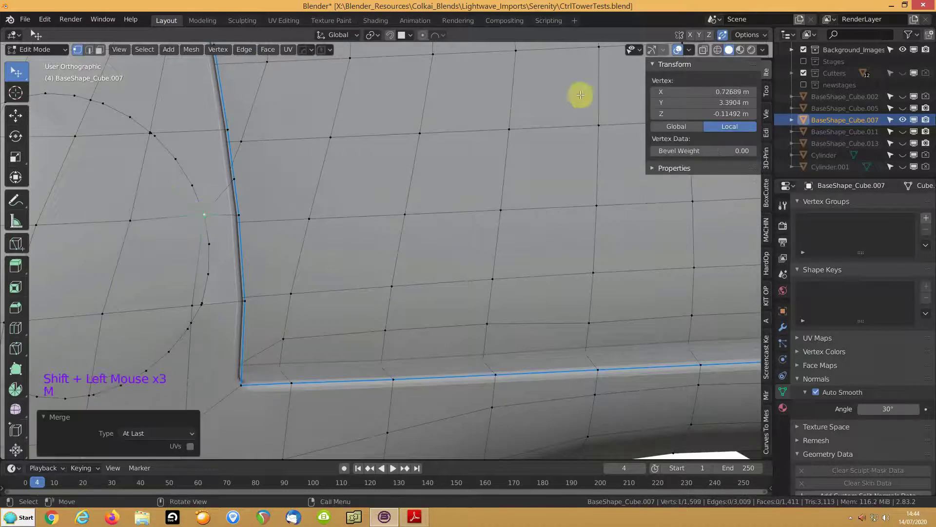
left_click(722, 35)
- Merge the stray vertex pair on the nose circle's right rim, level with the lower grid line, at last
scroll(195, 288, "up", 1, "shift")
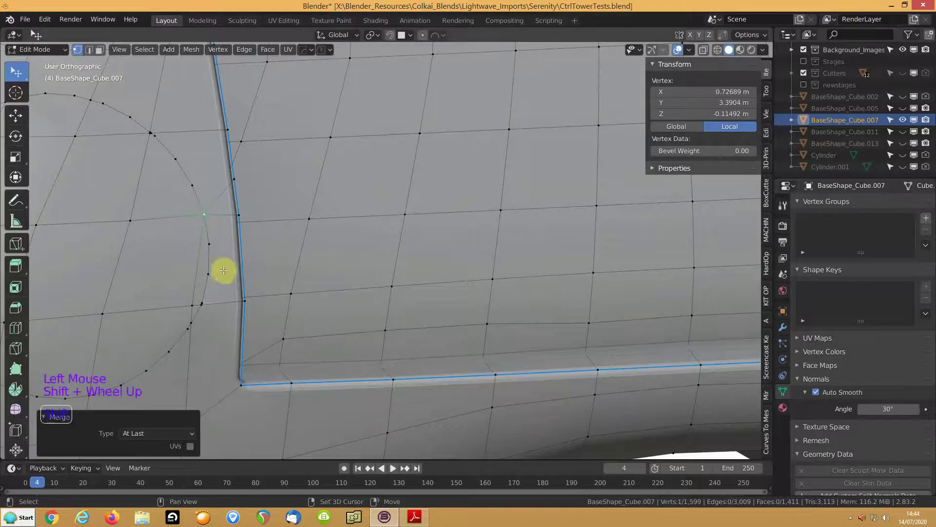
middle_click_drag(240, 265, 341, 234, "shift")
left_click(321, 265)
left_click(321, 264, "shift")
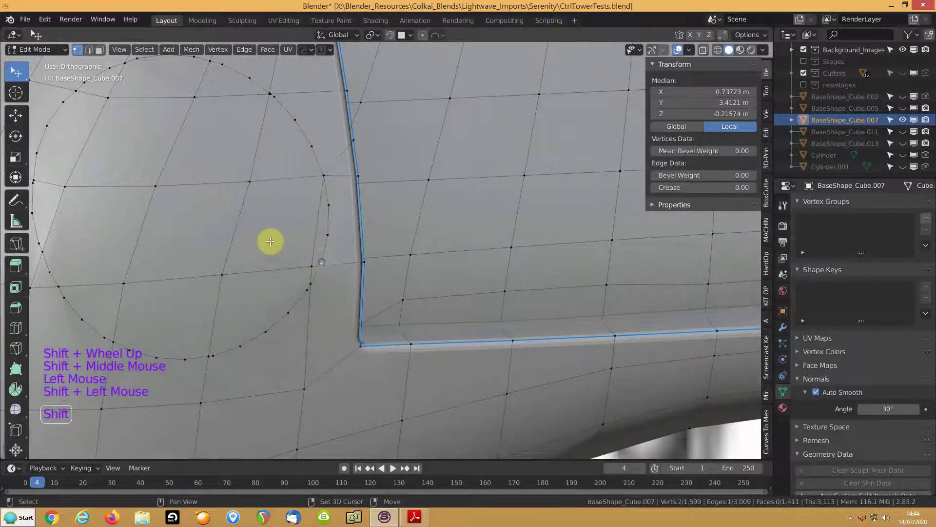
key("m")
left_click(270, 241)
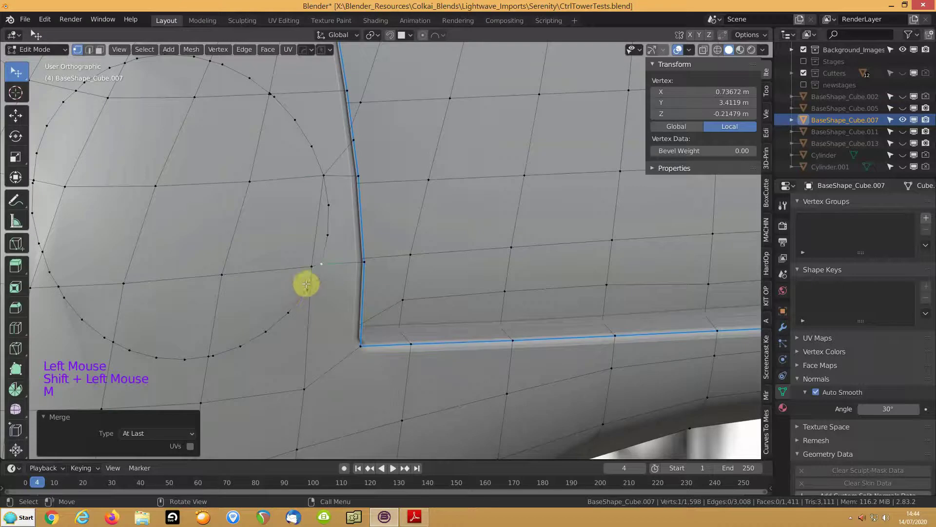
- Merge the close vertex pairs on the nose circle's lower-right and bottom rim, using At Last for each
left_click(307, 282)
left_click(305, 286, "shift")
key("m")
left_click(244, 268)
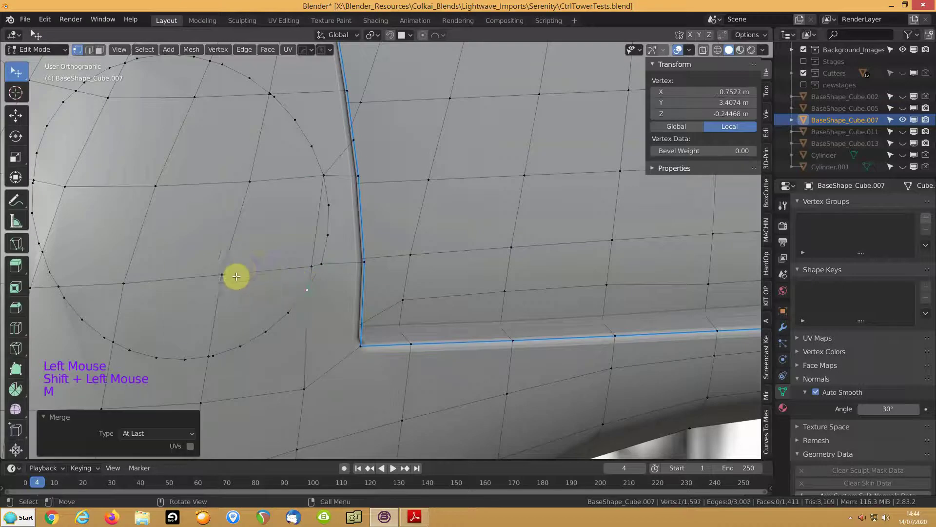
left_click(209, 354)
left_click(217, 353, "shift")
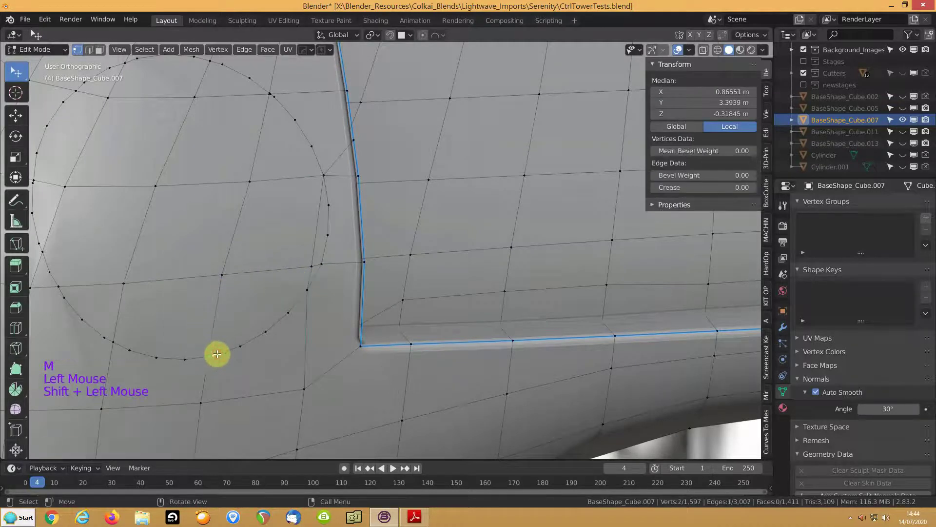
key("m")
- Merge the stray vertex pairs on the nose circle's left and lower-left rim, using At Last for each
middle_click_drag(173, 301, 257, 278, "shift")
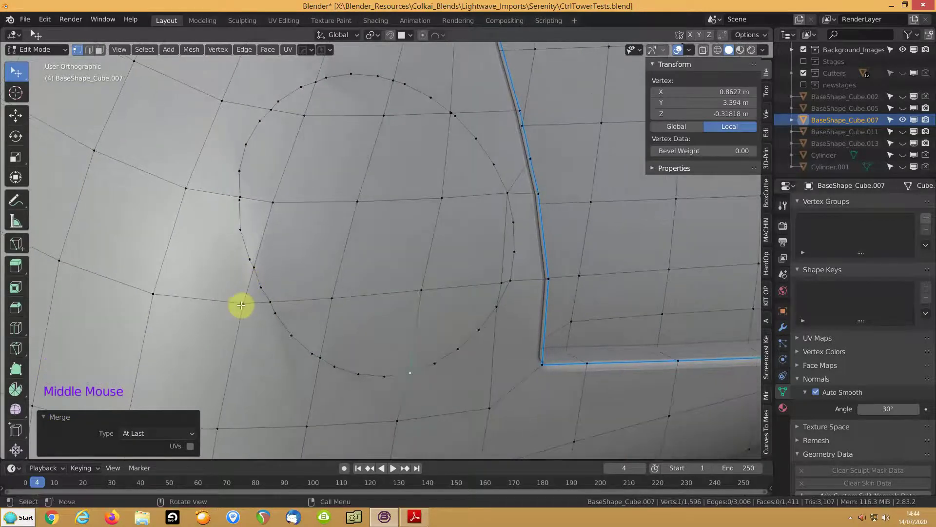
left_click(247, 265)
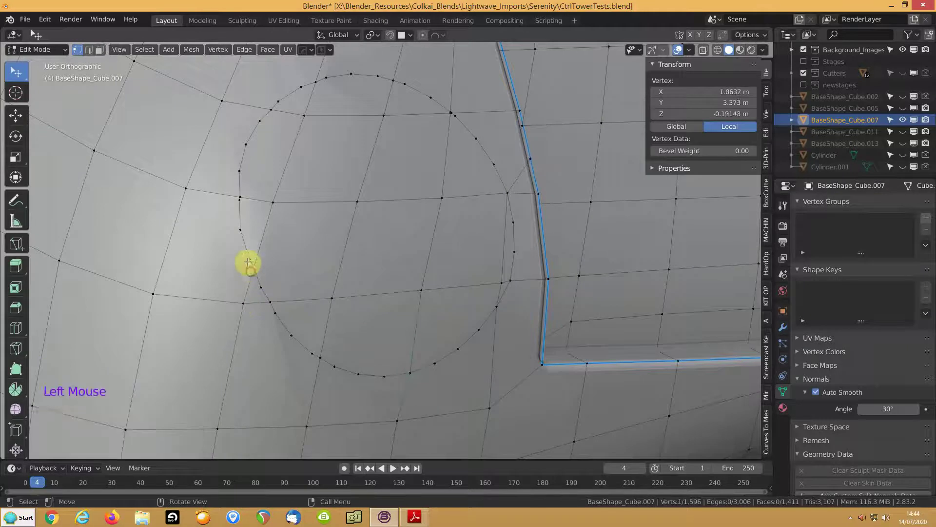
left_click(227, 269, "shift")
key("m")
middle_click_drag(228, 272, 221, 296)
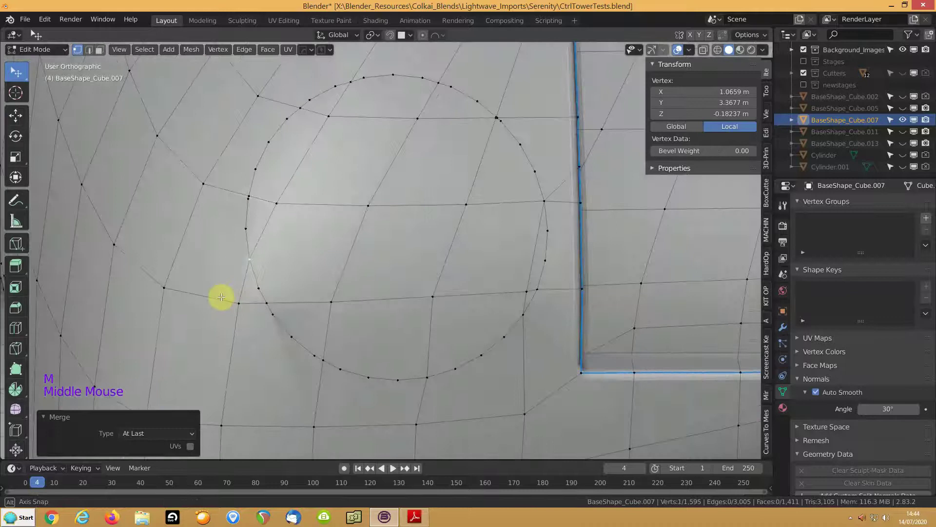
left_click(323, 362)
left_click(335, 369, "shift")
key("m")
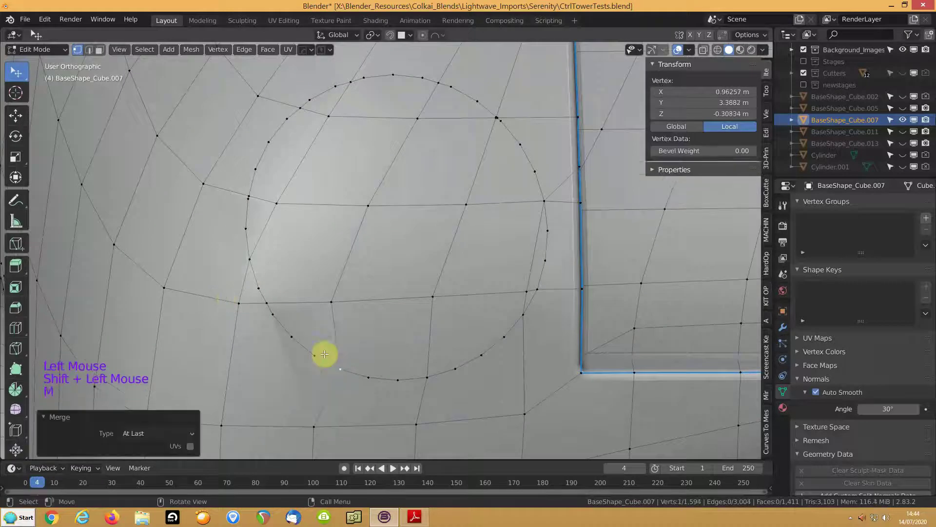
- Connect the grid vertex below and left of the nose circle to the nearest lower-left rim vertex with a new edge
middle_click_drag(273, 375, 349, 297, "shift")
left_click(292, 352)
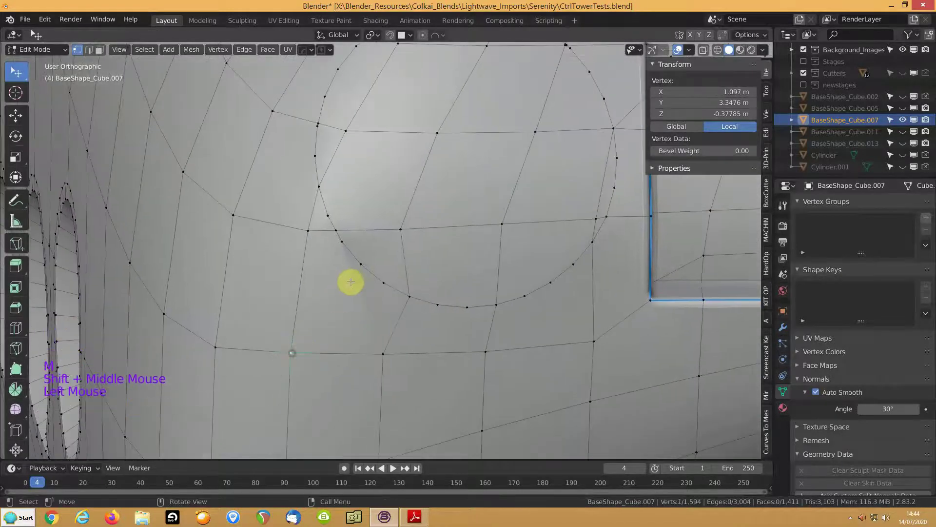
left_click(358, 270, "shift")
key("j")
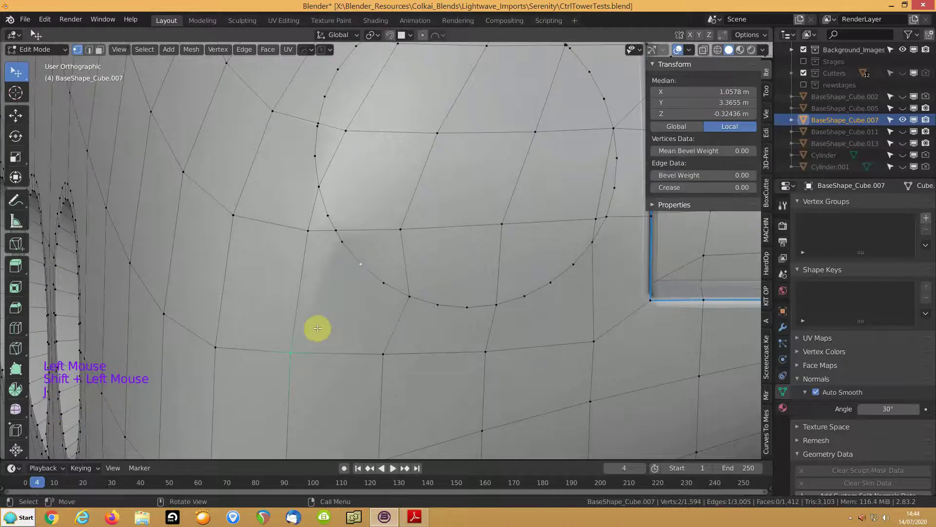
middle_click_drag(313, 312, 326, 304)
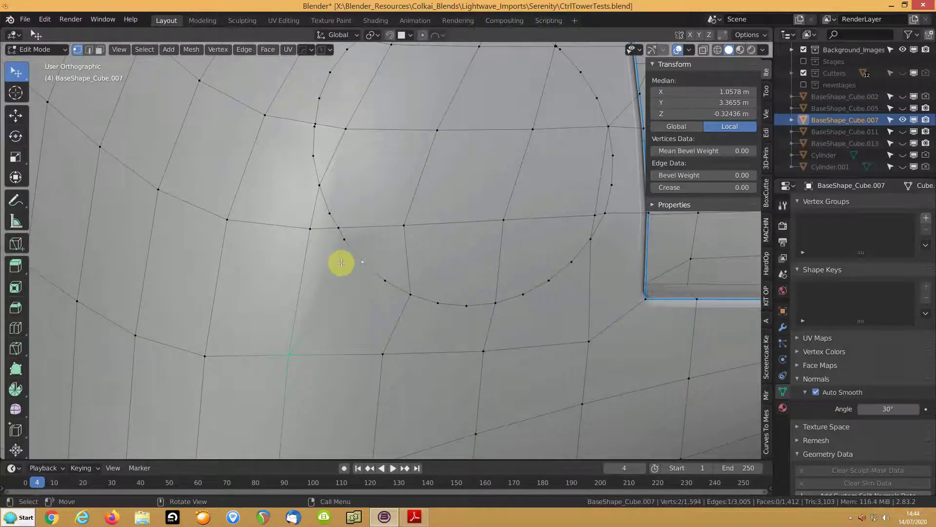
- Knife-cut an edge run from that lower-left rim vertex outward across three grid edges, ending at the grid vertex farther up
key("k")
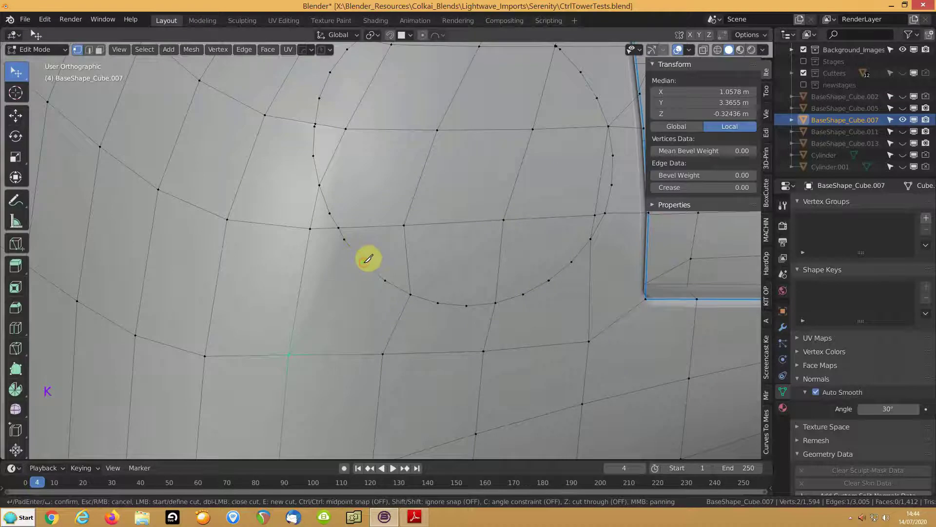
left_click(219, 267)
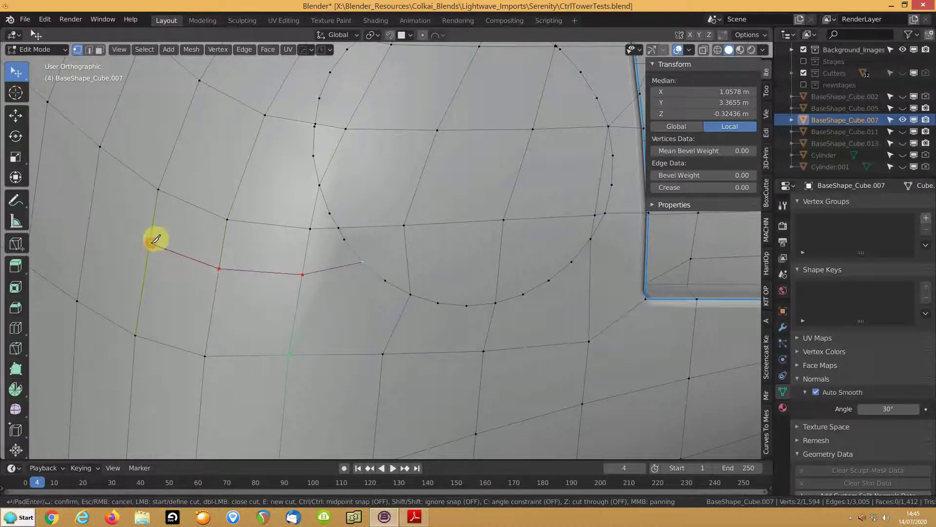
left_click(151, 242)
left_click(101, 145)
key("Return")
middle_click_drag(285, 287, 541, 372)
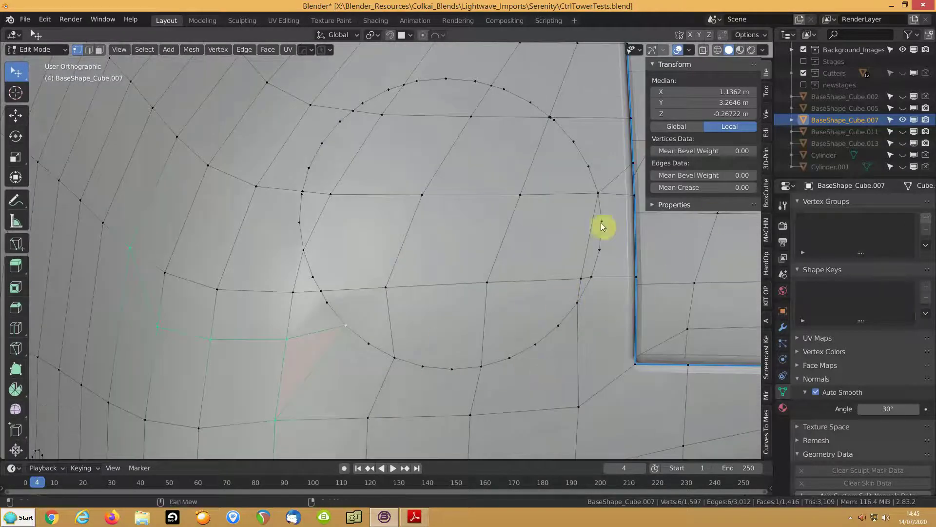
- Merge the close vertex pair on the nose circle's left rim, level with the middle grid line, at last
middle_click_drag(449, 227, 339, 212)
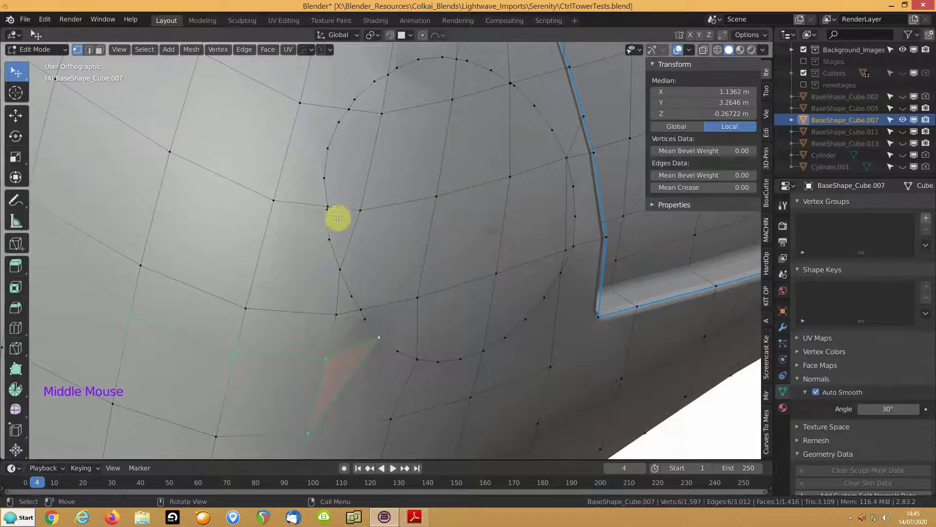
left_click(321, 206)
left_click(315, 212, "shift")
left_click(318, 213)
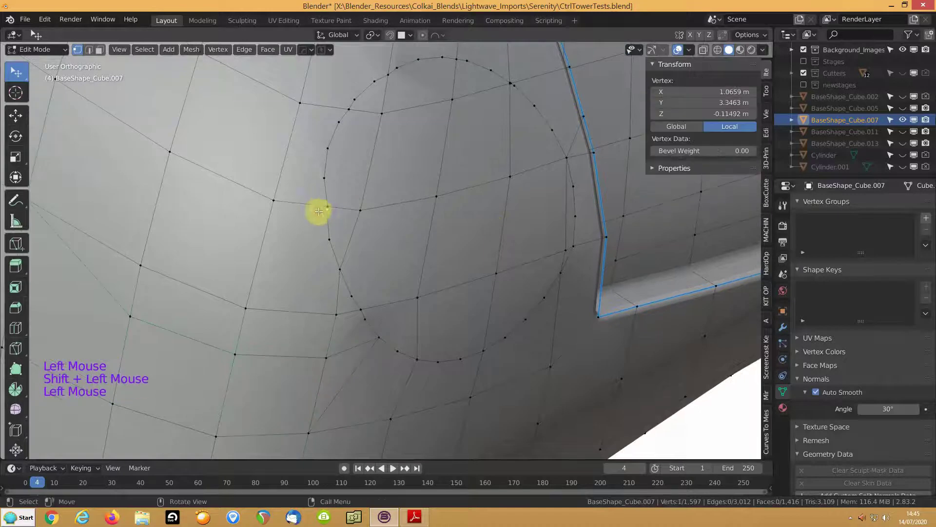
left_click(319, 209, "shift")
key("m")
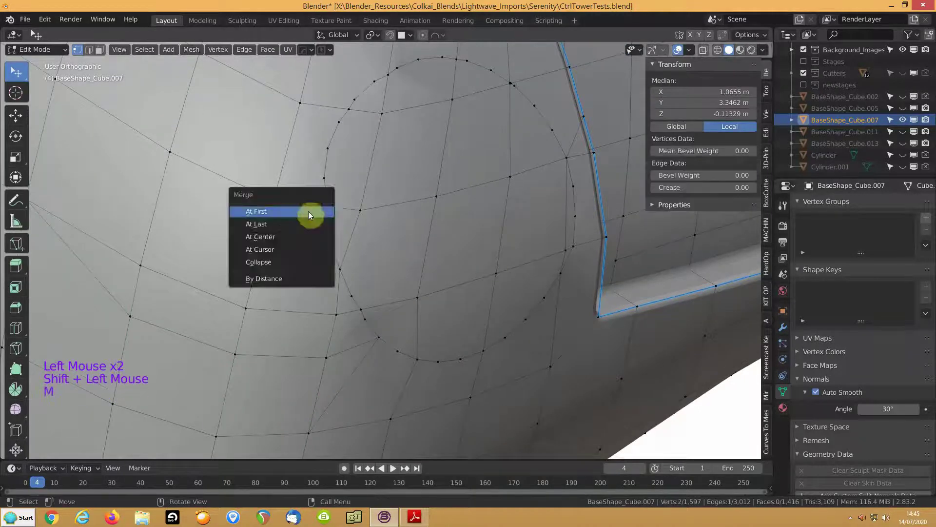
left_click(322, 210)
- Slide the merged left rim vertex outward along its grid edge by a factor of 0.074
mouse_move(323, 211)
middle_mouse_down()
mouse_move(274, 209)
mouse_move(335, 219)
middle_mouse_up()
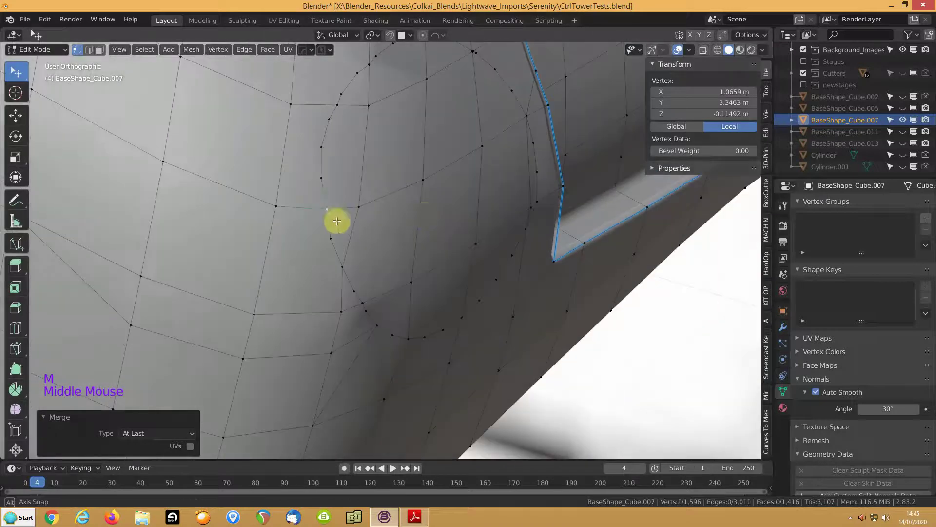
key("g")
key("g")
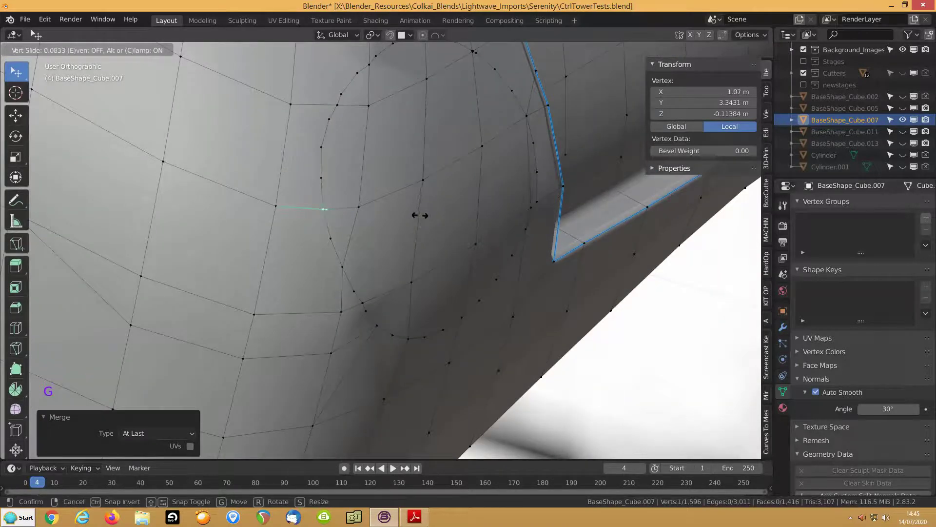
left_click(420, 216)
- Shrink/Fatten the grid vertex just outside the circle's lower-left rim by an offset of 0.0045 m
middle_click_drag(422, 219, 457, 240)
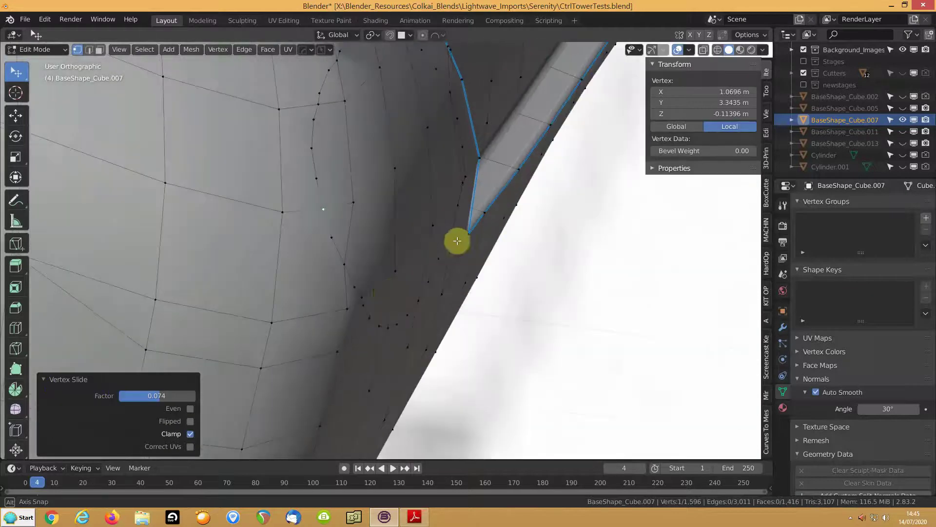
left_click(350, 307)
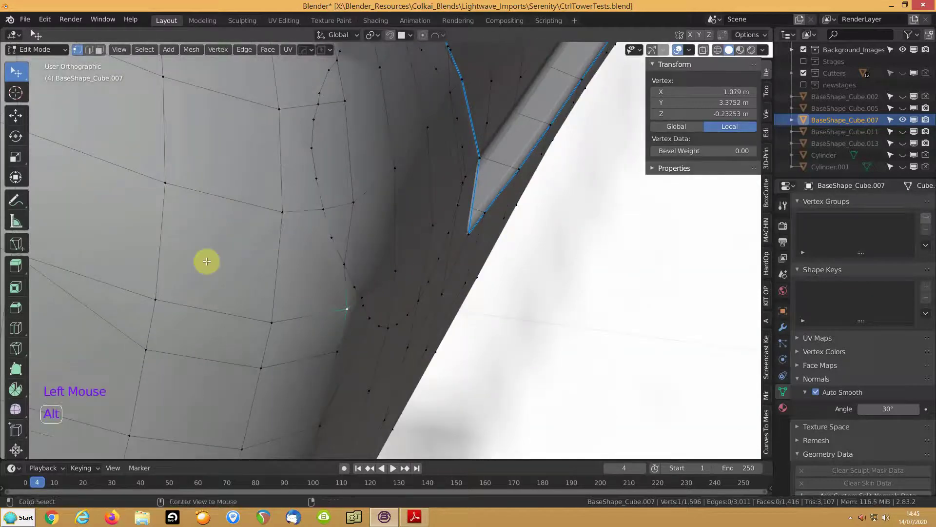
key("alt+s")
left_click(207, 263)
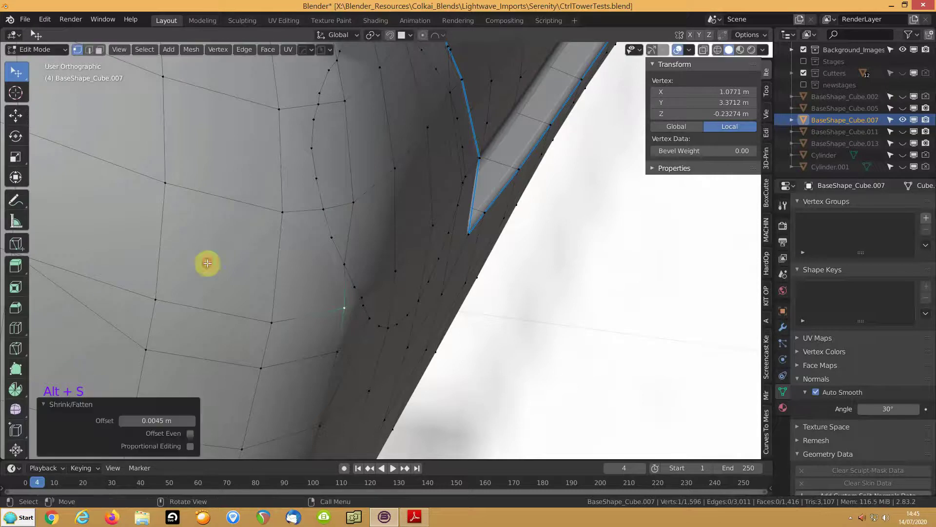
- Merge the close vertex pair on the circle's lower-left rim, beside the adjusted grid vertex, at last
middle_click_drag(254, 255, 190, 242)
left_click(351, 313)
left_click(337, 316, "shift")
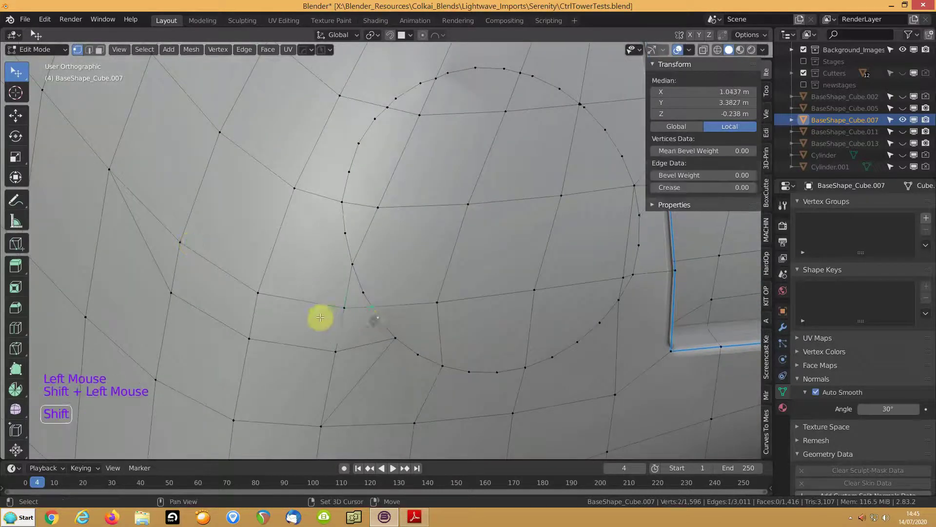
key("m")
left_click(297, 318)
- Slide the grid vertex just outside the lower-left rim slightly along its edge, and save the file
mouse_move(342, 295)
middle_mouse_down()
mouse_move(314, 273)
mouse_move(337, 287)
mouse_move(341, 309)
middle_mouse_up()
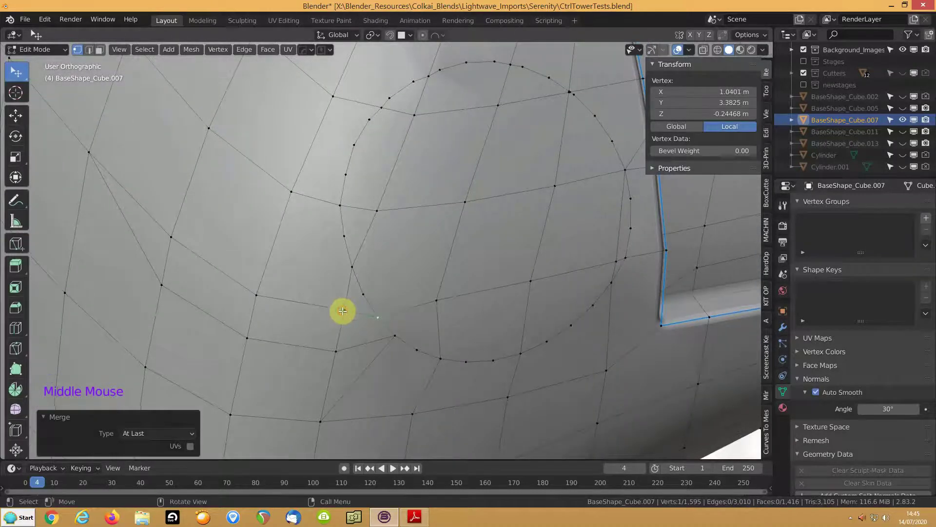
left_click(341, 309)
key("g")
key("g")
left_click(341, 315)
left_click(330, 309)
middle_click_drag(414, 309, 394, 269, "shift")
key("ctrl+s")
- Merge the cluster of four stray vertices on the circle's upper-right rim, at the grid line crossing, at last
middle_click_drag(440, 184, 445, 265, "shift")
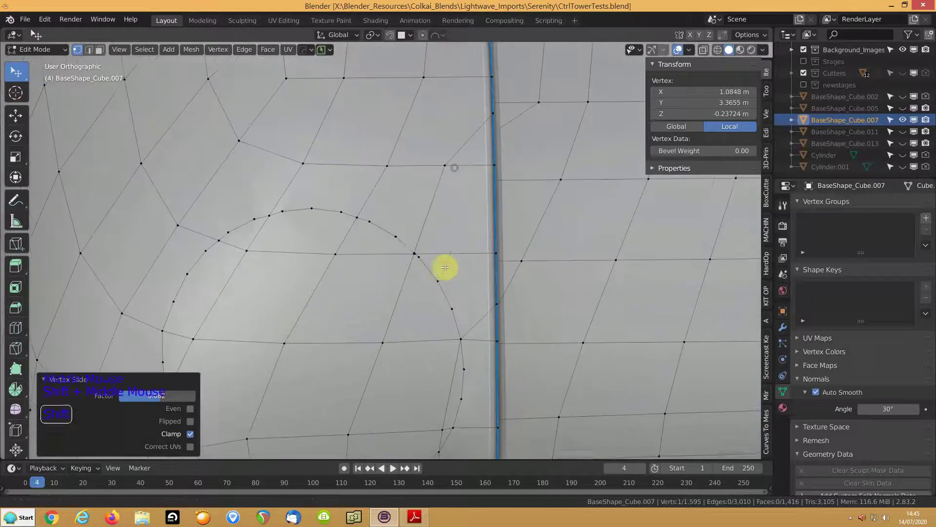
scroll(424, 238, "up", 5)
left_click(450, 255)
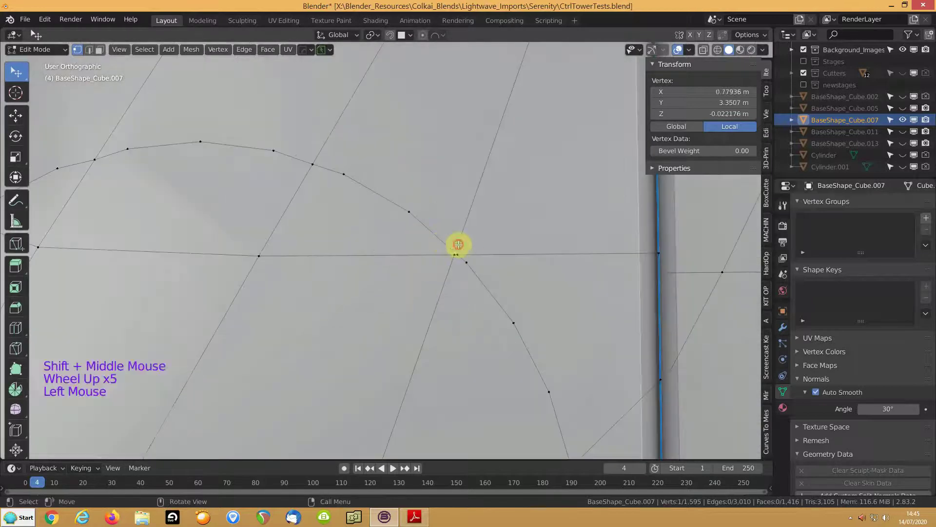
left_click(465, 266, "shift")
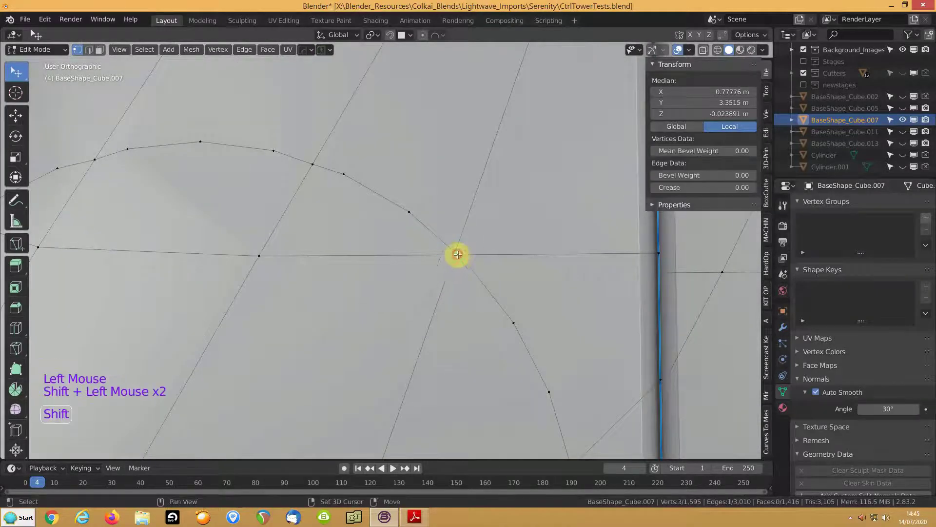
left_click(457, 257, "shift")
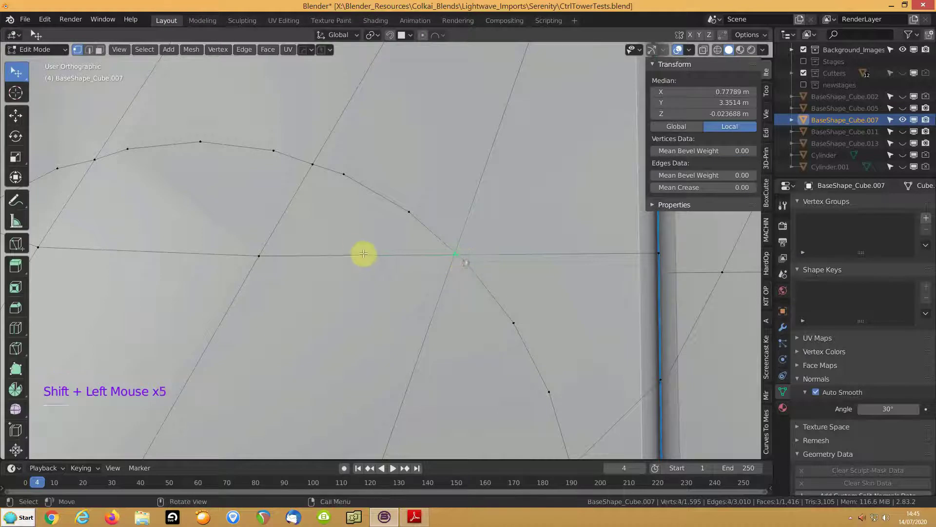
key("m")
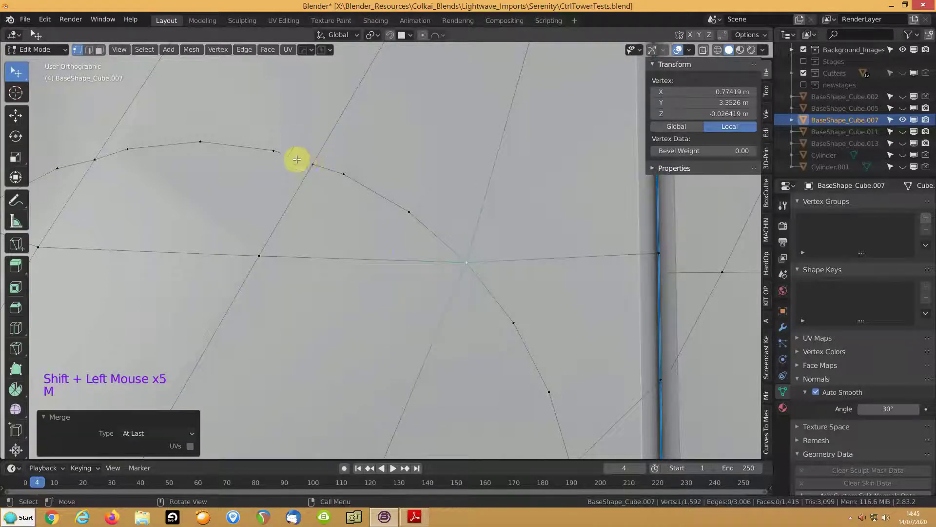
- Merge the grid crossing vertex right of the circle's top into the adjacent rim vertex, using At Last
left_click(312, 164)
left_click(273, 151, "shift")
key("m")
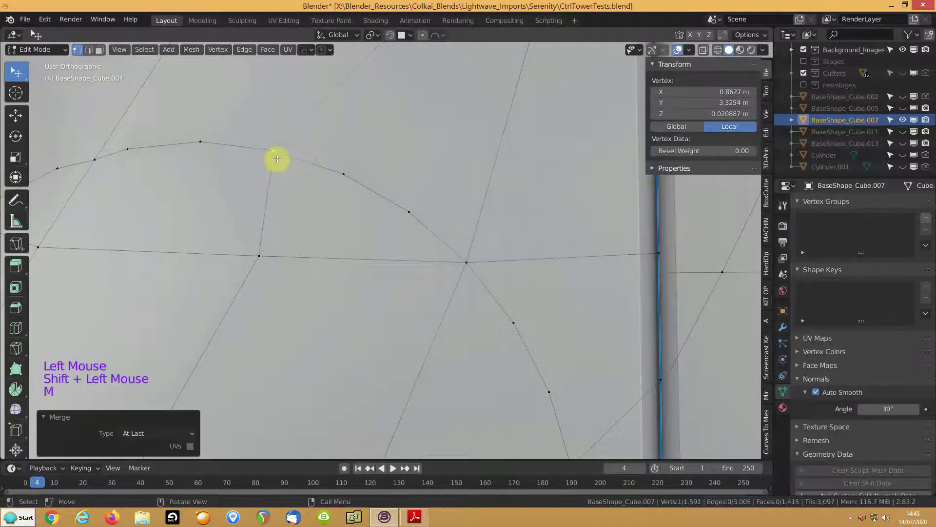
- Slide the grid vertex above the merged top rim vertex sideways along its edge by a factor of 0.186
scroll(277, 159, "down", 3)
middle_click_drag(317, 180, 430, 159, "shift")
left_click(448, 169)
key("g")
key("g")
left_click(425, 164)
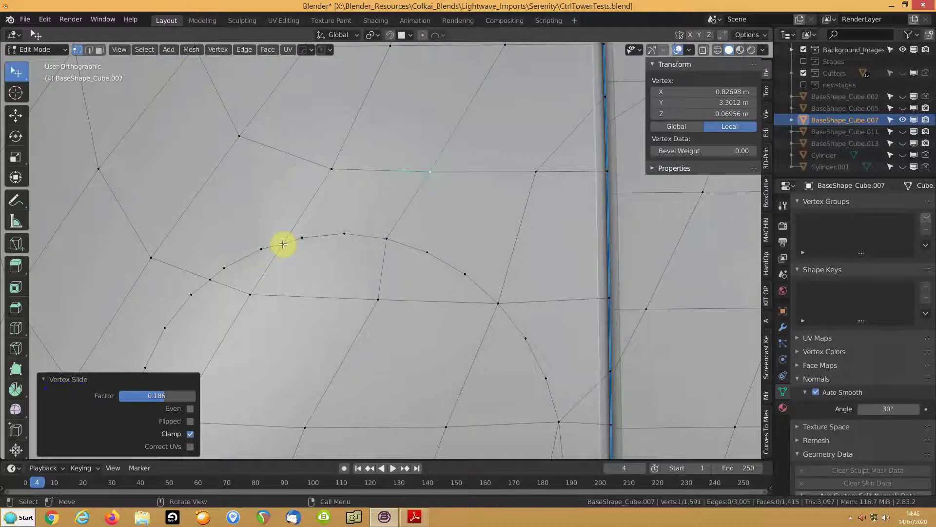
- Slide the neighbouring grid vertex above the circle's upper-left rim outward along its horizontal grid edge
middle_click_drag(282, 242, 316, 234)
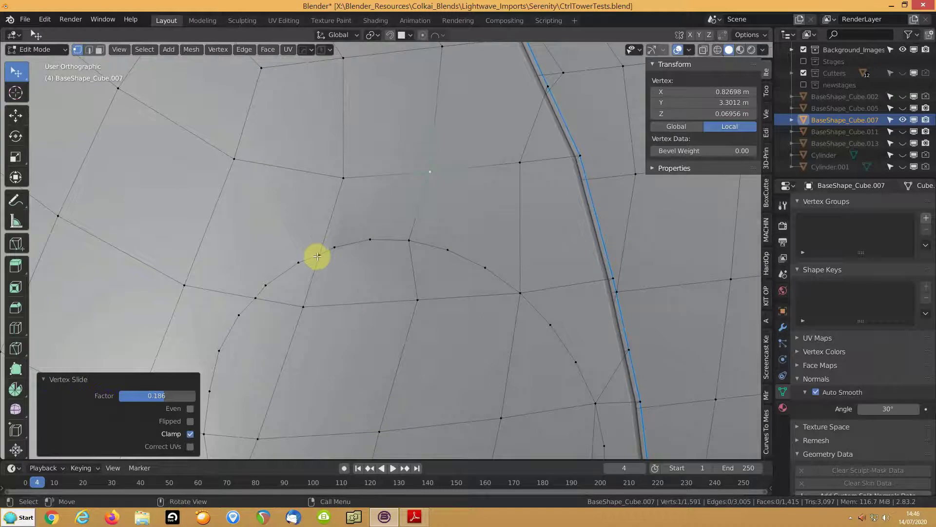
left_click(335, 176)
key("g")
key("g")
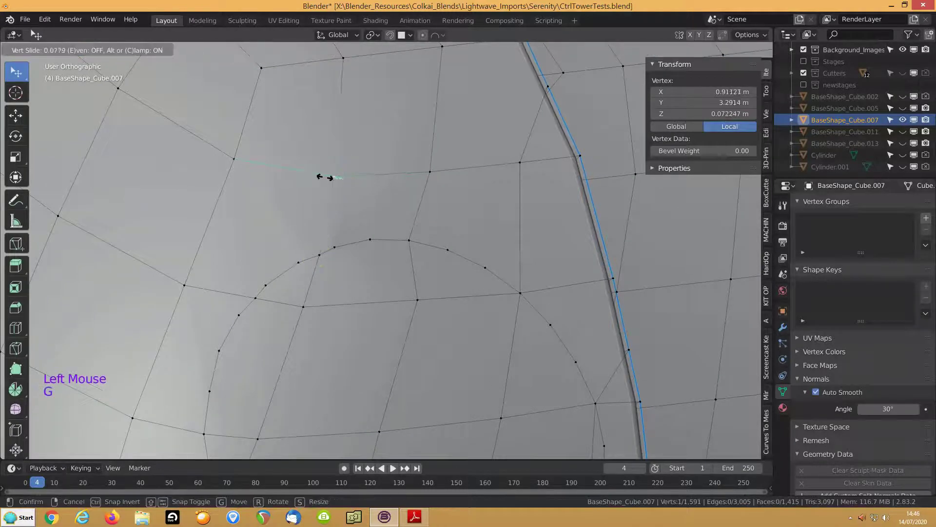
left_click(322, 176)
- Merge the grid crossing vertex left of the circle's top into the adjacent rim vertex, using At Last
left_click(315, 258)
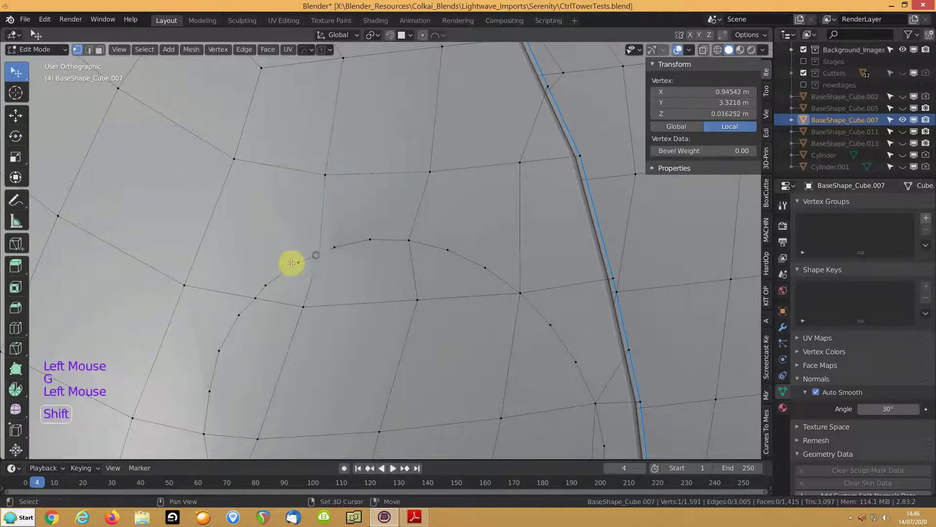
left_click(292, 261, "shift")
key("m")
left_click(282, 247)
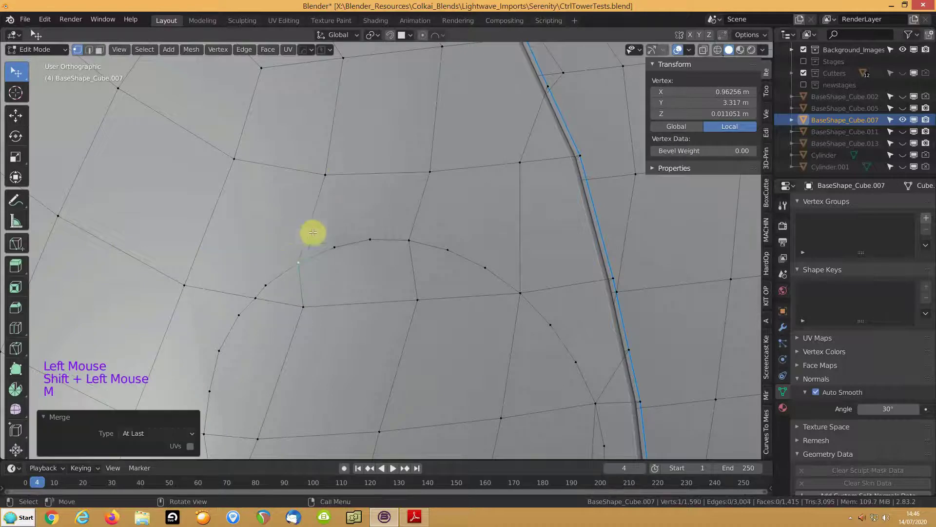
- Merge the close vertex pair farther down the circle's upper-left rim at last
scroll(304, 227, "down", 3)
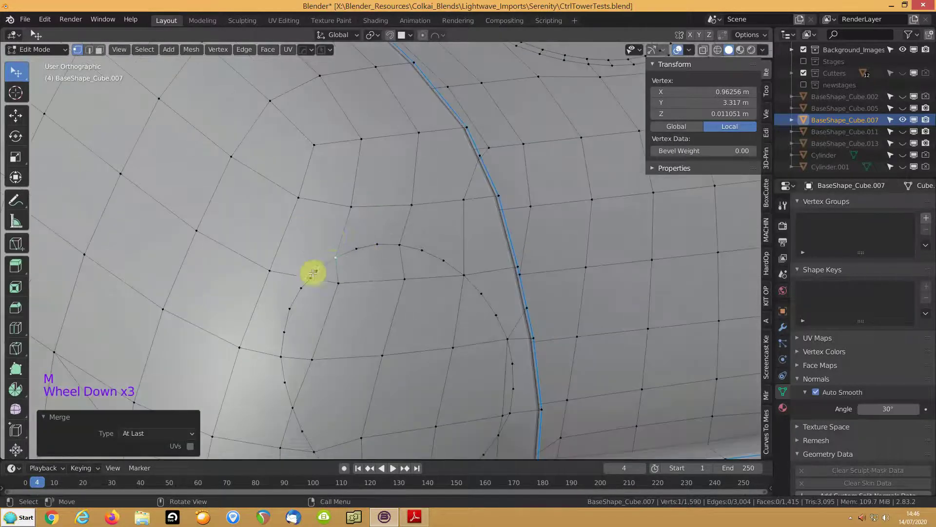
scroll(288, 284, "up", 4)
left_click(229, 298)
left_click(234, 291, "shift")
key("m")
left_click(226, 273)
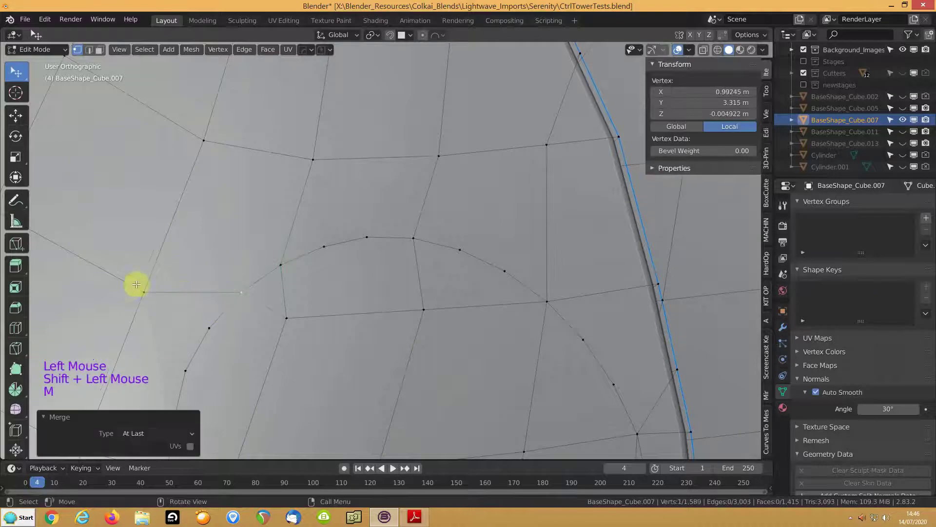
- Slide the grid vertex outside the upper-left rim slightly upward along its grid edge
left_click(143, 294)
key("g")
key("g")
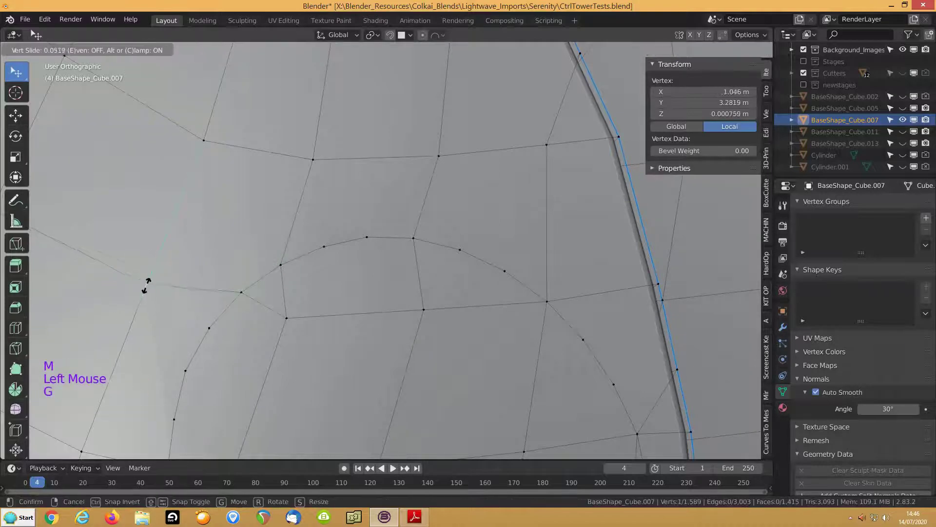
left_click(146, 280)
- Slide the grid vertex outside the circle's lower-left rim down its edge by 0.149, and across by 0.066
scroll(419, 277, "down", 7)
middle_click_drag(424, 276, 78, 223, "shift")
middle_click_drag(466, 240, 101, 172)
middle_click_drag(328, 205, 391, 205)
left_click(388, 304)
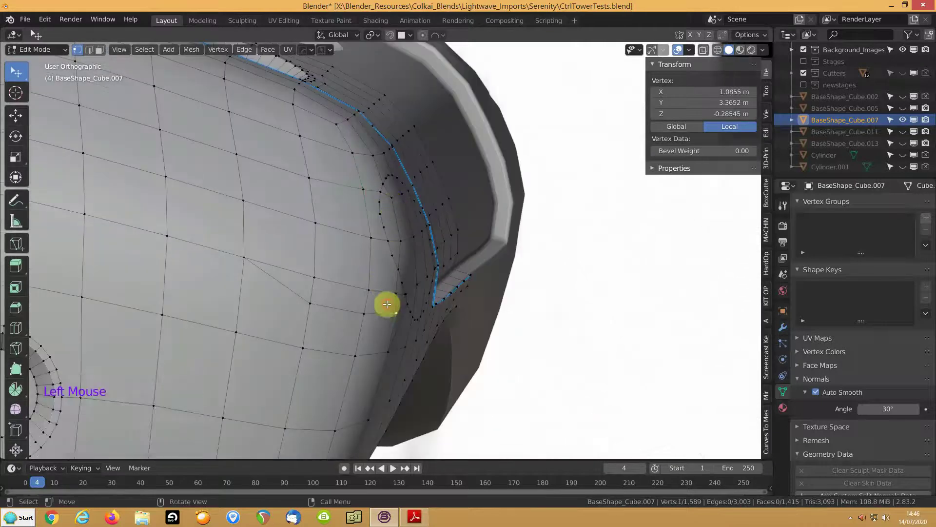
key("g")
key("g")
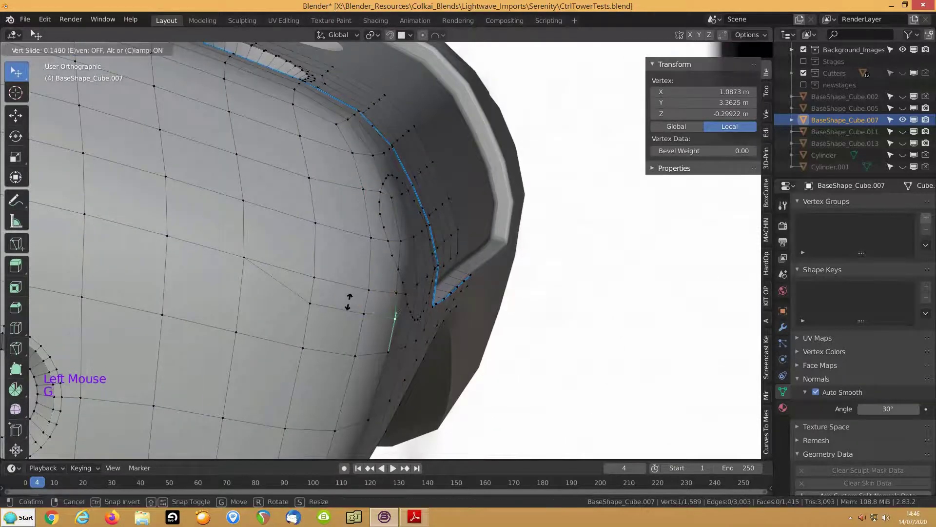
left_click(348, 301)
key("g")
key("g")
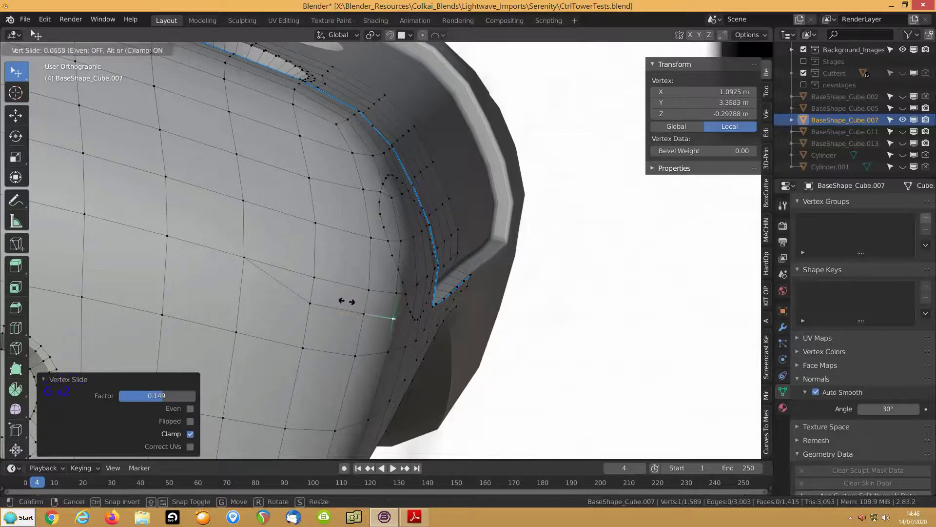
left_click(347, 301)
- Select all the faces inside the new nose circle with circle select
middle_click_drag(357, 296, 324, 297)
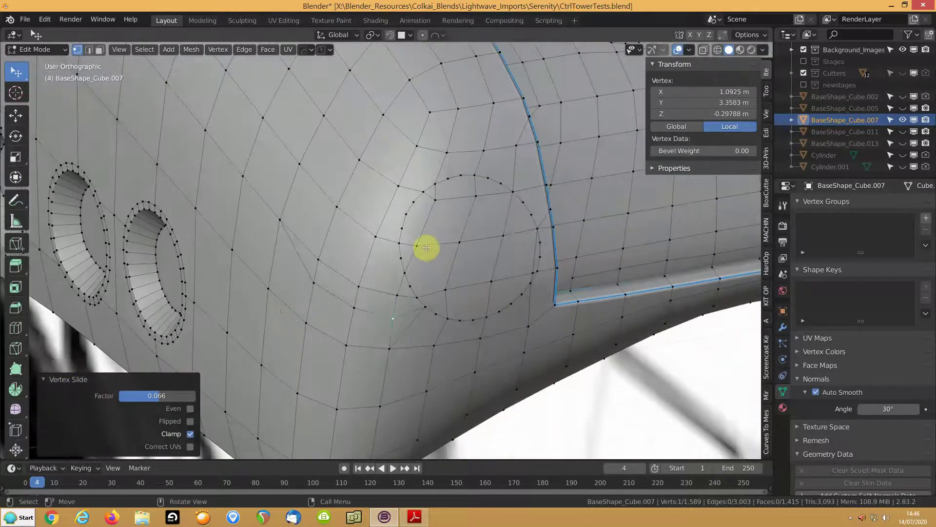
key("3")
left_click(430, 219)
key("c")
mouse_move(430, 214)
left_mouse_down()
mouse_move(441, 201)
mouse_move(493, 203)
mouse_move(524, 245)
mouse_move(522, 268)
left_mouse_up()
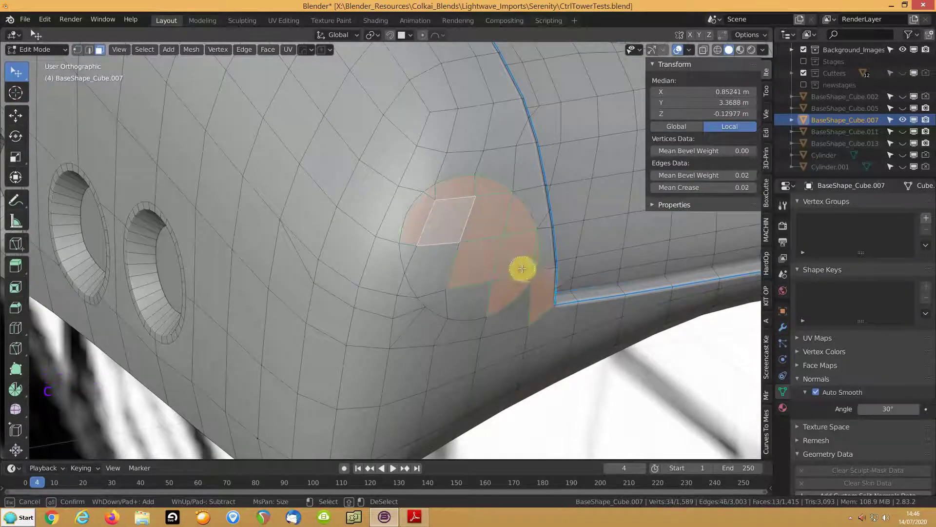
left_click(483, 283)
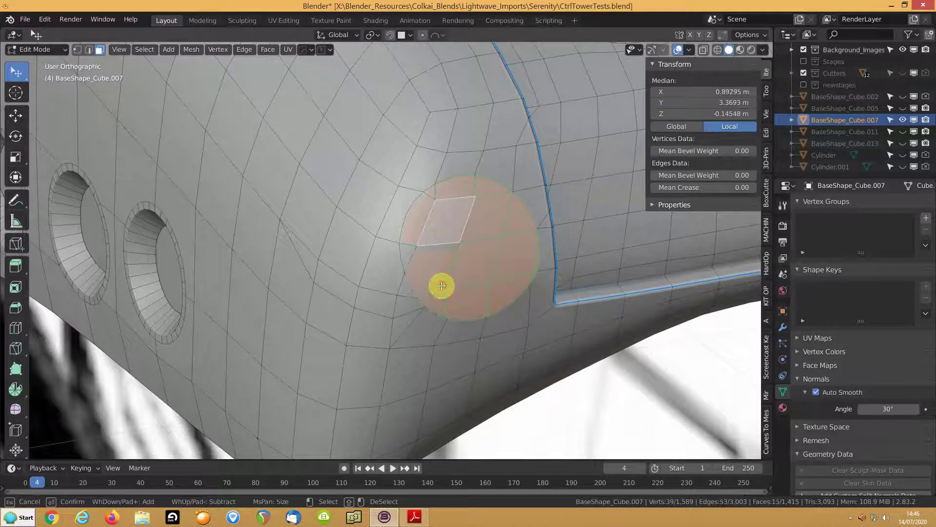
left_click(458, 242)
- Try to inset the selected faces inside the nose circle as one region
middle_click_drag(458, 243, 208, 259)
key("i")
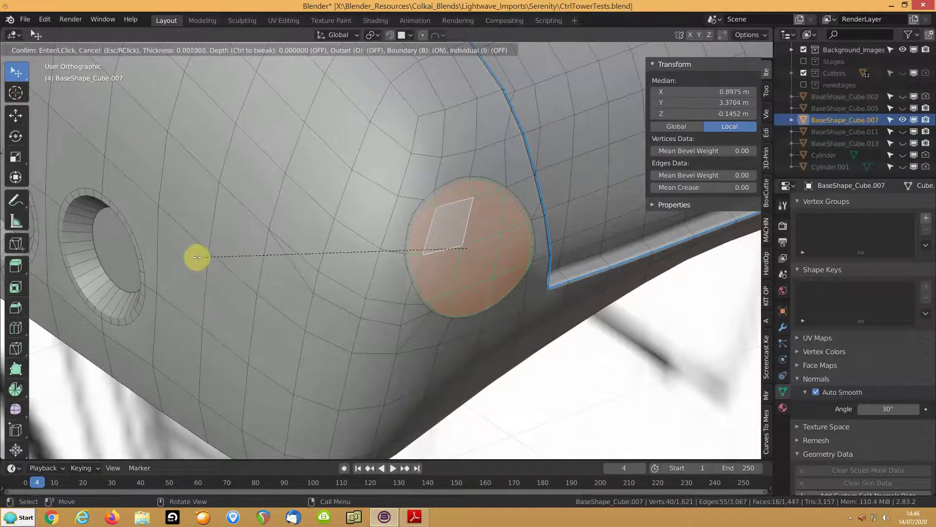
left_click(196, 257)
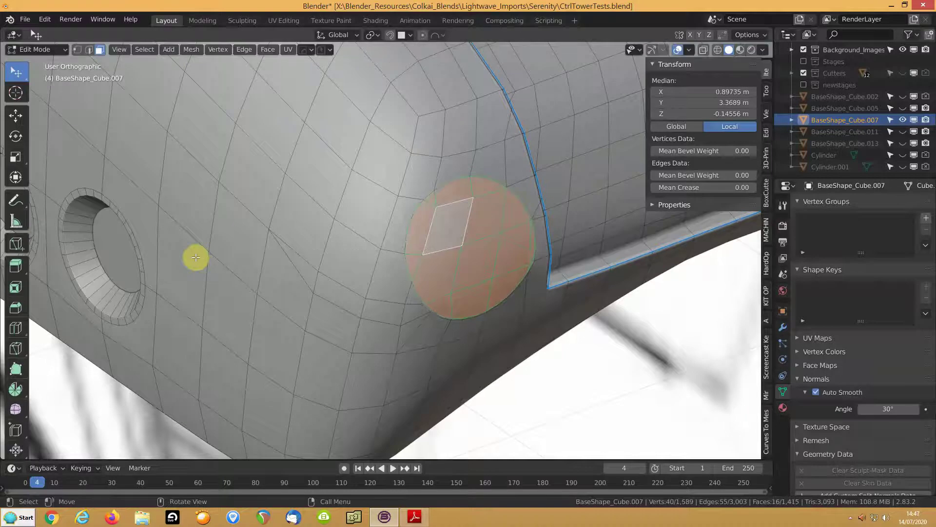
- Try merging the circle's selected faces into a single face and insetting it, and undo the merge
key("f")
key("i")
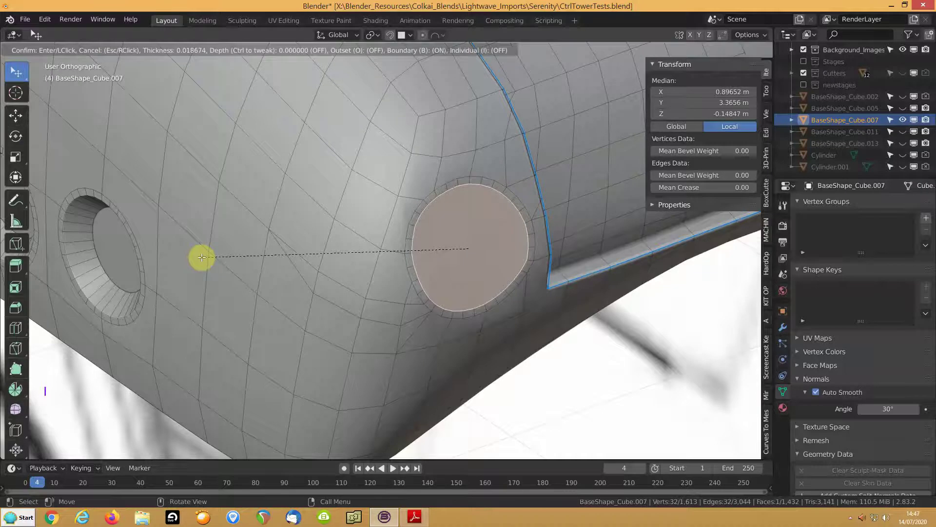
key("ctrl")
right_click(200, 257)
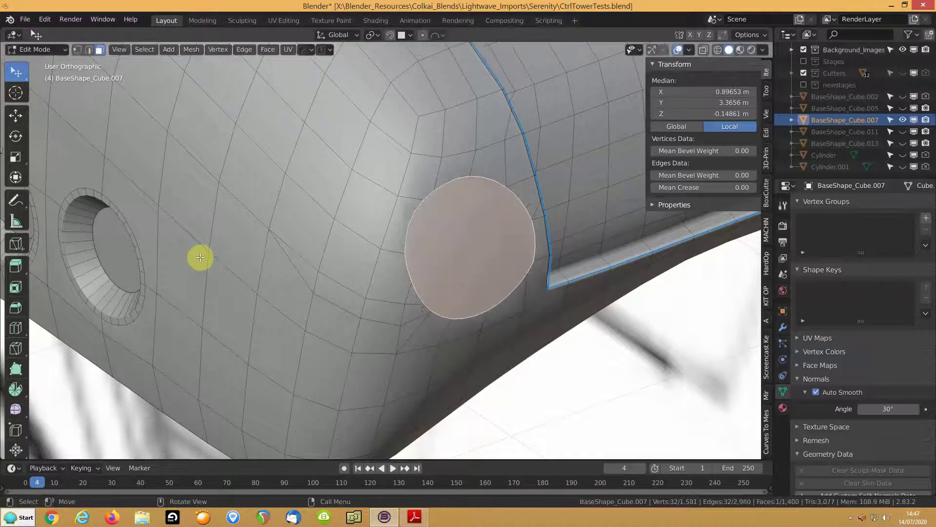
key("ctrl+z")
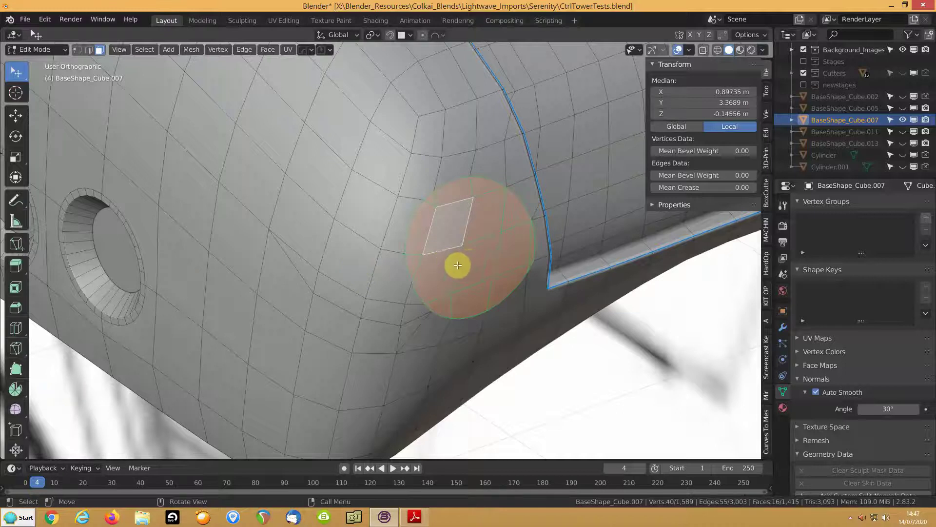
- Slide the grid vertex just inside the circle's lower-right rim inward along its edge by a factor of 0.404
key("1")
left_click(523, 257)
key("g")
key("g")
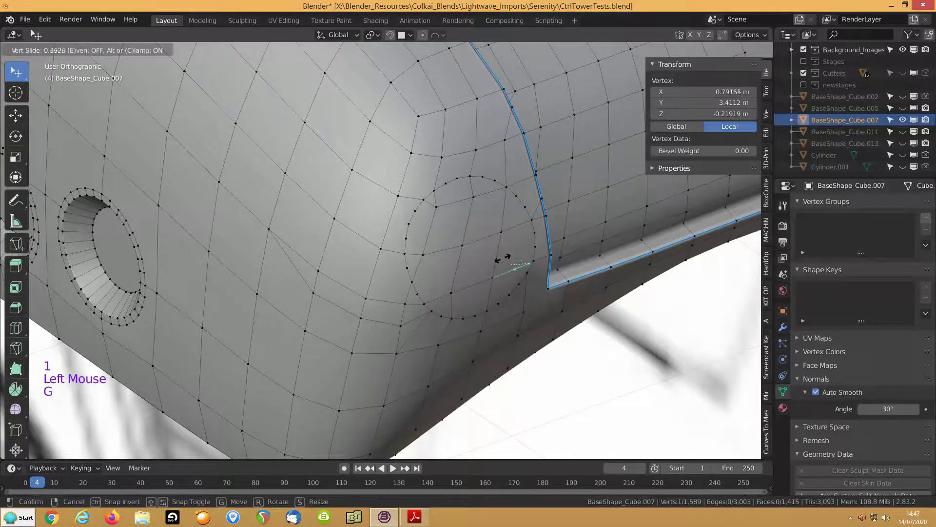
left_click(501, 259)
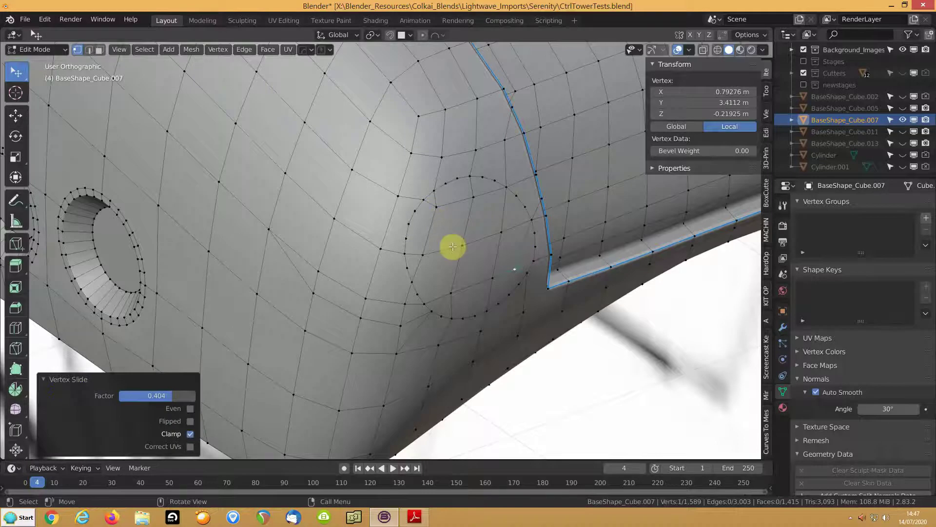
- Select all the faces inside the circular outline at the body's corner and inset them by 0.0233 m
key("3")
left_click(459, 226)
key("c")
mouse_move(483, 263)
left_mouse_down()
mouse_move(501, 271)
mouse_move(504, 253)
mouse_move(481, 198)
mouse_move(445, 209)
mouse_move(451, 286)
left_mouse_up()
right_click(435, 244)
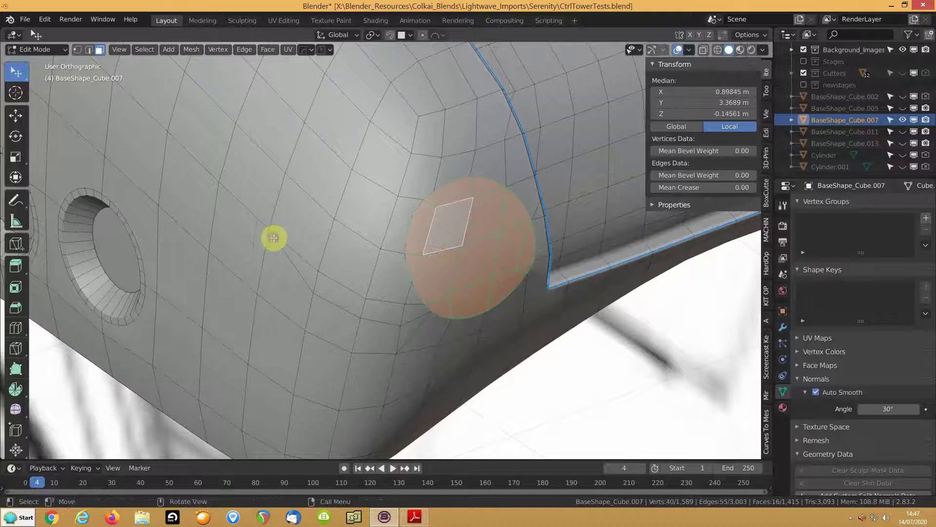
key("i")
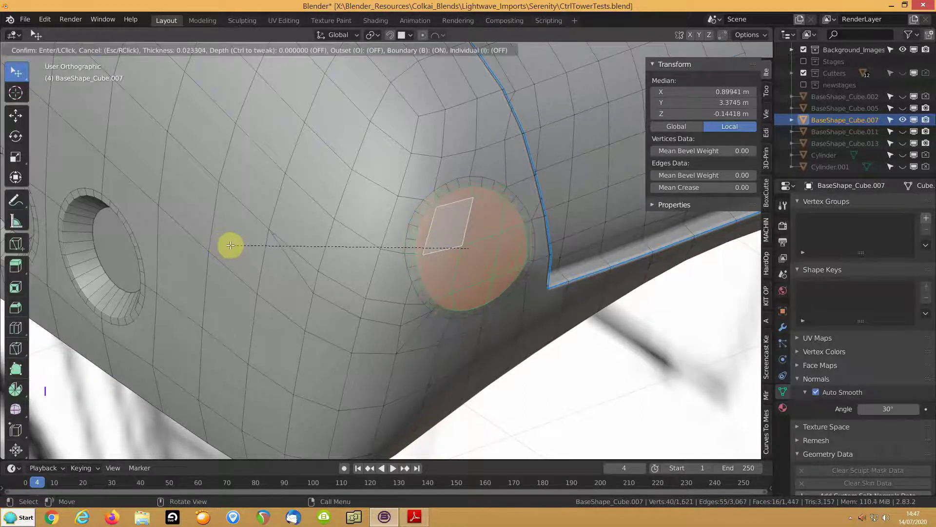
left_click(230, 245)
middle_click_drag(338, 229, 361, 219)
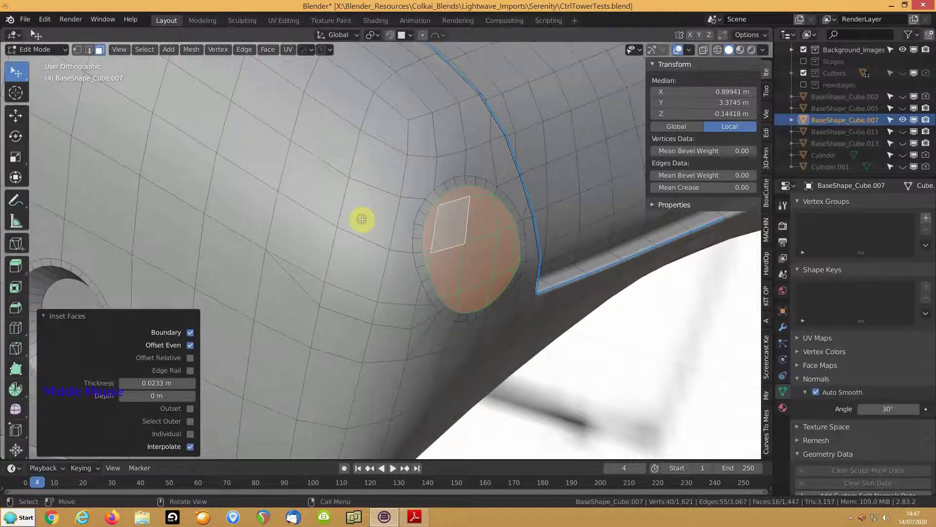
- Inset the circular faces with depth only to form a recess and merge its floor into a single face
key("i")
key("ctrl")
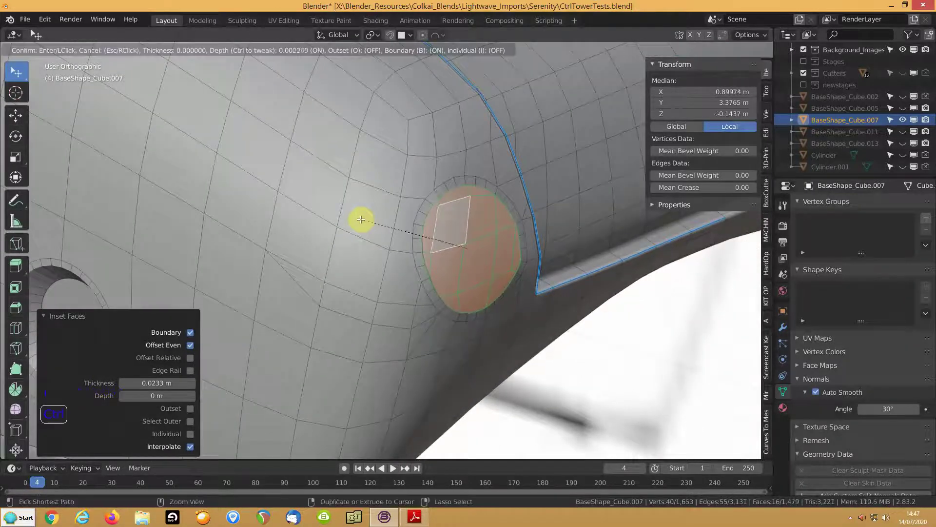
left_click(390, 219, "ctrl")
key("f")
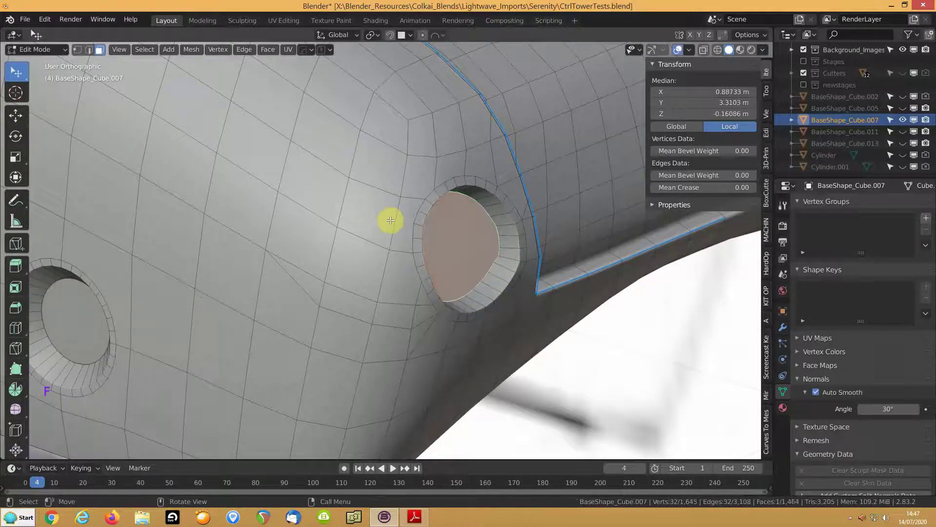
- Flatten the recess floor and make it a regular circle with LoopTools, and save the file
right_click(390, 220)
mouse_move(373, 199)
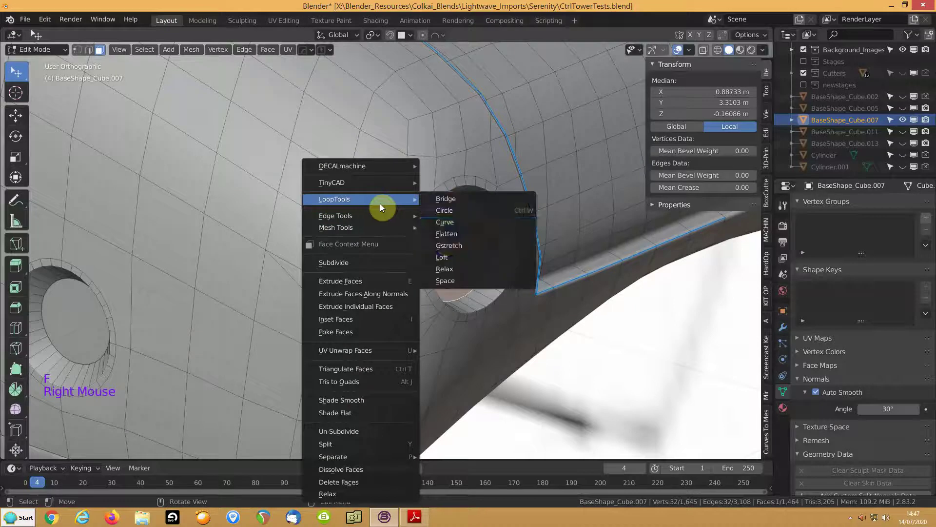
left_click(445, 238)
right_click(255, 229)
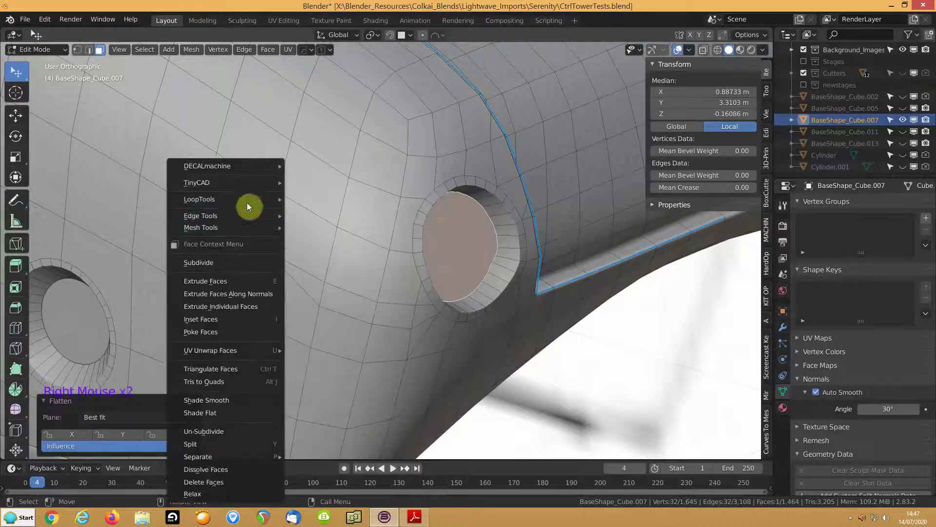
mouse_move(257, 205)
left_click(309, 210)
key("ctrl+s")
- Select the edge beside the corner recess's rim and move it about -0.001 m in X and 0.0003 m in Y
middle_click_drag(318, 211, 224, 241)
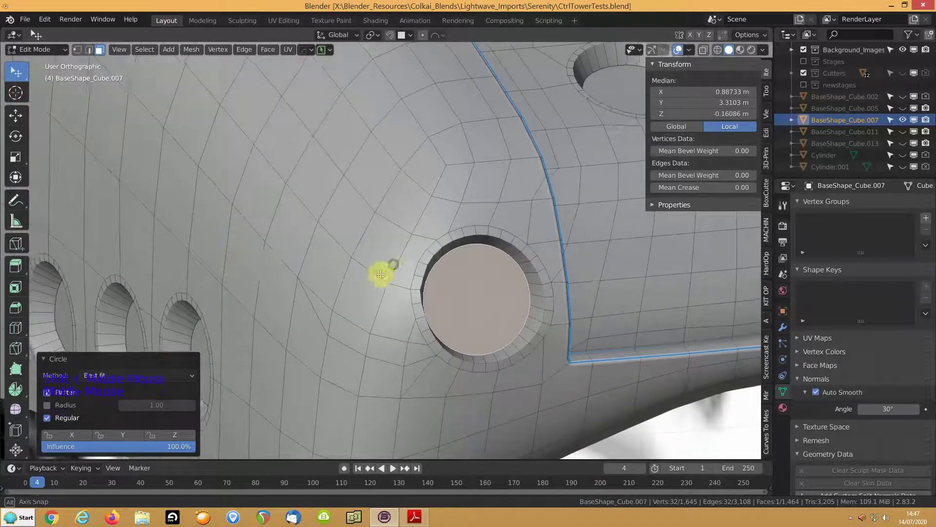
middle_click_drag(393, 265, 359, 276)
left_click(414, 287)
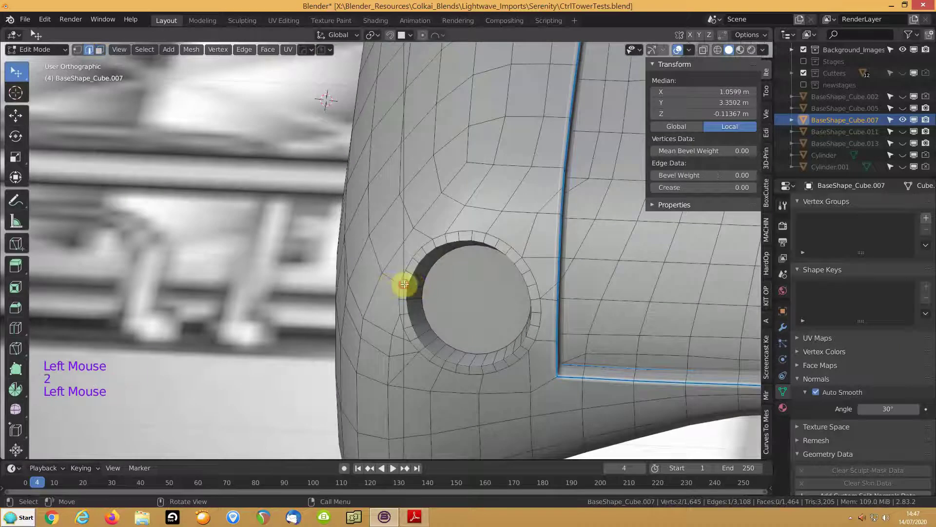
middle_click_drag(349, 279, 375, 270)
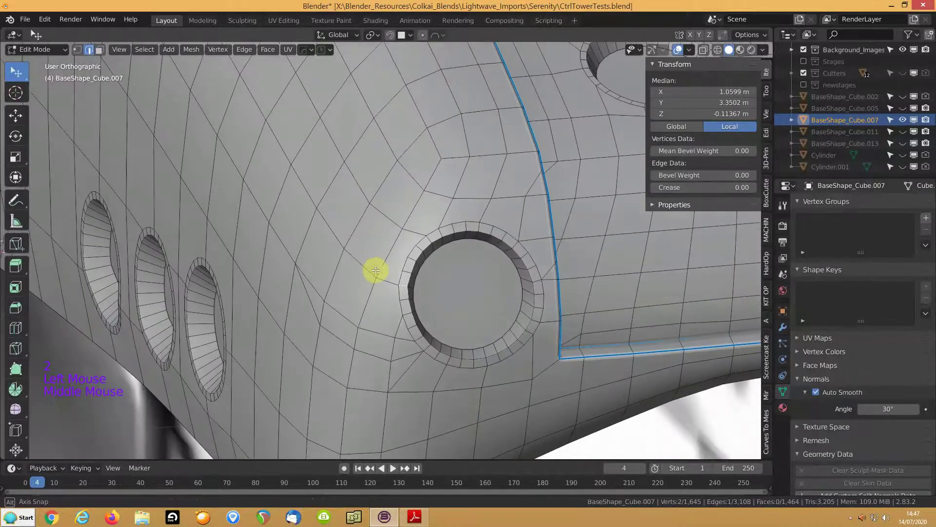
key("g")
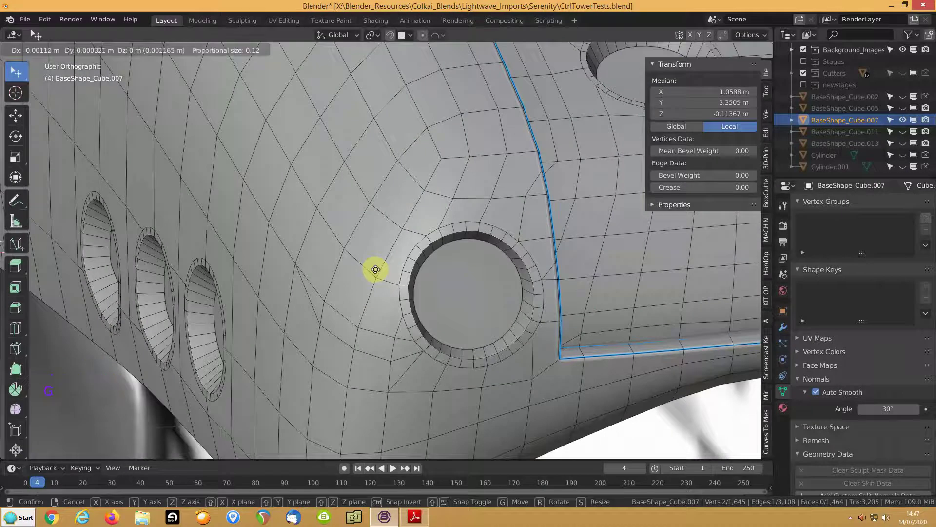
left_click(375, 270)
middle_click_drag(376, 268, 414, 267)
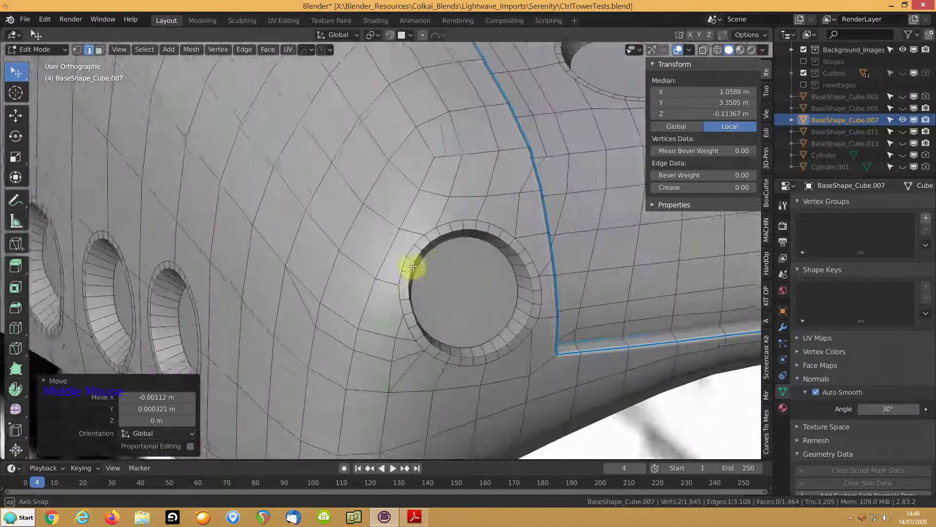
- Inspect the corner recess and the surrounding body surface from several angles
scroll(430, 260, "down", 4)
middle_click_drag(547, 259, 324, 248, "shift")
middle_click_drag(267, 257, 268, 309, "shift")
middle_click_drag(205, 264, 330, 268)
scroll(386, 293, "up", 4)
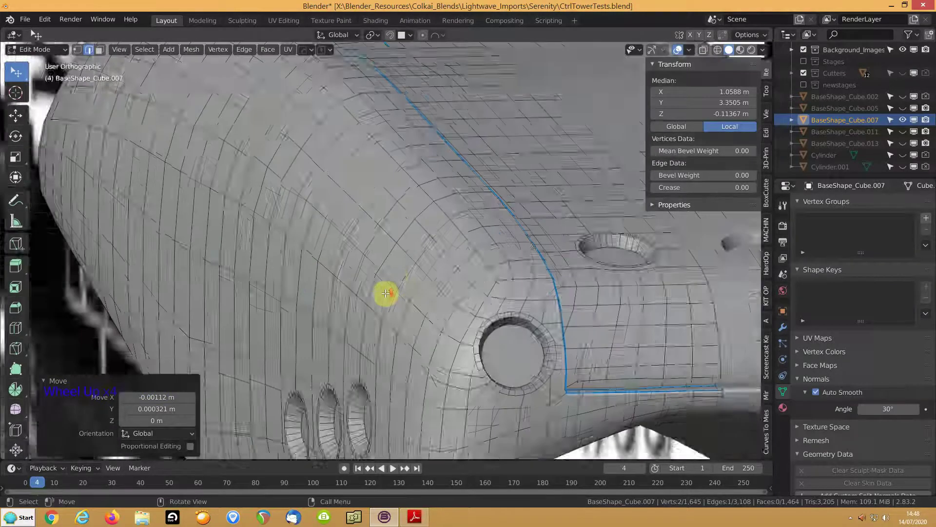
scroll(441, 309, "down", 3)
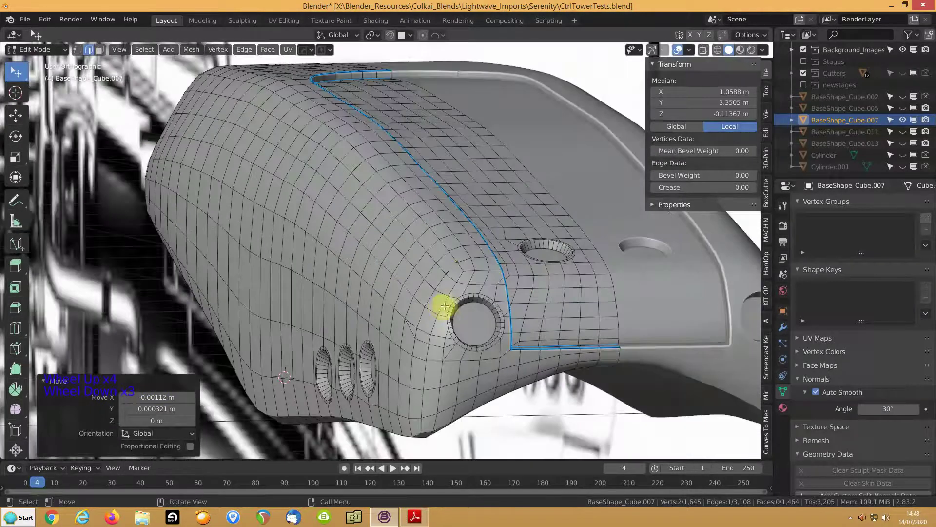
middle_click_drag(454, 304, 418, 315)
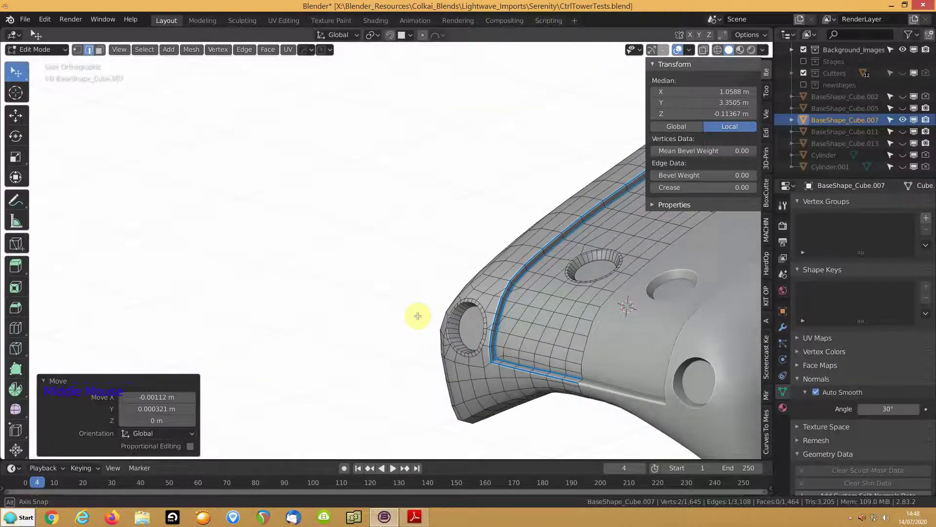
middle_click_drag(418, 316, 508, 328)
scroll(423, 312, "up", 2)
scroll(477, 307, "down", 6)
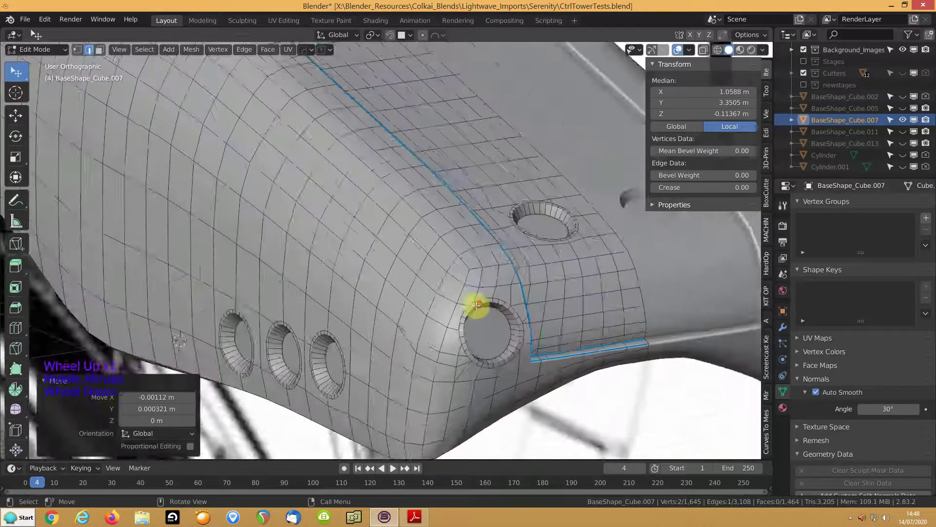
- Return to Object Mode and save the file
key("Tab")
middle_click_drag(342, 254, 382, 268)
key("ctrl+s")
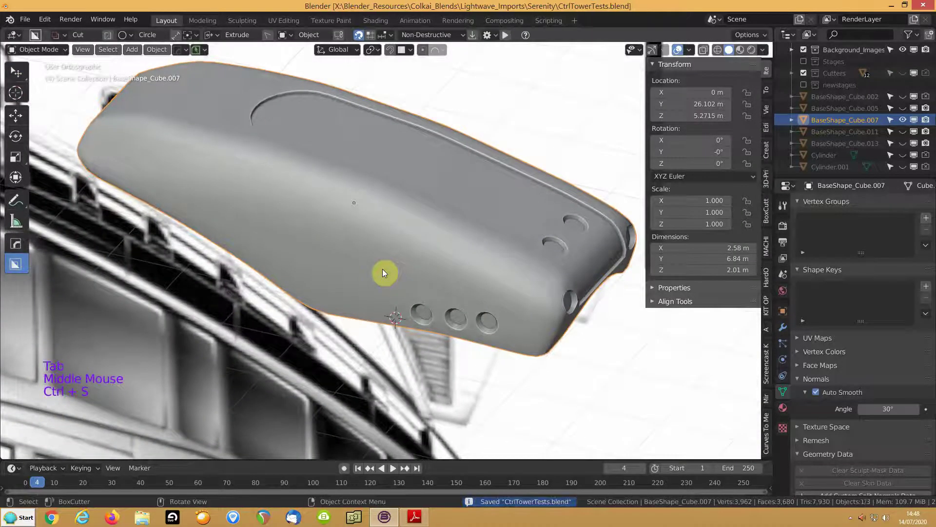
- Duplicate the body in place and move the copy to the newstages collection
key("shift+d")
key("m")
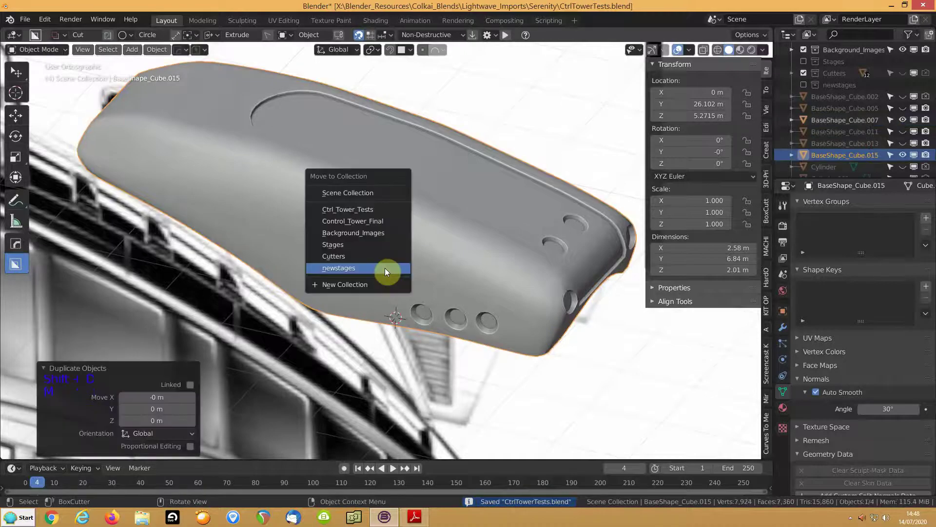
left_click(385, 268)
- Place the 3D cursor on the top panel near its rounded end, add a cube there and scale it to 0.138
middle_click_drag(405, 239, 353, 297, "shift")
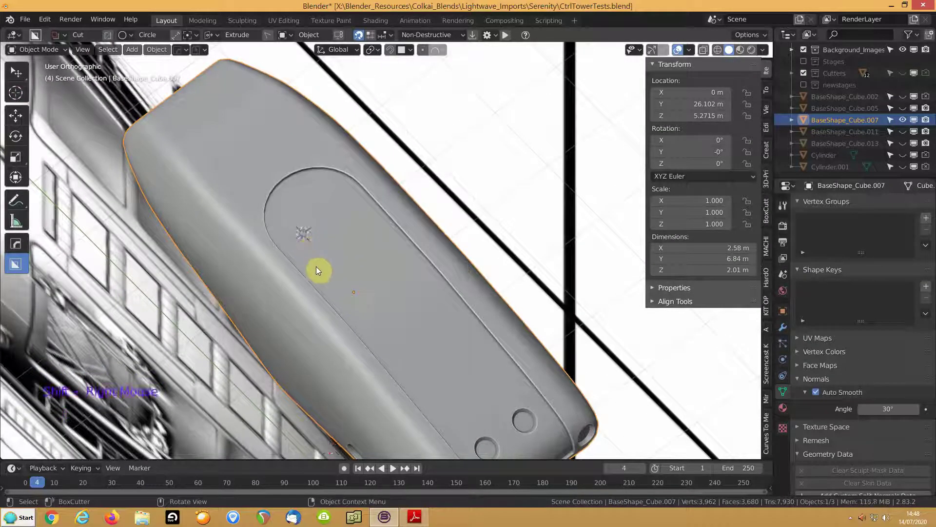
key("shift+a")
mouse_move(322, 267)
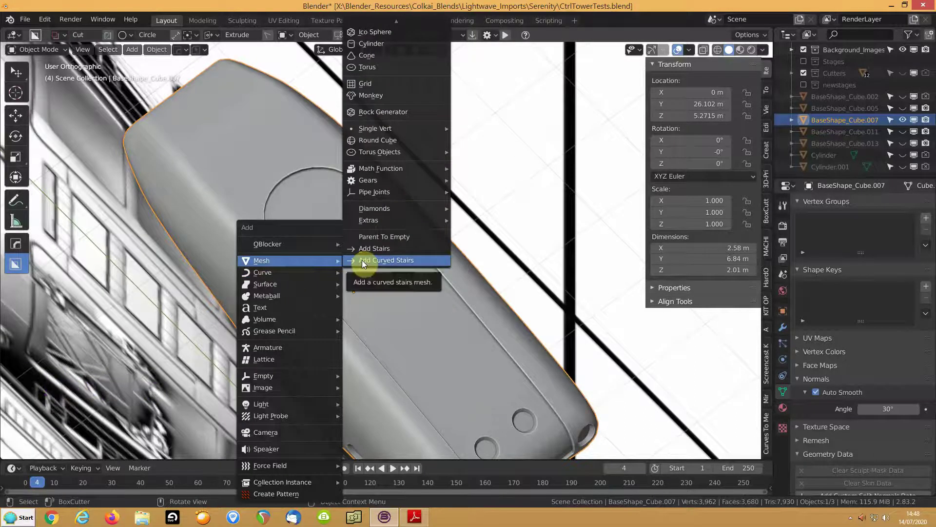
scroll(362, 233, "up", 5)
left_click(365, 69)
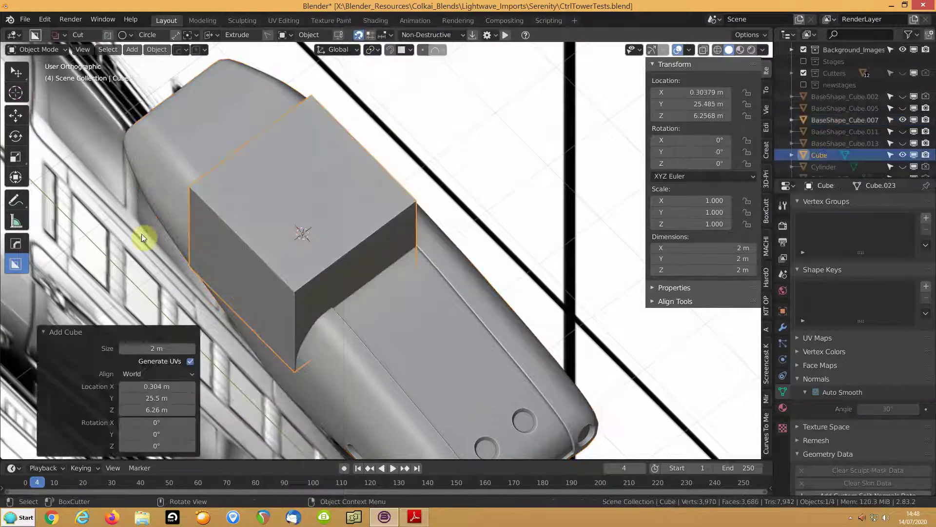
key("s")
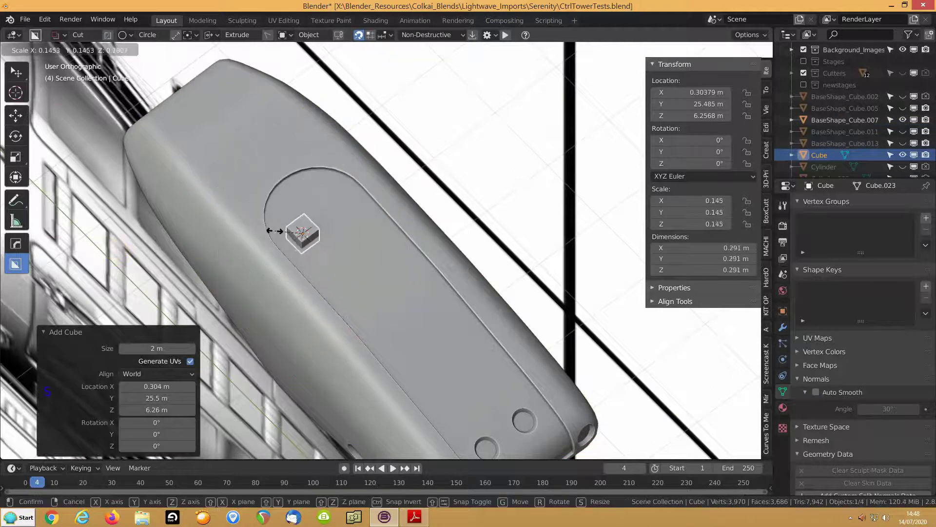
left_click(276, 230)
- In wireframe top view, move the cube about 0.042 m in X and 0.029 m in Y onto the rightmost reference rectangle
key("KP_7")
key("shift+z")
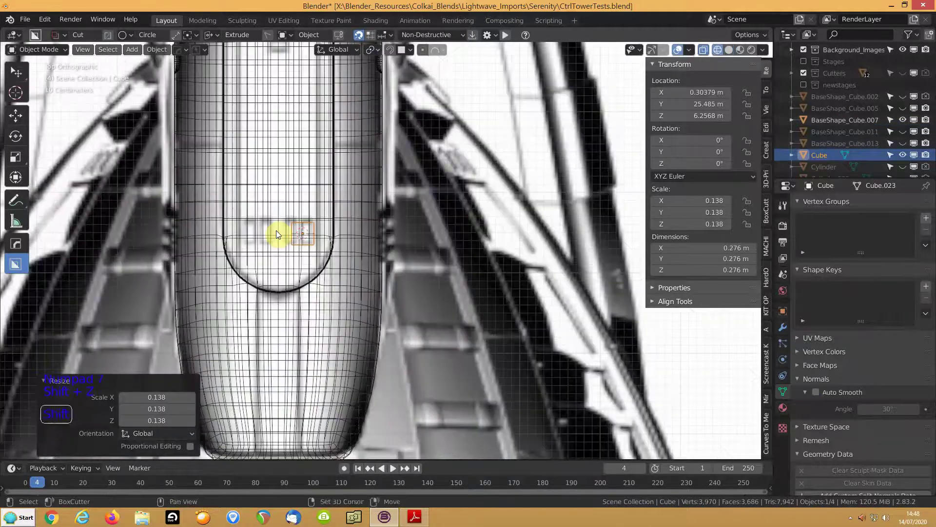
middle_click_drag(271, 239, 364, 223, "shift")
scroll(364, 222, "up", 7)
middle_click_drag(417, 186, 313, 272, "shift")
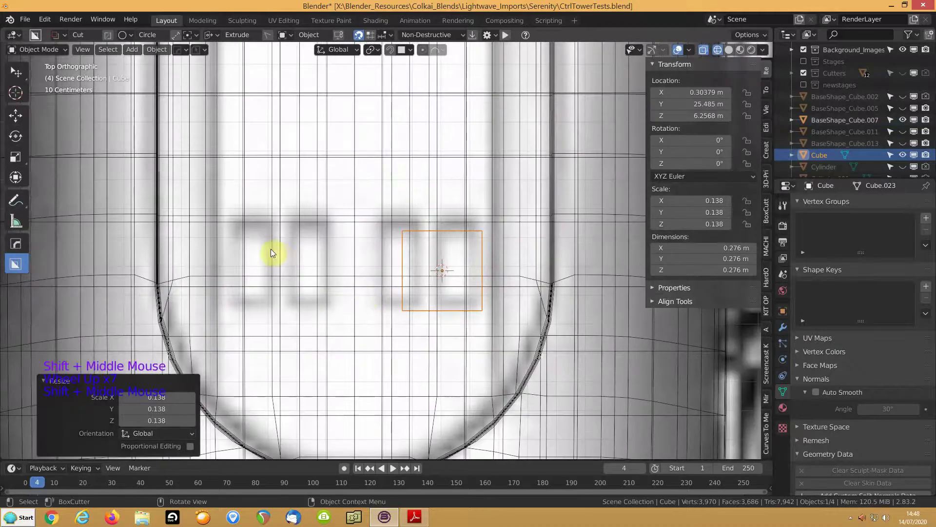
key("g")
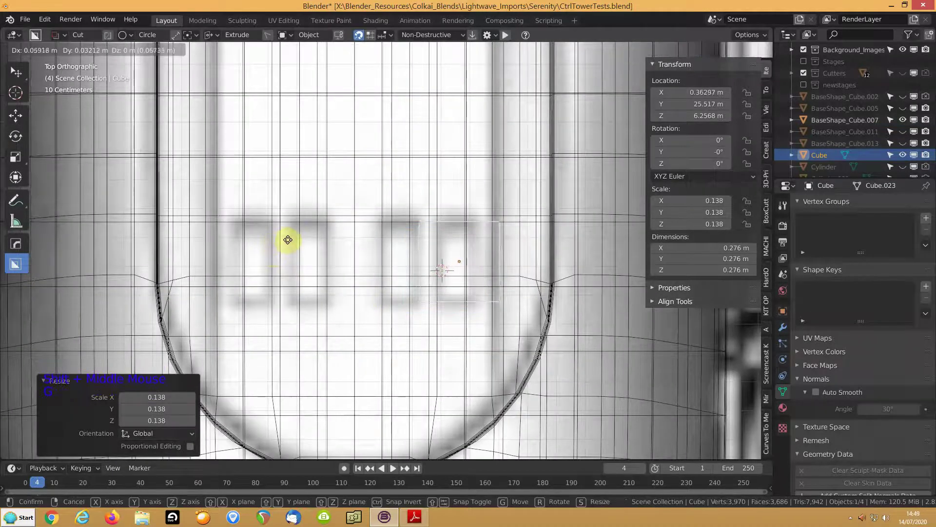
left_click(283, 240)
- Scale the cube by 0.432 along X to fit the reference rectangle and shift it about 0.003 m in X
key("s")
key("x")
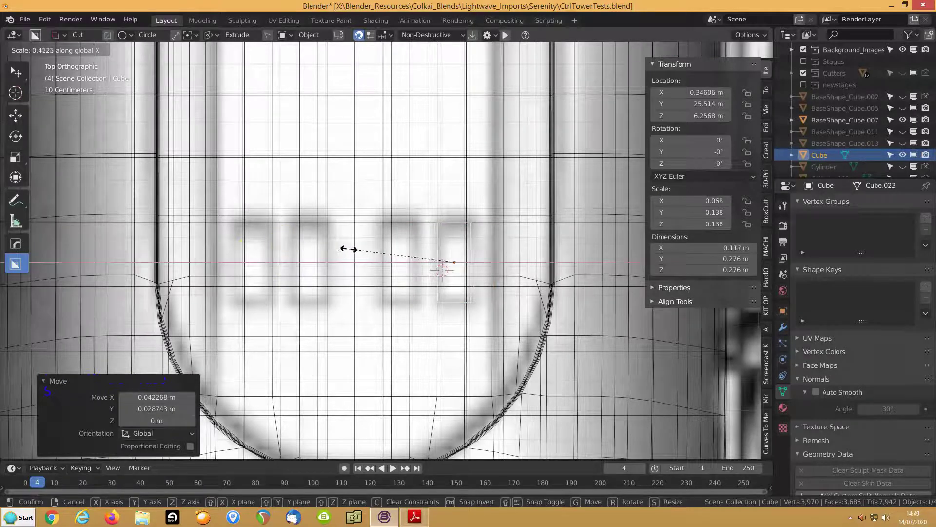
left_click(346, 249)
key("g")
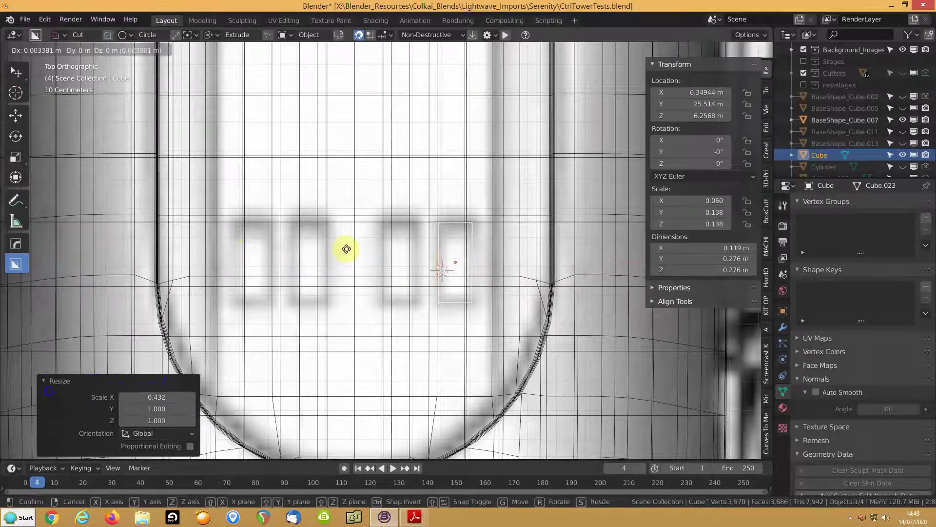
left_click(344, 250)
- Switch to solid shading and rotate the cube -5.16° around X to match the slope of the top panel
mouse_move(373, 268)
middle_mouse_down()
mouse_move(233, 187)
mouse_move(376, 224)
mouse_move(439, 252)
mouse_move(456, 238)
mouse_move(427, 237)
mouse_move(410, 253)
mouse_move(381, 226)
mouse_move(324, 209)
mouse_move(291, 226)
mouse_move(299, 241)
mouse_move(444, 241)
middle_mouse_up()
key("shift+z")
scroll(454, 280, "down", 2)
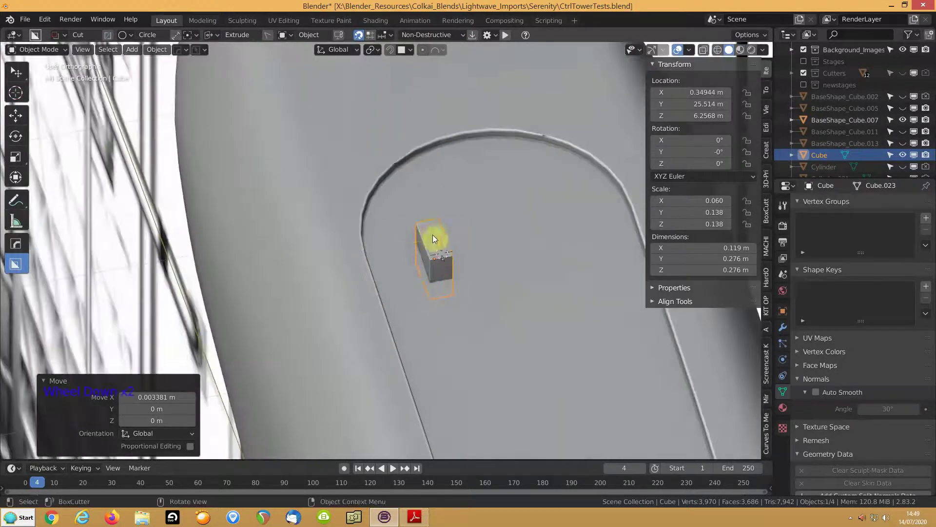
middle_click_drag(428, 258, 512, 224)
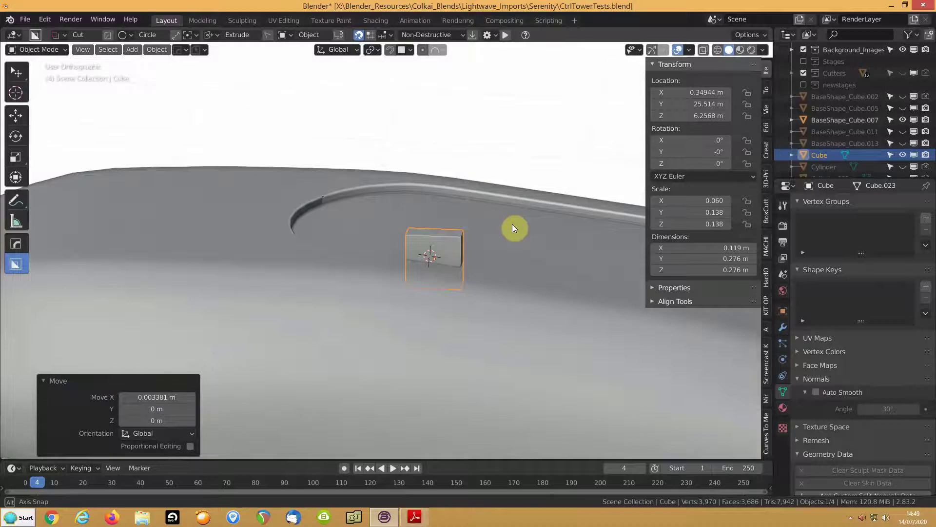
scroll(511, 224, "down", 2)
key("r")
key("x")
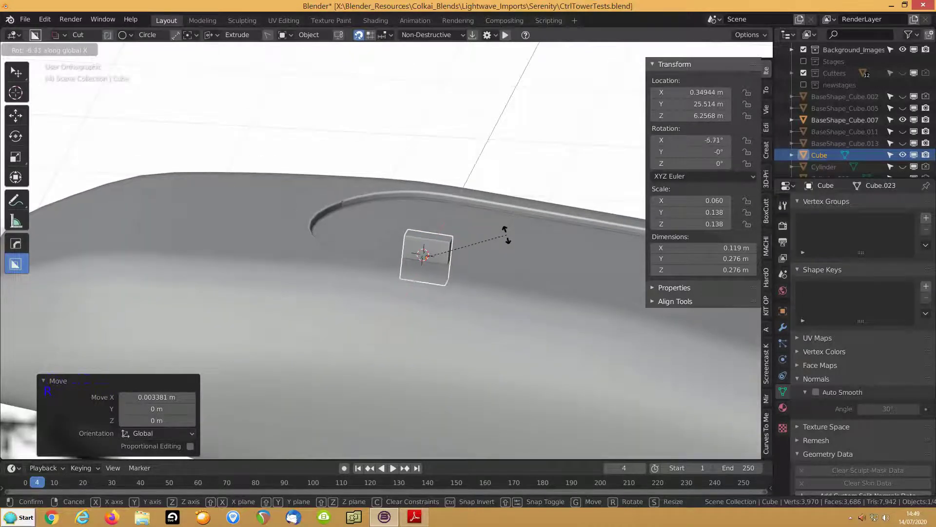
left_click(507, 233)
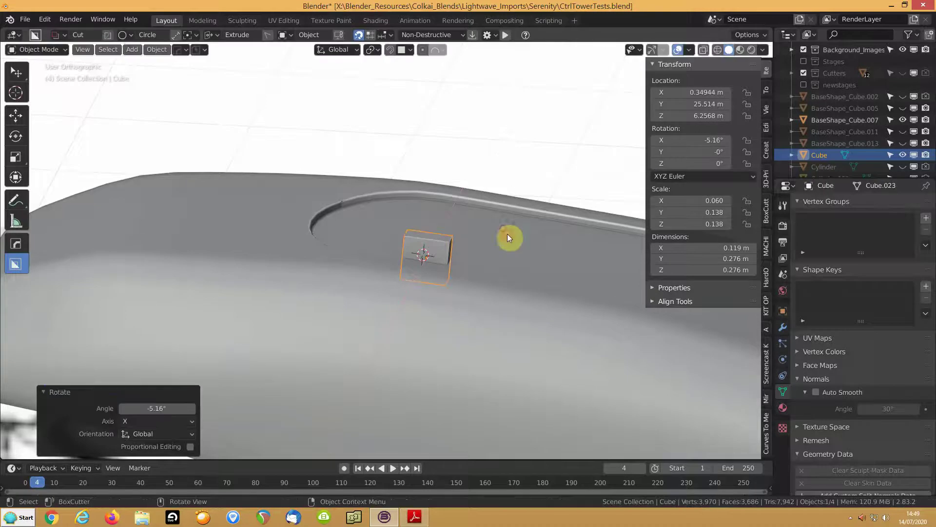
- Scale the block by 0.515 along its local Z axis to lower its height
middle_click_drag(511, 240, 373, 268)
key("s")
key("z")
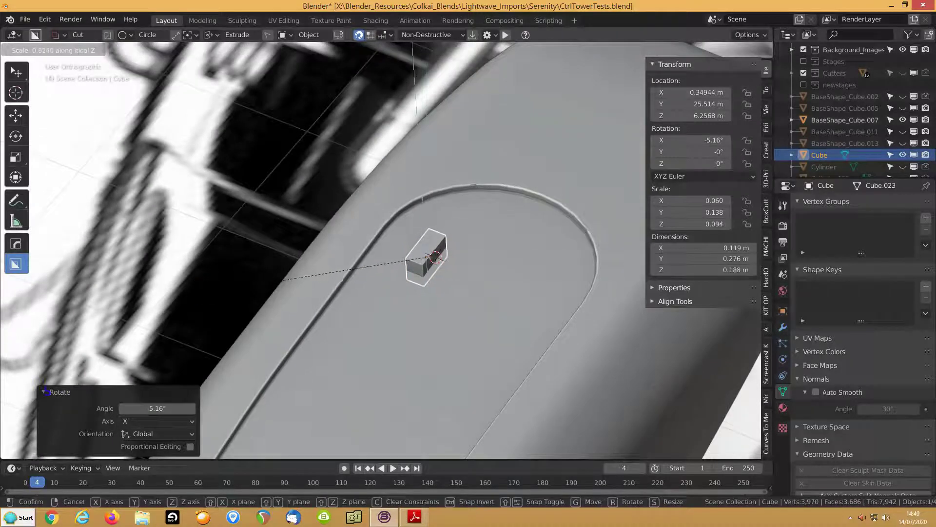
left_click(311, 278)
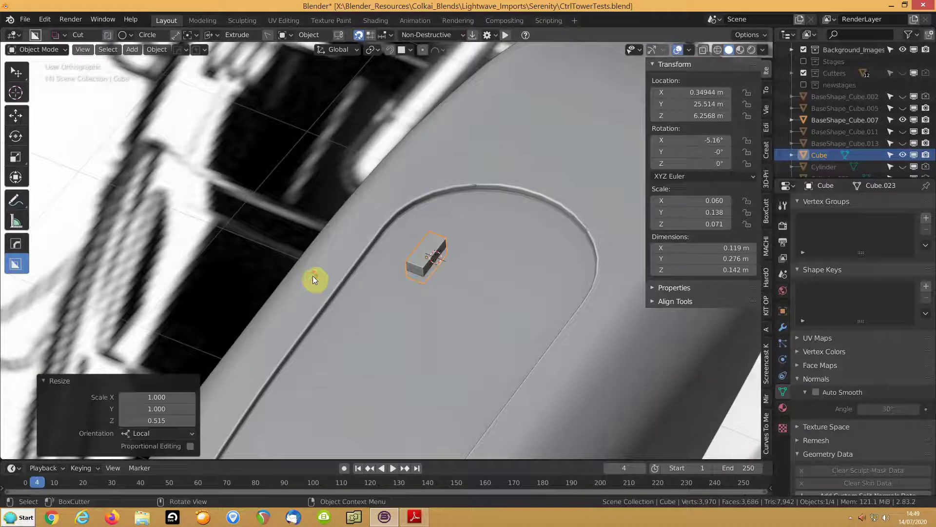
- Join the block to the body with a non-destructive Boolean union
middle_click_drag(338, 273, 366, 269)
scroll(385, 273, "down", 2)
left_click(528, 280, "shift")
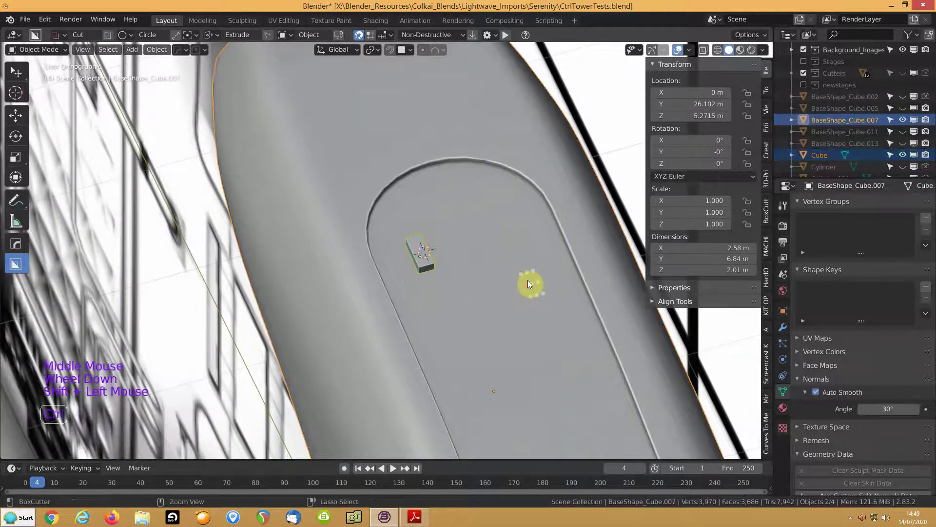
key("ctrl+KP_Add")
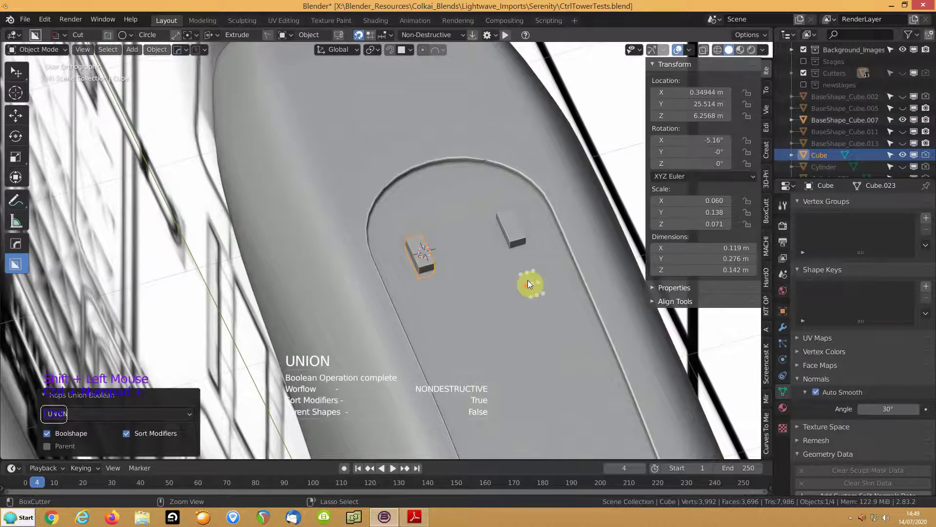
- Select the rectangular cube used for the Boolean union and hide it
middle_click_drag(406, 272, 433, 253)
left_click(420, 263)
left_click(419, 262)
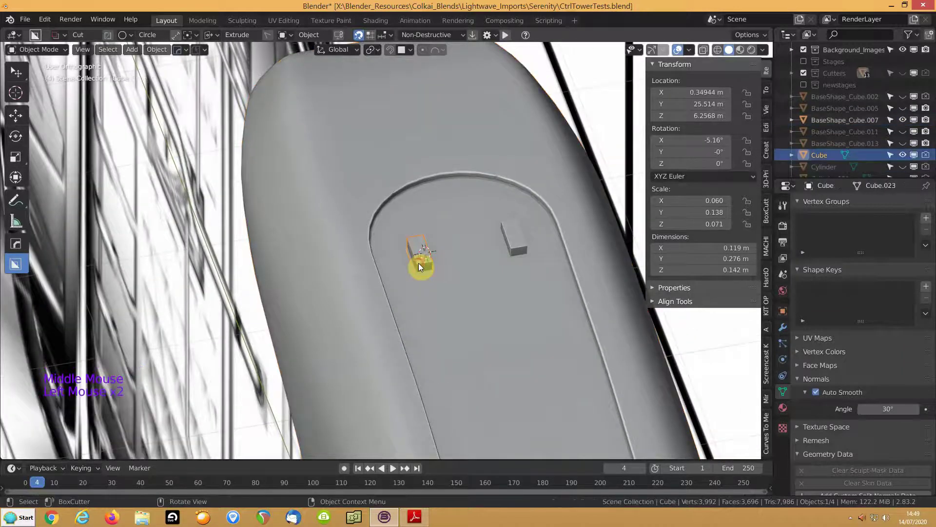
key("h")
- Set BoxCutter to the Box shape in a wireframe top view and make the tower body the active target
scroll(423, 264, "up", 3)
middle_click_drag(441, 259, 449, 256)
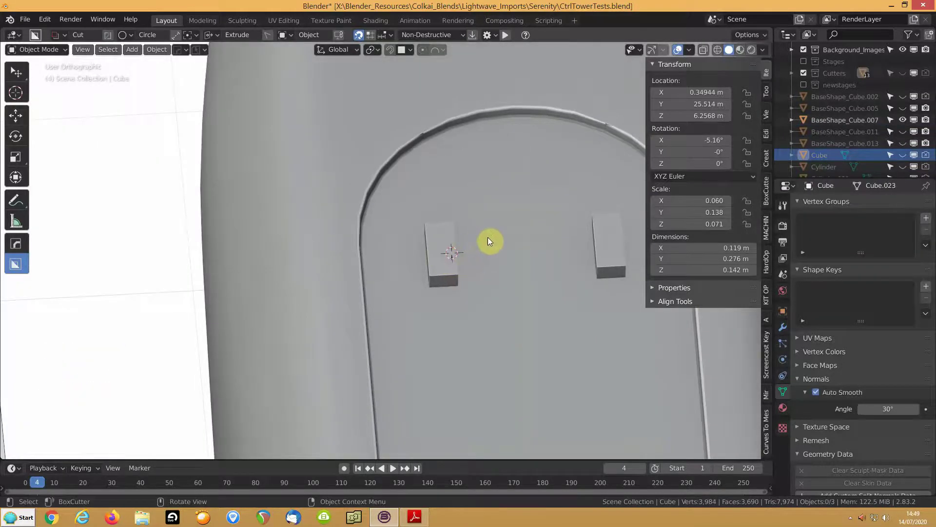
key("shift+z")
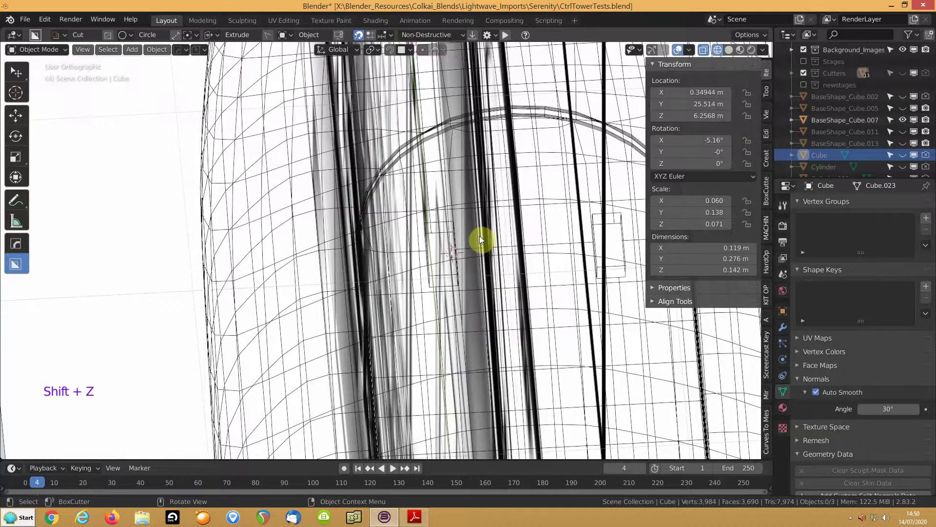
key("KP_7")
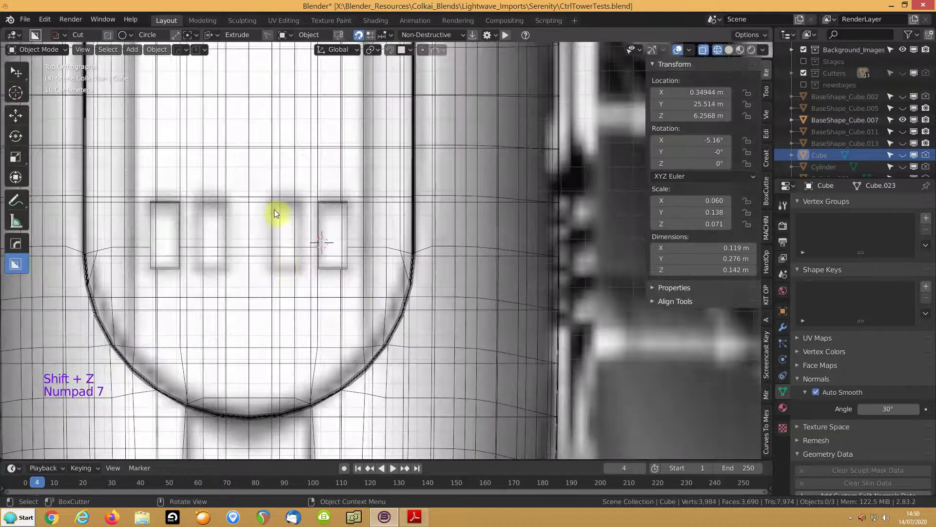
key("d")
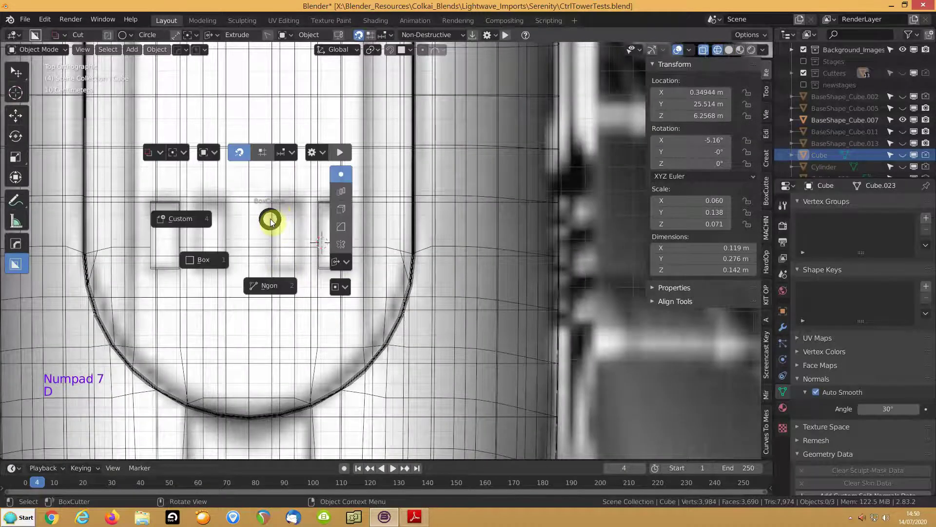
left_click(194, 258)
left_click_drag(268, 201, 304, 276)
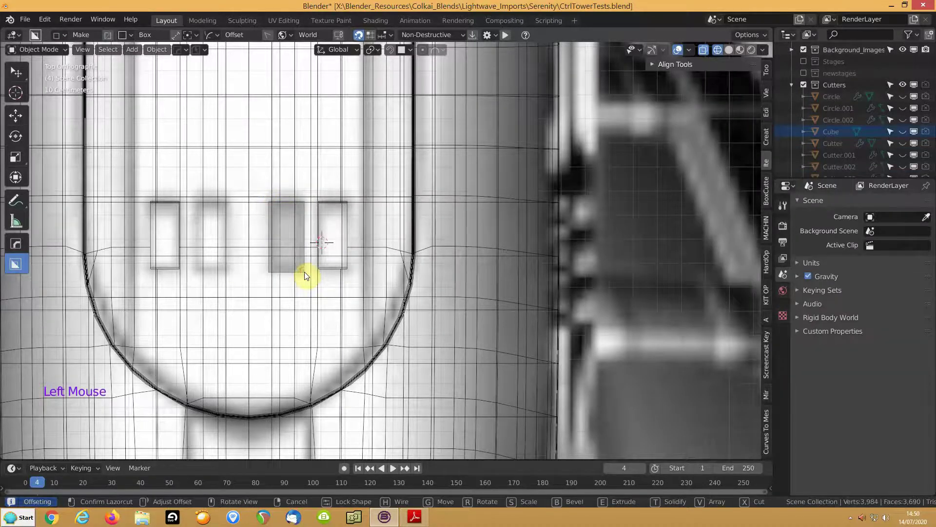
left_click(505, 265)
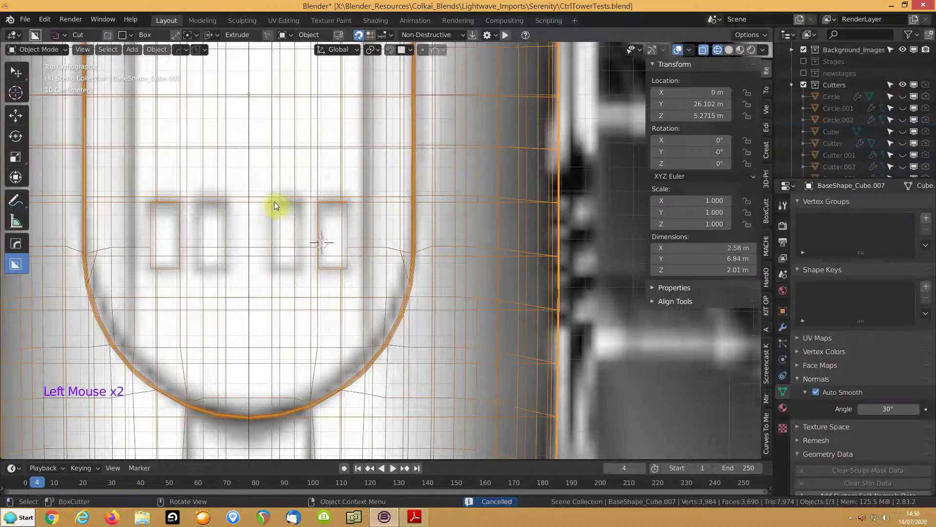
- Draw a box about 0.152 by 0.304 m over the inner reference rectangle and join it to the body as a raised block
left_click_drag(269, 199, 306, 272)
middle_click_drag(306, 272, 271, 224)
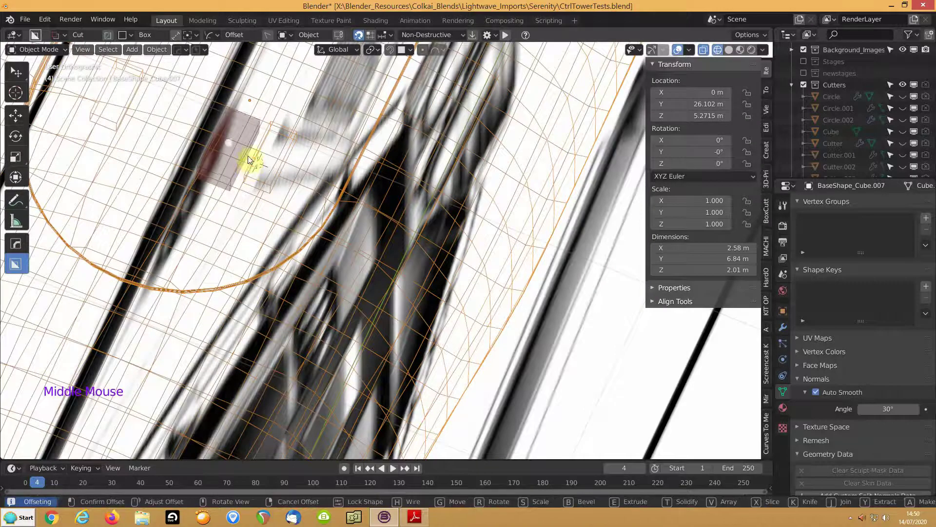
key("j")
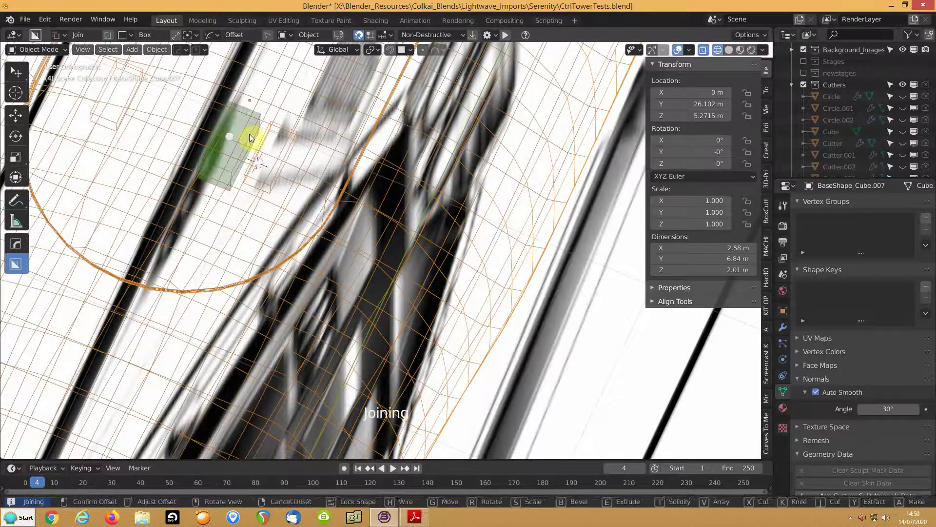
key("shift")
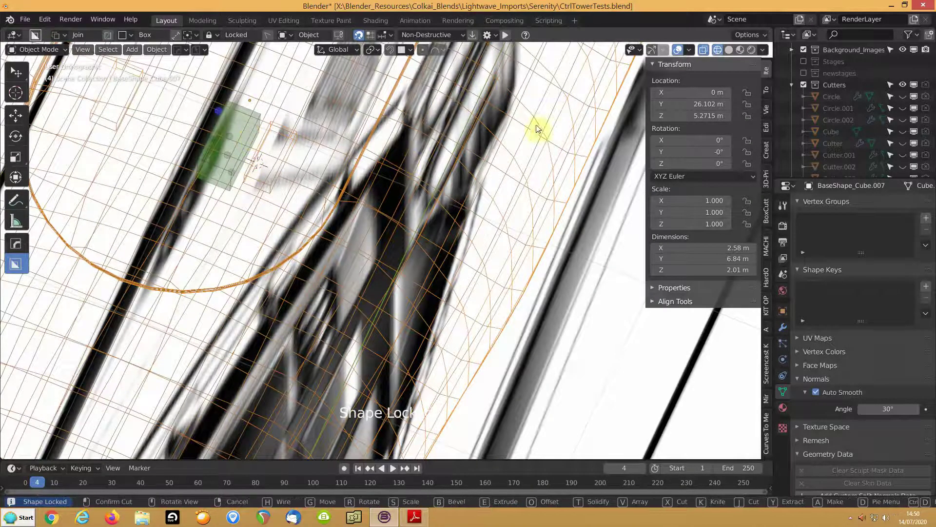
left_click(729, 50)
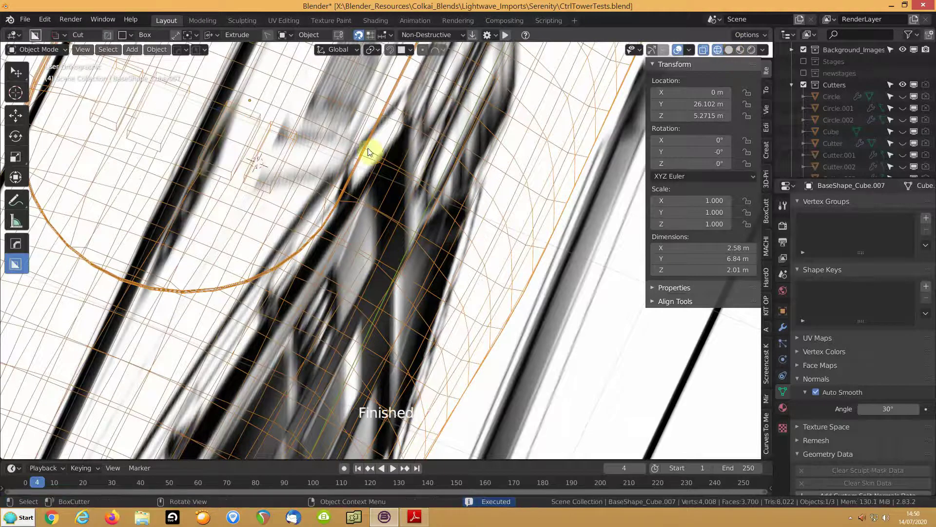
- Return to solid shading, then unhide and select the cutter object of the new inner block
left_click(728, 49)
middle_click_drag(331, 166, 286, 176)
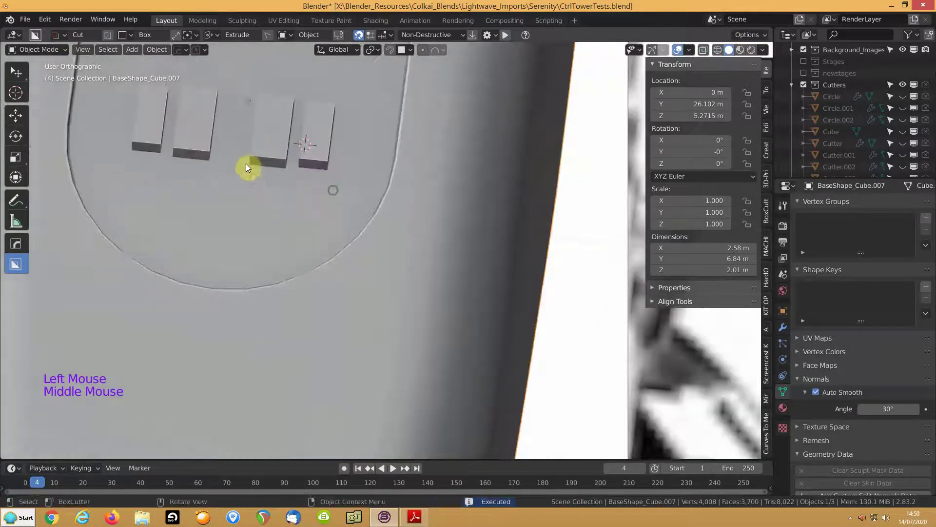
scroll(863, 136, "down", 10)
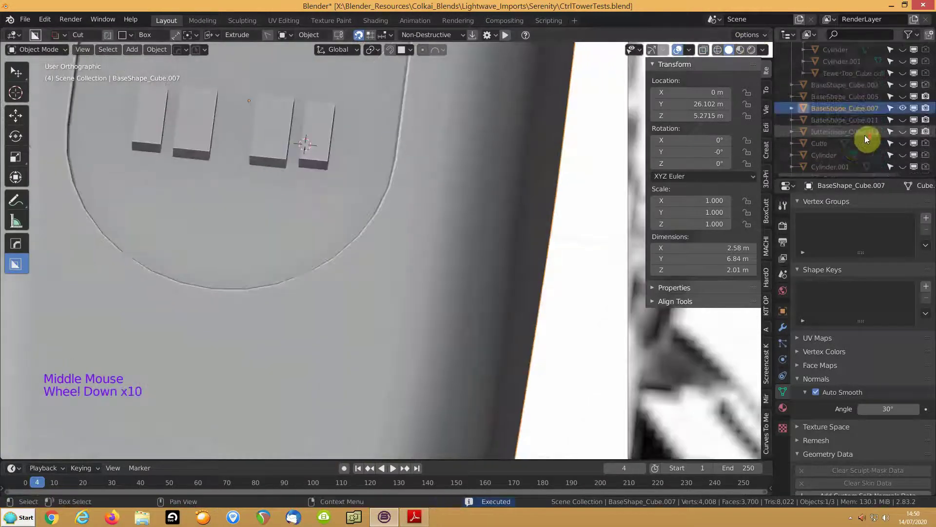
scroll(865, 135, "up", 1)
scroll(868, 133, "up", 1)
left_click(903, 77)
left_click(270, 156)
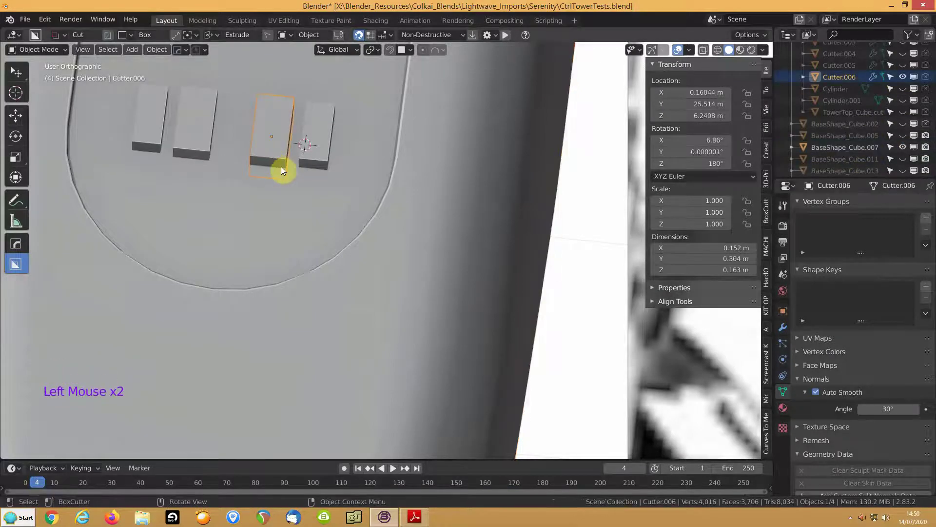
- Set snapping to Vertex with Closest as the snap base
key("KP_Decimal")
middle_click_drag(307, 195, 324, 165)
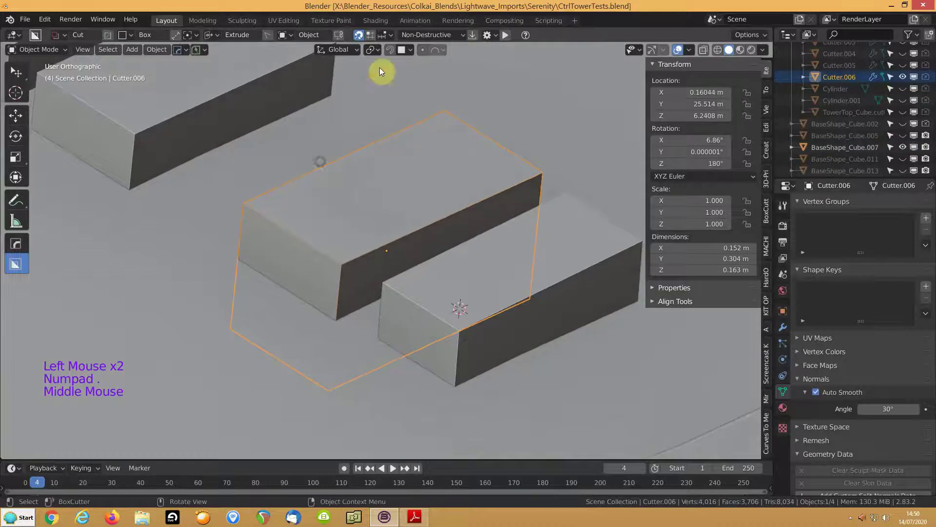
left_click(411, 49)
left_click(358, 96)
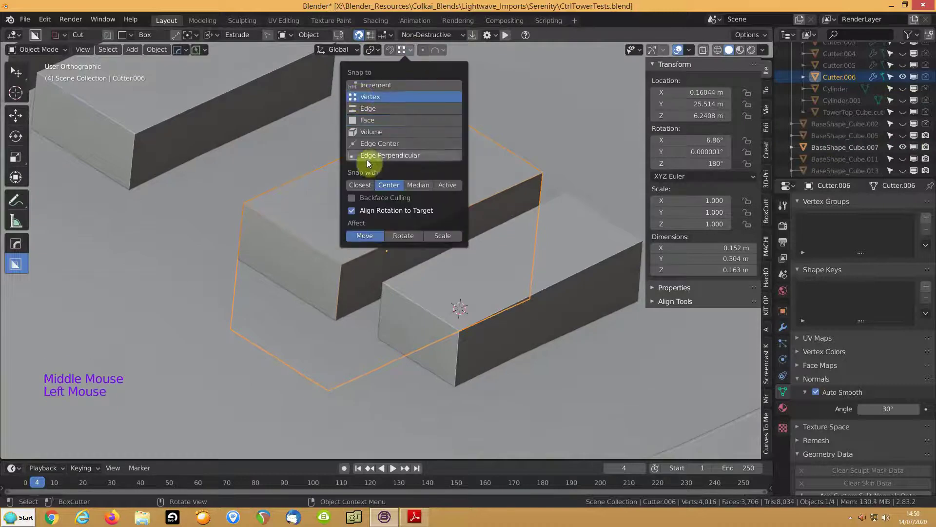
left_click(360, 184)
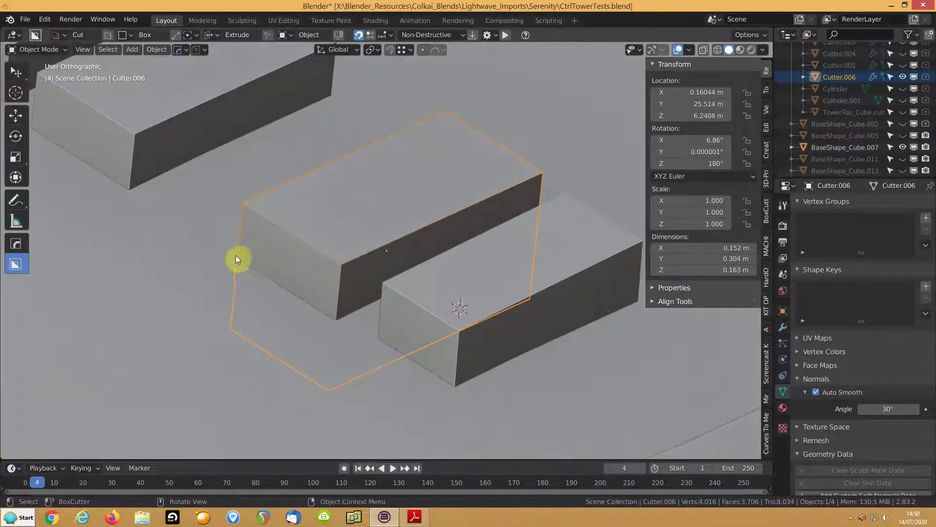
- Move the cutter's near end face about 0.010 m along Y, snapping it level with the neighbouring outer block's end
key("Tab")
scroll(321, 290, "down", 1)
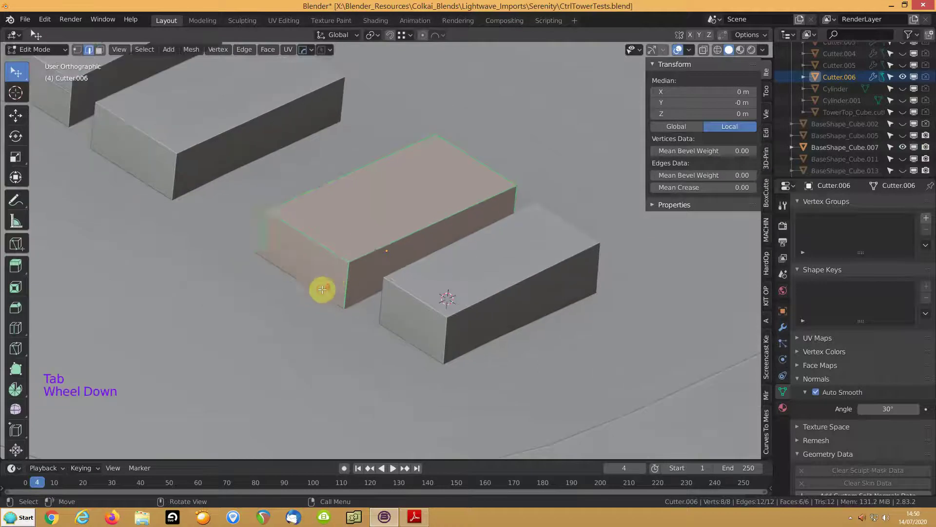
key("3")
left_click(322, 290)
key("g")
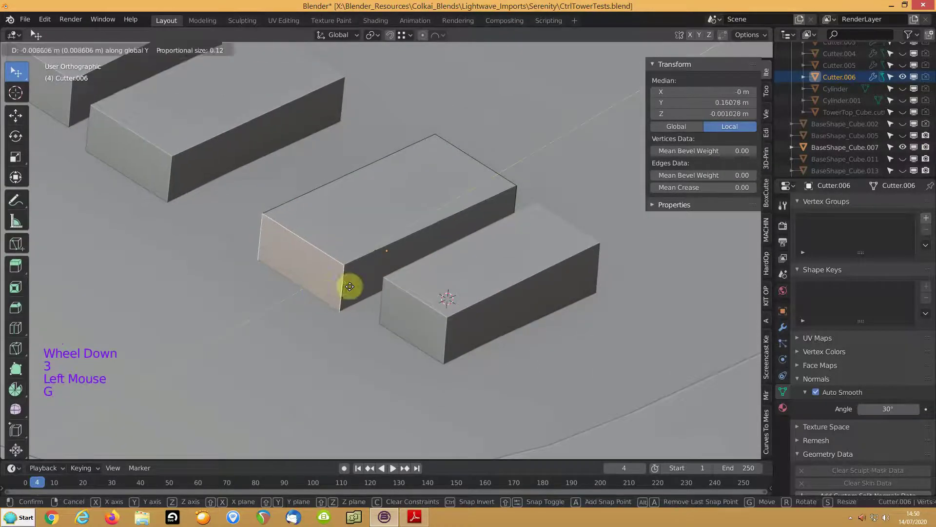
left_click(387, 281, "ctrl")
- Move the cutter's opposite end face about -0.017 m along Y, snapping it to the other end of the outer block
middle_click_drag(387, 281, 422, 205)
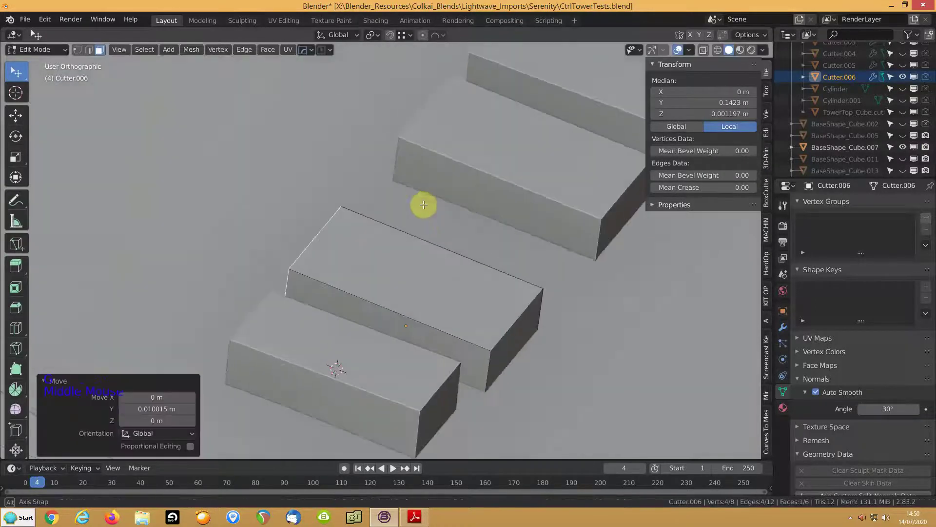
left_click(508, 354)
key("g")
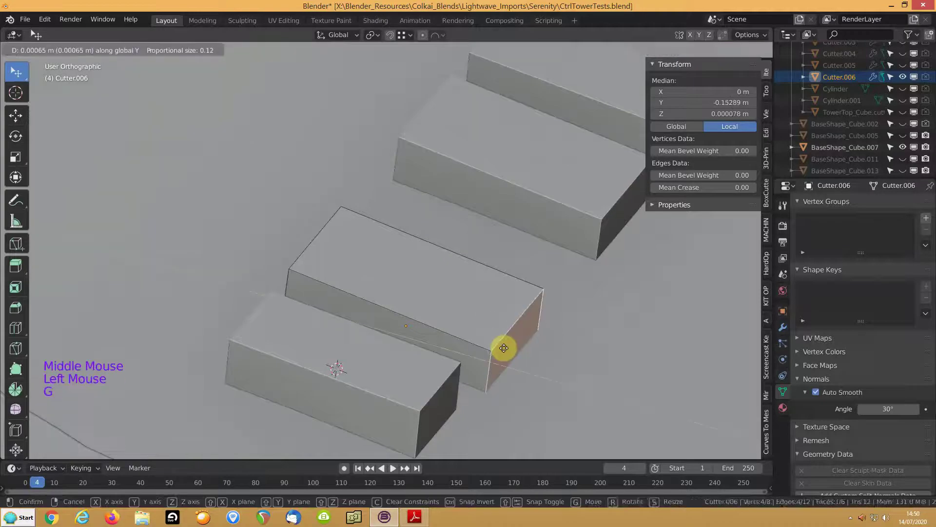
left_click(460, 361, "ctrl")
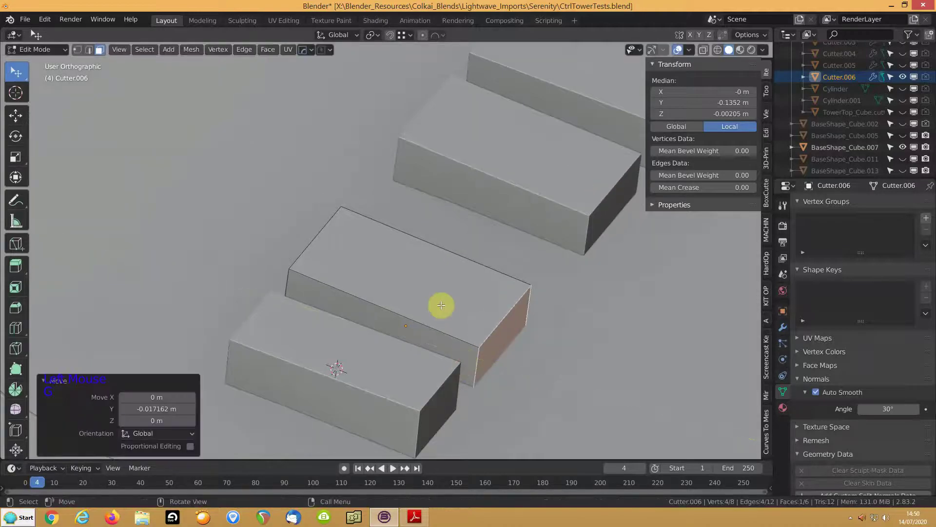
- Select the cutter's whole linked mesh and scale it by 0.827 along X to narrow the block
key("KP_7")
middle_click_drag(481, 316, 422, 174, "shift")
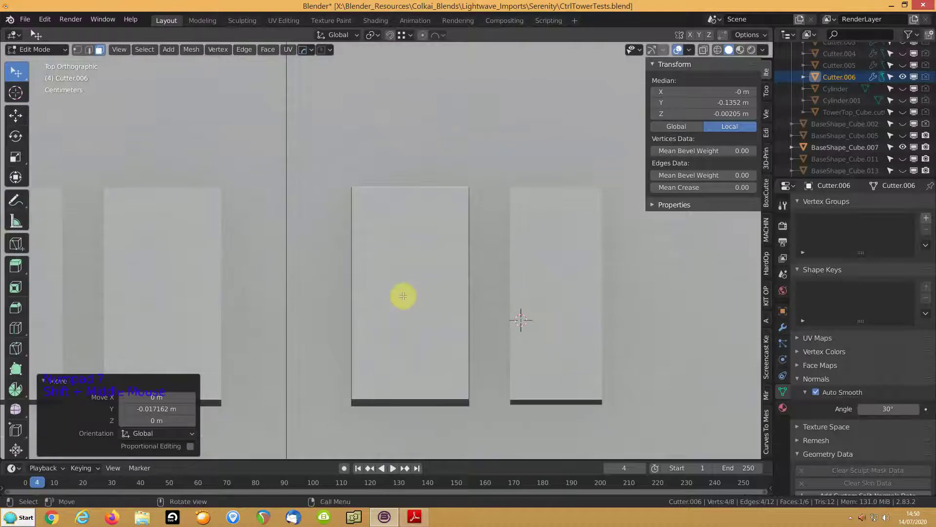
key("ctrl+l")
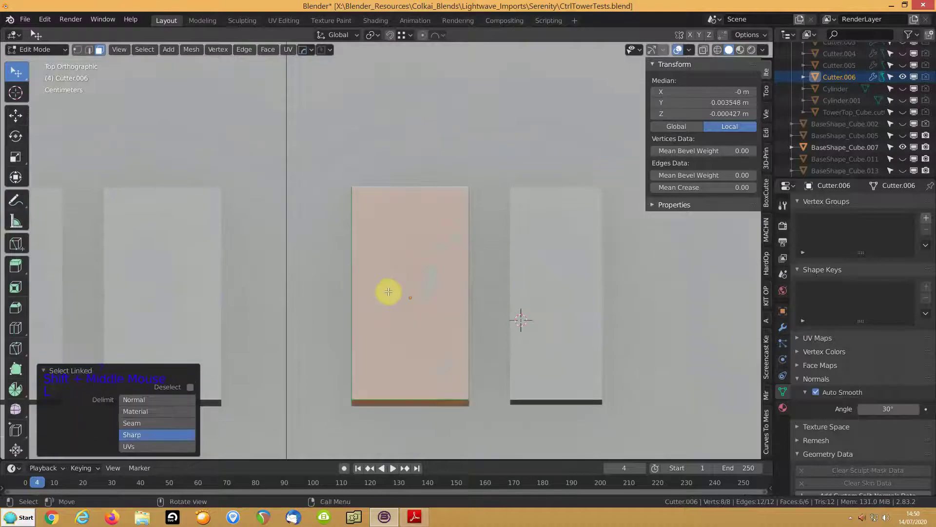
key("s")
key("x")
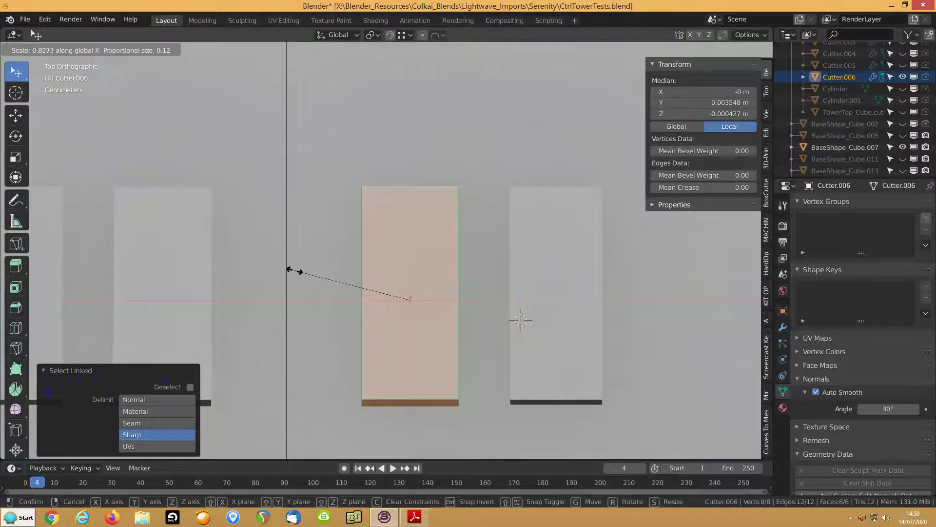
left_click(291, 270)
middle_click_drag(301, 277, 324, 214)
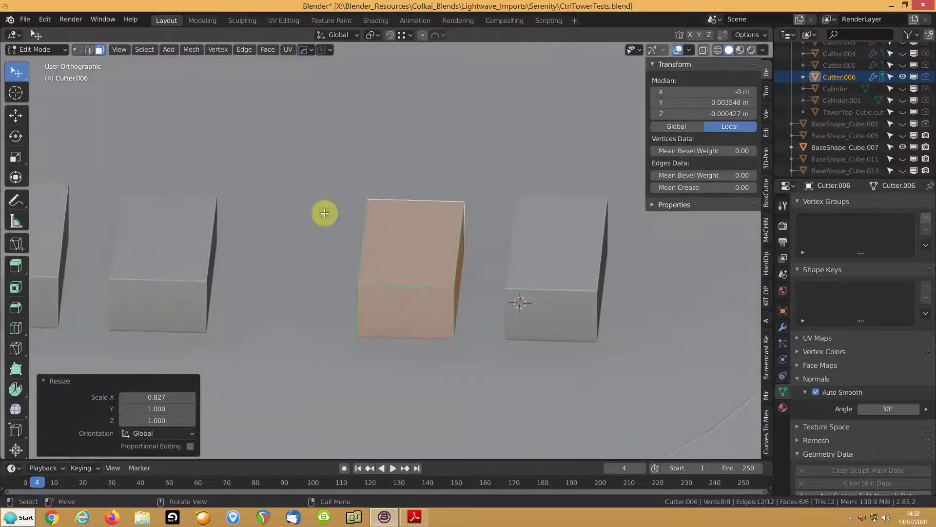
key("g")
key("z")
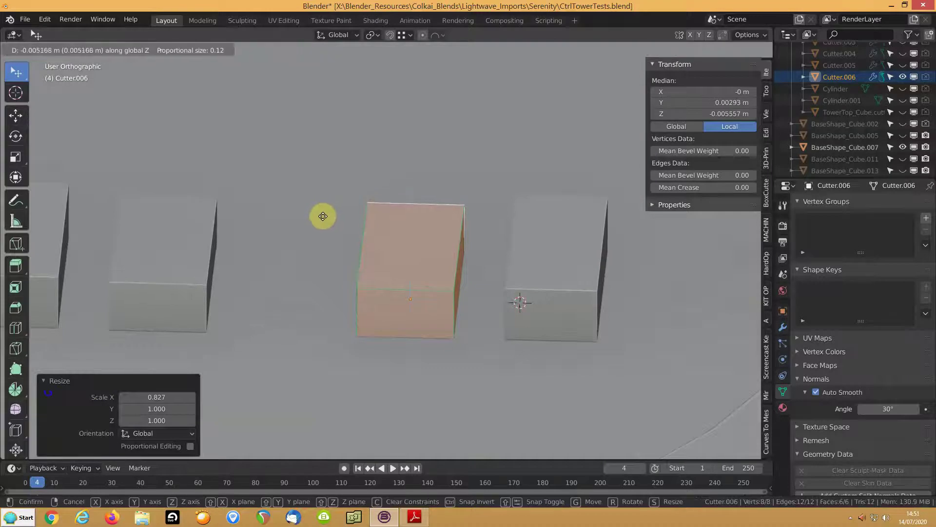
key("Escape")
- Move the cutter's top face along Z, snapping it to the top corner of the neighbouring outer block
key("3")
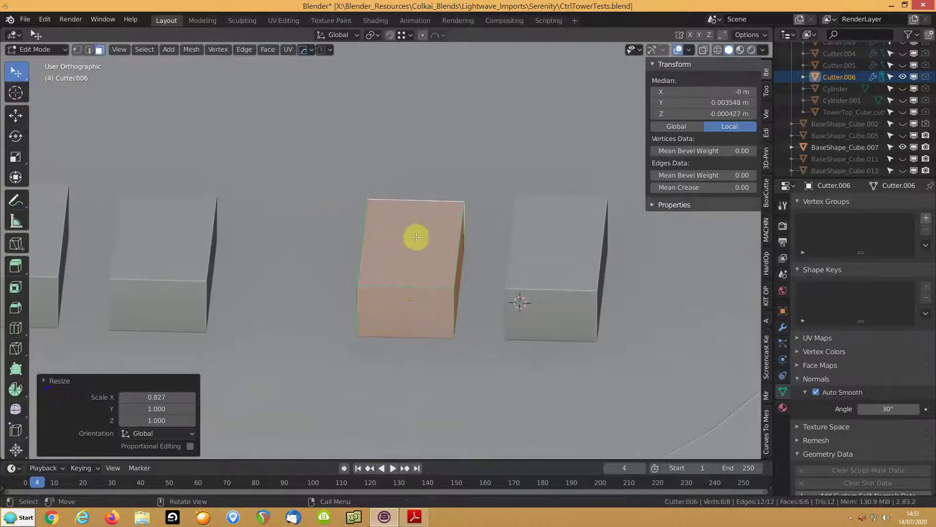
left_click(416, 239)
key("g")
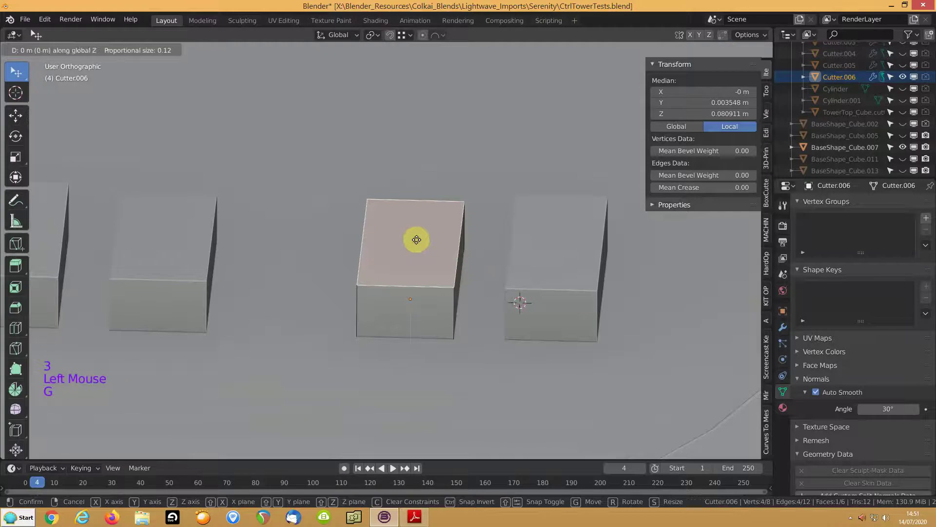
left_click(508, 287)
- Return to Object Mode and hide the adjusted inner block cutter
mouse_move(429, 300)
middle_mouse_down()
mouse_move(431, 273)
mouse_move(436, 285)
mouse_move(481, 276)
mouse_move(361, 309)
mouse_move(441, 300)
middle_mouse_up()
key("Tab")
key("h")
- Select the tower body and examine its Bevel modifier settings along with the four raised blocks
scroll(370, 302, "down", 12)
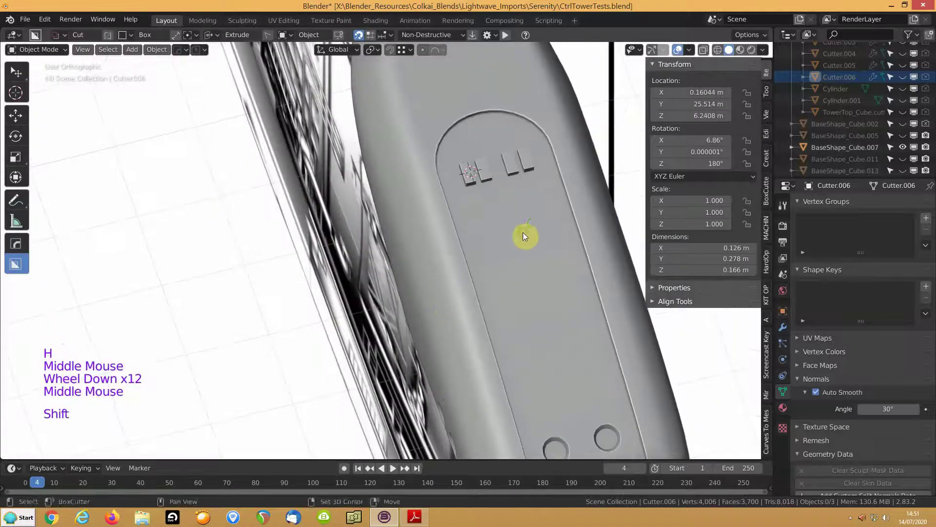
middle_click_drag(522, 233, 368, 309, "shift")
scroll(374, 299, "up", 6)
scroll(374, 299, "down", 4)
scroll(374, 298, "up", 1)
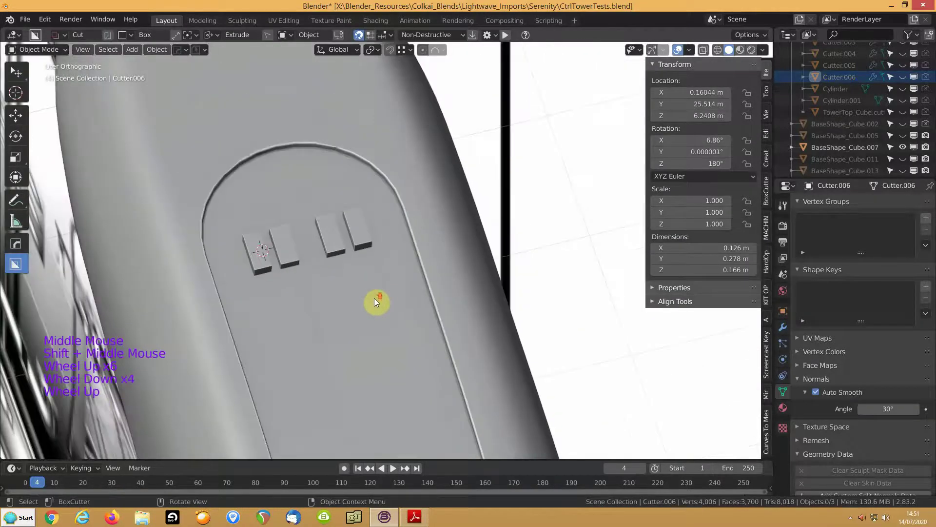
left_click(426, 295)
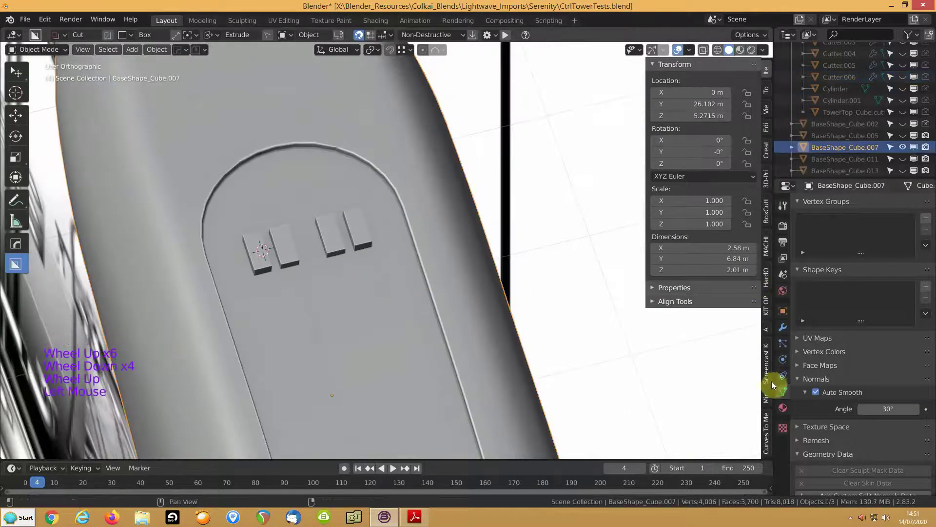
left_click(783, 326)
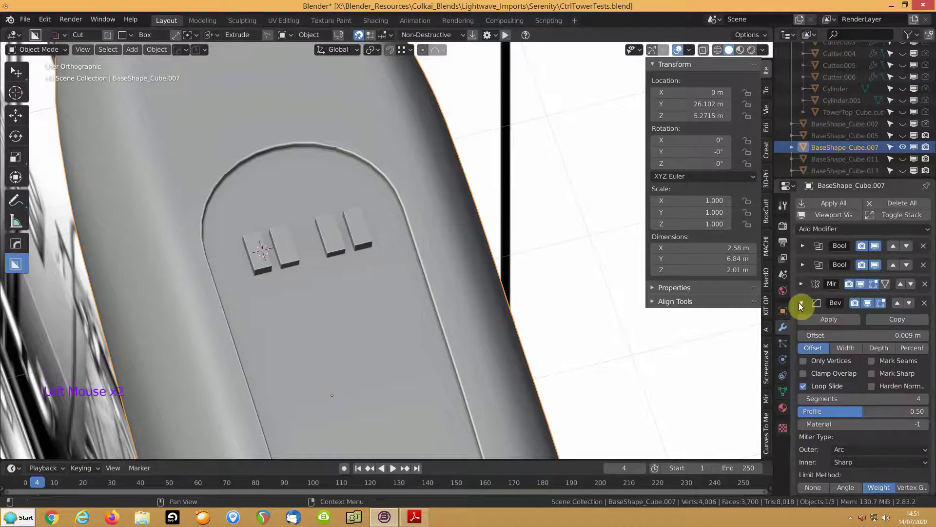
scroll(799, 301, "down", 9)
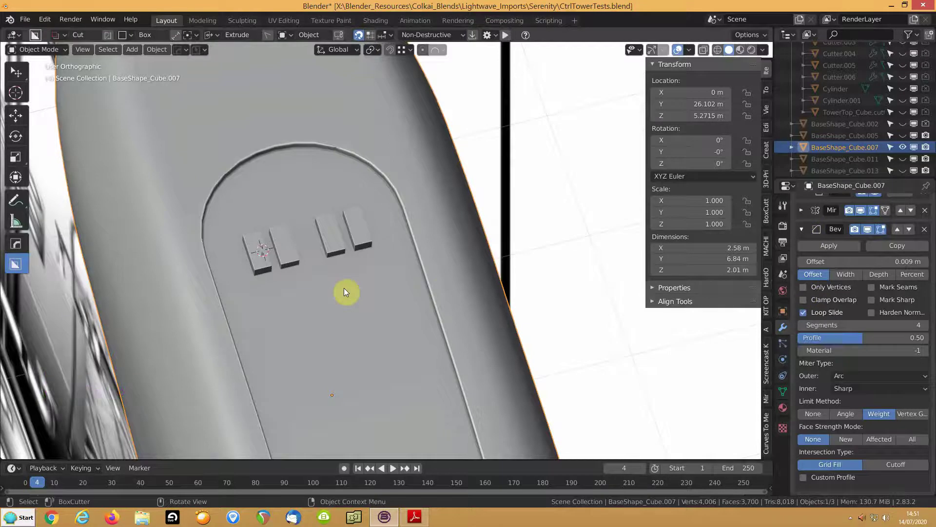
scroll(355, 316, "up", 2)
middle_click_drag(334, 323, 358, 316)
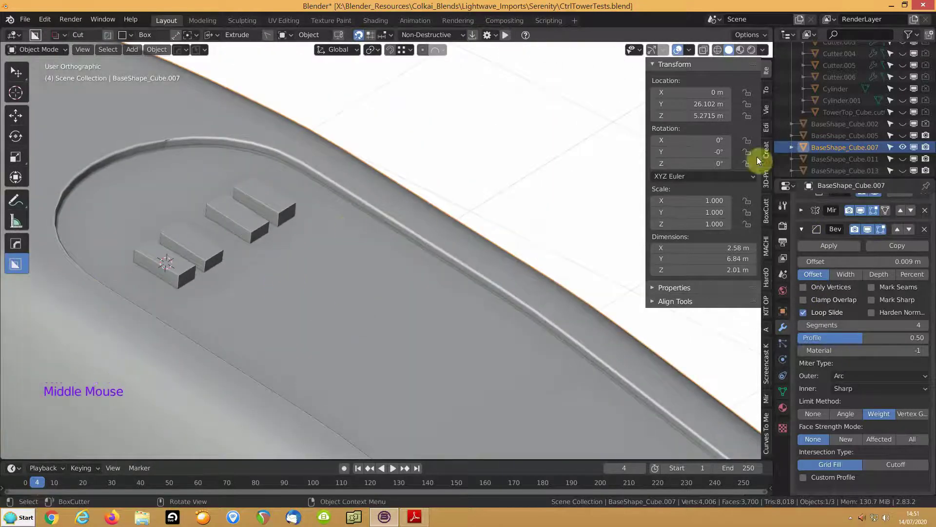
- Unhide the inner block cutter Cutter.006 on the tower body and select it
left_click(904, 76)
left_click(903, 69)
left_click(903, 70)
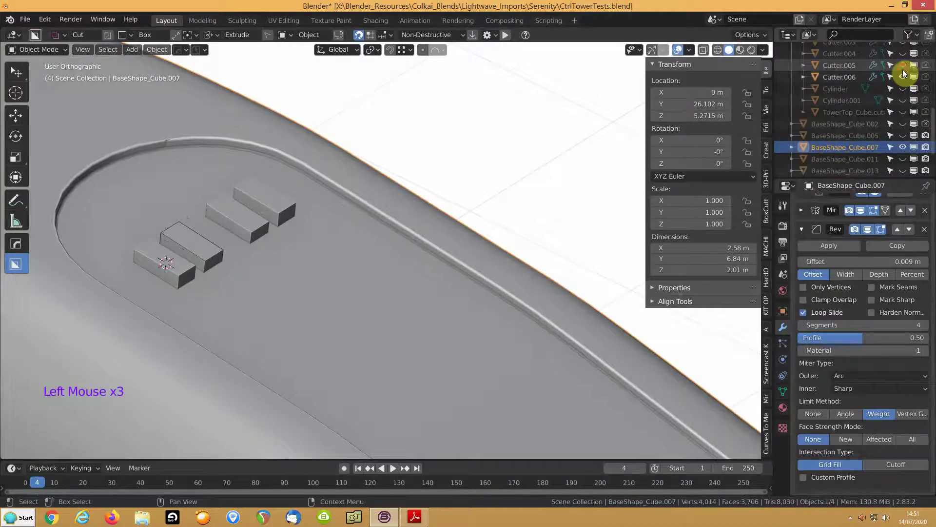
left_click(814, 77)
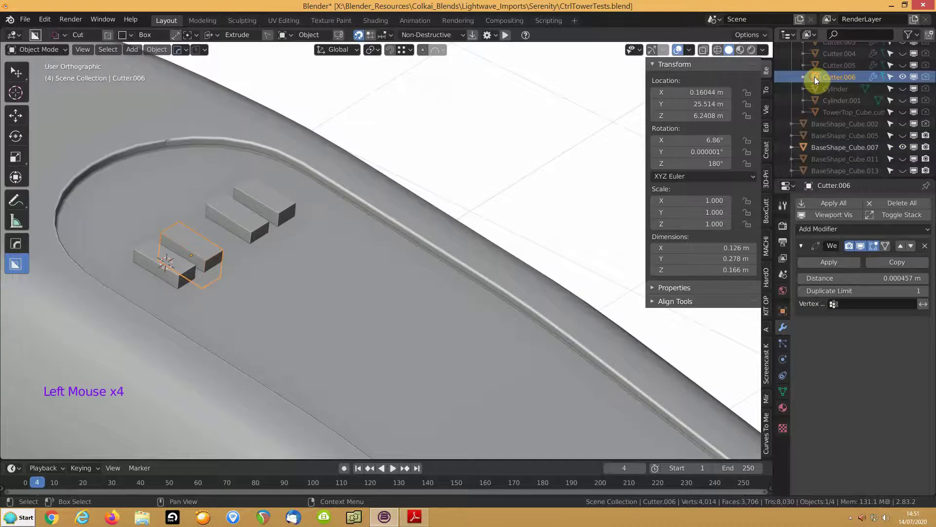
key("q")
left_click(222, 251)
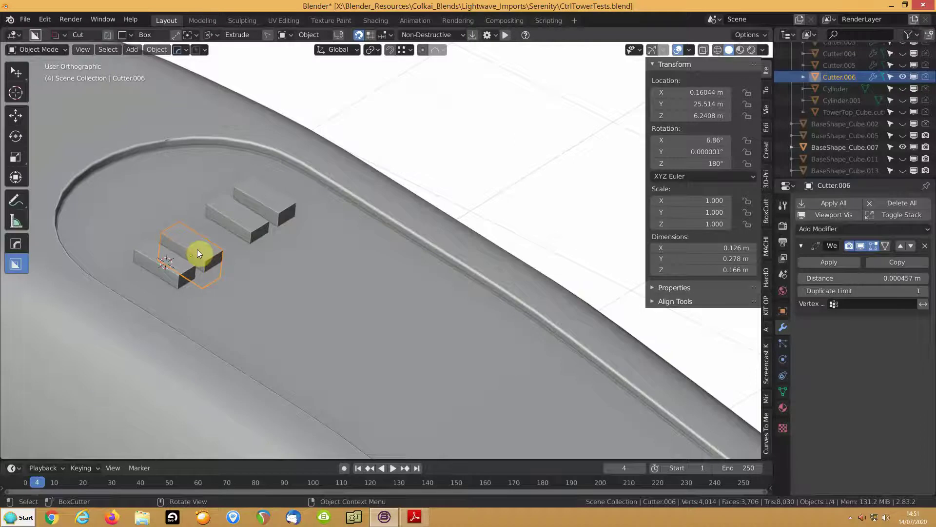
- Mark all edges of the inner block cutter sharp with bevel weight and crease 1.00, and hide the cutter again
key("Tab")
key("a")
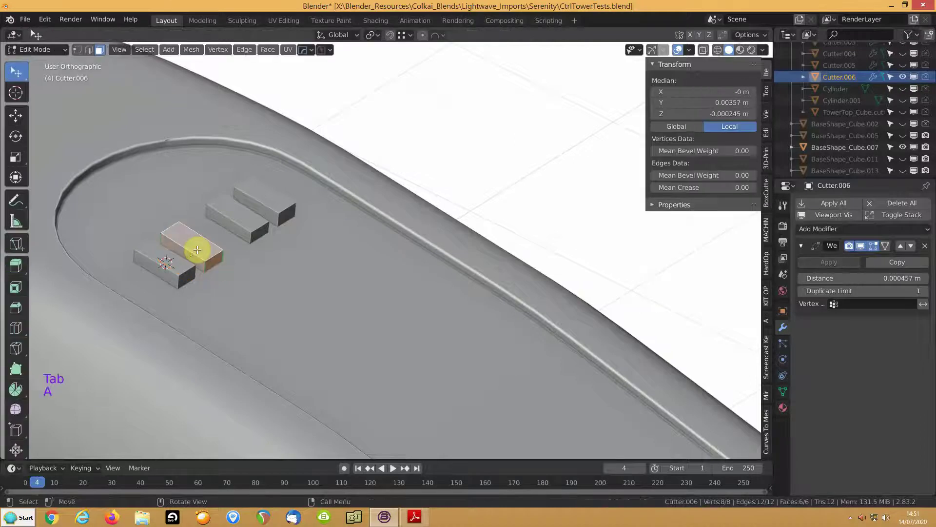
key("q")
left_click(167, 104)
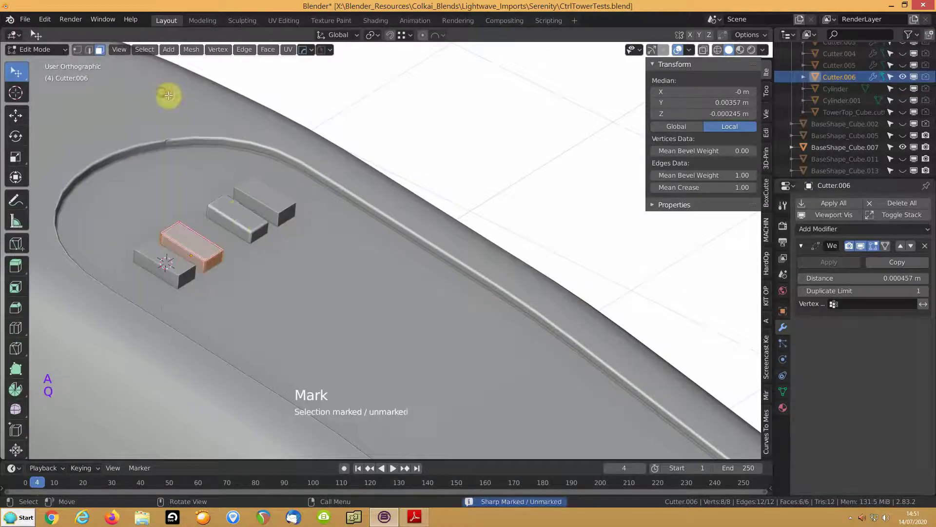
key("Tab")
middle_click_drag(243, 254, 265, 259)
key("h")
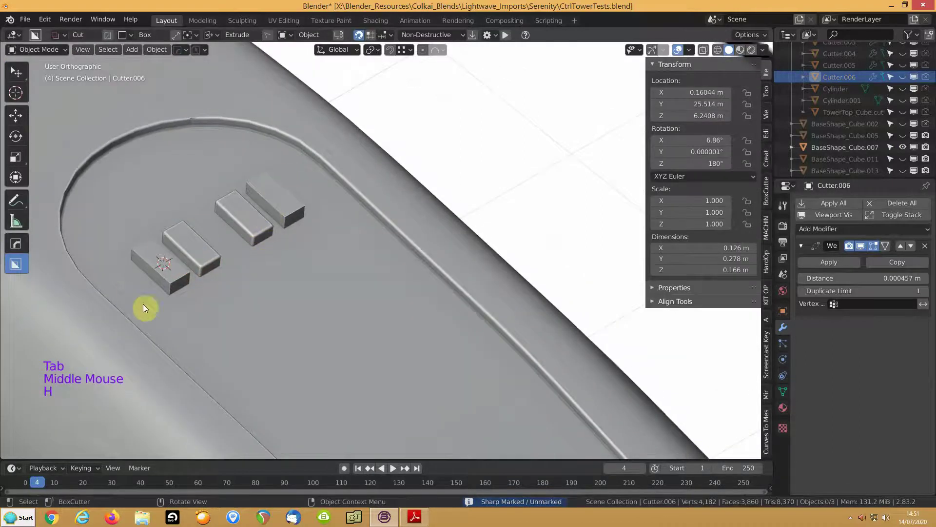
- Unhide the outer block's cutter named Cube and select it
left_click(172, 278)
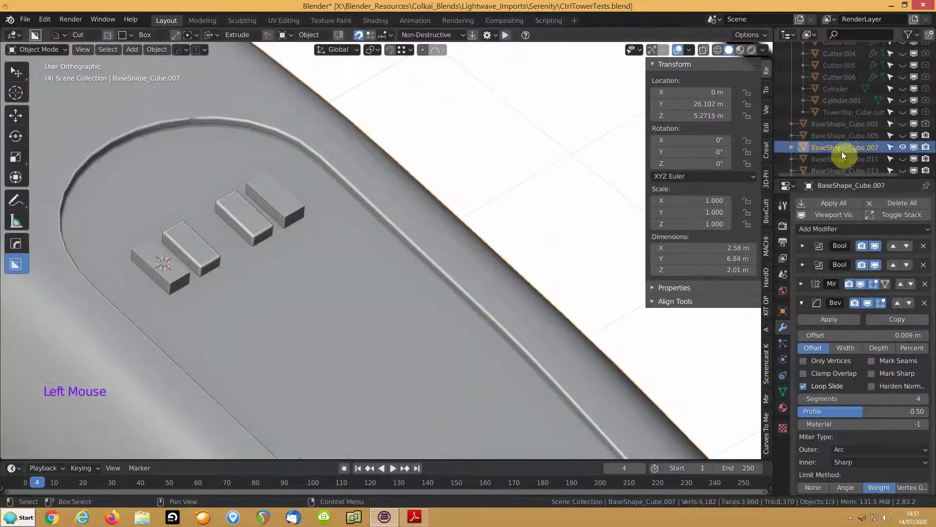
scroll(851, 142, "down", 2)
scroll(852, 141, "down", 4)
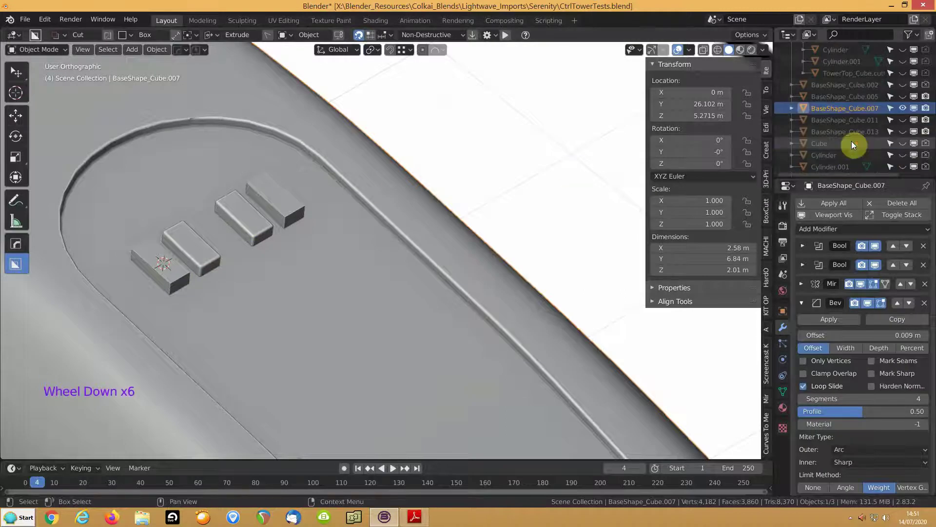
left_click(903, 143)
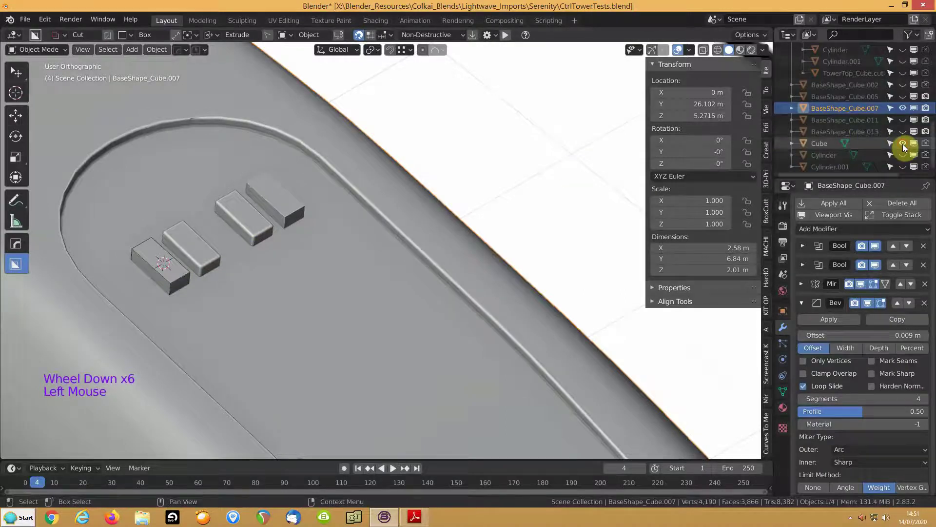
left_click(172, 277)
- Mark all edges of the Cube cutter sharp with bevel weight and crease 1.00, and hide the cutter again
key("Tab")
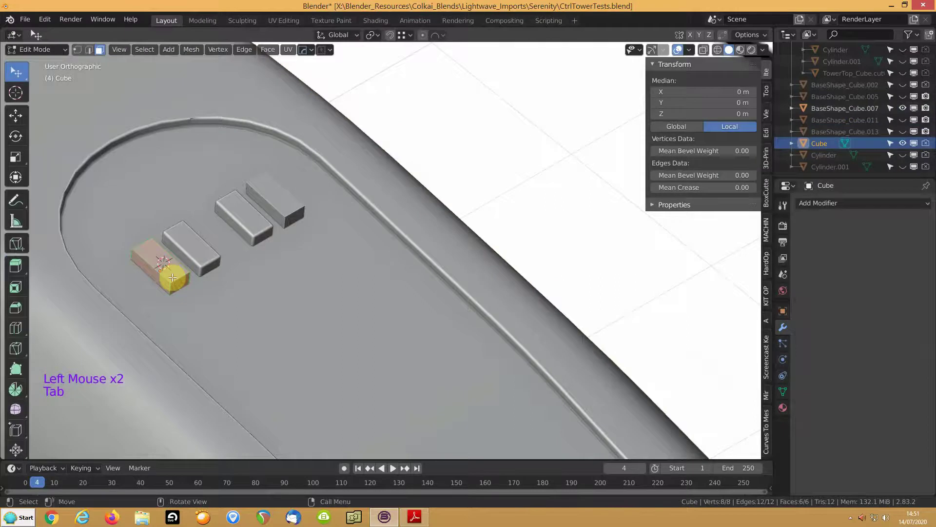
key("q")
left_click(166, 277)
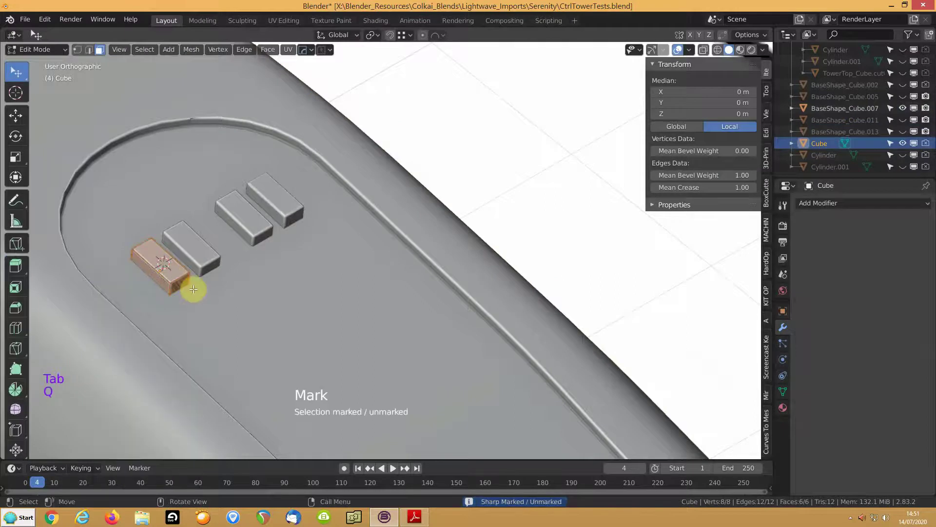
key("Tab")
key("h")
- Select the tower body and enter Edit Mode on its mesh
scroll(279, 290, "down", 6)
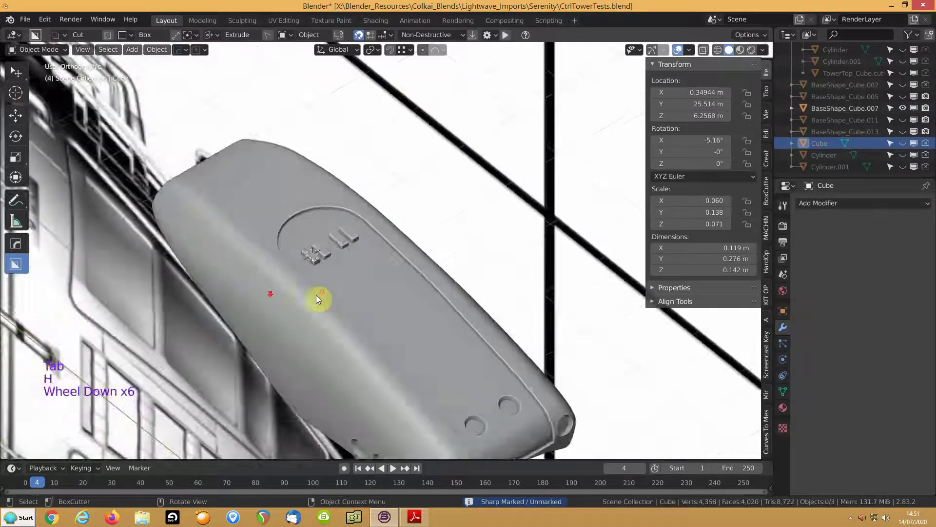
middle_click_drag(279, 291, 360, 277)
scroll(461, 322, "down", 1)
middle_click_drag(460, 322, 469, 352, "shift")
scroll(423, 328, "up", 5)
scroll(280, 263, "down", 4)
middle_click_drag(289, 263, 225, 220)
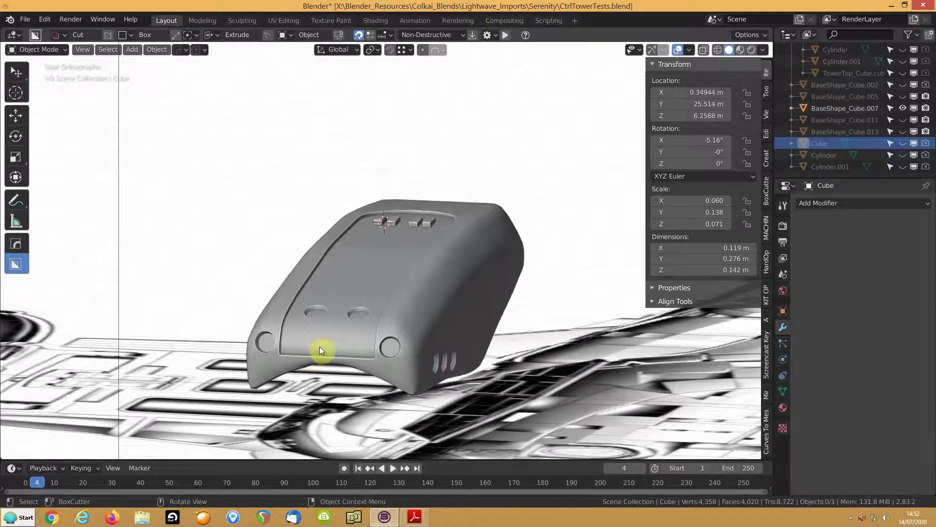
left_click(320, 346)
key("Tab")
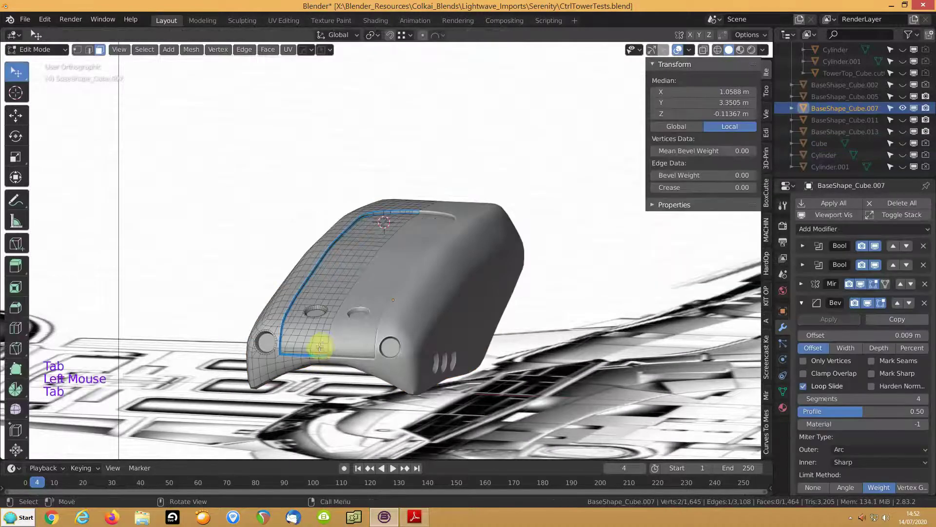
- Select a 12-face patch beside the mirror line, between the panel's circular recess and its front edge
middle_click_drag(327, 348, 408, 307, "shift")
scroll(405, 308, "up", 4)
left_click(416, 374)
left_click(429, 355, "shift")
left_click(444, 356, "shift")
left_click(439, 360, "shift")
left_click(439, 355, "shift")
left_click(421, 354, "shift")
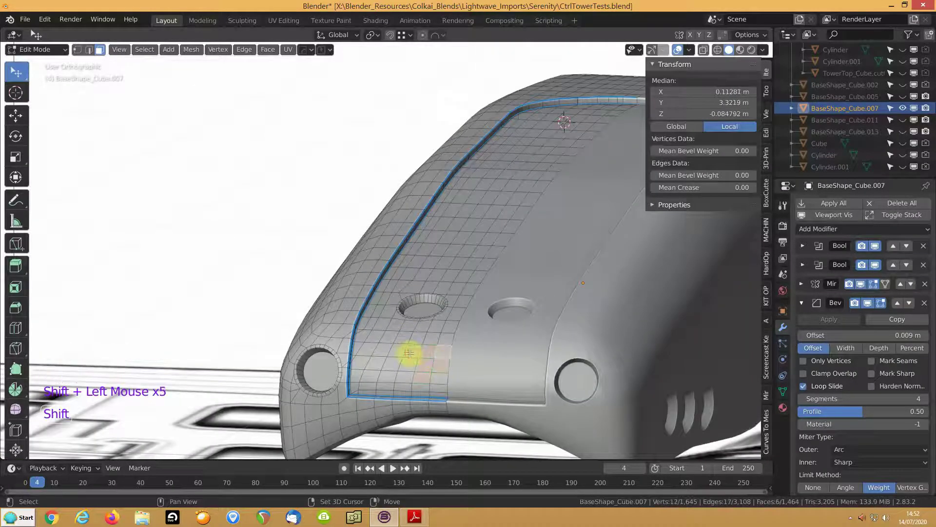
left_click(396, 352, "shift")
left_click(393, 362, "shift")
key("KP_Decimal")
scroll(351, 343, "down", 9)
middle_click_drag(391, 313, 414, 323)
scroll(392, 266, "up", 5)
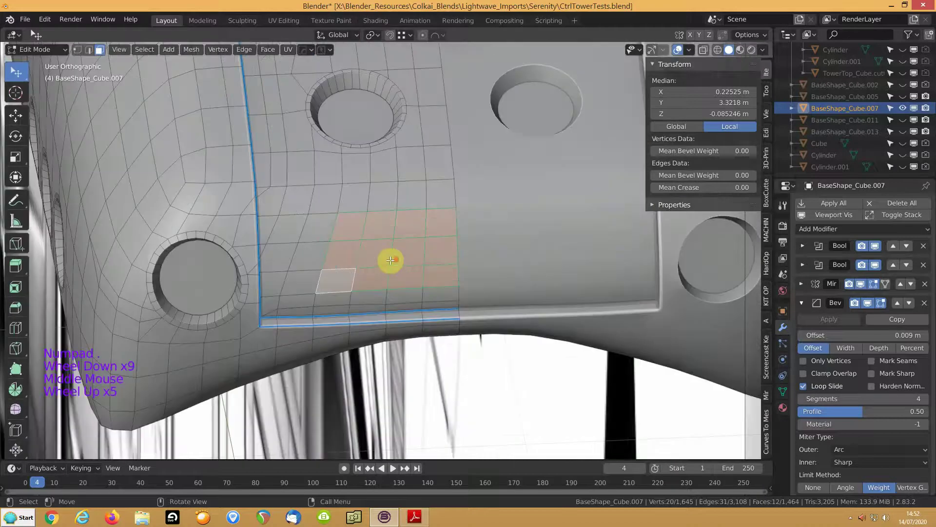
- Slide the patch's two outer side vertices toward the panel's side edge, the lower one by a factor of 0.287
key("1")
left_click(317, 243)
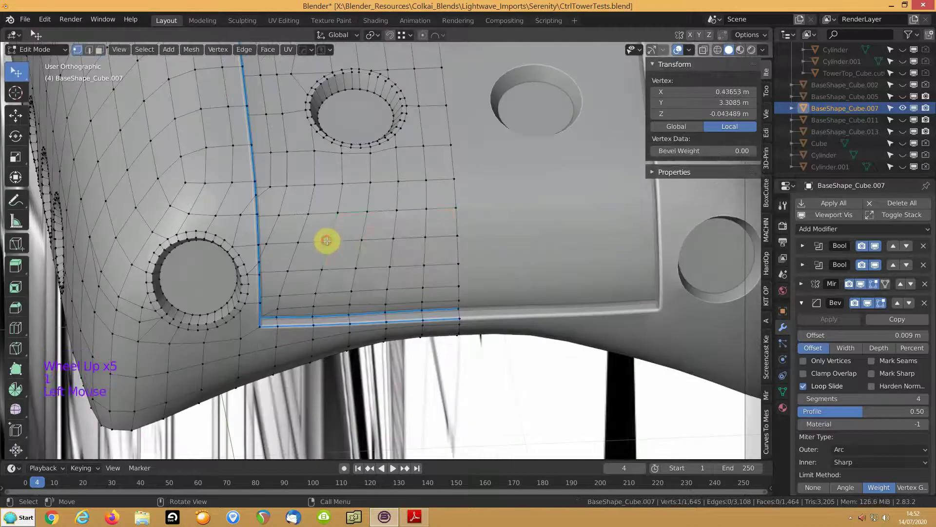
key("g")
key("g")
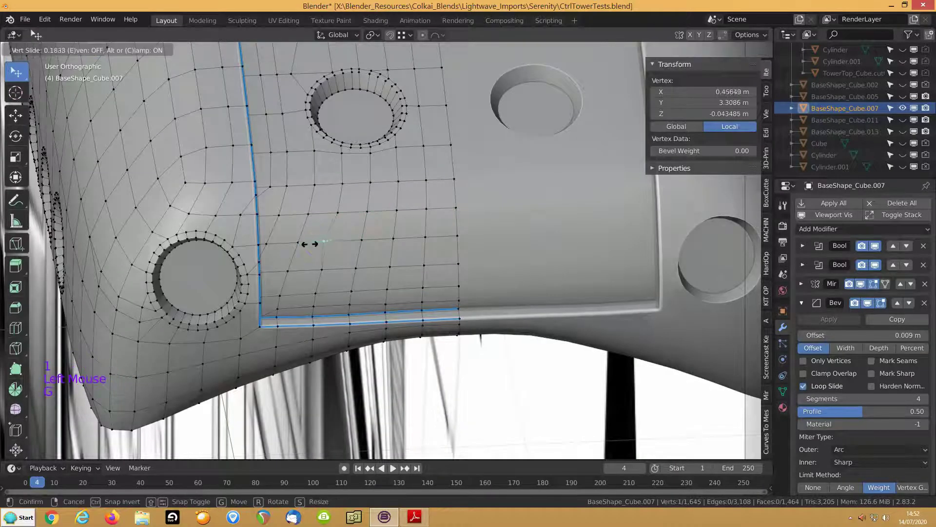
left_click(316, 267)
key("g")
key("g")
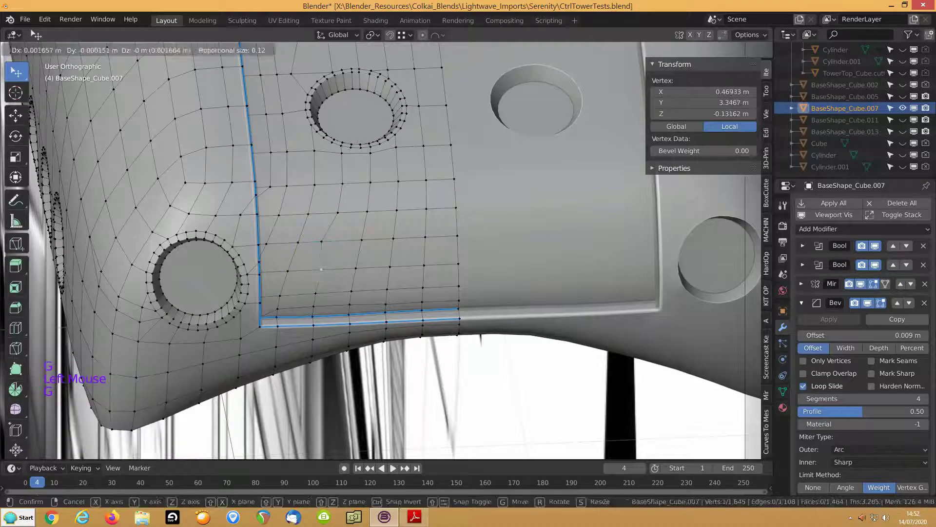
left_click(309, 267)
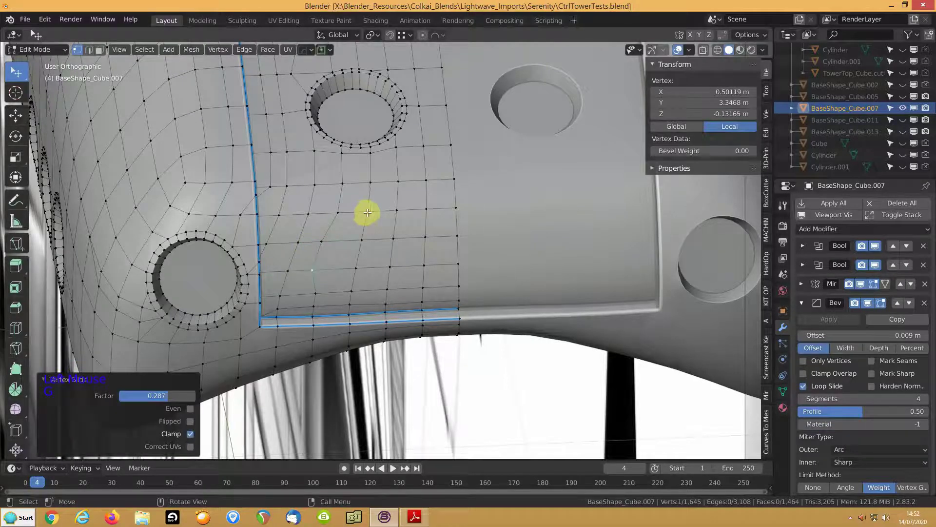
- Slide the four vertices along the patch's upper boundary upward to arch it, moving the mirror-line vertex by a factor of 0.254
key("g")
key("g")
left_click(393, 211)
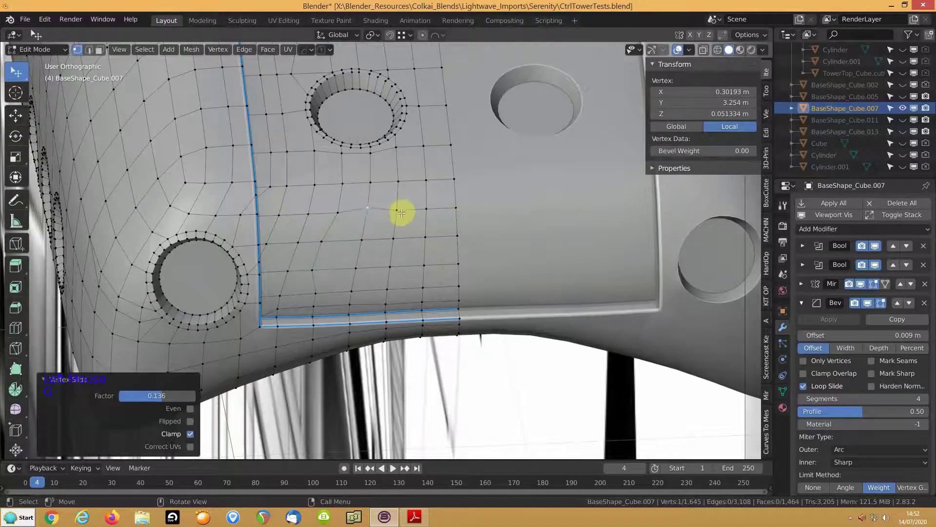
key("g")
key("g")
left_click(398, 204)
key("g")
key("g")
left_click(457, 207)
key("g")
key("g")
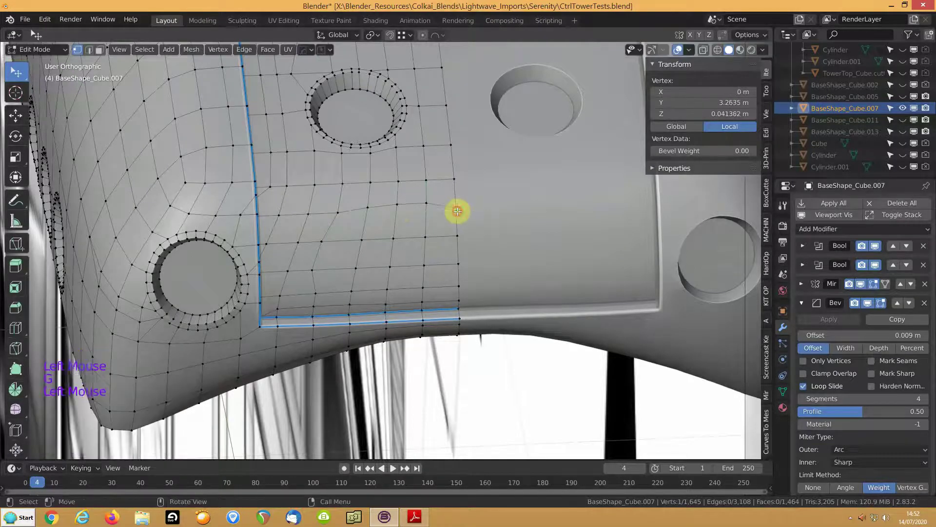
left_click(456, 204)
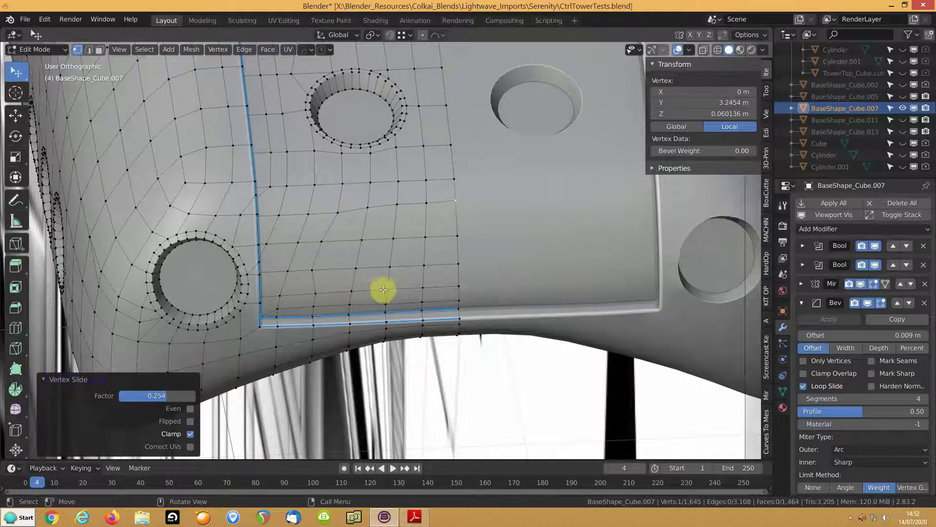
- Slide the three lower boundary vertices nearest the mirror line upward, the mirror-line vertex by a factor of 0.216
left_click(387, 289)
key("g")
key("g")
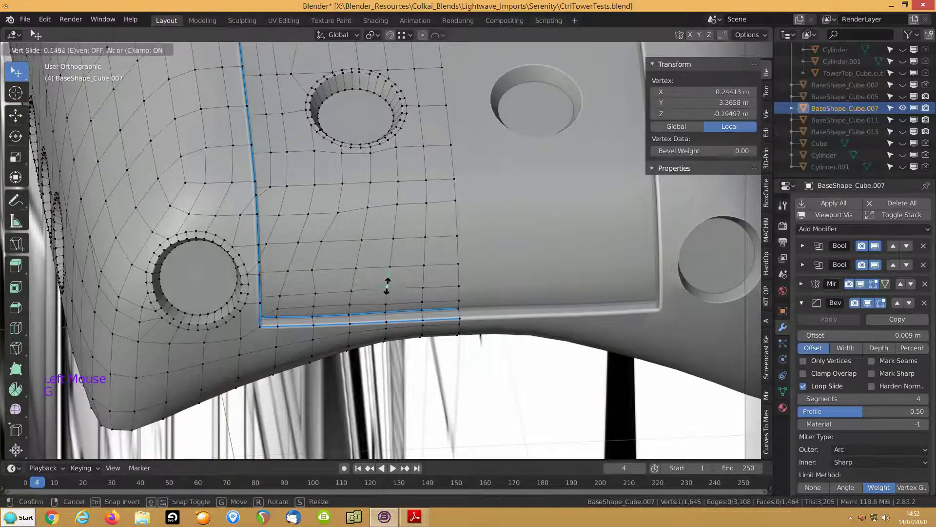
left_click(418, 286)
key("g")
key("g")
left_click(455, 286)
key("g")
key("g")
left_click(460, 282)
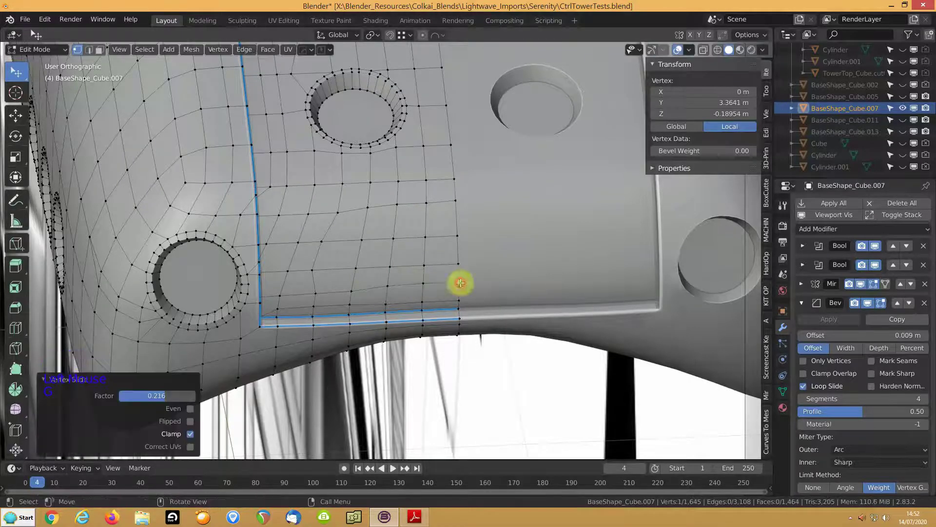
- Slide the patch's lower outer corner vertex toward the mirror line by a factor of 0.124
left_click(321, 290)
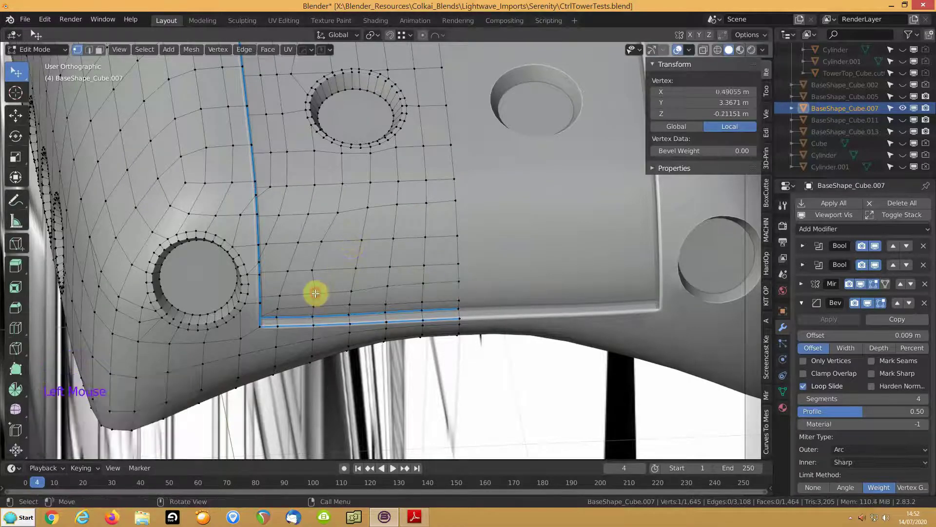
key("g")
key("g")
left_click(312, 293)
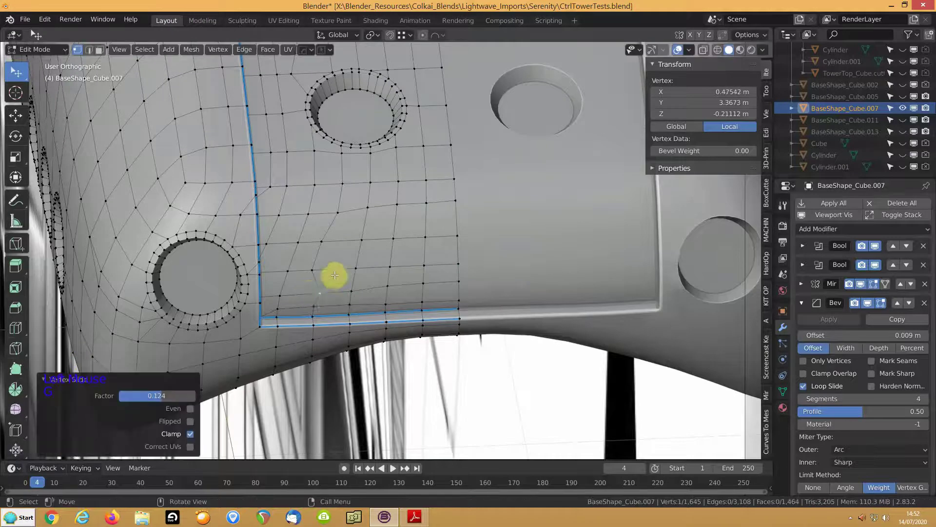
- Extrude the reshaped 12-face patch inward along its normals by about 0.033 m to form a recess
key("3")
left_click(355, 223)
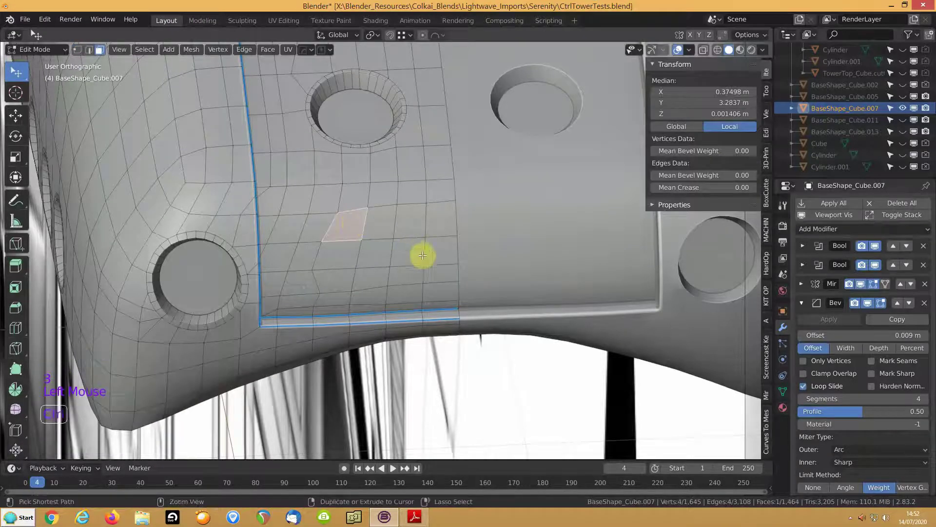
left_click(441, 273, "ctrl+shift")
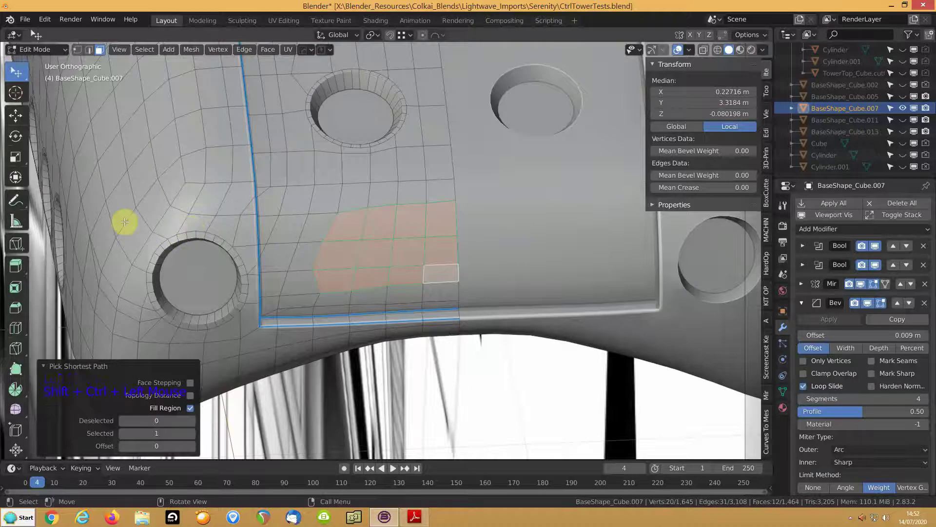
key("alt+e")
left_click(125, 222)
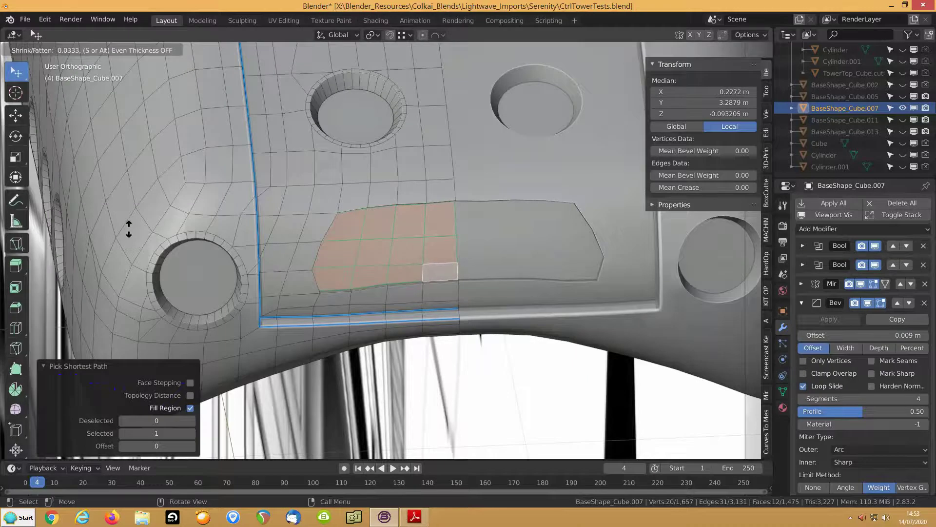
left_click(128, 229)
- Mark the recess floor's boundary edges sharp with a mean crease of 1.00, excluding the three edges on the mirror line
middle_click_drag(372, 211, 353, 194)
key("shift+2")
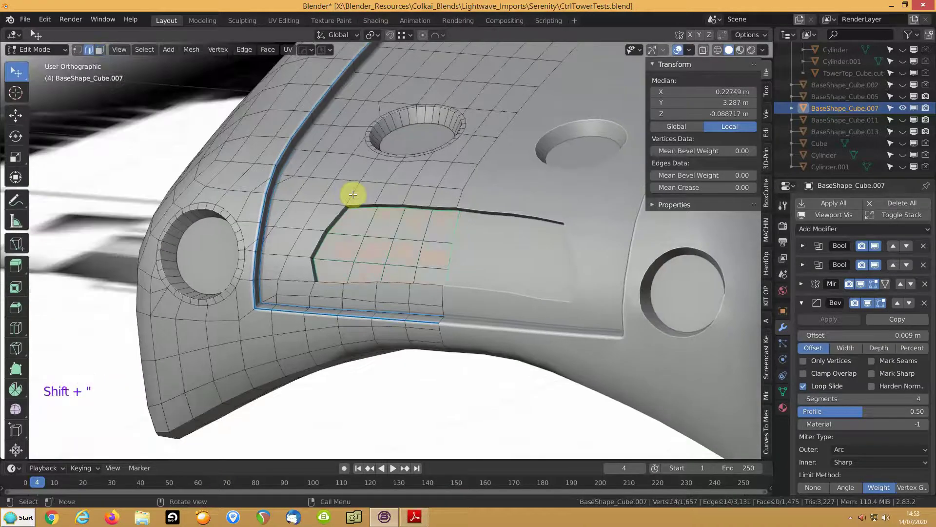
left_click(451, 229, "shift")
left_click(448, 251, "shift")
left_click(446, 270, "shift")
middle_click_drag(292, 186, 303, 184)
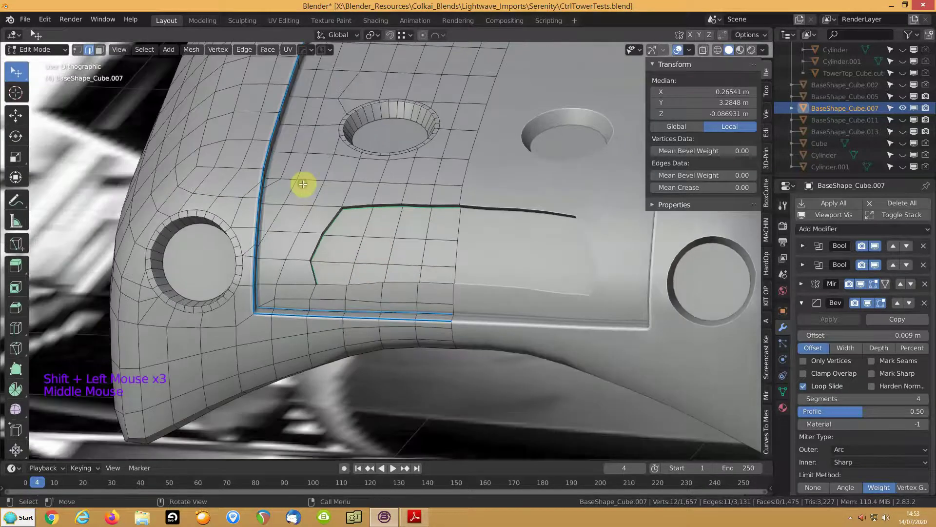
key("ctrl+e")
left_click(303, 184)
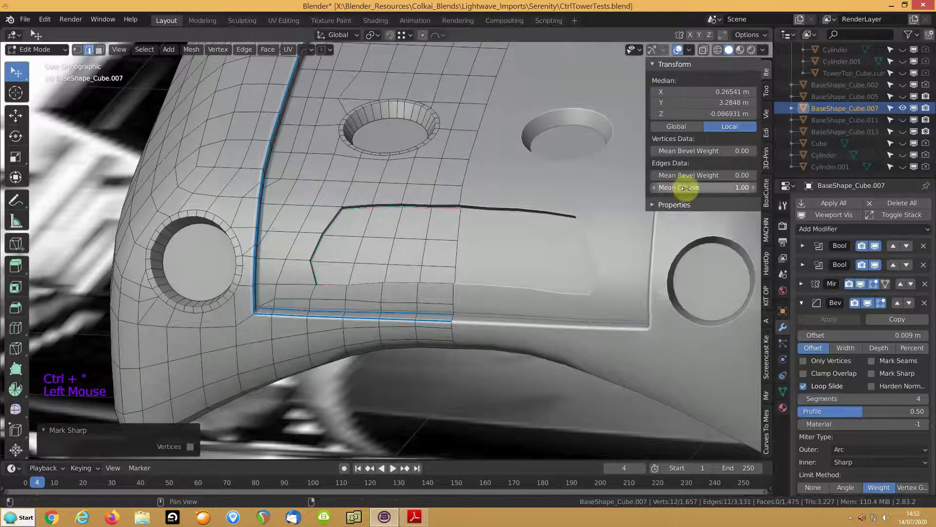
- Set the mean bevel weight of the recess floor's boundary edges to 1.00
double_click(680, 176)
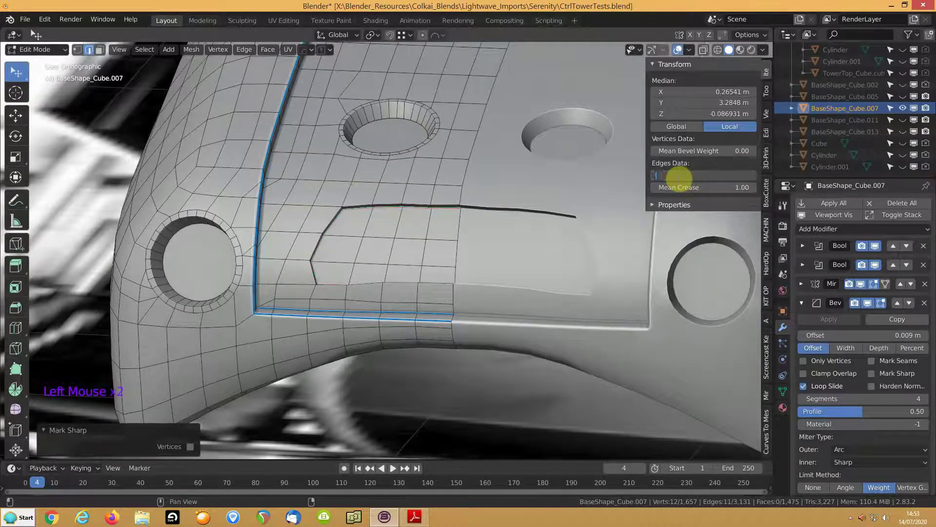
type("0.4")
key("Return")
left_click_drag(680, 178, 751, 178)
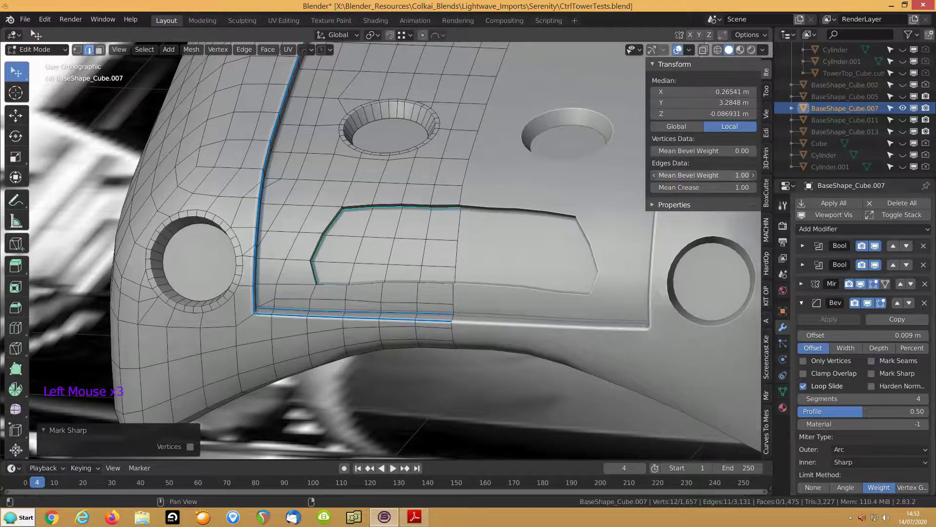
- Mark the recess's outer rim edges sharp with a mean bevel weight and mean crease of 1.00, excluding the mirror line
middle_click_drag(250, 215, 254, 223)
scroll(345, 208, "up", 3)
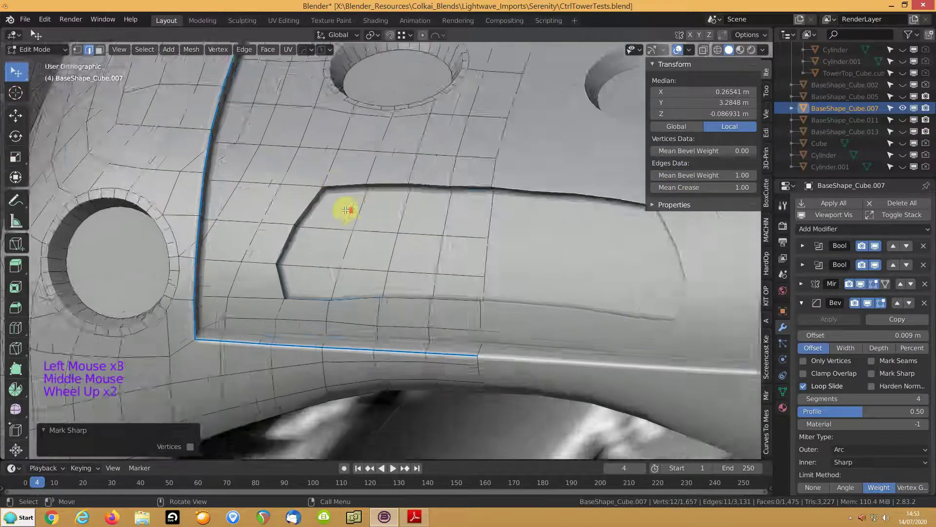
left_click(680, 175)
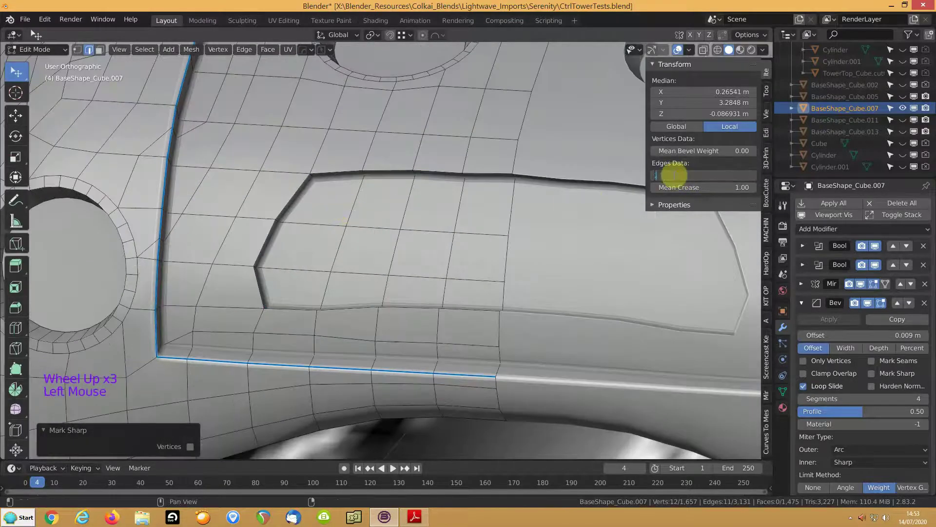
key("Return")
left_click(485, 164)
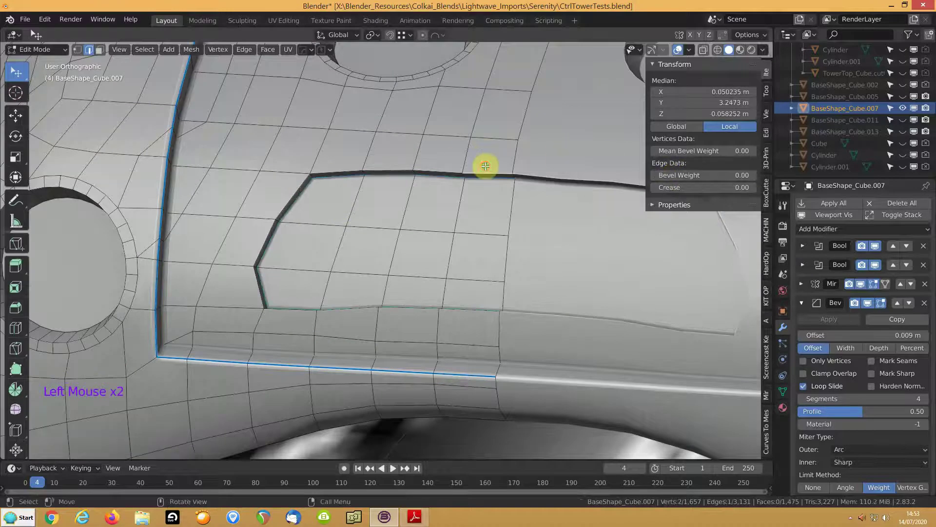
left_click(334, 162, "ctrl")
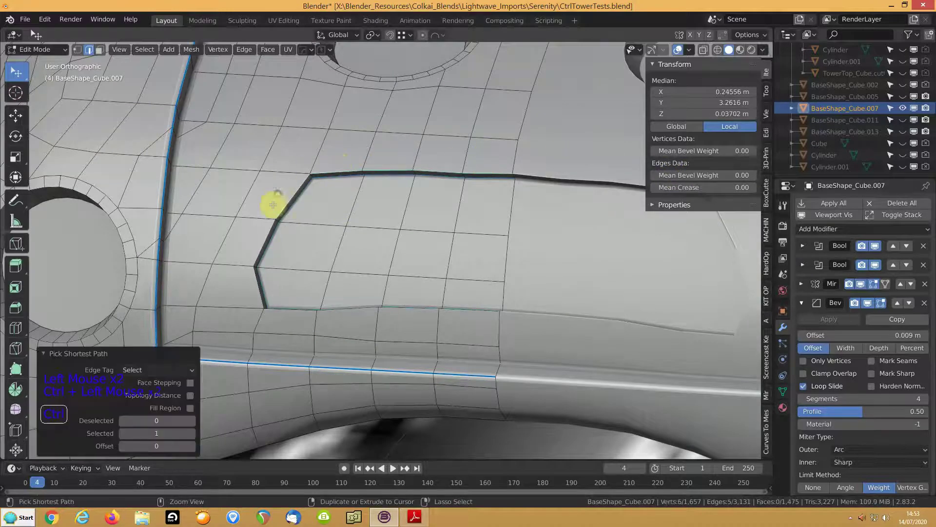
left_click(250, 295, "ctrl")
left_click(307, 320, "ctrl")
left_click(257, 318, "shift")
left_click(271, 335, "shift")
left_click(277, 312, "shift")
left_click(462, 317, "ctrl")
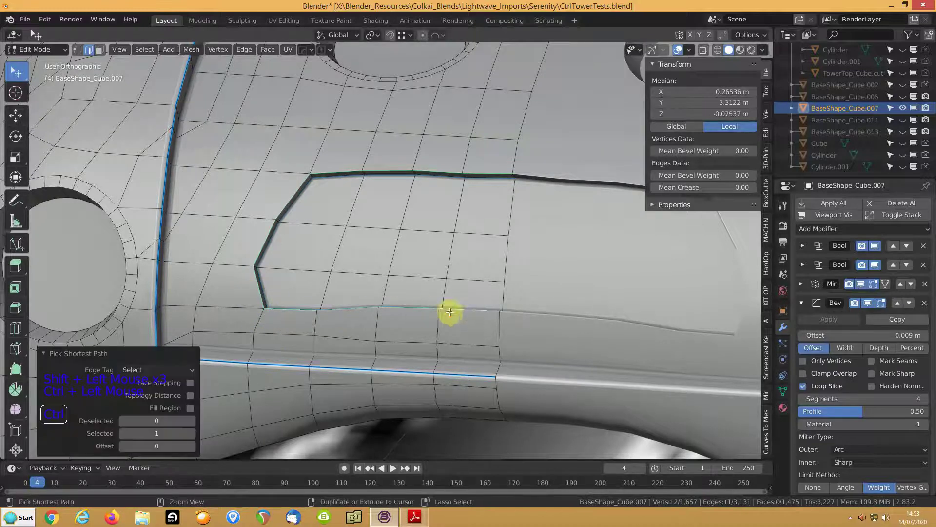
mouse_move(711, 175)
left_mouse_down()
mouse_move(742, 176)
mouse_move(722, 188)
left_mouse_up()
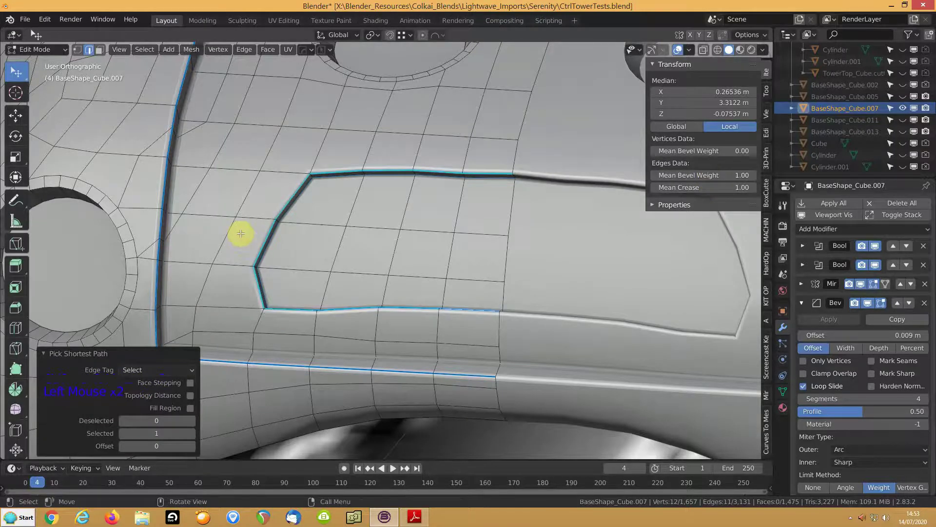
key("ctrl+quotedbl")
- Mark the three short wall edges at the recess's outer corners sharp with a mean bevel weight and mean crease of 1.00
middle_click_drag(217, 230, 288, 203)
left_click(264, 246)
left_click(351, 138, "shift")
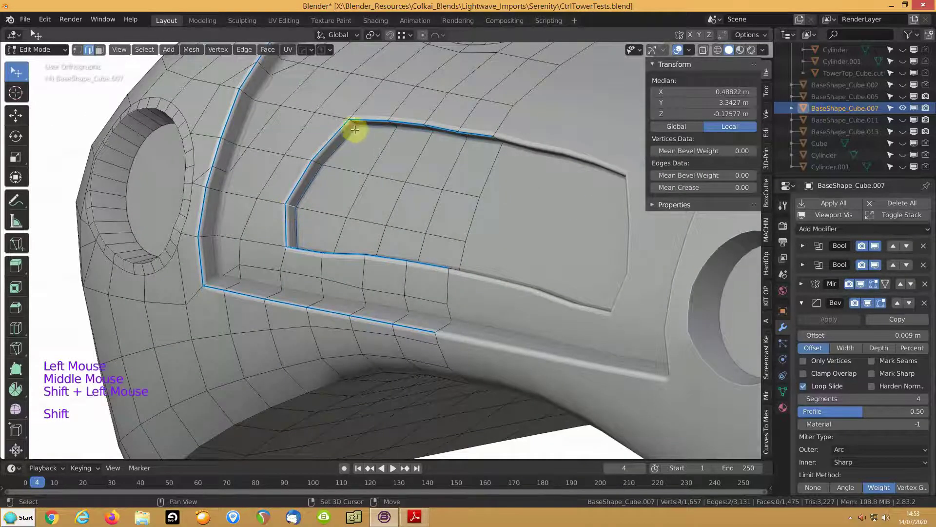
left_click(355, 128, "shift")
left_click(698, 175)
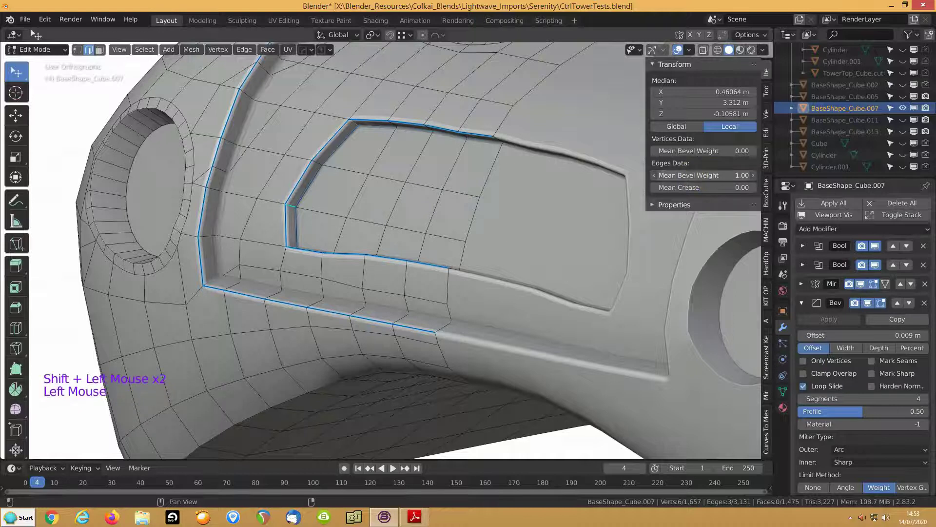
left_click_drag(681, 188, 716, 188)
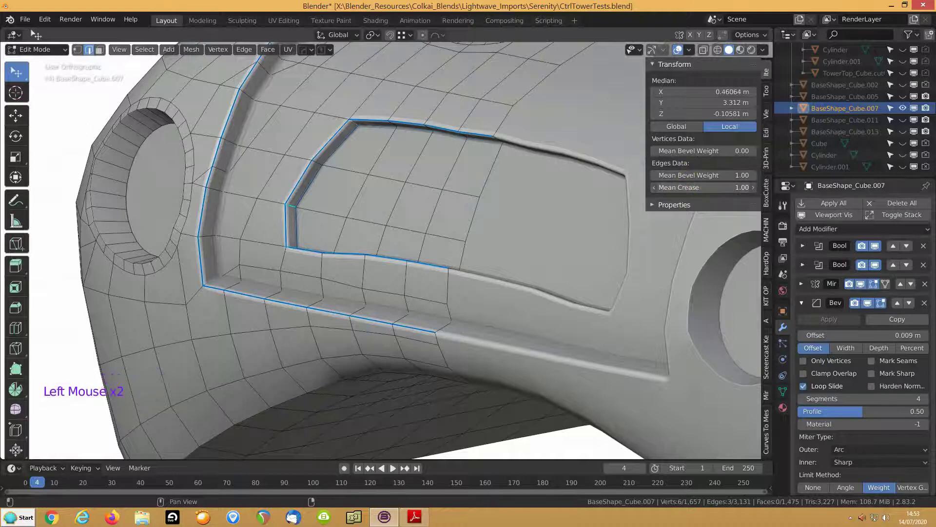
key("ctrl+apostrophe")
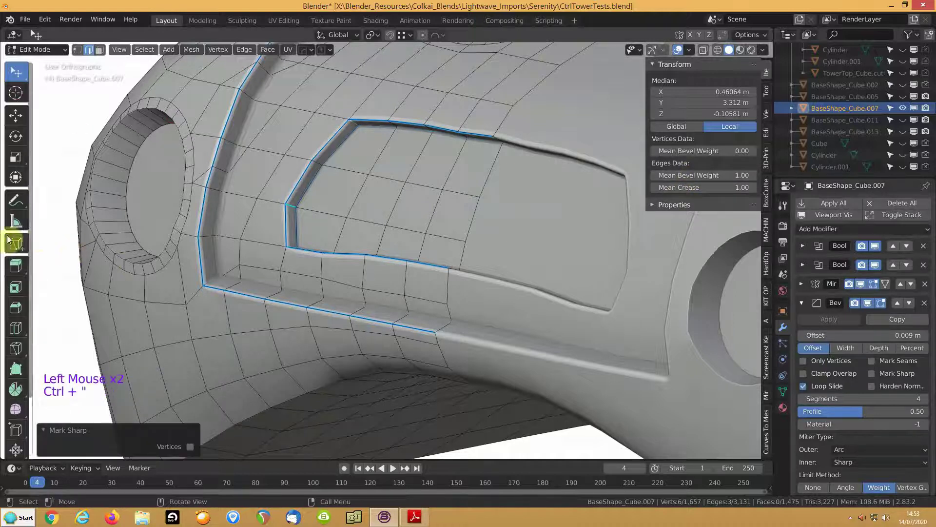
middle_click(48, 236)
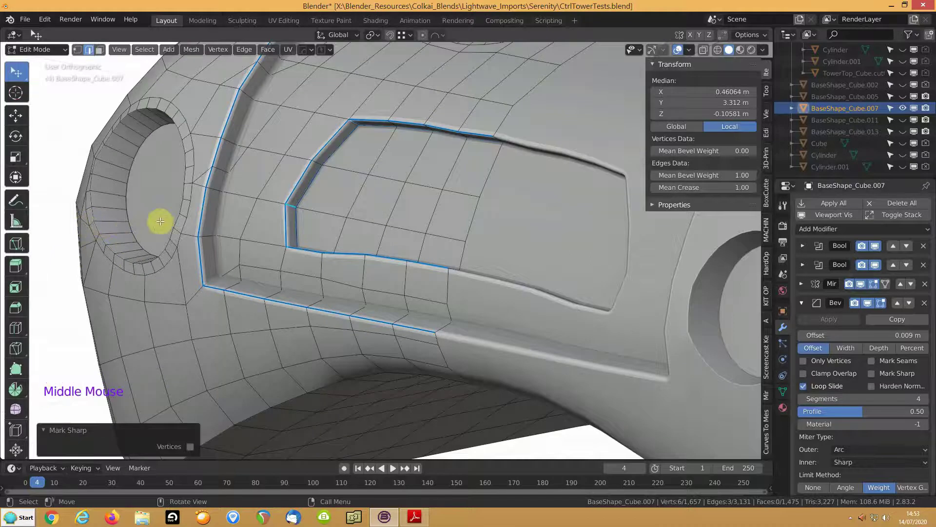
key("shift+ctrl+apostrophe")
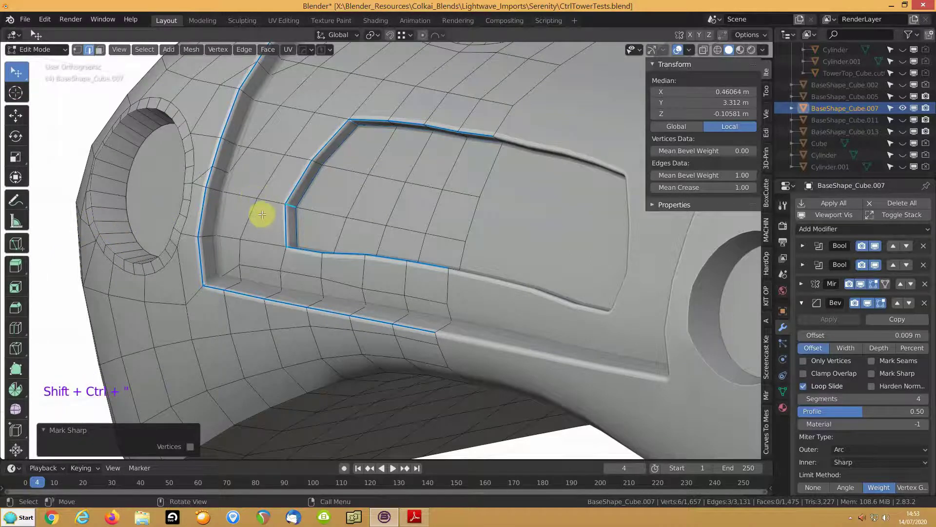
key("shift+ctrl+apostrophe")
middle_click_drag(261, 214, 327, 241)
key("ctrl+apostrophe")
- Try to knife-cut a support loop around the recess rim in one continuous cut, and undo the cut
key("k")
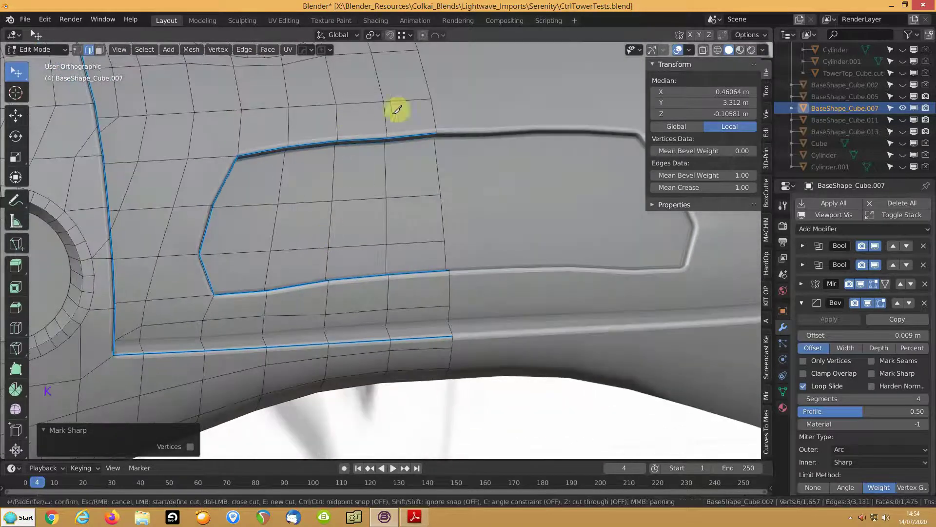
left_click(426, 115)
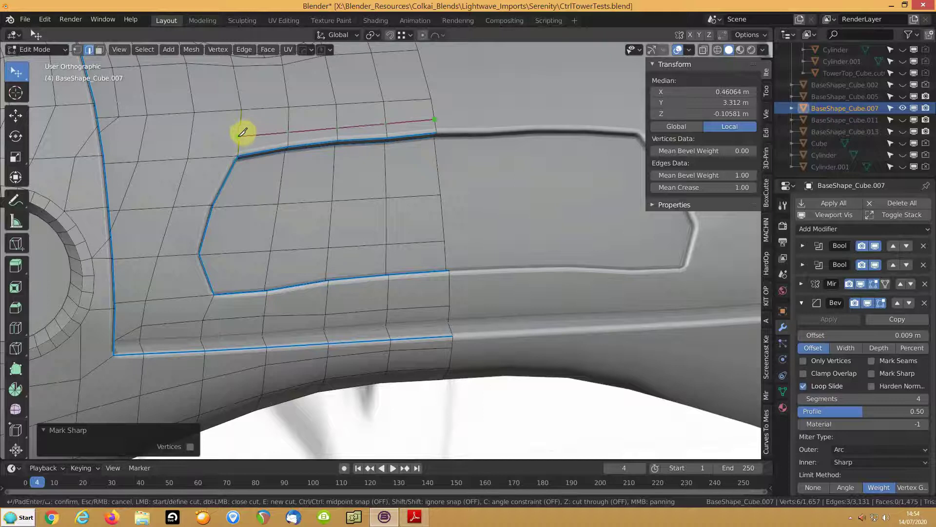
left_click(337, 124)
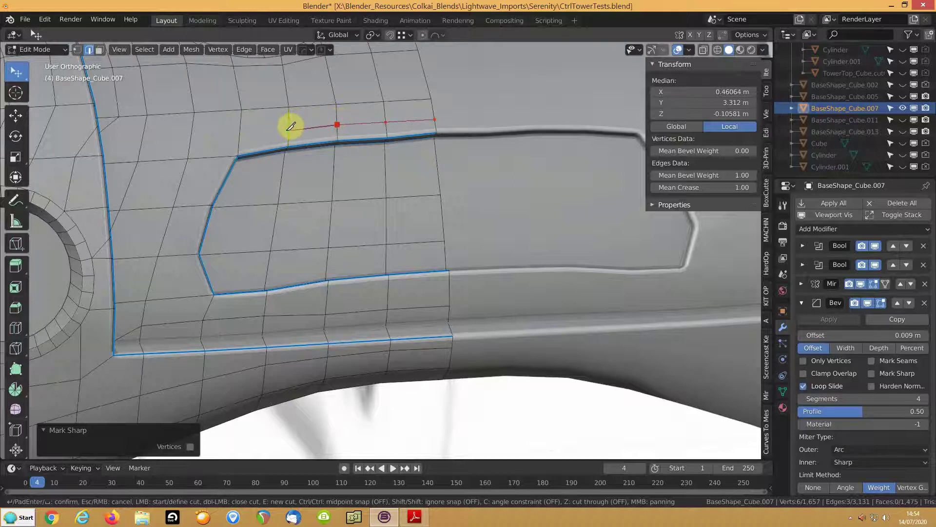
left_click(289, 129)
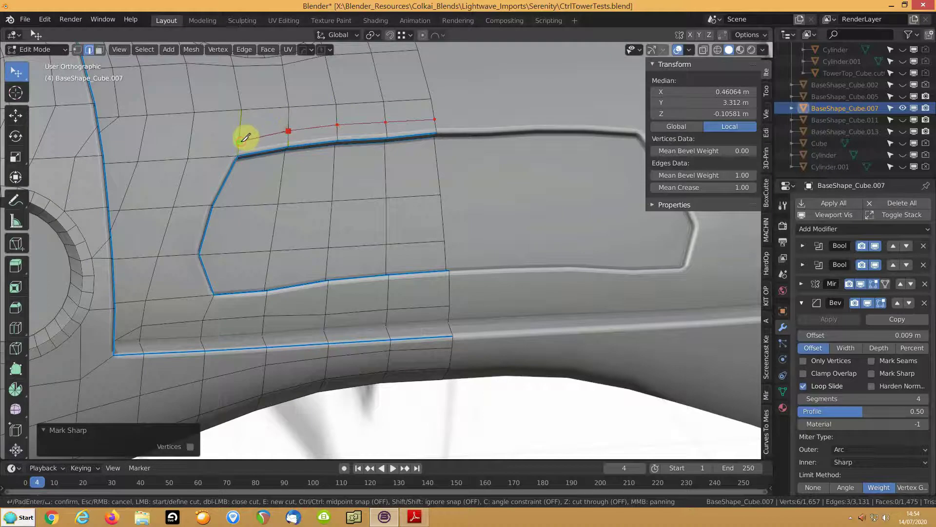
left_click(239, 140)
left_click(211, 157)
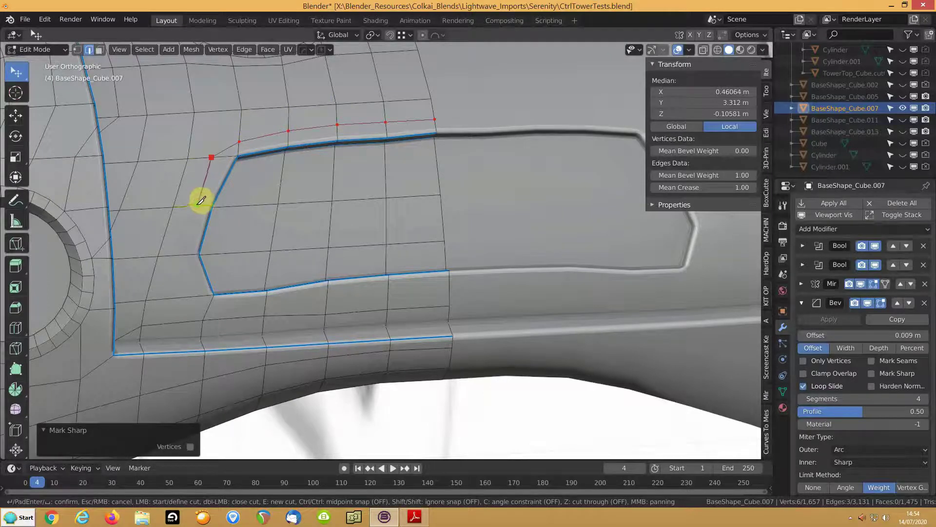
left_click(194, 206)
left_click(185, 255)
left_click(209, 307)
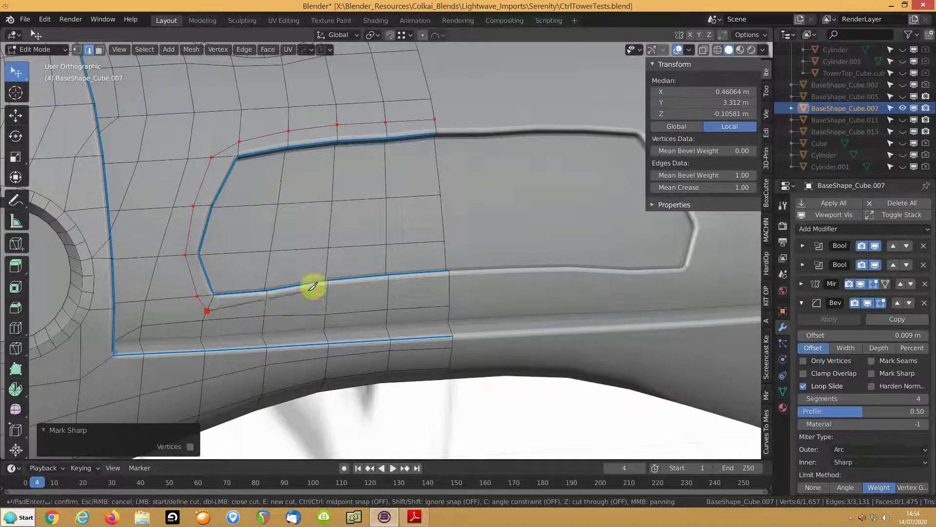
left_click(326, 298)
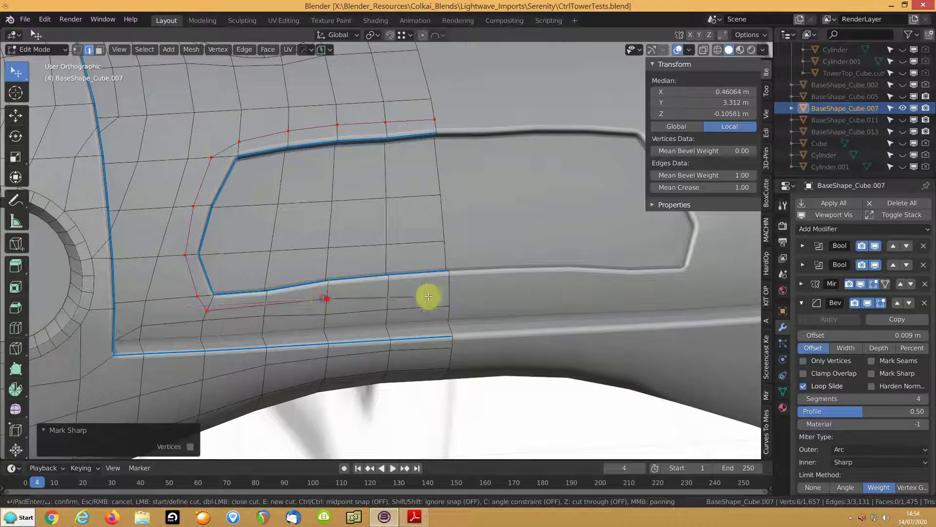
key("Return")
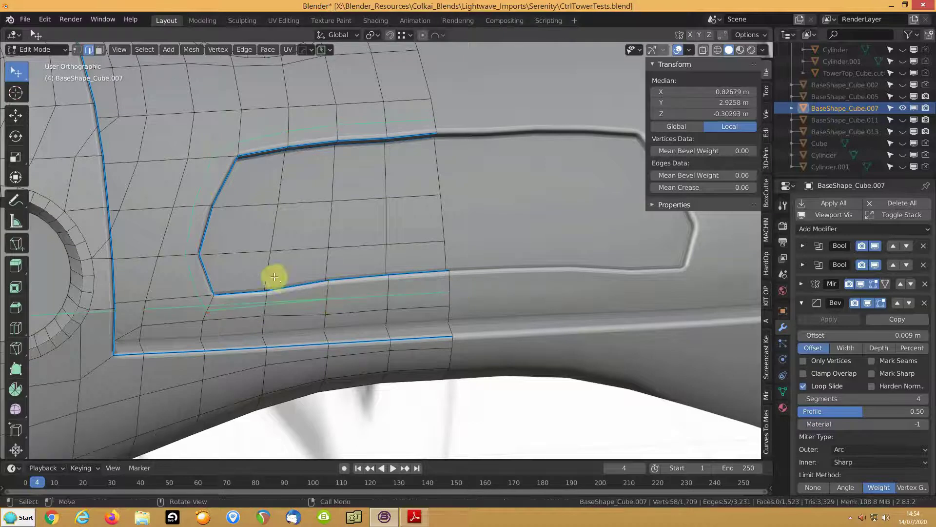
key("ctrl+z")
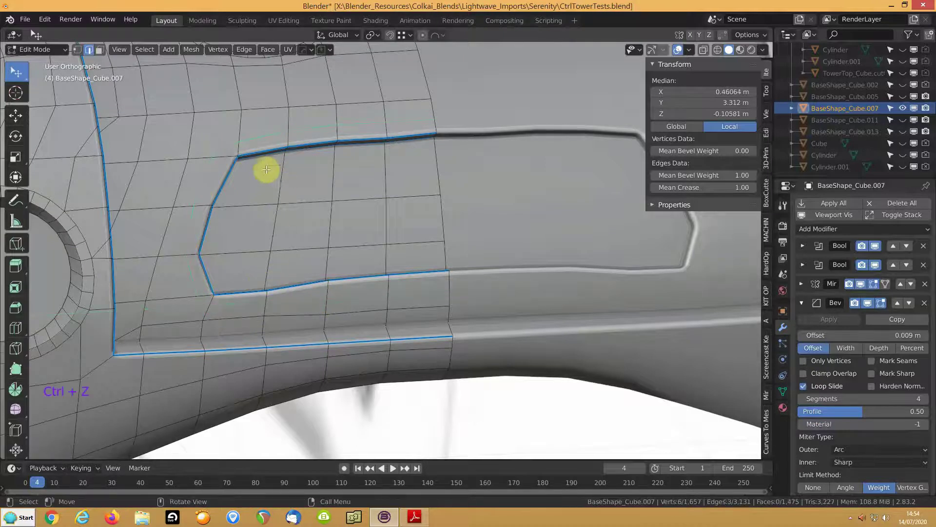
- Knife-cut a support line just below the recess, from outside its lower outer corner to the mirror line
key("k")
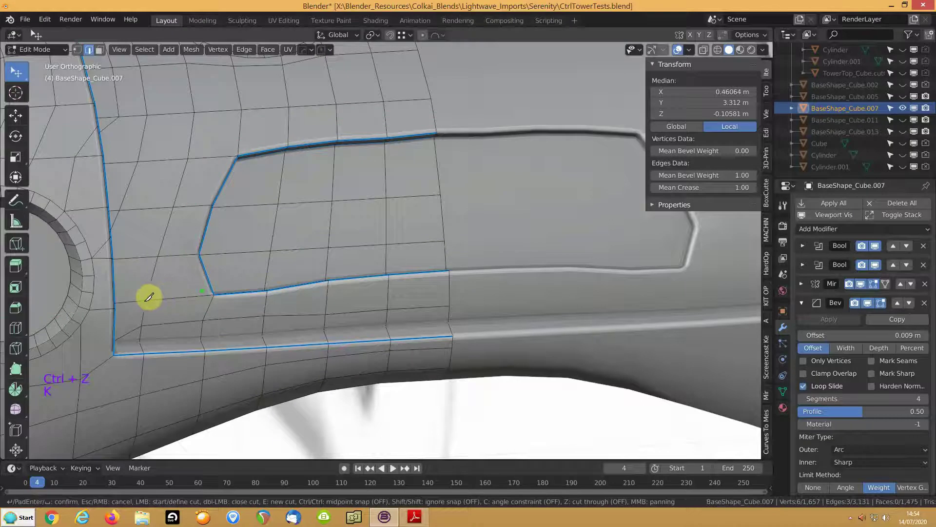
left_click(185, 298)
left_click(207, 309)
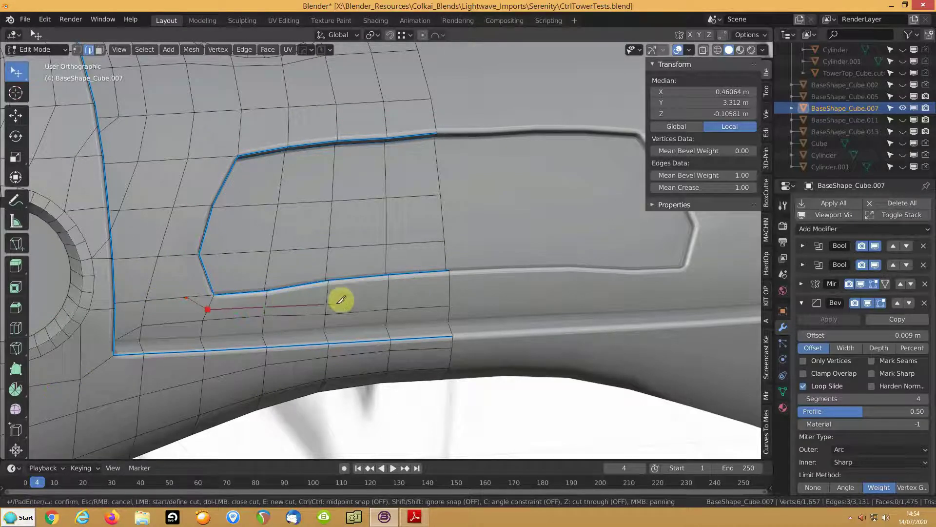
left_click(453, 288)
key("Return")
- Continue the knife-cut support line up the recess's outer side and along its upper edge to the mirror line
key("k")
left_click(187, 296)
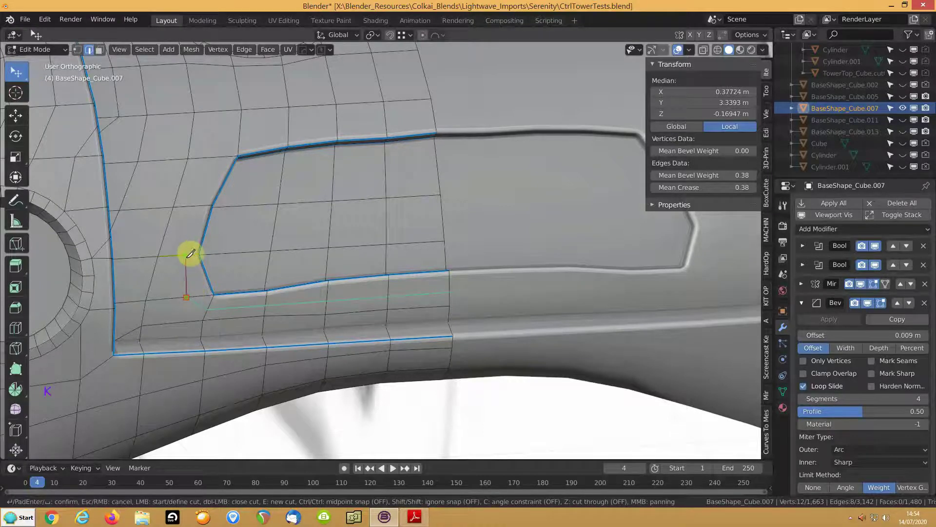
left_click(190, 239)
left_click(197, 204)
left_click(211, 157)
left_click(240, 134)
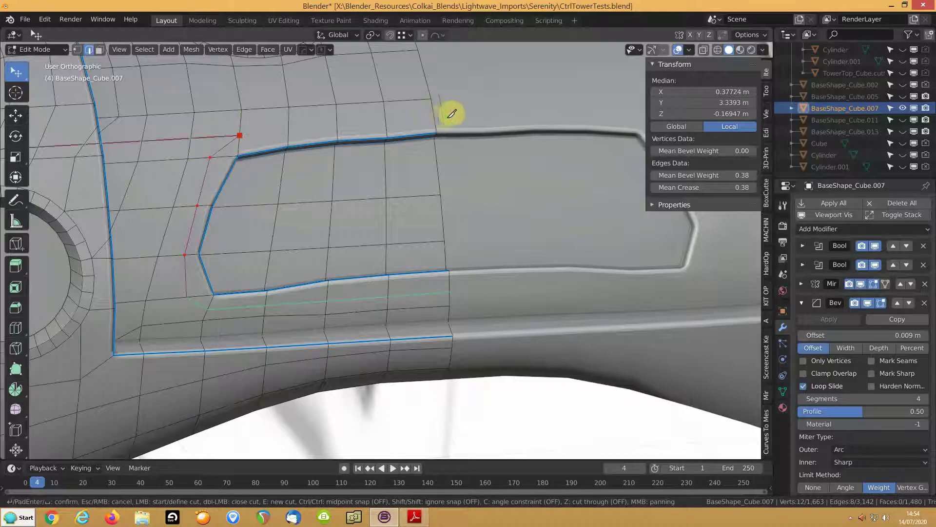
key("Return")
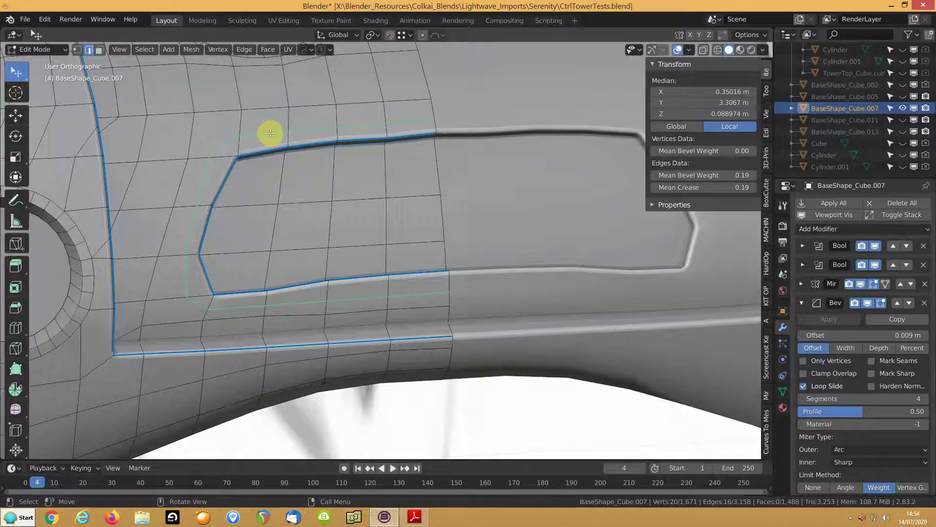
- Subdivide the diagonal support edges at the recess's upper and lower outer corners with one cut each
left_click(213, 140)
right_click(213, 140)
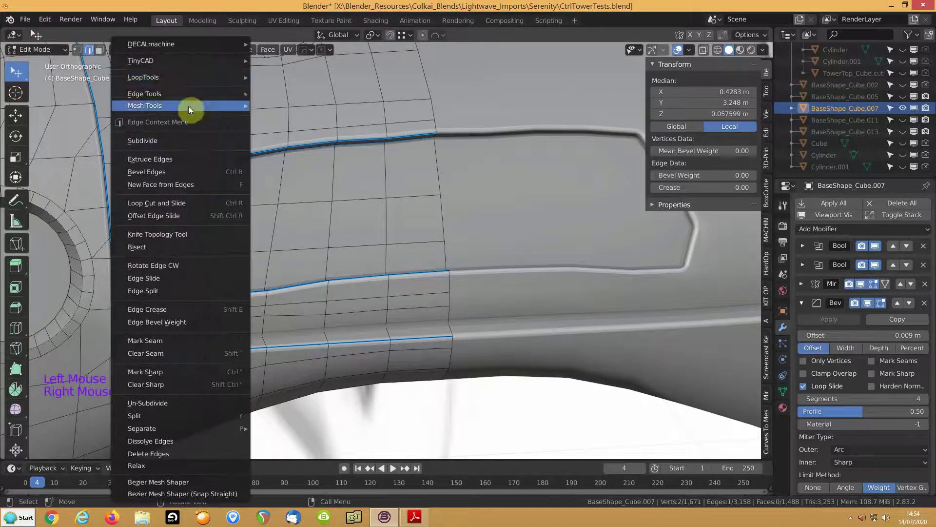
left_click(147, 141)
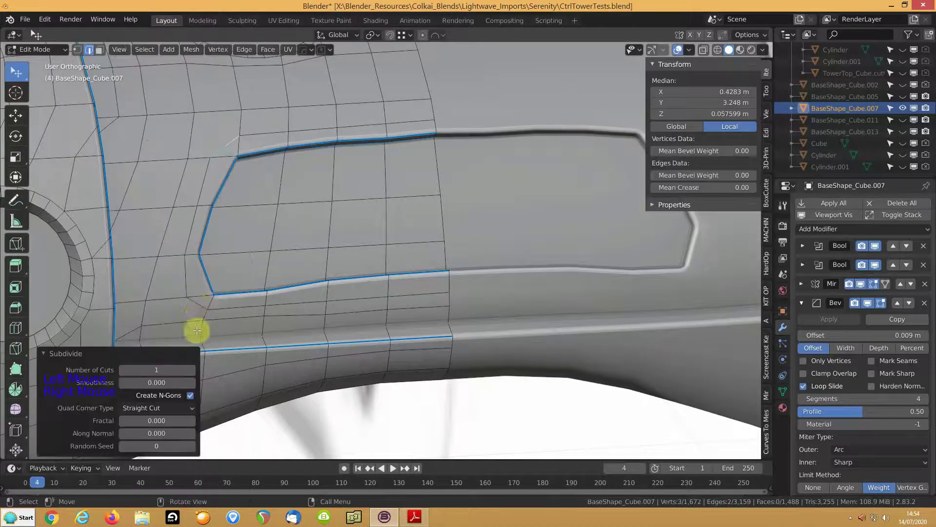
left_click(198, 305)
right_click(198, 305)
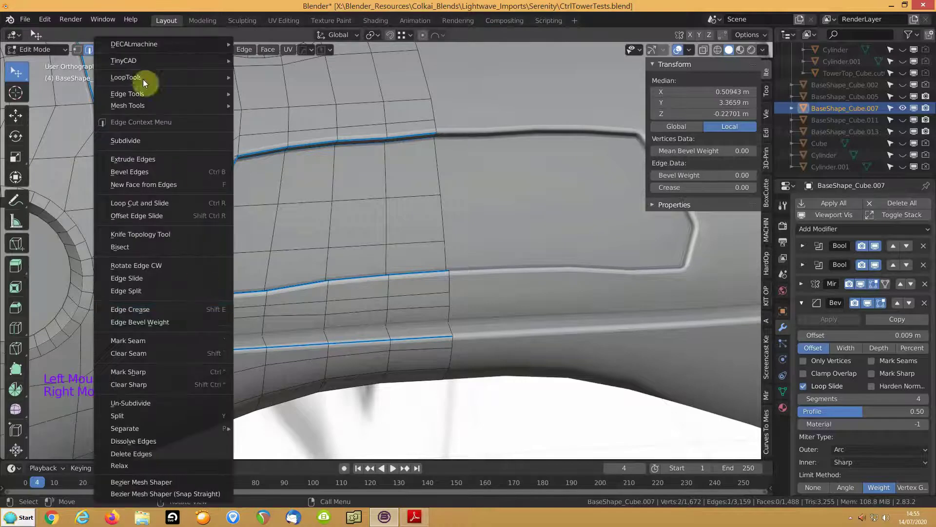
left_click(136, 141)
key("1")
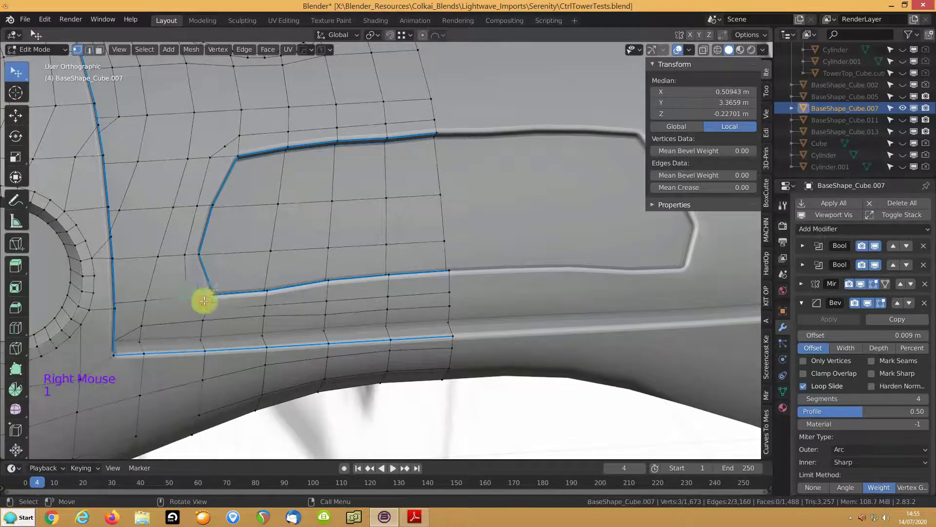
- Connect the lower corner's midpoint vertex to the vertex diagonally outward from it, and slide the midpoint outward along the new edge
left_click(195, 308)
left_click(140, 326, "shift")
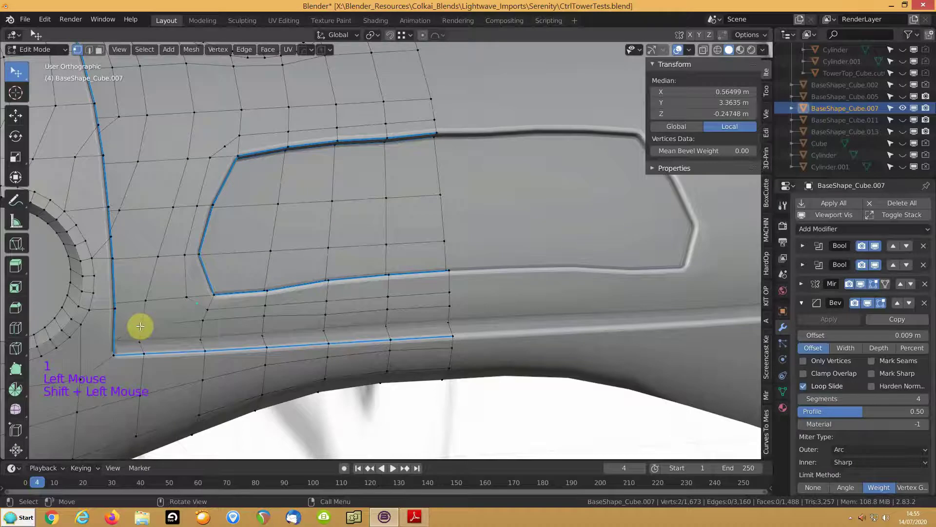
key("j")
left_click(192, 309)
key("g")
key("g")
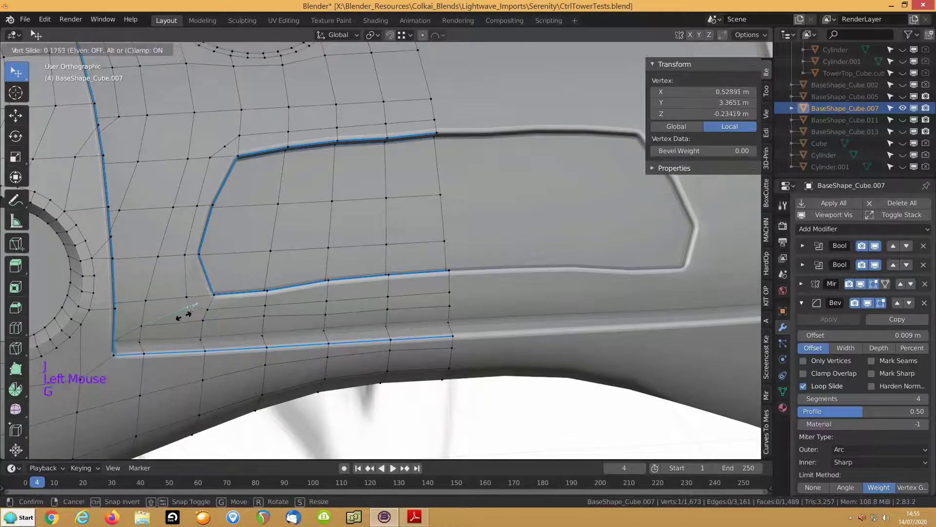
left_click(188, 313)
- Connect the upper corner's midpoint vertex to the vertex diagonally outward from it, and slide the midpoint outward along the new edge
left_click(225, 146)
left_click(199, 114, "shift")
key("j")
left_click(214, 141)
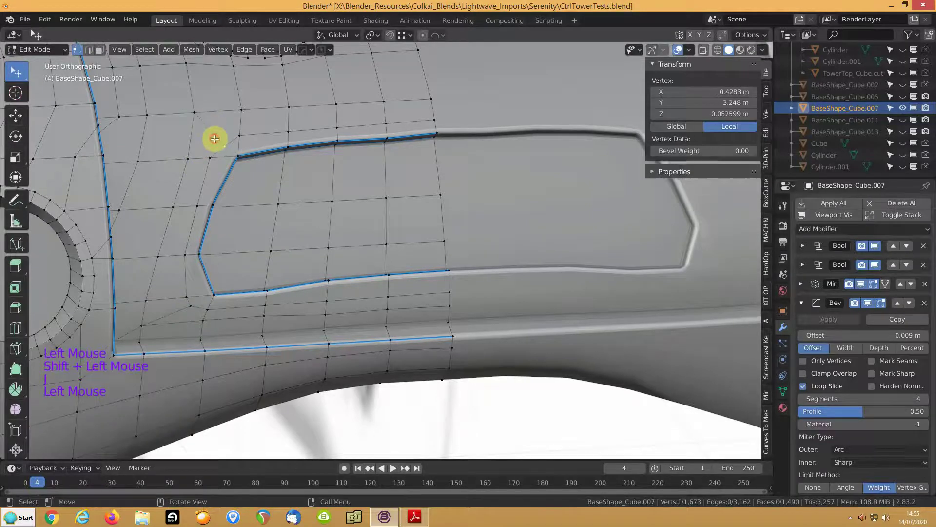
key("g")
key("g")
left_click(213, 133)
- Slide the vertex under the recess's lower outer portion, in the row below the support line, downward by a factor of 0.113
middle_click_drag(188, 203, 246, 280)
left_click(252, 313)
key("g")
key("g")
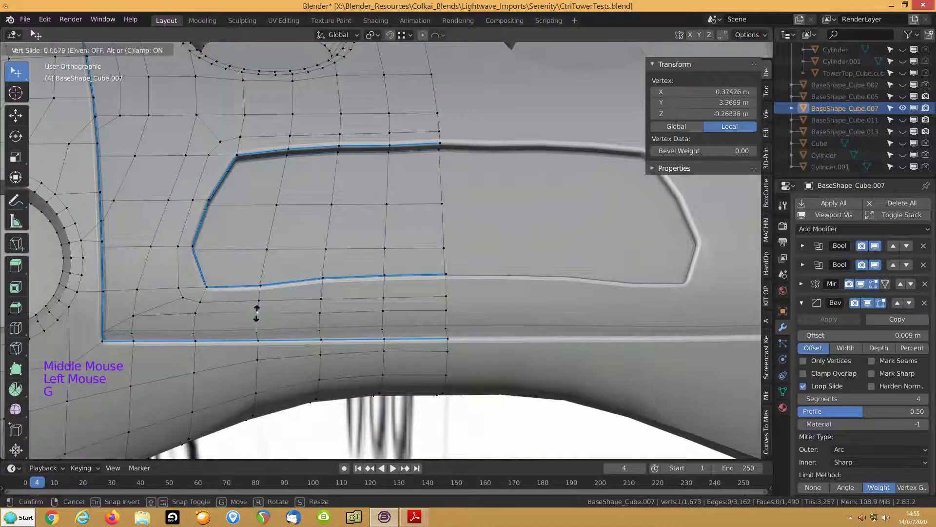
left_click(256, 314)
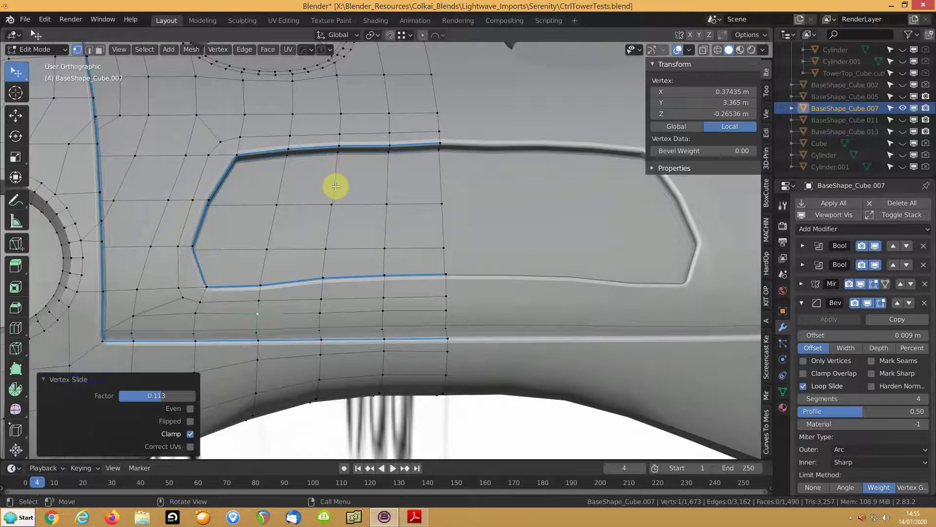
- Slide the two support vertices beside the recess's lower outer corner inward toward the corner, each by a factor of about 0.25
middle_click_drag(333, 187, 329, 190)
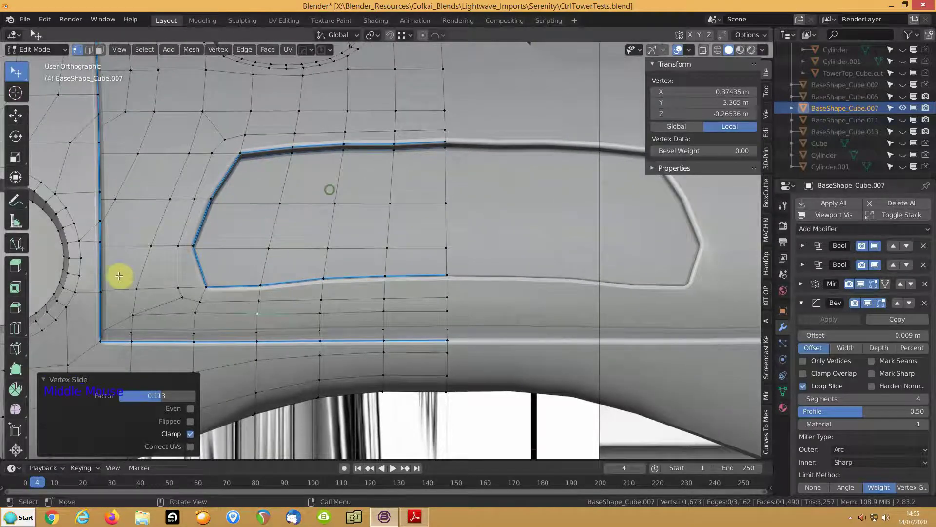
left_click(176, 284)
key("g")
key("g")
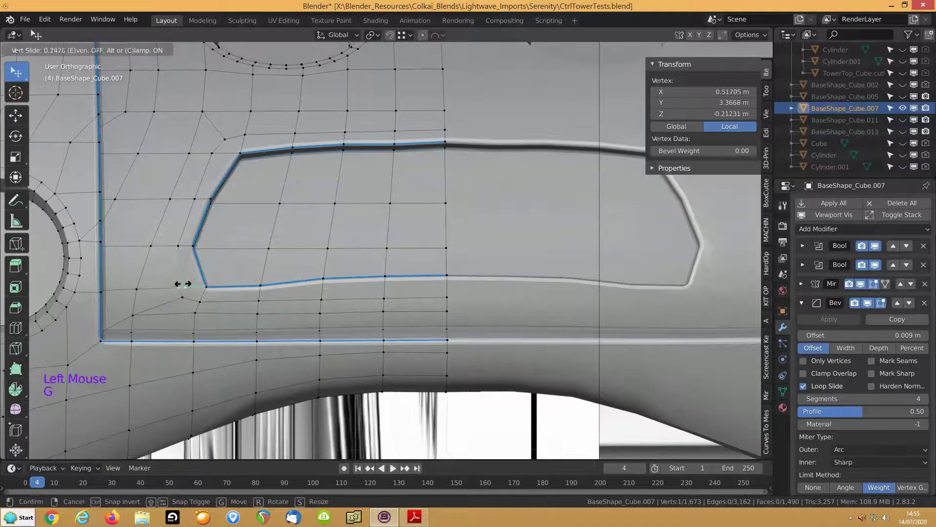
left_click(183, 290)
key("g")
key("g")
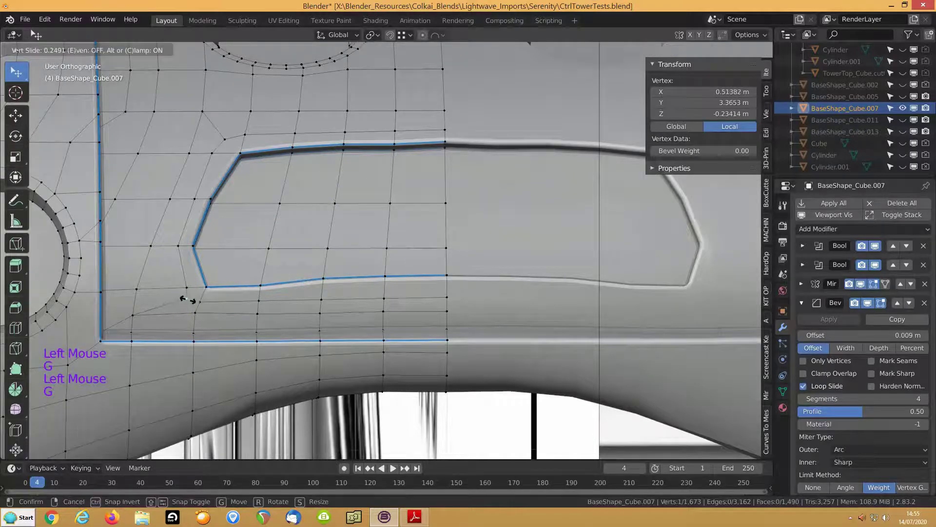
left_click(188, 300)
- Slide the three inner support vertices below the recess's lower edge slightly upward toward it, the centre-line one by a factor of 0.109
left_click(320, 299)
key("g")
key("g")
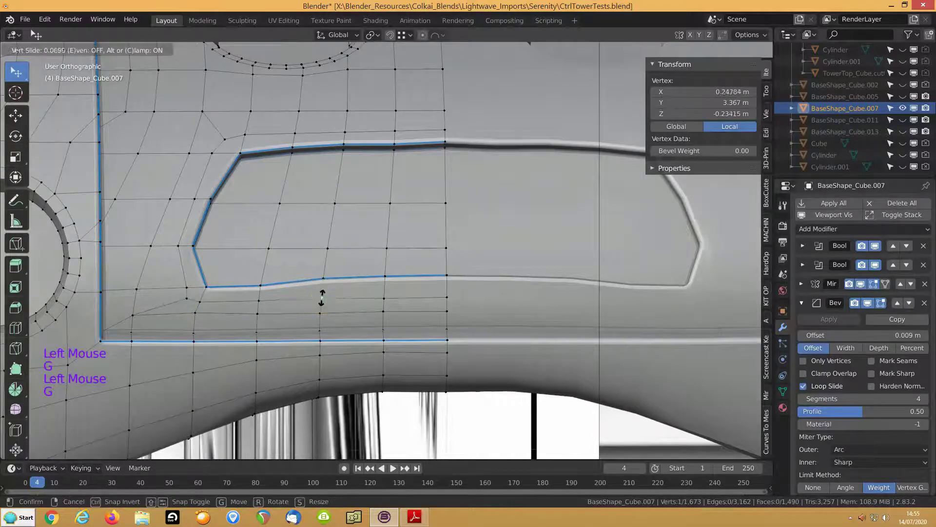
left_click(321, 296)
left_click(383, 293)
key("g")
key("g")
left_click(440, 296)
left_click(446, 296)
key("g")
key("g")
left_click(445, 296)
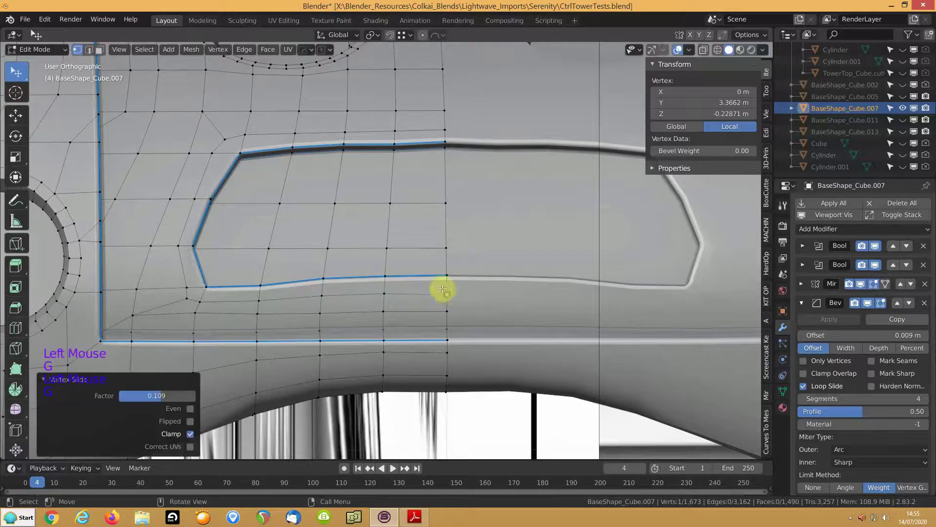
- Try a knife cut from the recess's lower outer corner outward across the support edge to the next vertical edge
mouse_move(311, 229)
middle_mouse_down()
mouse_move(344, 226)
mouse_move(299, 251)
mouse_move(313, 246)
middle_mouse_up()
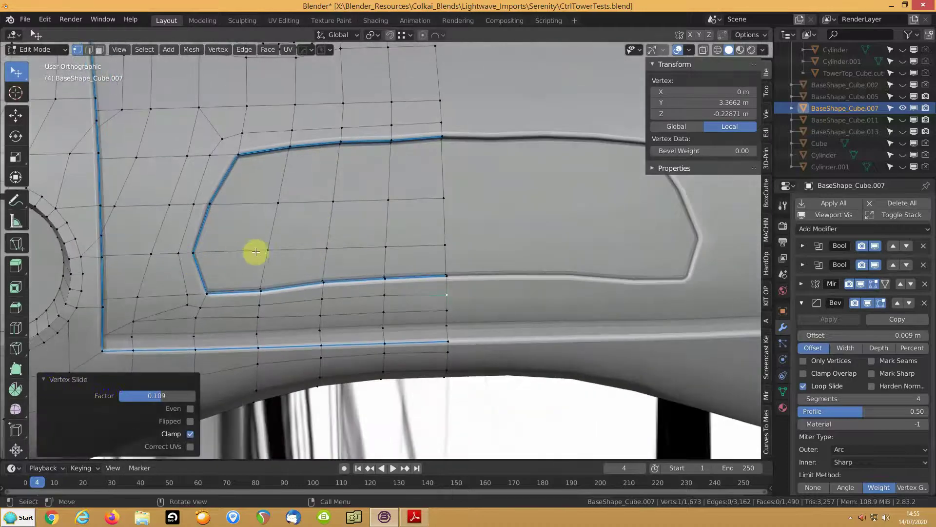
middle_click_drag(376, 236, 368, 236)
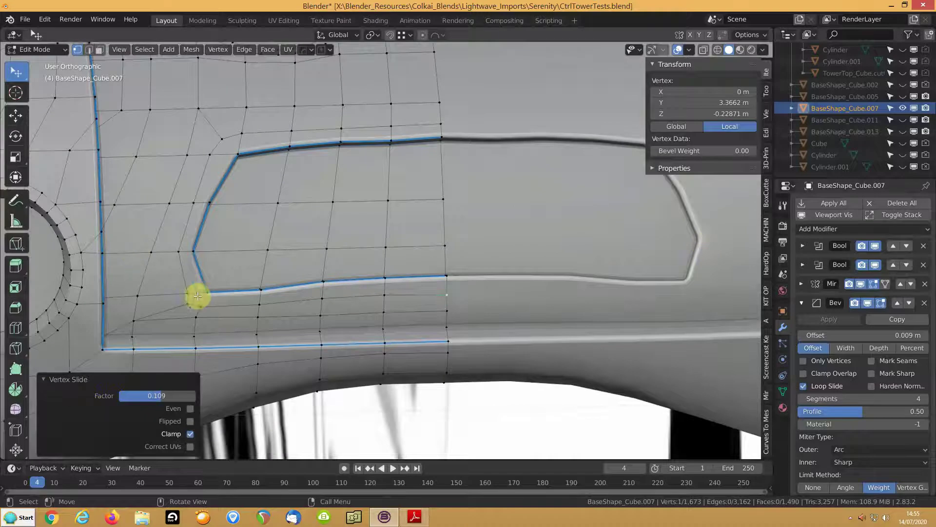
key("k")
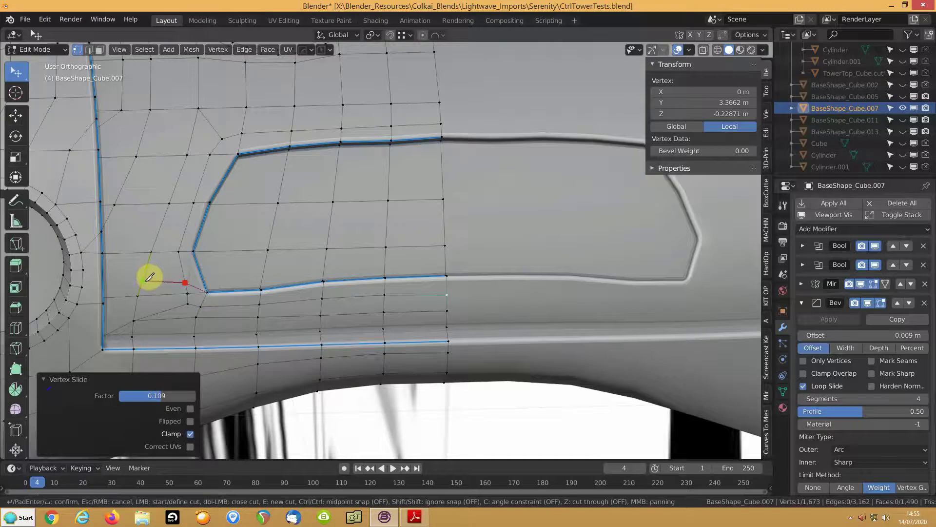
key("Return")
middle_click_drag(194, 272, 312, 202, "shift")
middle_click_drag(250, 209, 390, 220)
middle_click_drag(390, 220, 460, 235, "shift")
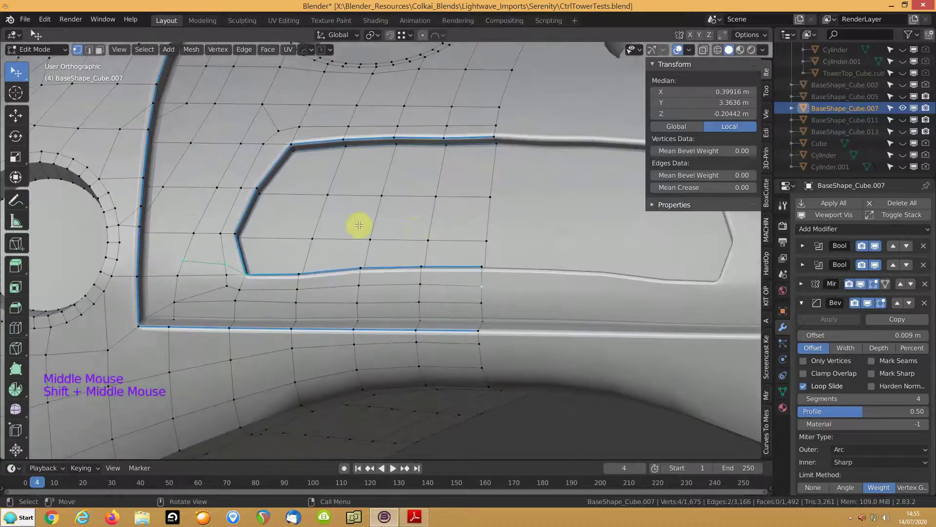
key("ctrl+z")
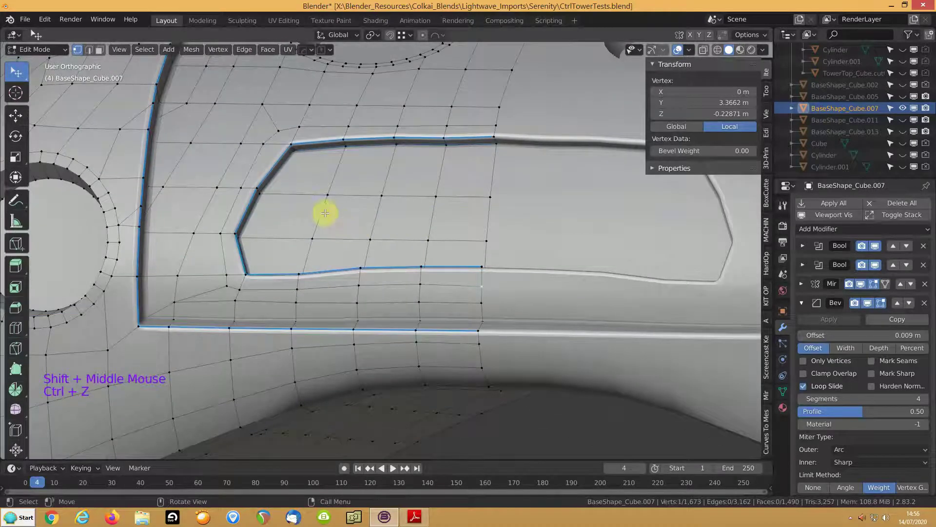
- Slide the upper support vertex beside the recess's lower outer corner downward by a factor of 0.349
left_click(491, 256)
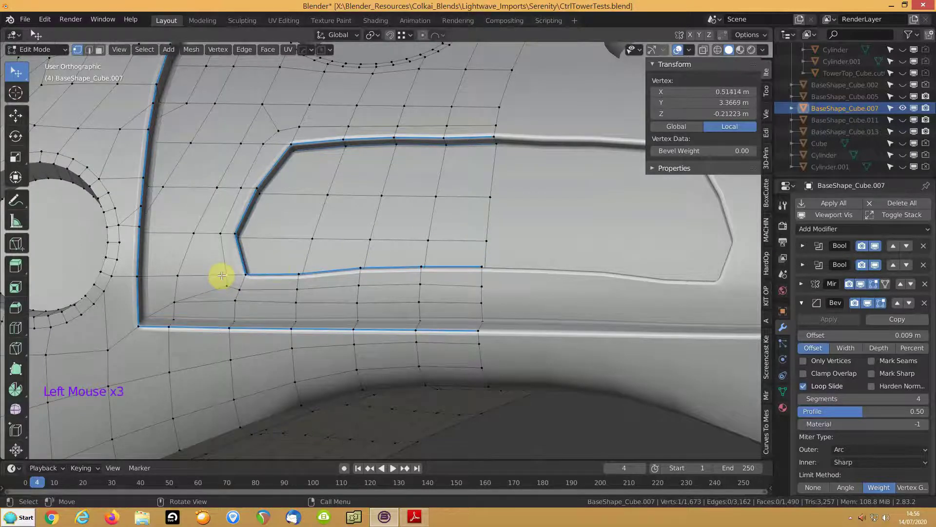
key("g")
key("g")
left_click(222, 279)
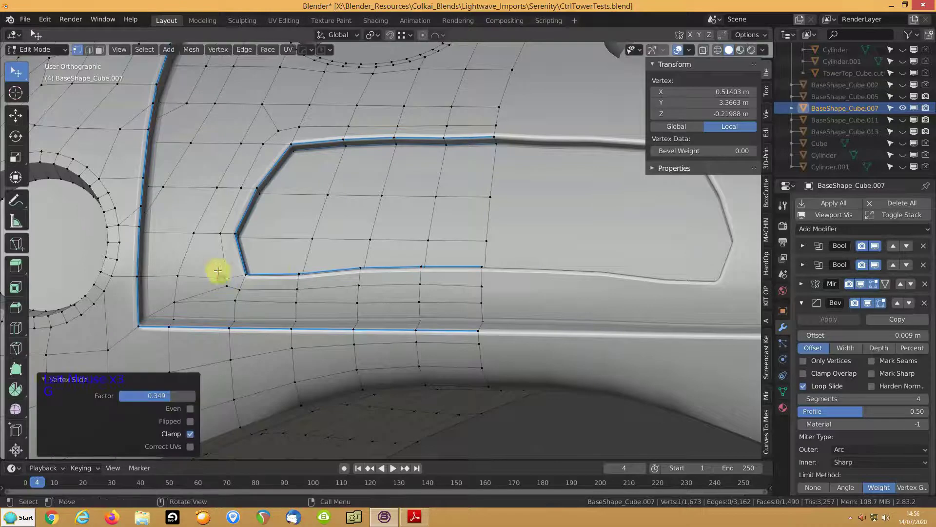
- Knife-cut a new edge line just above the recess's lower edge, from the centre line outward past the recess side and support edge
middle_click_drag(536, 254, 584, 271)
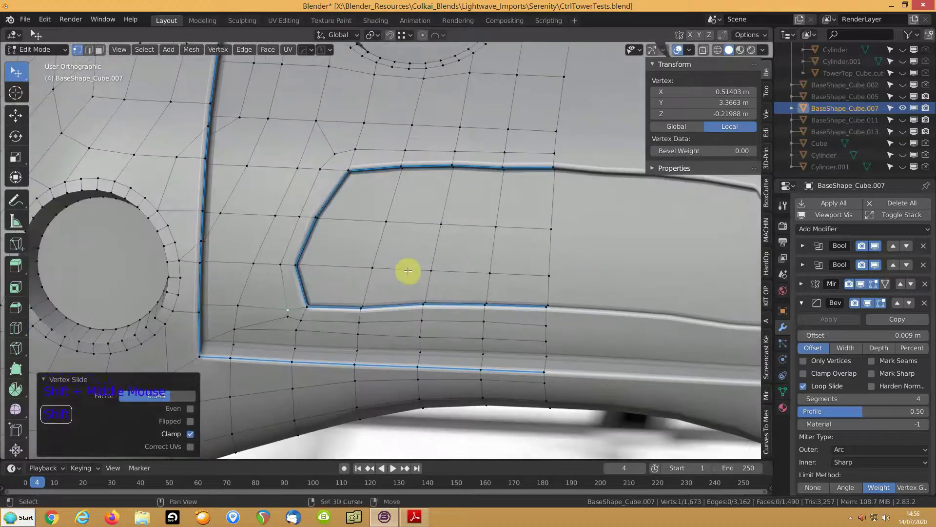
middle_click_drag(386, 269, 325, 277)
key("k")
left_click(539, 316)
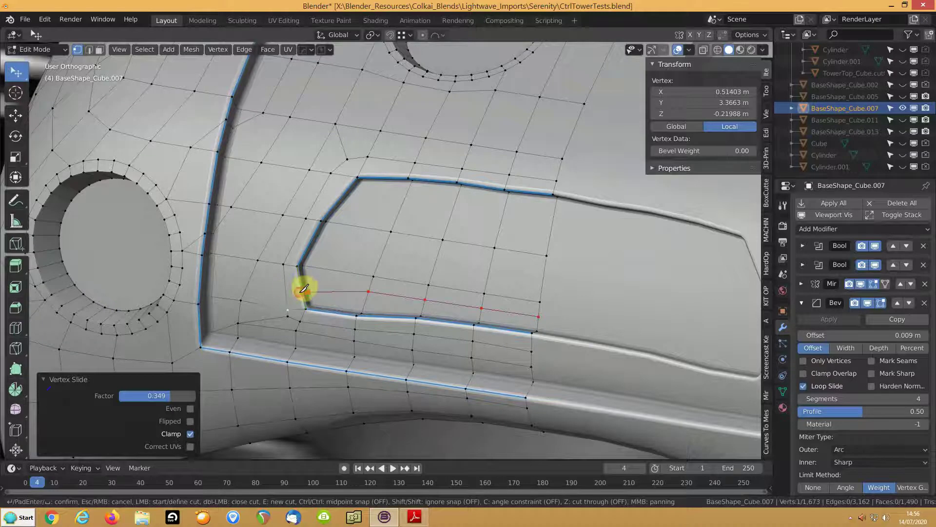
left_click(286, 292)
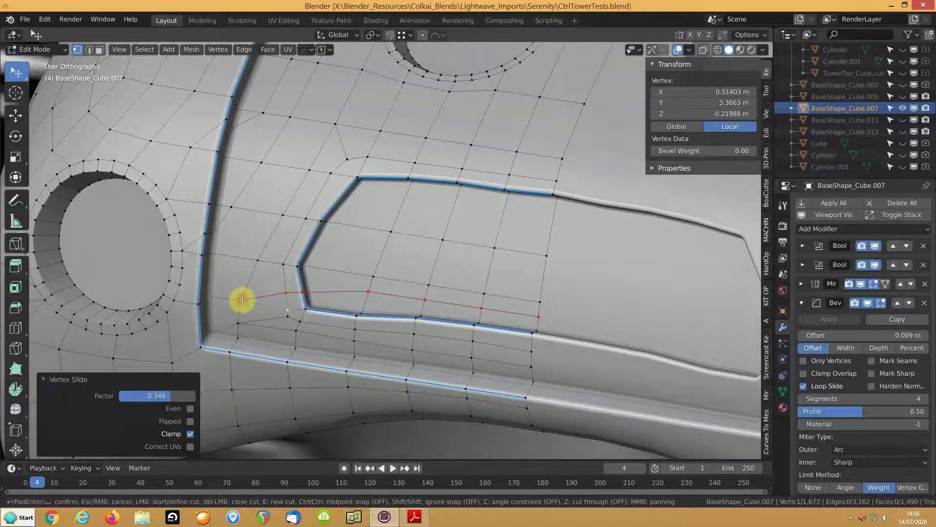
key("Return")
- Connect the round recess's rim vertex to the new cut's vertex on the support edge, and dissolve the cut's outermost edge
middle_click_drag(547, 273, 268, 256, "shift")
scroll(220, 234, "down", 3)
middle_click_drag(220, 234, 523, 215, "shift")
scroll(404, 196, "up", 4)
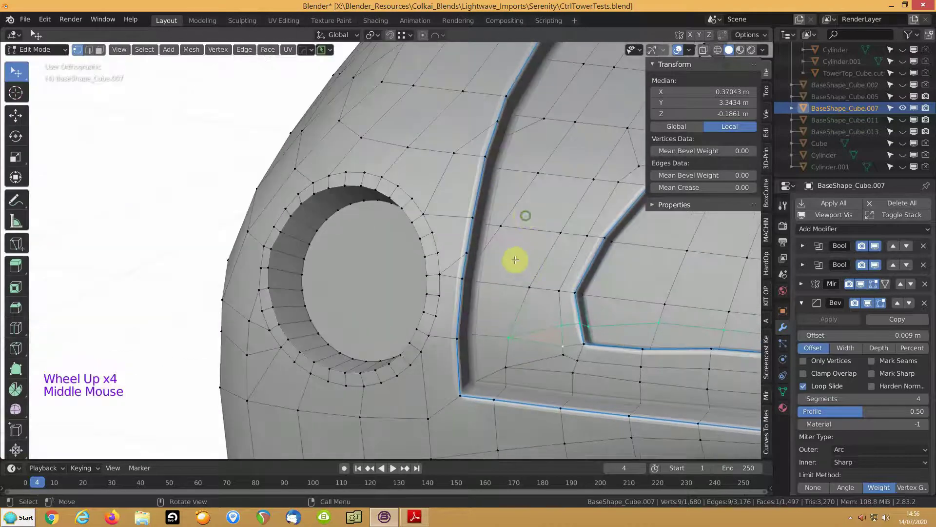
left_click(443, 296)
left_click(555, 326, "shift")
key("j")
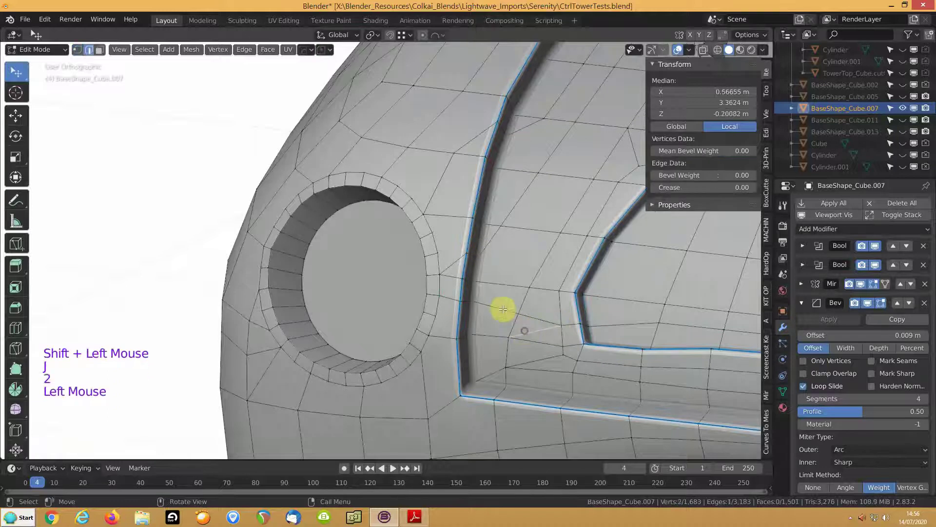
key("ctrl+x")
middle_click_drag(621, 307, 696, 191, "shift")
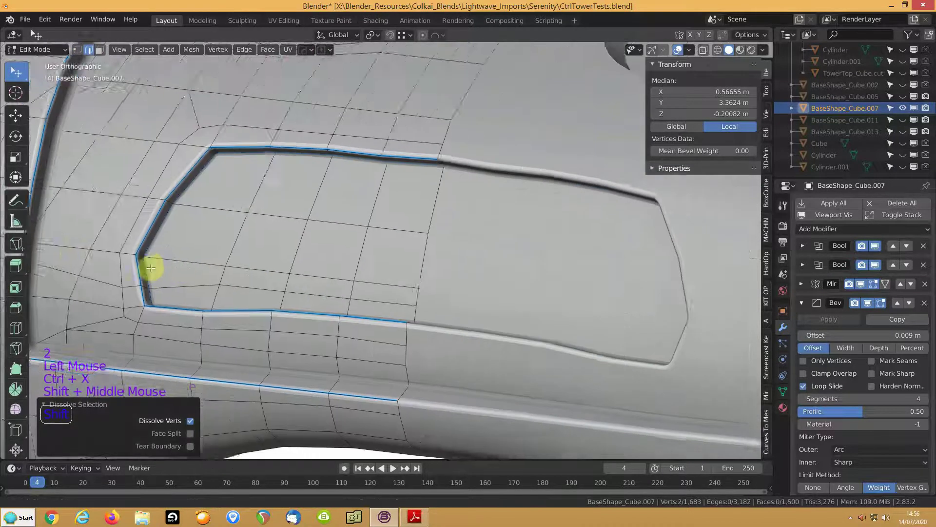
- Return the body to object mode and save CtrlTowerTests.blend
middle_click_drag(631, 264, 549, 261)
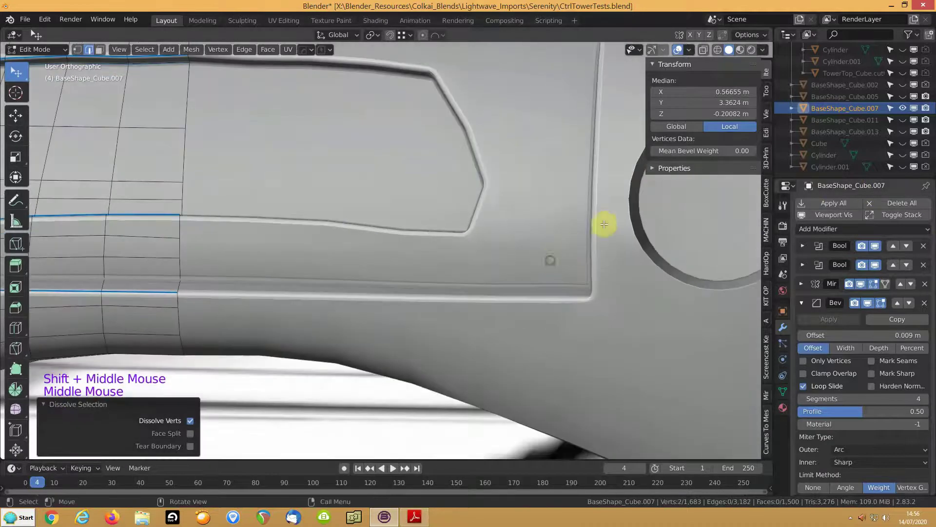
scroll(414, 238, "down", 5)
middle_click_drag(291, 217, 314, 215)
key("Tab")
key("ctrl+s")
scroll(314, 215, "down", 4)
scroll(250, 197, "up", 1)
middle_click_drag(251, 197, 358, 219, "shift")
scroll(414, 250, "down", 1)
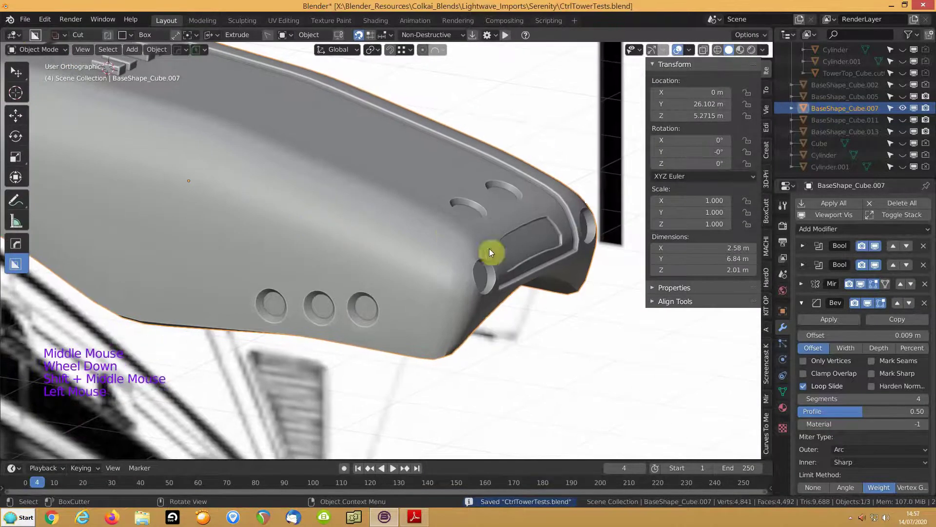
- Assign the existing CtrlTower material to the body and display the viewport in material preview shading
left_click(779, 347)
left_click(783, 408)
scroll(810, 261, "up", 1)
left_click(806, 253)
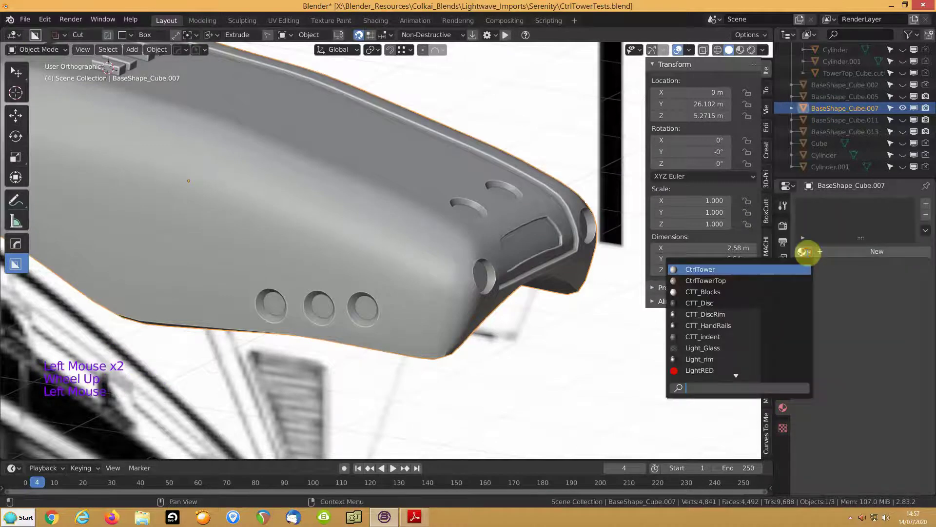
left_click(692, 271)
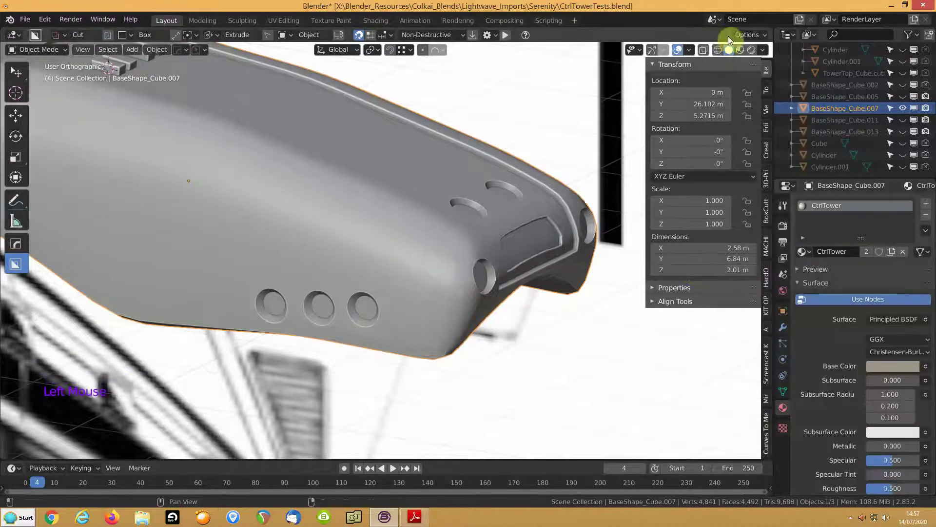
left_click(740, 49)
- Select the floor faces of the five round recesses in edit mode and grow the selection three times to include their rims
middle_click_drag(300, 232, 338, 251, "shift")
key("Tab")
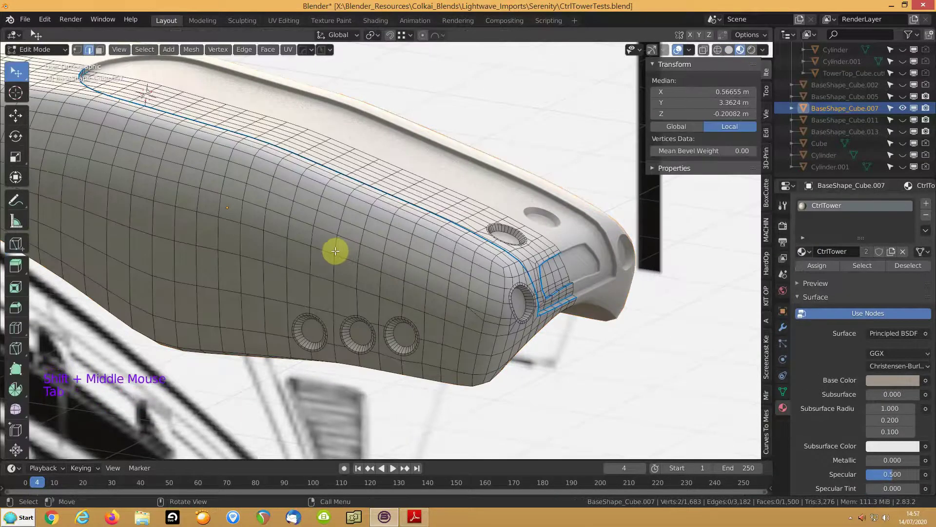
key("3")
left_click(497, 234)
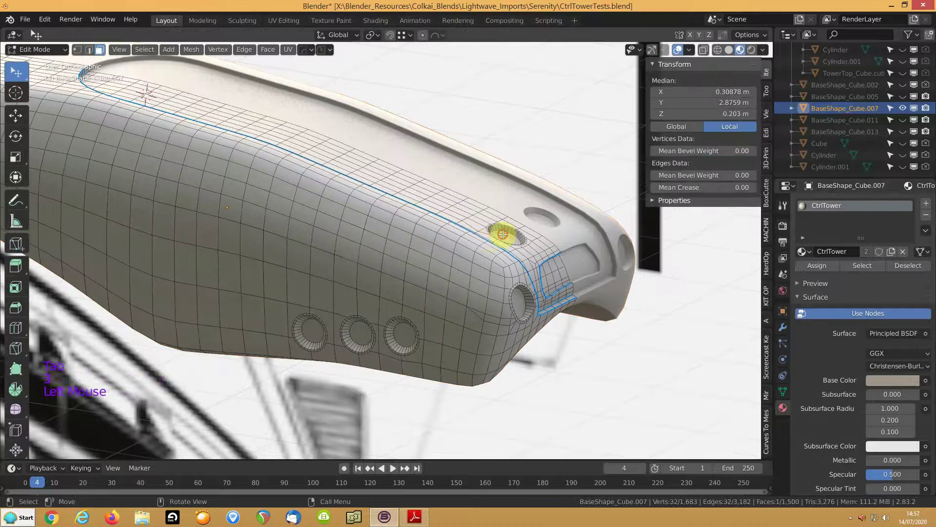
left_click(517, 306, "shift")
left_click(403, 335, "shift")
left_click(358, 336, "shift")
left_click(312, 333, "shift")
key("ctrl+KP_Add")
key("ctrl+KP_Add")
key("ctrl+KP_Add")
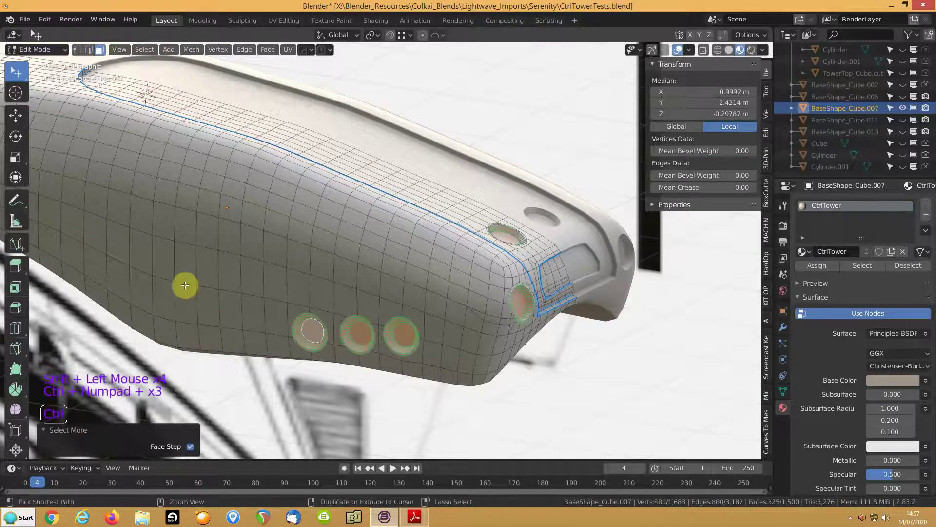
- Add a second material slot with CTT_DiscRim and assign it to the selected recess faces
left_click(926, 203)
left_click(804, 276)
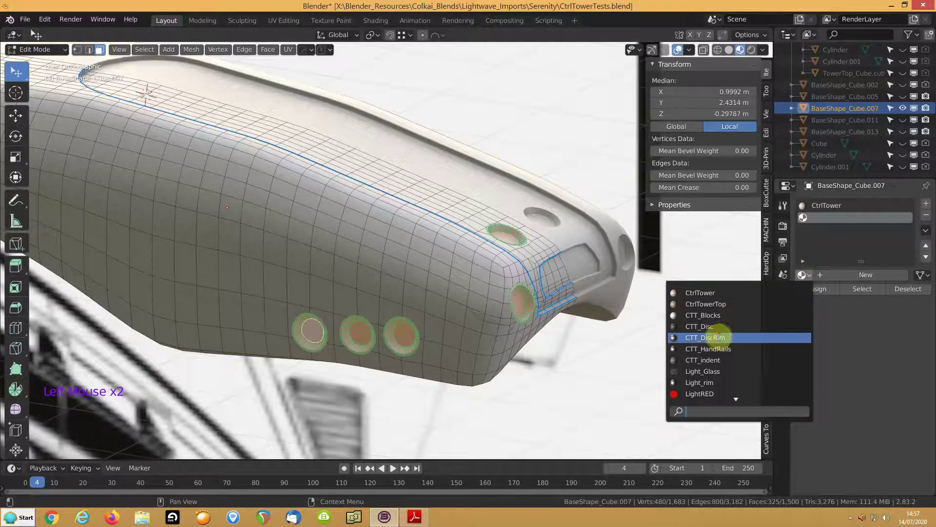
left_click(706, 338)
left_click(815, 289)
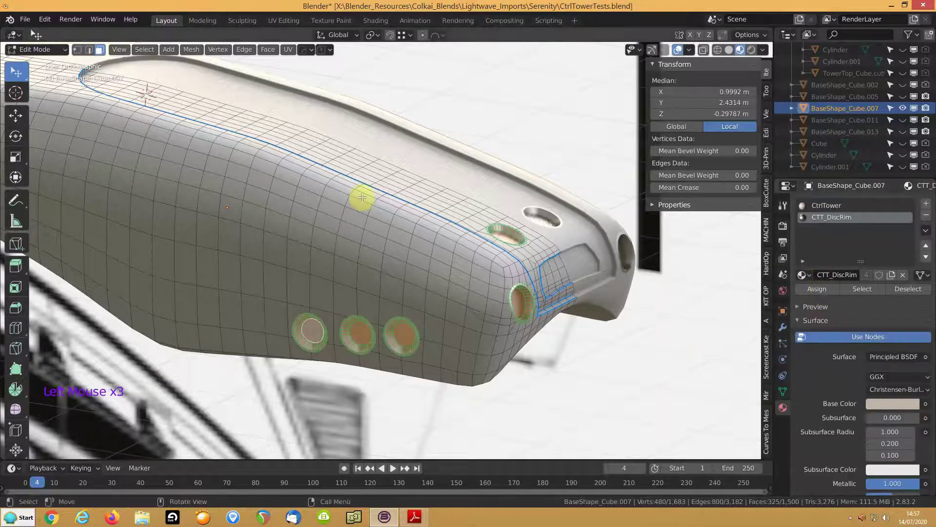
- Shrink the selection once, assign CTT_Disc to it from a third material slot, and return to object mode
key("ctrl+KP_Subtract")
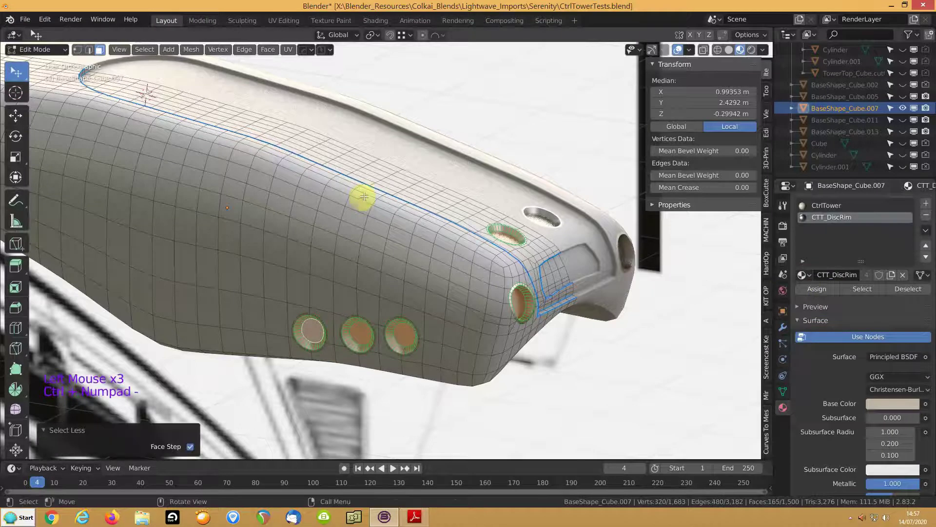
left_click(926, 203)
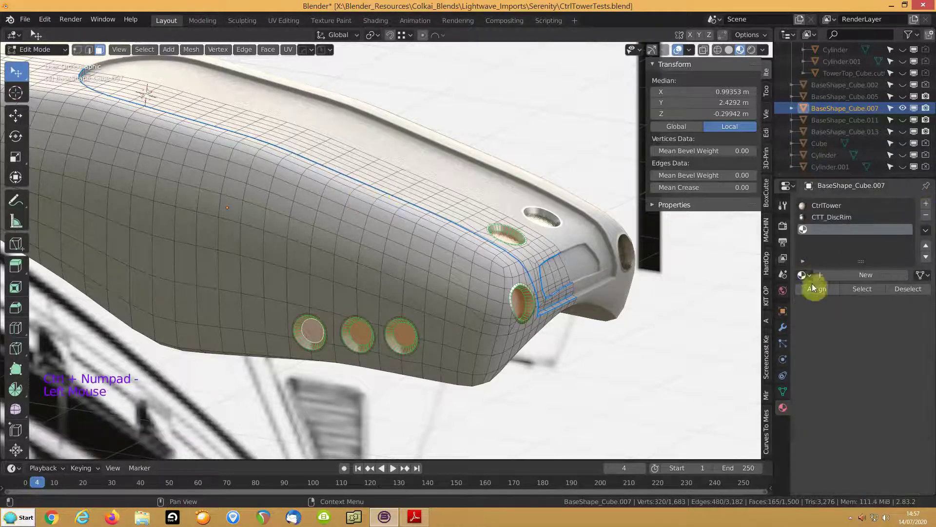
left_click(802, 274)
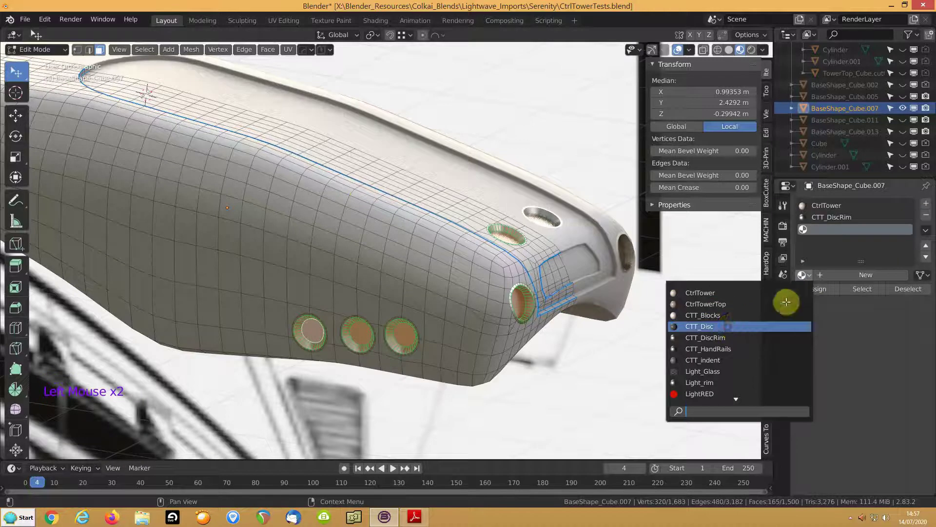
left_click(799, 321)
left_click(815, 289)
left_click(595, 292)
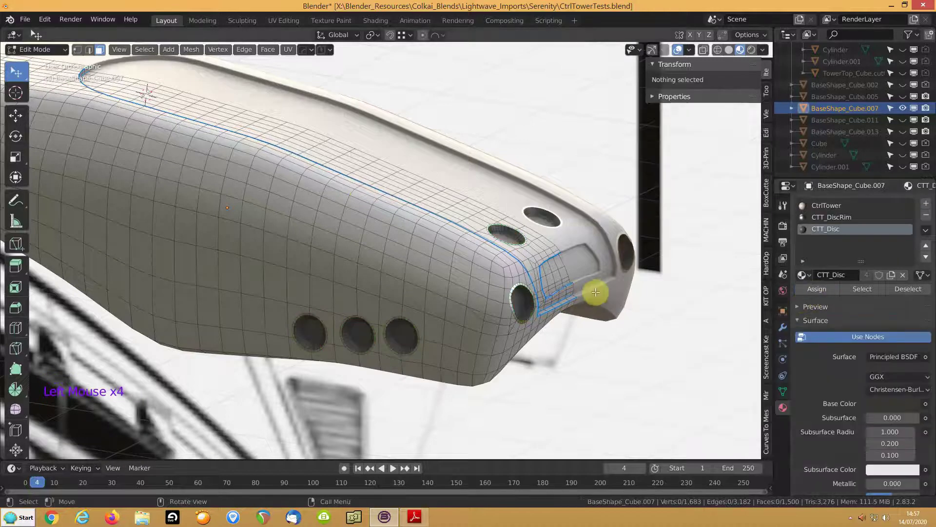
key("Tab")
middle_click_drag(569, 243, 438, 279)
scroll(524, 278, "down", 2)
scroll(425, 276, "down", 1, "shift")
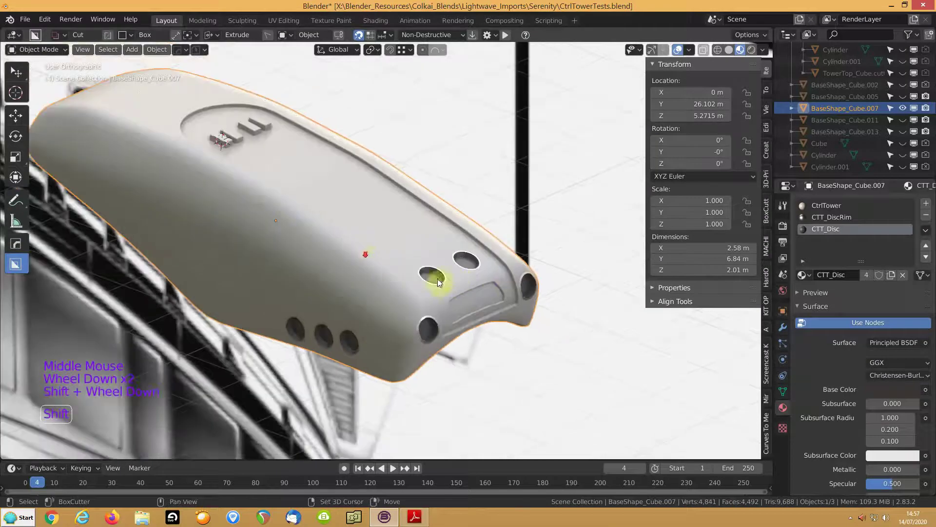
middle_click_drag(367, 256, 455, 285, "shift")
middle_click_drag(384, 284, 203, 204)
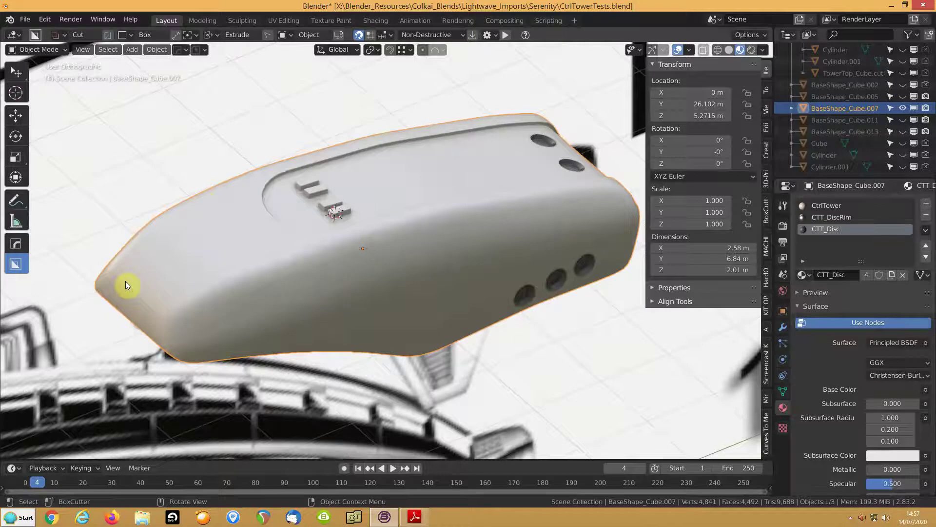
- Make a separate BoxCutter box over the body's central strip in top view, about 0.65 m wide, 2.25 m long and 6.44 m tall
key("KP_7")
middle_click_drag(278, 310, 276, 173, "shift")
left_click(730, 49)
middle_click_drag(345, 303, 352, 230, "shift")
key("shift+z")
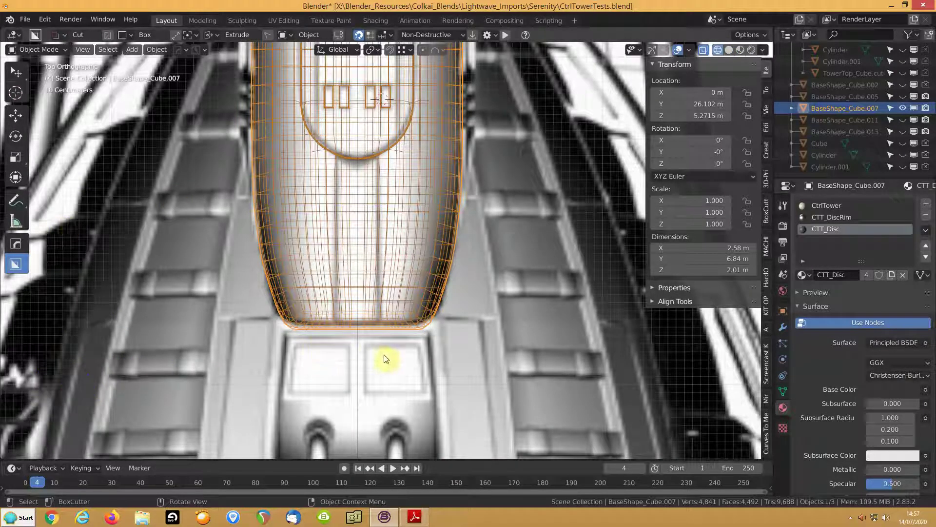
left_click_drag(385, 358, 332, 172)
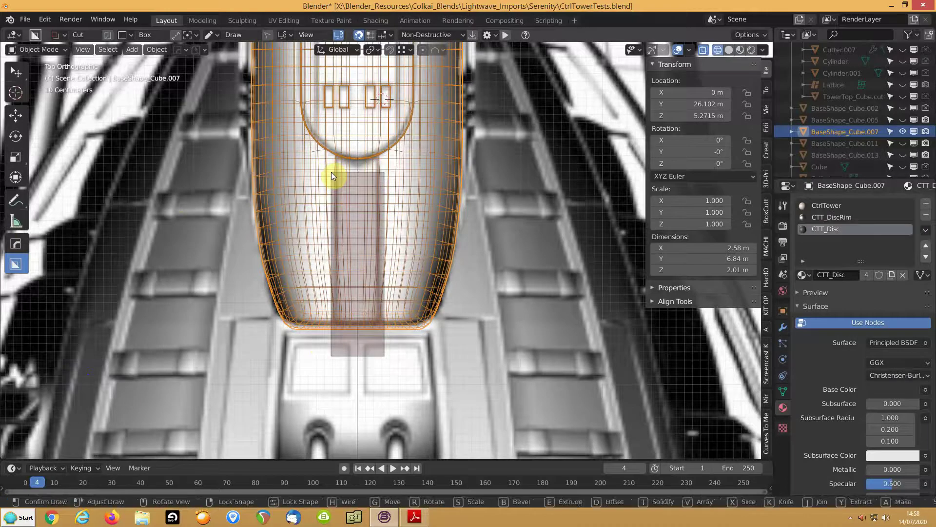
middle_click_drag(359, 212, 326, 180)
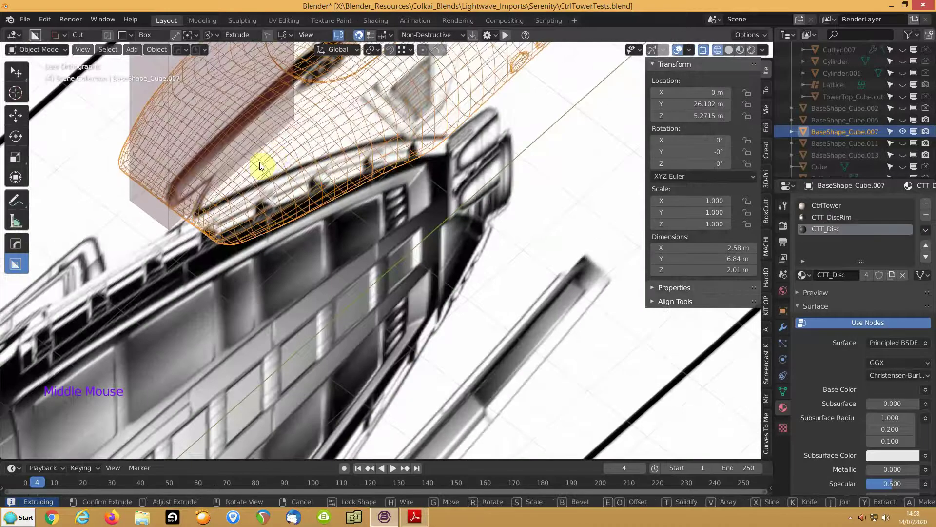
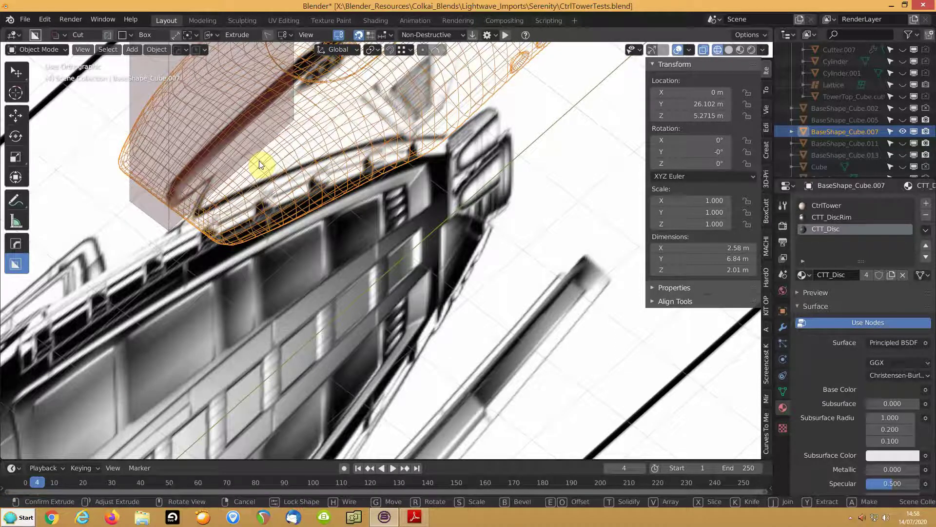
key("a")
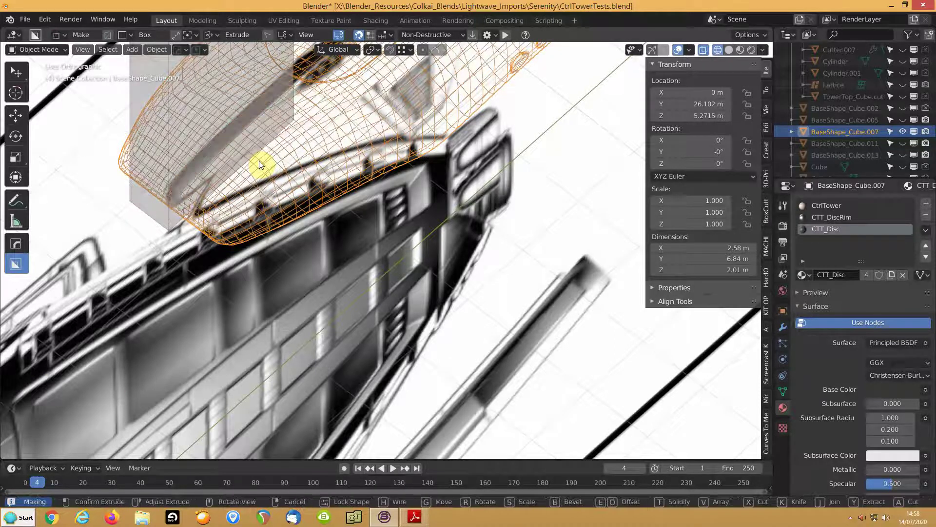
left_click(258, 160)
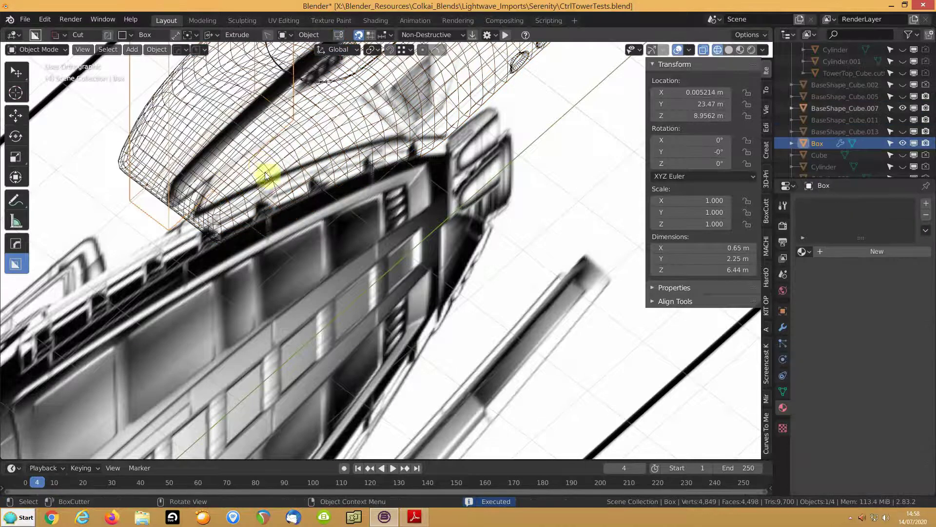
- Select the two vertical edges at the box's inner end and set their mean bevel weight to 1.00
key("shift+z")
mouse_move(184, 175)
middle_mouse_down()
mouse_move(202, 142)
mouse_move(328, 268)
middle_mouse_up()
middle_click_drag(299, 194, 506, 194)
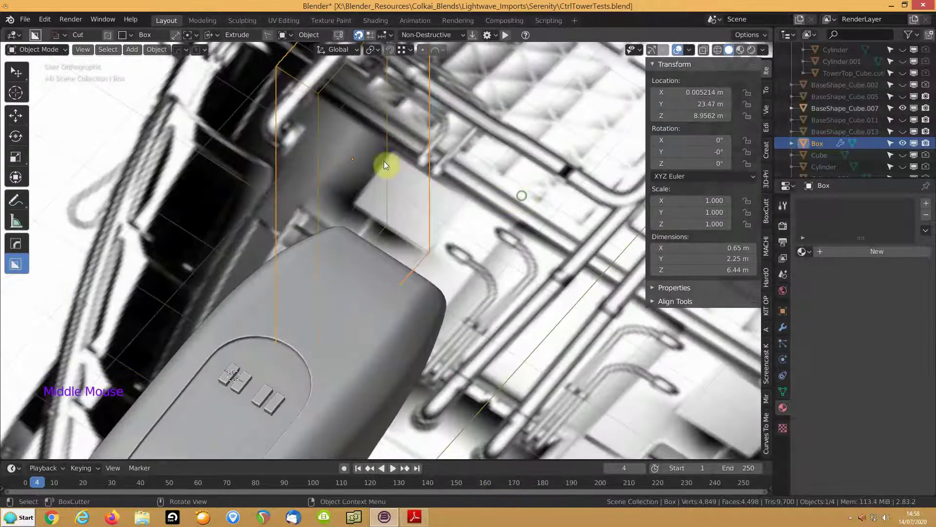
key("Tab")
left_click(276, 131)
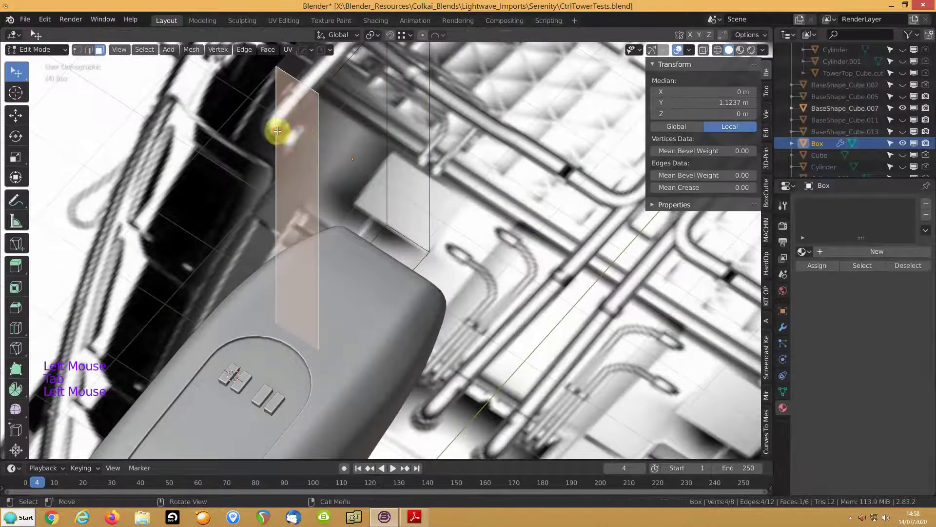
key("2")
left_click(321, 146)
left_click(318, 146, "shift")
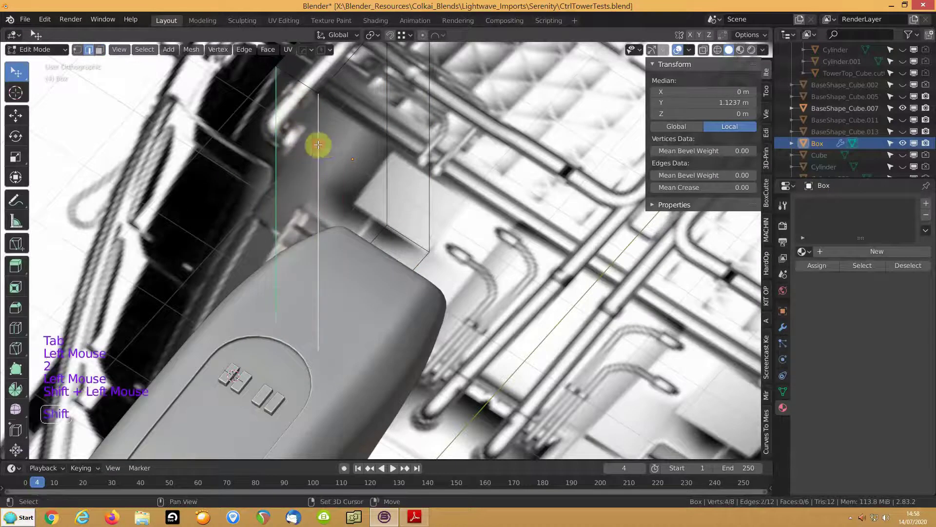
left_click(680, 178)
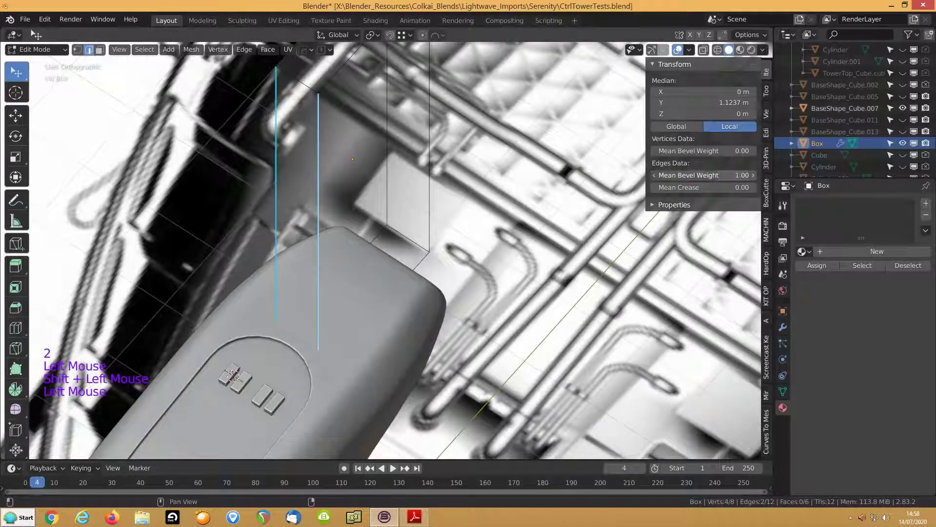
left_click(360, 183)
key("Tab")
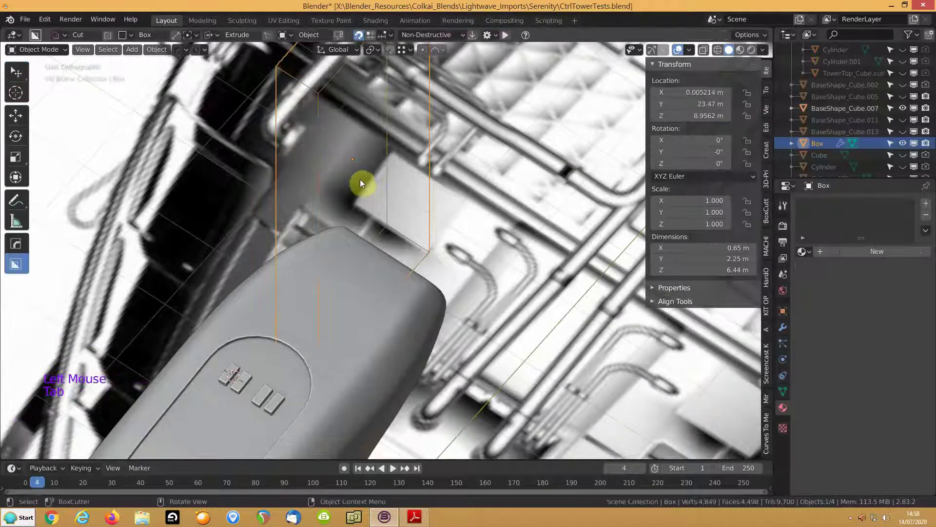
- Add a HardOps bevel to the box with an offset of about 0.25 m and limit it by weight
key("q")
left_click(283, 158)
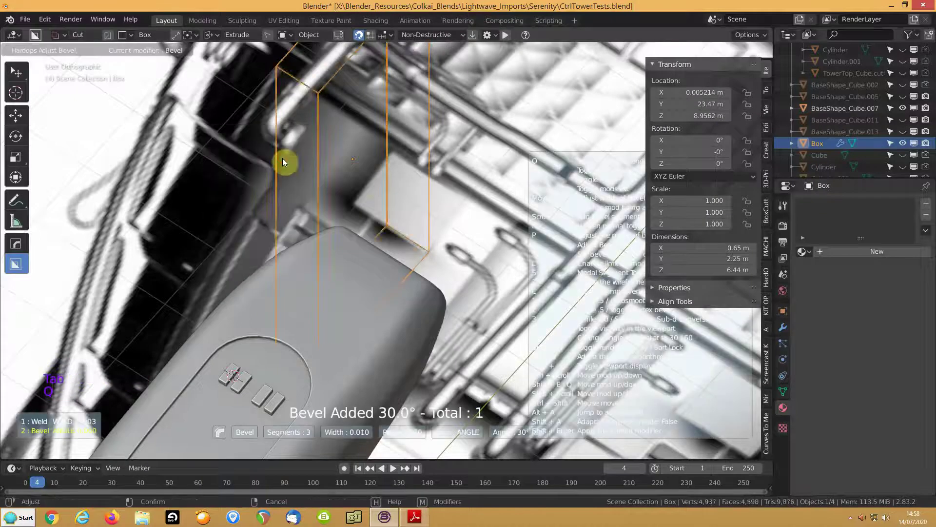
left_click(376, 229)
left_click(782, 327)
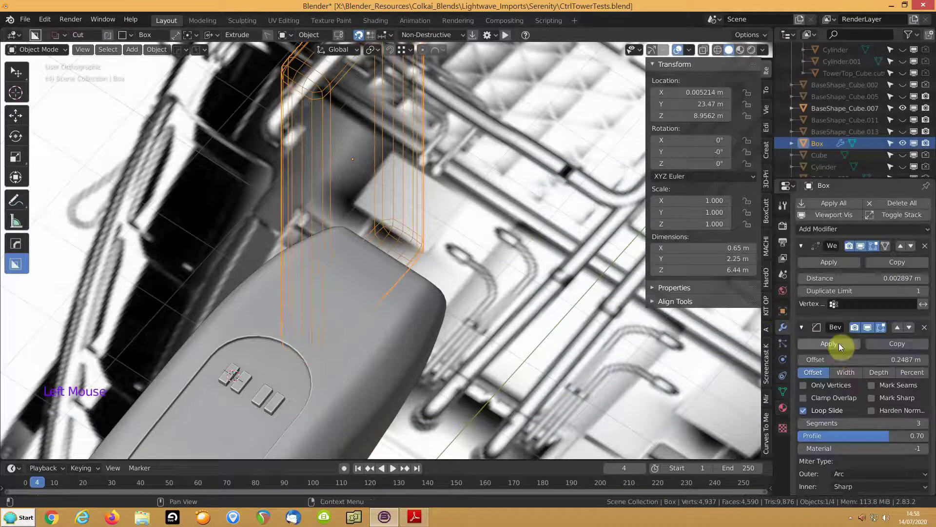
scroll(879, 425, "down", 6)
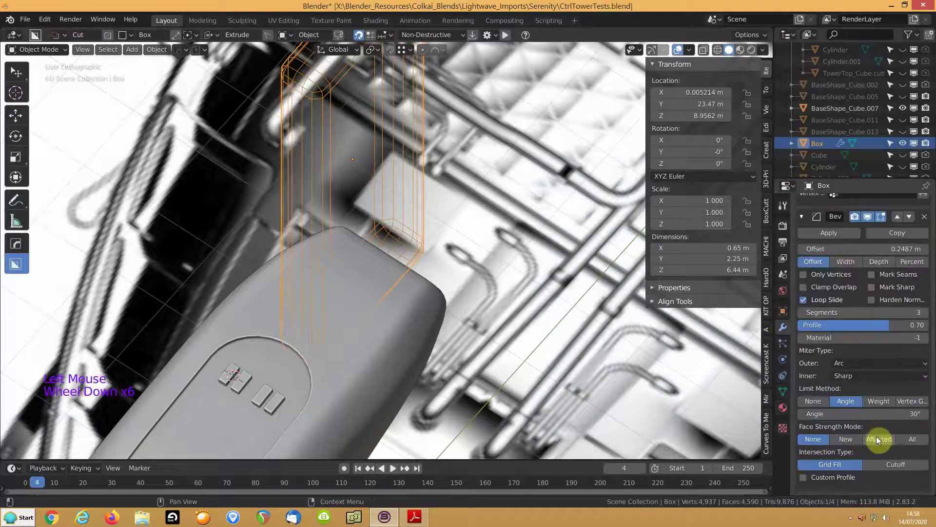
left_click(880, 411)
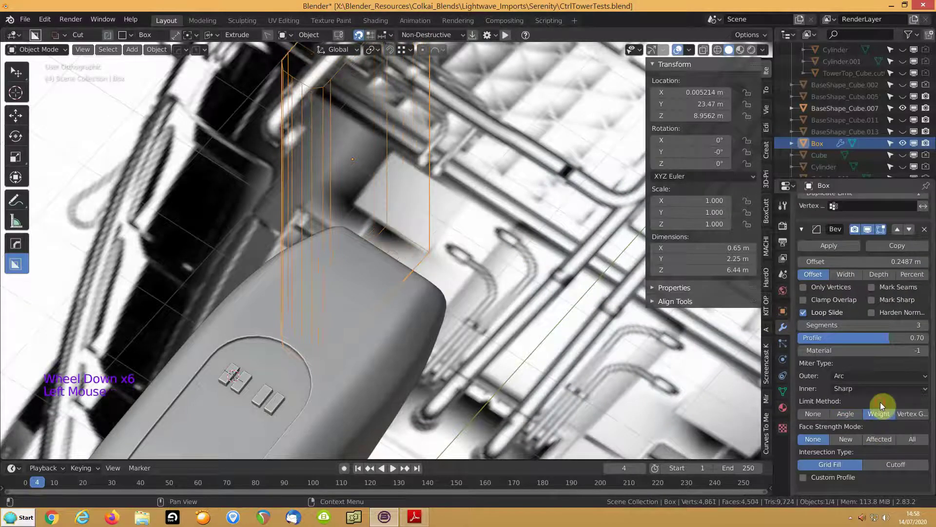
- Set the box's bevel to 8 segments with clamp overlap, an offset of about 6.6 m and a 0.5 profile
double_click(862, 325)
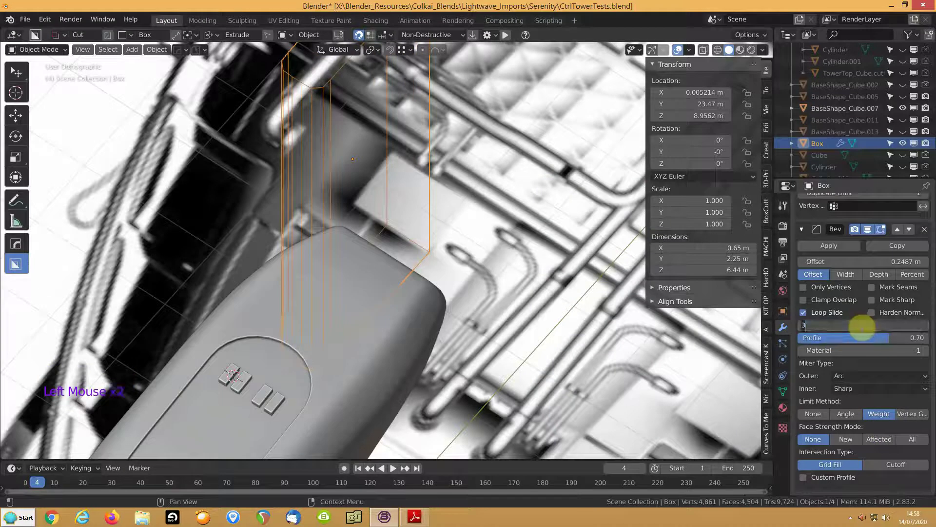
type("8")
key("Return")
left_click(833, 300)
left_click_drag(860, 262, 898, 262)
middle_click_drag(347, 242, 284, 282)
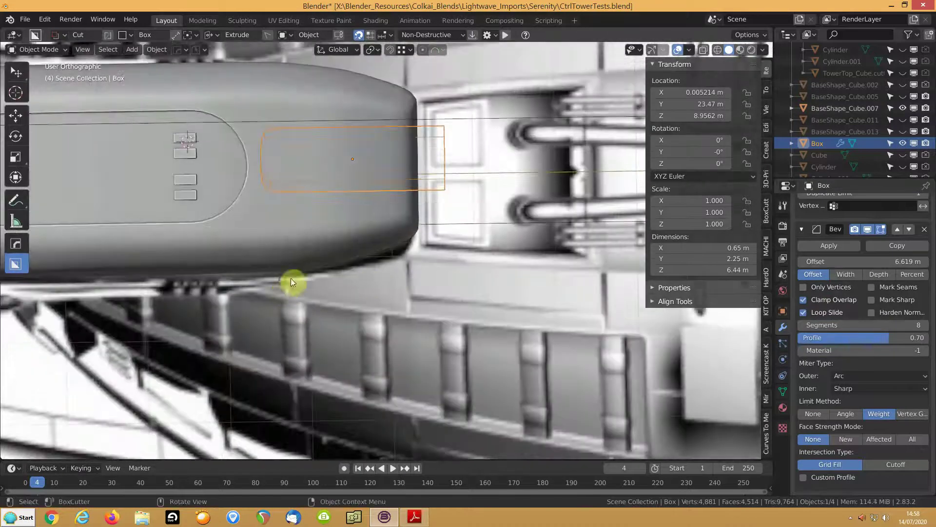
left_click(880, 336)
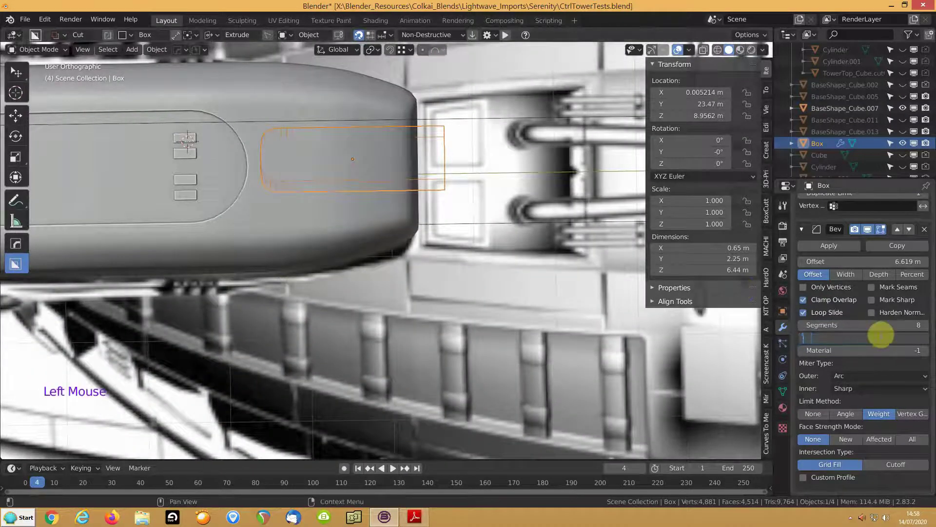
type(".5")
key("Return")
- Save the file and move the box's Weld modifier below its Bevel modifier
middle_click_drag(351, 215, 498, 207)
key("ctrl+s")
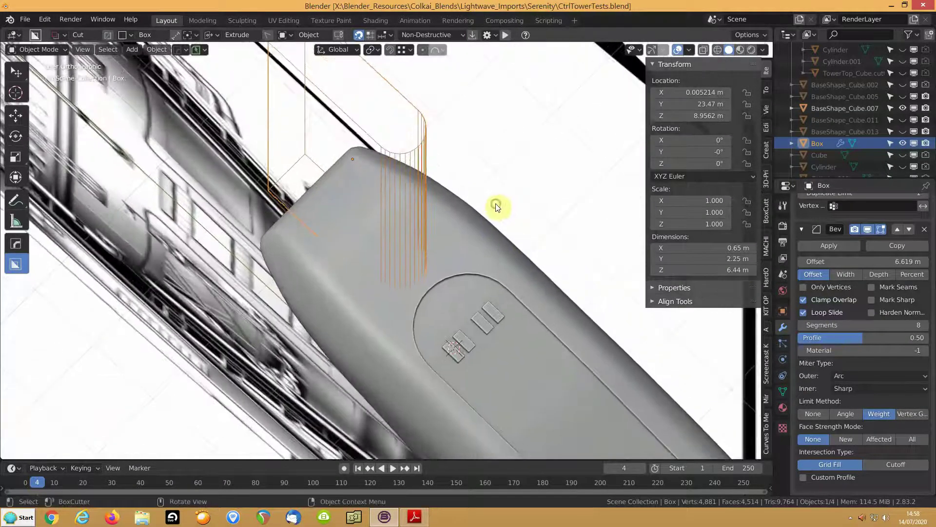
left_click(801, 229)
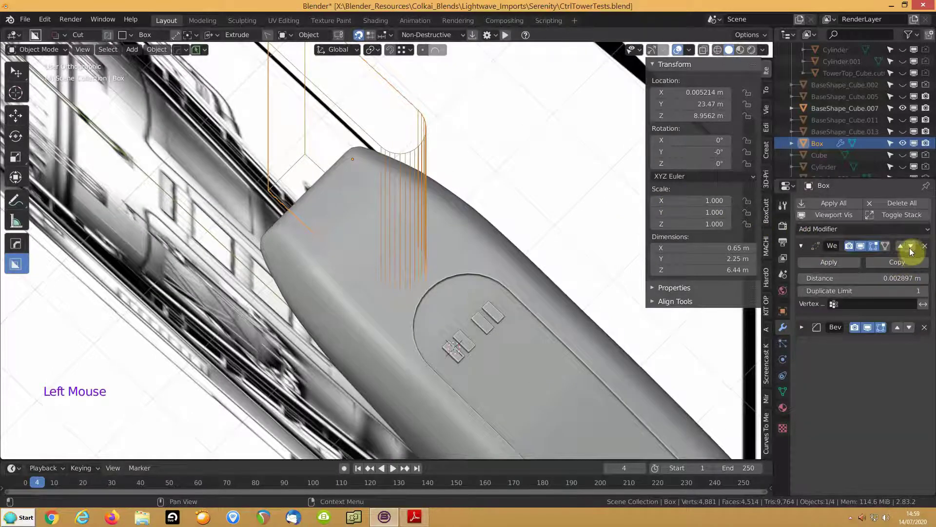
left_click(910, 247)
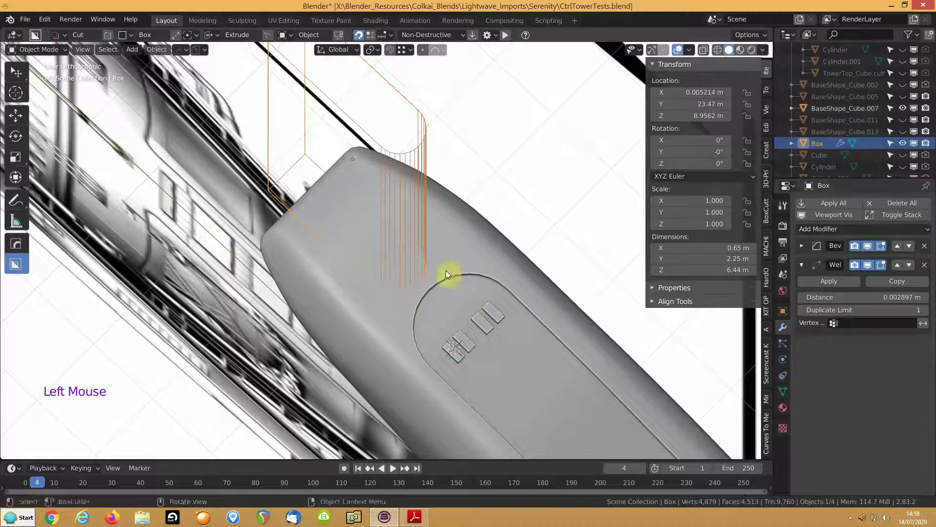
- Lower the box by about 0.32 m along Z so it reaches further through the body's end
middle_click_drag(434, 209, 438, 285)
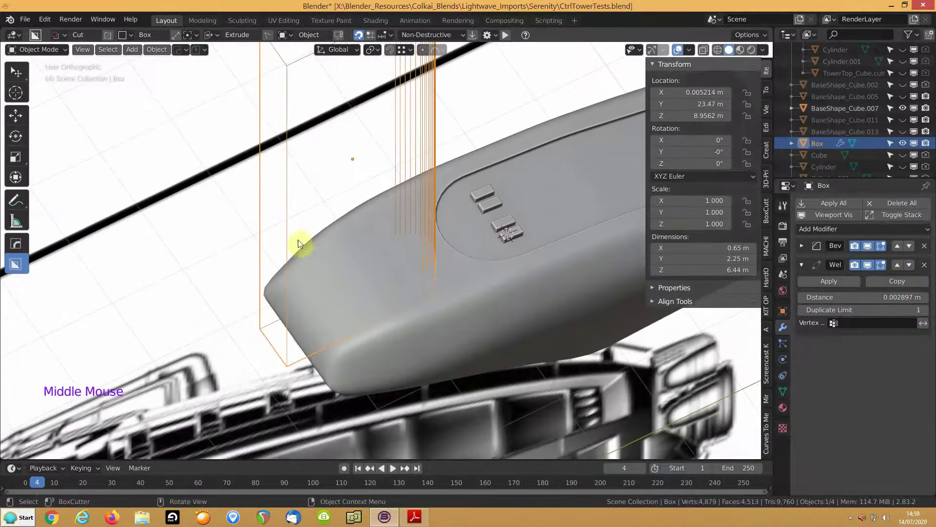
left_click(288, 236)
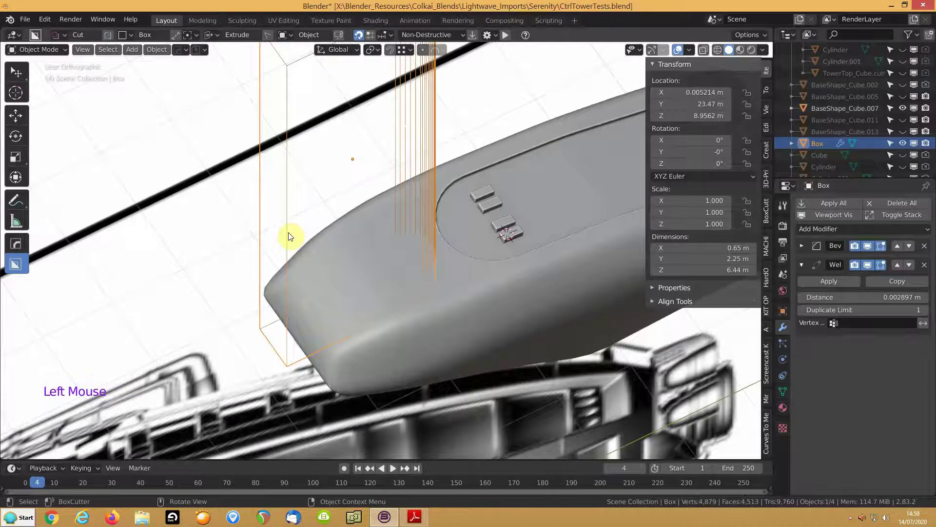
key("g")
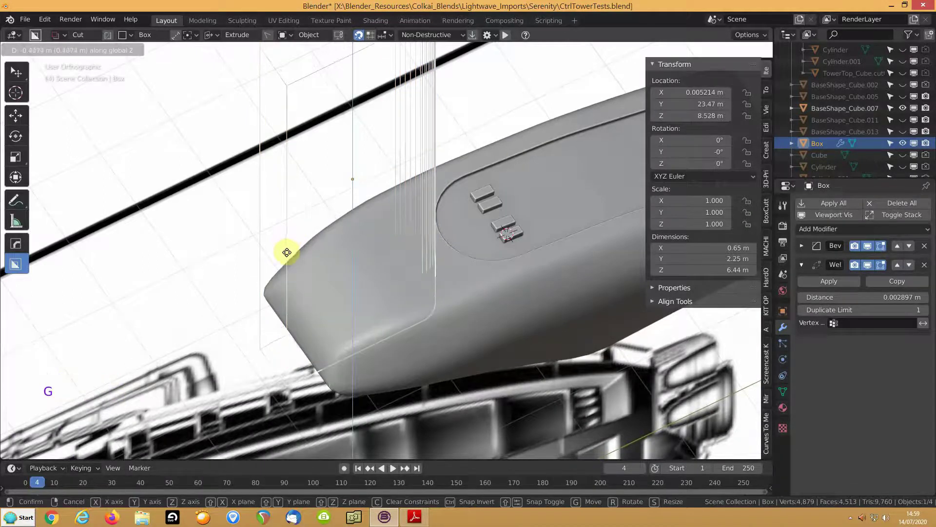
left_click(289, 247)
middle_click_drag(272, 288, 634, 326)
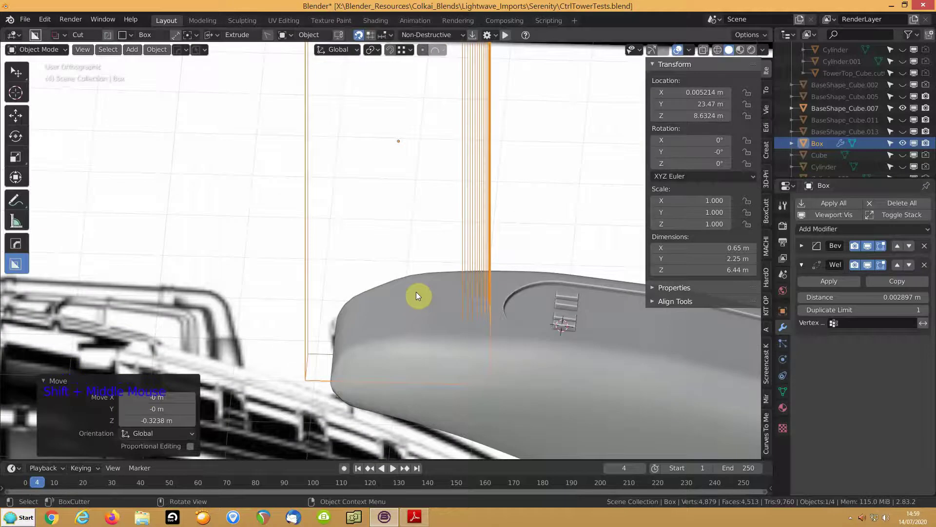
- Shear the box's bottom face in the side view with an offset of about -0.213 and raise it about 0.08 m along Z
key("Tab")
left_click(334, 395)
middle_click_drag(334, 397, 367, 385)
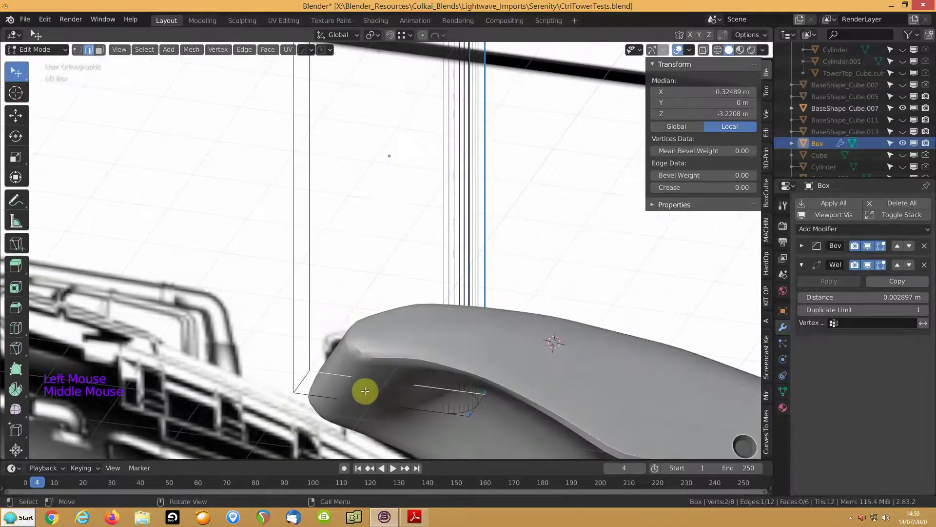
key("3")
left_click(365, 391)
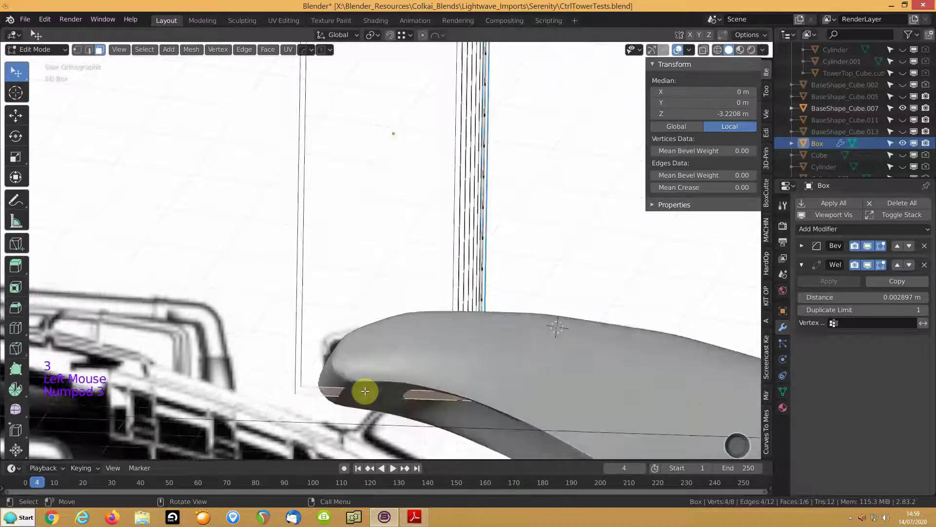
key("shift+z")
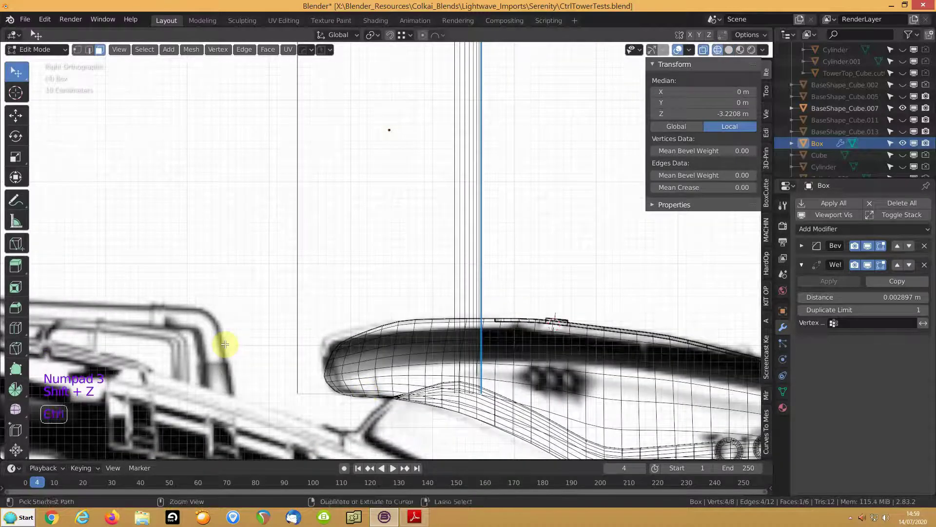
key("shift+ctrl+alt+s")
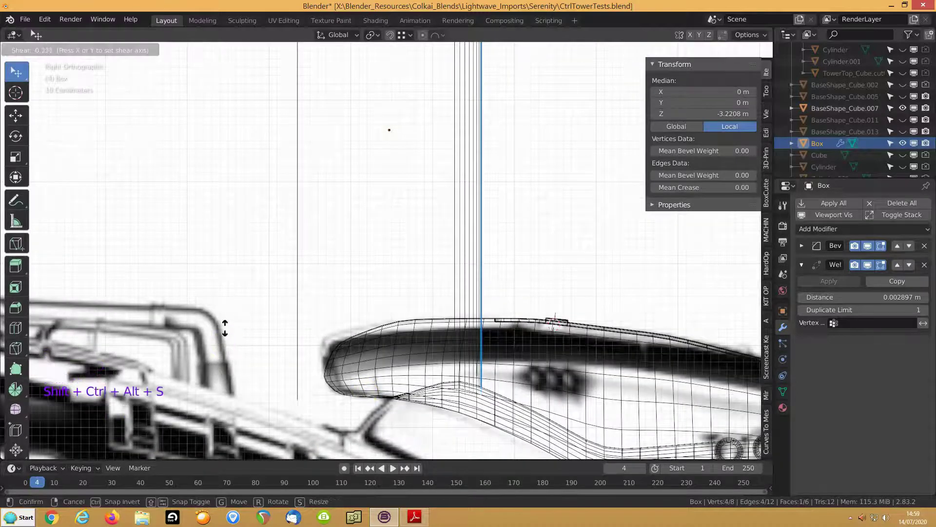
left_click(232, 300)
key("g")
key("z")
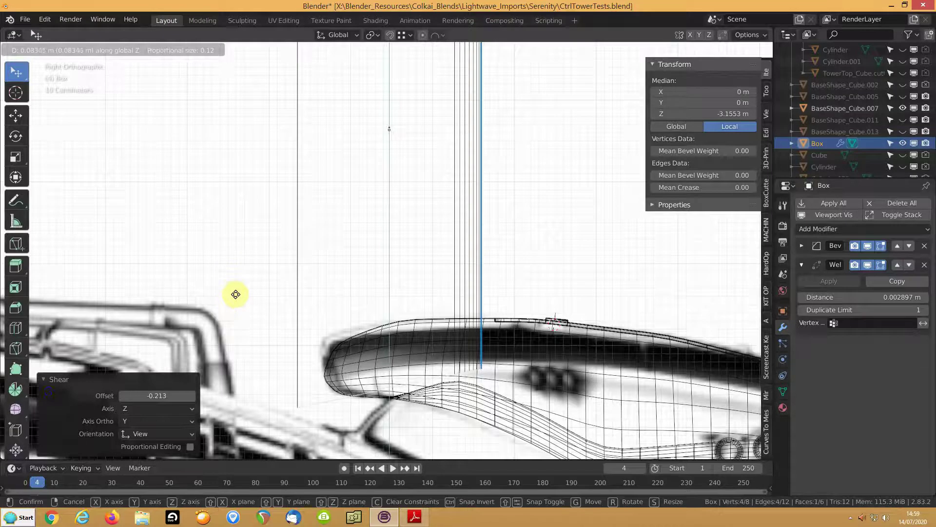
left_click(235, 294)
- Knife the outline of the box into the tower body with the HardOps Knife boolean
key("Tab")
middle_click_drag(272, 265, 362, 309)
key("shift+z")
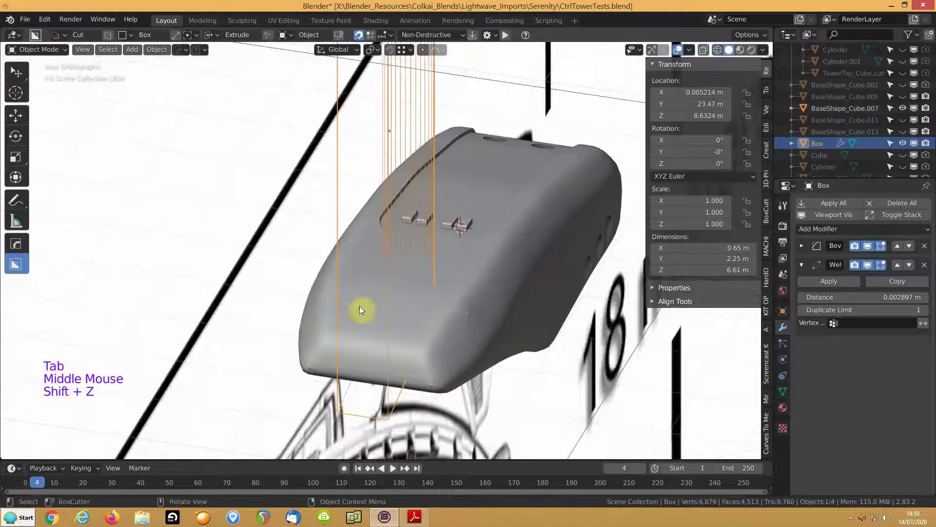
left_click(463, 305, "shift")
key("q")
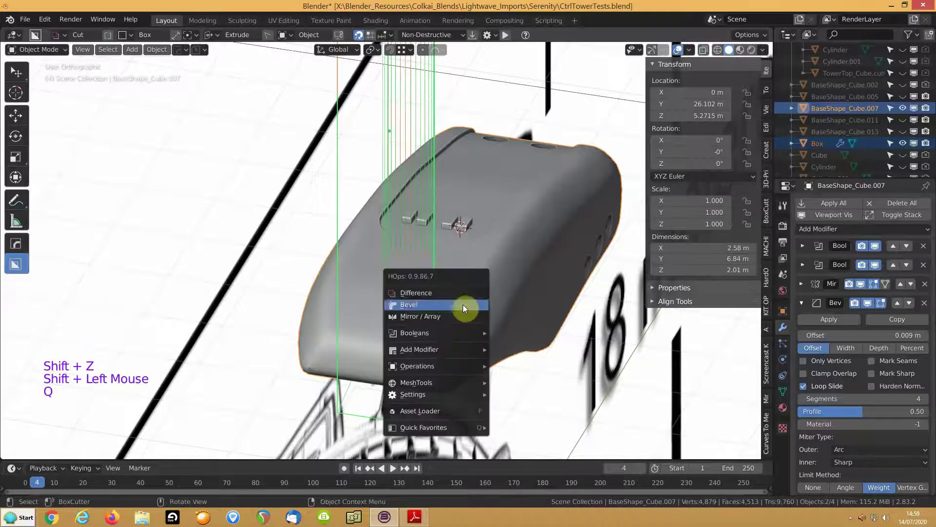
mouse_move(437, 335)
left_click(513, 401)
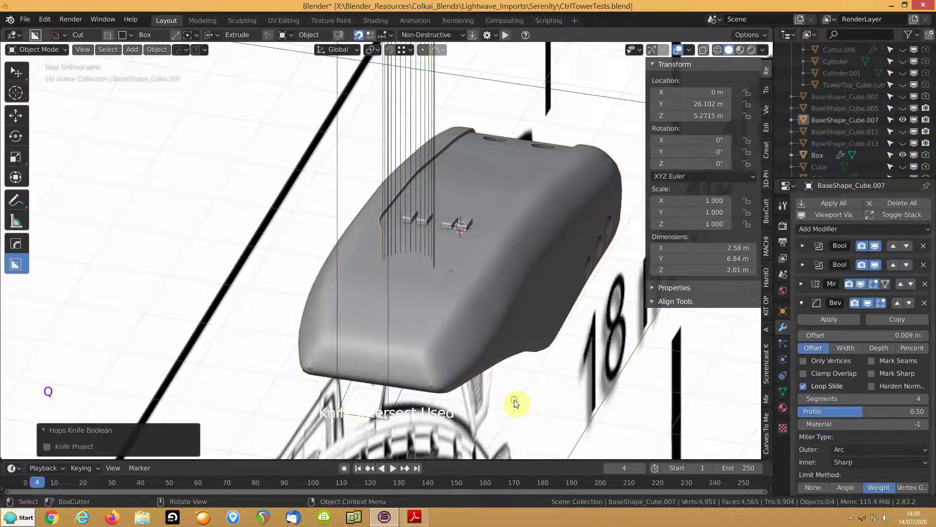
- Hide the box cutter and open the tower body's mesh for editing around the knifed strip
left_click(390, 280)
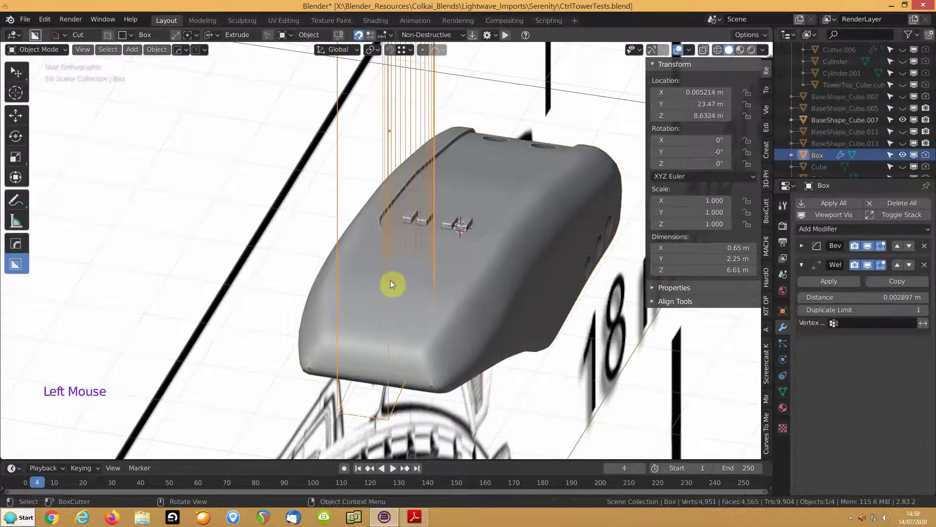
key("h")
left_click(370, 323)
key("Tab")
middle_click_drag(383, 309, 412, 318)
scroll(411, 316, "up", 2)
scroll(404, 307, "up", 1)
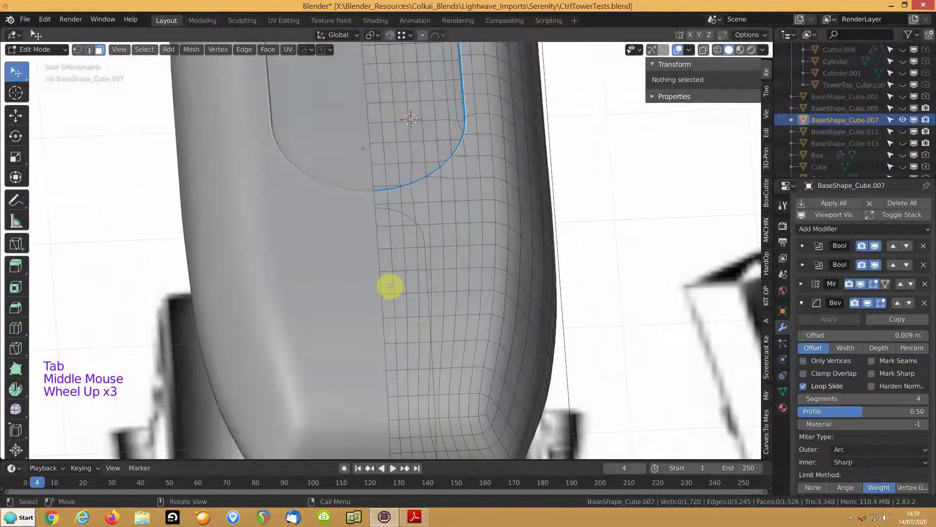
- Select the knifed outline loop of the central strip and mark it as sharp
key("2")
left_click(402, 210, "alt")
middle_click_drag(404, 328, 386, 268)
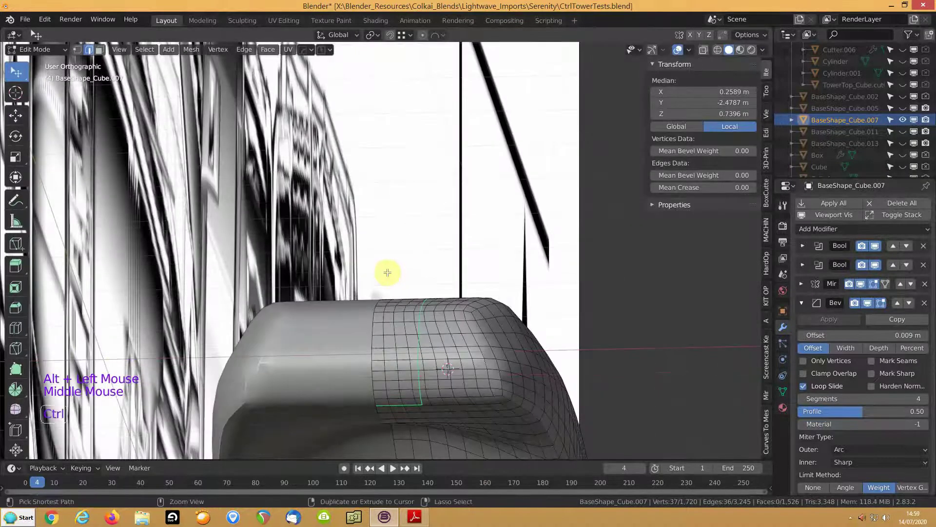
key("ctrl+apostrophe")
middle_click_drag(369, 232, 383, 338)
- Extrude all the strip's faces enclosed by the sharp outline outward along their normals by about 0.038 m
left_click(411, 341)
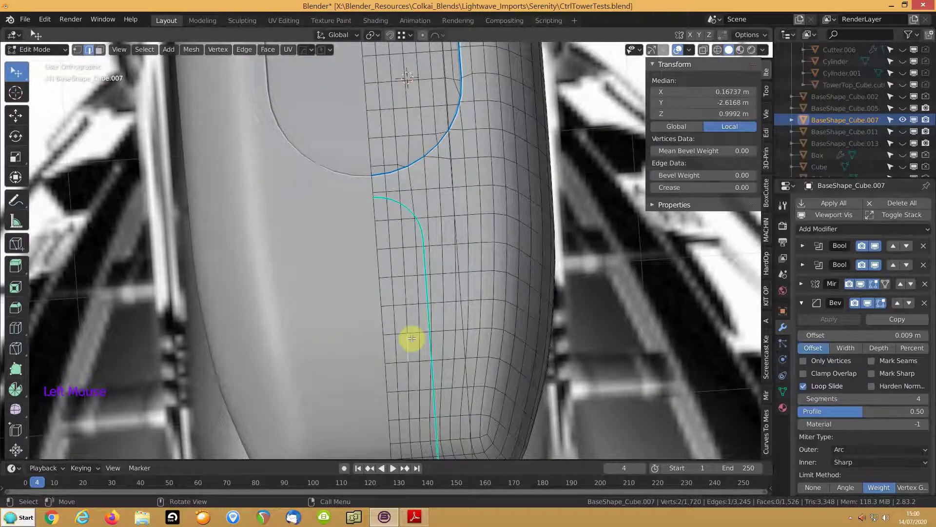
key("3")
left_click(409, 326)
key("l")
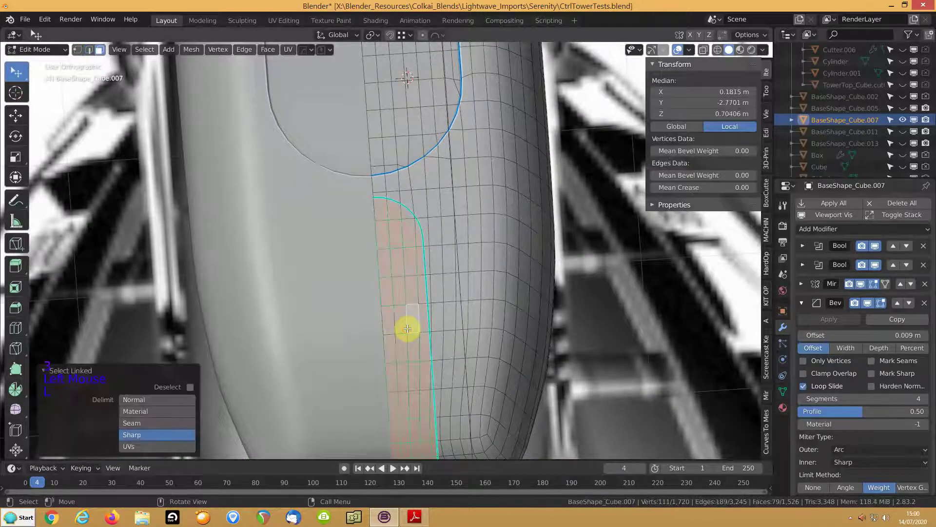
middle_click_drag(394, 345, 416, 284, "shift")
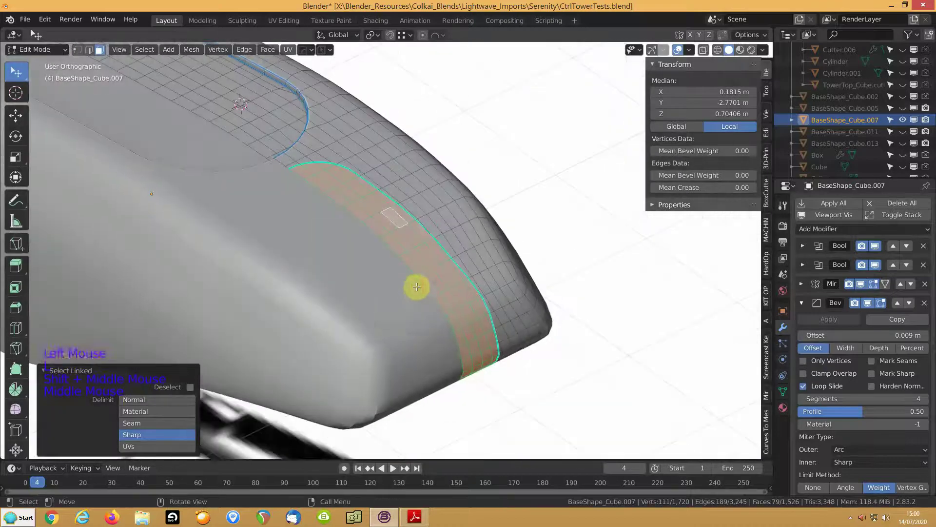
scroll(396, 303, "up", 2)
middle_click_drag(533, 307, 372, 300)
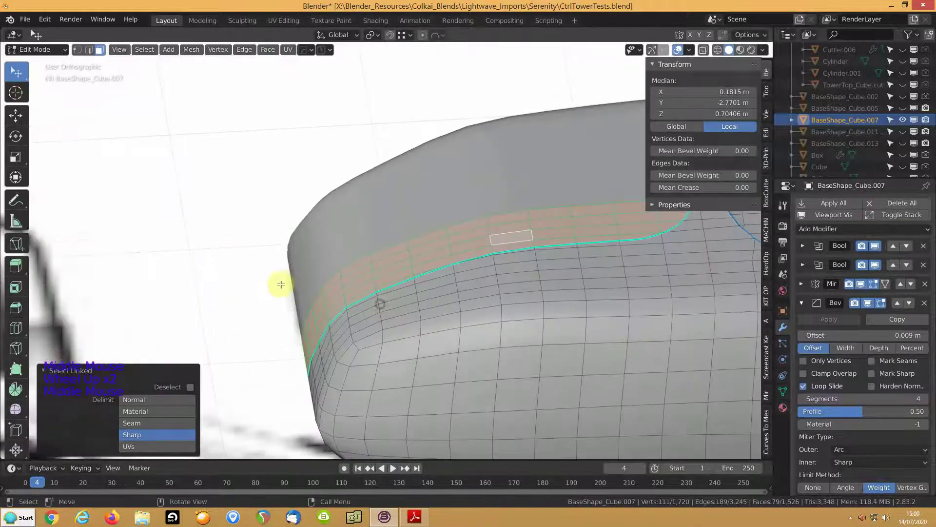
key("alt+e")
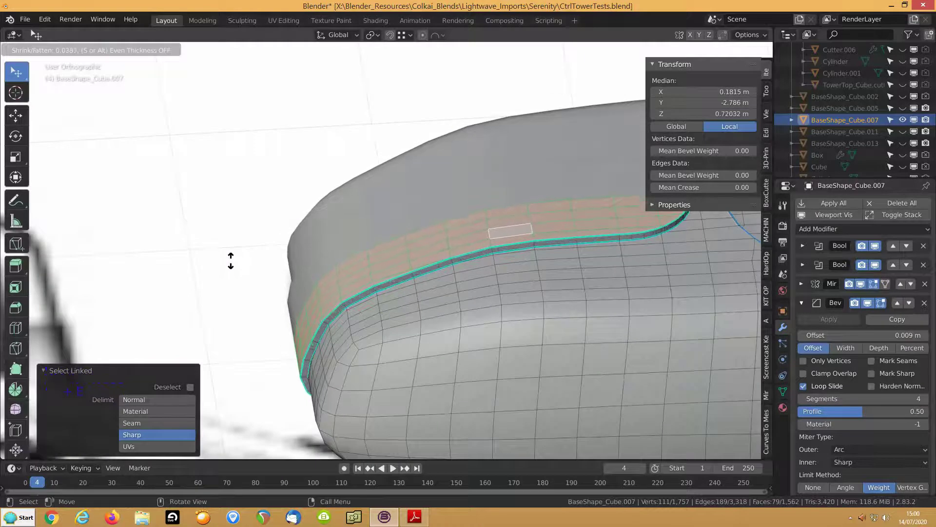
left_click(230, 261)
- Slide the closely spaced wall edges on the strip's rounded corner onto their neighbours to merge them
middle_click_drag(258, 262, 334, 268)
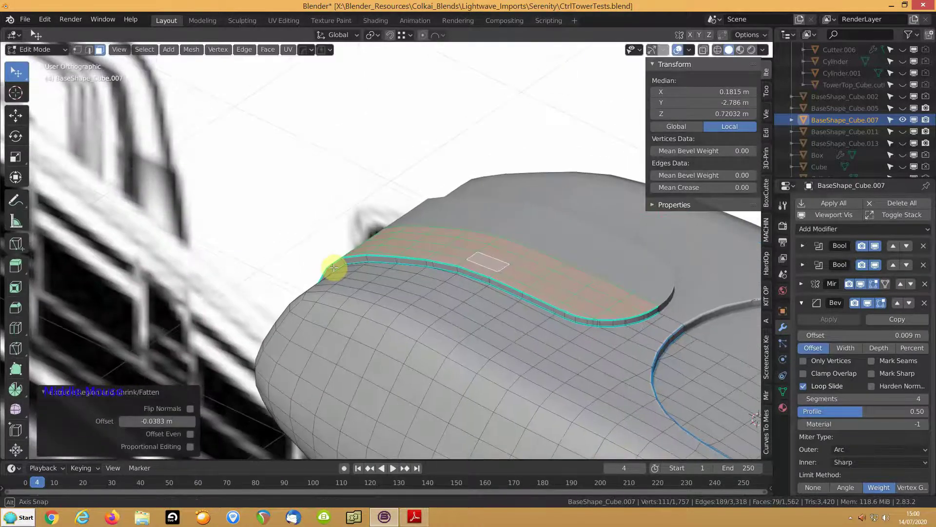
scroll(475, 309, "up", 4)
middle_click_drag(416, 276, 416, 277, "shift")
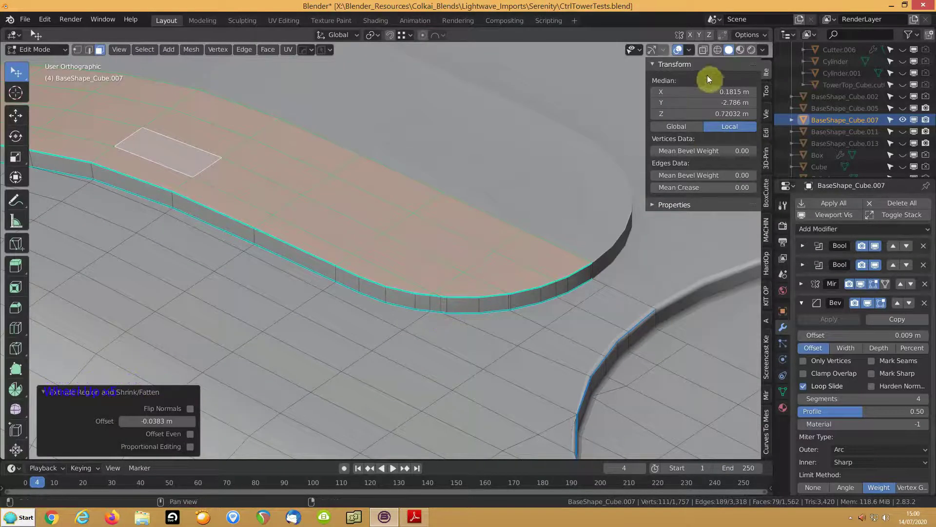
double_click(439, 306)
key("2")
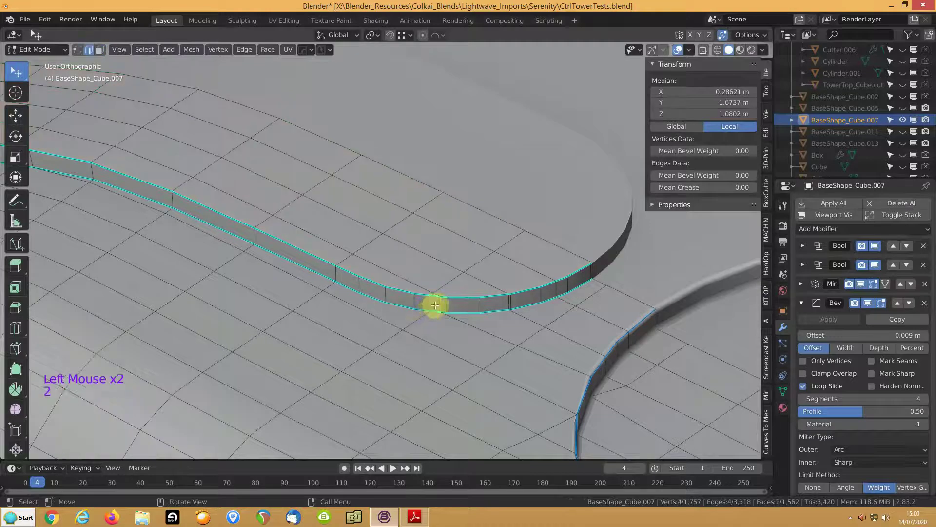
left_click(434, 307)
key("g")
key("g")
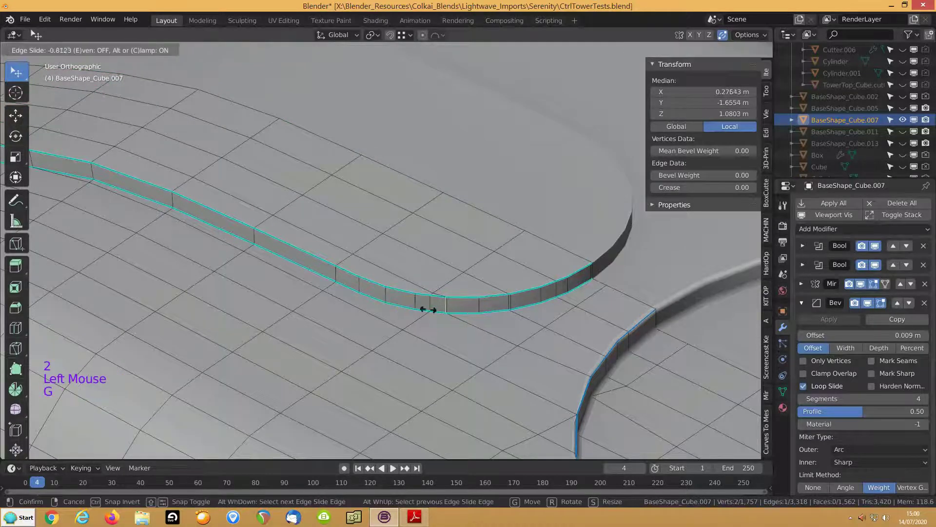
left_click(476, 314)
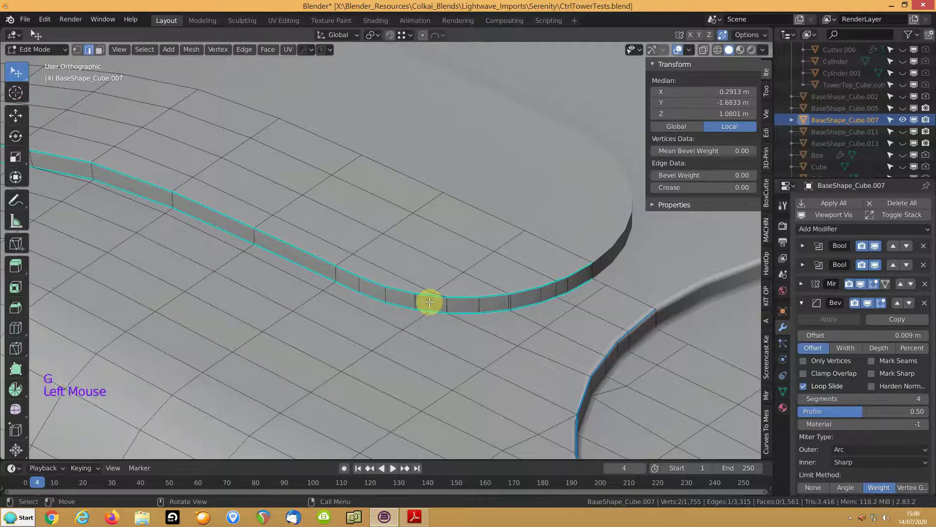
key("g")
key("g")
left_click(379, 296)
- Slide the vertex on the strip's top face away from the rounded corner, with factors of about 0.377 and 0.113
key("1")
left_click(433, 287)
key("g")
key("g")
left_click(440, 276)
key("g")
key("g")
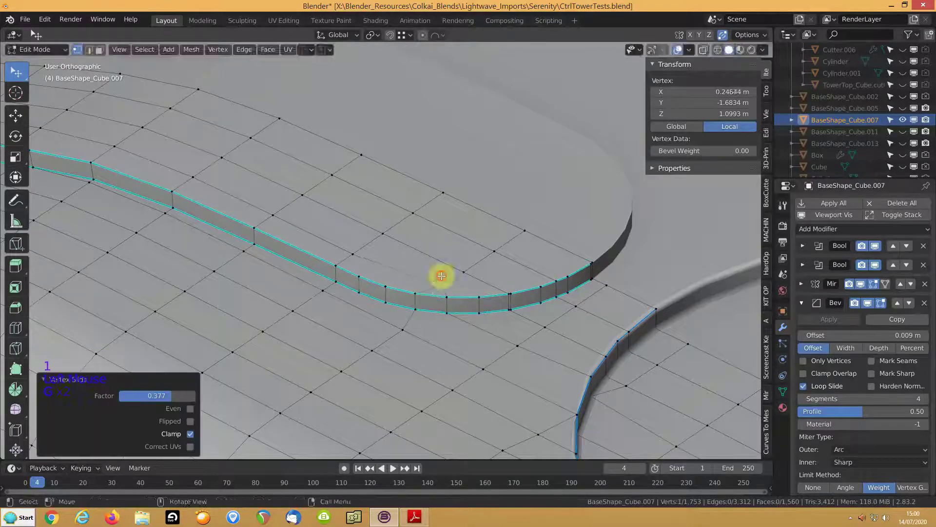
right_click(431, 271)
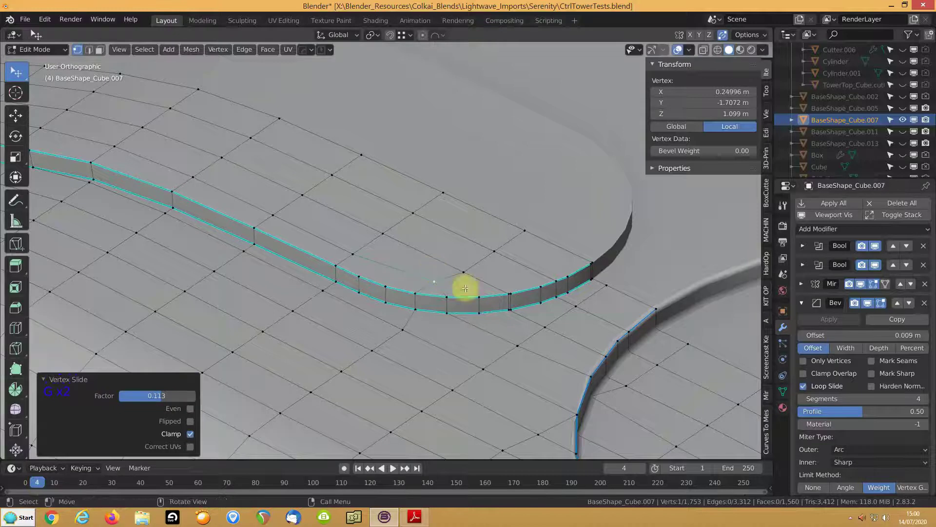
- Slide the two surplus wall edges further along the strip's rounded end onto adjacent edges to merge them
key("2")
left_click(517, 305)
left_click(502, 307)
key("g")
key("g")
left_click(563, 305)
left_click(556, 291)
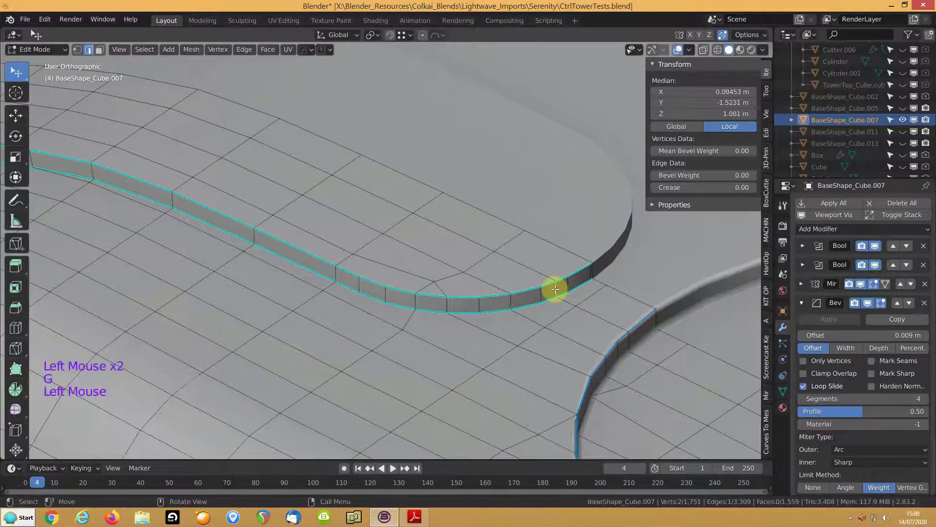
key("g")
key("g")
left_click(602, 283)
- Slide the wall edge beside the strip's centreline fully onto the mirror line to merge the doubled edges
mouse_move(601, 283)
middle_mouse_down()
mouse_move(583, 288)
mouse_move(603, 292)
middle_mouse_up()
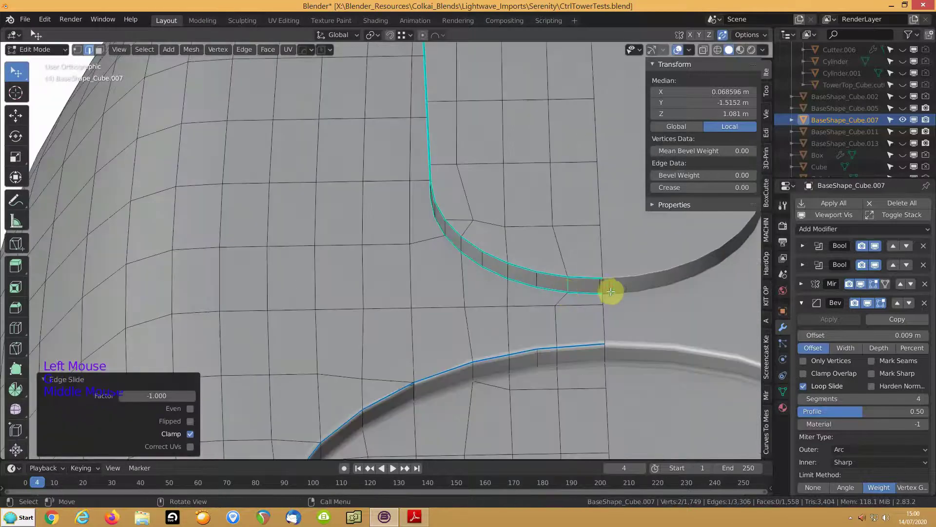
left_click(602, 288)
key("g")
key("g")
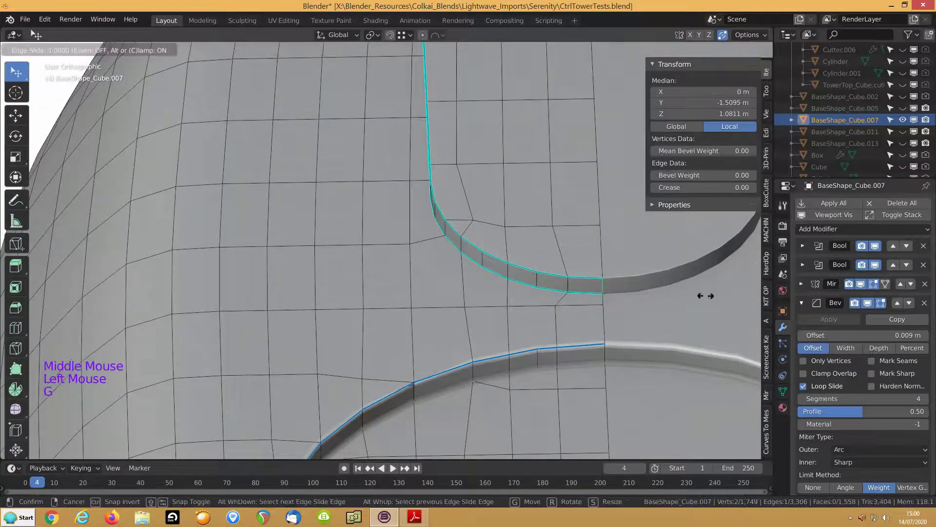
left_click(709, 294)
- Dissolve the stray edge across the strip's side wall along its upper slope
middle_click_drag(438, 265, 520, 264)
scroll(342, 263, "down", 4)
middle_click_drag(223, 268, 290, 253)
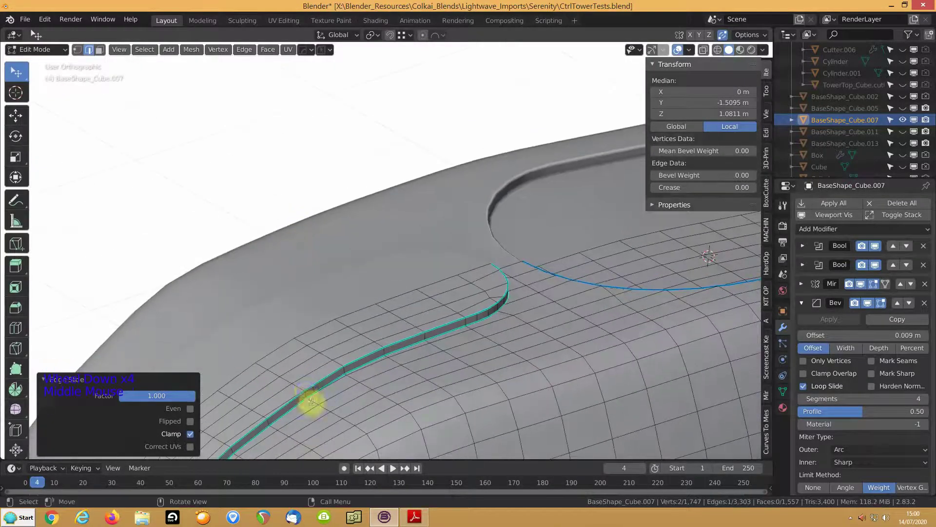
left_click(295, 358)
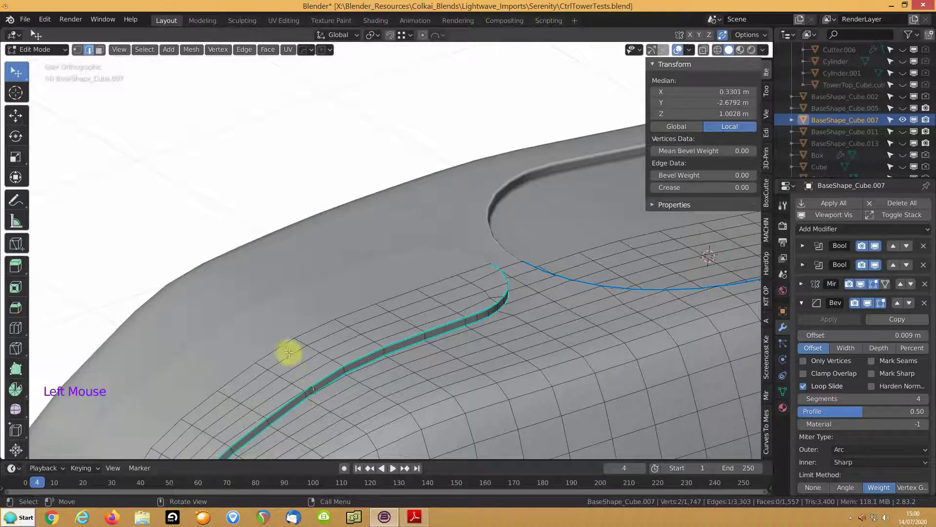
key("ctrl+x")
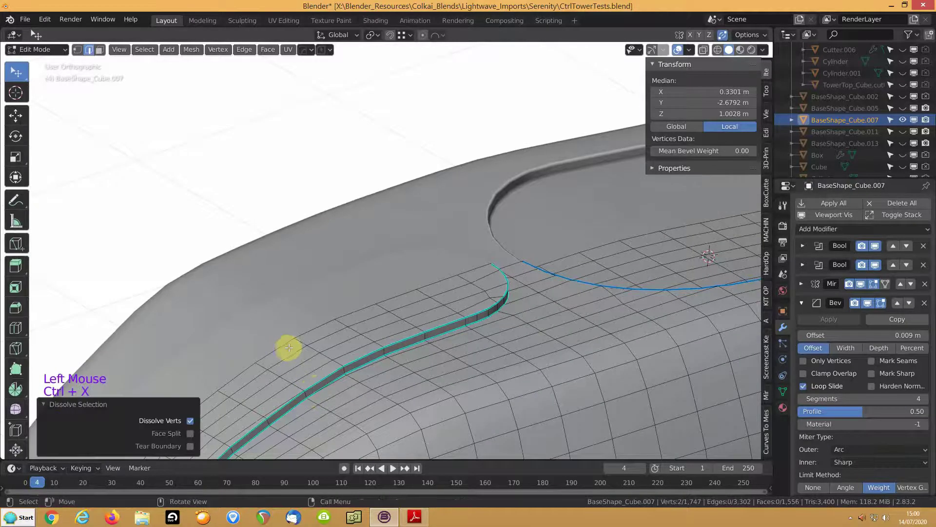
- Slide the vertex crowding the strip's inner border on the body's nose inward by a factor of about 0.427
middle_click_drag(306, 365, 527, 119, "shift")
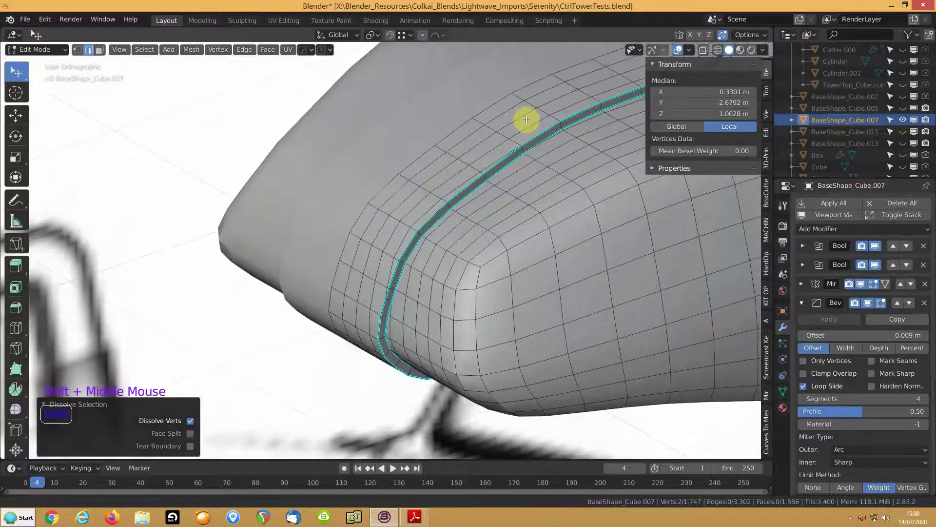
middle_click_drag(416, 243, 433, 211)
scroll(452, 241, "up", 5)
middle_click_drag(522, 208, 506, 218)
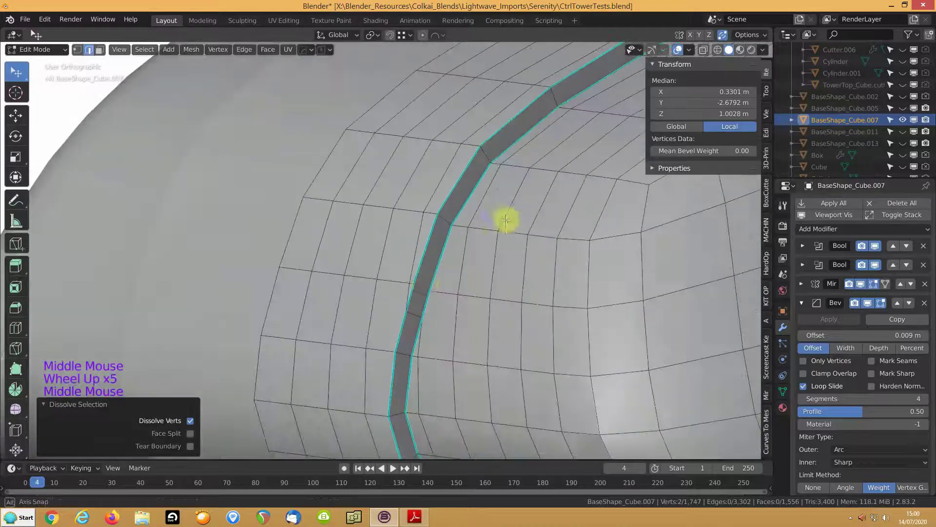
key("1")
left_click(400, 281)
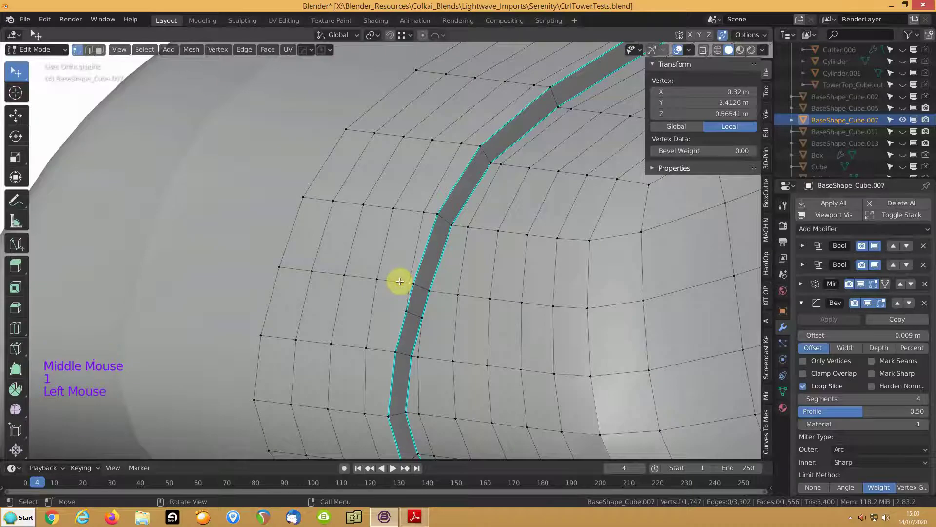
key("g")
key("g")
left_click(415, 309)
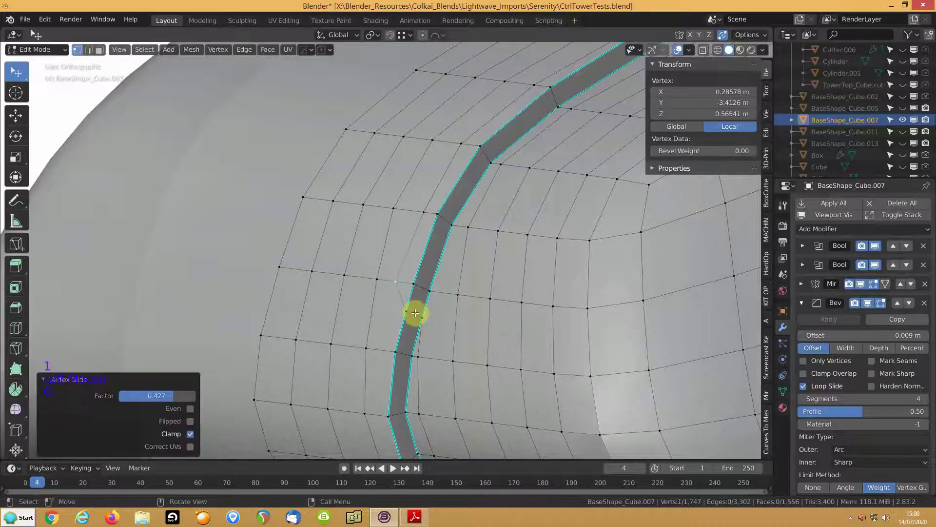
- Slide the three crowded vertices just outside the strip's border on the nose away from its wall
middle_click_drag(410, 322, 413, 272, "shift")
left_click(415, 265)
key("g")
key("g")
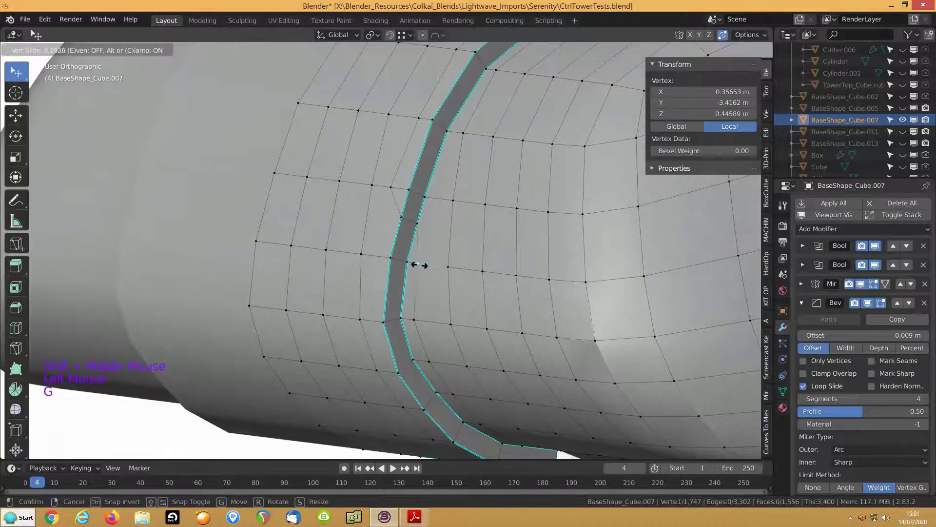
left_click(423, 263)
key("g")
key("g")
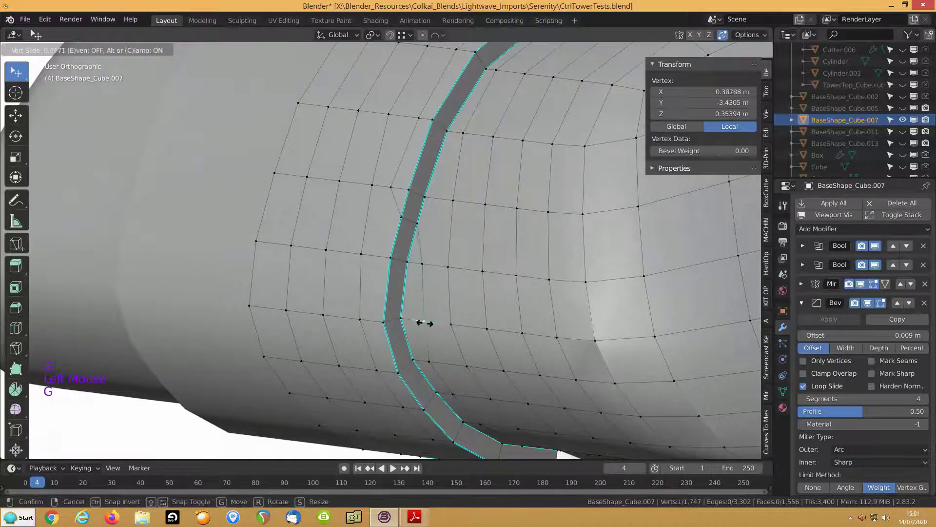
left_click(423, 322)
middle_click_drag(423, 322, 424, 215)
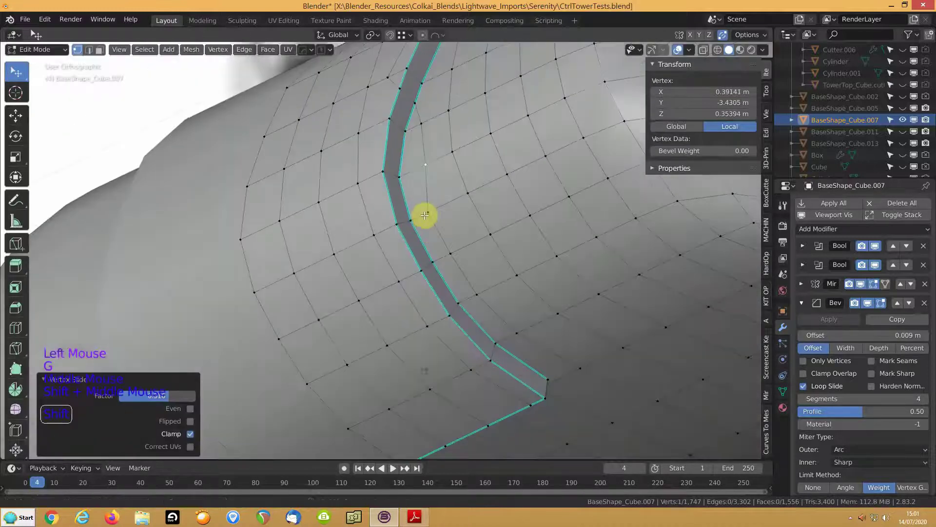
left_click(425, 213)
key("g")
key("g")
left_click(432, 213)
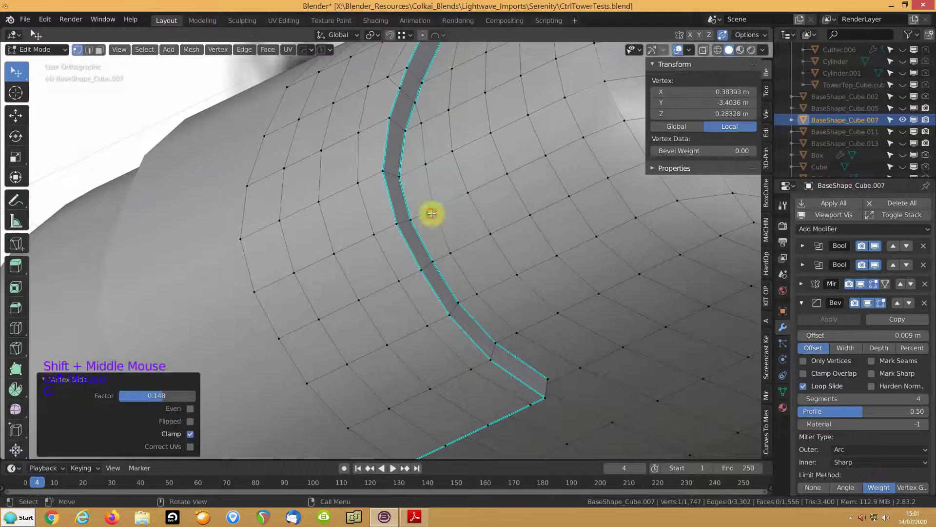
- Slide the edge row beside the strip's straight underside end away from it by a factor of about 0.48
middle_click_drag(449, 319, 463, 251)
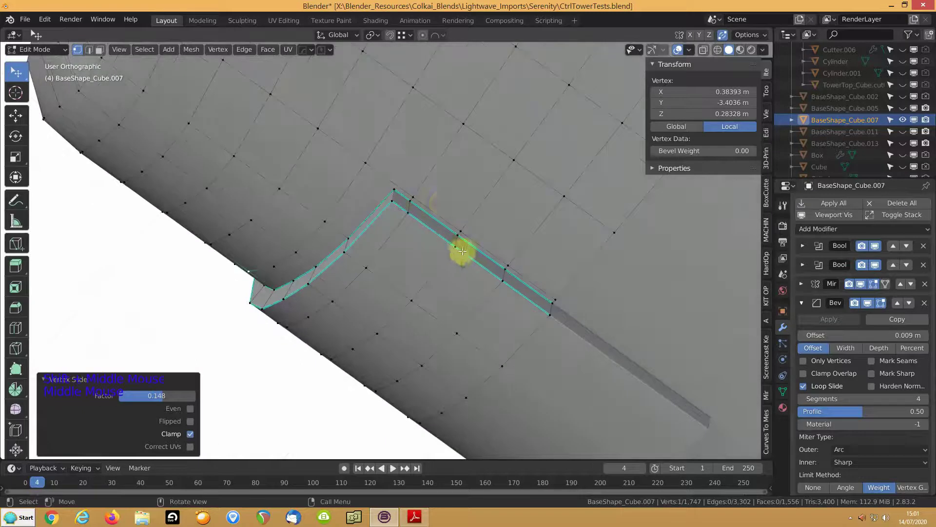
key("3")
left_click(449, 212)
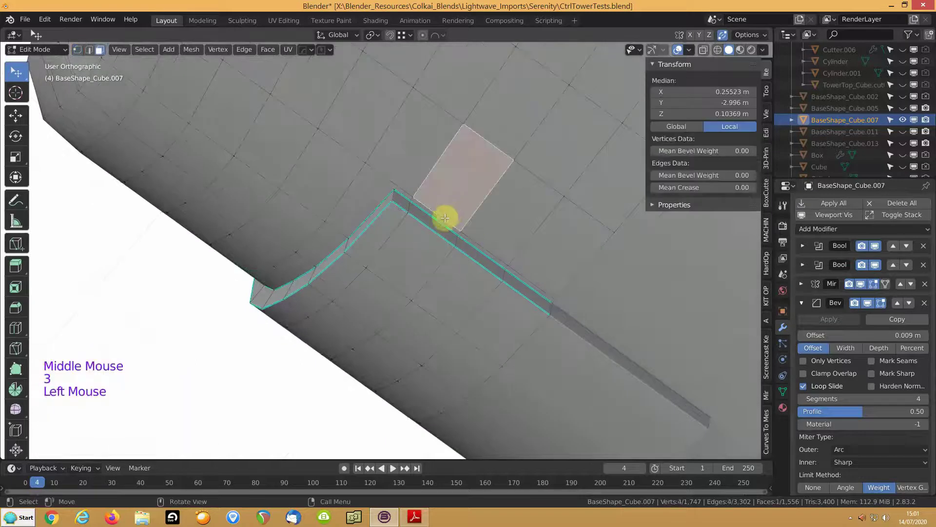
key("2")
left_click(443, 216)
left_click(529, 277, "ctrl")
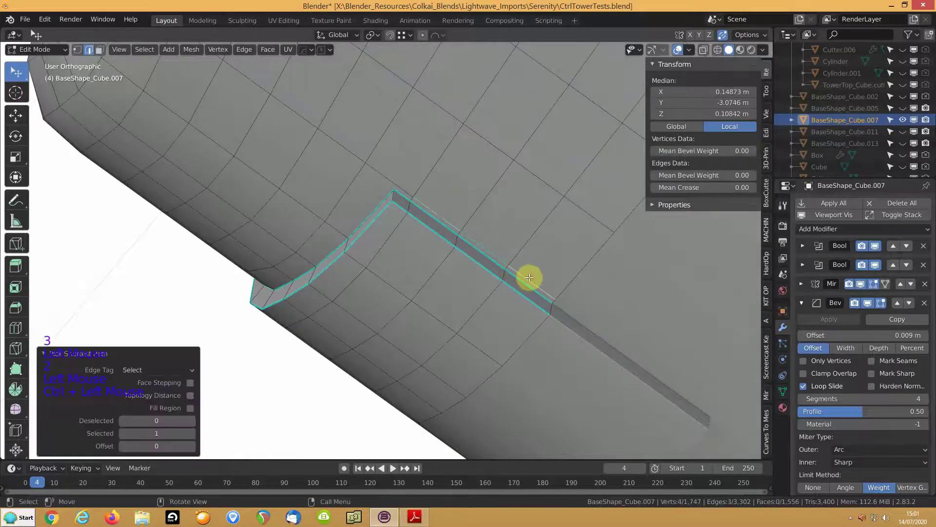
key("g")
key("g")
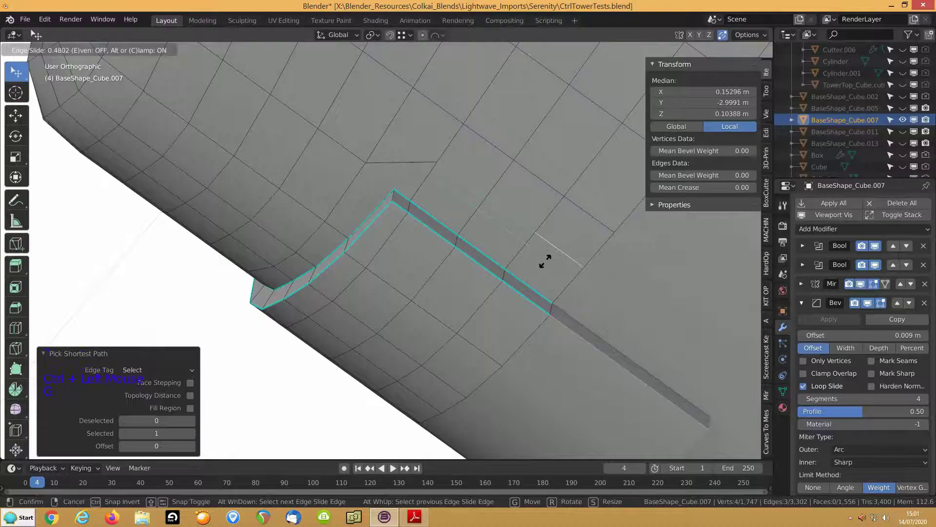
left_click(545, 262)
- Bevel the corner edge where the strip's side wall meets its rounded end with 5 segments at about 0.0384 m offset
left_click(394, 196)
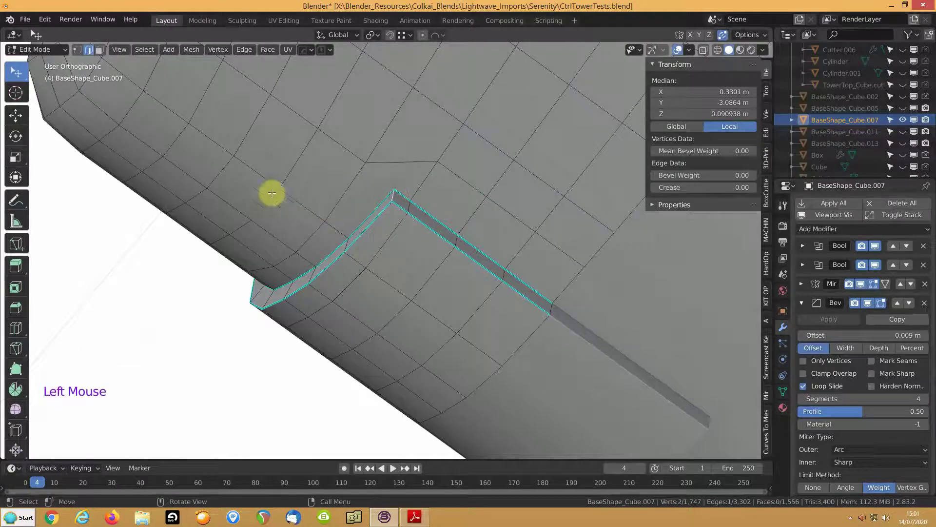
key("ctrl+b")
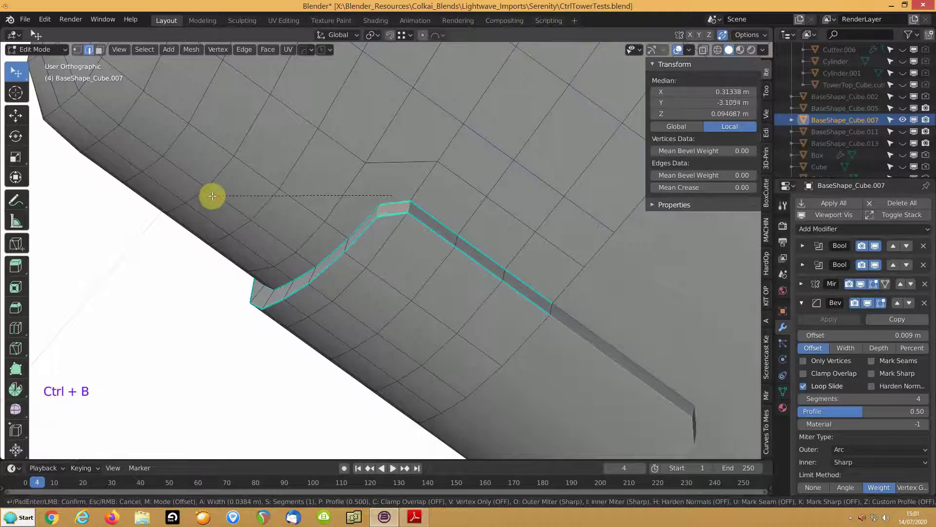
left_click(213, 195)
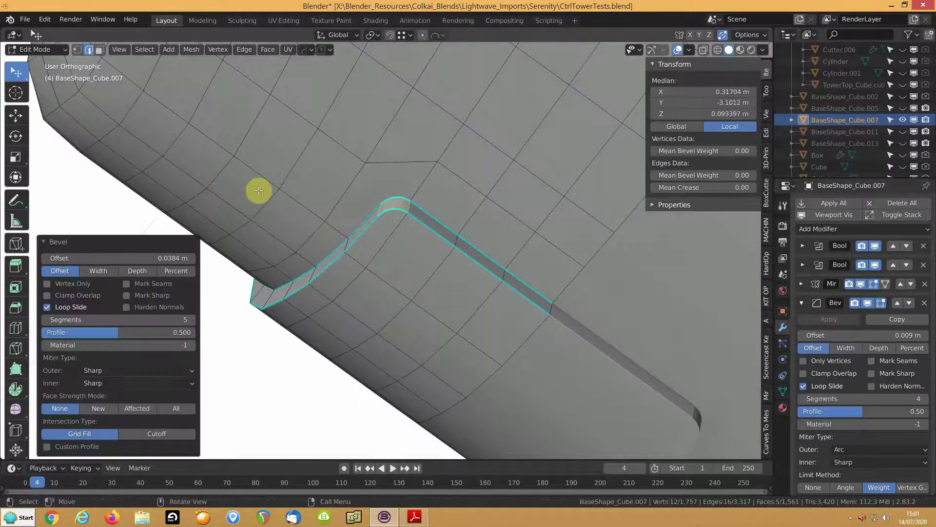
- Connect the loose vertex just outside the strip's rounded corner to the nearest bevel vertex with a new edge
left_click(365, 165)
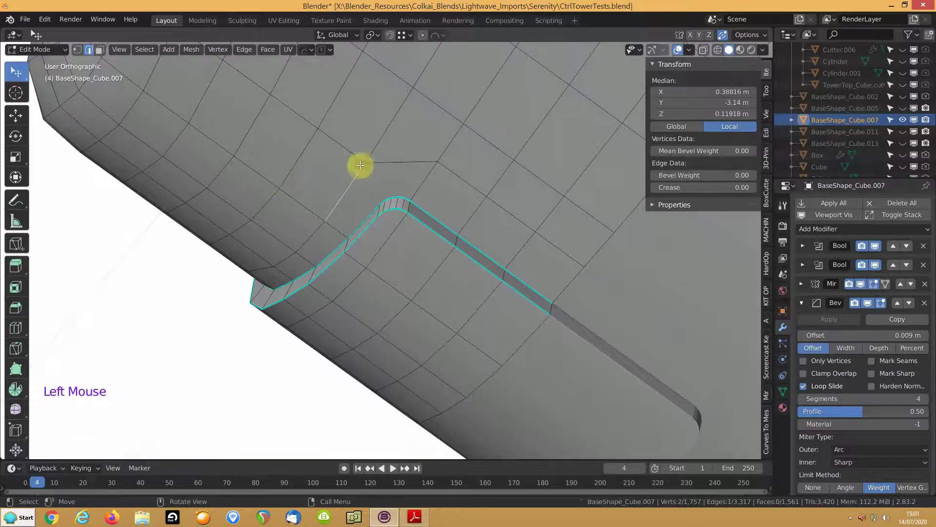
key("1")
left_click(383, 185)
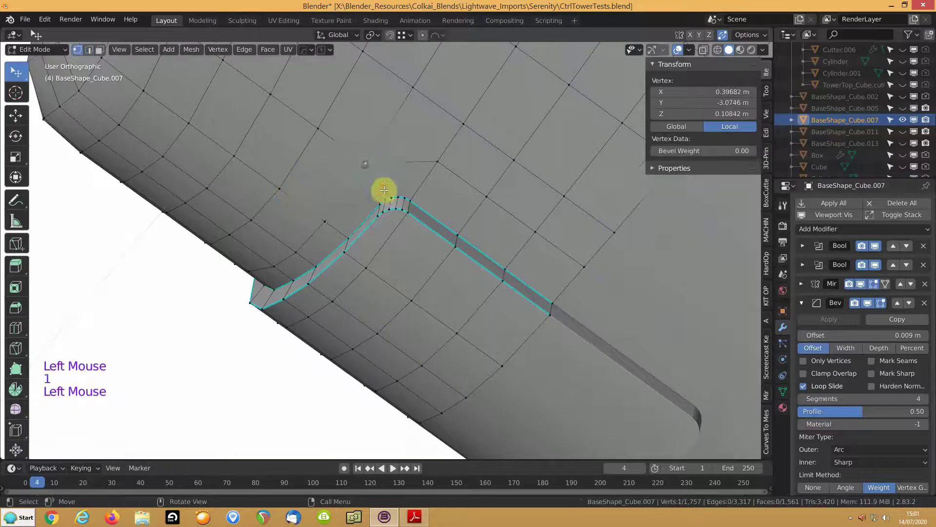
left_click(391, 194, "shift")
key("j")
- Examine the shading of the strip's rounded end and long side on the finished body in Object Mode
middle_click_drag(328, 182, 293, 167)
scroll(260, 154, "down", 5)
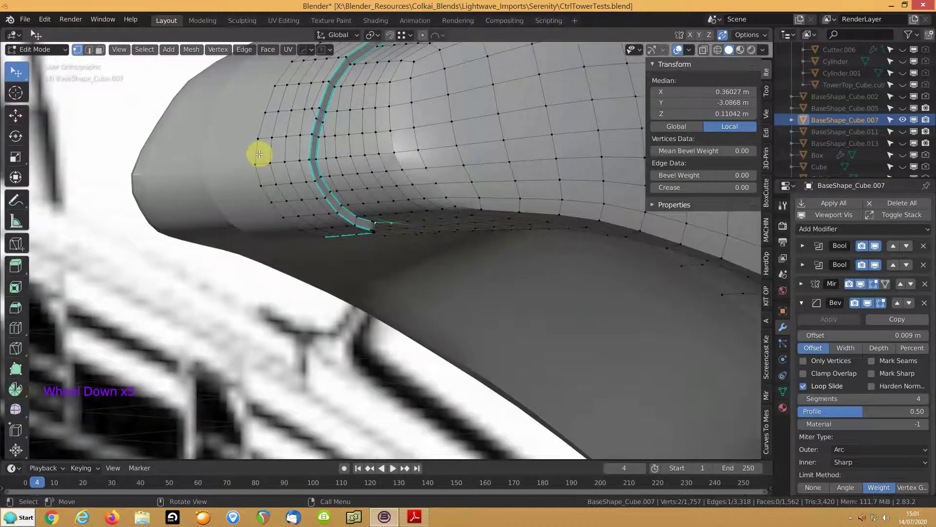
key("Tab")
scroll(277, 145, "down", 4)
middle_click_drag(289, 142, 363, 182)
middle_click_drag(407, 204, 354, 152, "shift")
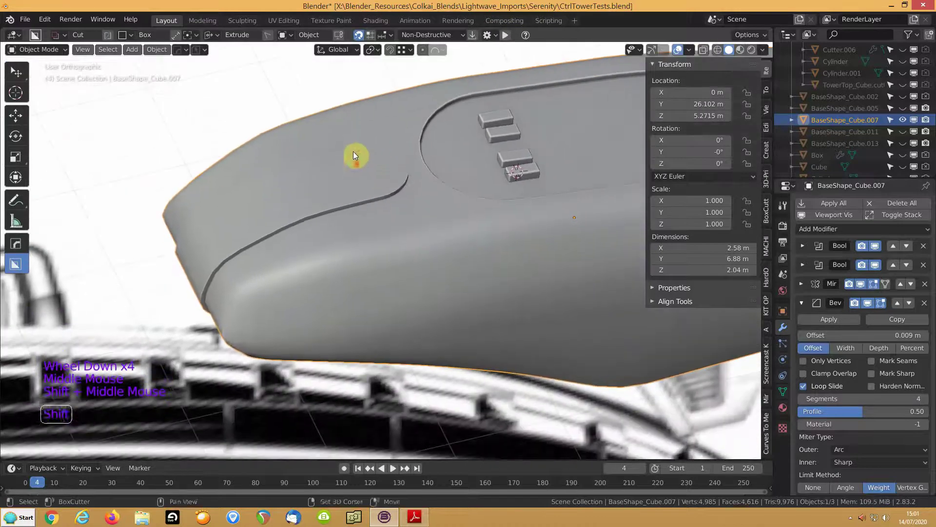
scroll(360, 174, "up", 3)
scroll(304, 157, "down", 2)
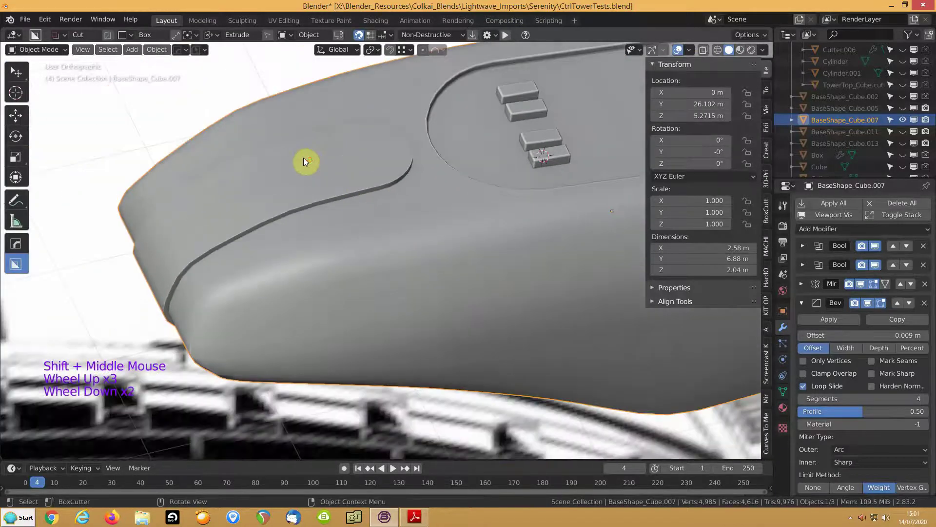
key("Tab")
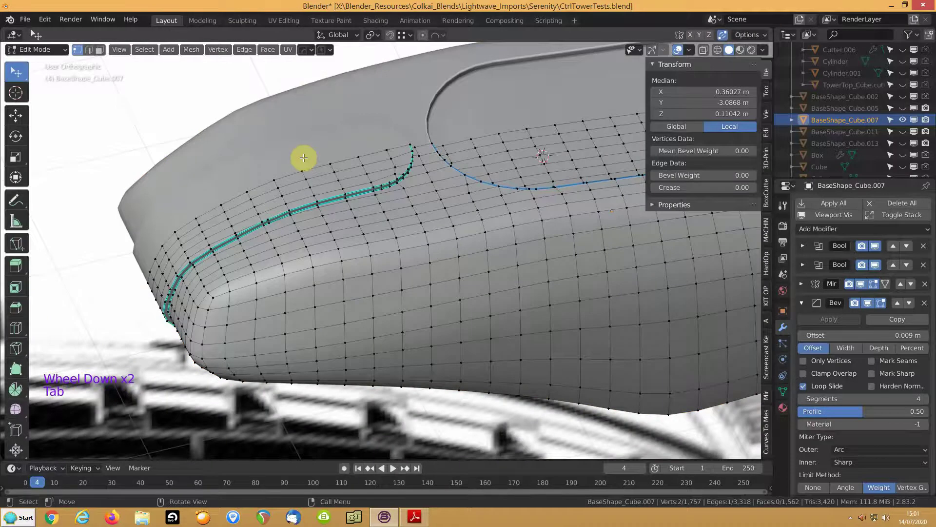
key("3")
left_click(333, 196, "alt")
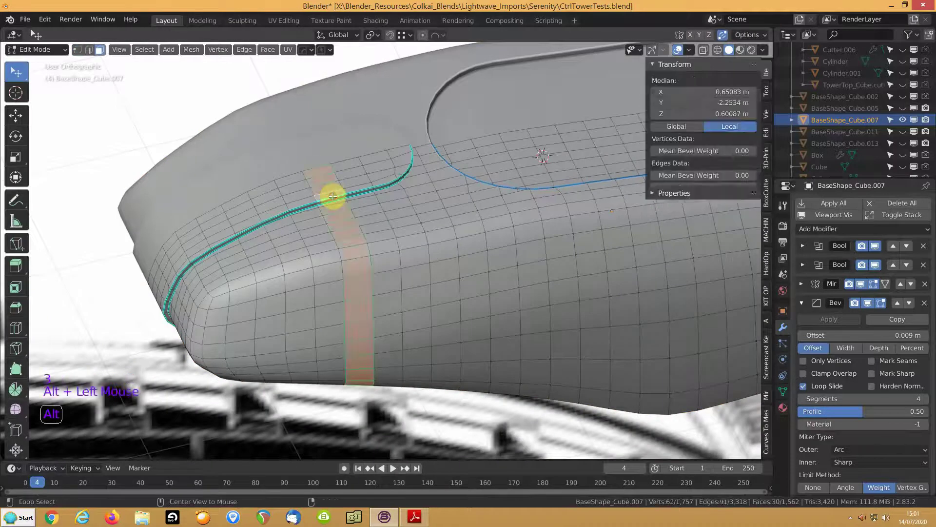
key("2")
left_click(331, 199, "alt")
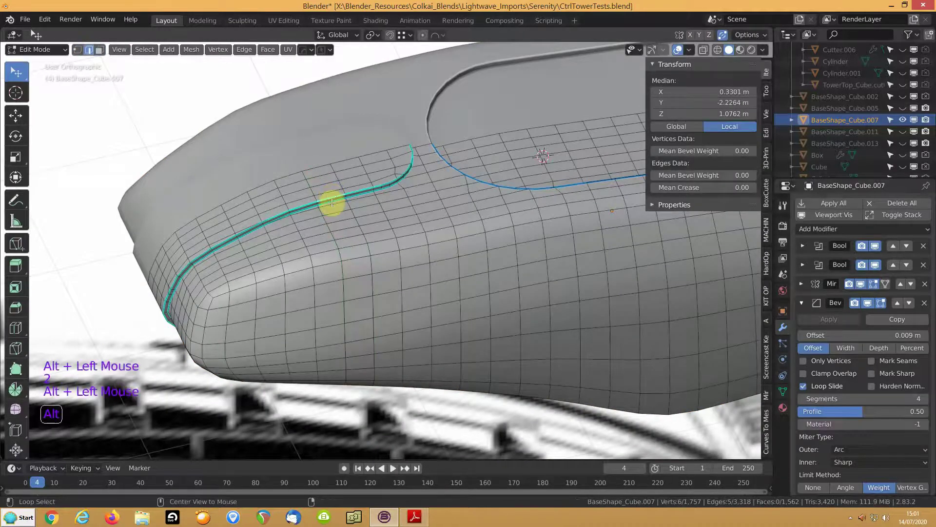
- Set mean bevel weight and mean crease to 1.00 on the raised strip's outer border edges, leaving out the edges along the centre line
key("3")
left_click(268, 194)
key("l")
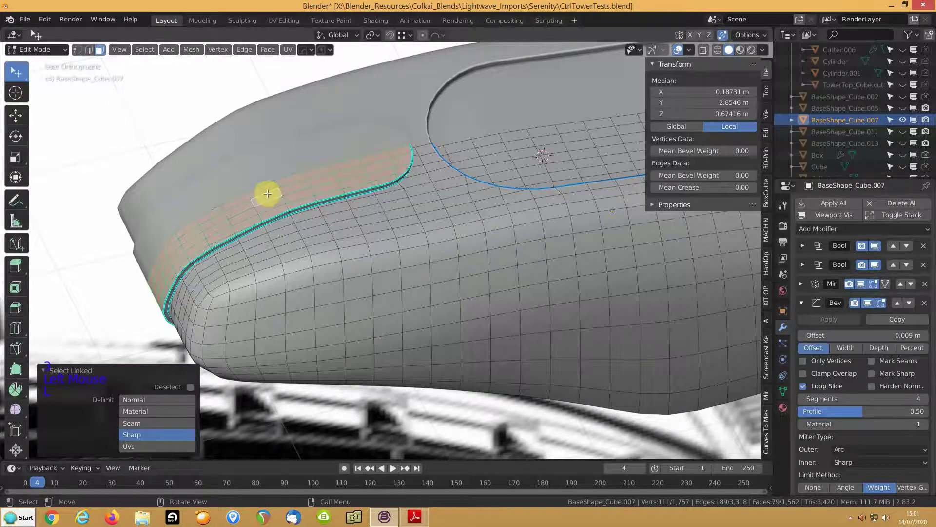
key("shift+2")
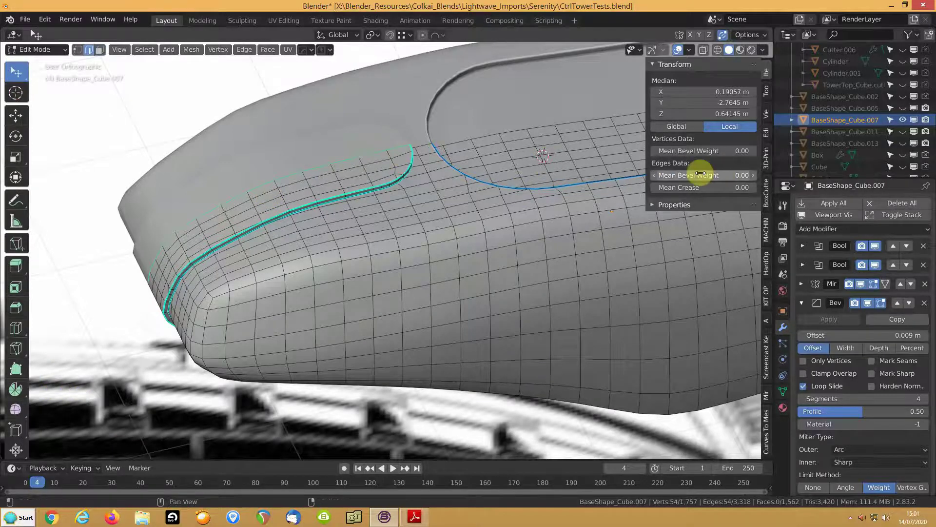
mouse_move(379, 157)
middle_mouse_down()
mouse_move(314, 177)
mouse_move(390, 168)
mouse_move(378, 170)
middle_mouse_up()
key("c")
mouse_move(191, 124)
middle_mouse_down()
mouse_move(230, 288)
mouse_move(218, 189)
middle_mouse_up()
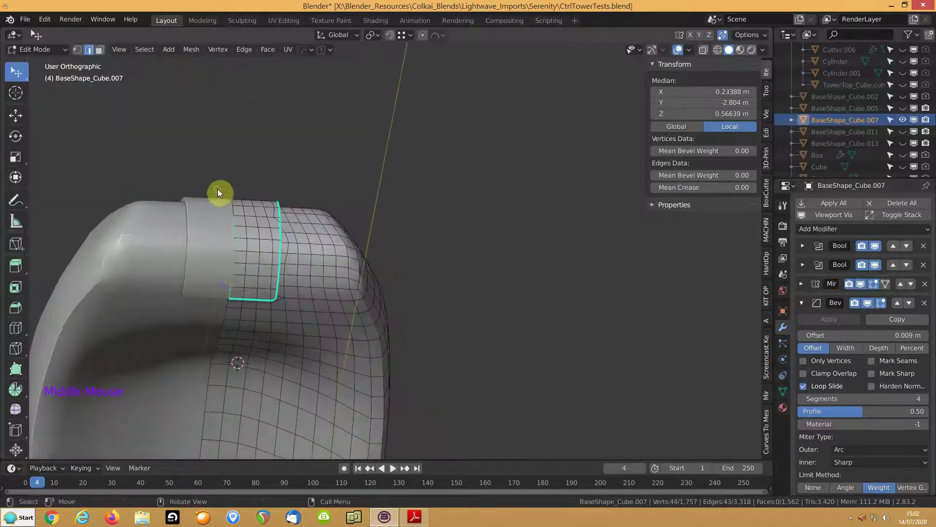
key("c")
mouse_move(231, 281)
middle_mouse_down()
mouse_move(236, 228)
mouse_move(222, 202)
mouse_move(540, 154)
mouse_move(510, 255)
middle_mouse_up()
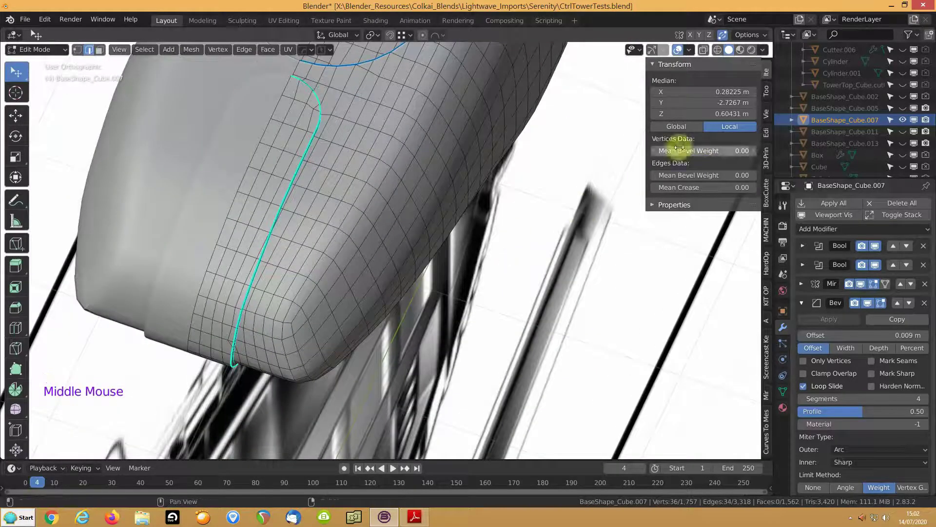
mouse_move(689, 182)
left_mouse_down()
mouse_move(717, 181)
mouse_move(693, 190)
left_mouse_up()
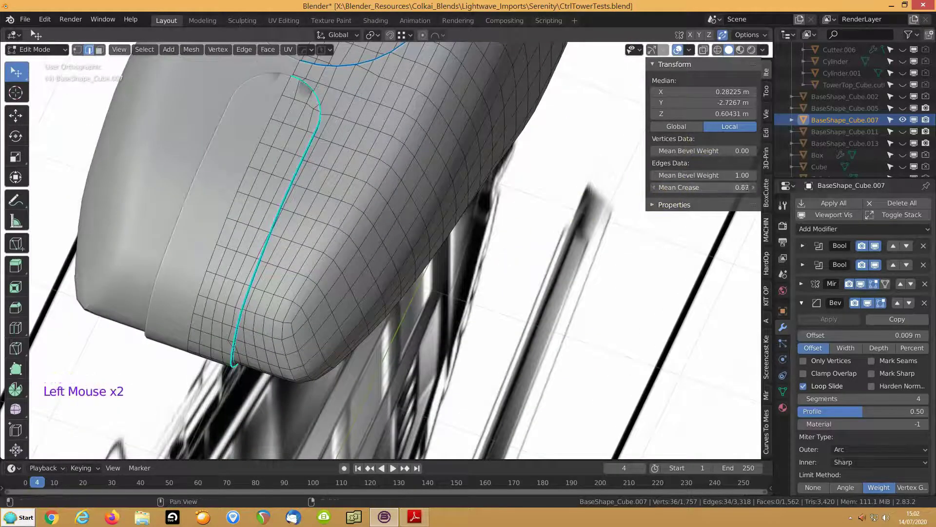
- Merge all the body's vertices by distance, using a merge distance of 0.01 m
middle_click_drag(164, 168, 262, 151, "shift")
scroll(323, 240, "up", 7)
middle_click_drag(287, 237, 382, 236, "shift")
scroll(383, 231, "up", 2)
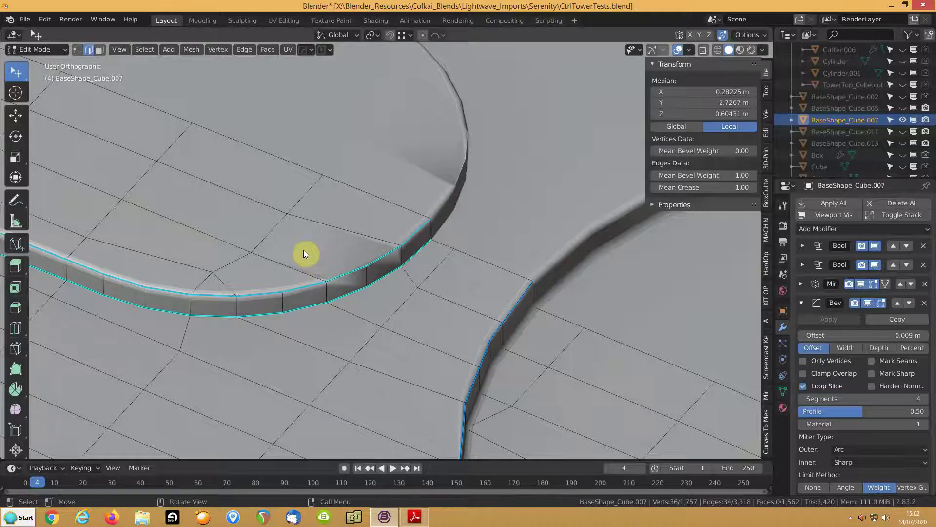
key("Tab")
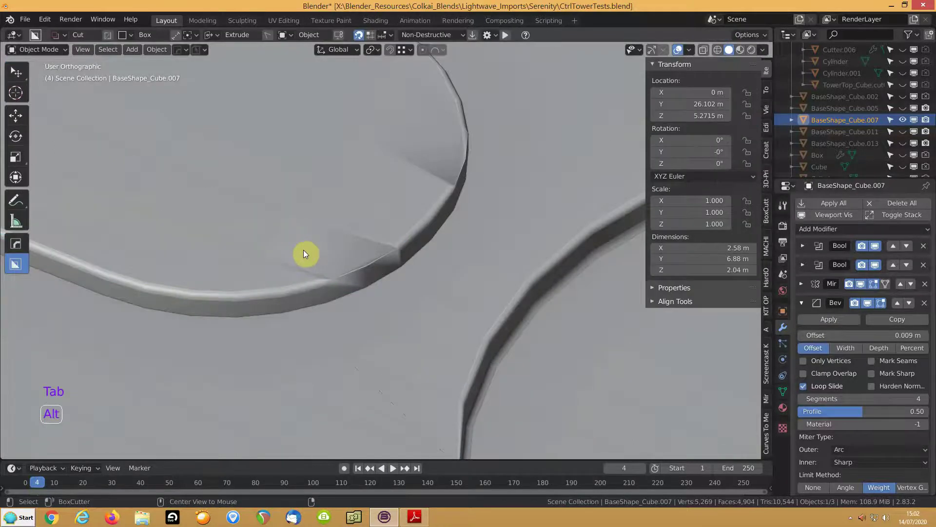
key("alt+f")
key("Tab")
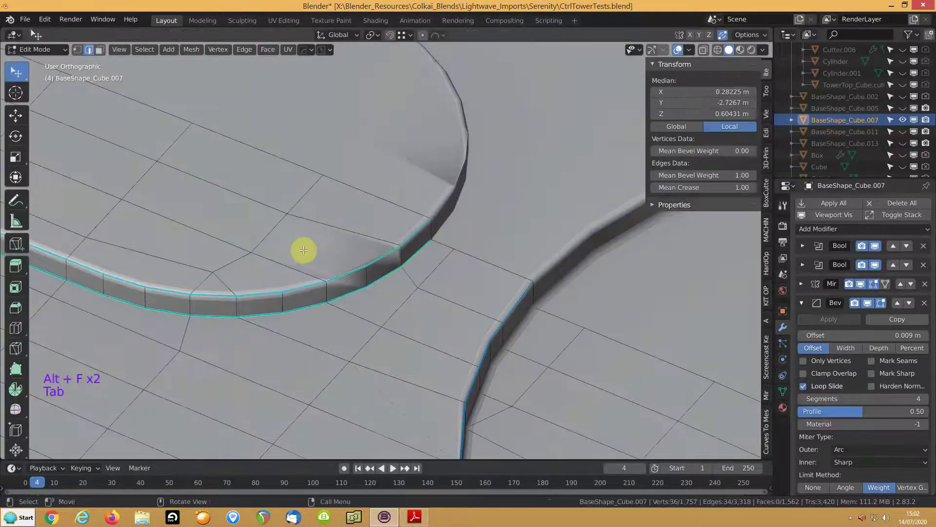
key("a")
key("m")
key("b")
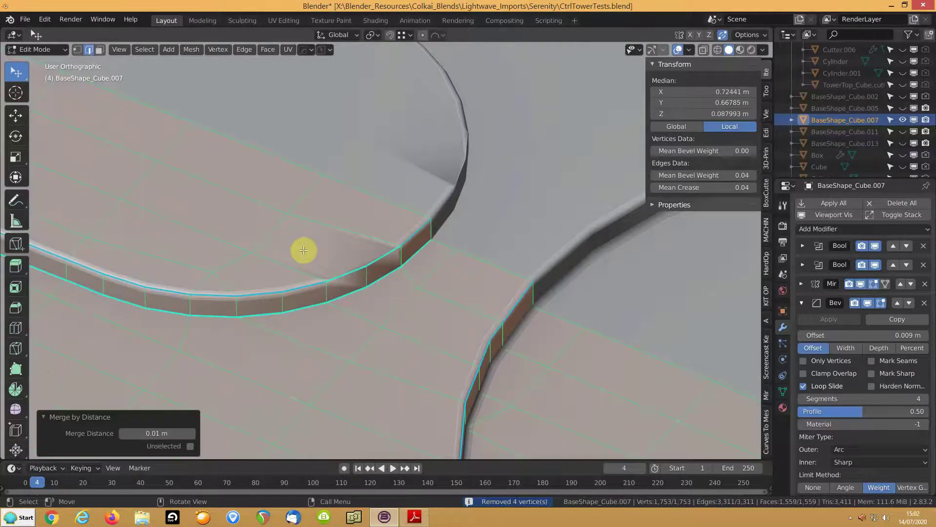
key("Tab")
key("Tab")
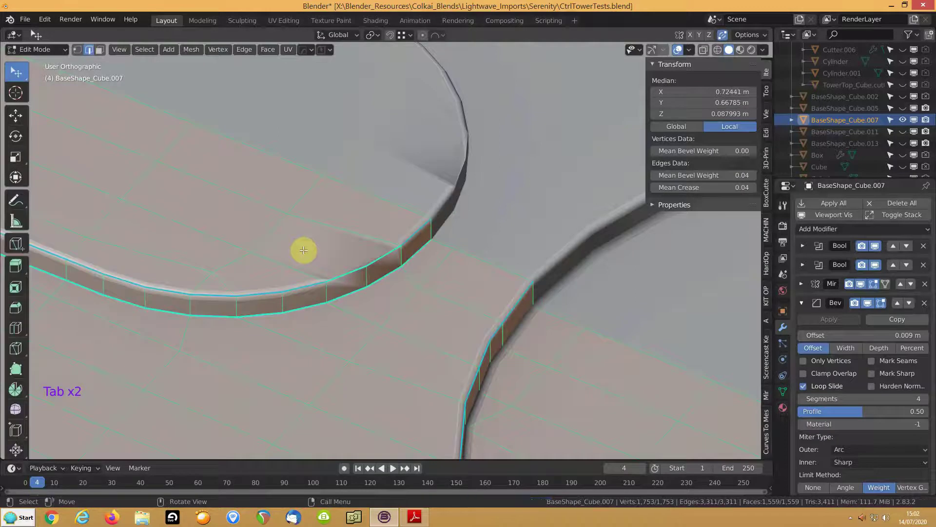
- Set mean bevel weight to 1.00 on the strip's upper border edges around its rounded corner
left_click(357, 262)
middle_click_drag(383, 255, 385, 260)
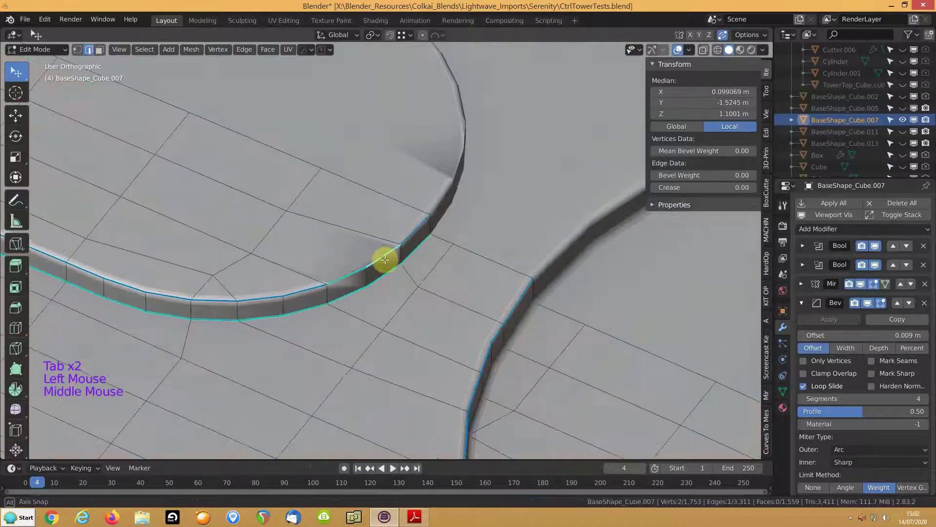
left_click(397, 246, "shift")
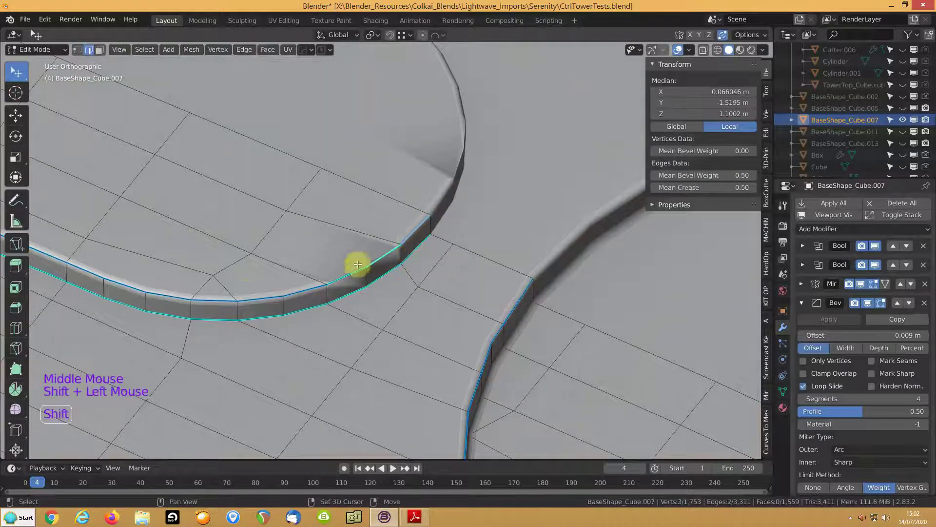
left_click(87, 273, "ctrl")
left_click_drag(712, 175, 741, 175)
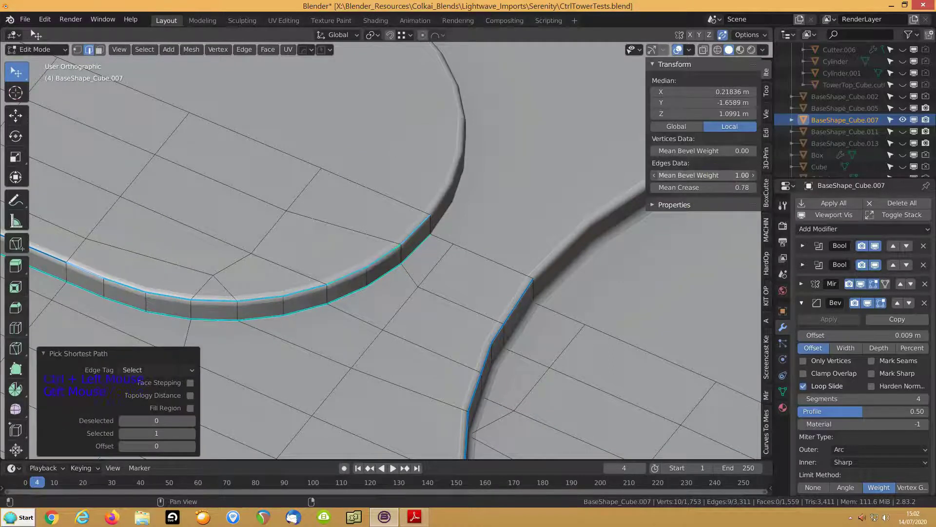
scroll(331, 281, "down", 4)
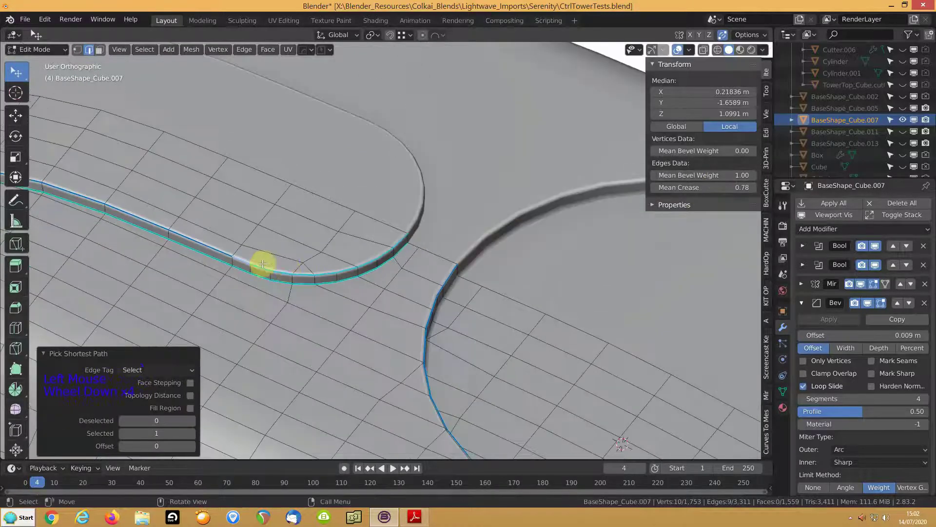
scroll(366, 232, "up", 2)
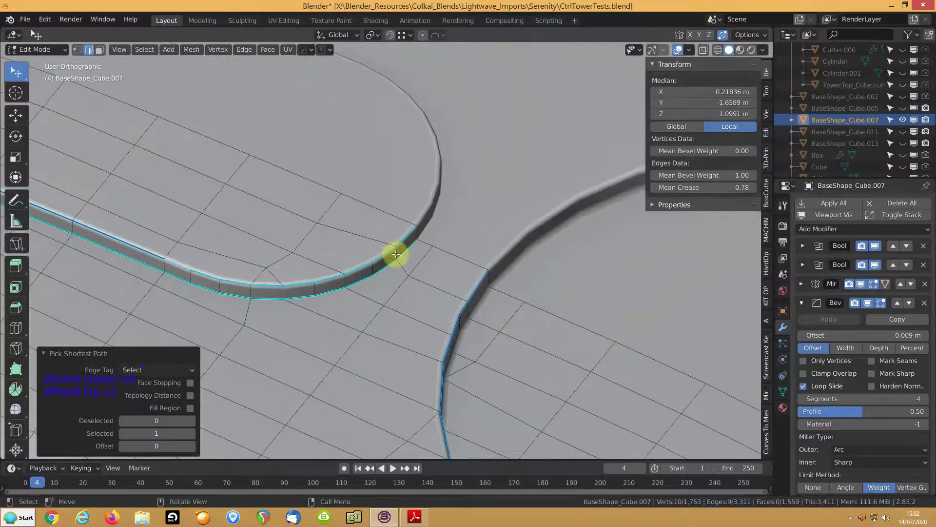
- Frame the kinked edge on the strip's long upper border and hide all modifiers in the viewport
left_click(408, 252)
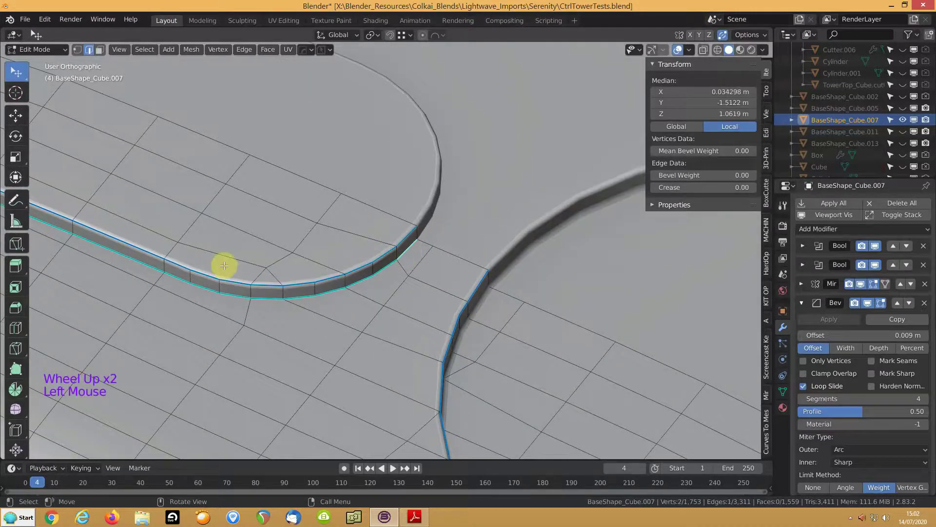
scroll(226, 268, "down", 6)
middle_click_drag(224, 265, 245, 243)
left_click(208, 299)
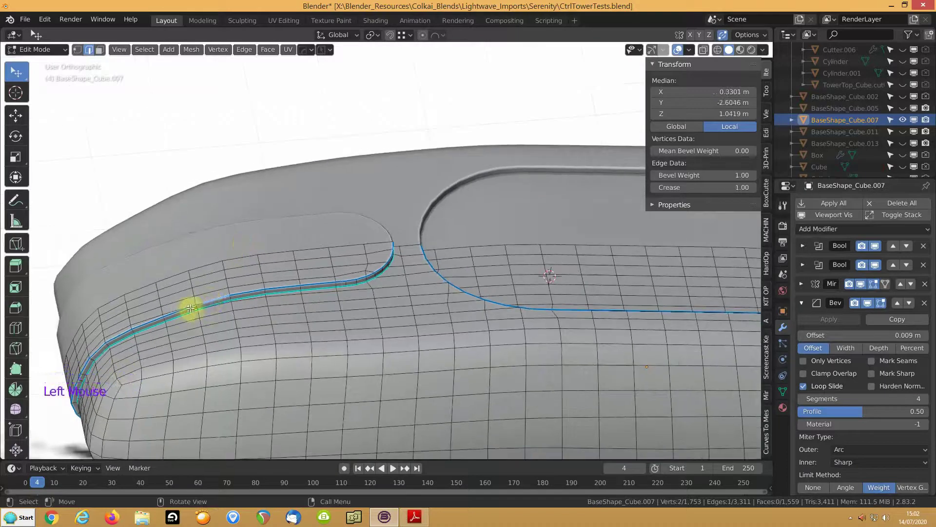
key("KP_Decimal")
scroll(156, 313, "down", 5)
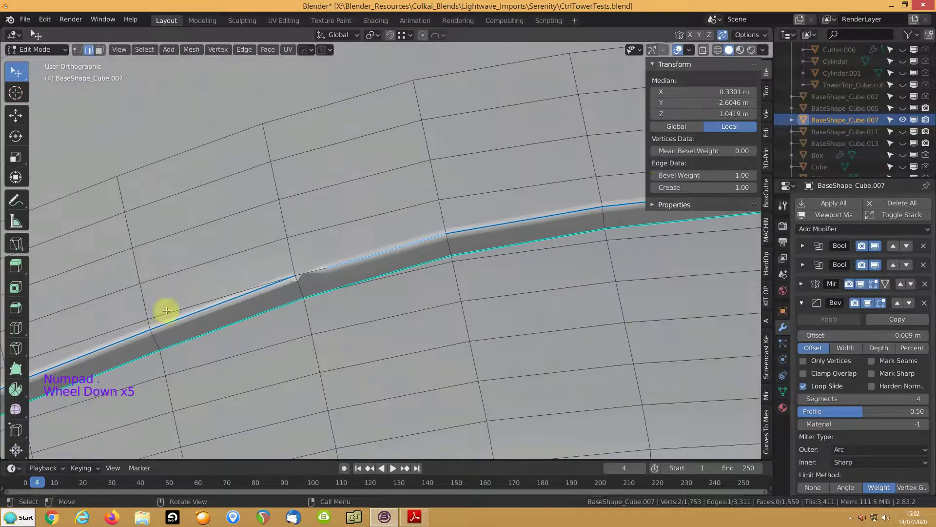
left_click(829, 216)
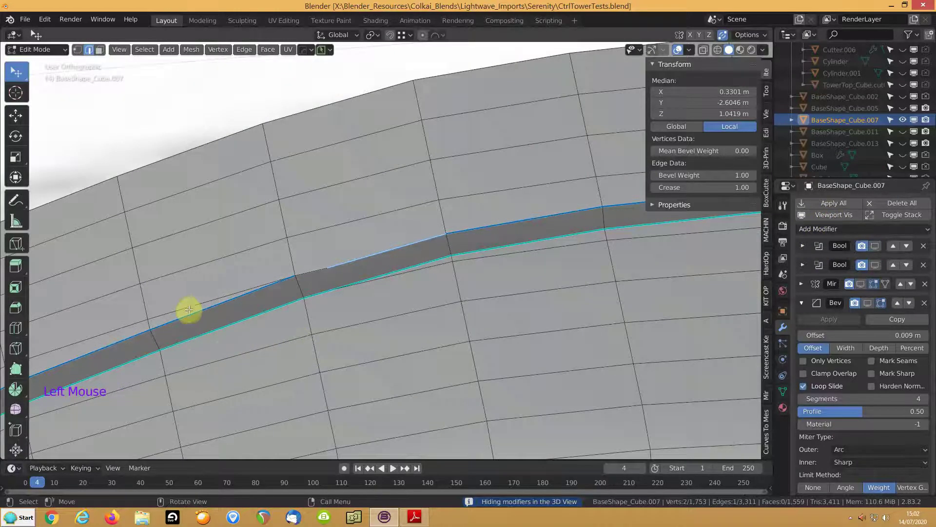
- Merge the stray vertices beside the kink on the strip wall's upper and lower borders into their neighbouring grid vertices, using At Last
key("1")
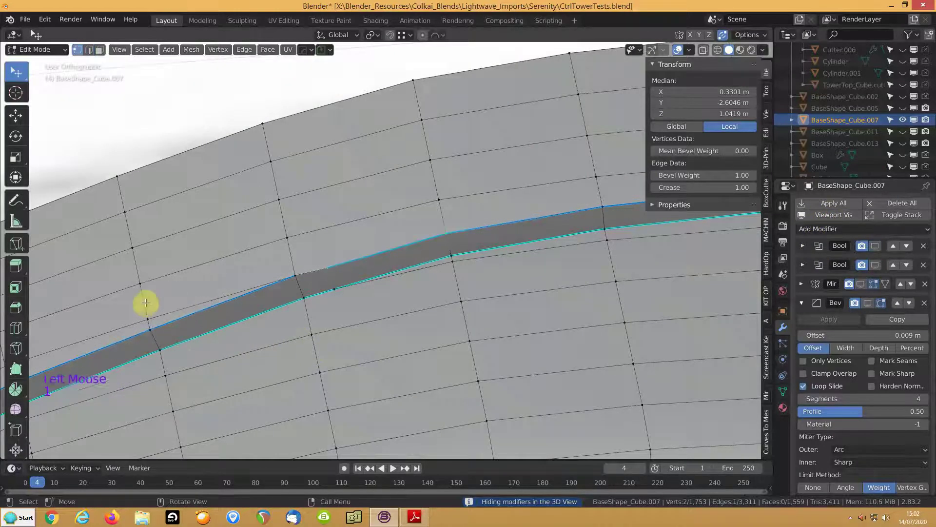
left_click(283, 271)
left_click(327, 268)
left_click(291, 278, "shift")
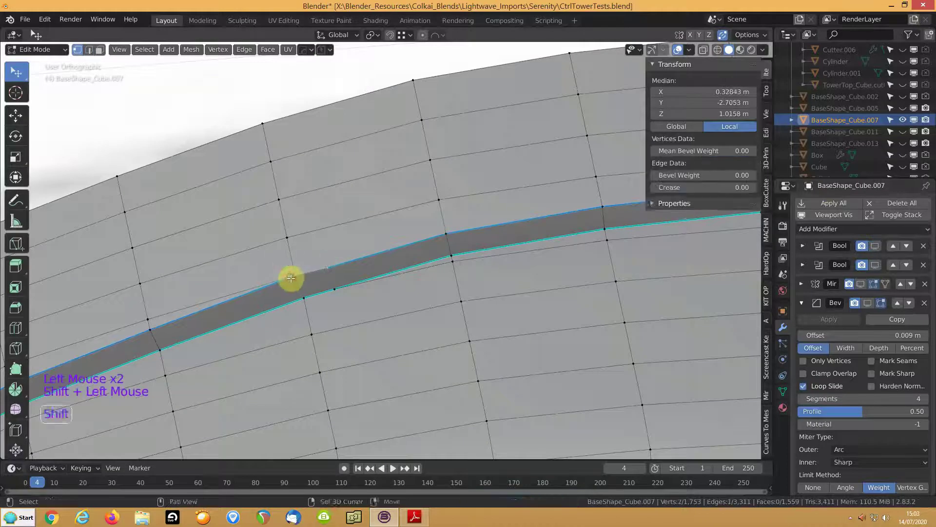
key("m")
left_click(293, 279)
left_click(303, 299, "shift")
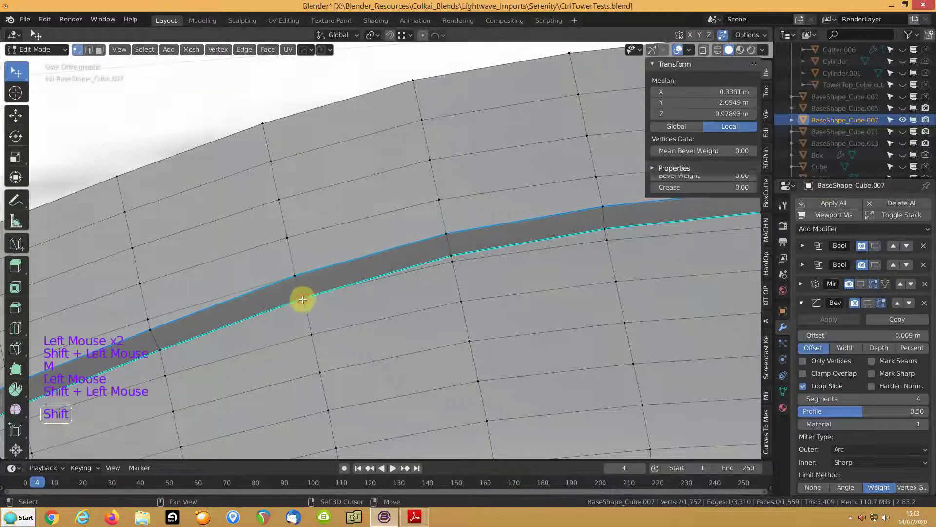
key("m")
left_click(305, 298)
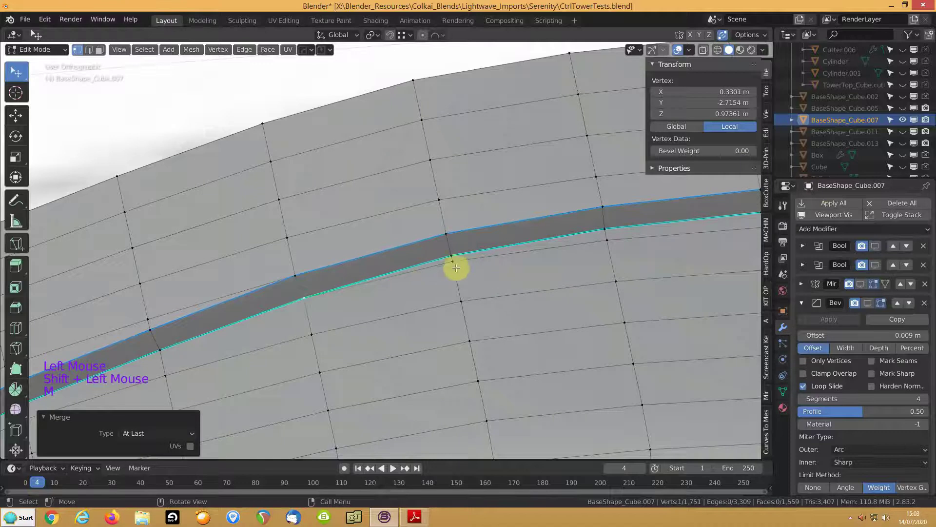
- Slide the vertex crowding the strip wall's lower border away from it by a factor of about 0.269
left_click(451, 265)
key("g")
key("g")
left_click(452, 274)
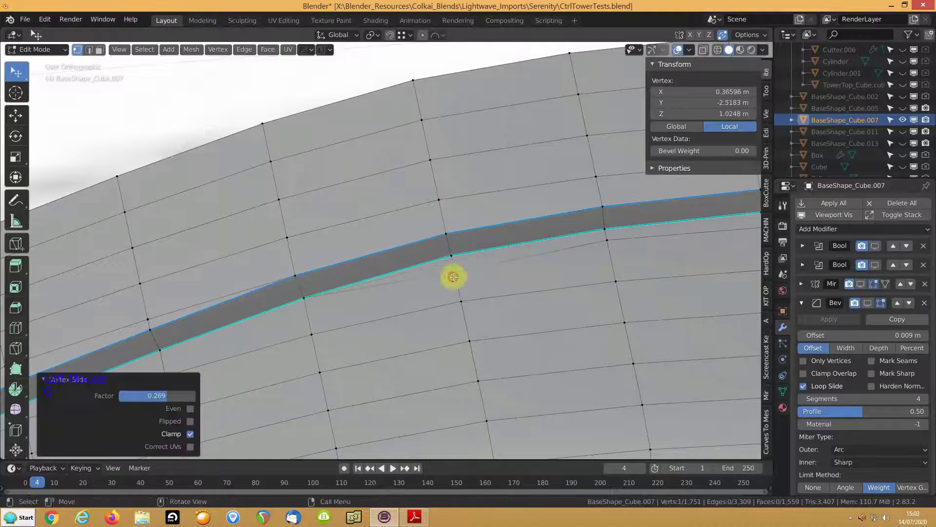
- Slide the next vertex along below the strip's lower border by a factor of about 0.192 and show the modifiers again
left_click(611, 242)
key("g")
key("g")
left_click(610, 247)
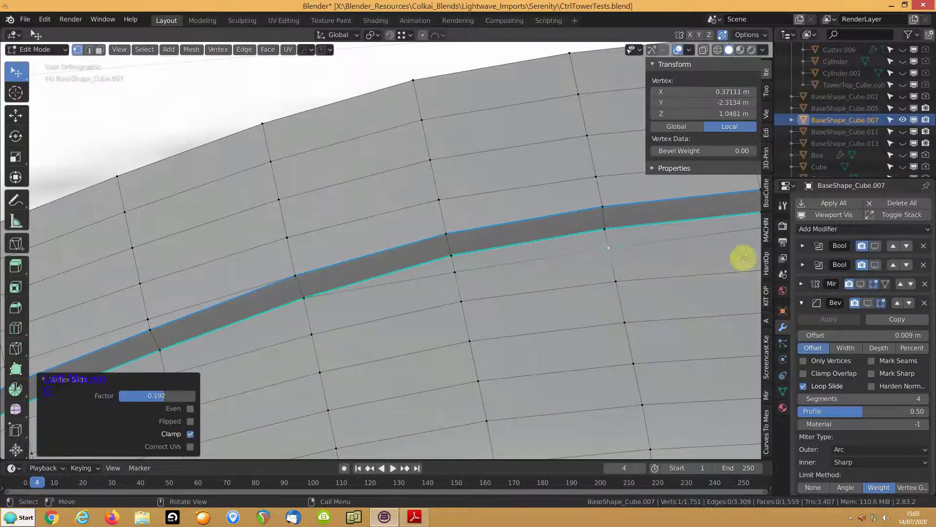
left_click(822, 218)
- Shrink/Fatten the vertex at the lower end of the body's pinched front corner by about 0.0045 m
scroll(397, 317, "down", 7)
middle_click_drag(340, 317, 382, 288)
key("Tab")
scroll(369, 288, "up", 1, "shift")
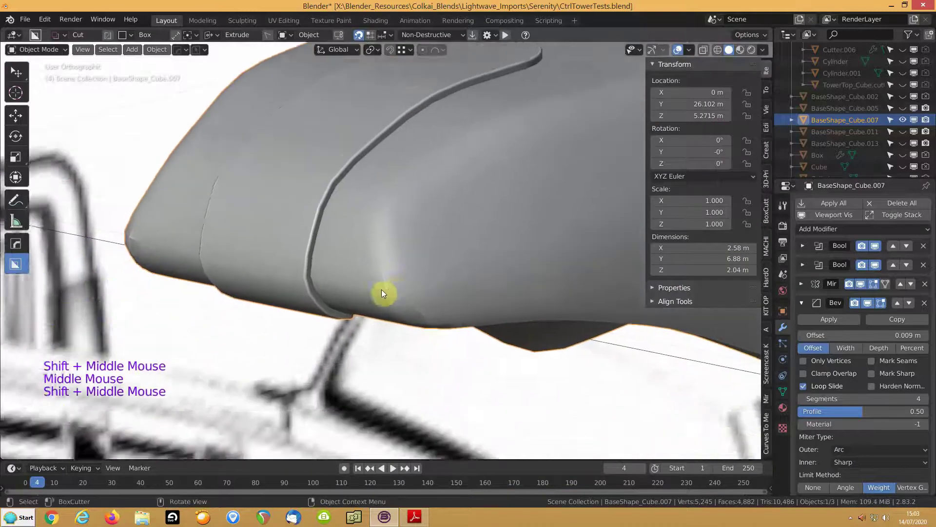
scroll(381, 289, "up", 4)
key("Tab")
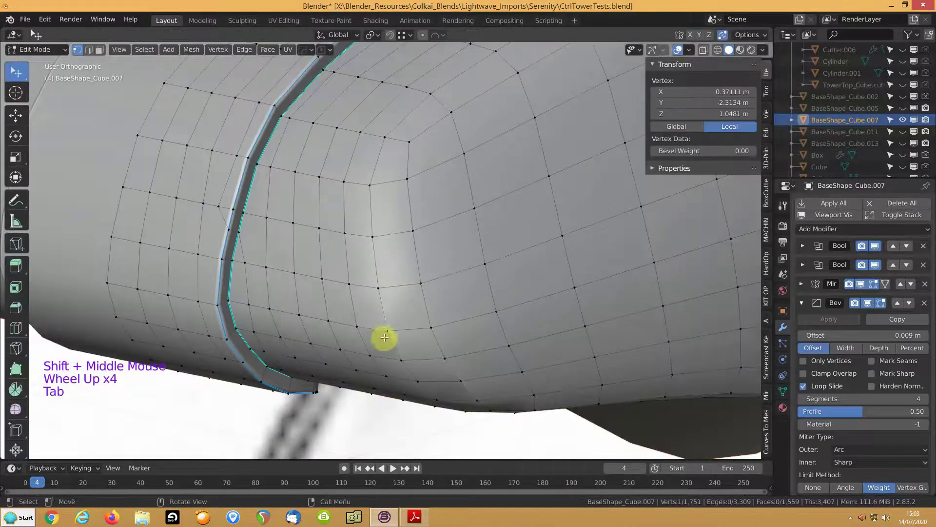
left_click(384, 334)
key("alt+s")
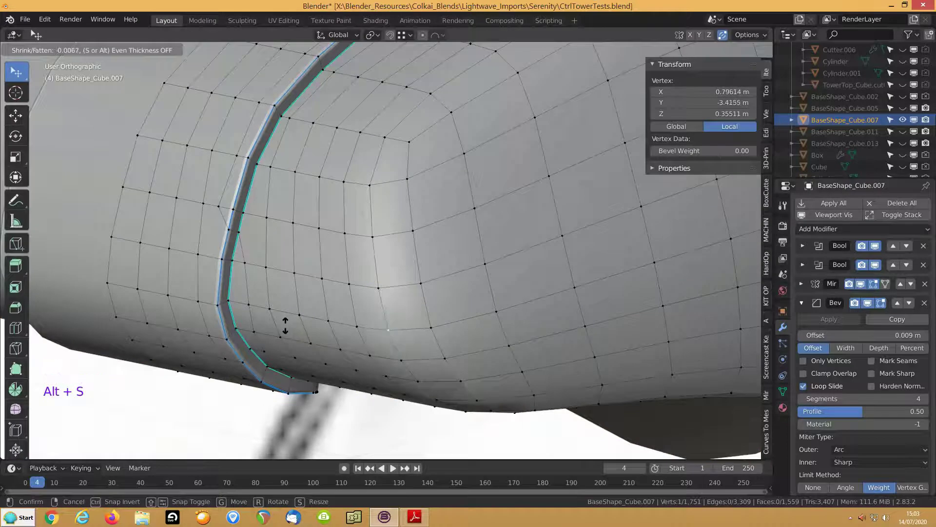
left_click(285, 325)
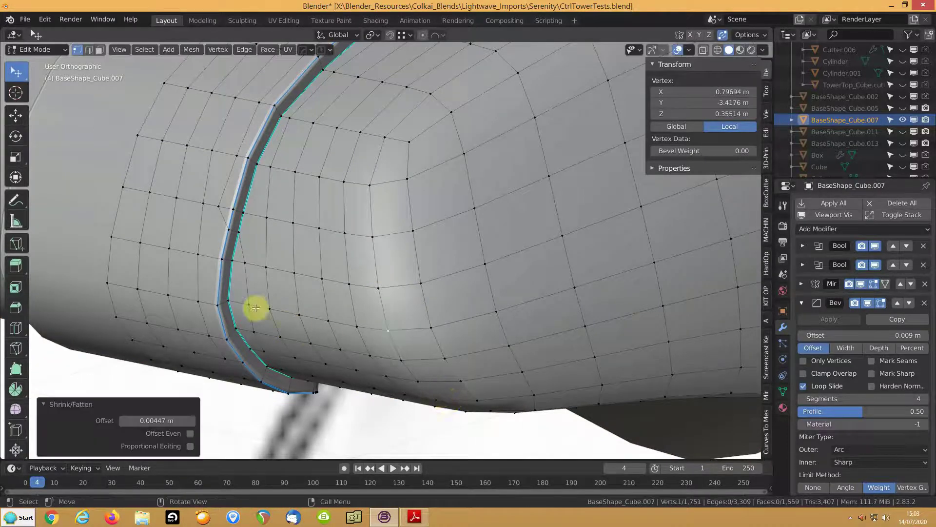
- Shrink/Fatten the protruding vertex on the body's lower front side by about 0.0054 m
scroll(341, 294, "down", 4)
middle_click_drag(454, 285, 588, 235, "shift")
middle_click_drag(571, 245, 595, 251)
left_click(731, 283)
middle_click_drag(320, 258, 391, 258)
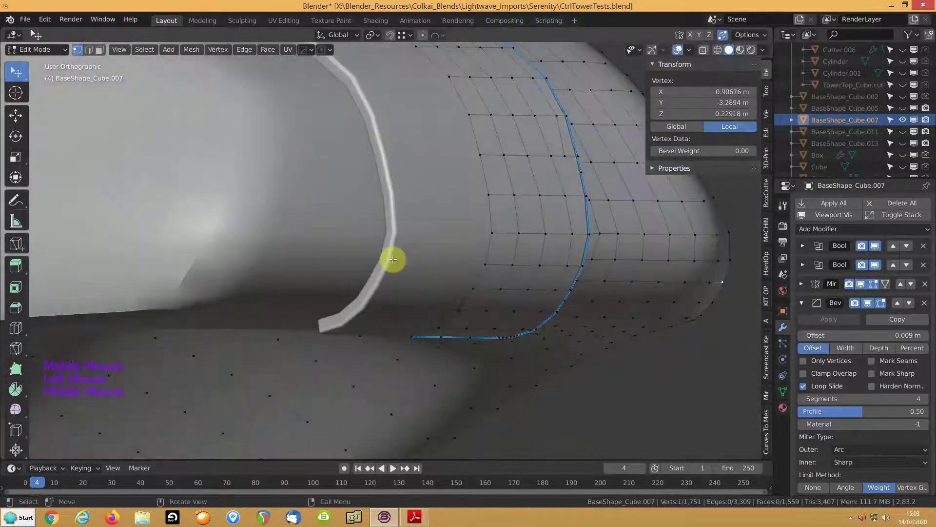
key("alt+s")
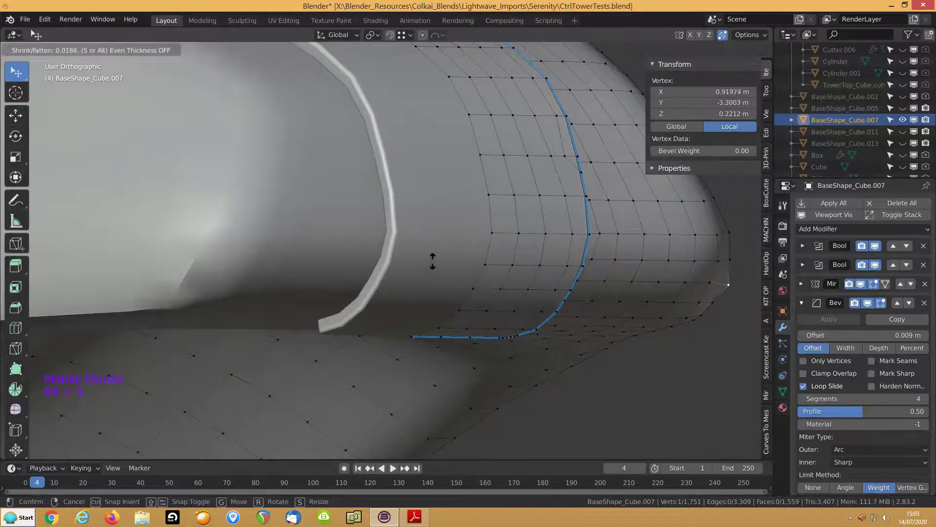
left_click(429, 266)
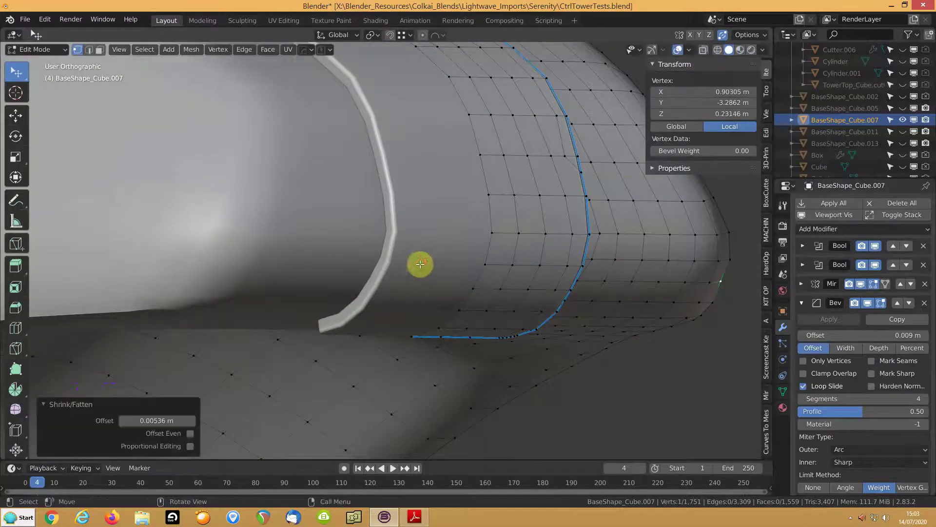
- Return the body to Object Mode, display it with material preview shading and hide the sidebar
scroll(398, 263, "down", 5)
middle_click_drag(399, 262, 75, 314)
scroll(75, 314, "down", 1, "shift")
middle_click_drag(215, 275, 209, 345, "ctrl")
key("Tab")
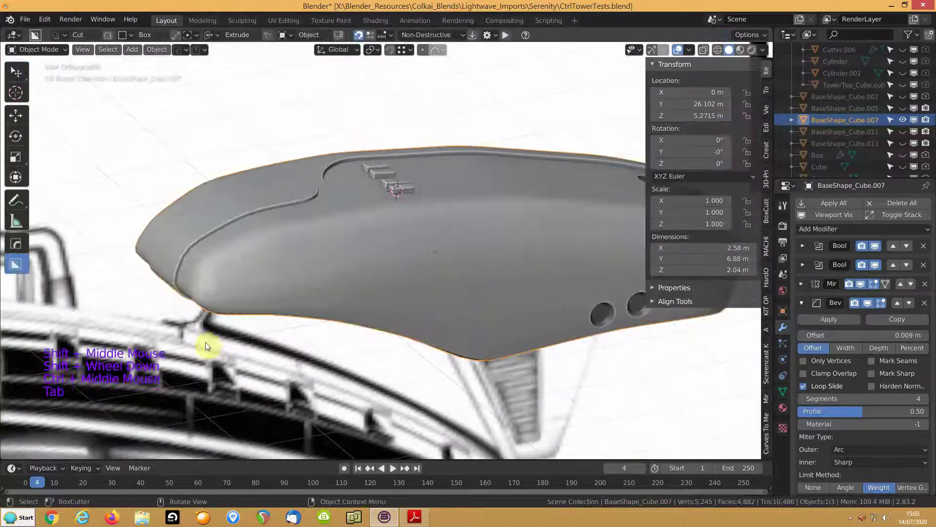
left_click(740, 50)
middle_click_drag(483, 245, 318, 252, "shift")
key("n")
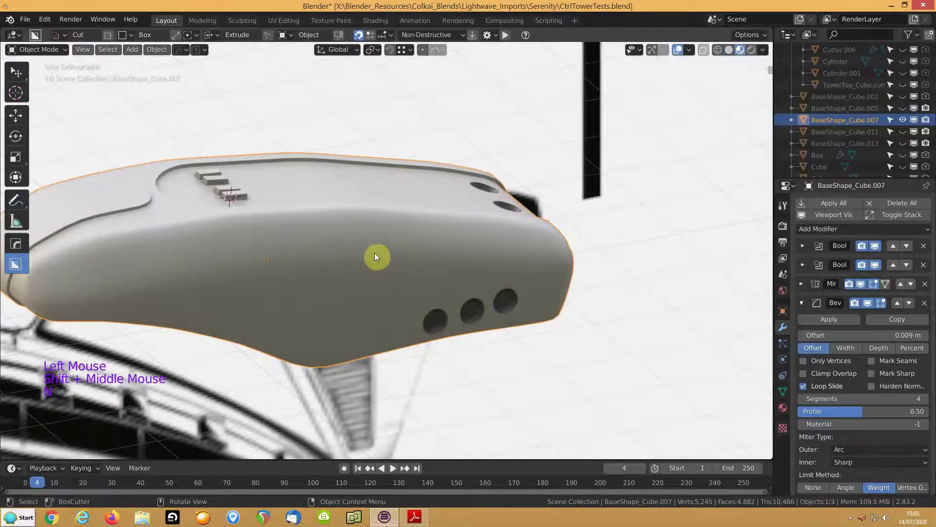
- Snap the 3D cursor to the world origin
middle_click_drag(557, 224, 418, 204)
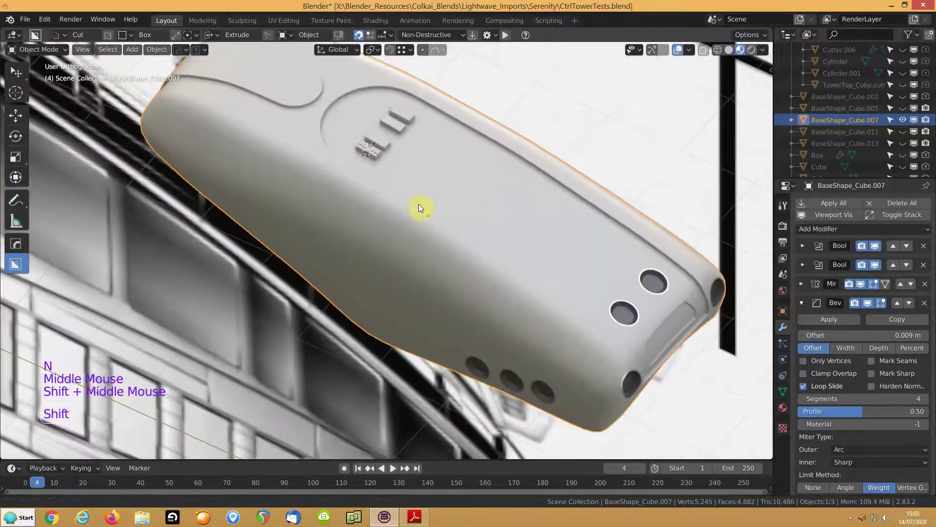
key("shift+s")
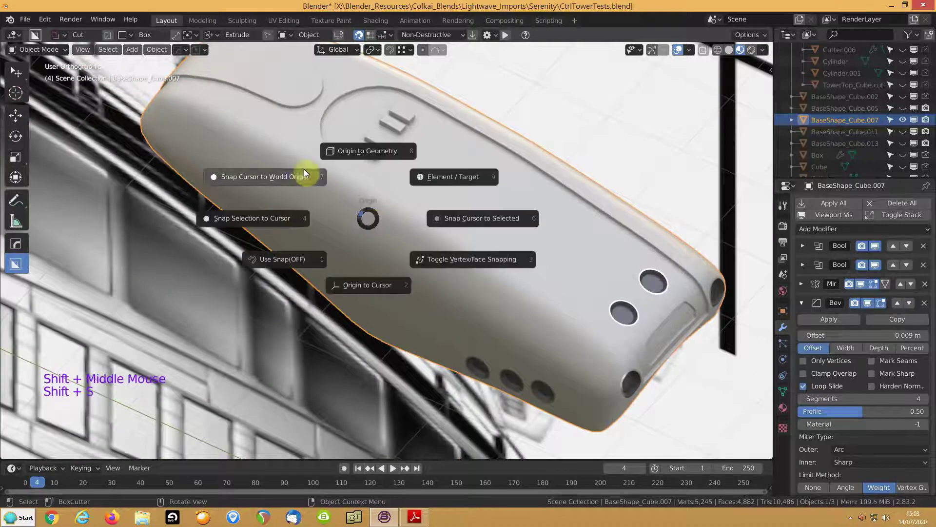
left_click(300, 183)
- Examine the body's surface, round holes and inset end panel from several angles
middle_click_drag(334, 225, 428, 215)
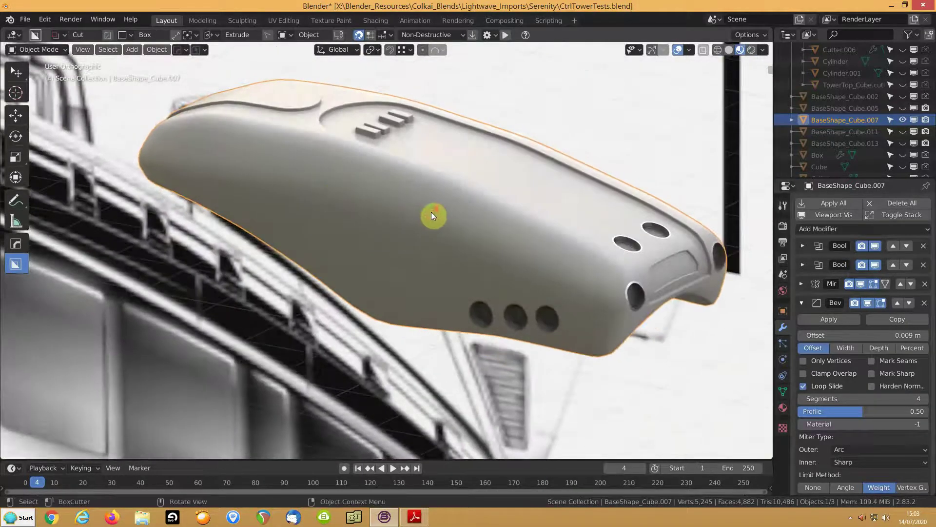
scroll(439, 219, "down", 3)
middle_click_drag(485, 240, 380, 206)
scroll(452, 269, "up", 4)
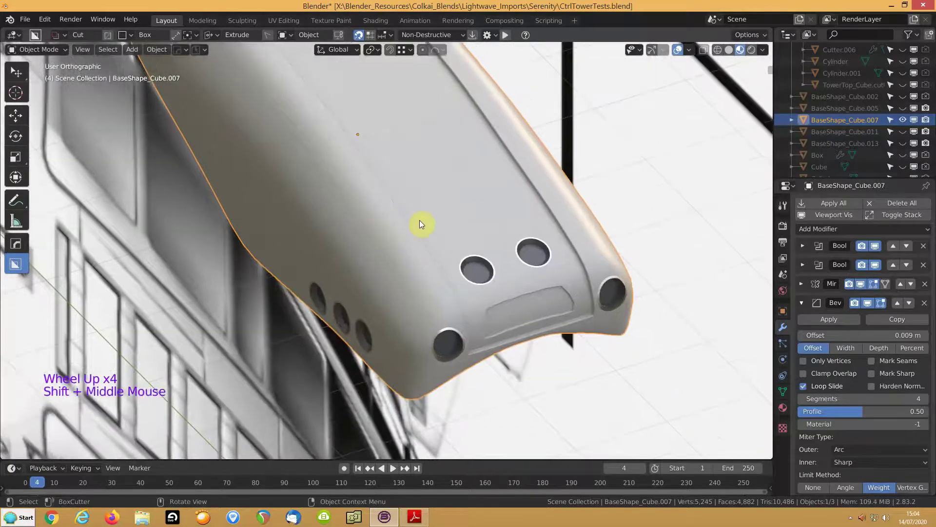
middle_click_drag(408, 256, 410, 244)
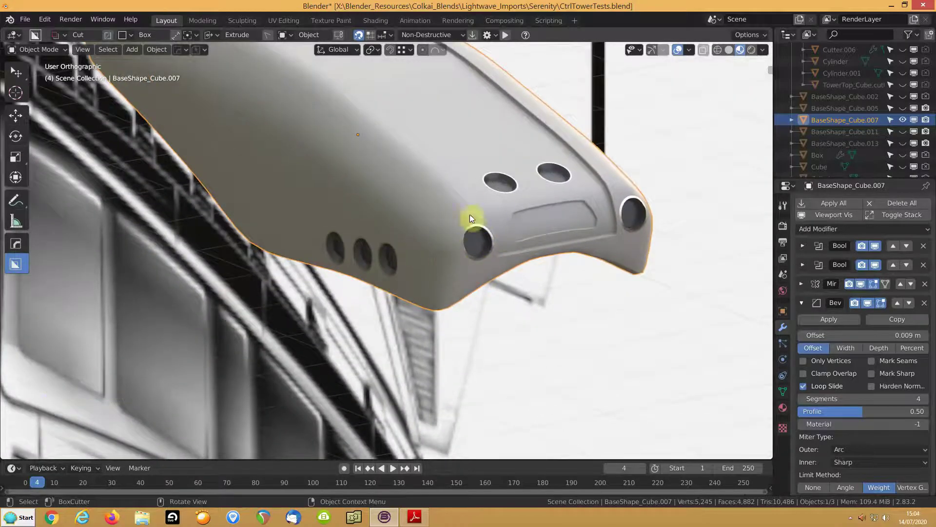
middle_click_drag(444, 233, 560, 273)
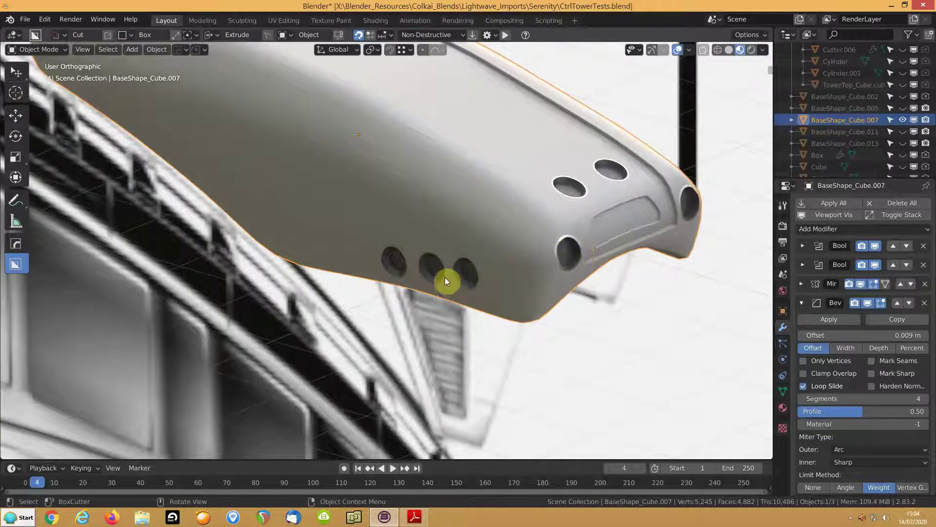
middle_click_drag(558, 223, 499, 250)
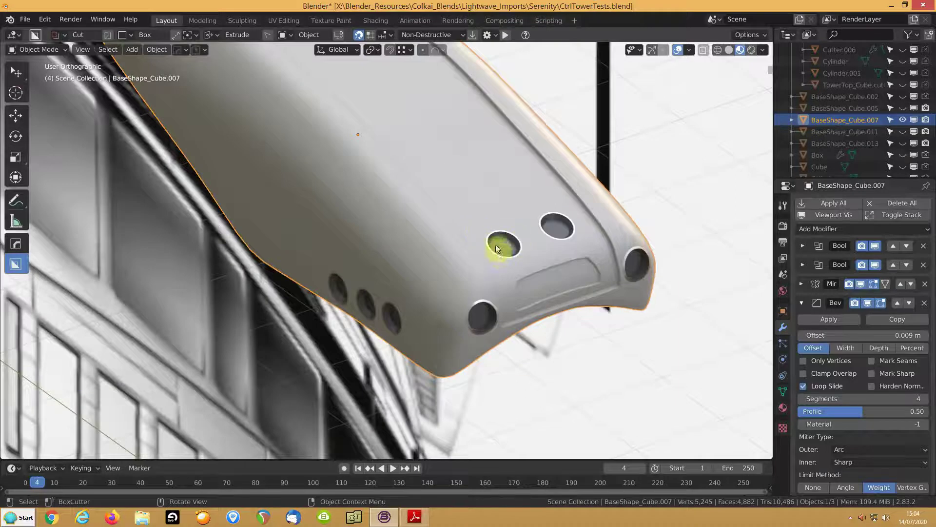
middle_click_drag(437, 261, 433, 289)
middle_click_drag(452, 220, 414, 247, "shift")
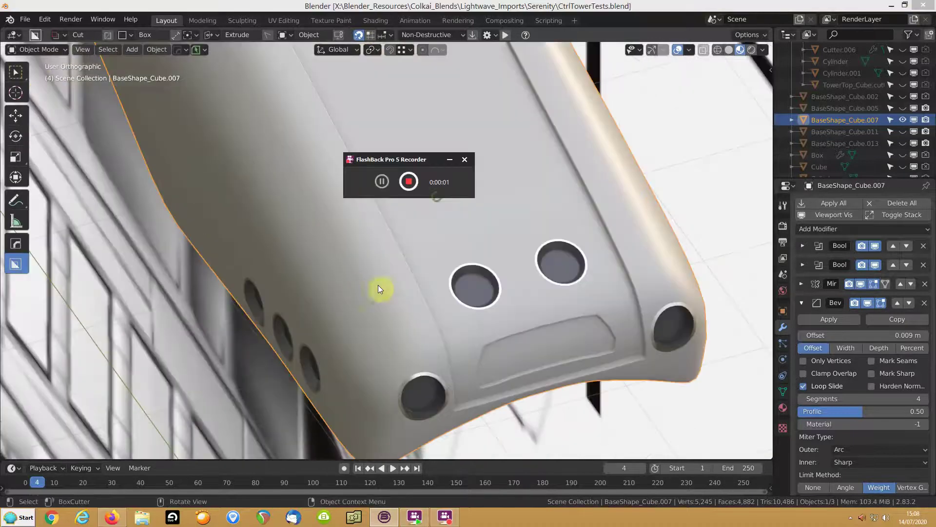
mouse_move(379, 288)
middle_mouse_down()
mouse_move(360, 288)
mouse_move(378, 286)
middle_mouse_up()
middle_click_drag(522, 135, 424, 215, "shift")
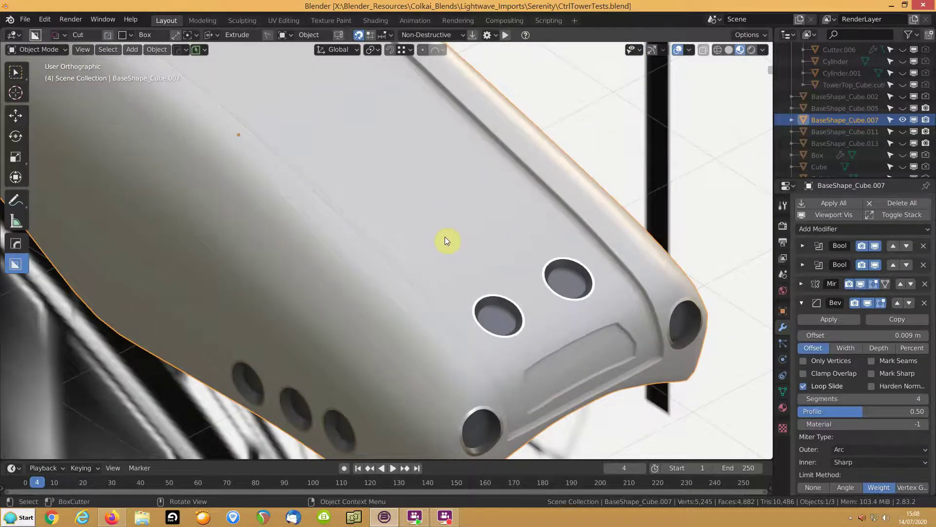
- Extrude the row of five strip faces beside the round hole inward along normals by about 0.0384 m
key("Tab")
middle_click_drag(505, 246, 528, 228)
key("3")
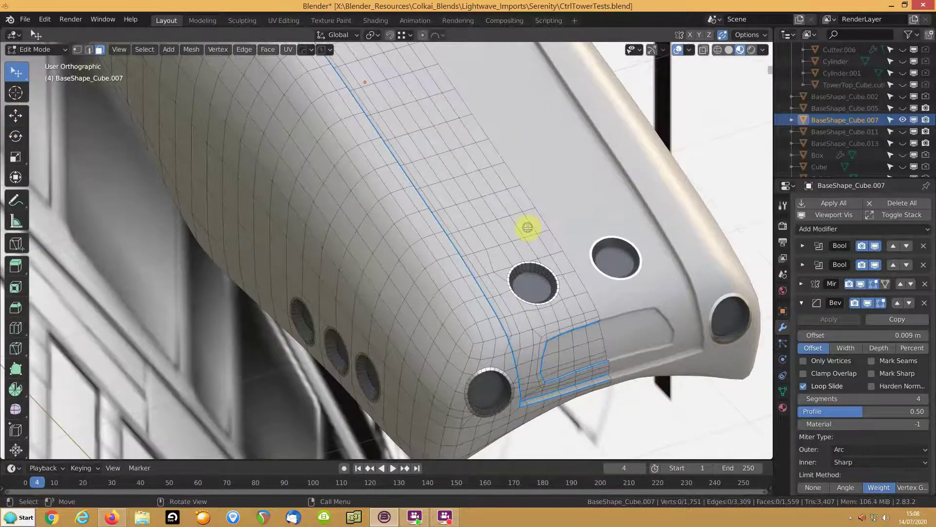
left_click(475, 238, "ctrl")
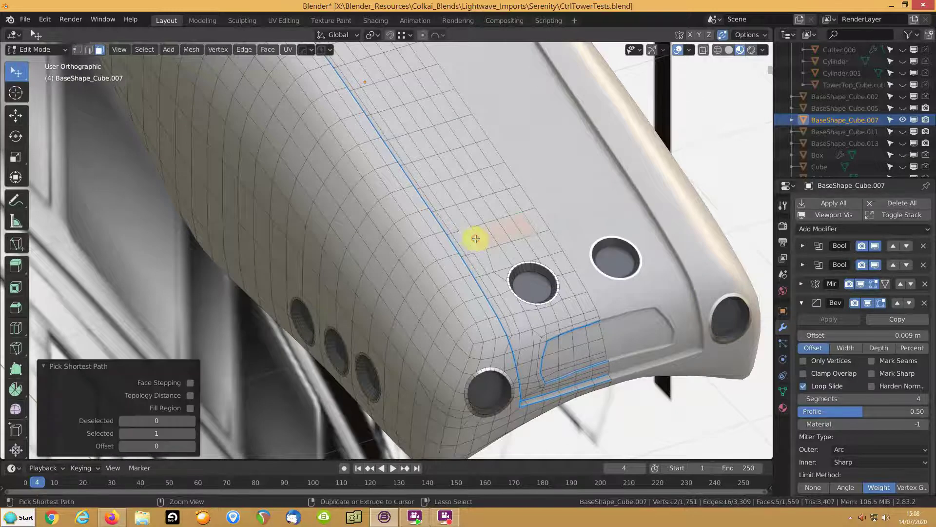
key("alt+e")
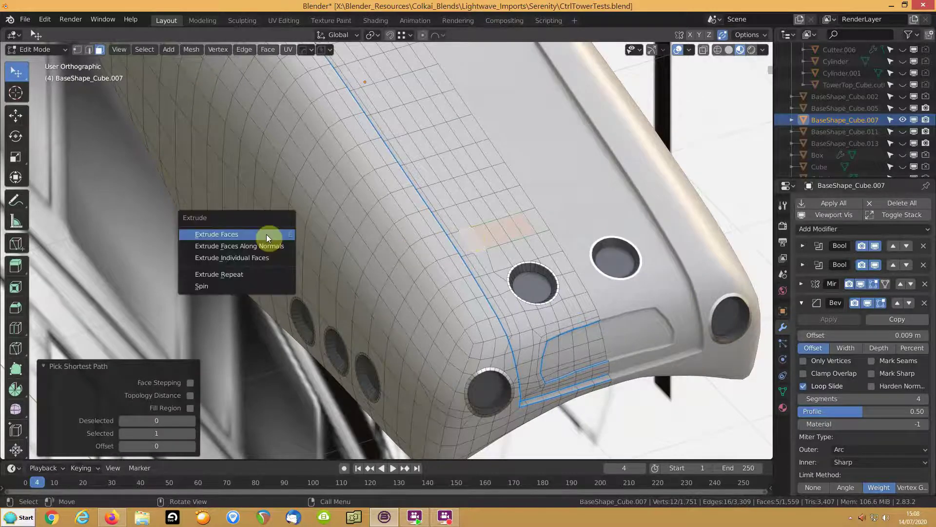
left_click(268, 244)
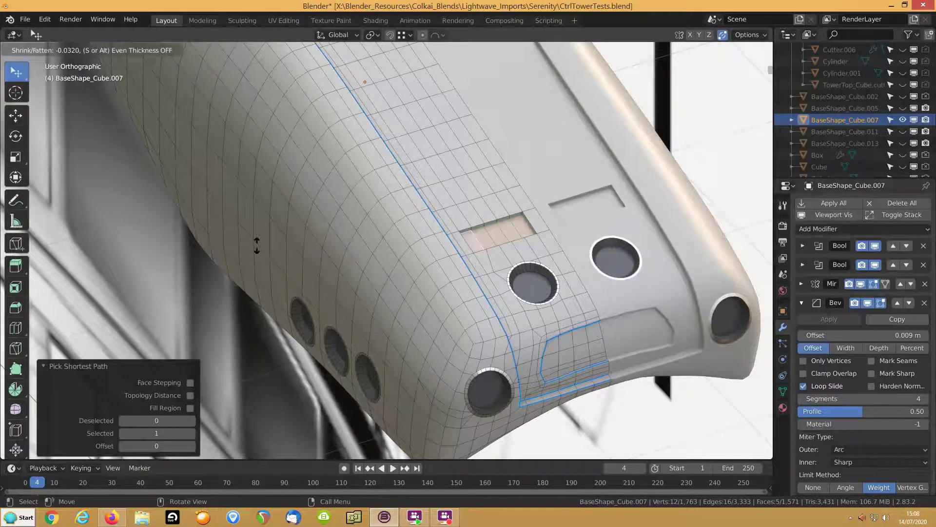
left_click(255, 245)
middle_click_drag(445, 215, 543, 237)
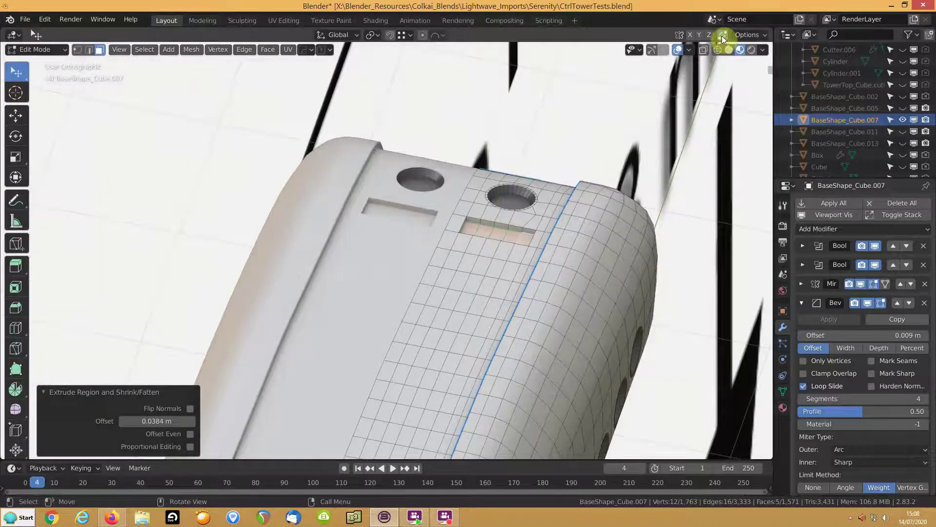
- Slide the recess floor's edges nearest the round hole up the wall by a factor of 1.000 to slope the floor
key("2")
left_click(480, 224)
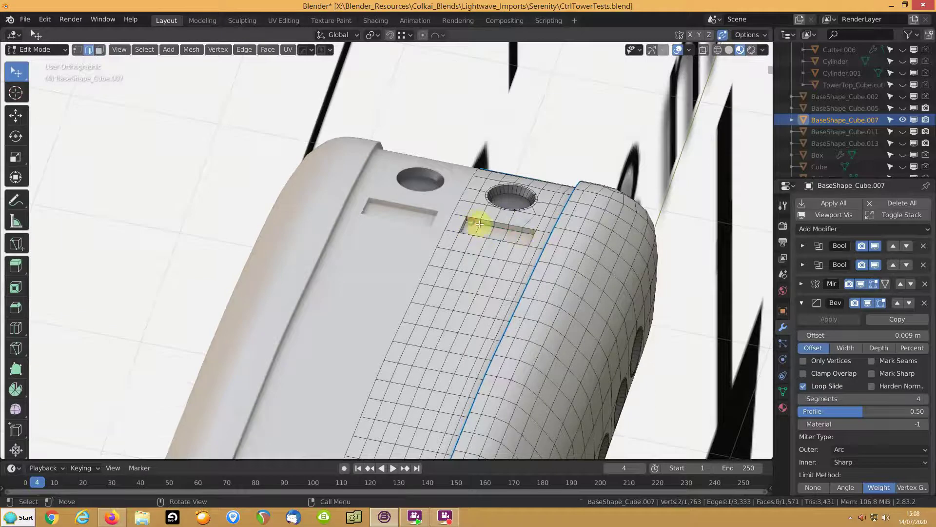
left_click(527, 234, "ctrl")
key("g")
key("g")
left_click(326, 158)
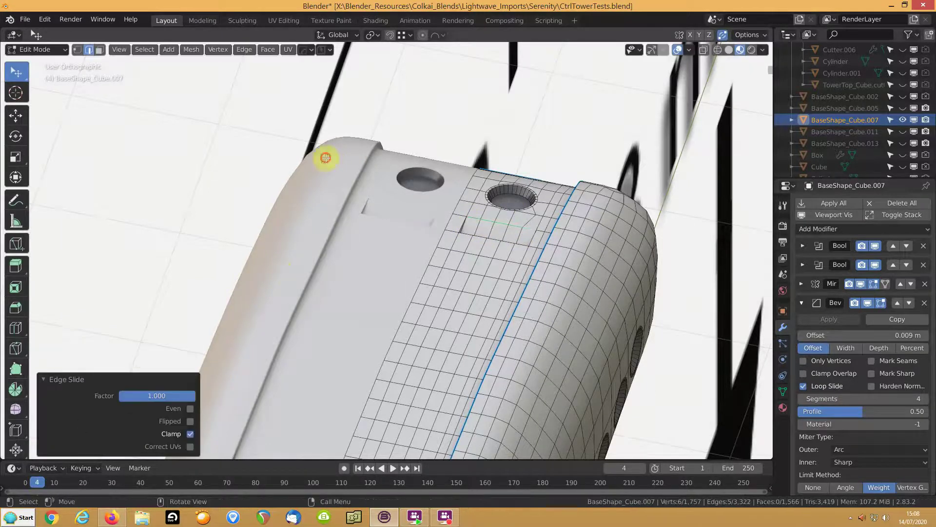
- Select the recess's upright wall faces on the side away from the round hole and hide them
middle_click_drag(493, 246, 432, 190)
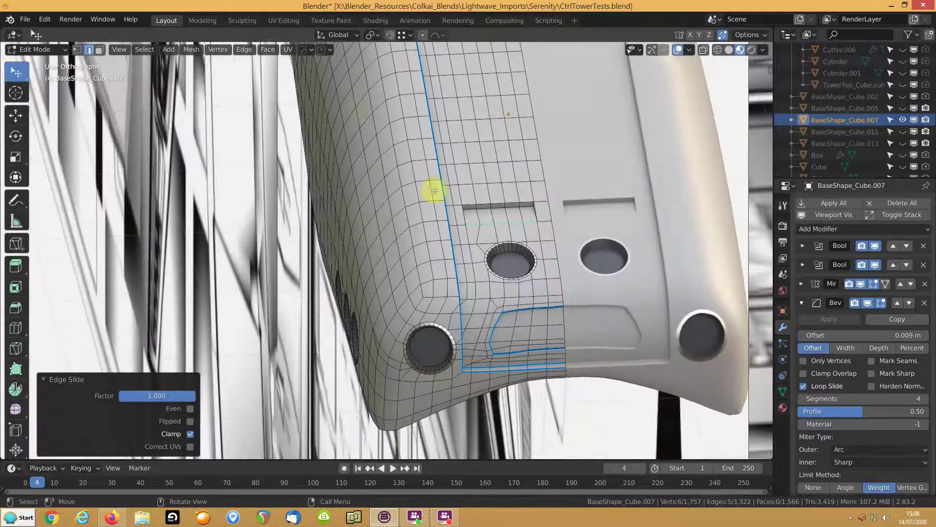
key("3")
left_click(471, 207)
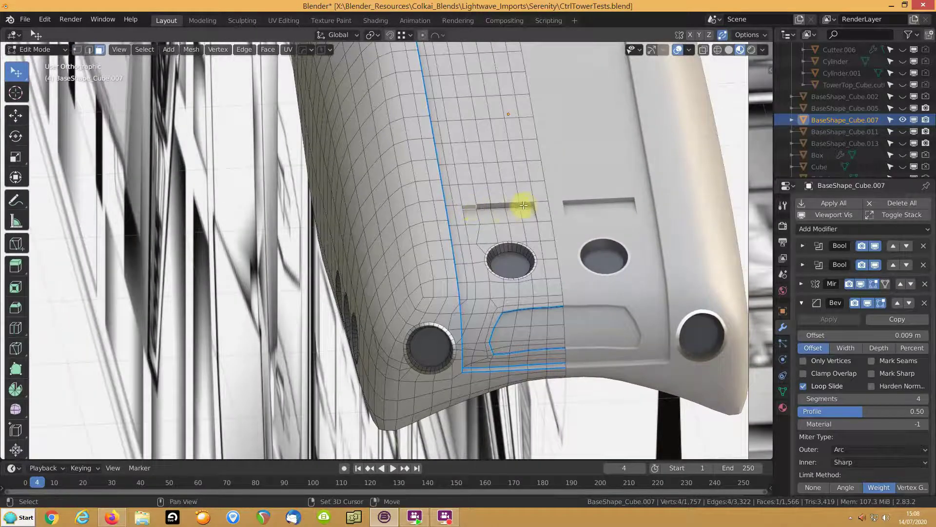
left_click(508, 204, "ctrl")
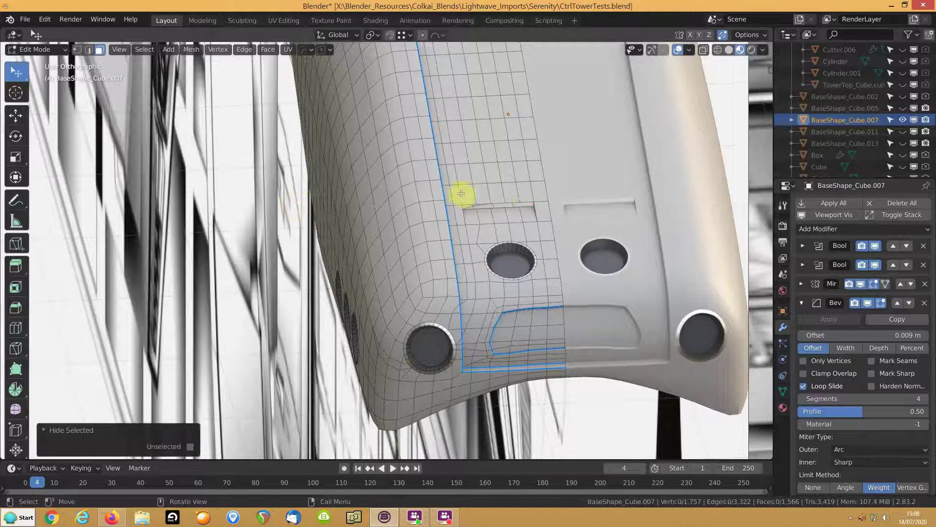
- Extrude the adjoining row of five strip faces inward along normals with an offset of 0.0426 m
left_click(465, 195)
left_click(511, 191, "ctrl")
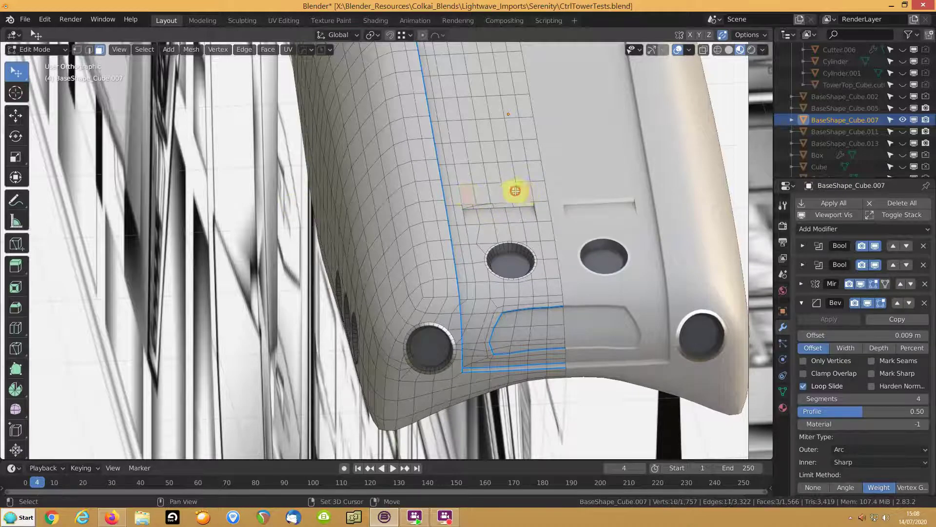
left_click(480, 191, "shift")
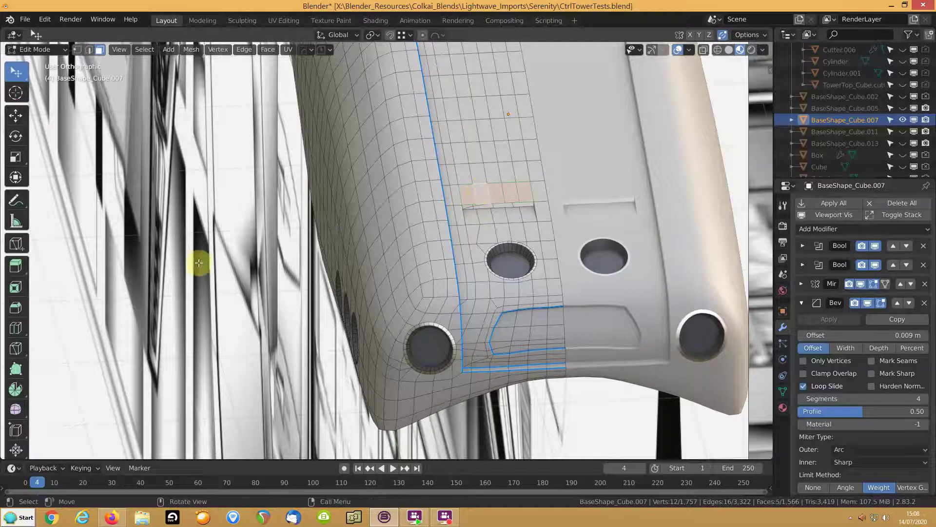
key("alt+e")
left_click(167, 263)
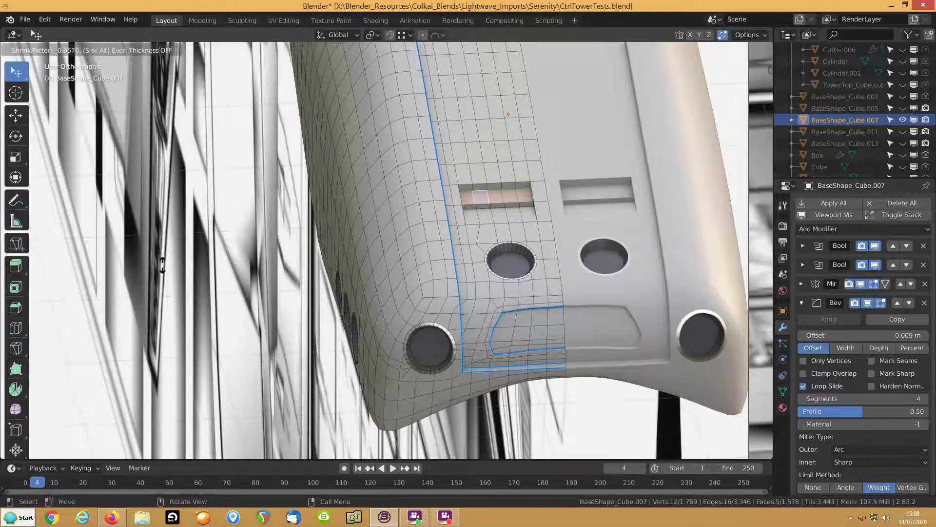
left_click(163, 265)
middle_click_drag(338, 210, 425, 225)
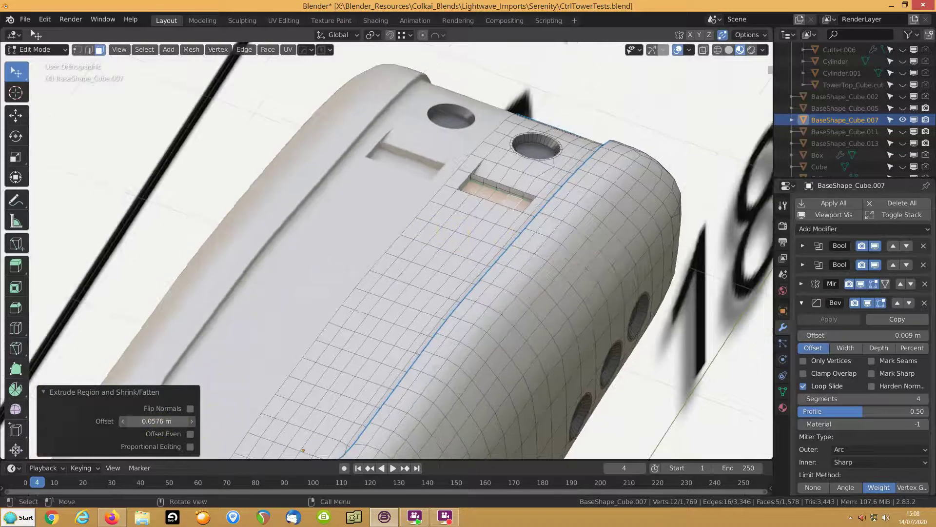
left_click(123, 420)
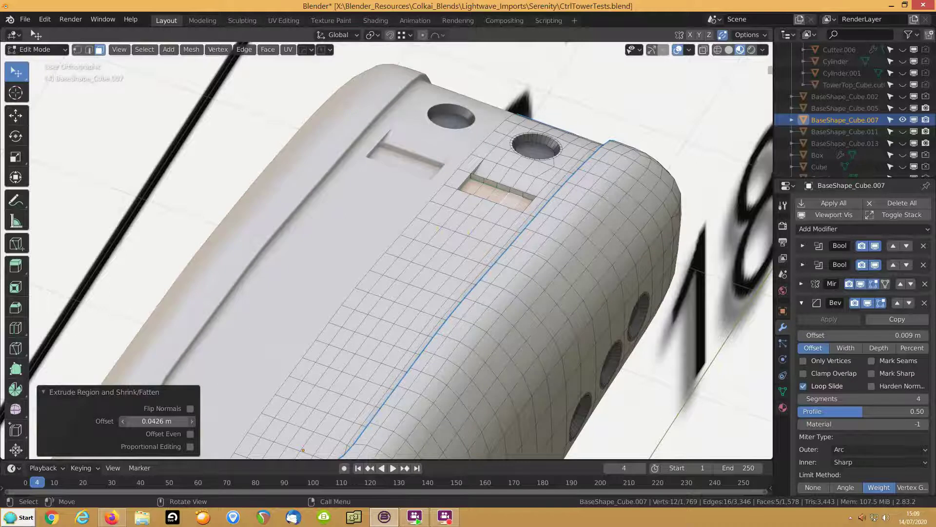
- Slide the second recess's floor edges nearest the round hole up the wall by a factor of 1.000 to slope the floor
key("2")
left_click(474, 184)
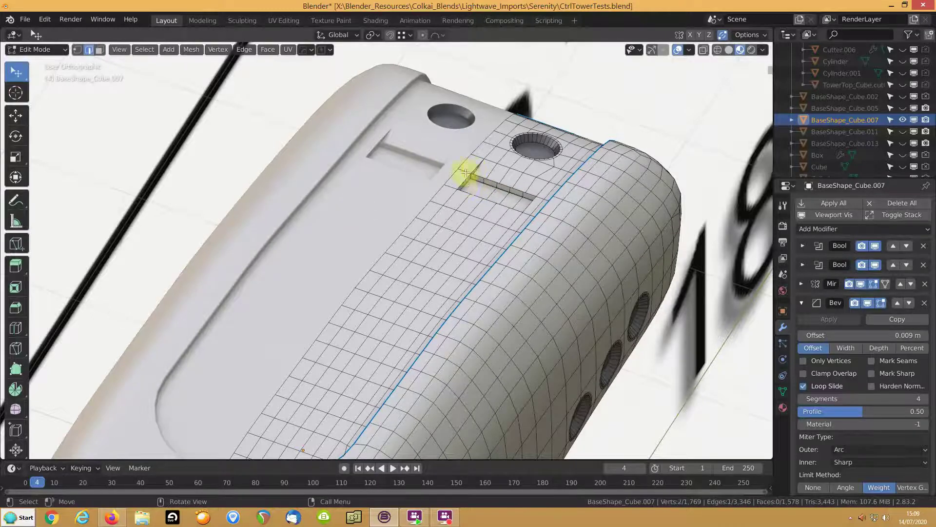
left_click(522, 203, "ctrl")
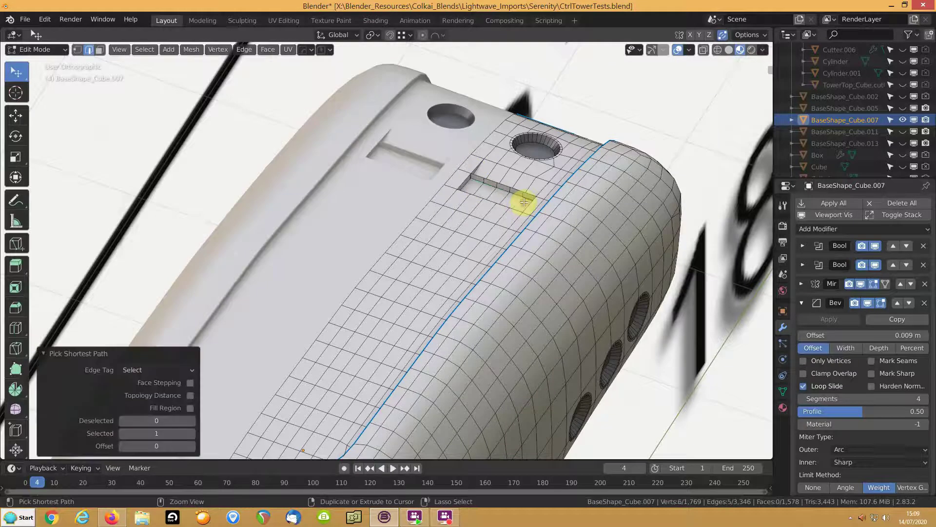
left_click(524, 203, "shift")
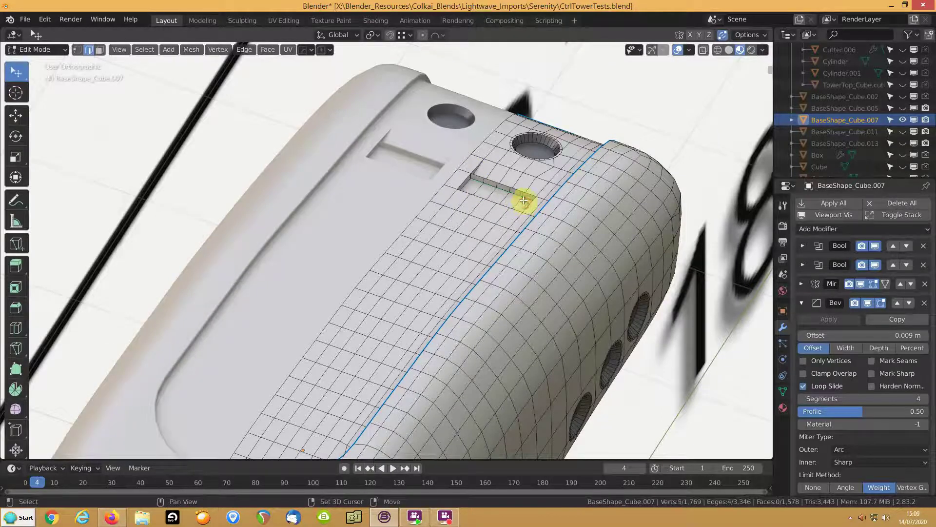
key("g")
key("g")
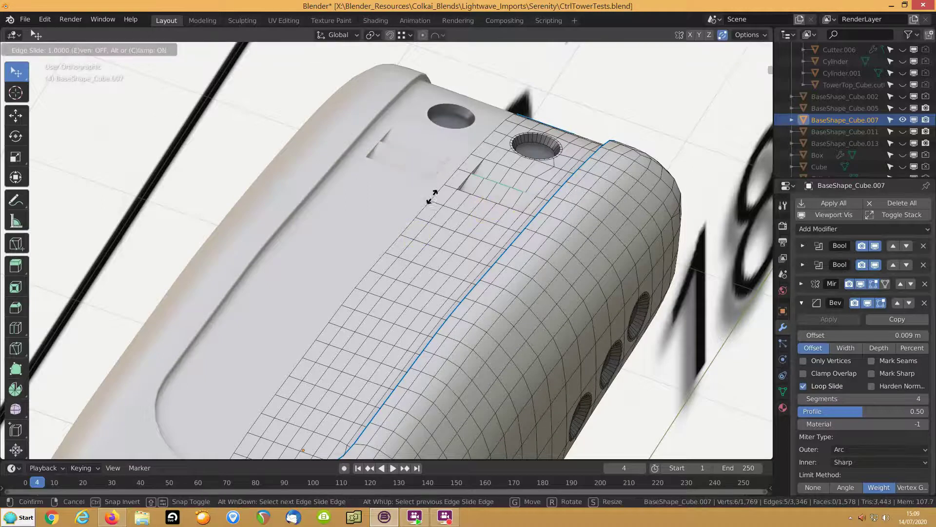
left_click(437, 176)
- Select the second recess's upright wall faces on the side away from the round hole and hide them
middle_click_drag(499, 219, 461, 185)
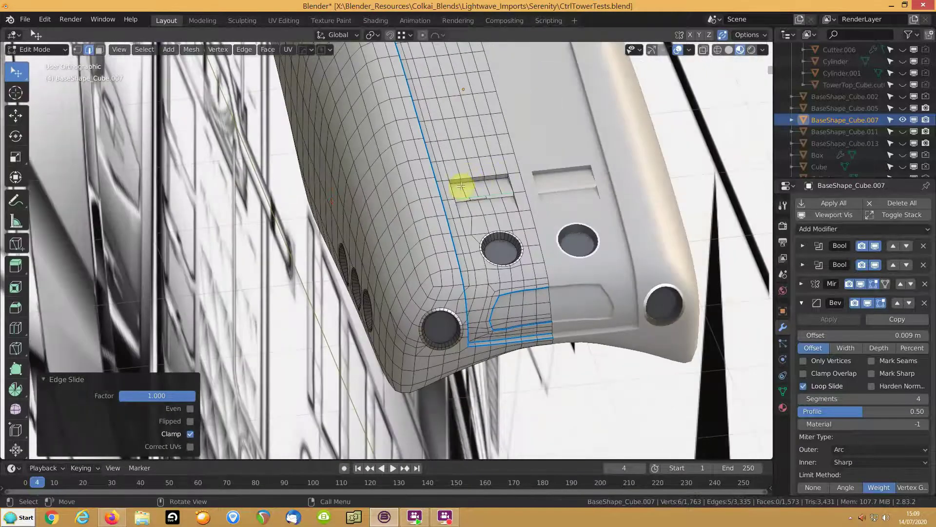
key("3")
left_click(494, 179)
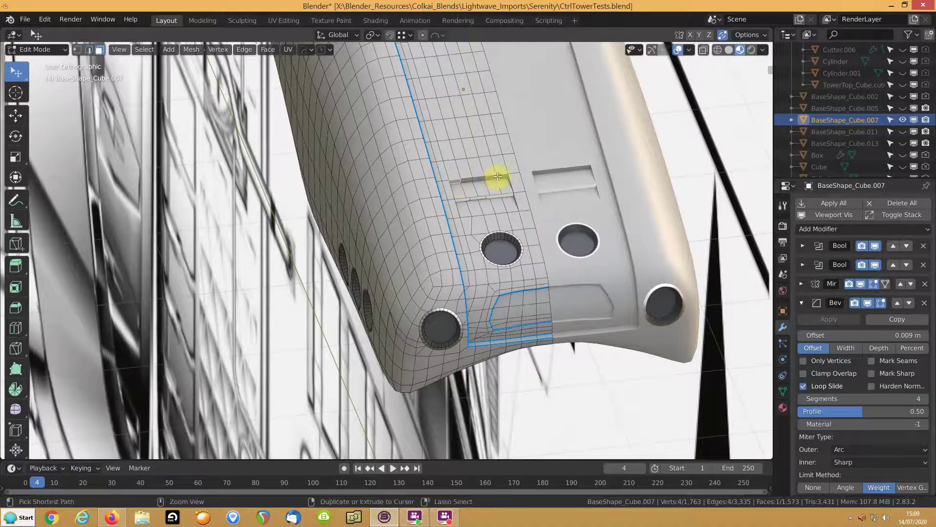
left_click(498, 177, "ctrl")
- Save the file and repeat the last Extrude Region and Shrink/Fatten on the next row of five strip faces to form a third recess
left_click(452, 169)
left_click(494, 165, "ctrl")
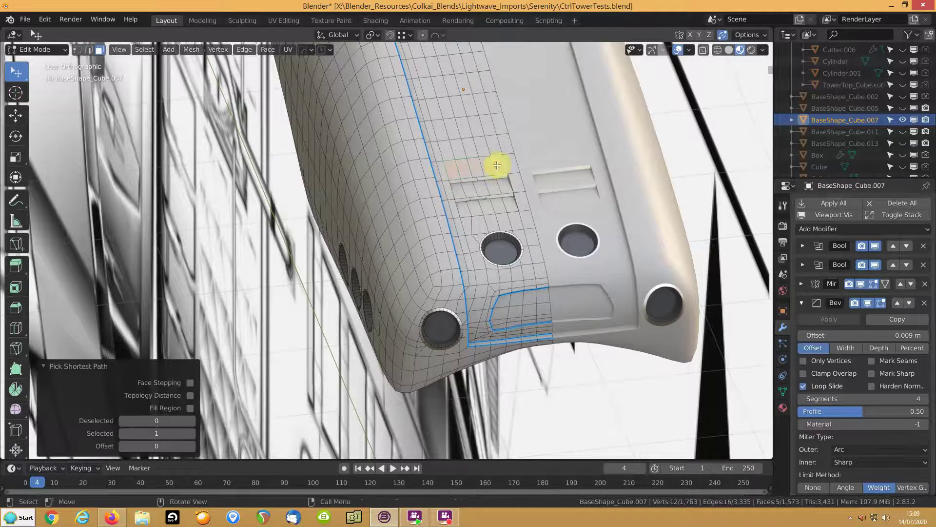
middle_click_drag(308, 234, 491, 264)
key("KP_Decimal")
scroll(397, 259, "down", 5)
middle_click_drag(424, 273, 290, 228)
key("ctrl+s")
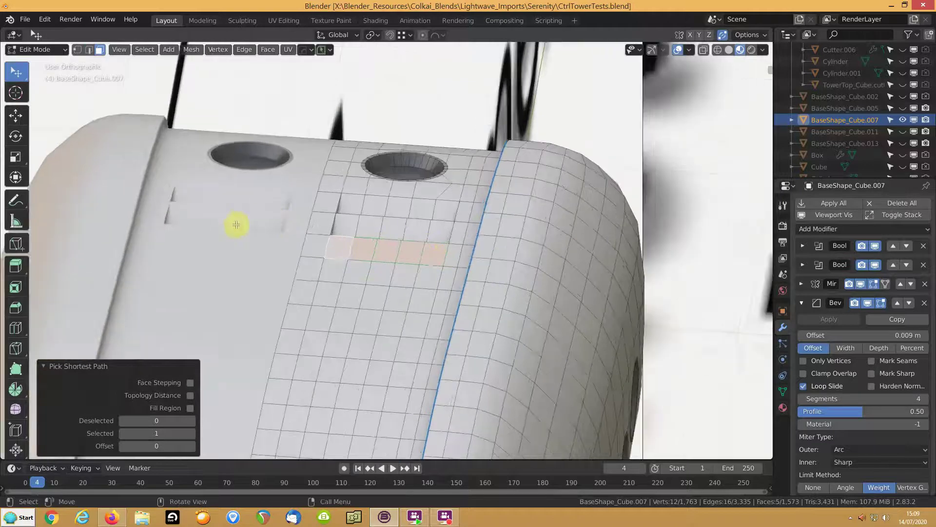
key("alt+e")
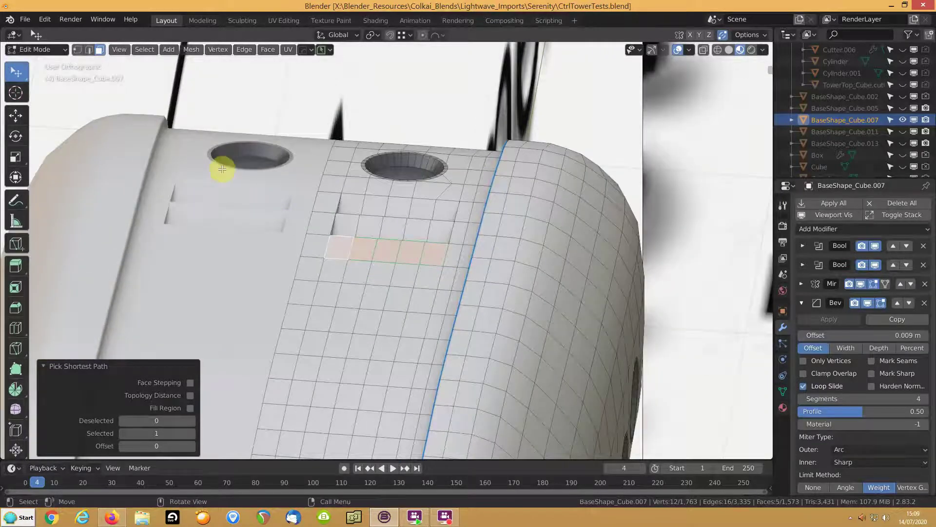
left_click(51, 21)
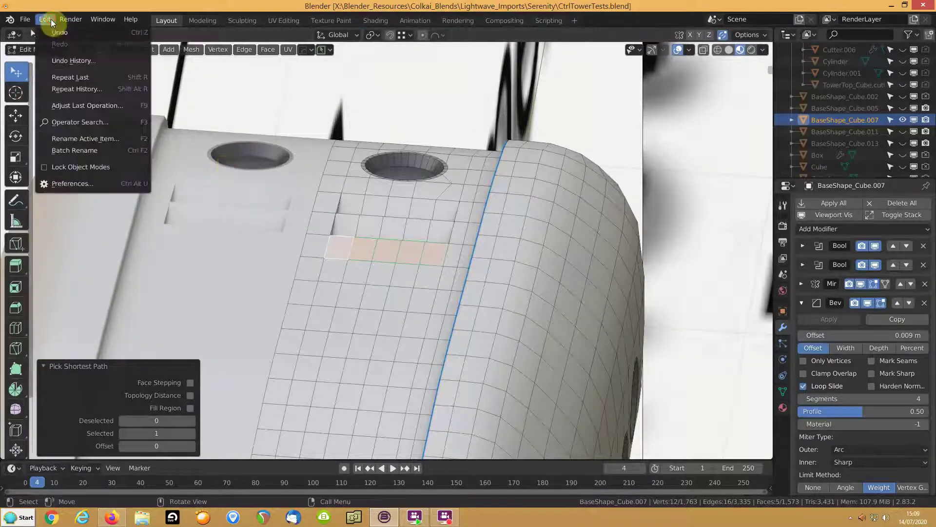
left_click(55, 89)
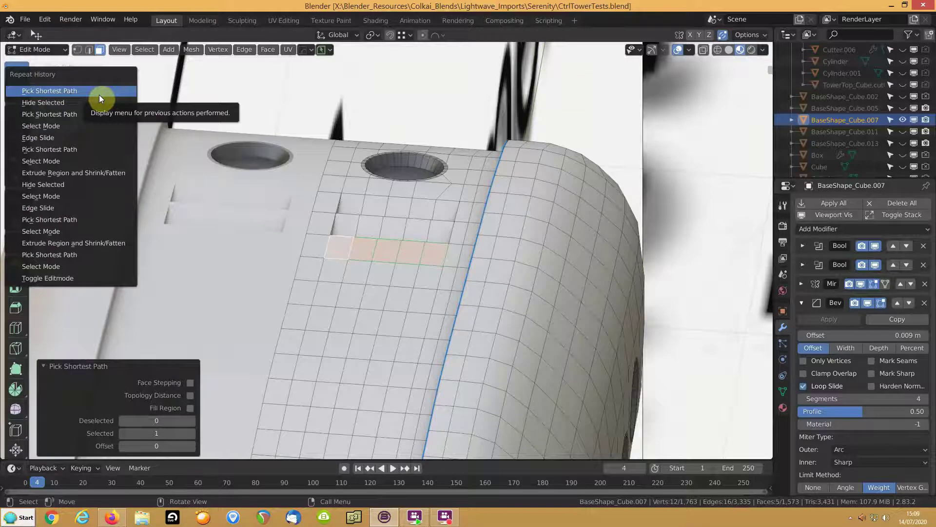
left_click(74, 172)
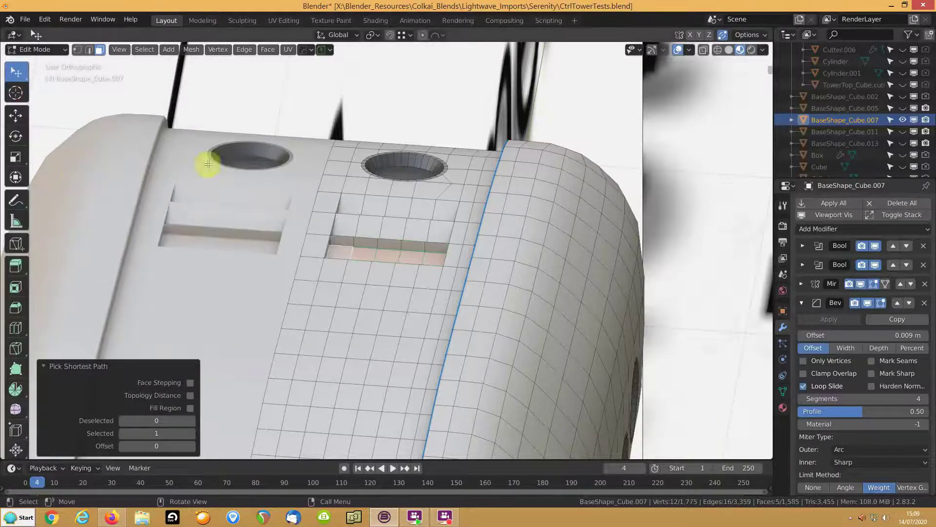
middle_click_drag(390, 255, 359, 241)
key("2")
left_click(355, 241)
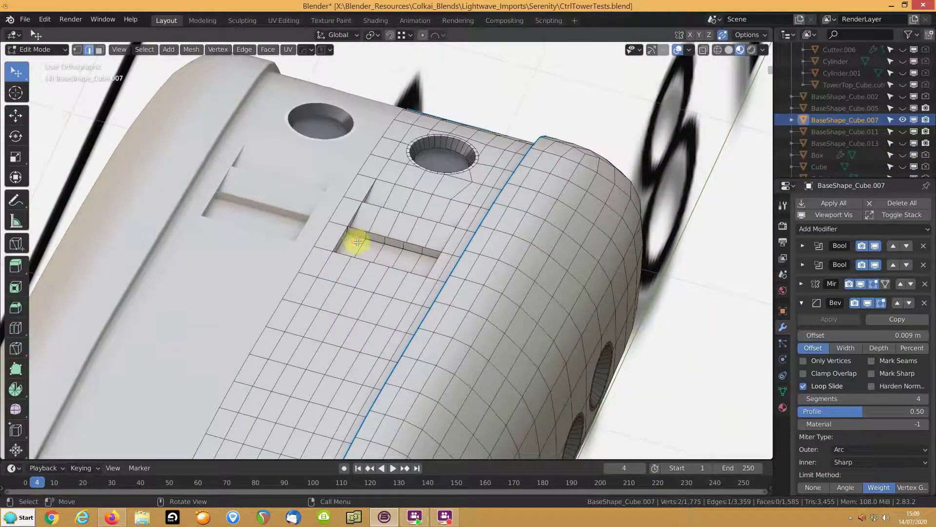
left_click(428, 261, "ctrl")
key("g")
key("g")
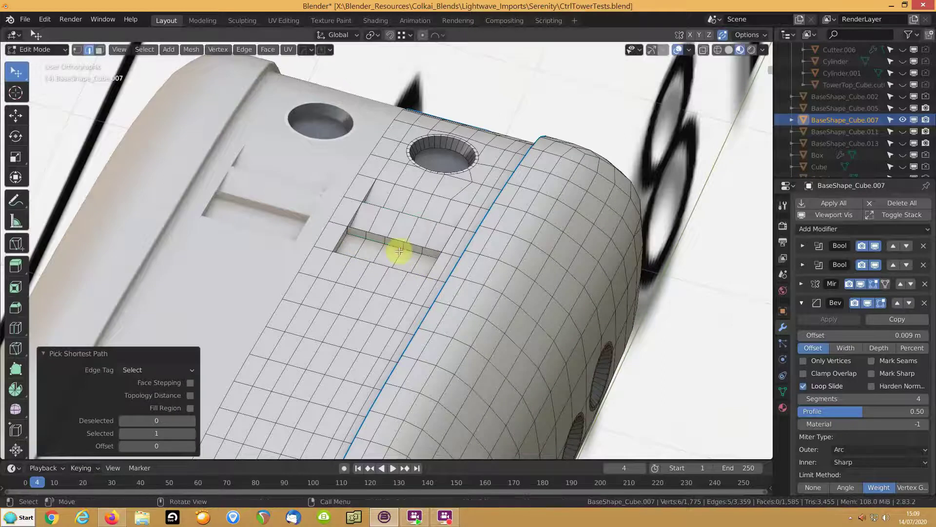
left_click(393, 236)
- Select the upright wall faces between the second and third recesses and hide them
middle_click_drag(393, 236, 283, 204)
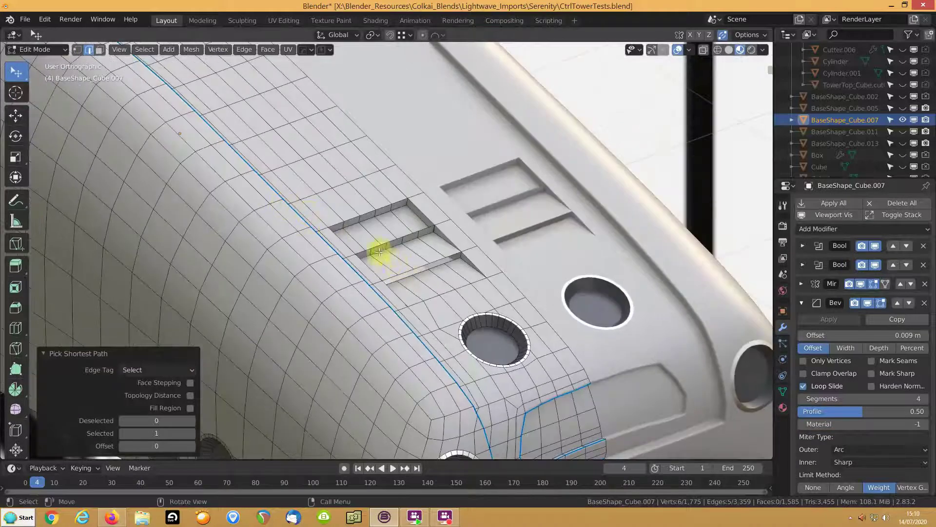
key("3")
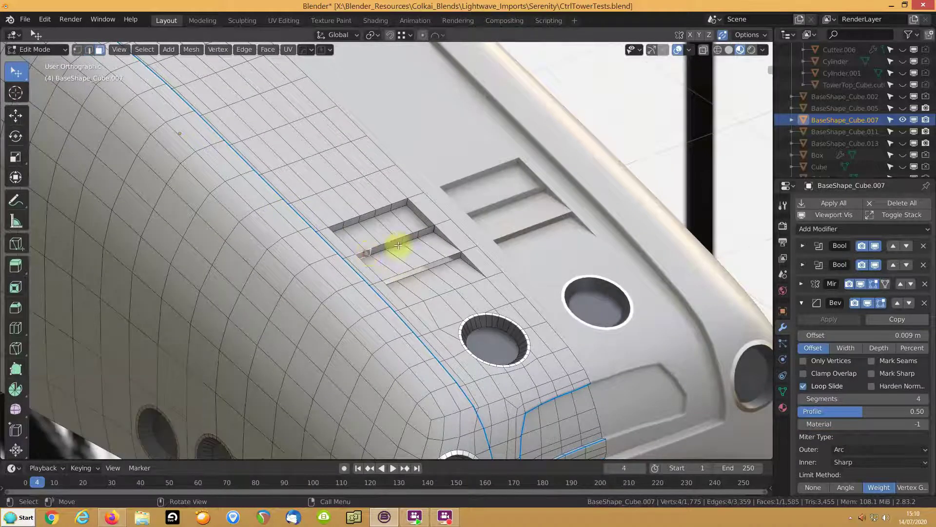
left_click(409, 236, "shift")
left_click(425, 230, "shift")
key("h")
- Select the five sloped floor faces of the second recess and hide them
middle_click_drag(362, 247, 396, 243)
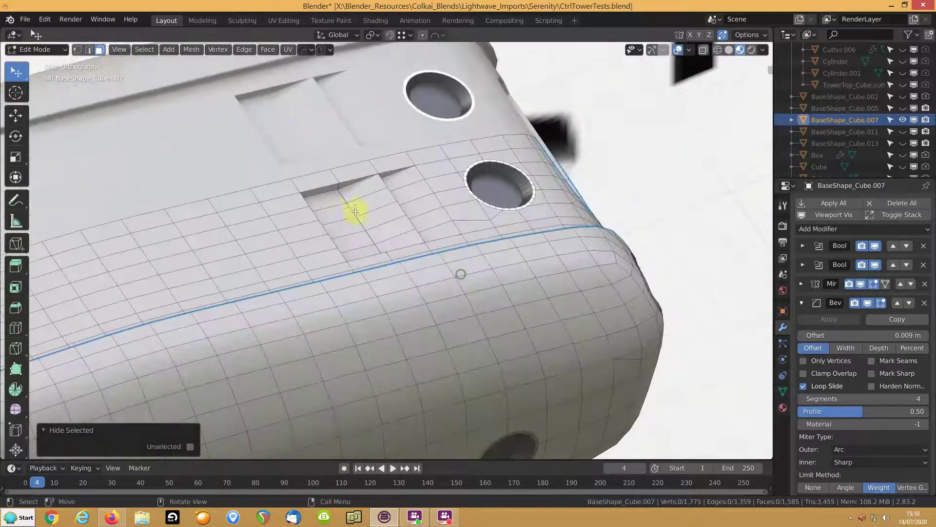
key("2")
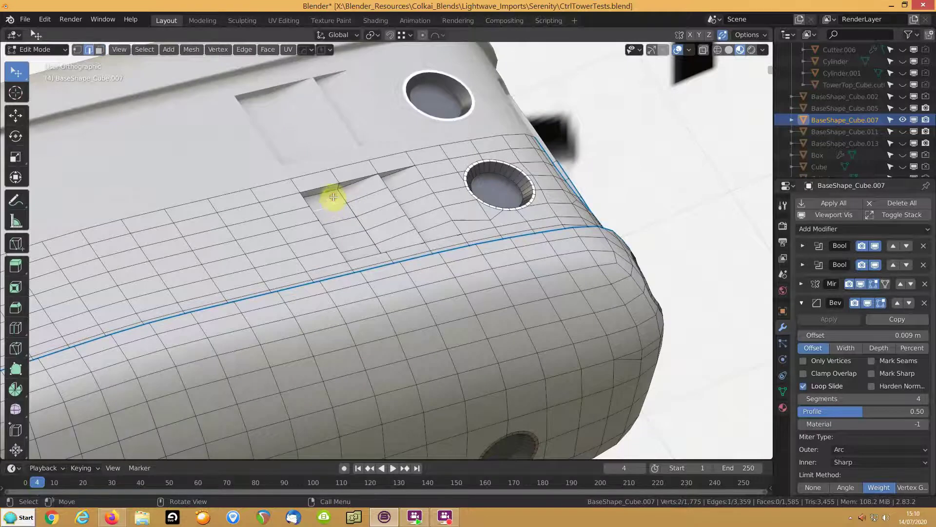
left_click(370, 248, "ctrl")
middle_click_drag(398, 226, 330, 224)
key("3")
left_click(399, 226, "shift")
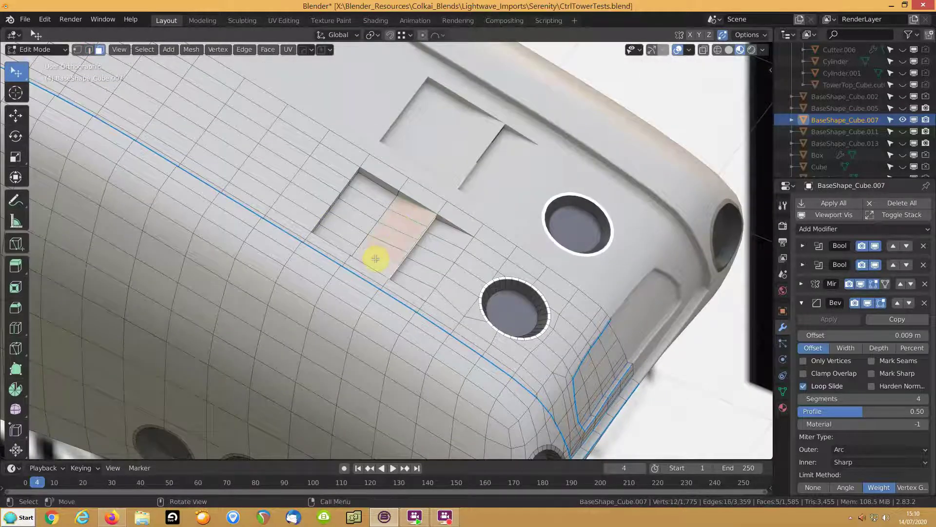
key("h")
- Slide the third recess's floor edges nearest the round hole up the wall to slope the floor, and reveal all hidden faces
middle_click_drag(368, 217, 528, 215)
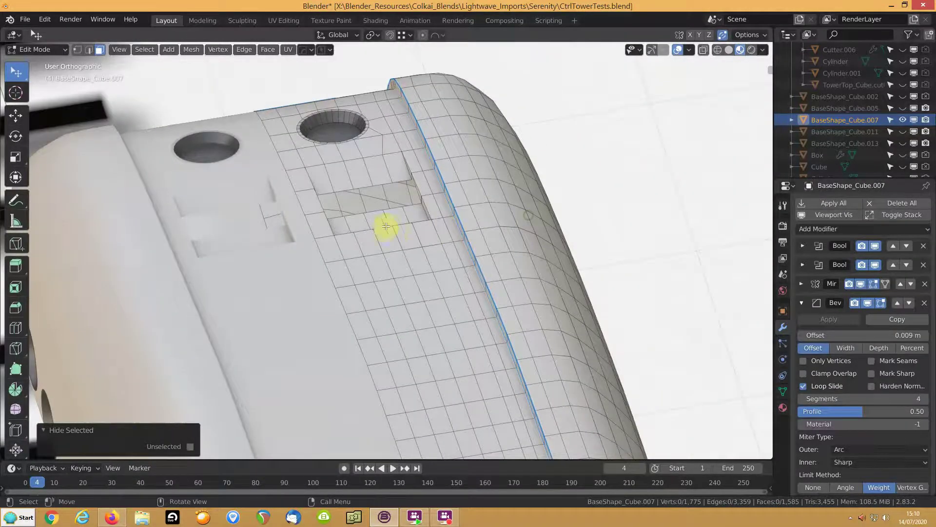
key("2")
left_click(340, 219, "ctrl")
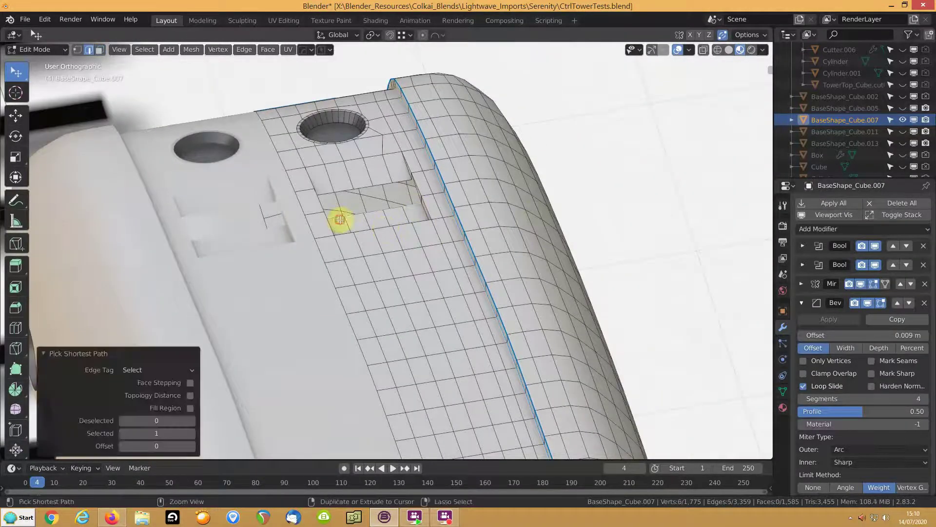
key("g")
key("g")
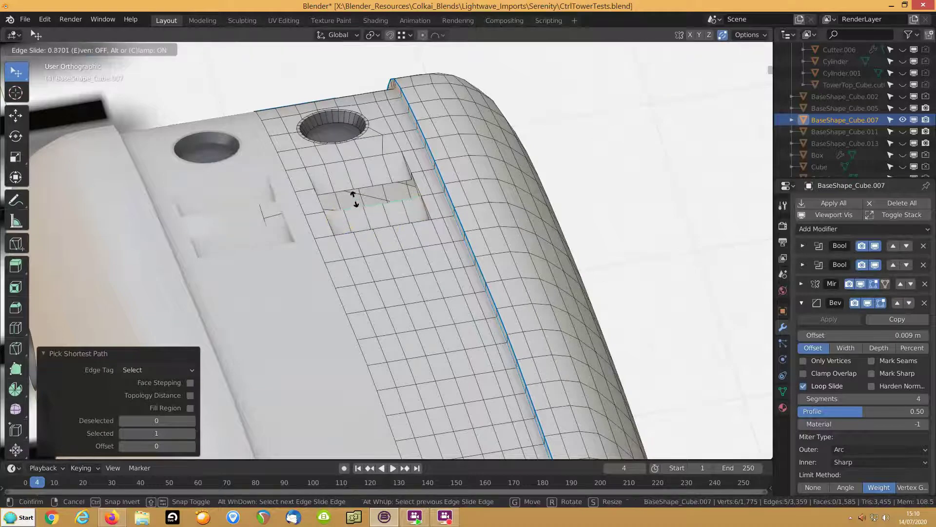
left_click(346, 220)
middle_click_drag(369, 223, 449, 215)
key("alt+h")
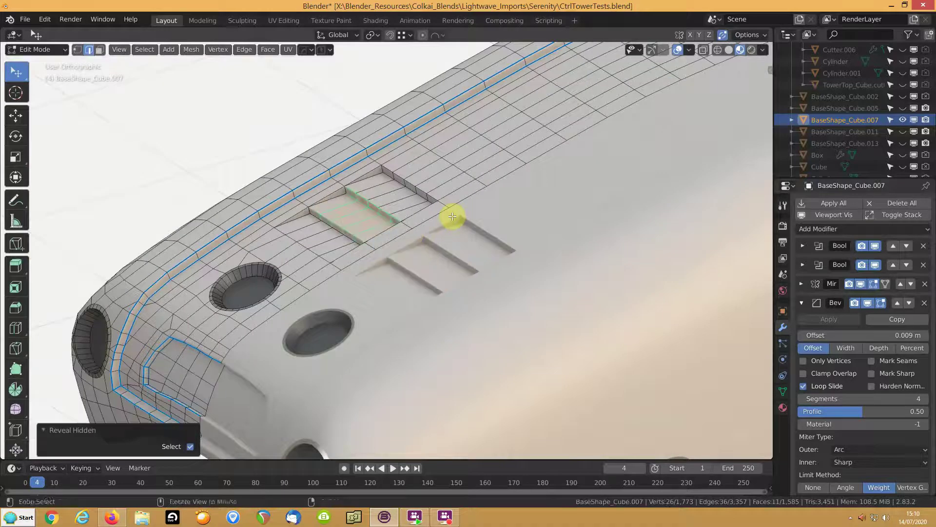
- Select the fifteen upright wall faces of the three recesses and inset them individually with a thickness of 0.005439 m
middle_click_drag(391, 211, 460, 210)
scroll(376, 194, "up", 4)
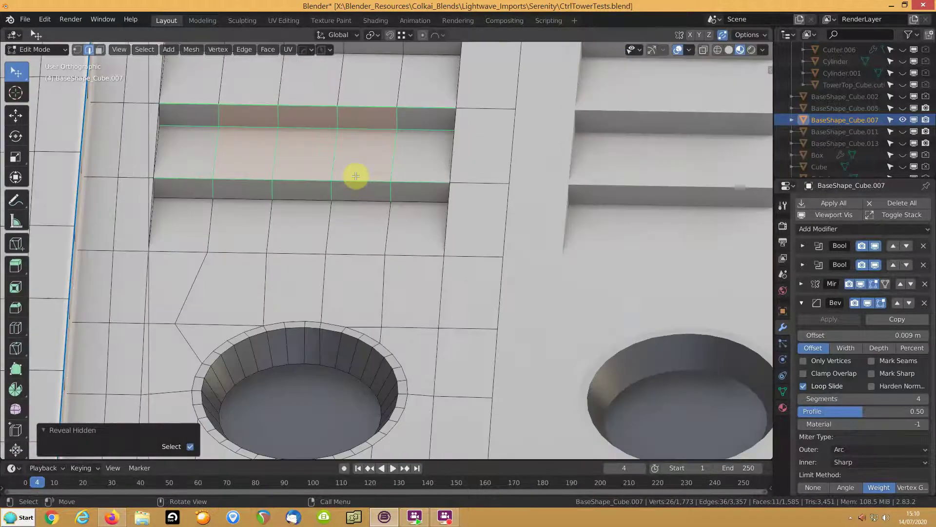
middle_click_drag(355, 176, 364, 255)
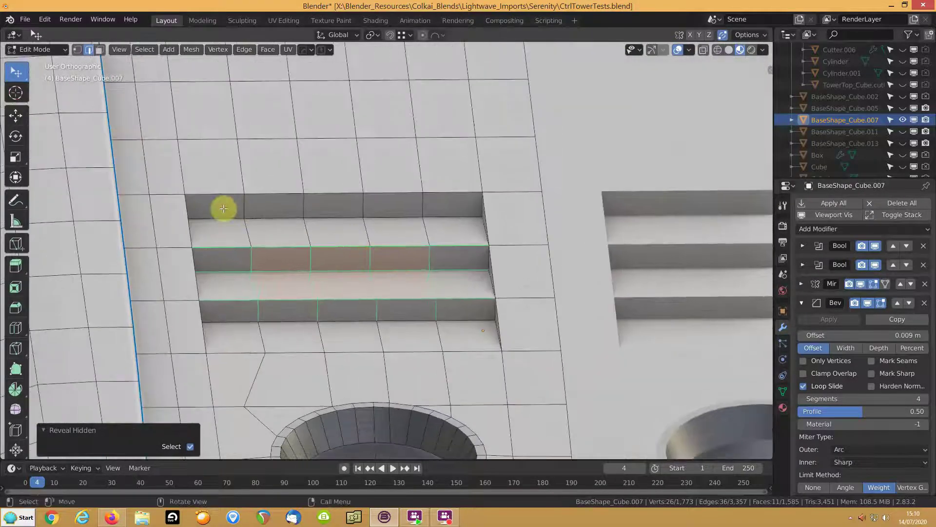
key("3")
left_click(224, 208)
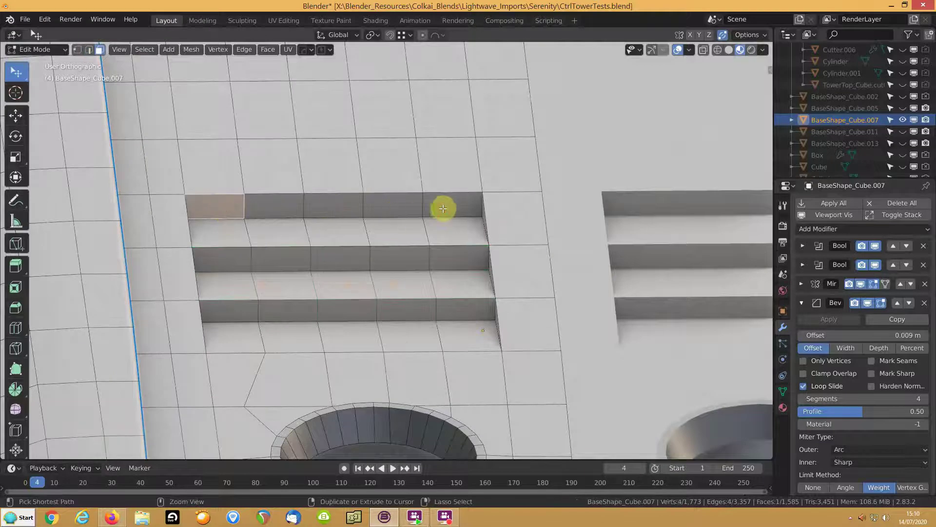
left_click(444, 209, "ctrl")
left_click(227, 259, "shift")
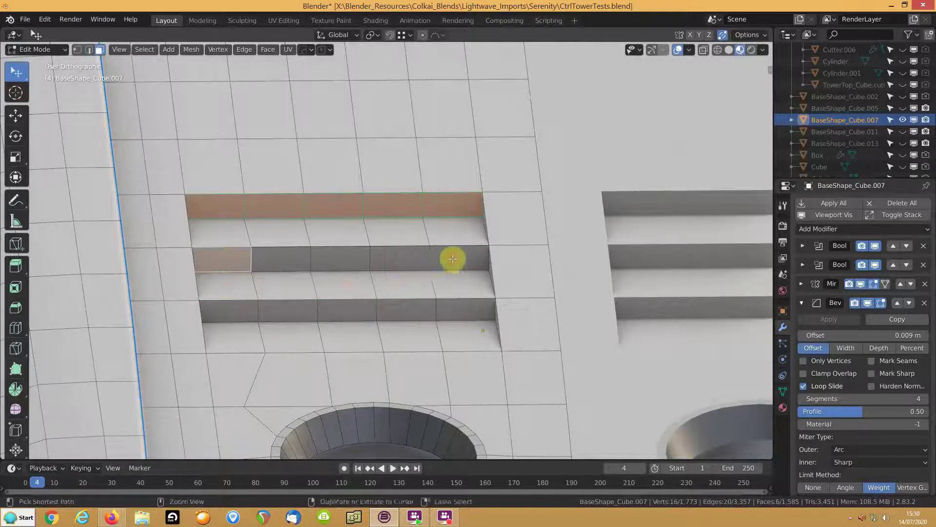
left_click(449, 259, "ctrl")
left_click(249, 313, "shift")
left_click(457, 309, "ctrl")
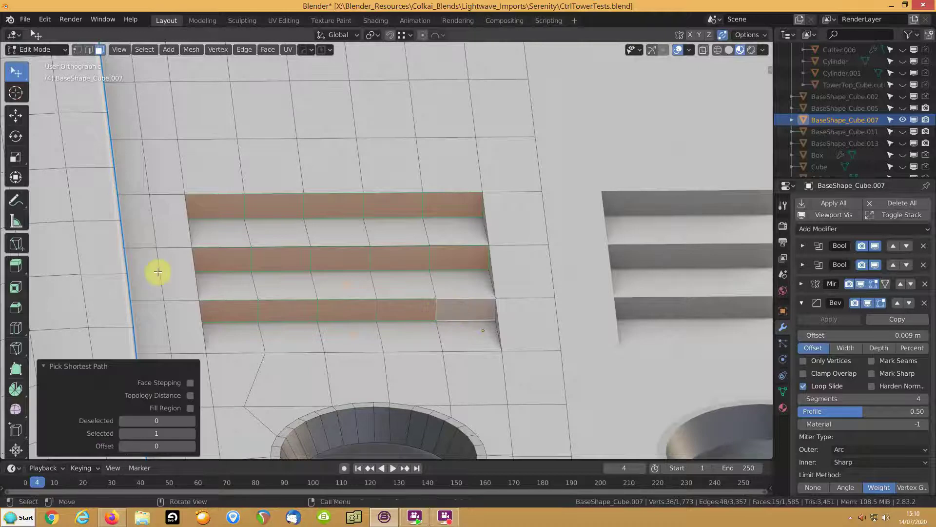
key("i")
key("i")
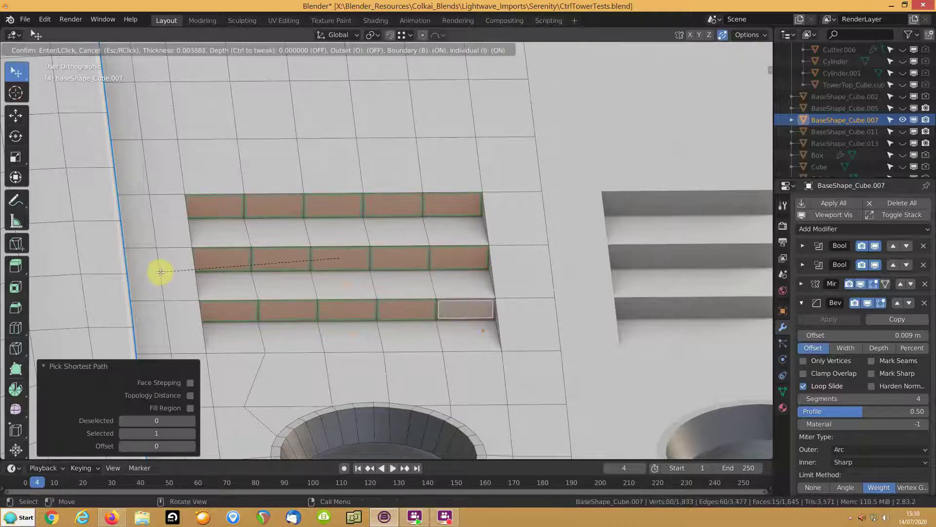
left_click(161, 271)
- Inset the fifteen faces again with thickness 0.002328 m and depth -0.03953 m, and move them -0.008675 m along Z
key("i")
key("ctrl")
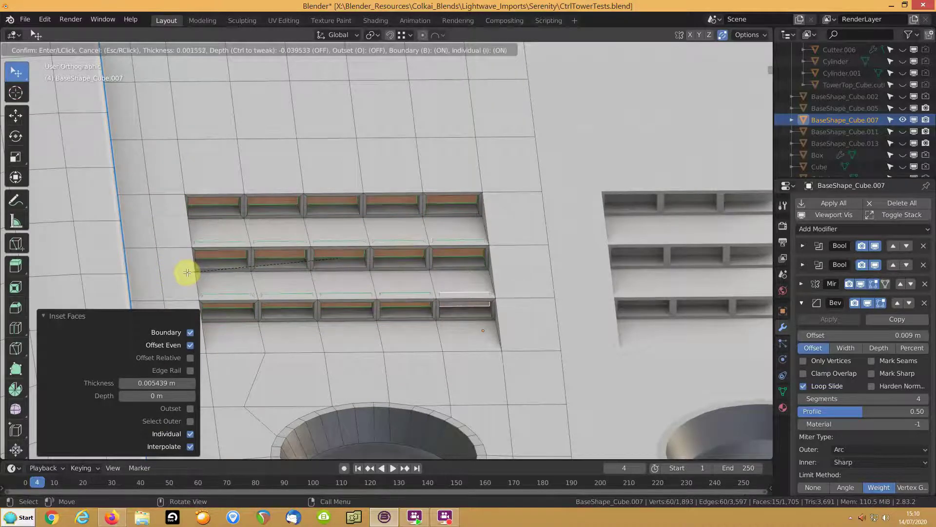
left_click(187, 271)
key("g")
key("z")
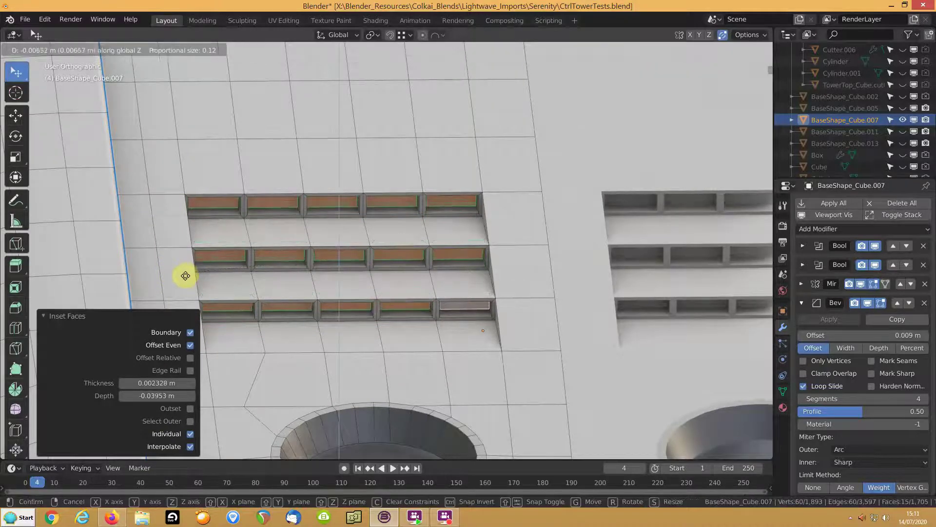
left_click(185, 278)
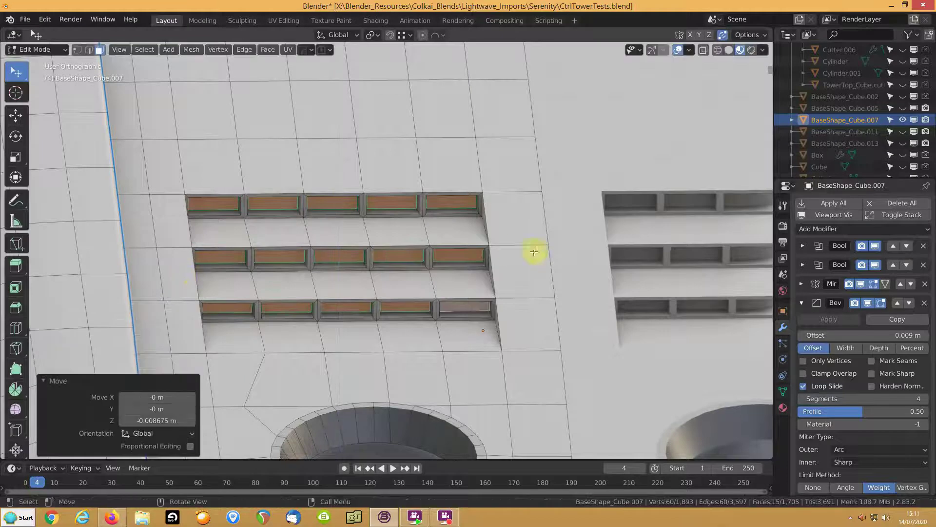
- Assign the CTT_Disc material to the selected vent opening faces and return to Object Mode
left_click(783, 409)
left_click(832, 231)
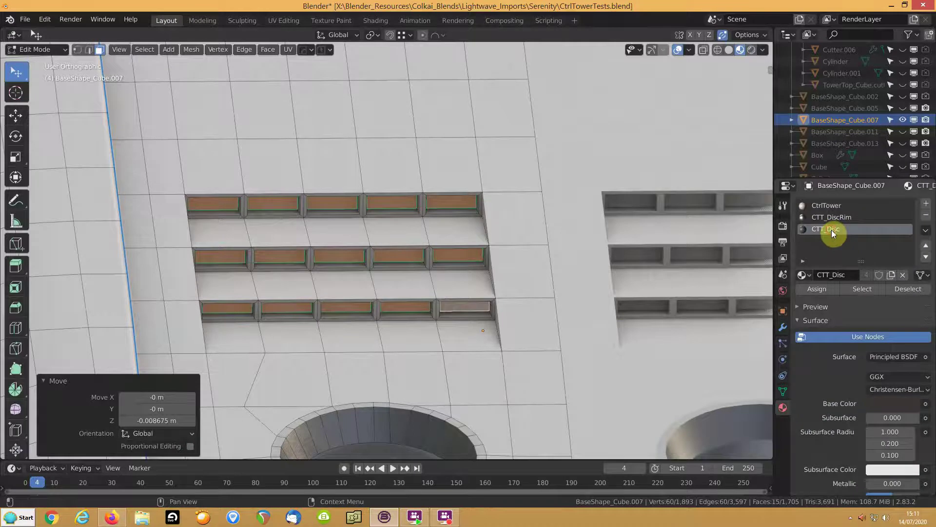
left_click(817, 288)
middle_click_drag(482, 305, 534, 302)
key("Tab")
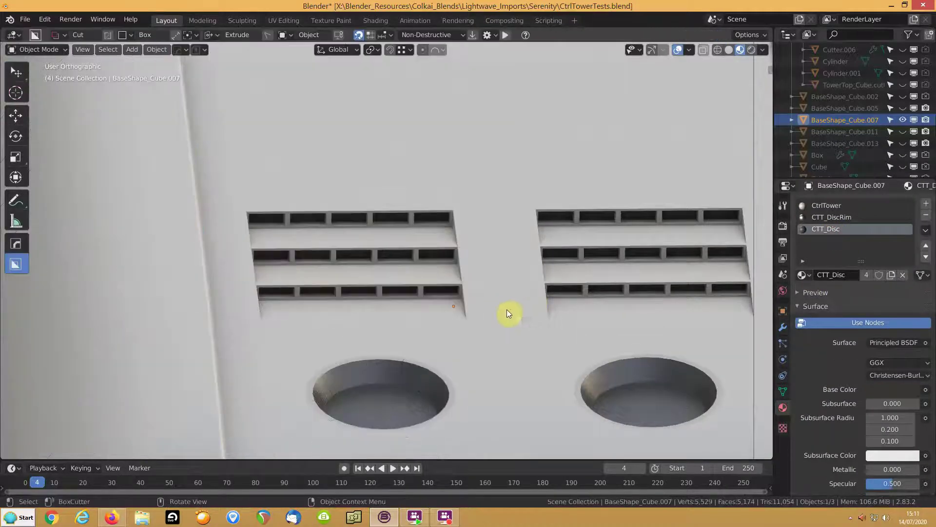
scroll(507, 312, "down", 5)
middle_click_drag(442, 304, 423, 262)
scroll(419, 255, "up", 6)
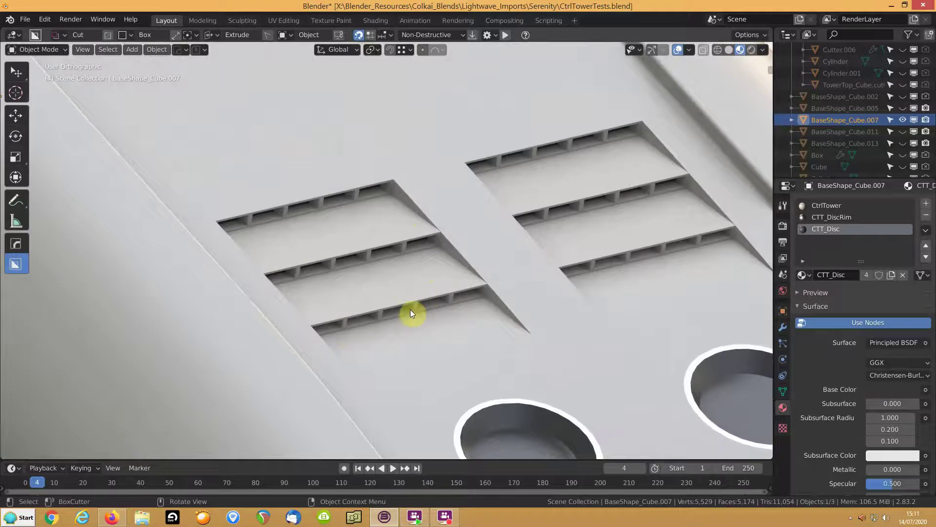
scroll(418, 297, "down", 2)
middle_click_drag(463, 297, 457, 298)
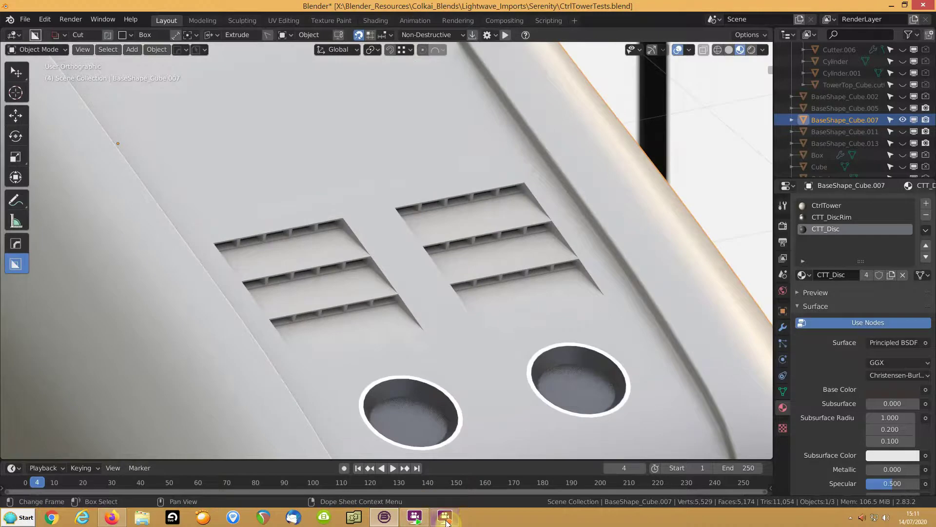
left_click(415, 516)
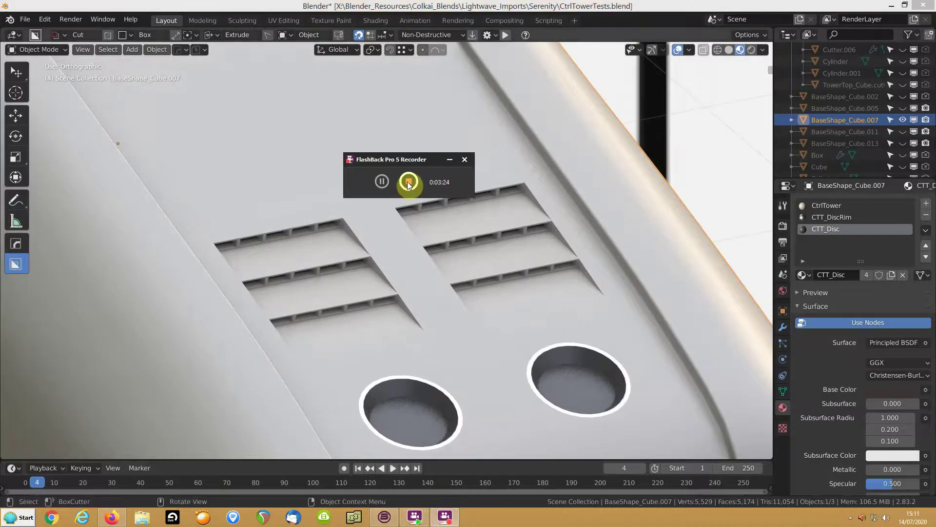